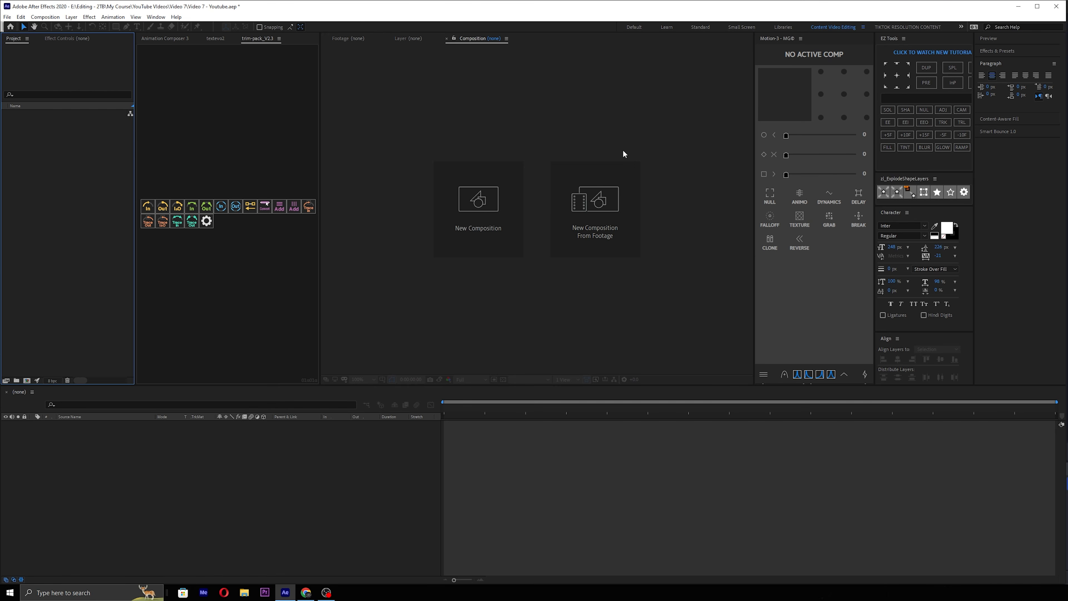
Start a new composition 1080 px wide and 1920 px high at 24 frames per second.
{"action": "left_click", "coordinate": [436, 192]}
{"action": "left_click", "coordinate": [442, 200]}
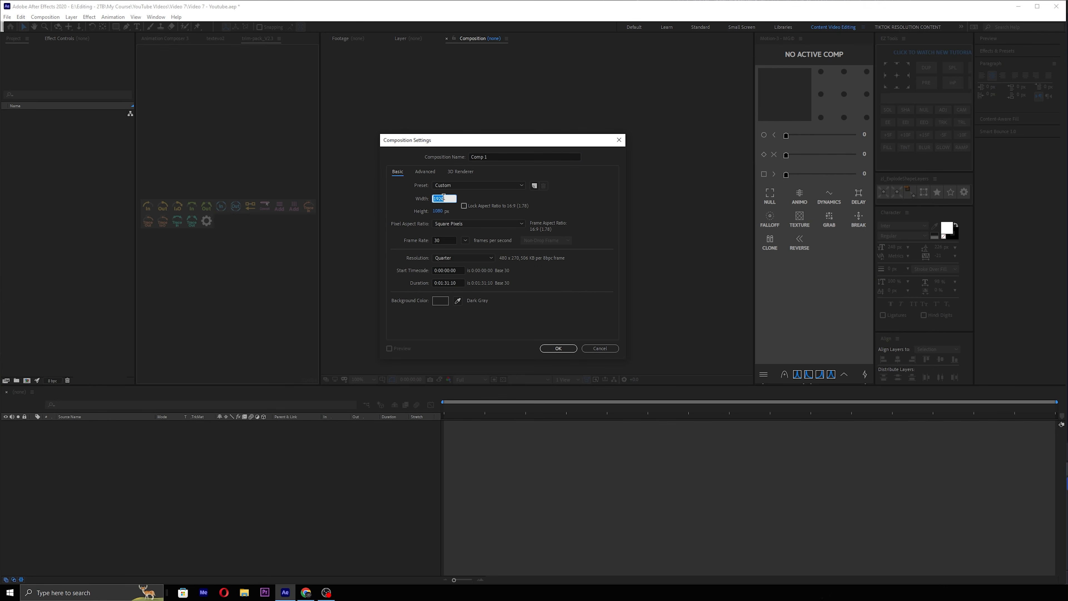
{"action": "type", "text": "1080"}
{"action": "key", "text": "Tab"}
{"action": "type", "text": "192024"}
{"action": "left_click", "coordinate": [606, 221]}
Set the composition's duration to 15 seconds and its background to black, and create it.
{"action": "left_click_drag", "start_coordinate": [461, 283], "coordinate": [398, 281]}
{"action": "type", "text": "1500"}
{"action": "left_click", "coordinate": [555, 276]}
{"action": "left_click", "coordinate": [458, 282]}
{"action": "left_click", "coordinate": [484, 285]}
{"action": "left_click", "coordinate": [441, 301]}
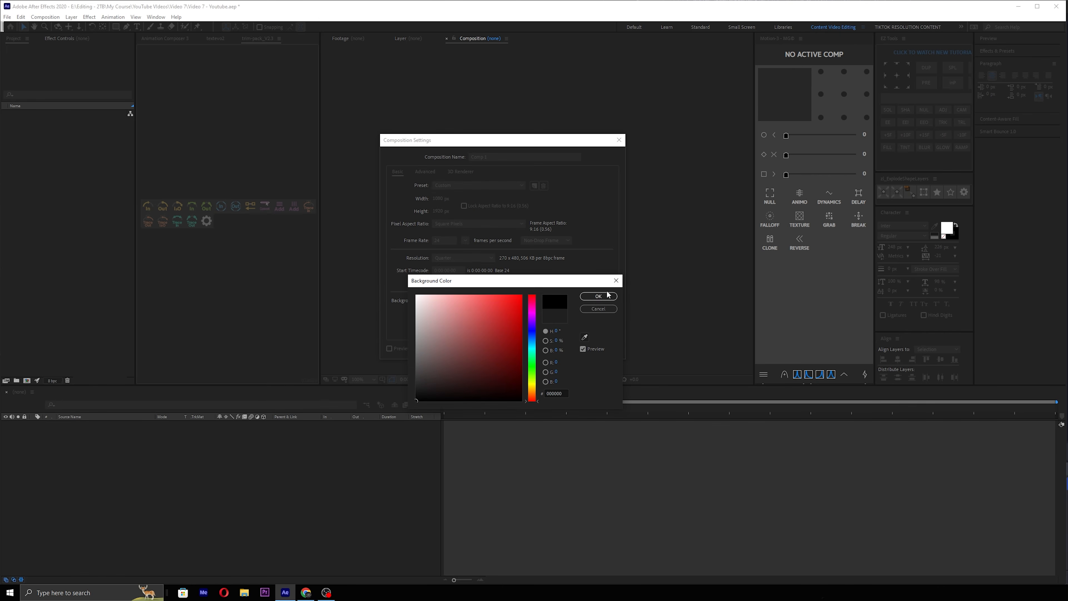
{"action": "left_click", "coordinate": [598, 297]}
{"action": "key", "text": "Return"}
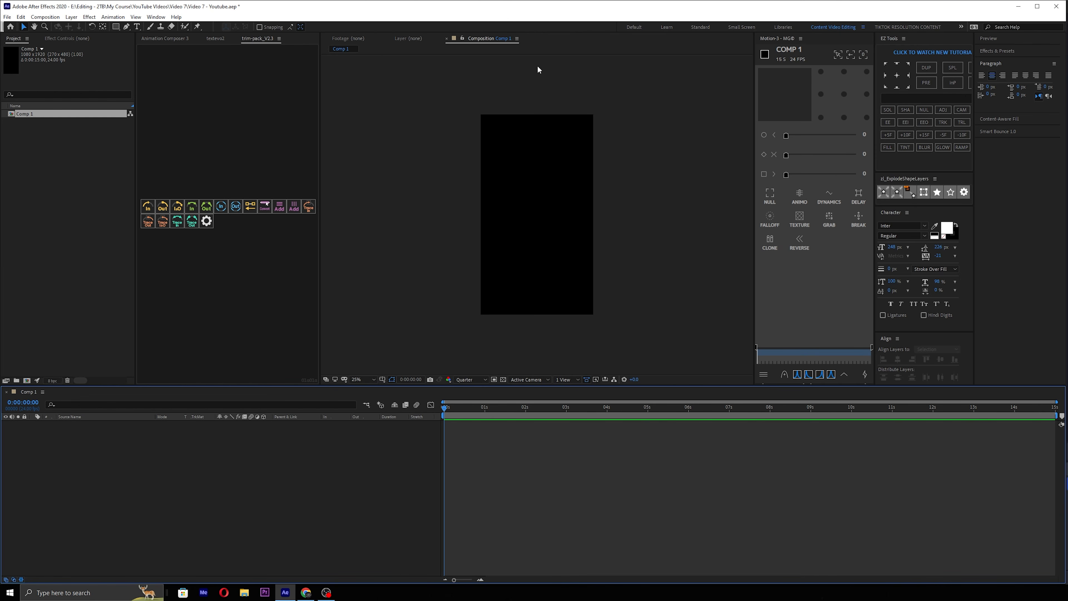
Undock the Composition panel and dock it as a full-height column along the workspace's right edge.
{"action": "left_click", "coordinate": [517, 39]}
{"action": "left_click", "coordinate": [551, 50]}
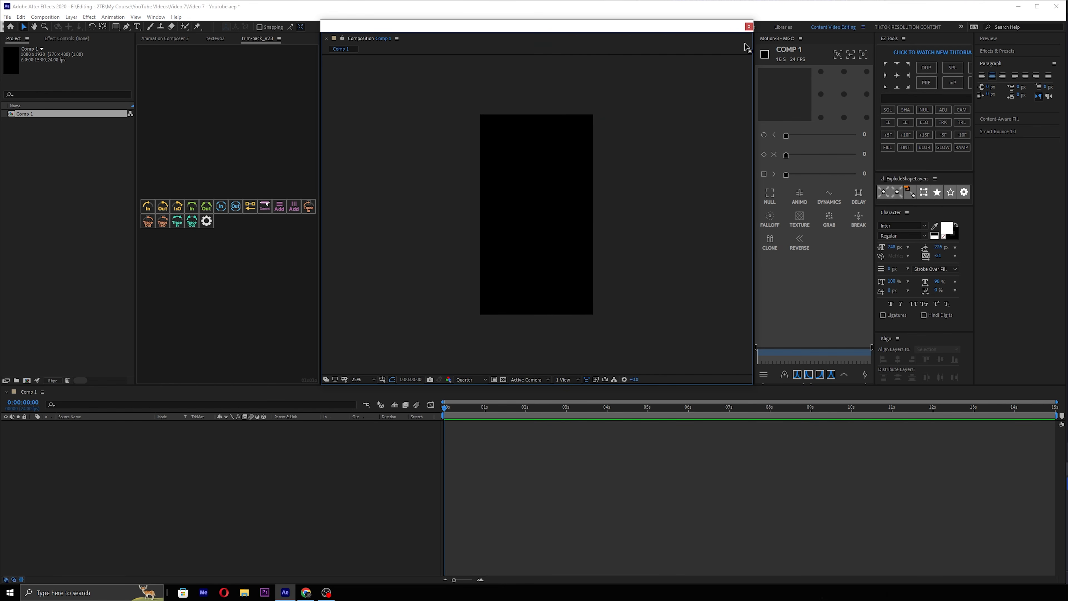
{"action": "left_click", "coordinate": [749, 26]}
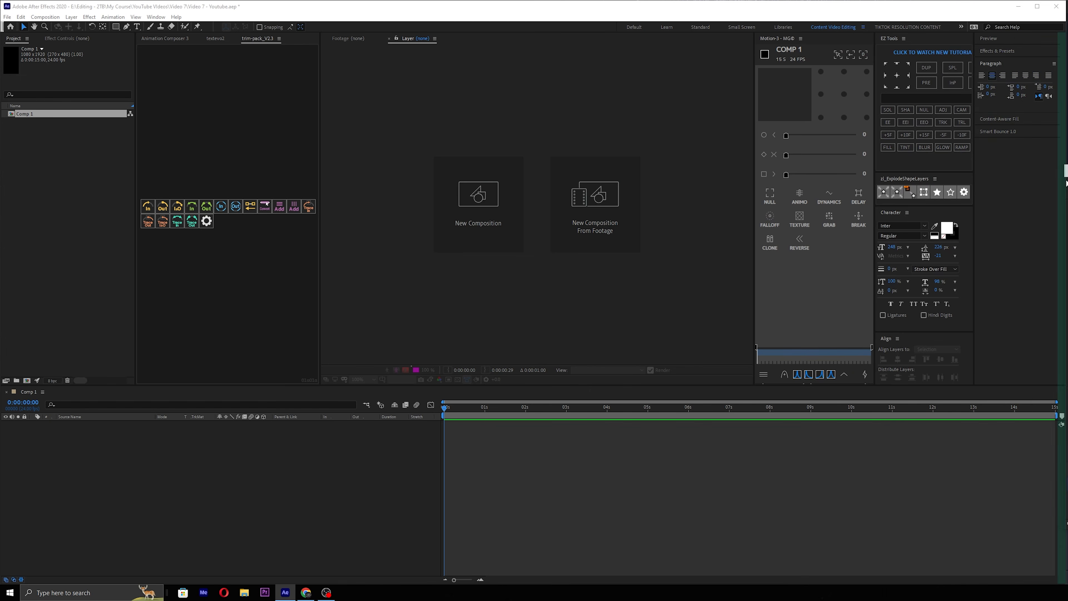
{"action": "left_click_drag", "start_coordinate": [1066, 181], "coordinate": [1066, 182]}
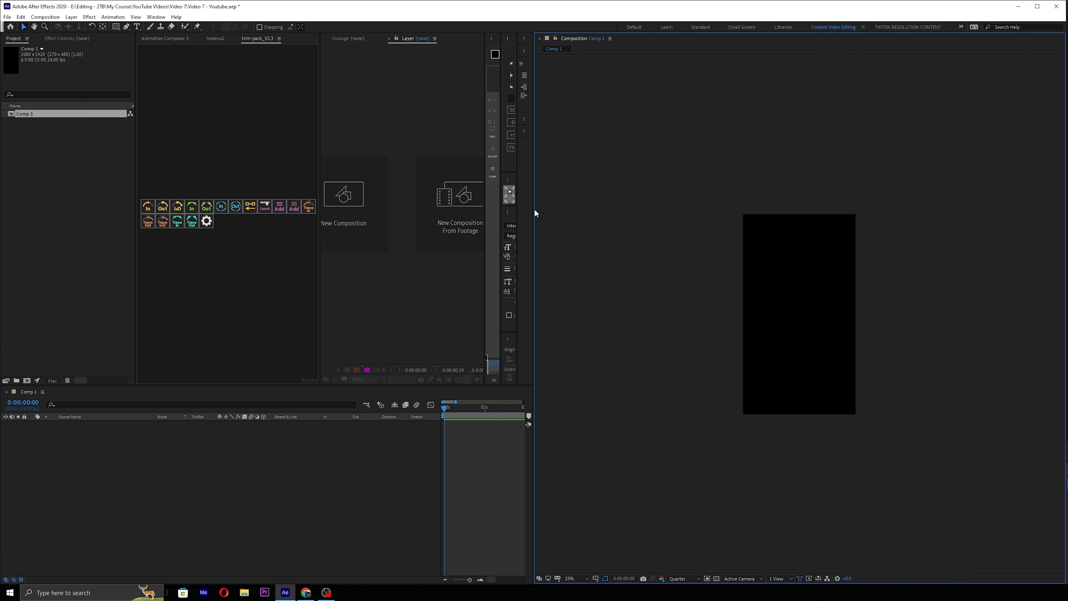
Resize the docked Composition panel to show the whole vertical frame and widen the squeezed tool panels beside it.
{"action": "left_click_drag", "start_coordinate": [535, 213], "coordinate": [880, 234]}
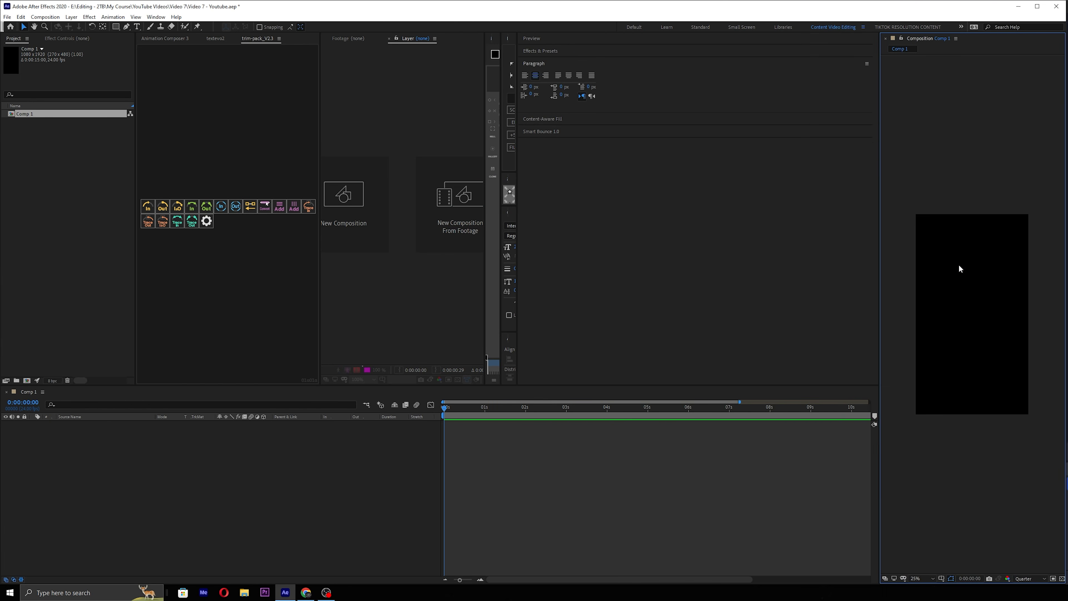
{"action": "scroll", "coordinate": [958, 265], "scroll_direction": "up", "scroll_amount": 2}
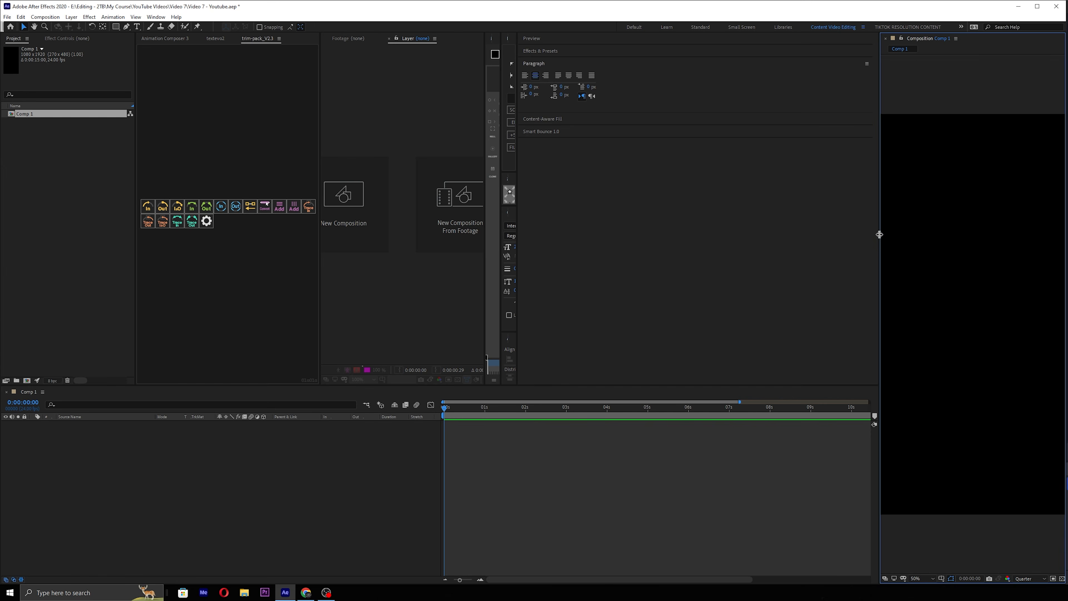
{"action": "left_click_drag", "start_coordinate": [879, 235], "coordinate": [796, 228]}
{"action": "left_click", "coordinate": [849, 579]}
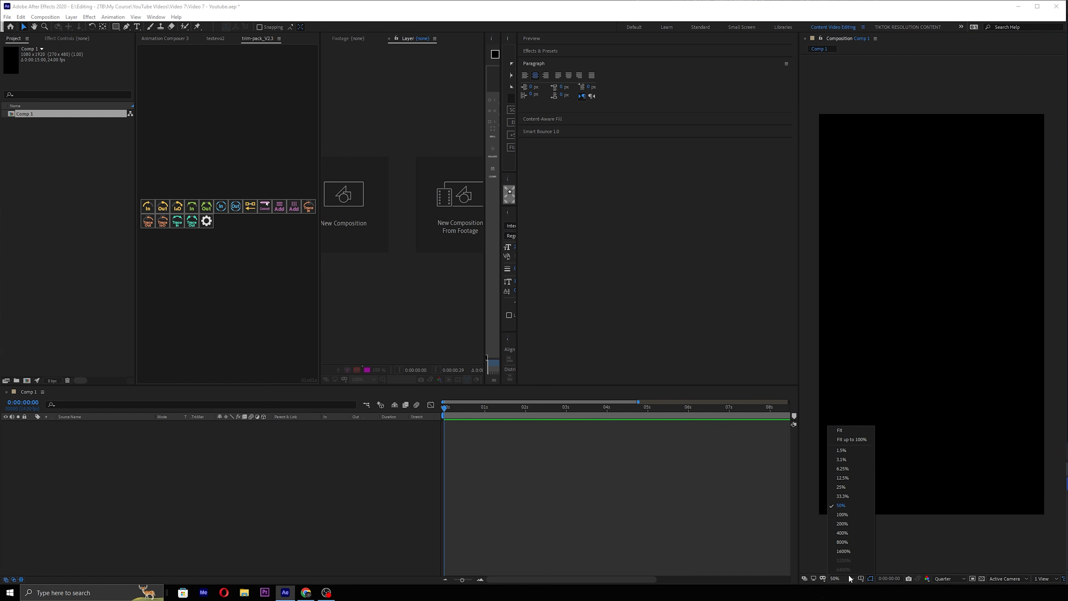
{"action": "left_click", "coordinate": [851, 430]}
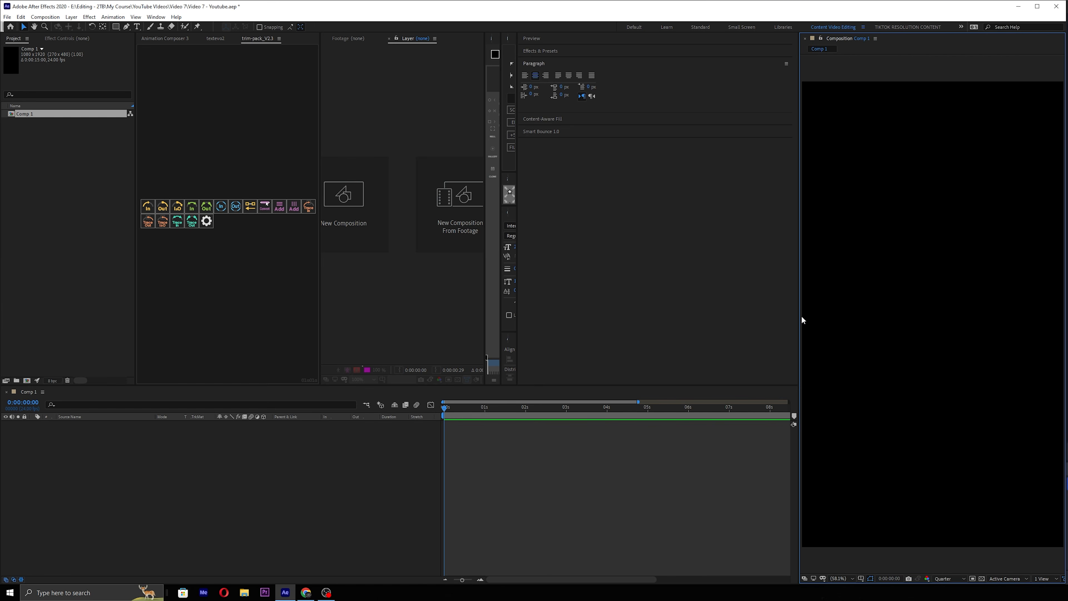
{"action": "left_click_drag", "start_coordinate": [802, 320], "coordinate": [632, 282]}
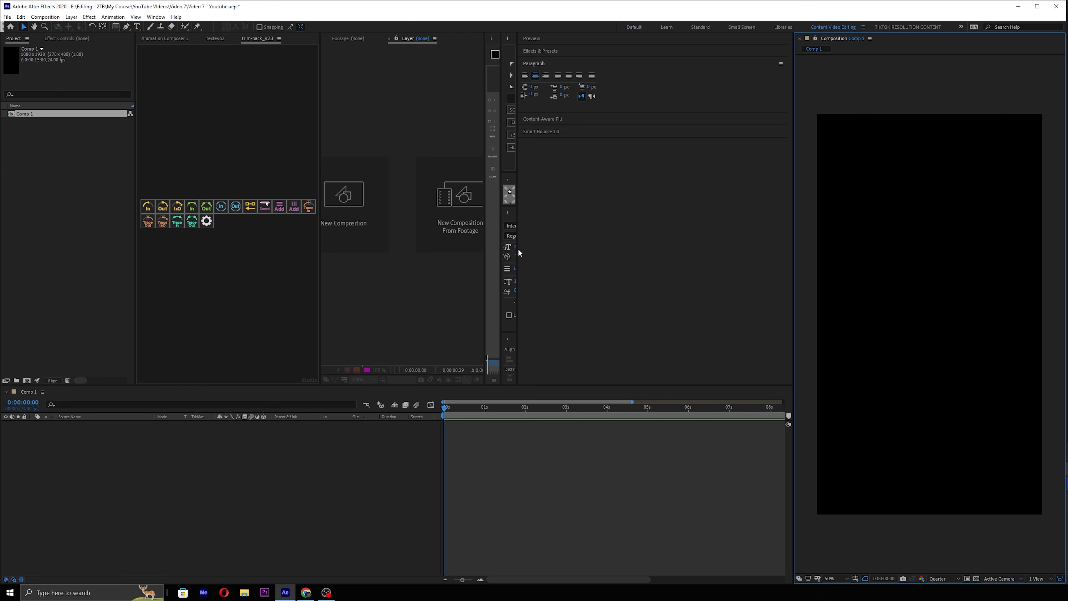
{"action": "left_click_drag", "start_coordinate": [518, 249], "coordinate": [657, 258]}
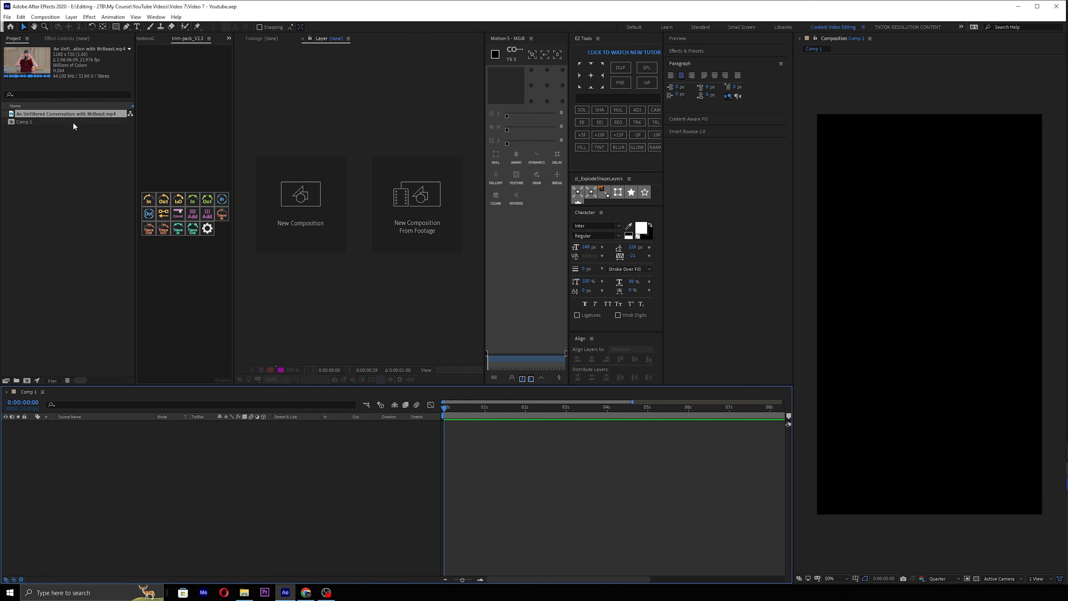
Add the MrBeast conversation video to Comp 1, scale it to about 270% and shift it so the speaker fills the frame.
{"action": "left_click", "coordinate": [77, 115]}
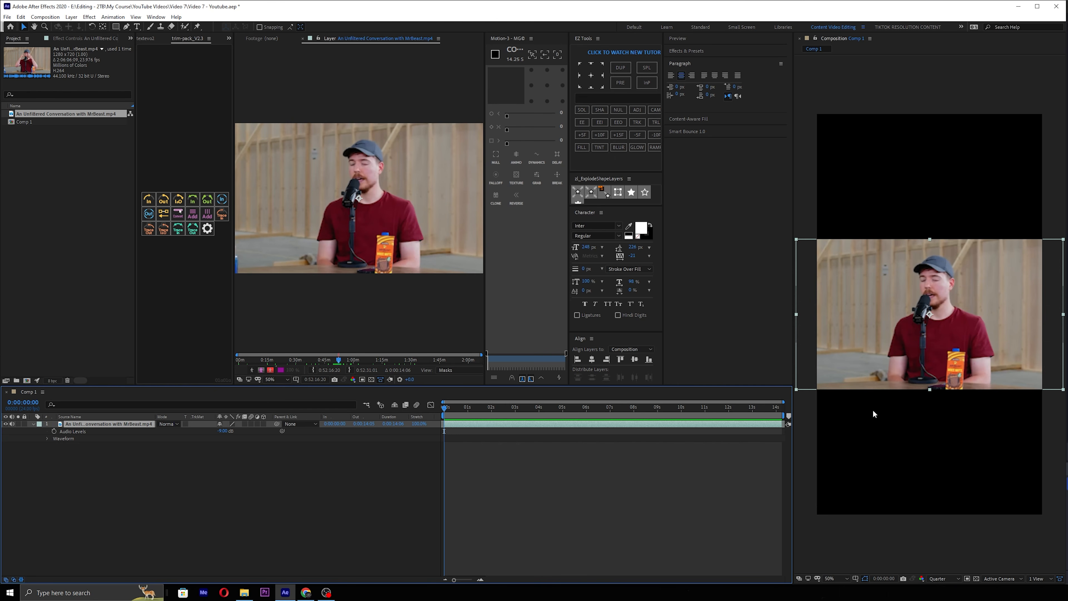
{"action": "key", "text": "s"}
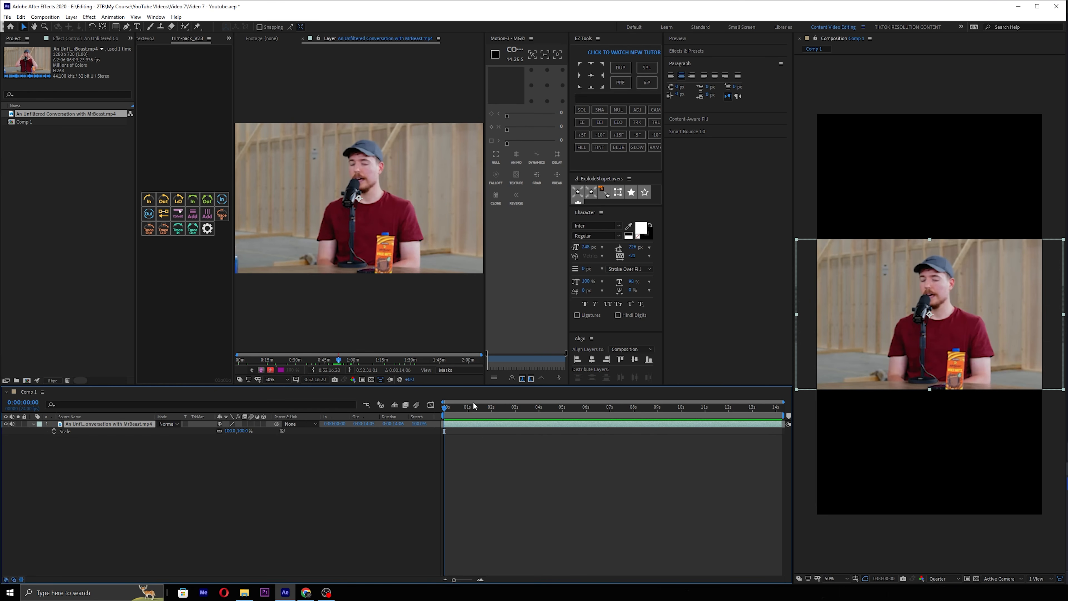
{"action": "key", "text": "s"}
{"action": "key", "text": "s"}
{"action": "left_click_drag", "start_coordinate": [238, 431], "coordinate": [912, 392]}
{"action": "left_click_drag", "start_coordinate": [979, 328], "coordinate": [957, 327]}
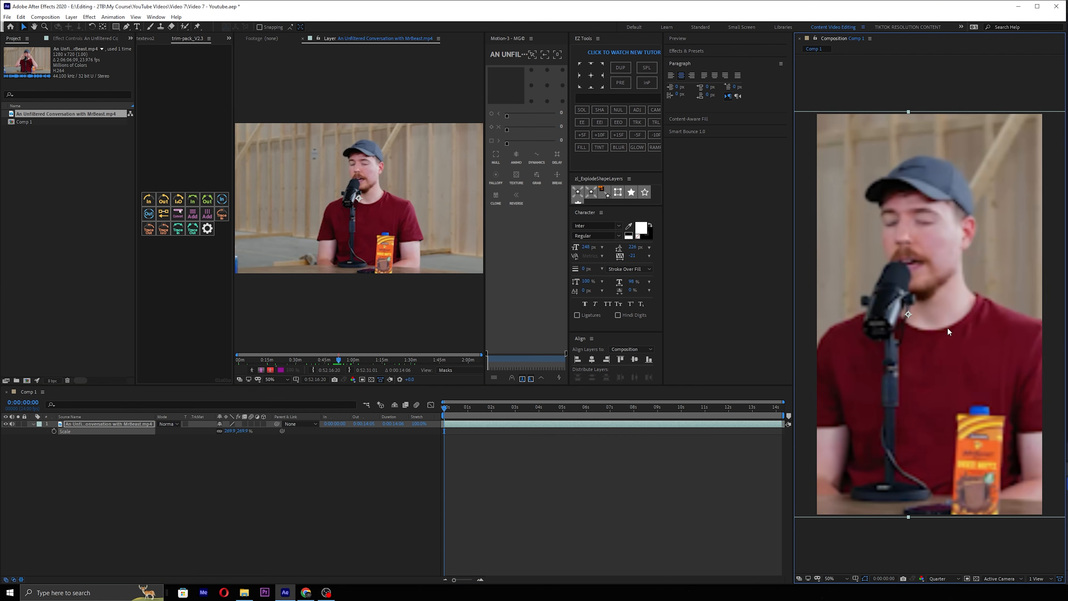
Set the composition's preview resolution to Full and scrub through the opening seconds of the clip.
{"action": "left_click", "coordinate": [944, 578]}
{"action": "left_click", "coordinate": [949, 530]}
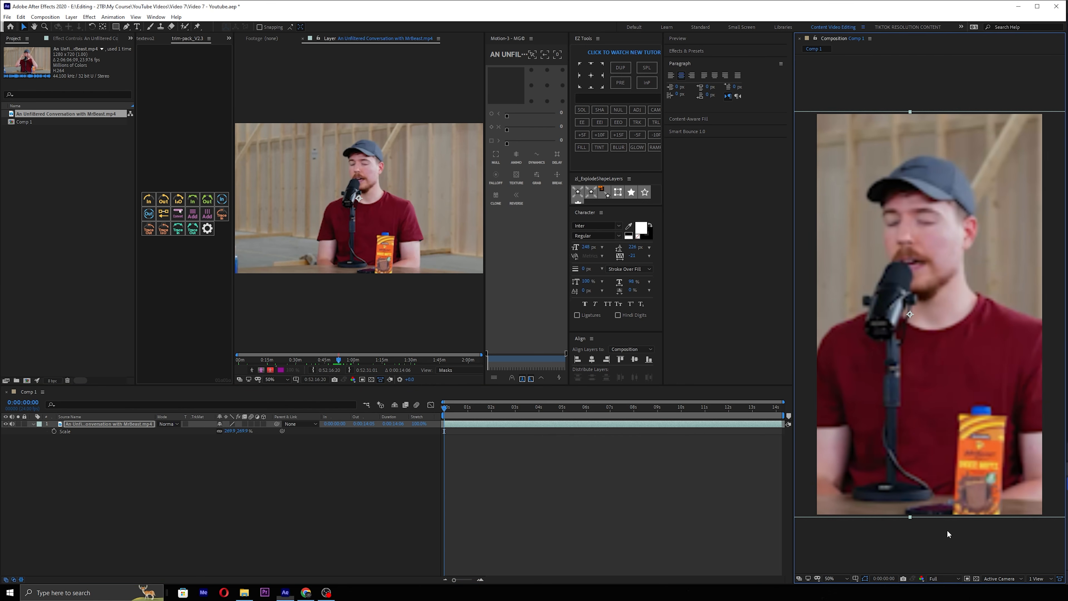
{"action": "left_click", "coordinate": [681, 529]}
{"action": "left_click_drag", "start_coordinate": [478, 408], "coordinate": [575, 432]}
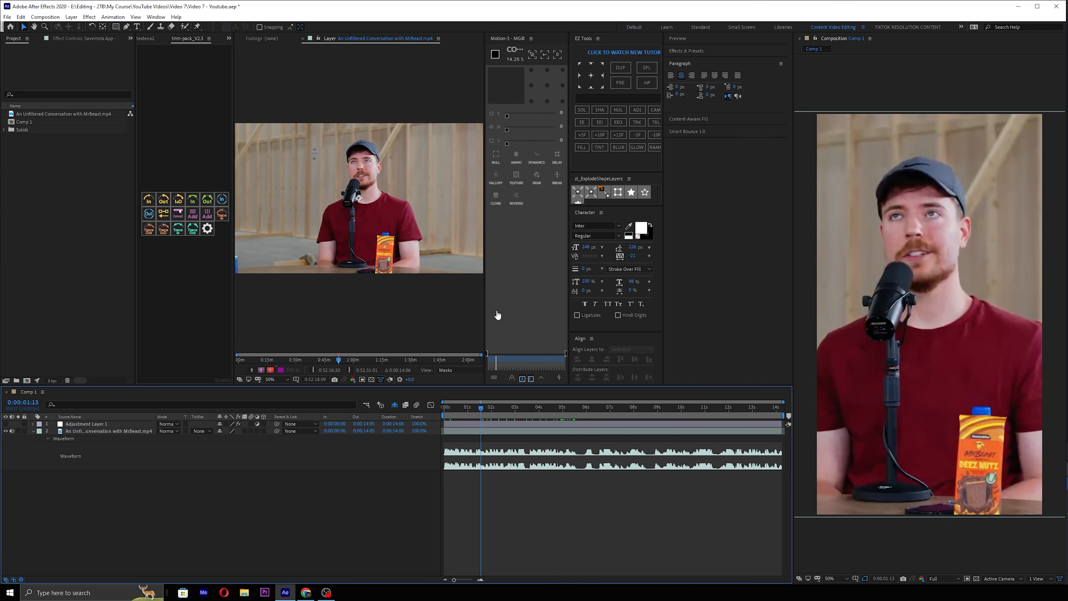
Widen the Motion 3 and EZ Tools panels and return to the start of the composition.
{"action": "left_click_drag", "start_coordinate": [570, 226], "coordinate": [617, 235]}
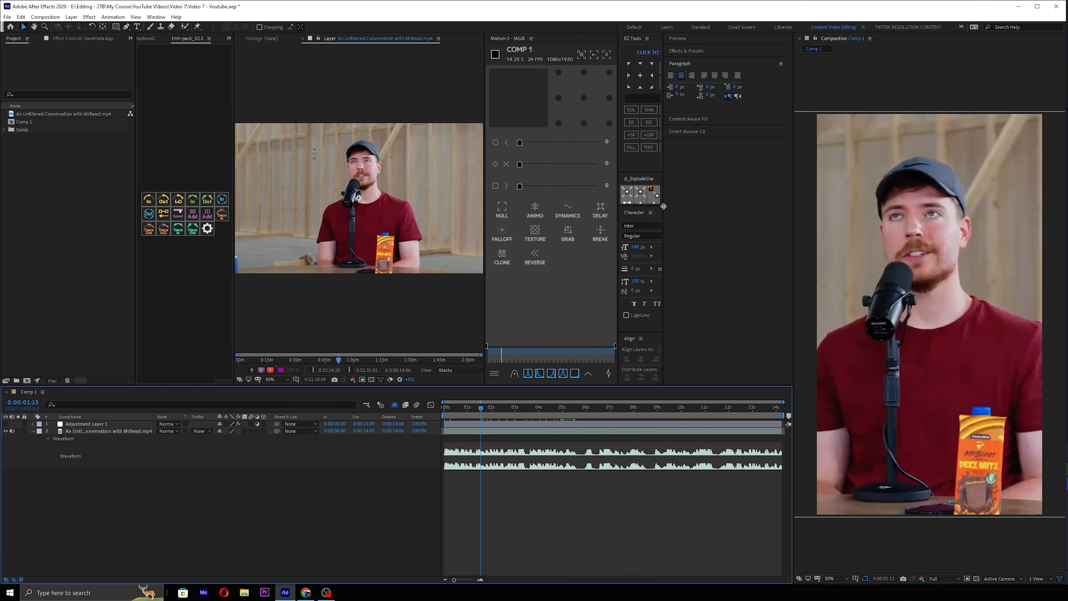
{"action": "left_click_drag", "start_coordinate": [664, 206], "coordinate": [701, 206]}
{"action": "key", "text": "Home"}
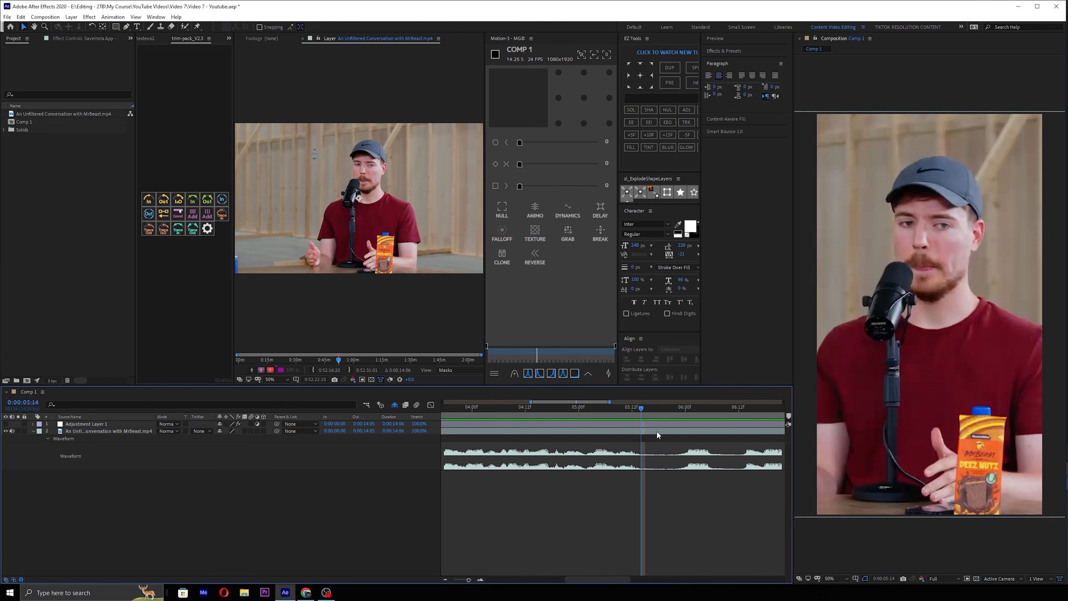
Split the video layer at 0:00:05:14 and slip the second part's footage so speech starts right at the cut.
{"action": "left_click", "coordinate": [658, 432]}
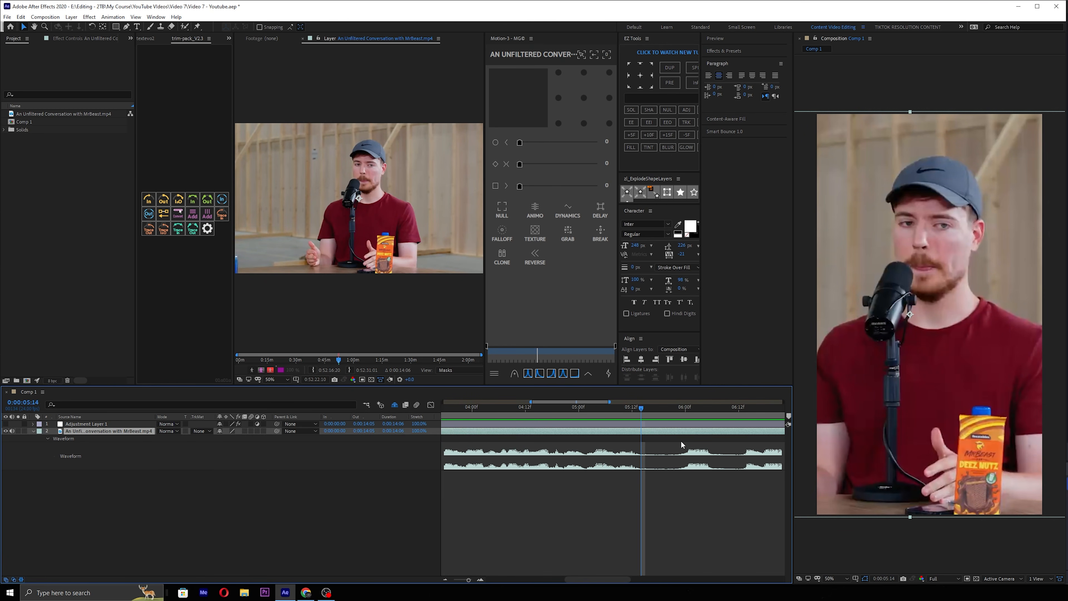
{"action": "key", "text": "ctrl+shift+d"}
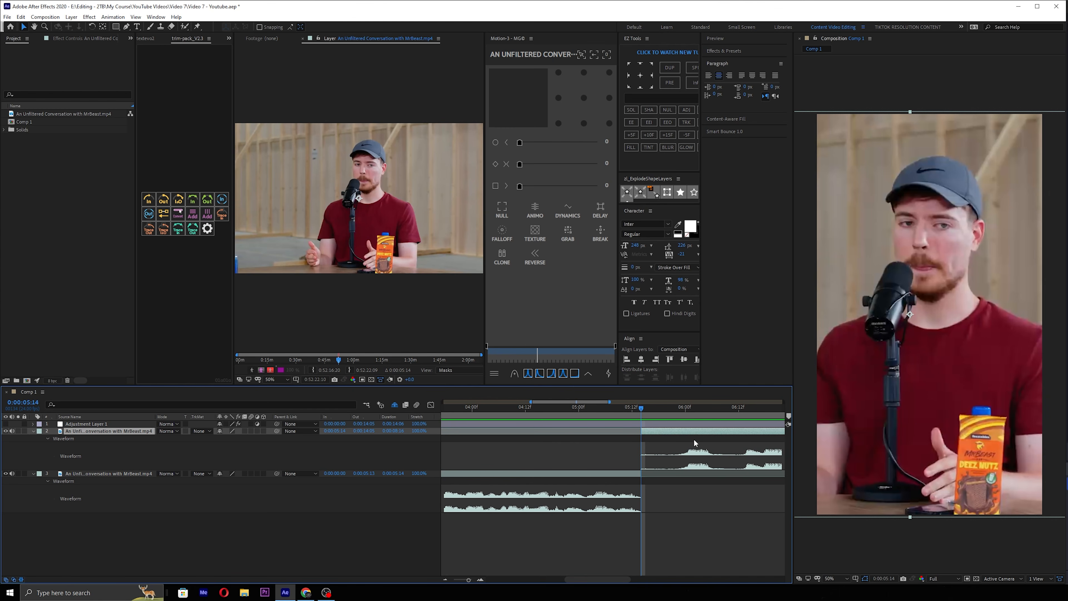
{"action": "mouse_move", "coordinate": [653, 430]}
{"action": "left_mouse_down"}
{"action": "mouse_move", "coordinate": [709, 437]}
{"action": "mouse_move", "coordinate": [668, 433]}
{"action": "left_mouse_up"}
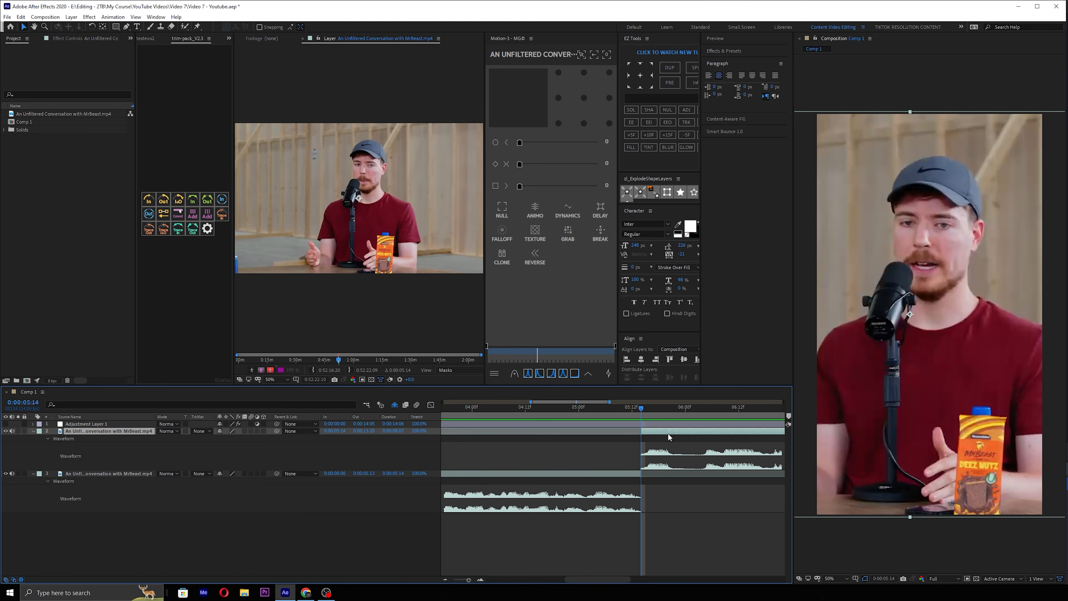
Split the video again at 0:00:05:21 and slip the following part's footage to remove the pause.
{"action": "left_click", "coordinate": [672, 405]}
{"action": "key", "text": "ctrl+shift+d"}
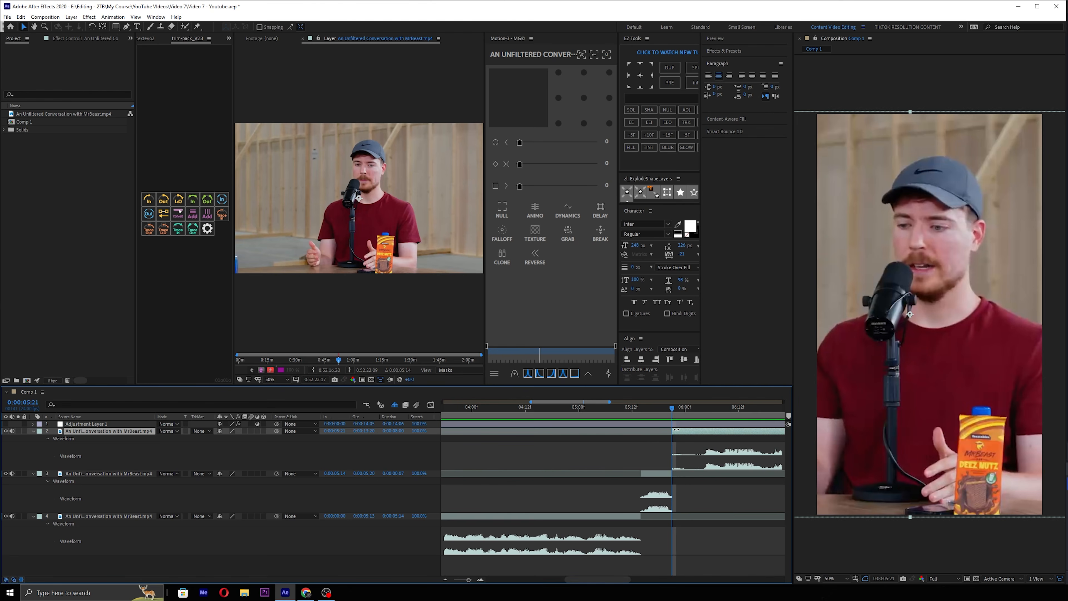
{"action": "mouse_move", "coordinate": [680, 431]}
{"action": "left_mouse_down"}
{"action": "mouse_move", "coordinate": [715, 433]}
{"action": "mouse_move", "coordinate": [683, 434]}
{"action": "left_mouse_up"}
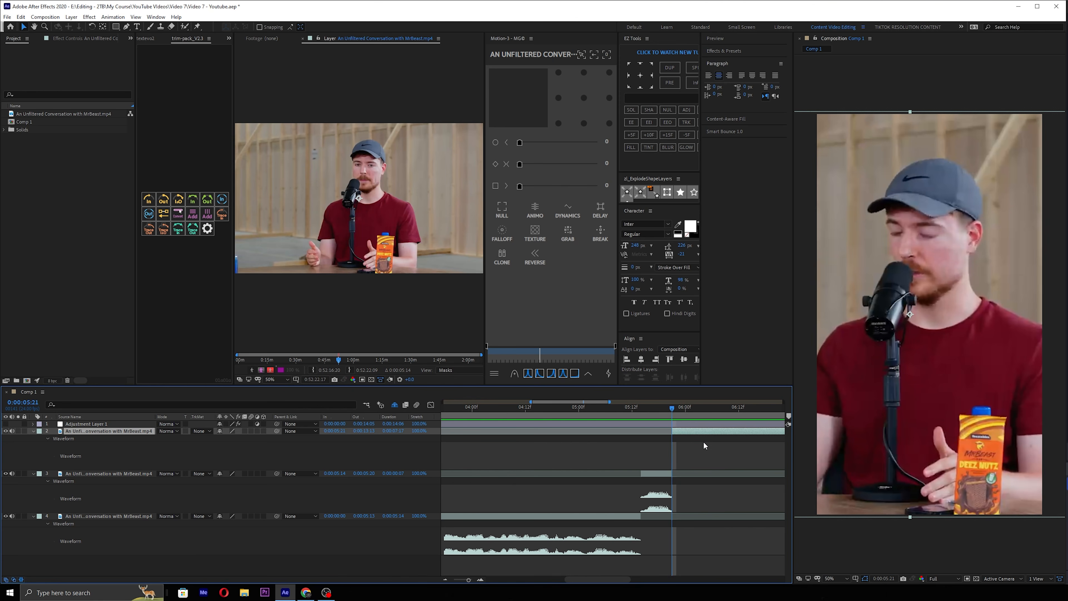
{"action": "scroll", "coordinate": [699, 440], "scroll_direction": "down", "scroll_amount": 4}
{"action": "scroll", "coordinate": [672, 439], "scroll_direction": "up", "scroll_amount": 4}
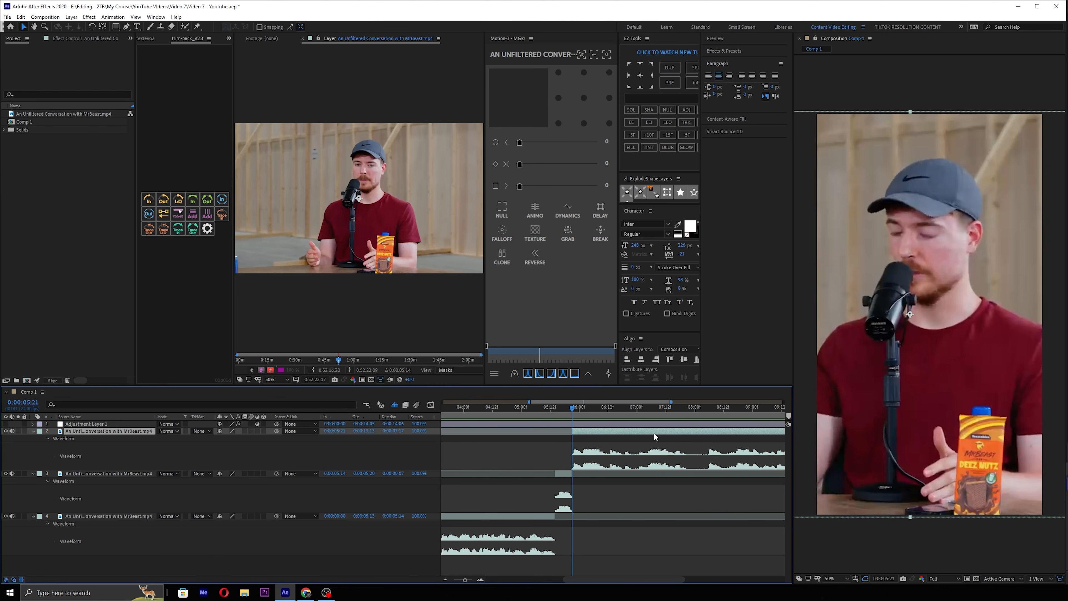
Split the video at 0:00:07:21, reveal the new part's waveform and slip its footage to cut out the silence.
{"action": "left_click_drag", "start_coordinate": [673, 406], "coordinate": [681, 404]}
{"action": "key", "text": "ctrl+shift+d"}
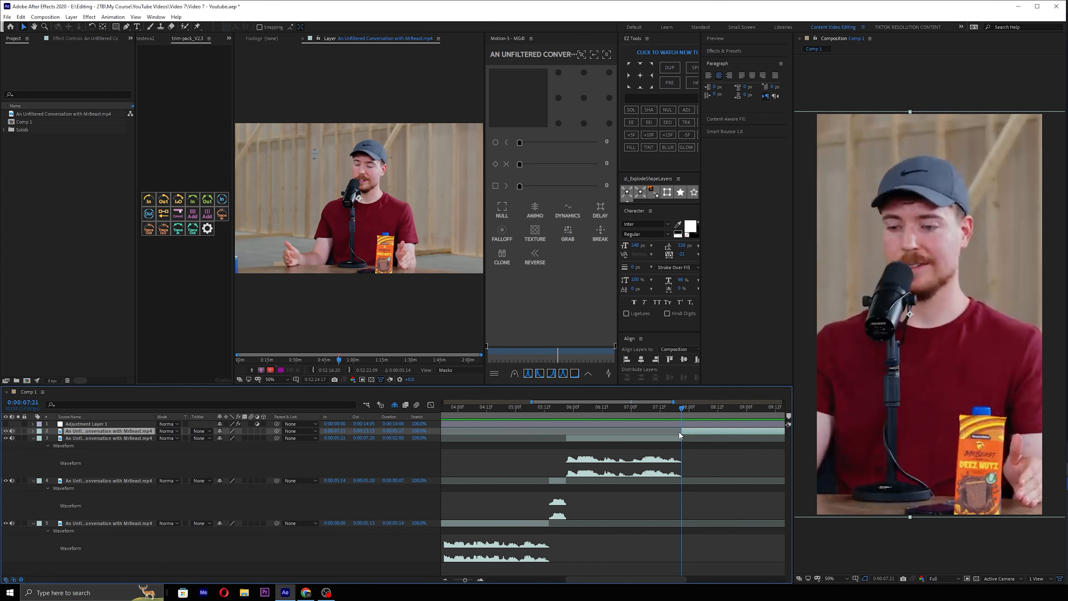
{"action": "key", "text": "l"}
{"action": "key", "text": "l"}
{"action": "left_click_drag", "start_coordinate": [682, 431], "coordinate": [700, 431]}
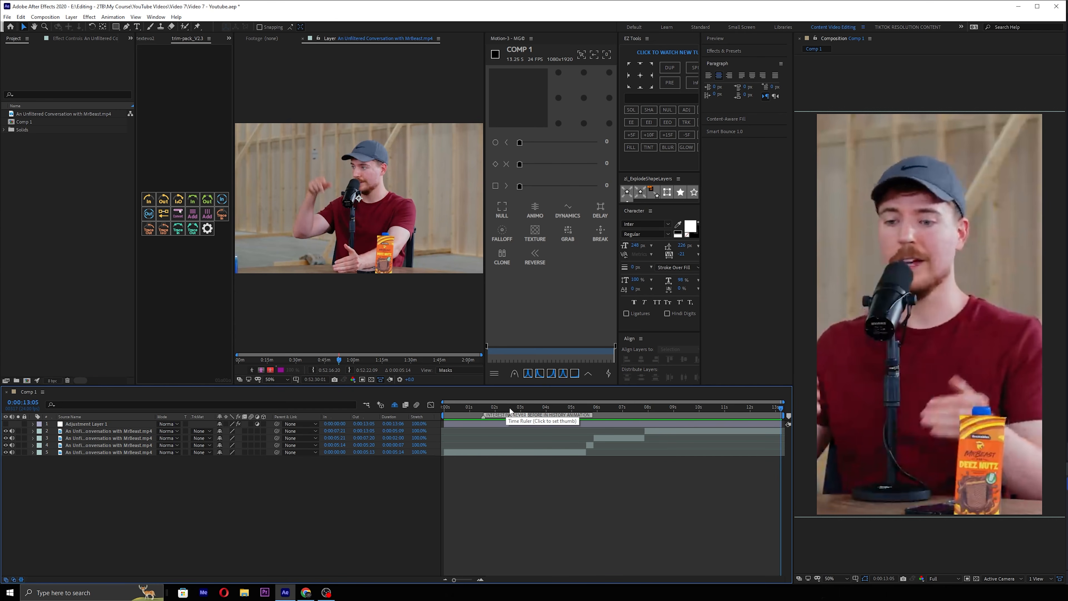
At the composition's start, add a text layer reading "mr Beast's thoughts on short form" over three lines.
{"action": "key", "text": "Home"}
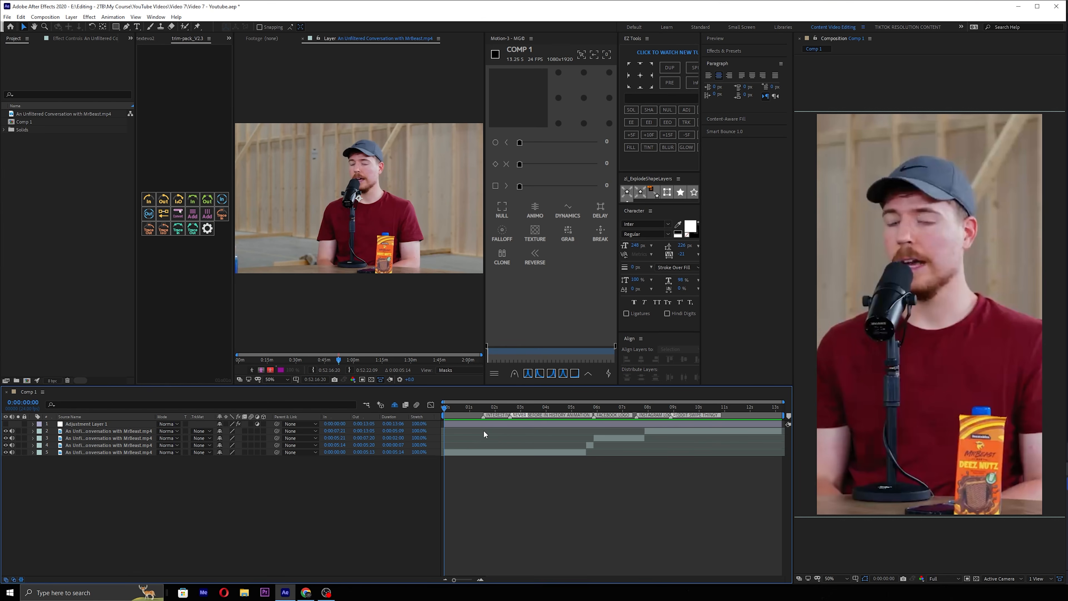
{"action": "scroll", "coordinate": [484, 423], "scroll_direction": "up", "scroll_amount": 3}
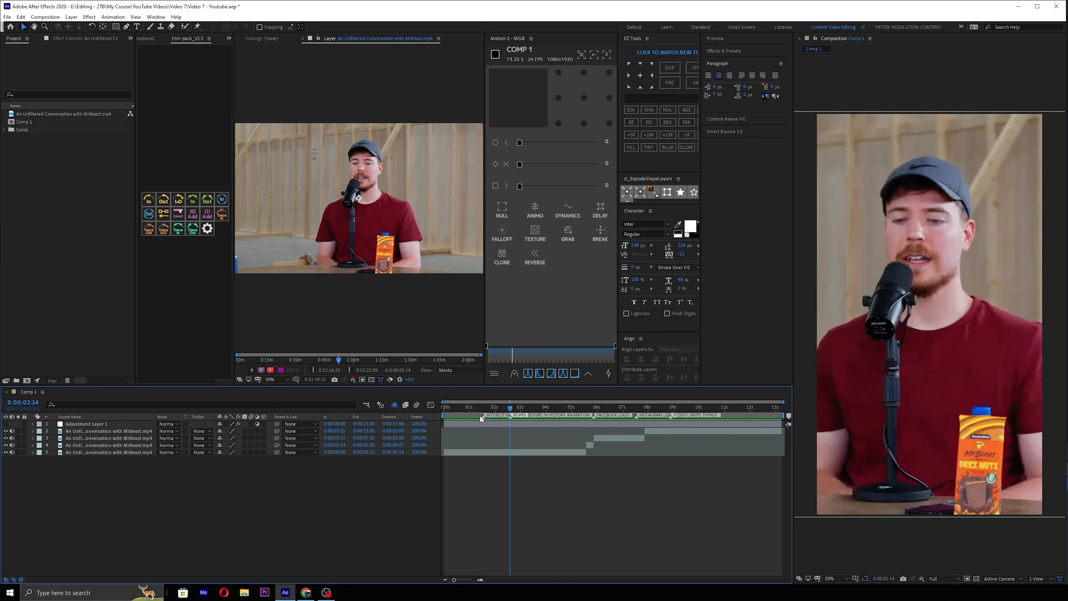
{"action": "key", "text": "Home"}
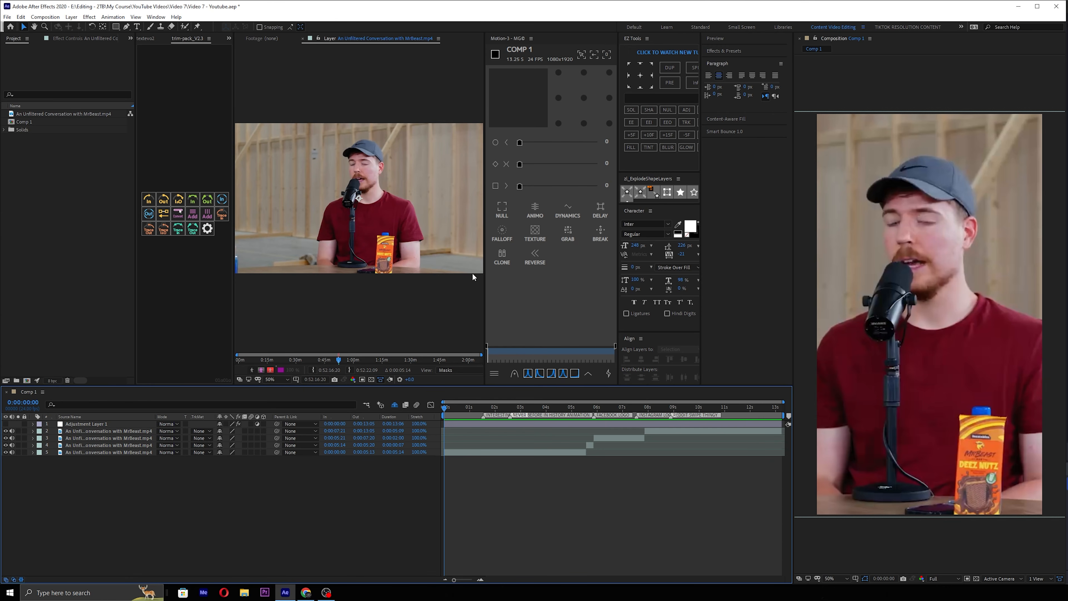
{"action": "key", "text": "ctrl+t"}
{"action": "left_click", "coordinate": [992, 390]}
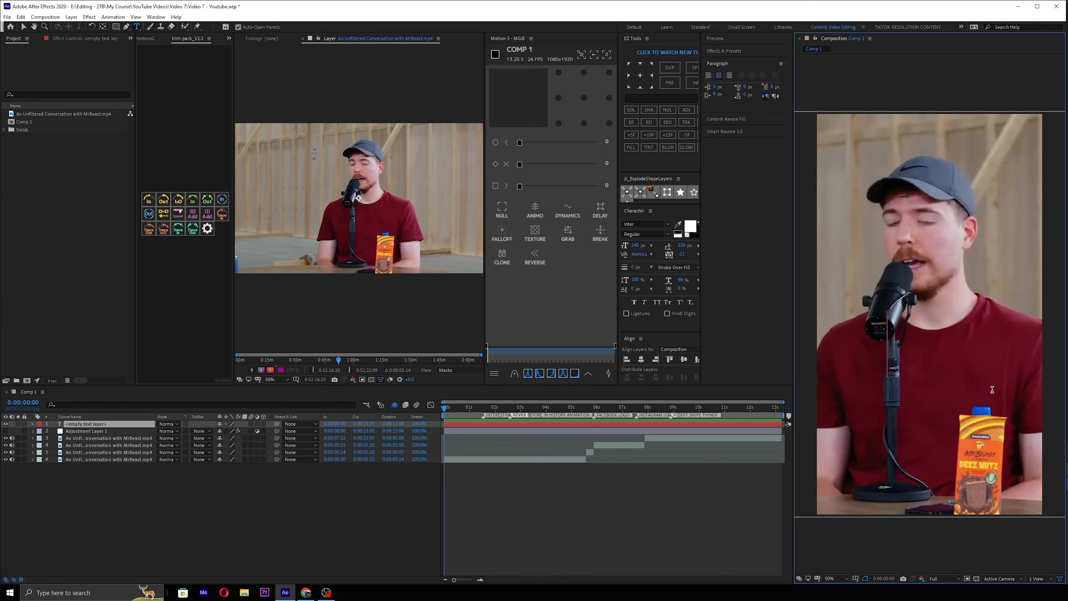
{"action": "type", "text": "mr Bea"}
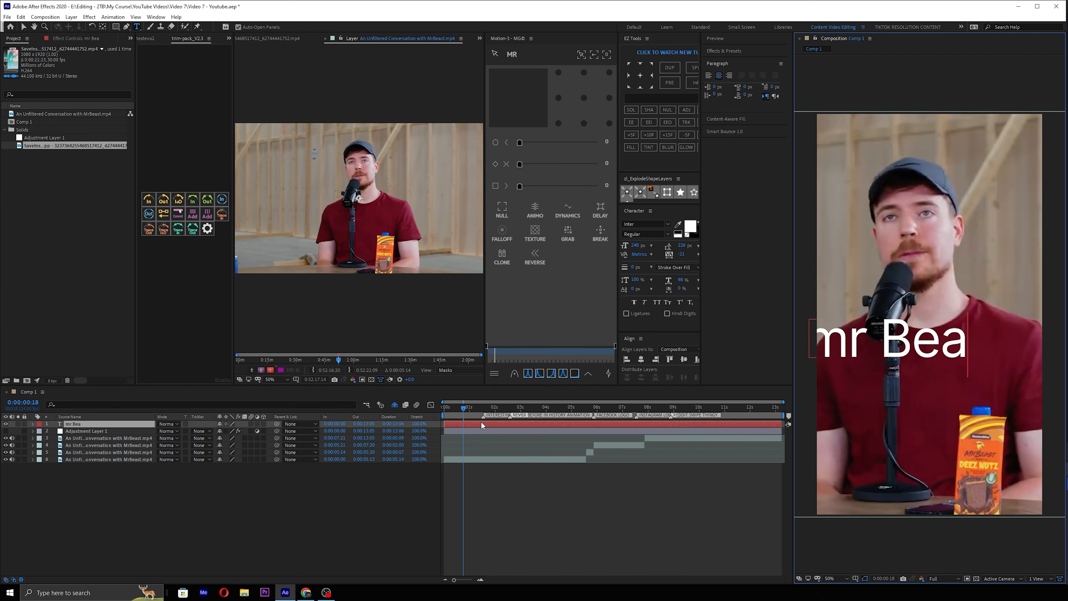
{"action": "type", "text": "st's"}
{"action": "key", "text": "Return"}
{"action": "type", "text": "thoughts on"}
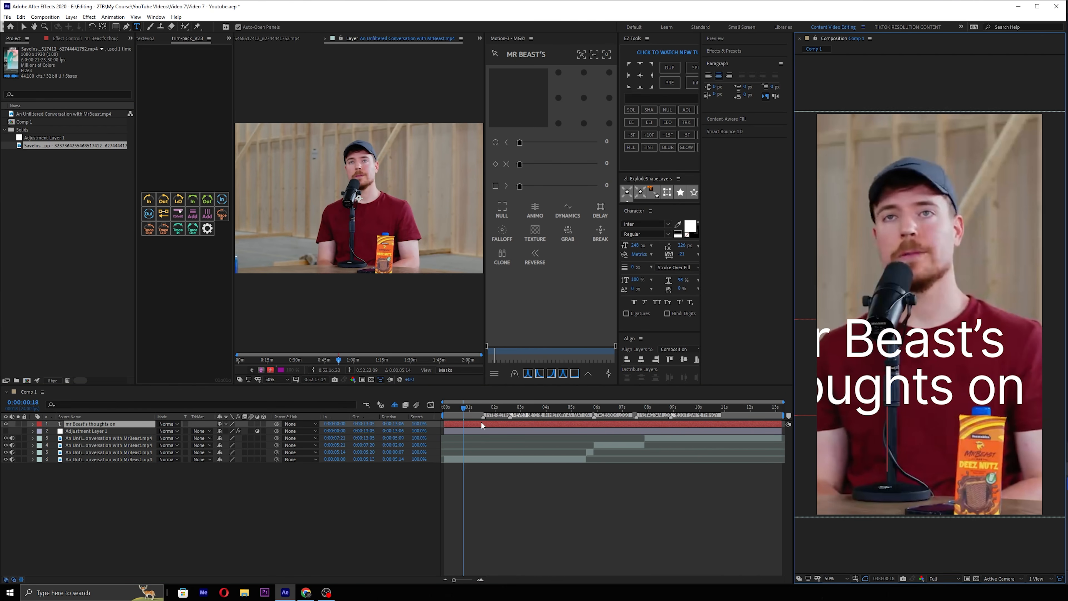
{"action": "key", "text": "Return"}
{"action": "type", "text": "shofr"}
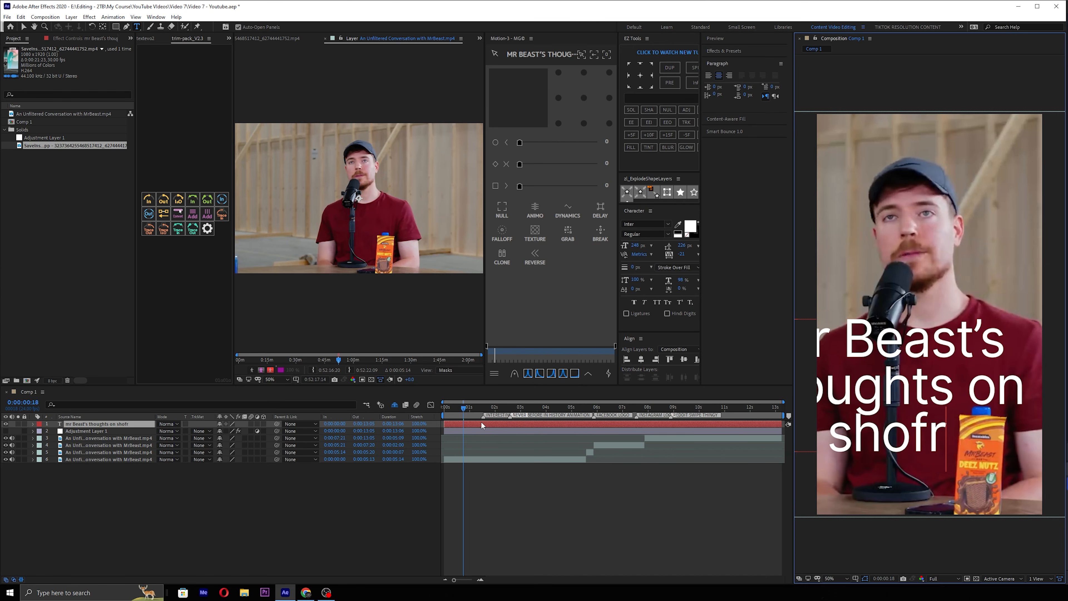
{"action": "key", "text": "BackSpace"}
{"action": "key", "text": "BackSpace"}
{"action": "type", "text": "rt form"}
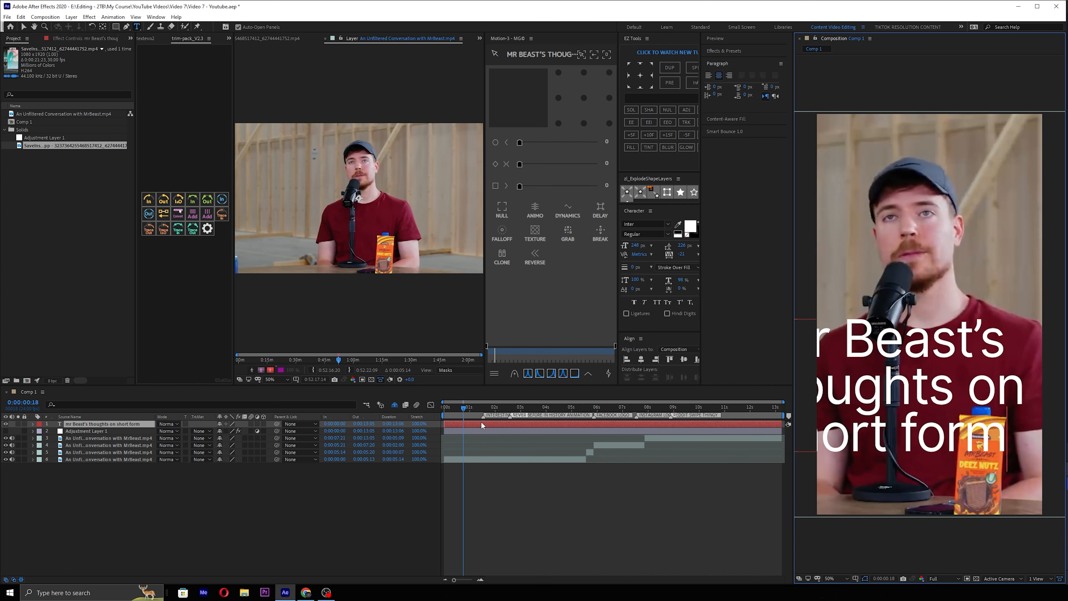
Center the text's anchor point and the text in the frame, scale it down to fit, and place it over the man's chest.
{"action": "key", "text": "Escape"}
{"action": "key", "text": "ctrl+alt+Home"}
{"action": "key", "text": "ctrl+Home"}
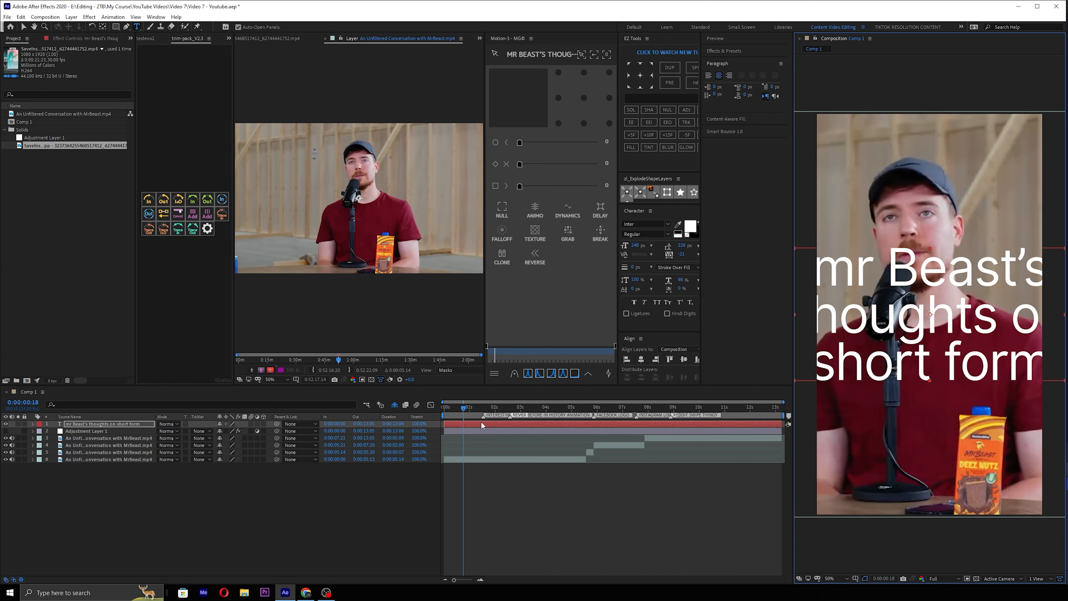
{"action": "key", "text": "s"}
{"action": "left_click_drag", "start_coordinate": [241, 432], "coordinate": [226, 432]}
{"action": "key", "text": "v"}
{"action": "left_click_drag", "start_coordinate": [958, 317], "coordinate": [959, 402]}
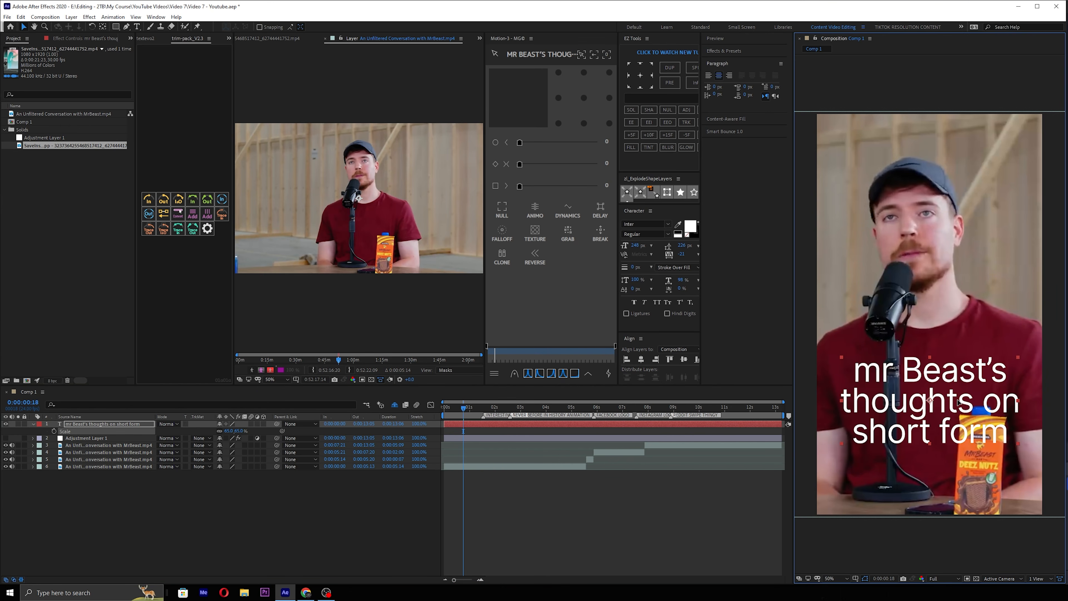
Set the title to the Upheaval BRK font in all caps with a horizontal scale of 97%.
{"action": "left_click", "coordinate": [641, 224]}
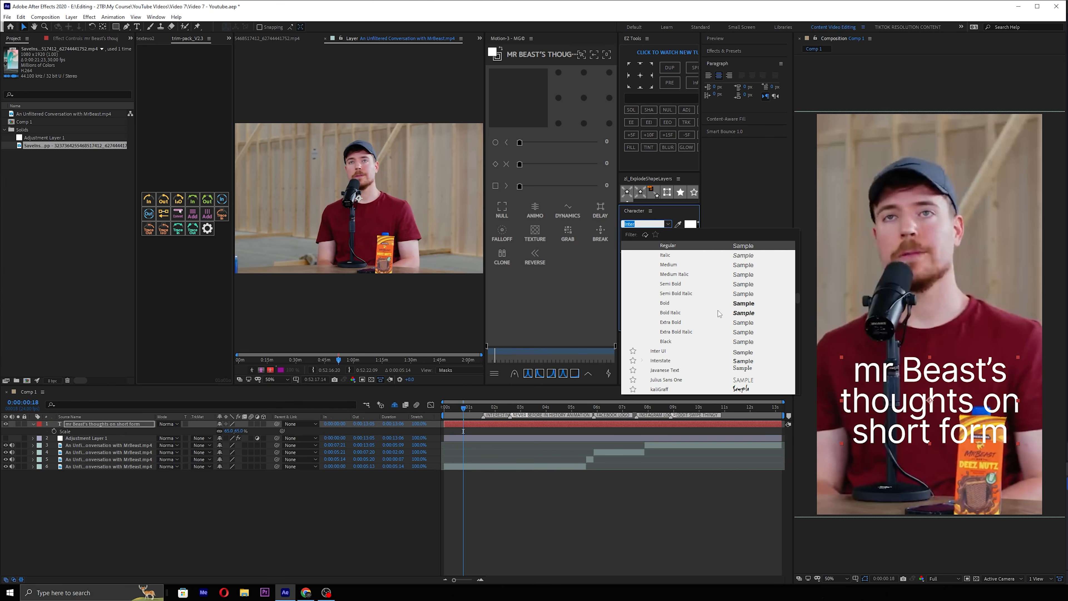
{"action": "scroll", "coordinate": [719, 314], "scroll_direction": "down", "scroll_amount": 5}
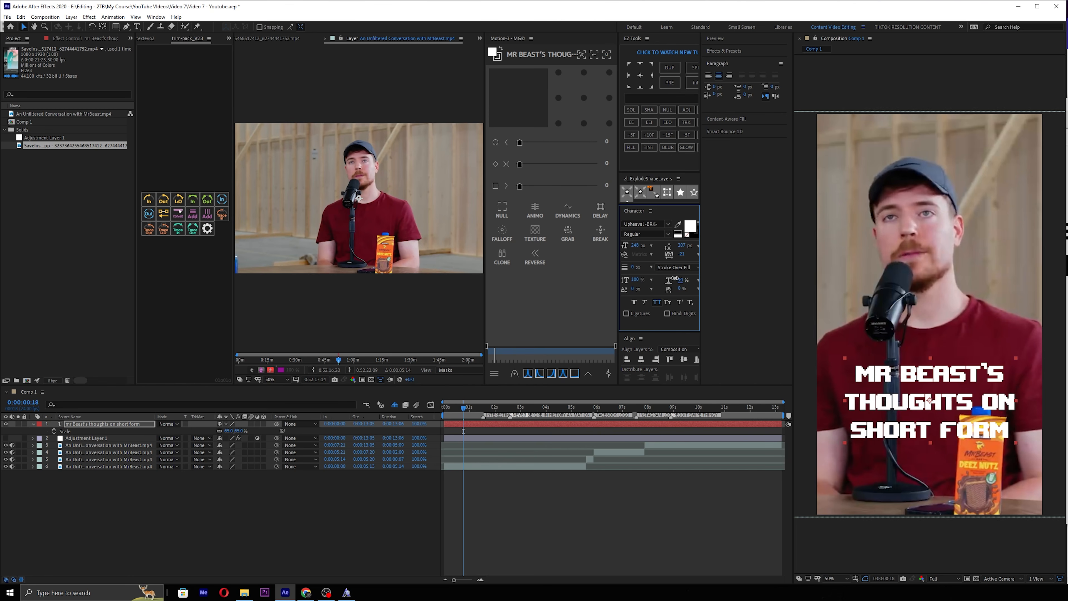
{"action": "left_click_drag", "start_coordinate": [680, 279], "coordinate": [769, 299]}
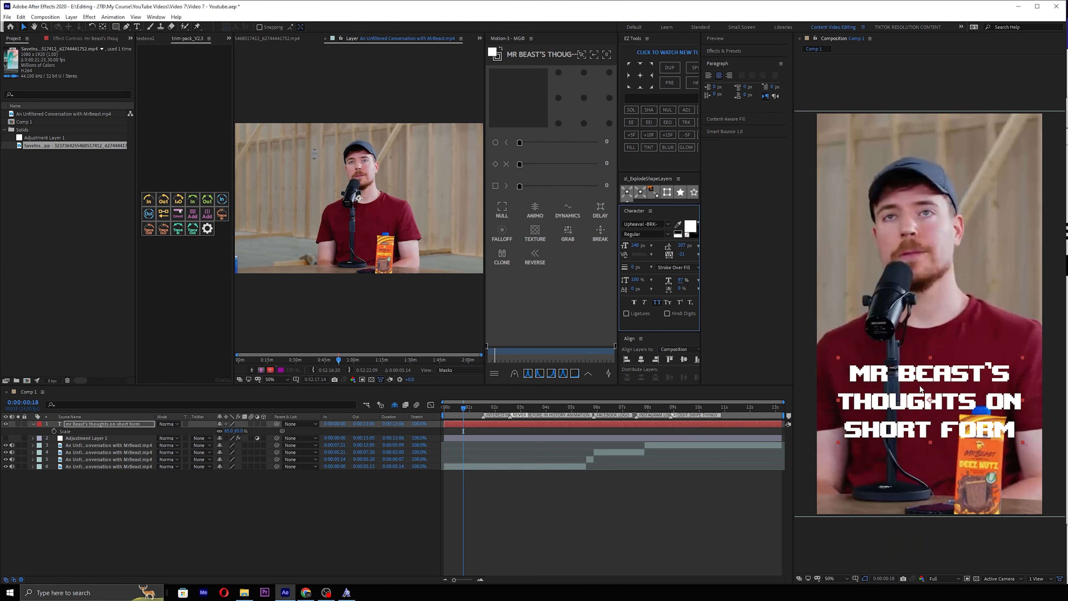
Change the title to VCR OSD Mono with wider tracking, a 270 px font size and 230 px leading.
{"action": "left_click_drag", "start_coordinate": [681, 254], "coordinate": [703, 261]}
{"action": "left_click_drag", "start_coordinate": [635, 245], "coordinate": [670, 247]}
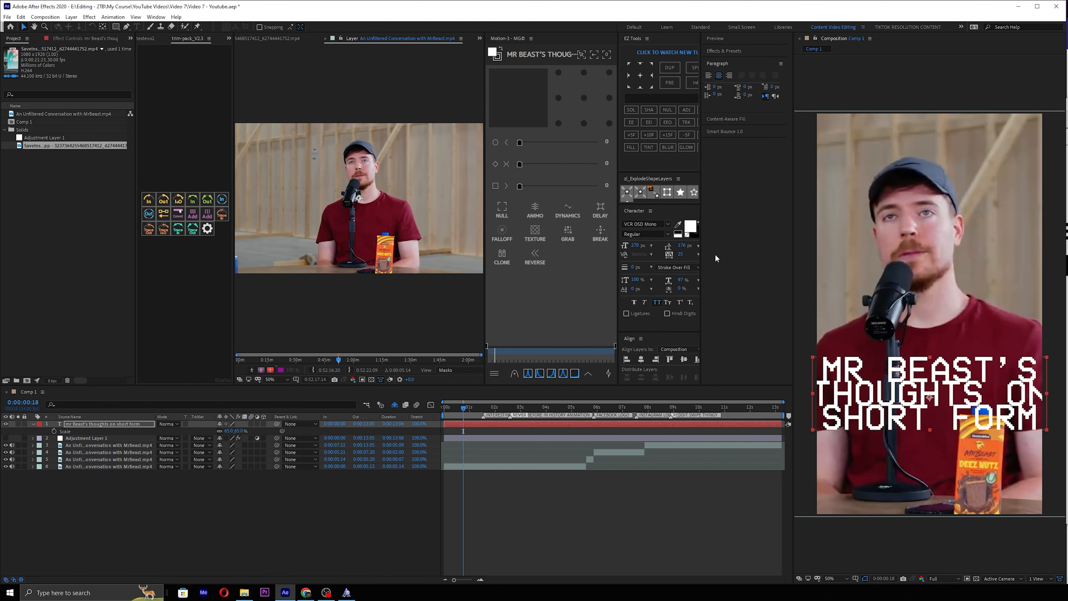
{"action": "left_click_drag", "start_coordinate": [682, 245], "coordinate": [702, 242]}
Scale the title layer to 60%, its horizontal character scale to about 100% and its font size to about 257 px.
{"action": "key", "text": "s"}
{"action": "key", "text": "s"}
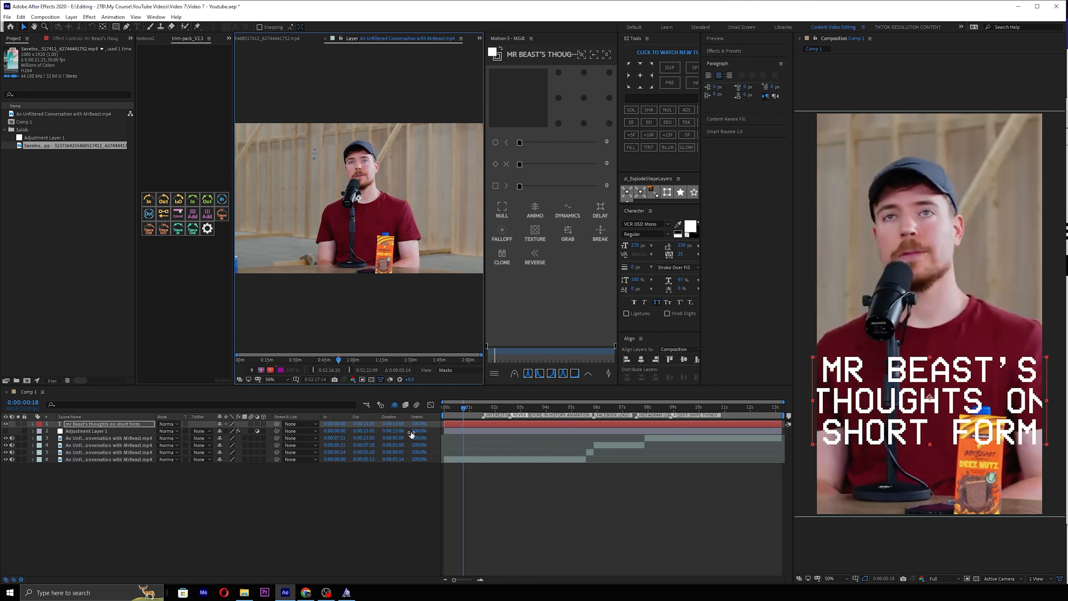
{"action": "left_click_drag", "start_coordinate": [240, 432], "coordinate": [233, 432]}
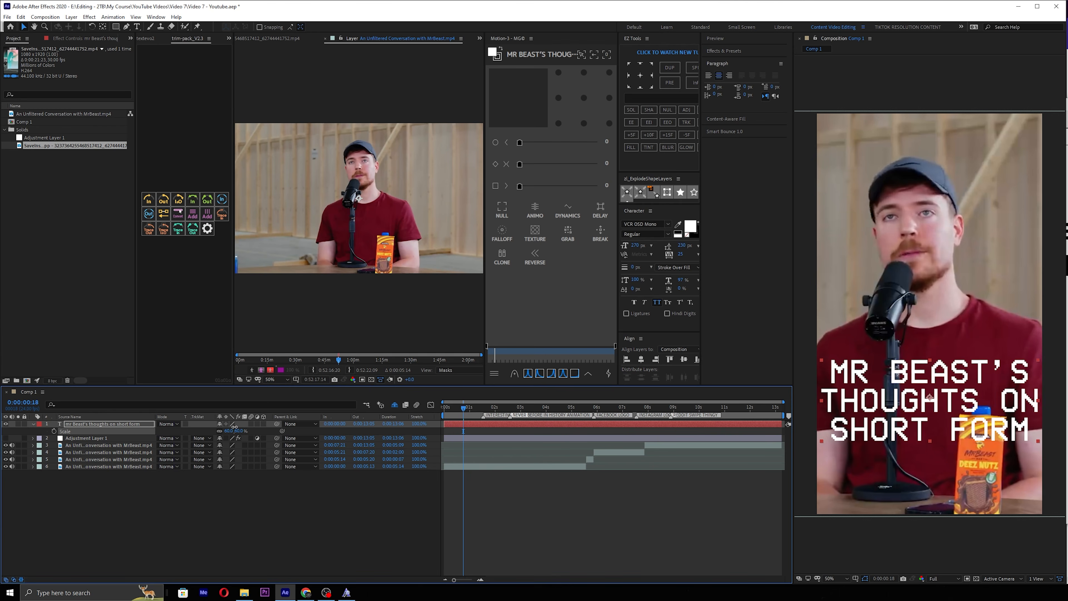
{"action": "left_click_drag", "start_coordinate": [684, 280], "coordinate": [706, 284]}
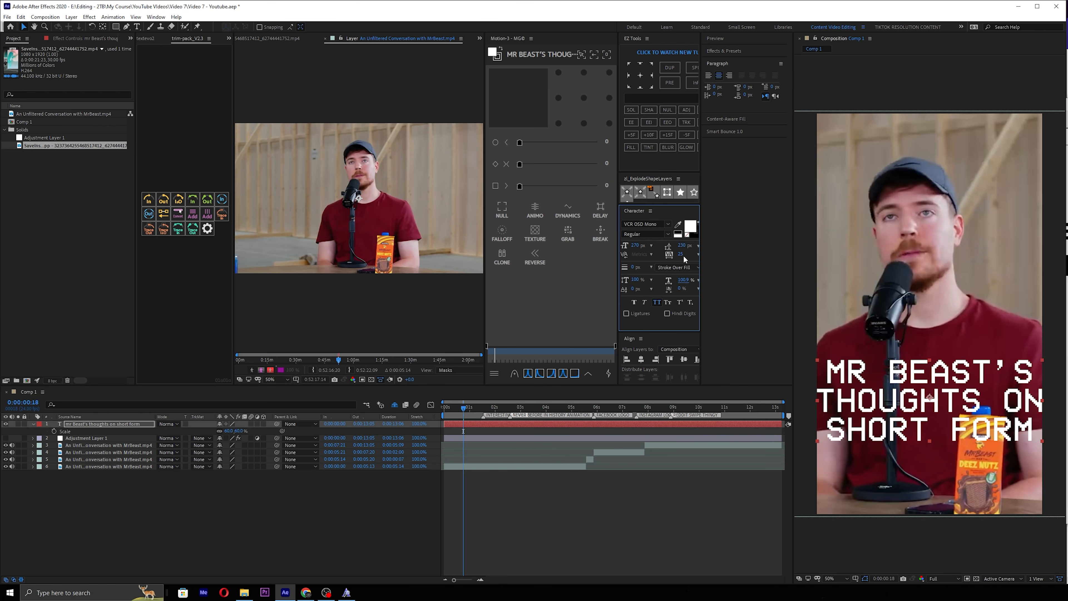
{"action": "left_click_drag", "start_coordinate": [636, 245], "coordinate": [586, 250]}
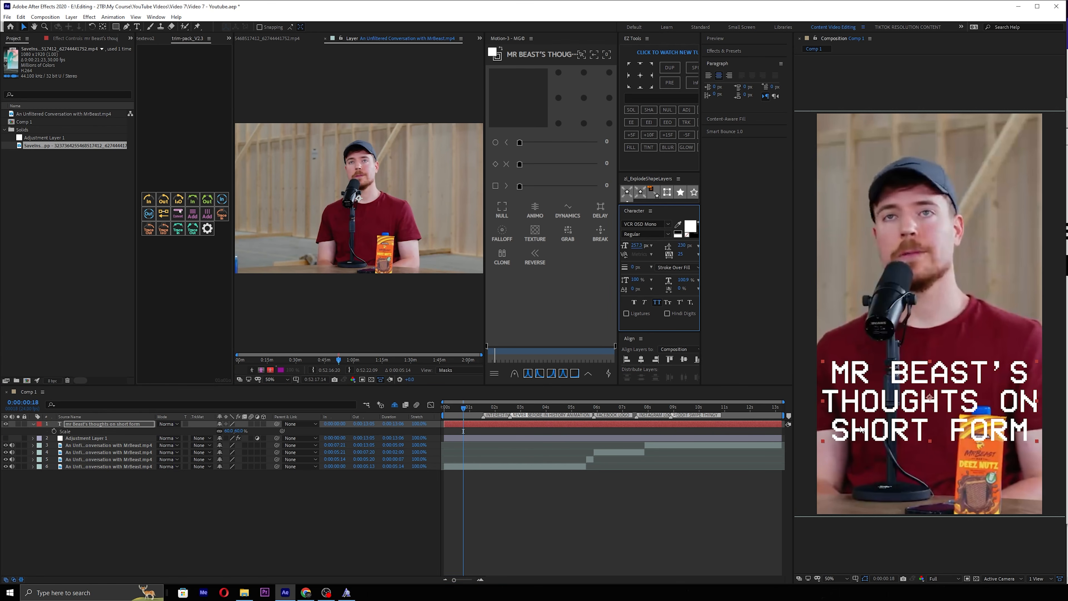
At the start of the composition, parent the title text layer to the first video segment, the bottom layer.
{"action": "key", "text": "ctrl+alt+Home"}
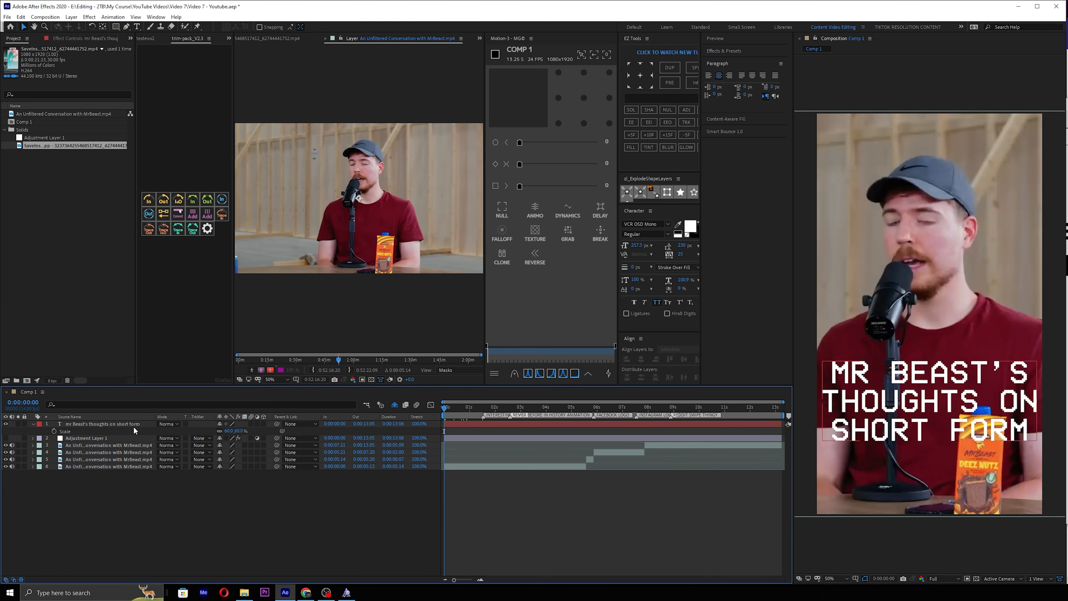
{"action": "left_click", "coordinate": [505, 423]}
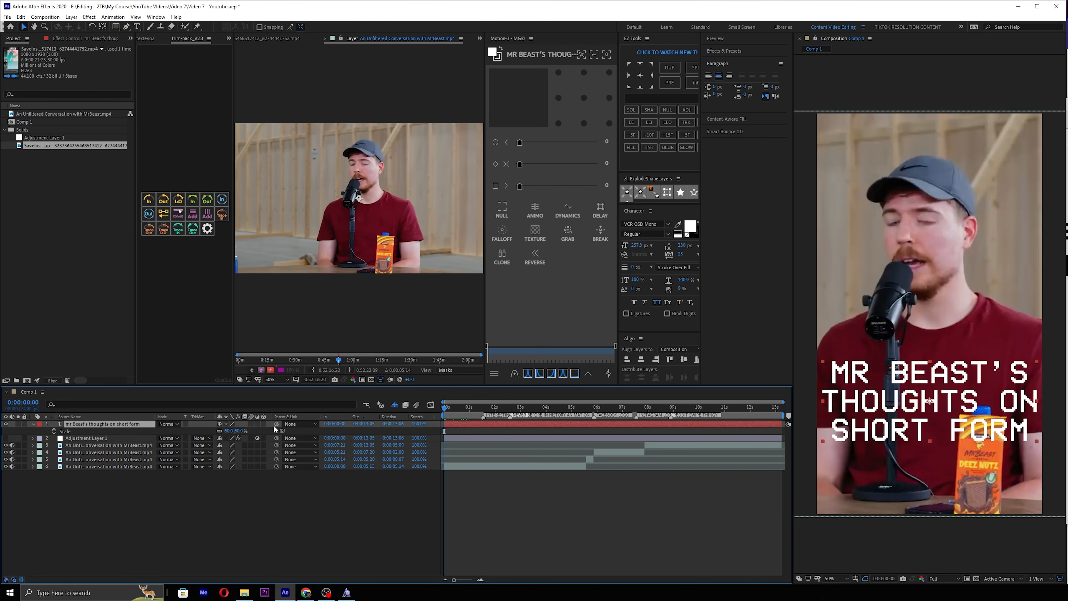
{"action": "left_click_drag", "start_coordinate": [276, 424], "coordinate": [102, 468]}
Add Scale keyframes to the first video segment at 0:00:00:00 and 0:00:01:14.
{"action": "left_click", "coordinate": [122, 465]}
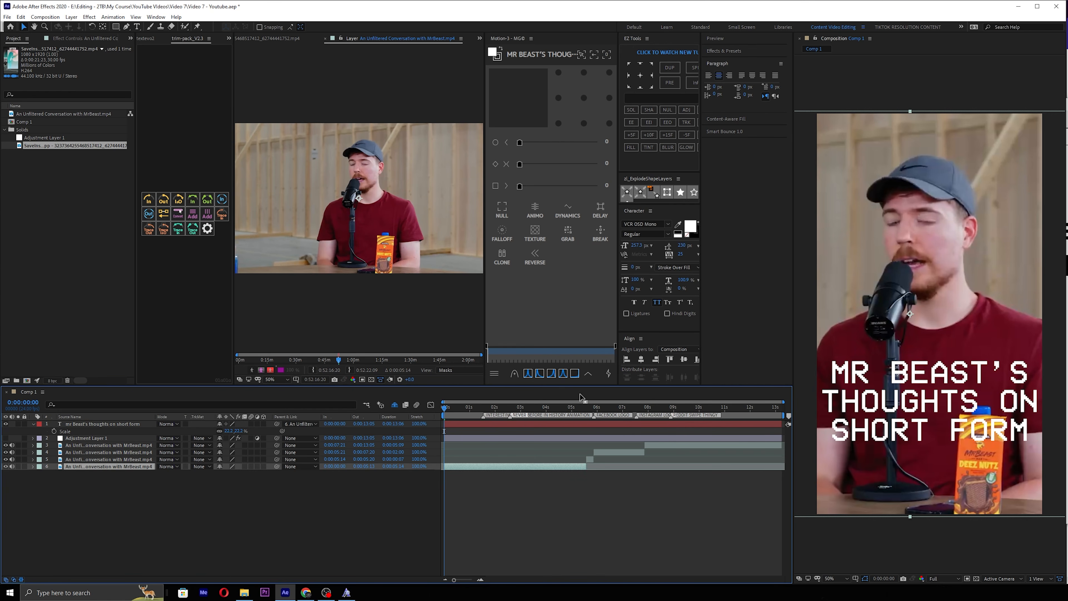
{"action": "key", "text": "s"}
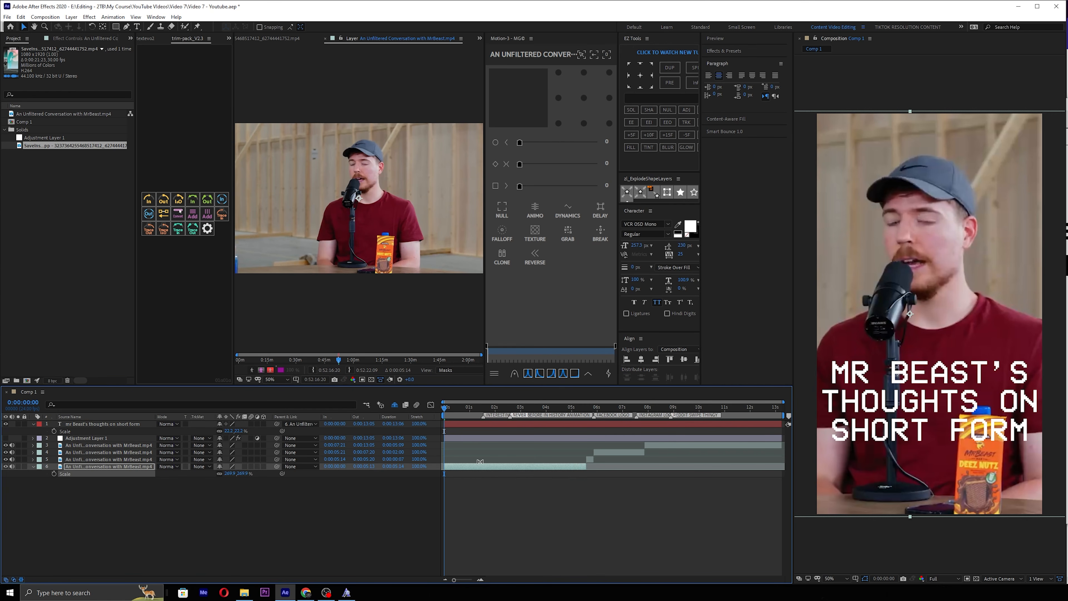
{"action": "left_click_drag", "start_coordinate": [462, 578], "coordinate": [467, 579]}
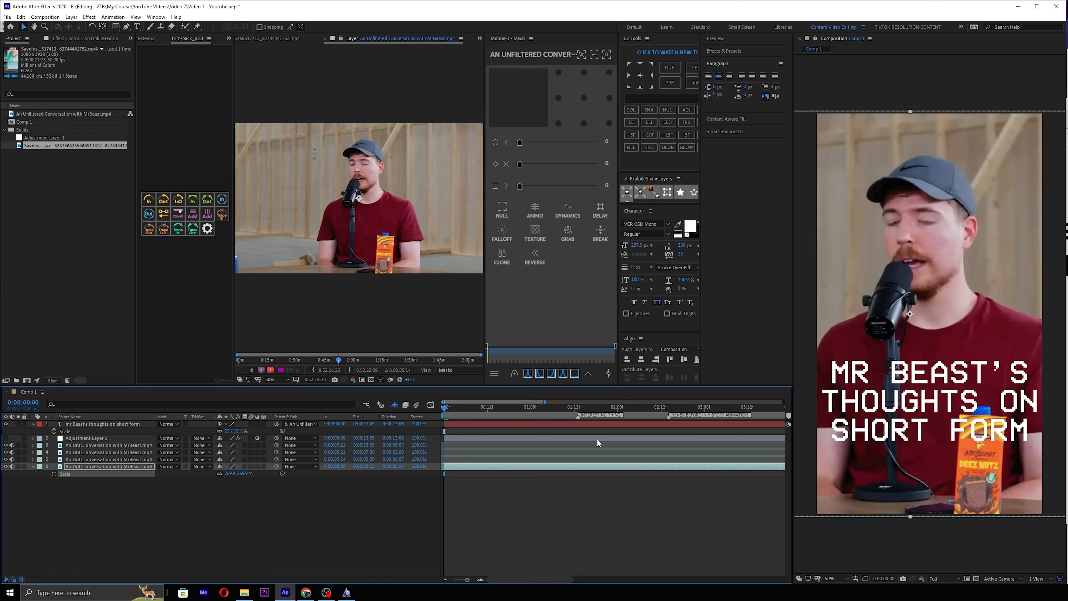
{"action": "left_click", "coordinate": [582, 409]}
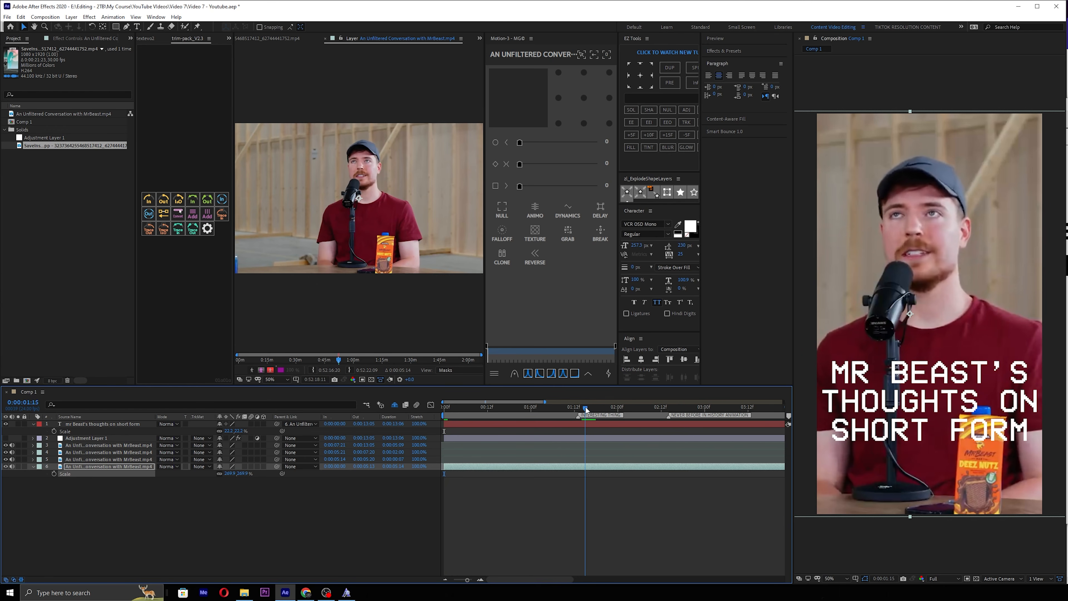
{"action": "left_click", "coordinate": [54, 474]}
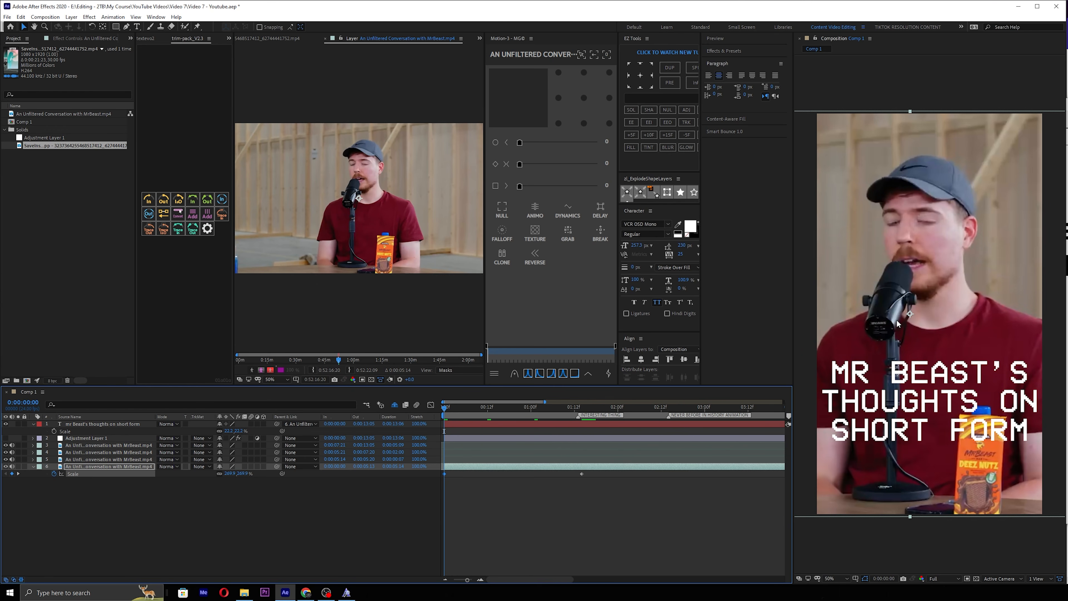
Move the video segment's anchor point onto the man's cap and enlarge the starting Scale keyframe to a close-up of his face.
{"action": "key", "text": "y"}
{"action": "left_click_drag", "start_coordinate": [909, 313], "coordinate": [922, 177]}
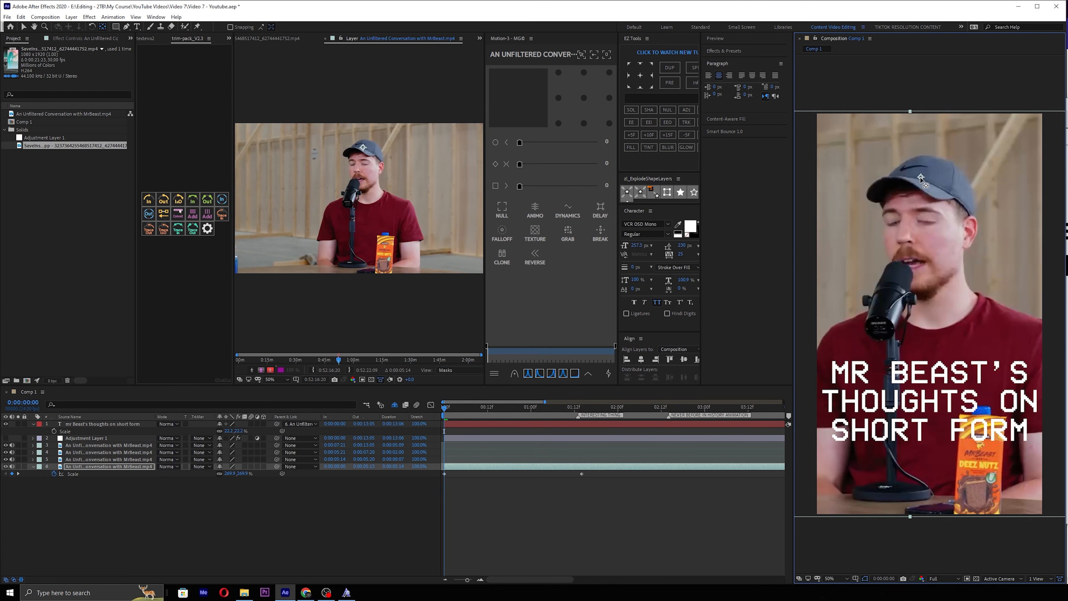
{"action": "key", "text": "v"}
{"action": "left_click_drag", "start_coordinate": [242, 474], "coordinate": [363, 474]}
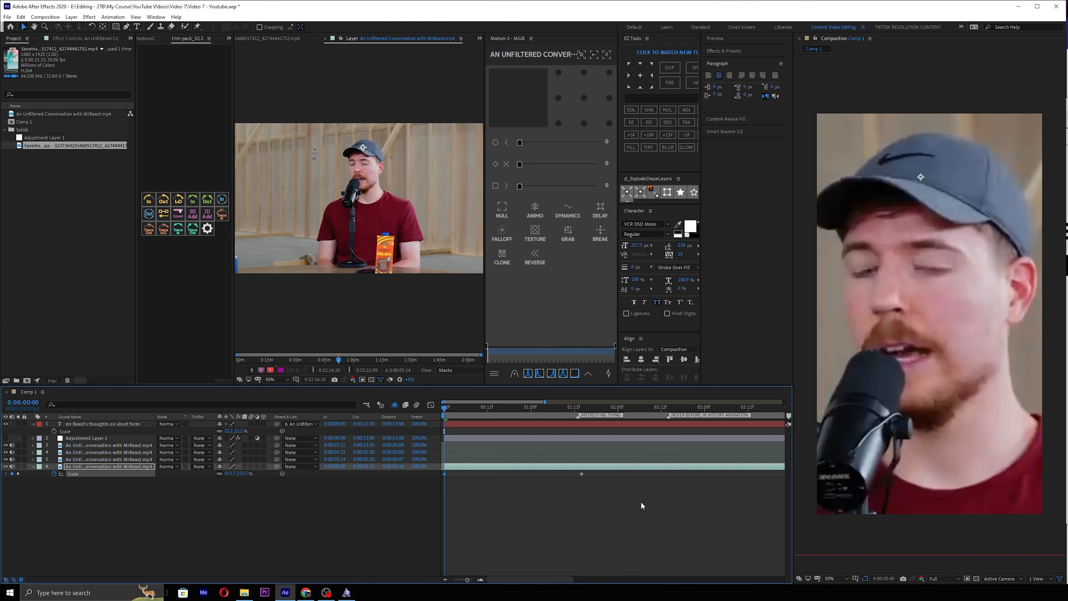
Ease both Scale keyframes and shape their speed graph so the zoom-out starts fast and settles slowly.
{"action": "left_click_drag", "start_coordinate": [641, 501], "coordinate": [432, 452]}
{"action": "left_click", "coordinate": [588, 374]}
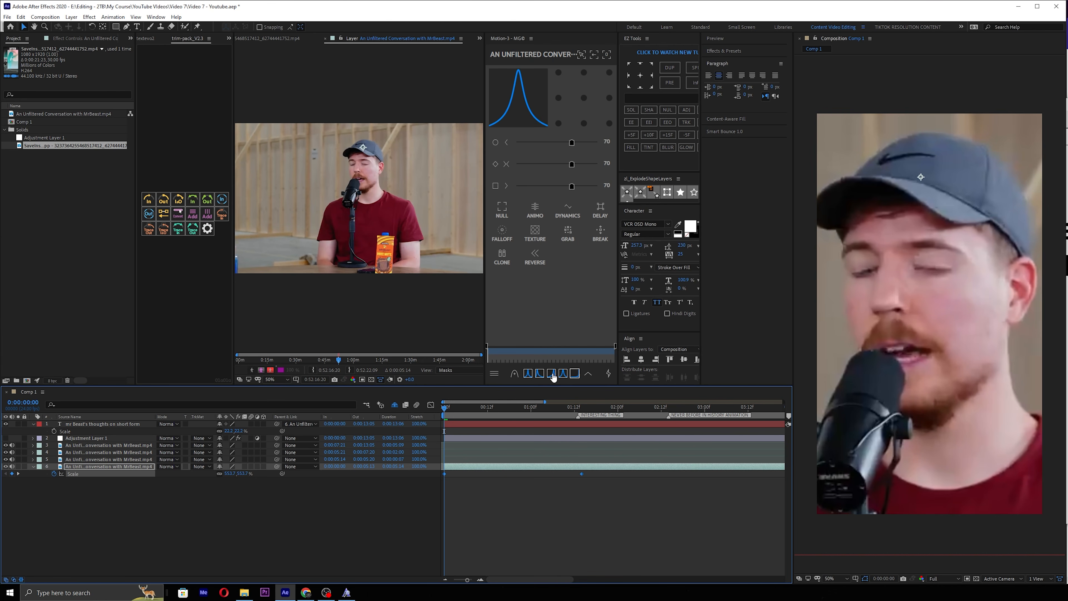
{"action": "left_click", "coordinate": [432, 405]}
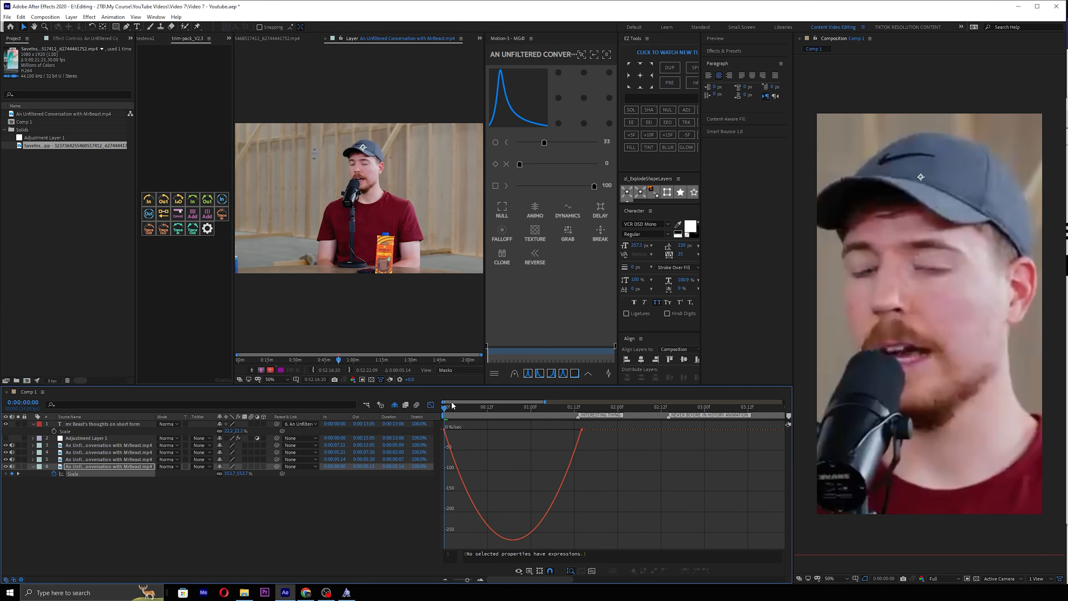
{"action": "left_click_drag", "start_coordinate": [644, 496], "coordinate": [427, 426]}
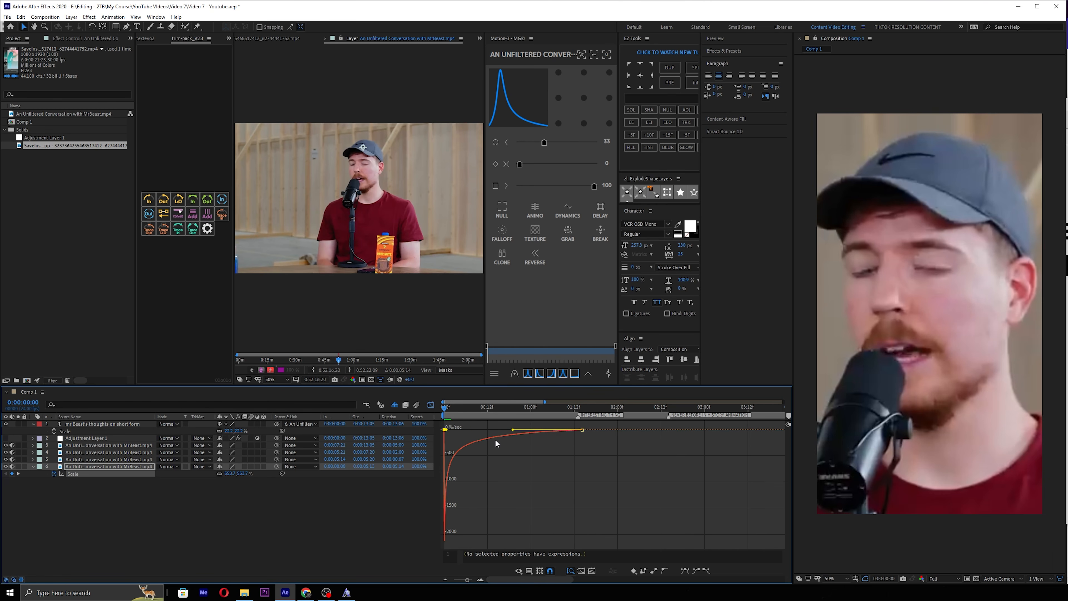
Preview the zoom-out and move its end Scale keyframe to 0:00:01:00.
{"action": "key", "text": "space"}
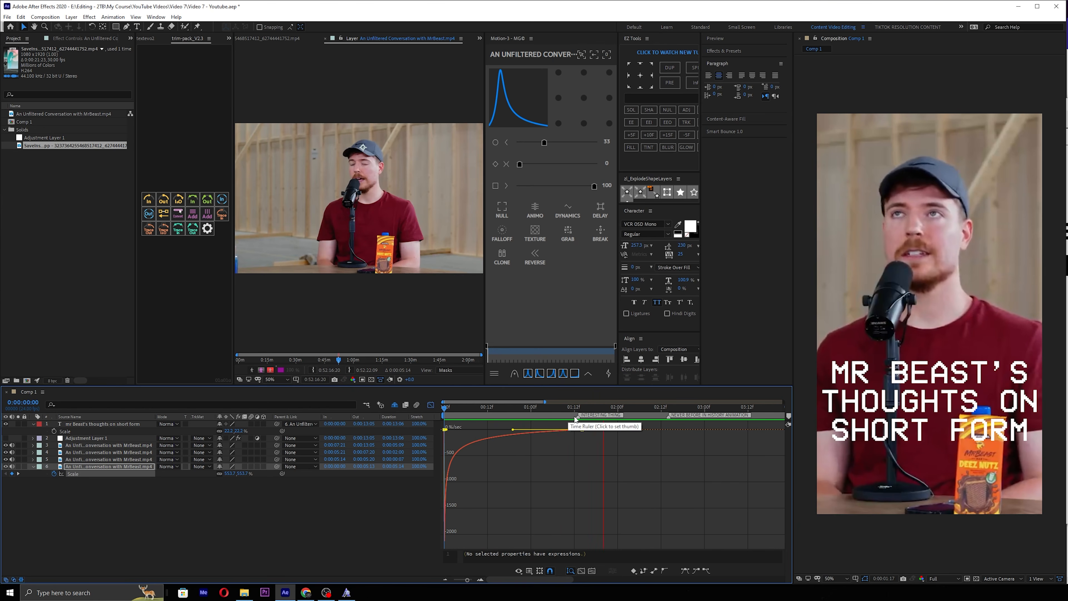
{"action": "left_click", "coordinate": [431, 405]}
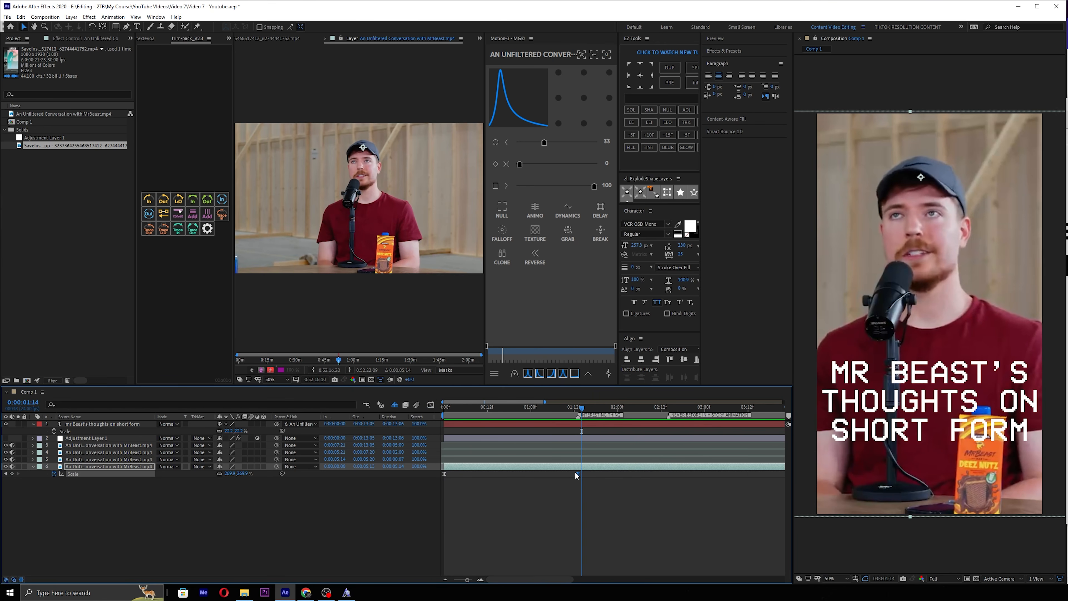
{"action": "right_click", "coordinate": [576, 473]}
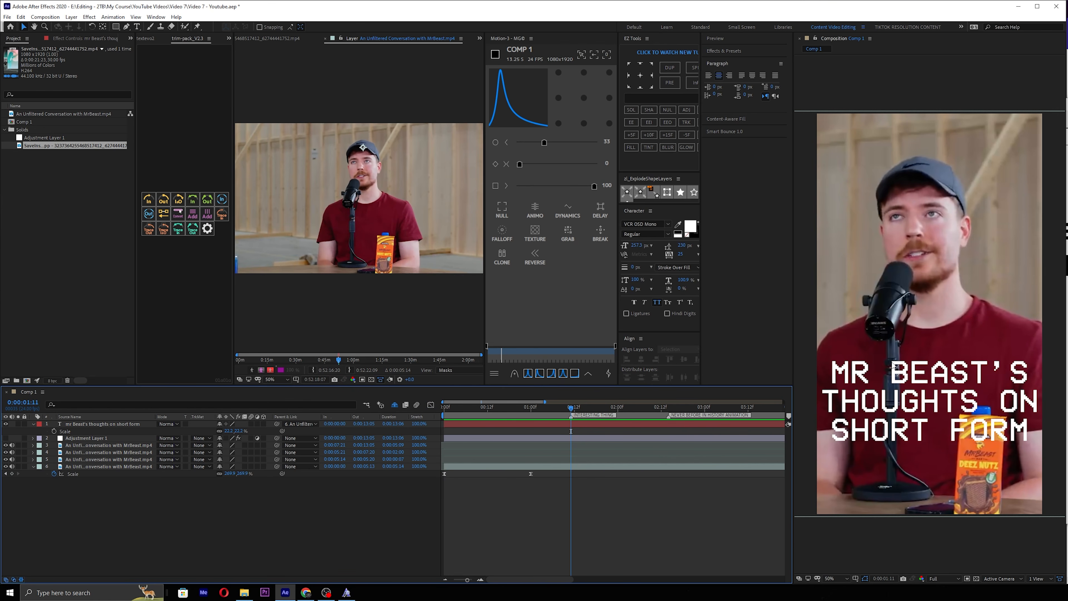
Add a full-frame black solid above the title text and trim its start to 0:00:01:11.
{"action": "left_click", "coordinate": [631, 109]}
{"action": "right_click", "coordinate": [578, 423]}
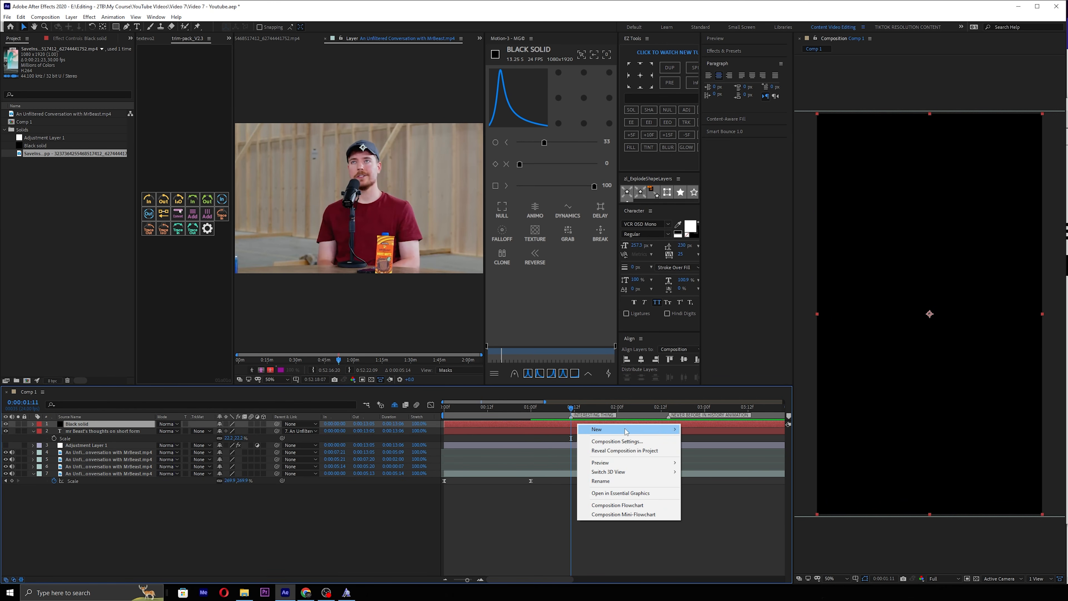
{"action": "mouse_move", "coordinate": [631, 429]}
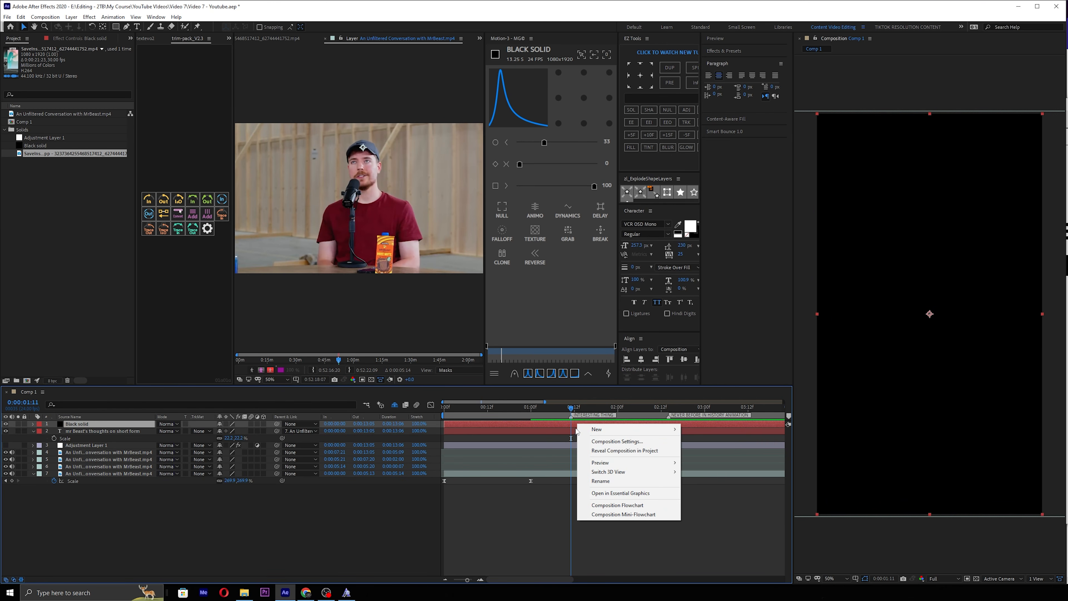
{"action": "left_click", "coordinate": [575, 427]}
{"action": "key", "text": "alt+bracketleft"}
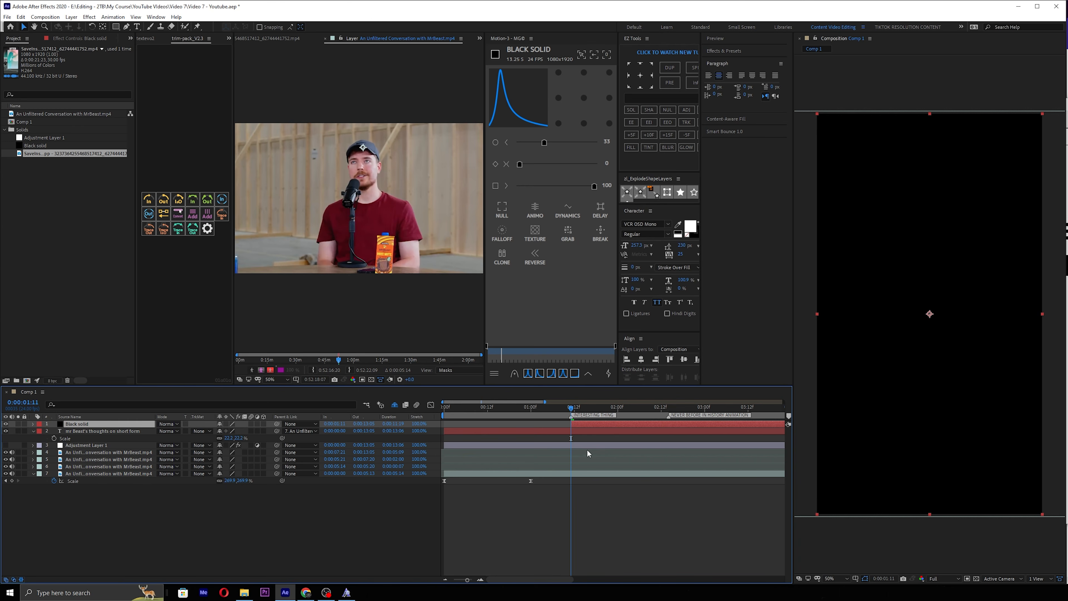
Add a text layer reading "INTERESTING THING" on two lines over the black solid.
{"action": "key", "text": "ctrl+t"}
{"action": "left_click", "coordinate": [896, 295]}
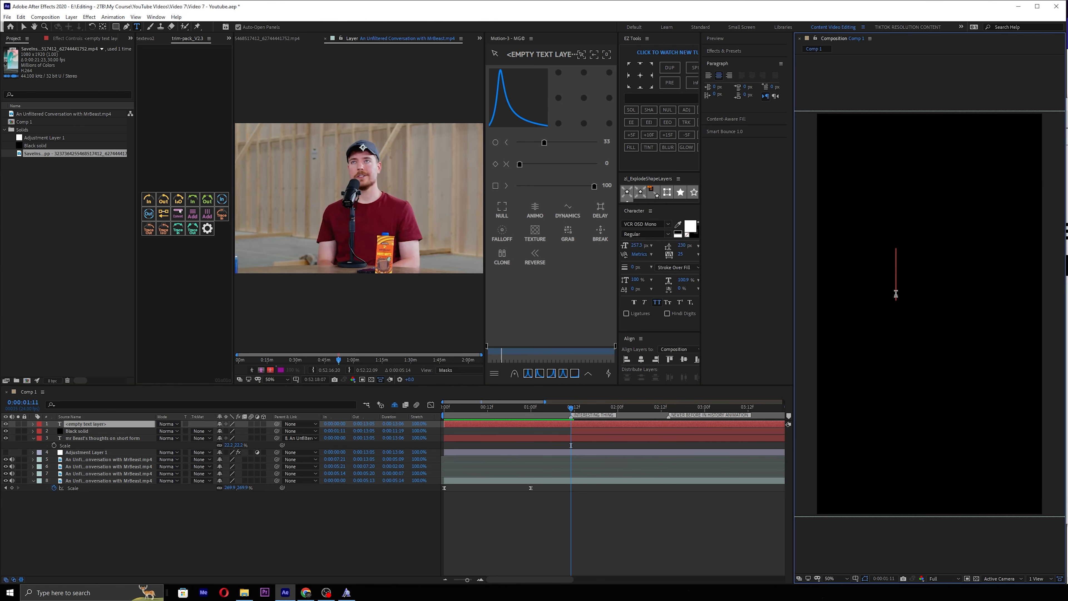
{"action": "type", "text": "INTERESTING"}
{"action": "key", "text": "Return"}
{"action": "type", "text": "TH"}
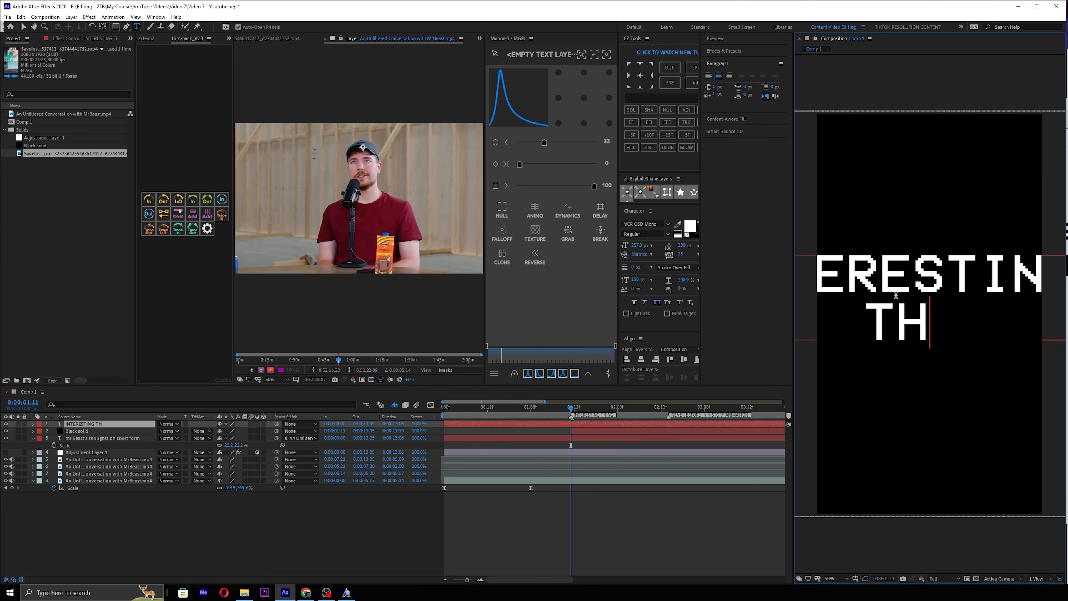
{"action": "type", "text": "ING"}
{"action": "key", "text": "Escape"}
Scale the INTERESTING THING text down to fit the frame width and centre it horizontally and vertically in the composition.
{"action": "key", "text": "s"}
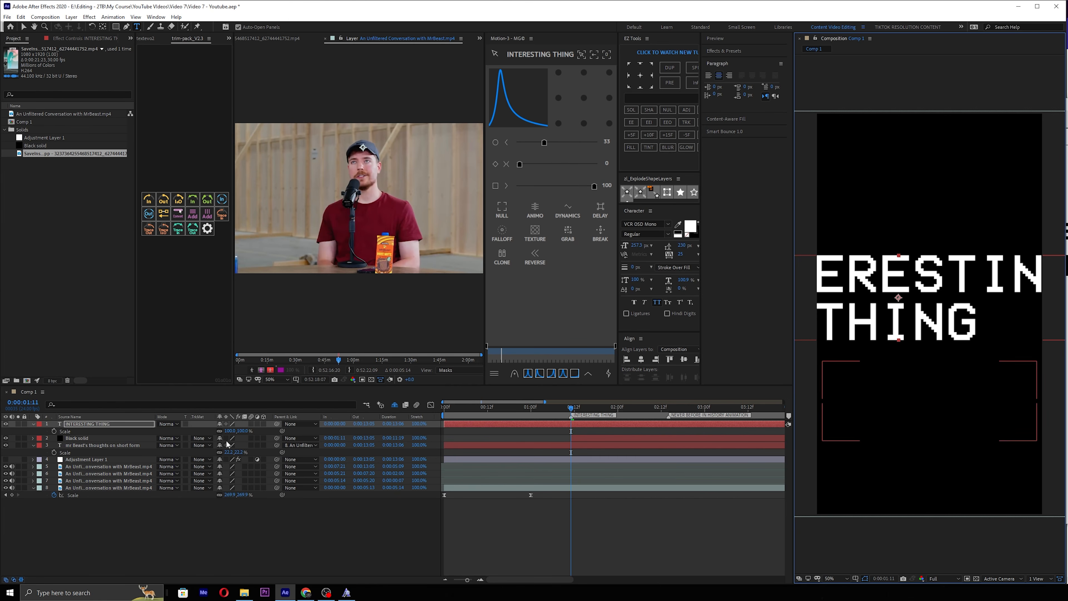
{"action": "left_click_drag", "start_coordinate": [241, 432], "coordinate": [221, 432]}
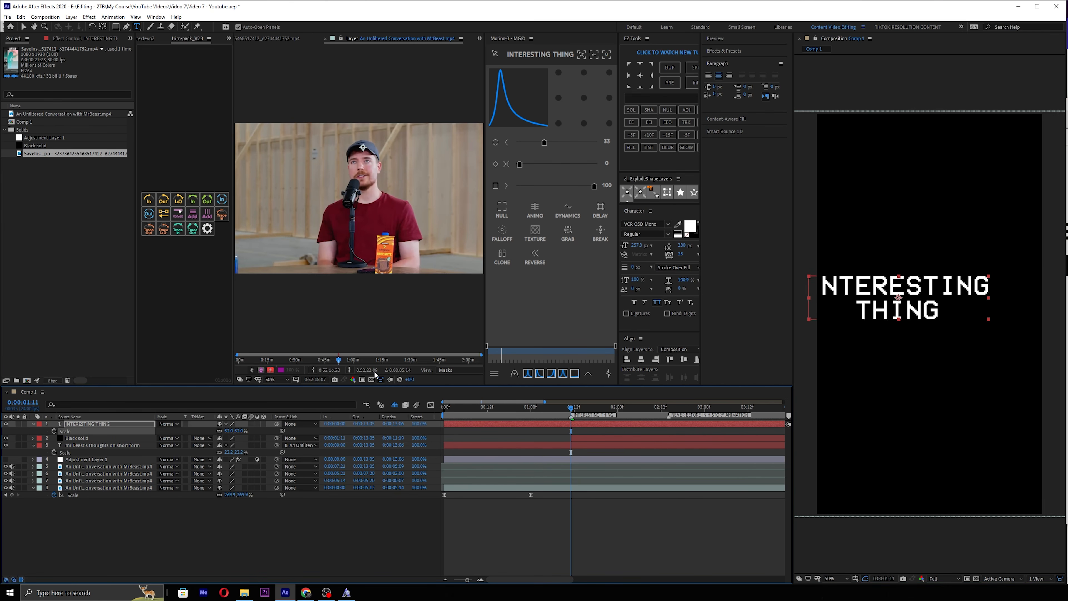
{"action": "key", "text": "v"}
{"action": "left_click", "coordinate": [641, 359]}
{"action": "left_click", "coordinate": [684, 358]}
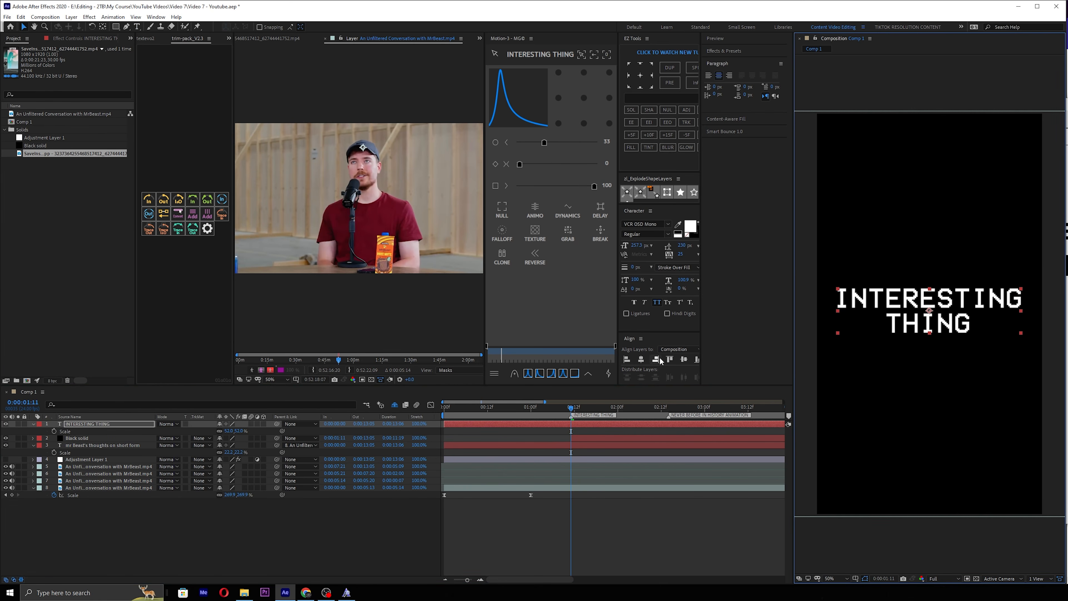
{"action": "left_click", "coordinate": [683, 360]}
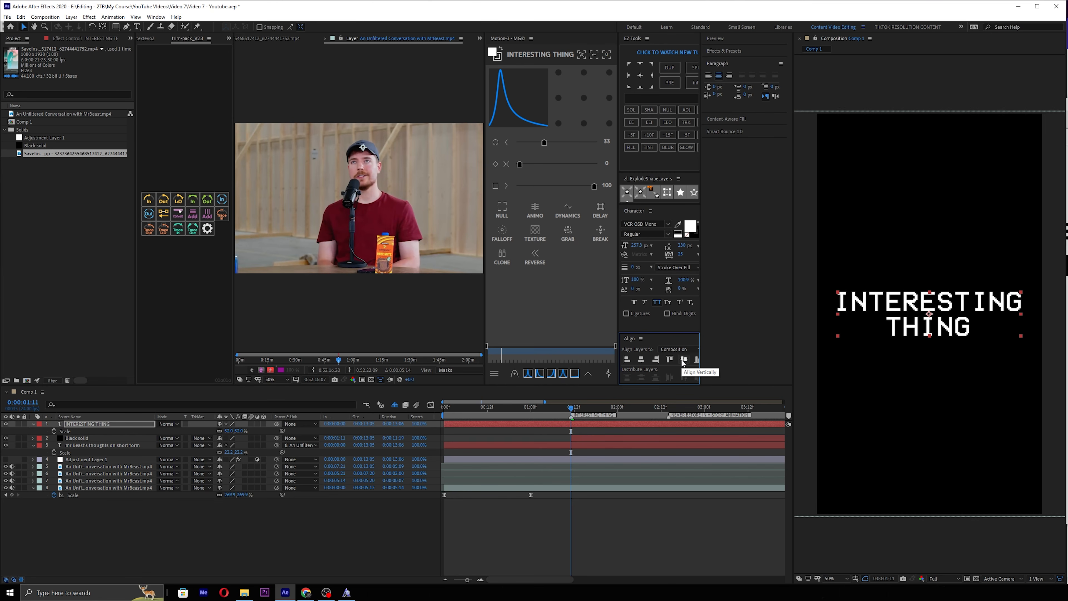
Scale the INTERESTING THING text to 57.5%, switch it to the digital Personal Use font and start its layer at 0:00:01:11.
{"action": "key", "text": "s"}
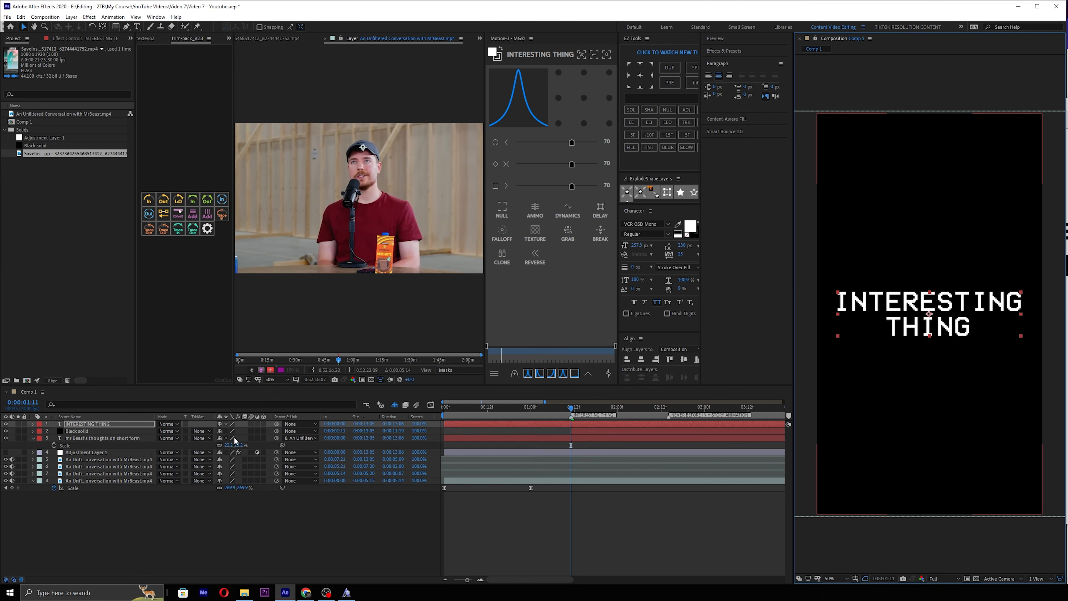
{"action": "key", "text": "s"}
{"action": "left_click_drag", "start_coordinate": [229, 431], "coordinate": [267, 431]}
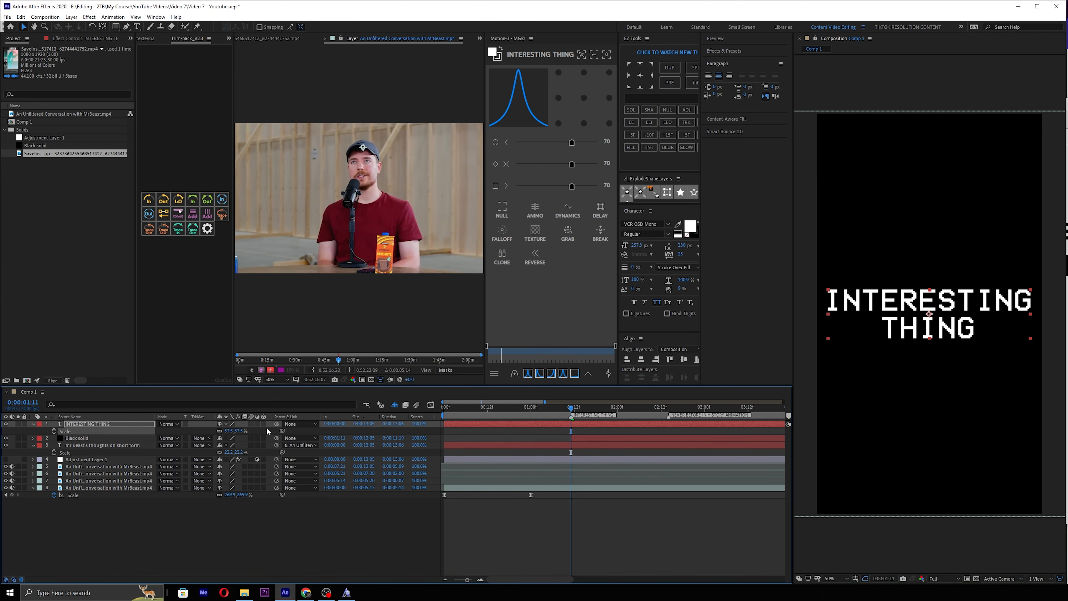
{"action": "left_click", "coordinate": [644, 224]}
{"action": "type", "text": "digital"}
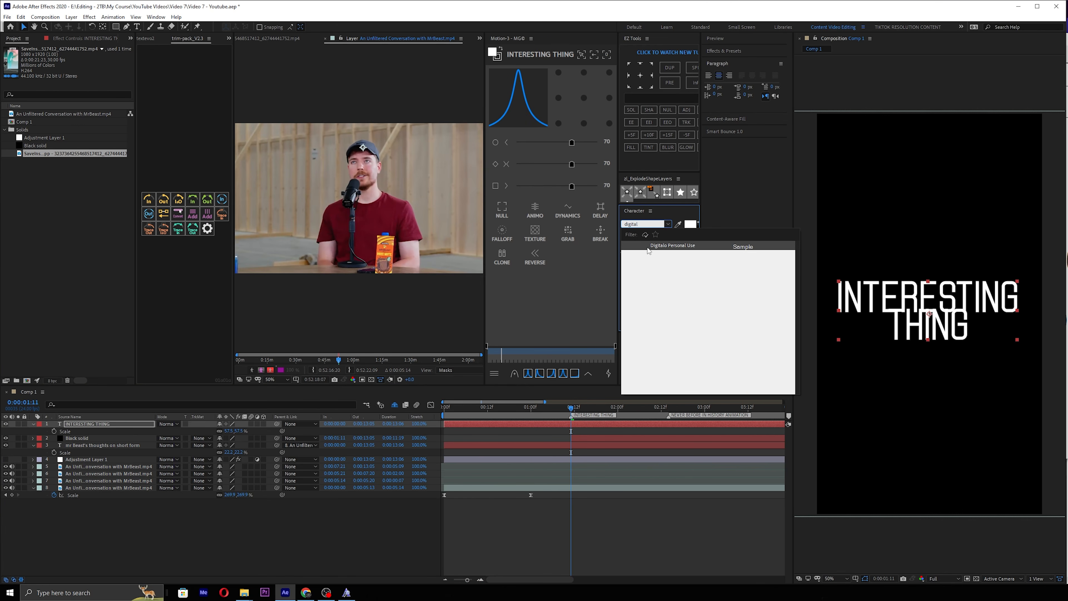
{"action": "left_click", "coordinate": [648, 248]}
{"action": "left_click_drag", "start_coordinate": [680, 248], "coordinate": [638, 319]}
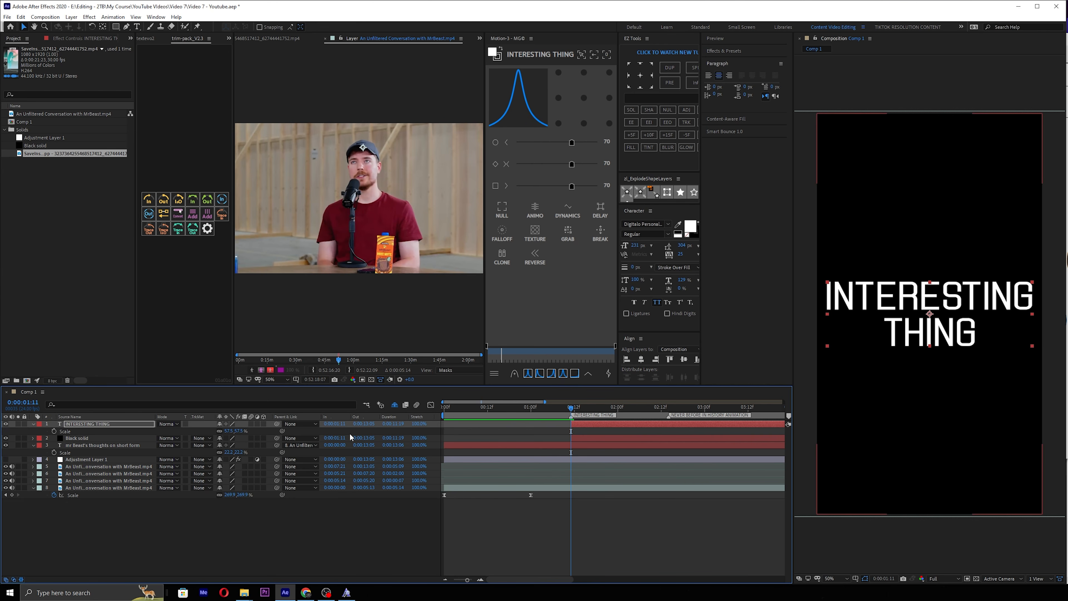
Duplicate the INTERESTING THING text layer and delete the word THING from the copy.
{"action": "left_click", "coordinate": [114, 425]}
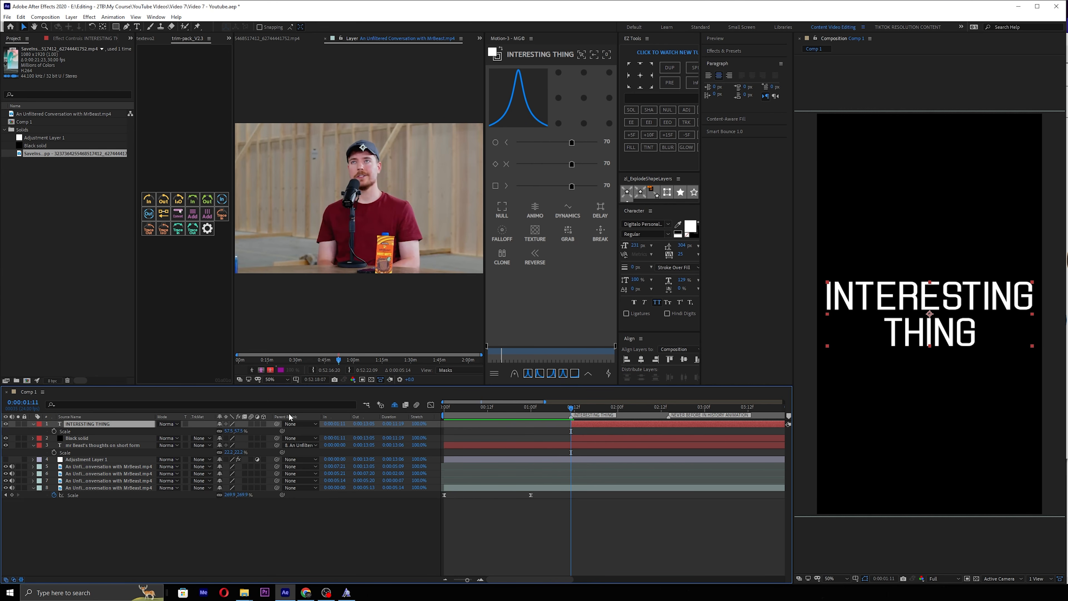
{"action": "key", "text": "ctrl+d"}
{"action": "key", "text": "ctrl+t"}
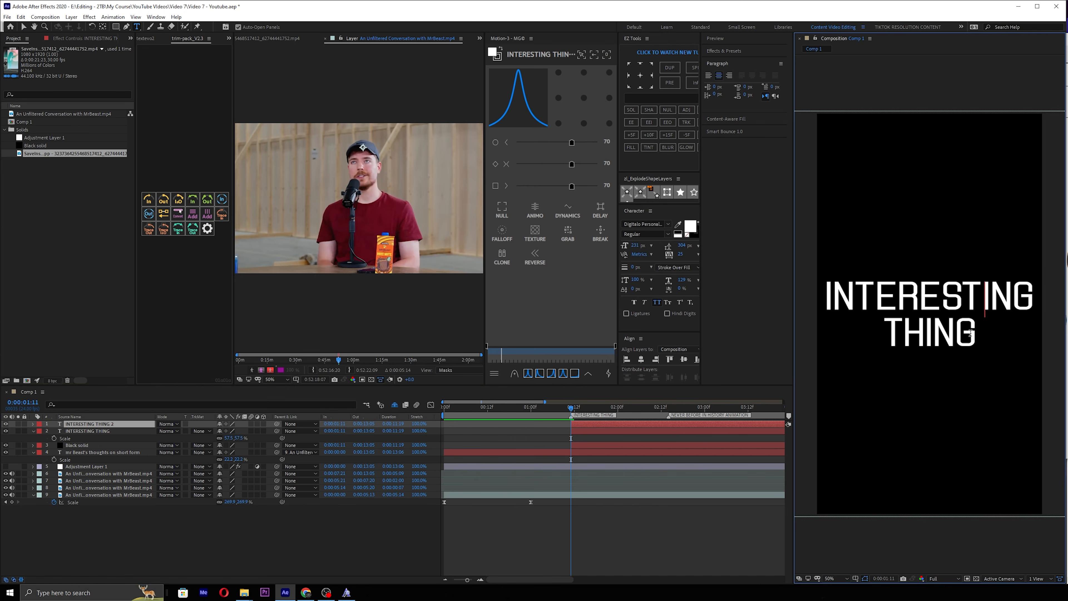
{"action": "left_click_drag", "start_coordinate": [974, 347], "coordinate": [855, 346]}
{"action": "key", "text": "BackSpace"}
{"action": "left_click", "coordinate": [1019, 342]}
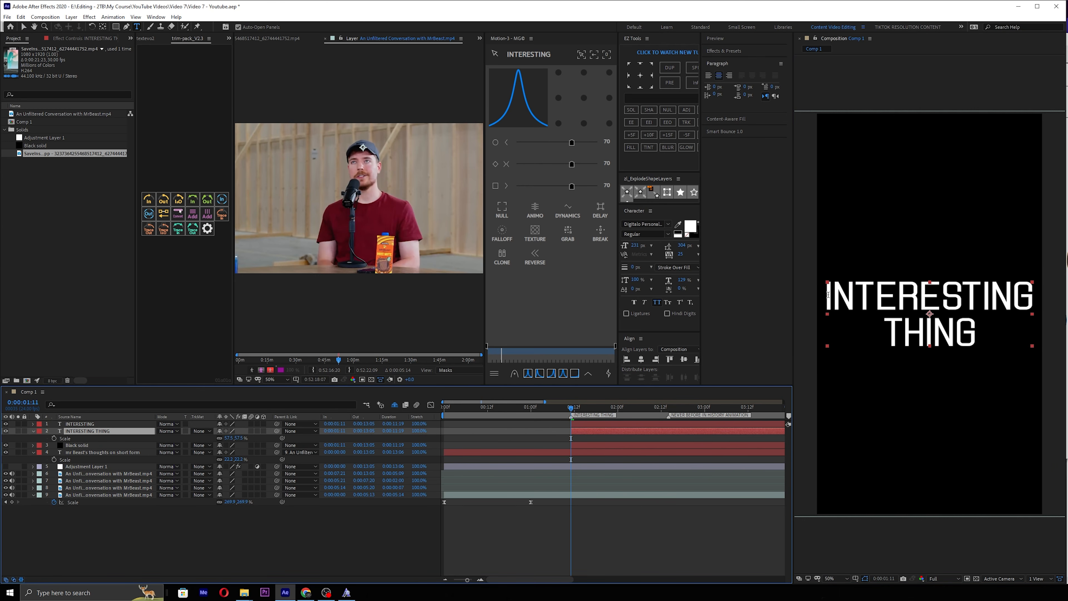
Delete INTERESTING from the original text layer and place the remaining word THING centred beneath INTERESTING.
{"action": "left_click_drag", "start_coordinate": [824, 297], "coordinate": [1047, 307]}
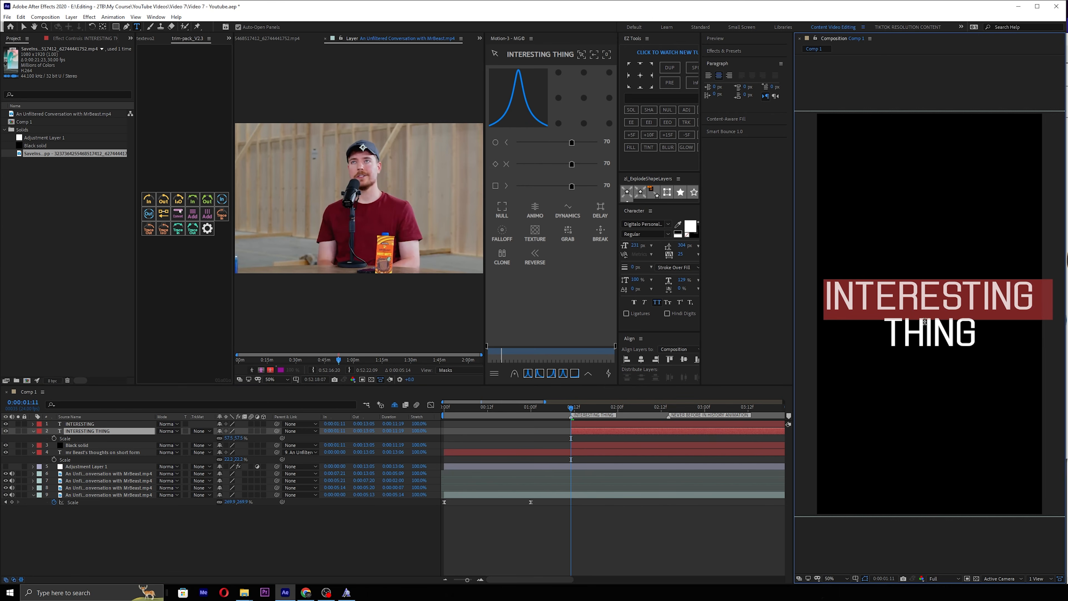
{"action": "key", "text": "BackSpace"}
{"action": "left_click", "coordinate": [563, 374]}
{"action": "key", "text": "v"}
{"action": "left_click_drag", "start_coordinate": [953, 301], "coordinate": [952, 340]}
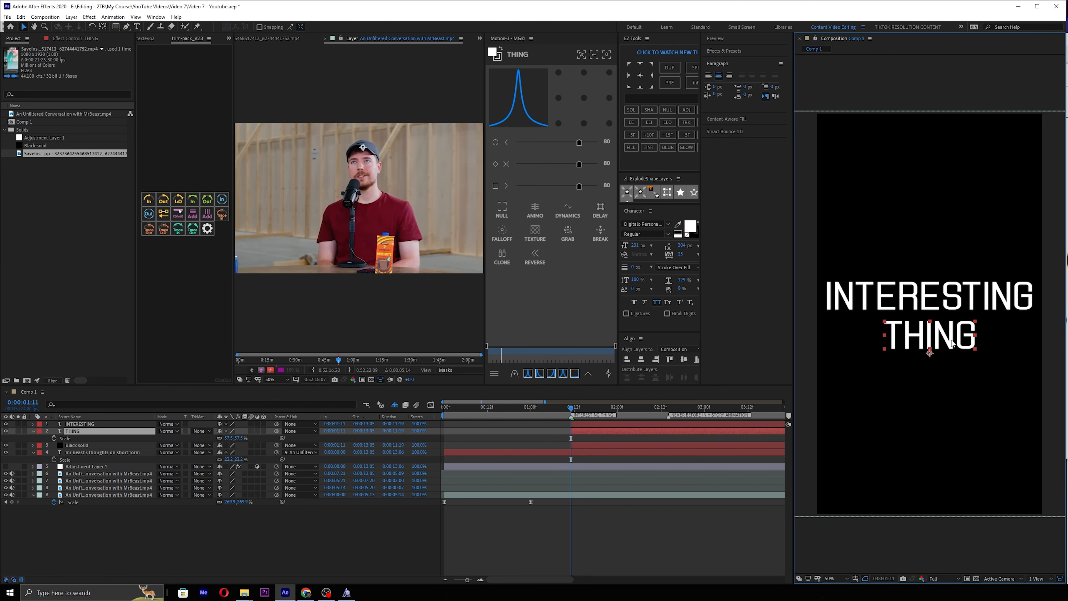
Start the THING layer at 0:00:01:19 and trim the ends of both word layers and the black solid at 0:00:02:04.
{"action": "left_click", "coordinate": [142, 424], "text": "shift"}
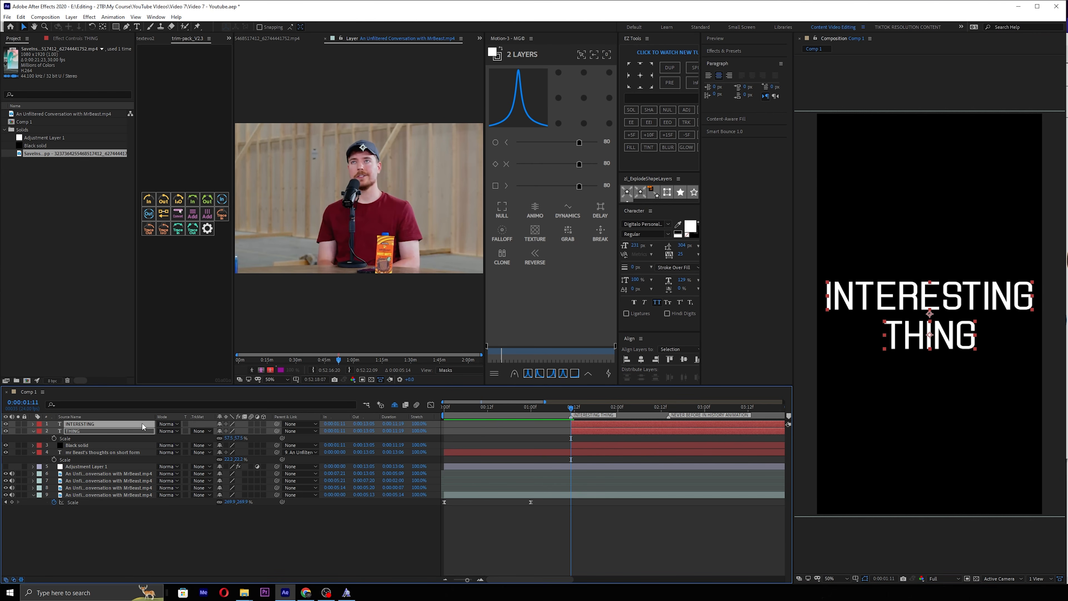
{"action": "left_click", "coordinate": [804, 320]}
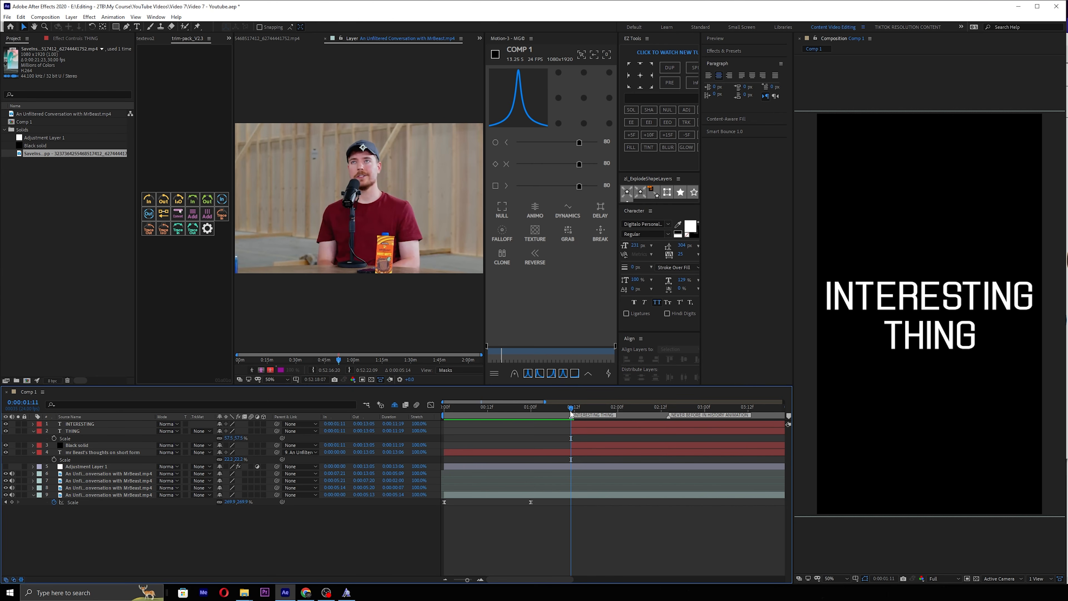
{"action": "left_click", "coordinate": [126, 446], "text": "shift"}
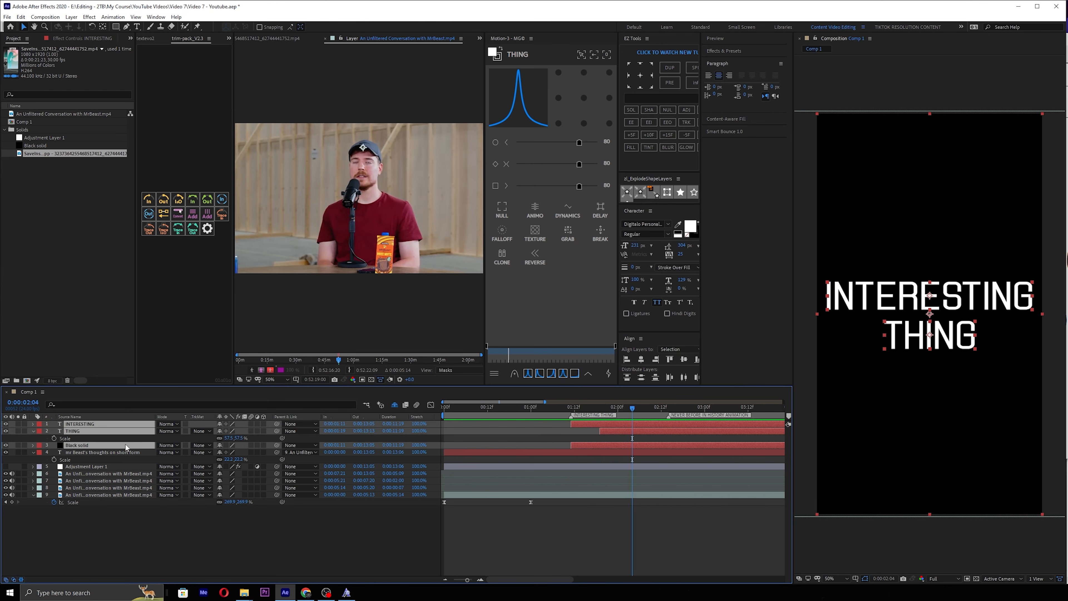
{"action": "key", "text": "alt+]"}
Play back the black-screen text sequence from about 0:00:00:19 to check its timing.
{"action": "left_click", "coordinate": [514, 410]}
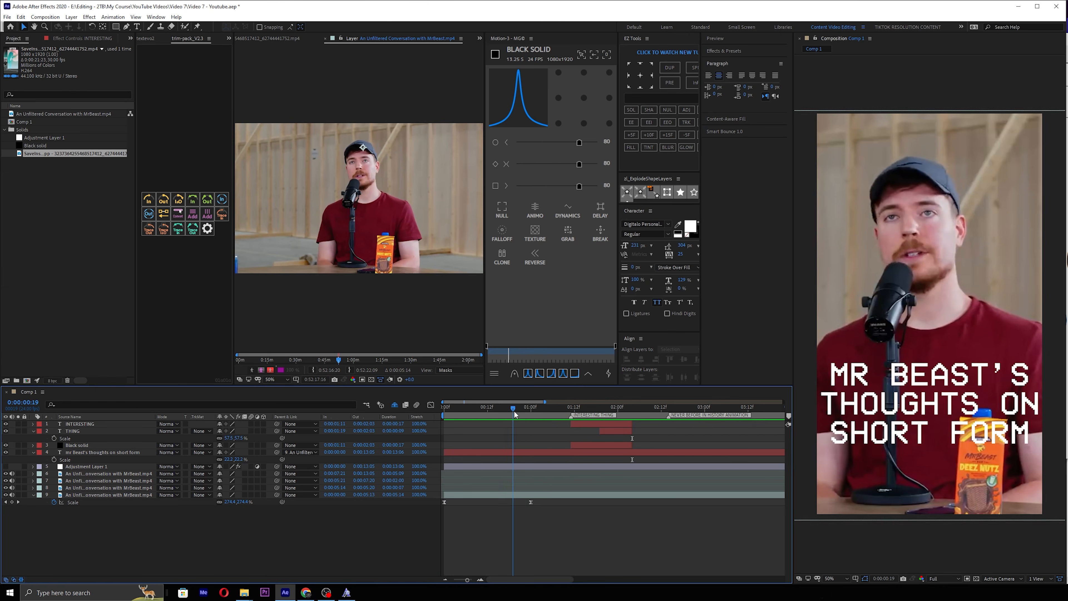
{"action": "key", "text": "space"}
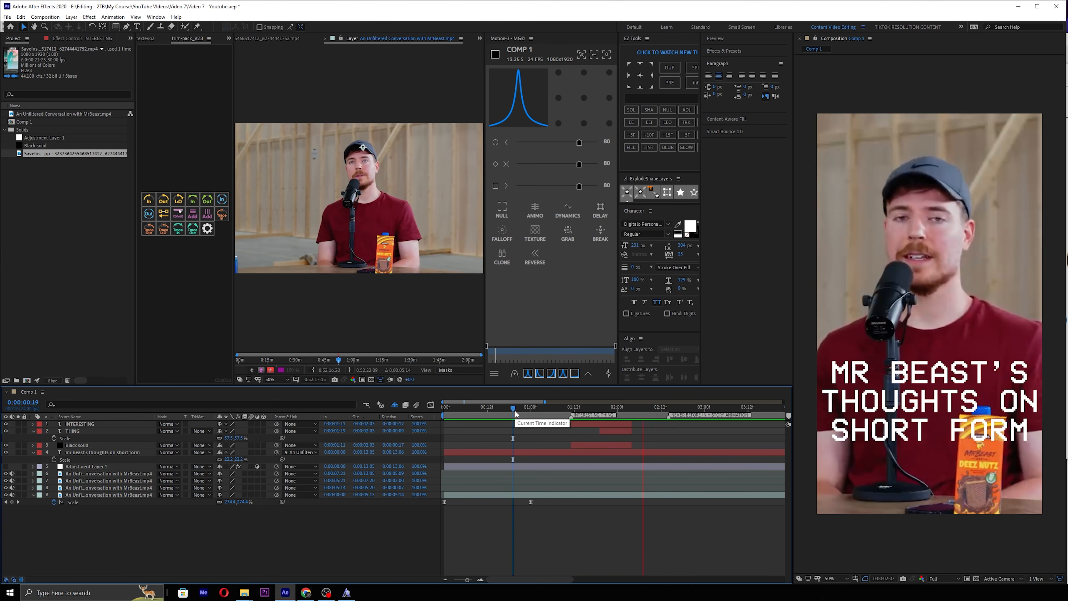
{"action": "scroll", "coordinate": [661, 416], "scroll_direction": "down", "scroll_amount": 3}
{"action": "left_click_drag", "start_coordinate": [540, 416], "coordinate": [510, 417]}
{"action": "key", "text": "space"}
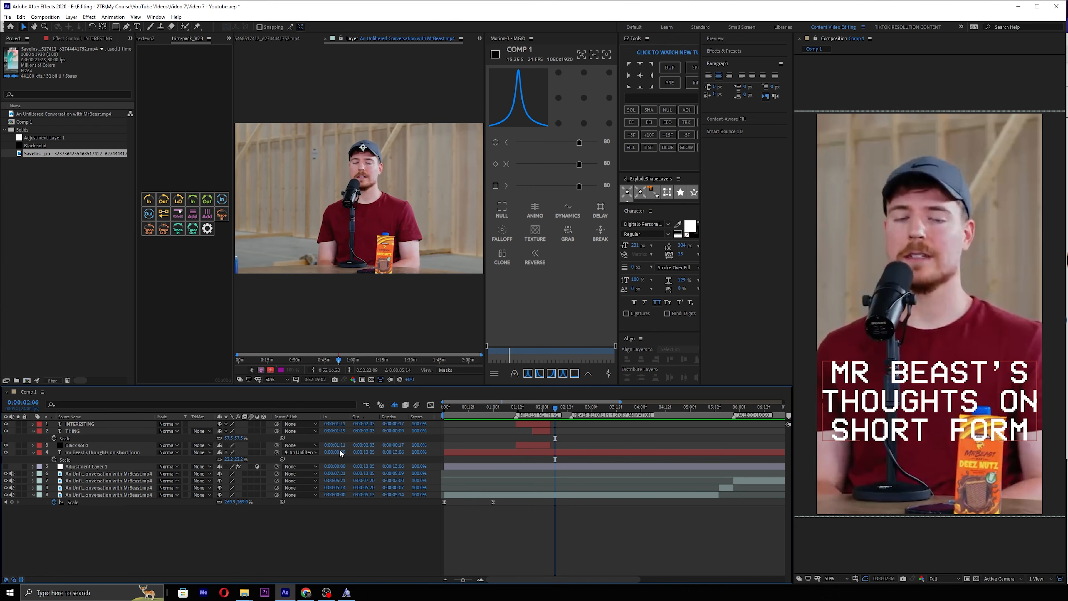
Split the first video segment at 0:00:02:14 and pre-compose its second part, moving all attributes and adjusting the duration to the layer span.
{"action": "left_click", "coordinate": [131, 495]}
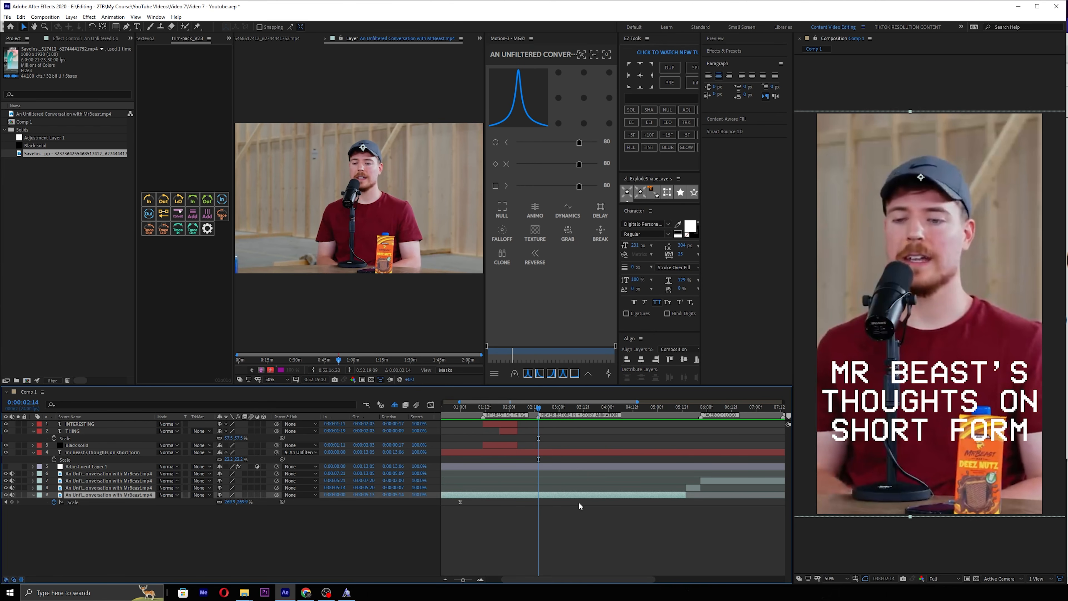
{"action": "key", "text": "ctrl+shift+d"}
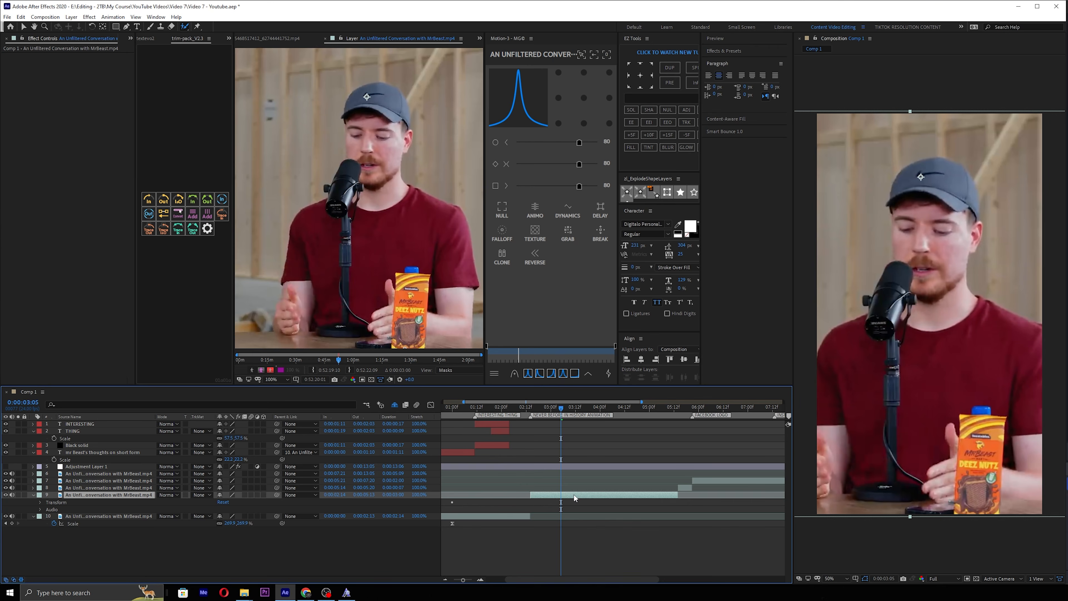
{"action": "key", "text": "ctrl+shift+c"}
{"action": "left_click", "coordinate": [688, 302]}
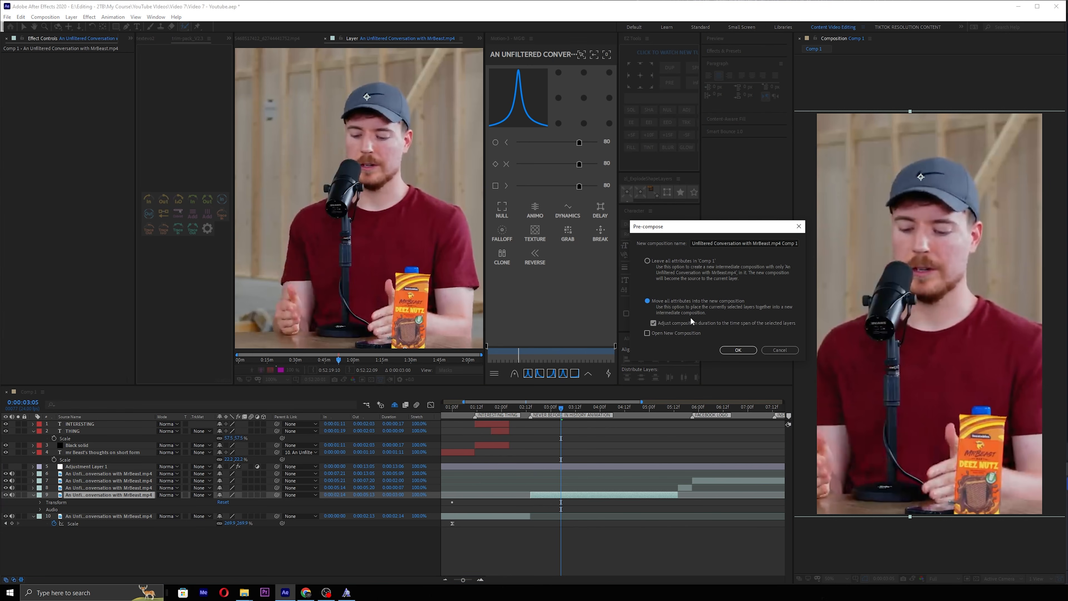
{"action": "left_click", "coordinate": [737, 350]}
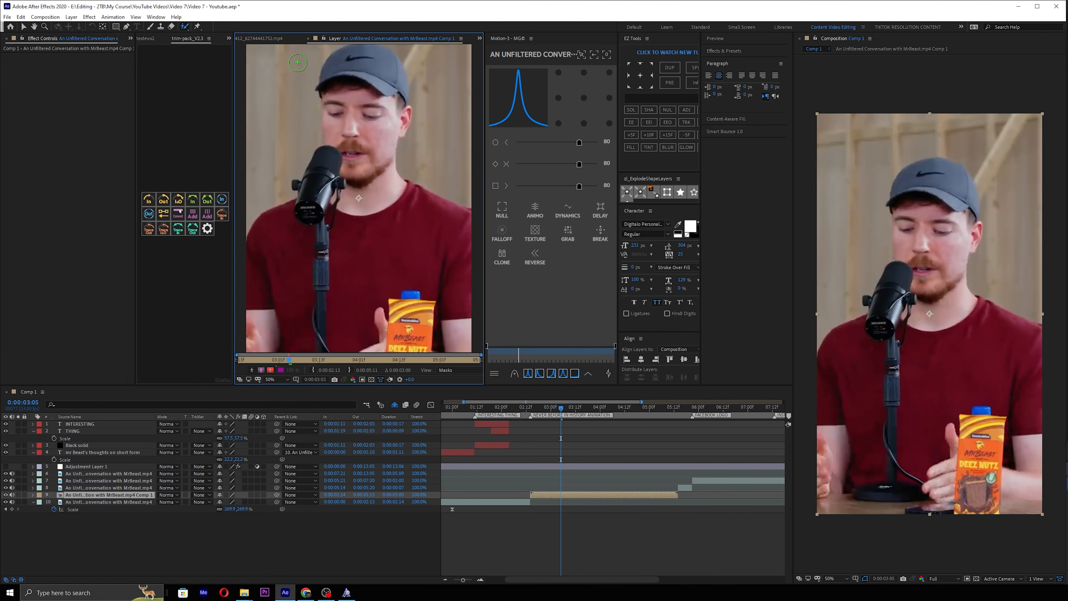
Open the new precomposition, activate the Roto Brush and open the video clip inside it for painting.
{"action": "left_click", "coordinate": [269, 38]}
{"action": "double_click", "coordinate": [559, 495]}
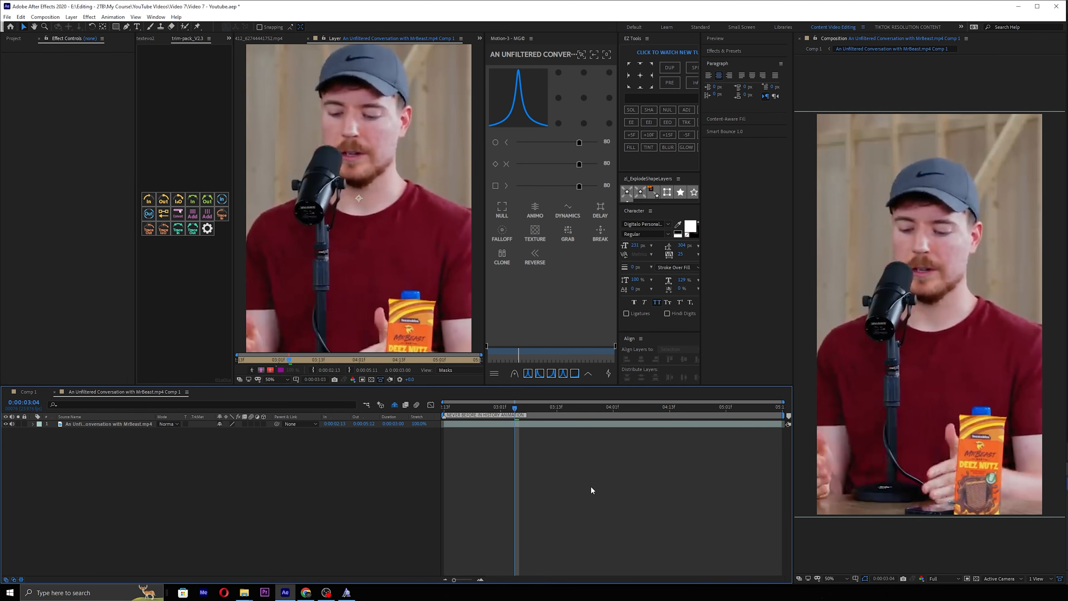
{"action": "scroll", "coordinate": [369, 188], "scroll_direction": "down", "scroll_amount": 1}
{"action": "key", "text": "alt+w"}
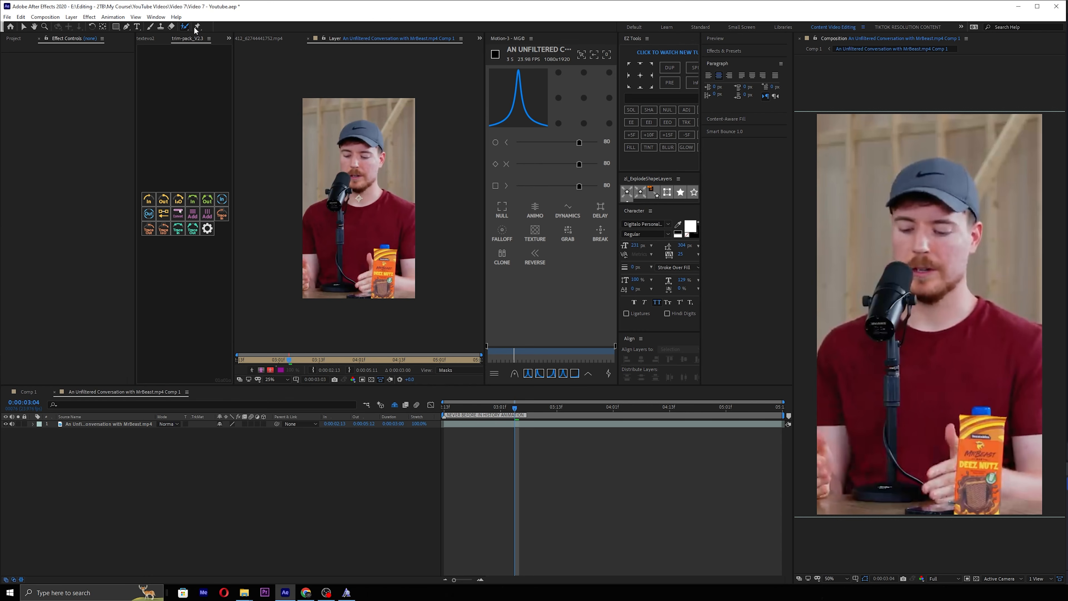
{"action": "double_click", "coordinate": [570, 425]}
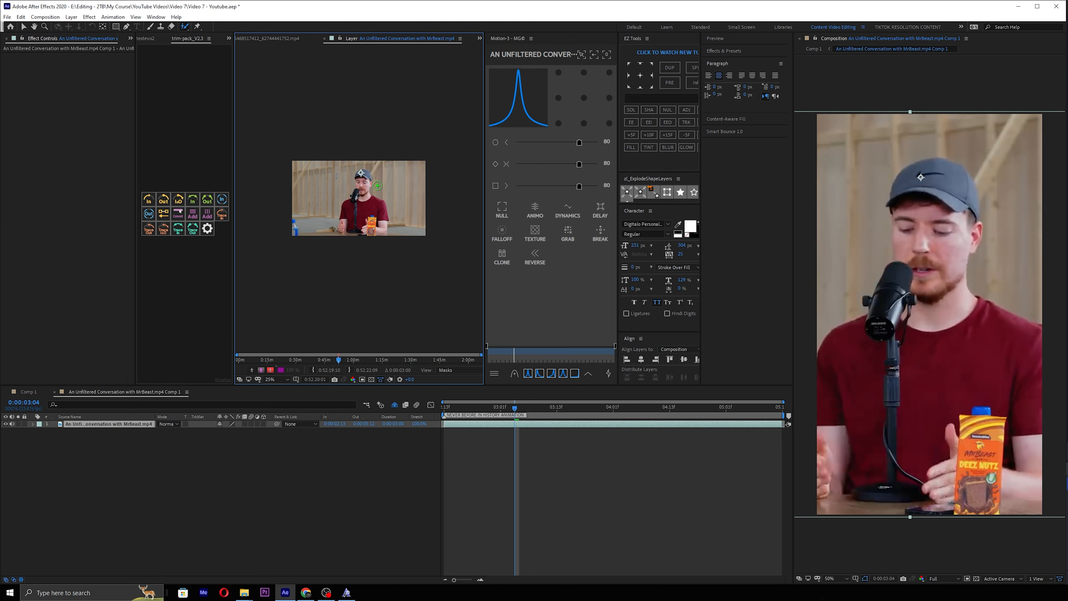
{"action": "key", "text": "slash"}
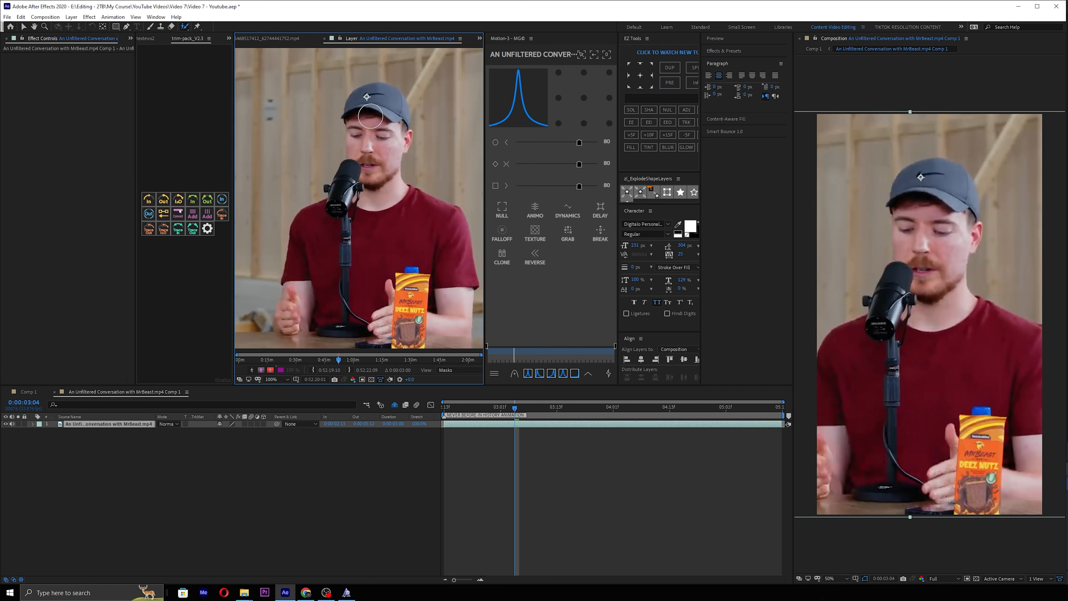
Adjust the Roto Brush size and paint over the man's head, torso, arms and hands to separate him from the background.
{"action": "mouse_move", "coordinate": [370, 116]}
{"action": "left_mouse_down", "text": "ctrl"}
{"action": "mouse_move", "coordinate": [466, 116]}
{"action": "mouse_move", "coordinate": [374, 116]}
{"action": "left_mouse_up", "text": "ctrl"}
{"action": "mouse_move", "coordinate": [384, 110]}
{"action": "left_mouse_down"}
{"action": "mouse_move", "coordinate": [352, 228]}
{"action": "mouse_move", "coordinate": [317, 251]}
{"action": "mouse_move", "coordinate": [331, 308]}
{"action": "mouse_move", "coordinate": [429, 274]}
{"action": "mouse_move", "coordinate": [421, 215]}
{"action": "left_mouse_up"}
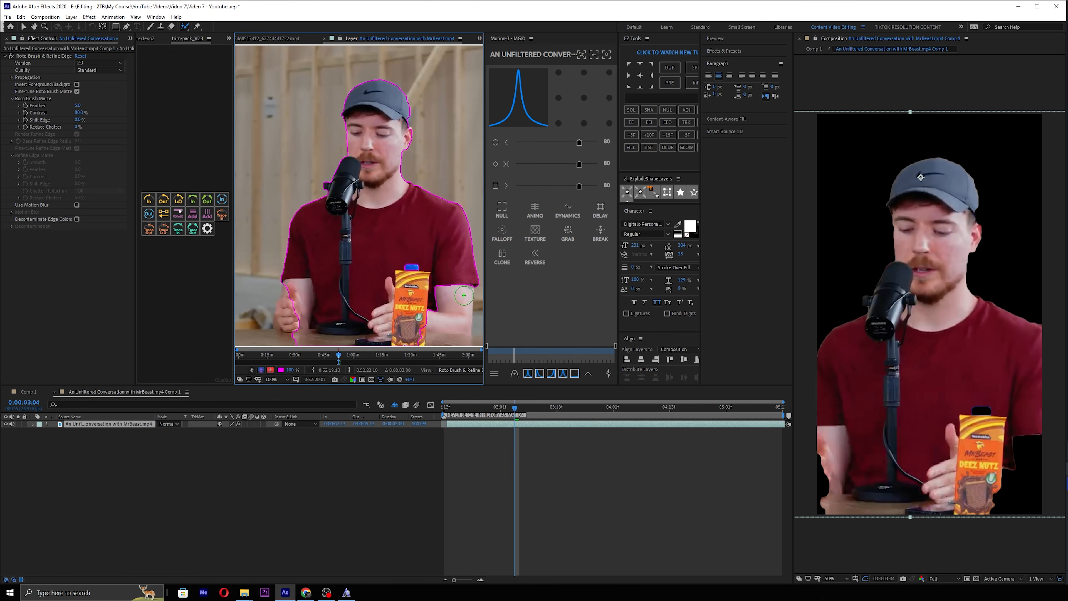
{"action": "left_click_drag", "start_coordinate": [467, 297], "coordinate": [421, 335]}
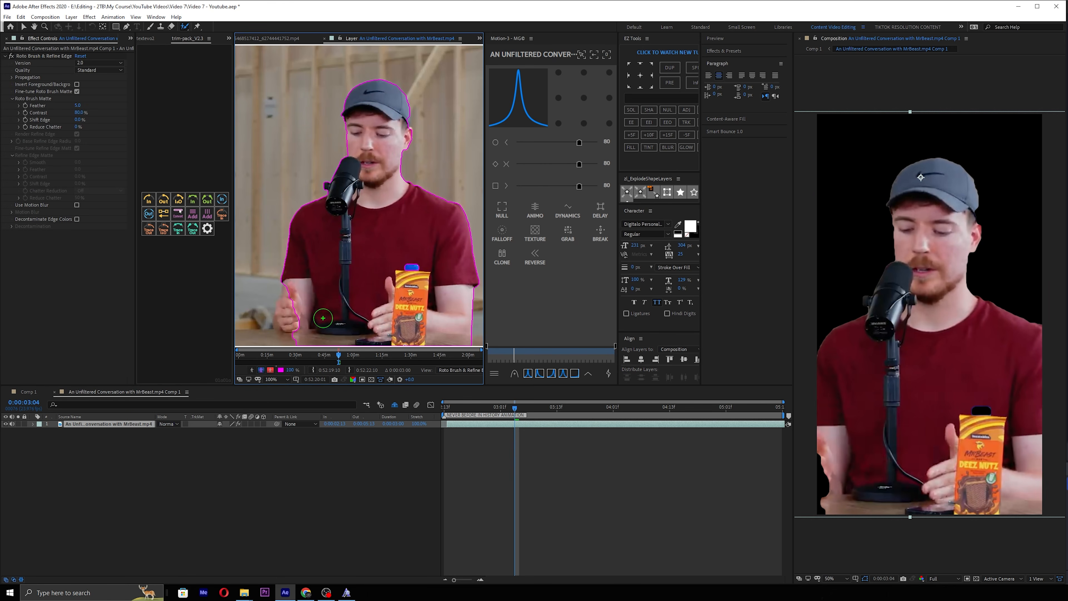
{"action": "left_click_drag", "start_coordinate": [300, 286], "coordinate": [288, 311]}
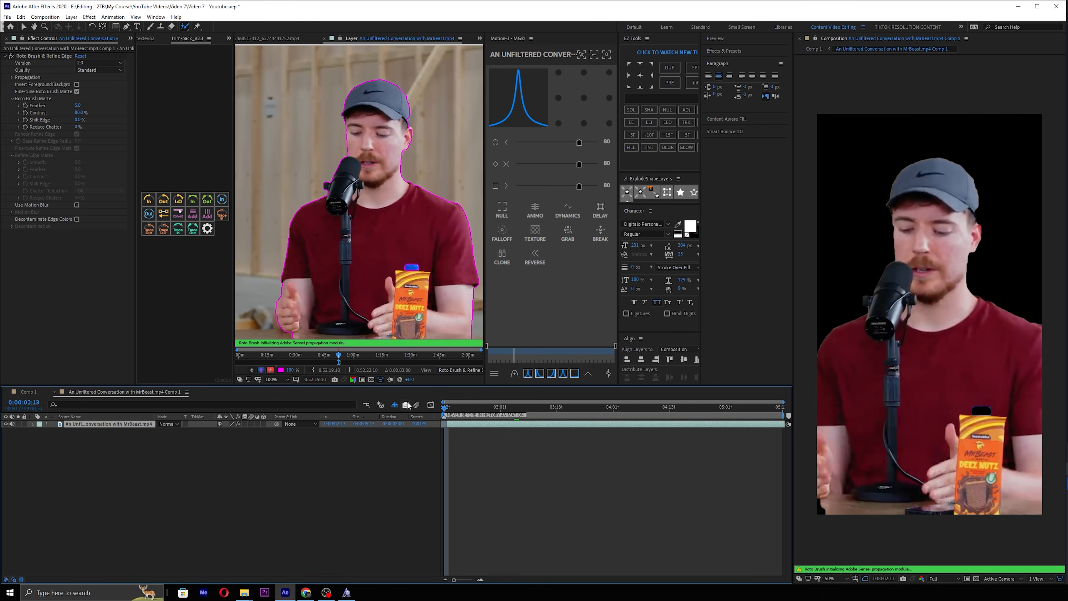
Play back the rotoscoped clip from its beginning to check the Roto Brush cutout.
{"action": "left_click", "coordinate": [448, 408]}
{"action": "key", "text": "space"}
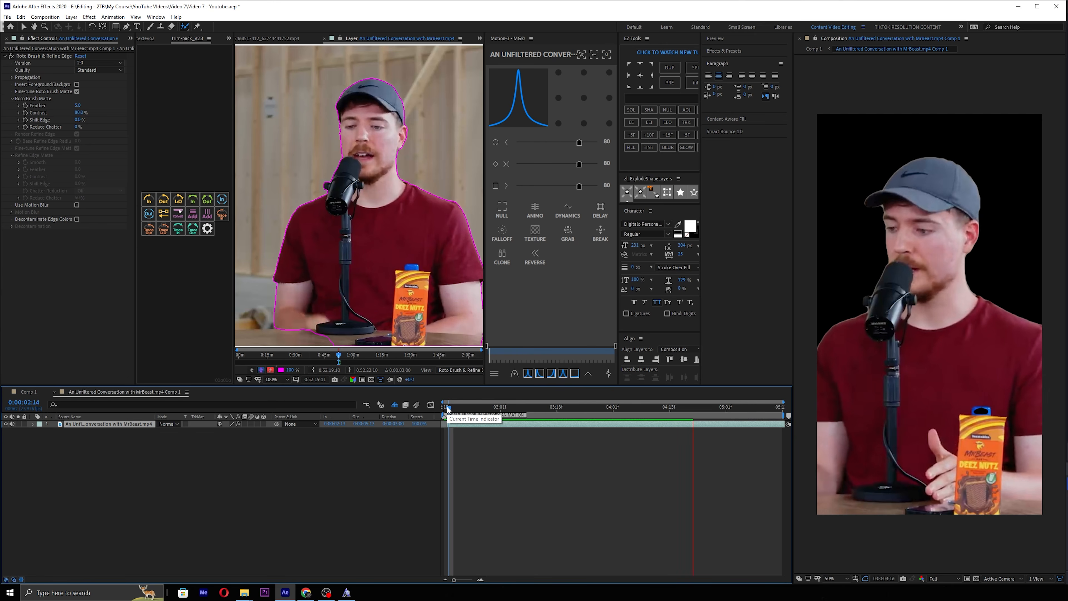
{"action": "key", "text": "space"}
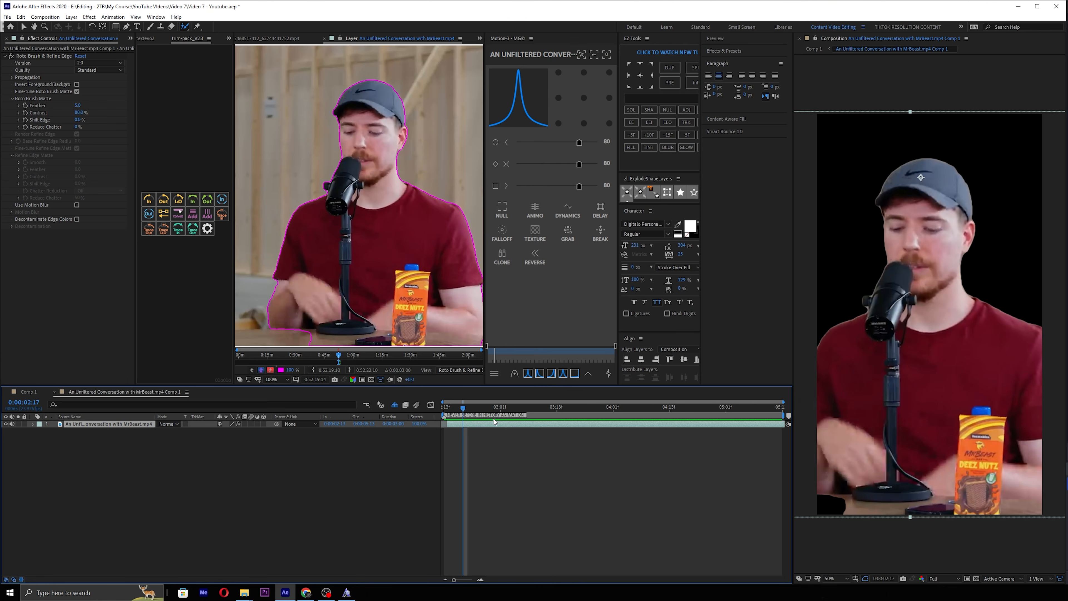
Duplicate the rotoscoped video layer and disable Roto Brush & Refine Edge on the lower copy to restore the background.
{"action": "key", "text": "v"}
{"action": "key", "text": "ctrl+d"}
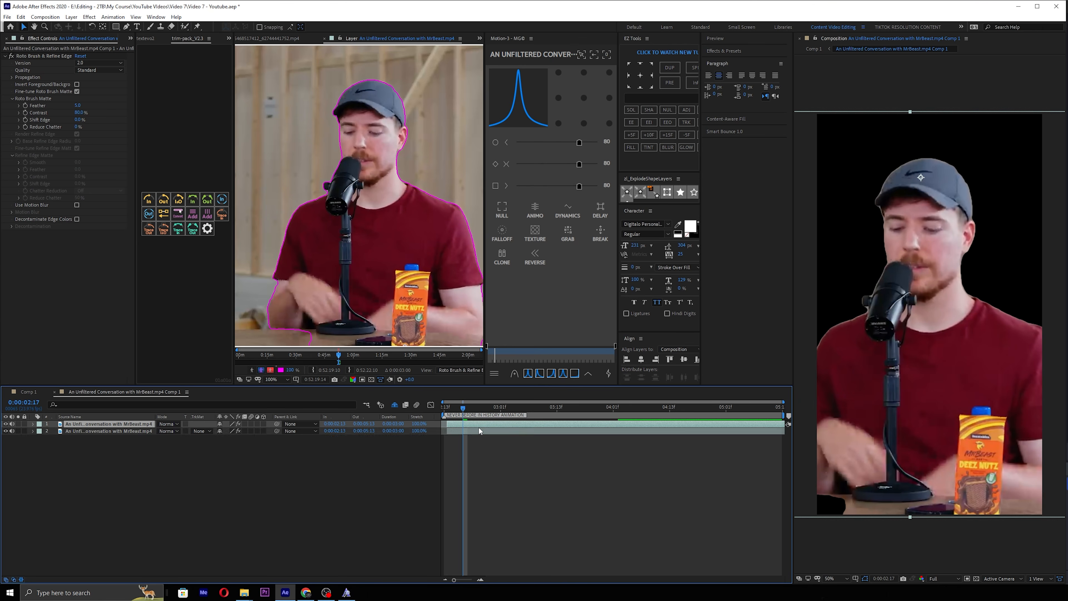
{"action": "left_click", "coordinate": [472, 430]}
{"action": "left_click", "coordinate": [285, 39]}
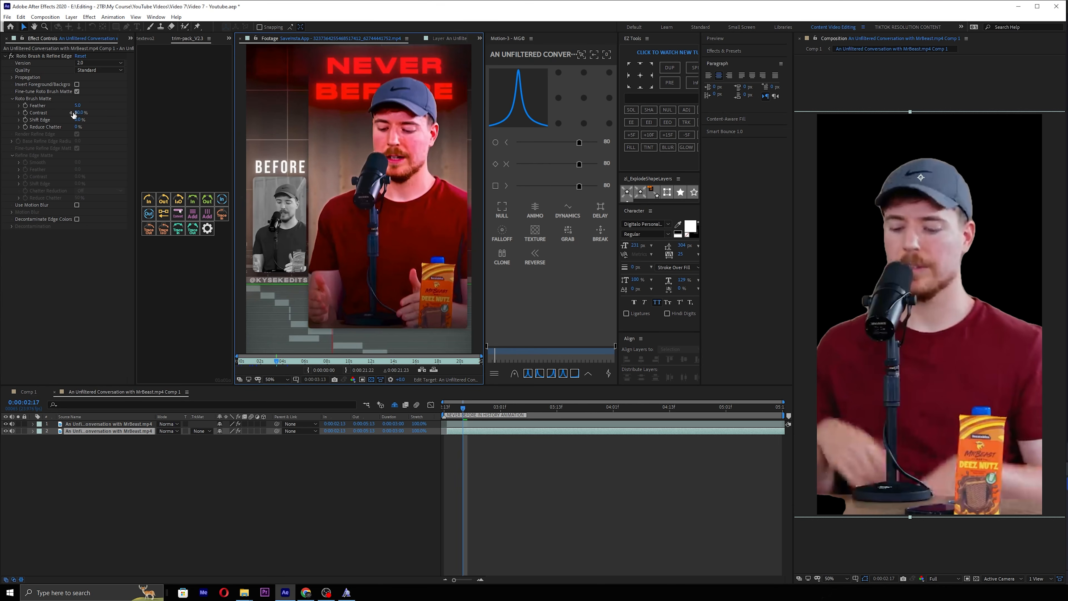
{"action": "left_click", "coordinate": [11, 56]}
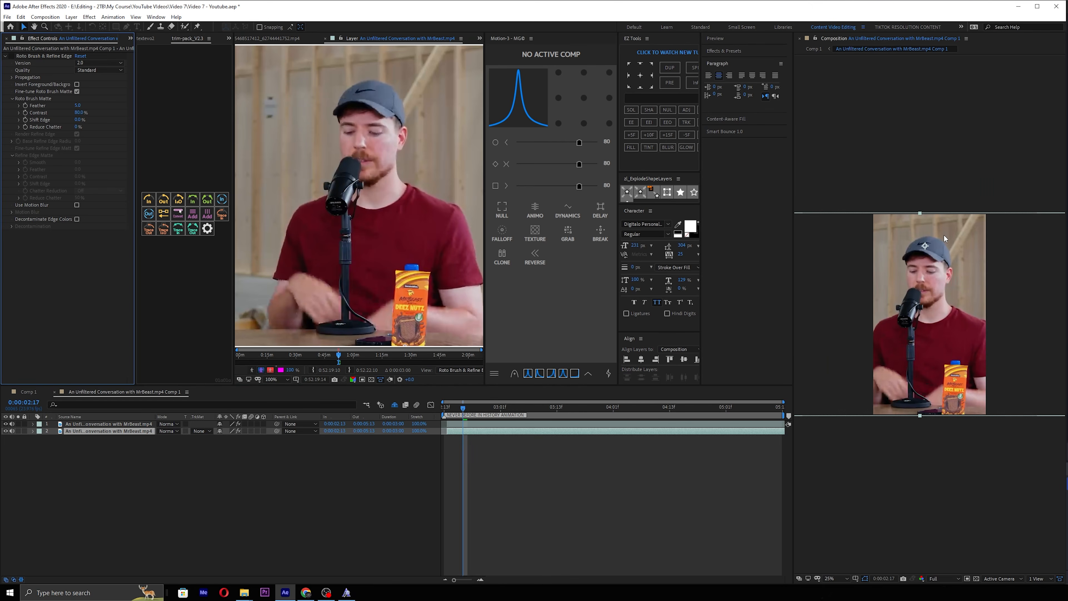
Move both video layers earlier so they begin at the start of the precomposition, 0:00:02:13.
{"action": "left_click", "coordinate": [492, 487]}
{"action": "mouse_move", "coordinate": [455, 409]}
{"action": "left_mouse_down"}
{"action": "mouse_move", "coordinate": [443, 409]}
{"action": "mouse_move", "coordinate": [457, 426]}
{"action": "left_mouse_up"}
{"action": "left_click", "coordinate": [461, 425]}
{"action": "left_click", "coordinate": [459, 431], "text": "shift"}
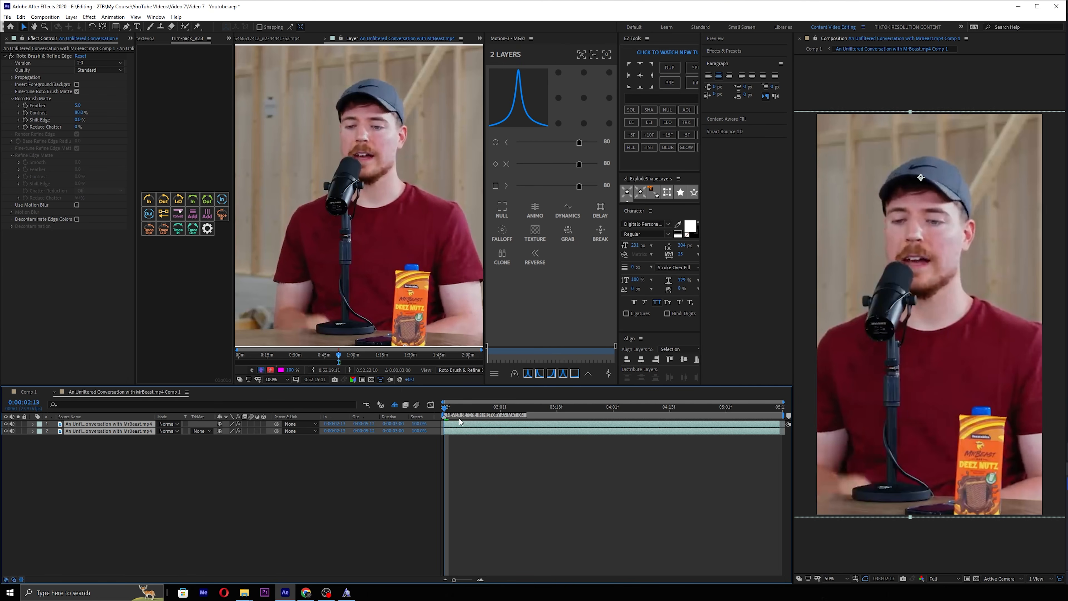
{"action": "left_click", "coordinate": [644, 471]}
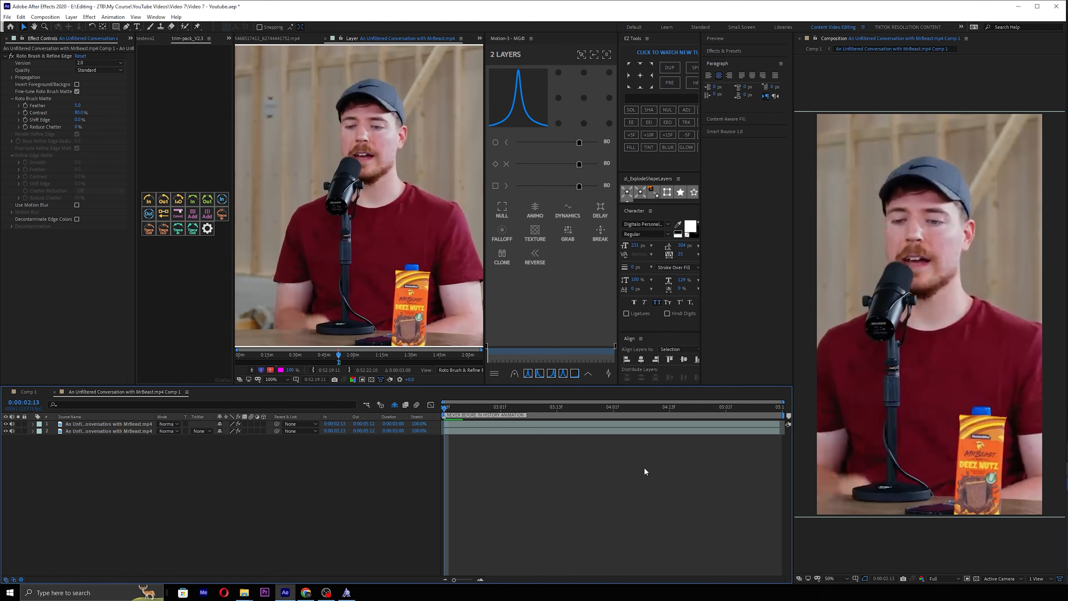
Create a text layer reading "NEVER BEFORE", split over two lines.
{"action": "key", "text": "ctrl+t"}
{"action": "left_click", "coordinate": [867, 152]}
{"action": "type", "text": "NEVER"}
{"action": "key", "text": "Return"}
{"action": "type", "text": "BEFPOR"}
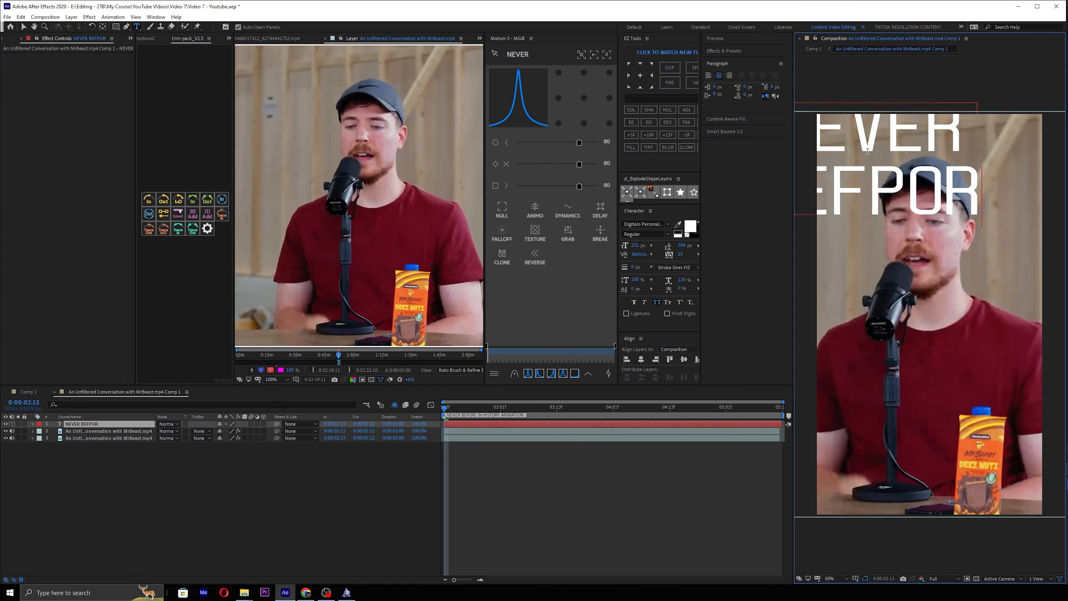
{"action": "key", "text": "BackSpace"}
{"action": "key", "text": "BackSpace"}
{"action": "key", "text": "BackSpace"}
{"action": "type", "text": "ORE"}
{"action": "key", "text": "ctrl+Return"}
Center the title's anchor point and center the title in the frame, scaling it down to about 76%.
{"action": "key", "text": "ctrl+alt+Home"}
{"action": "key", "text": "ctrl+Home"}
{"action": "key", "text": "s"}
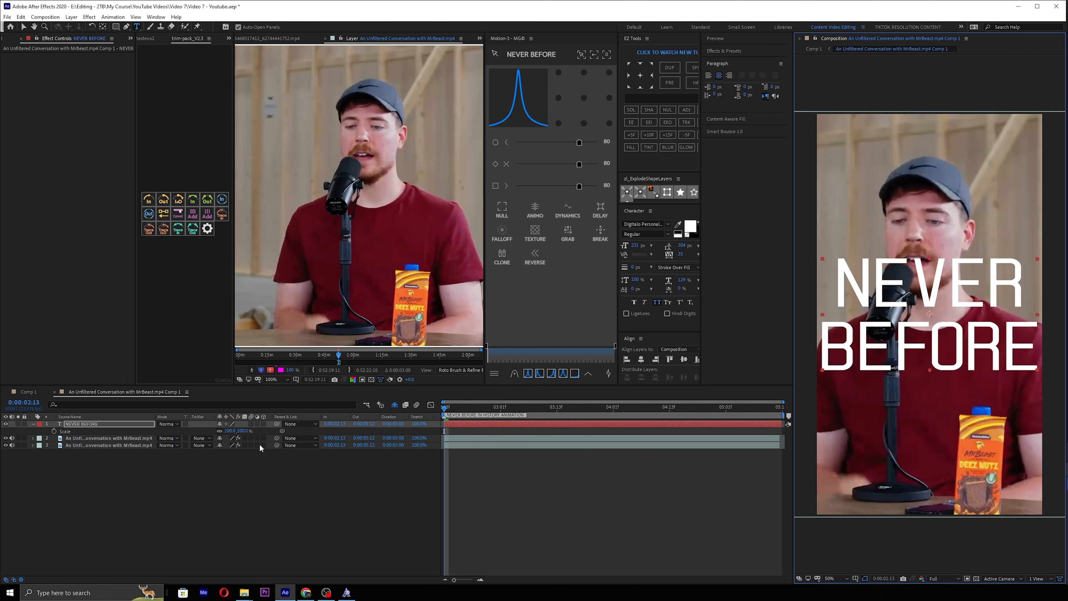
{"action": "left_click_drag", "start_coordinate": [248, 434], "coordinate": [237, 433]}
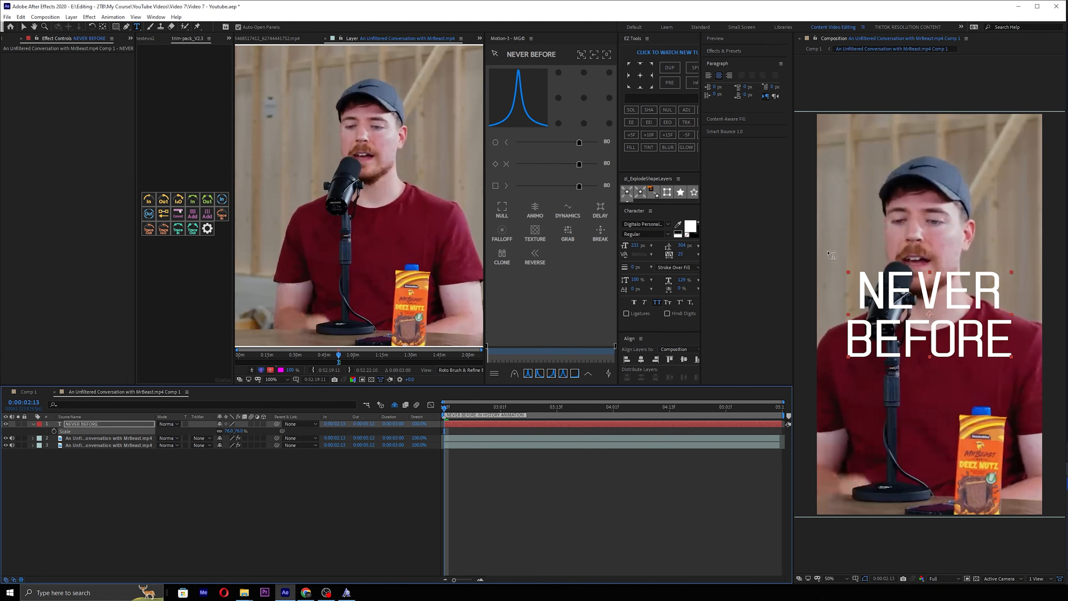
Set the title's font to Microgramma D Extended Bold and reduce its horizontal scale to about 94%.
{"action": "left_click", "coordinate": [647, 224]}
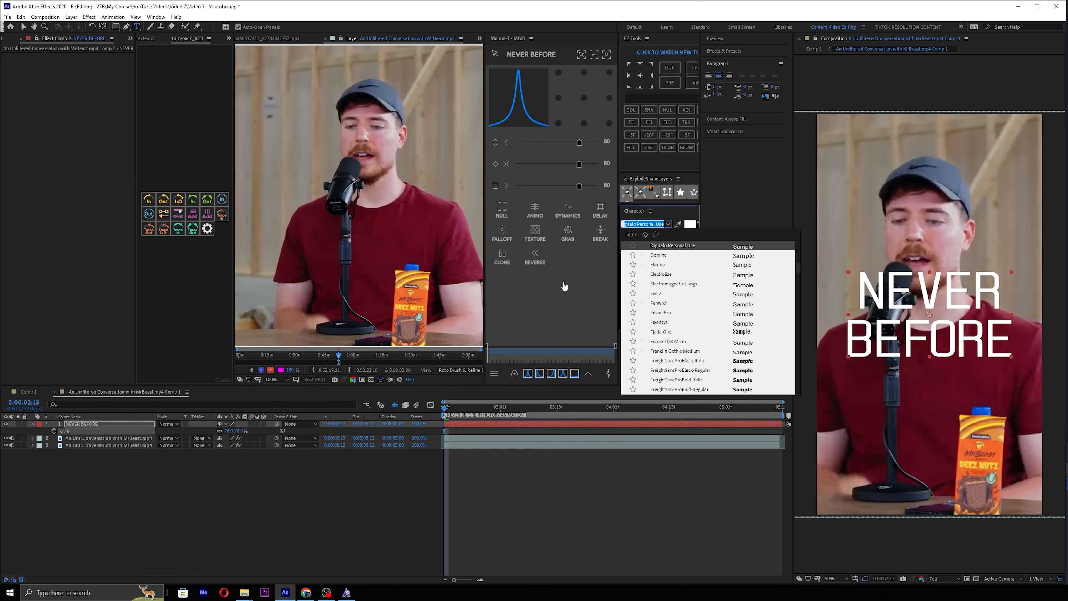
{"action": "type", "text": "exte"}
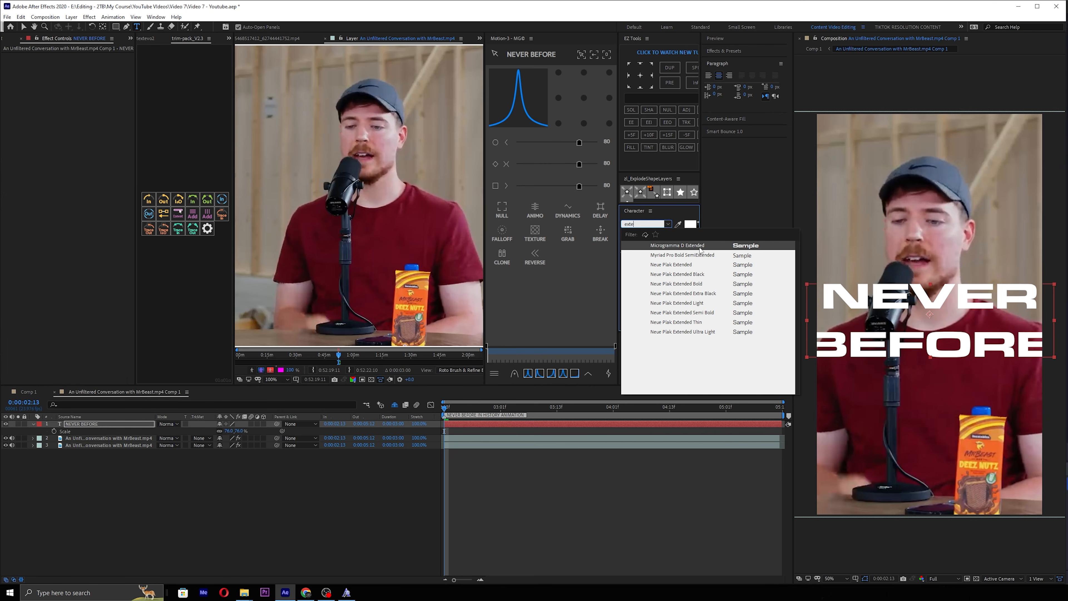
{"action": "left_click", "coordinate": [701, 249]}
{"action": "left_click_drag", "start_coordinate": [680, 280], "coordinate": [657, 245]}
Move the title to the top of the frame, tightening its line spacing and setting its horizontal scale to 91.4%.
{"action": "key", "text": "v"}
{"action": "left_click_drag", "start_coordinate": [976, 315], "coordinate": [977, 149]}
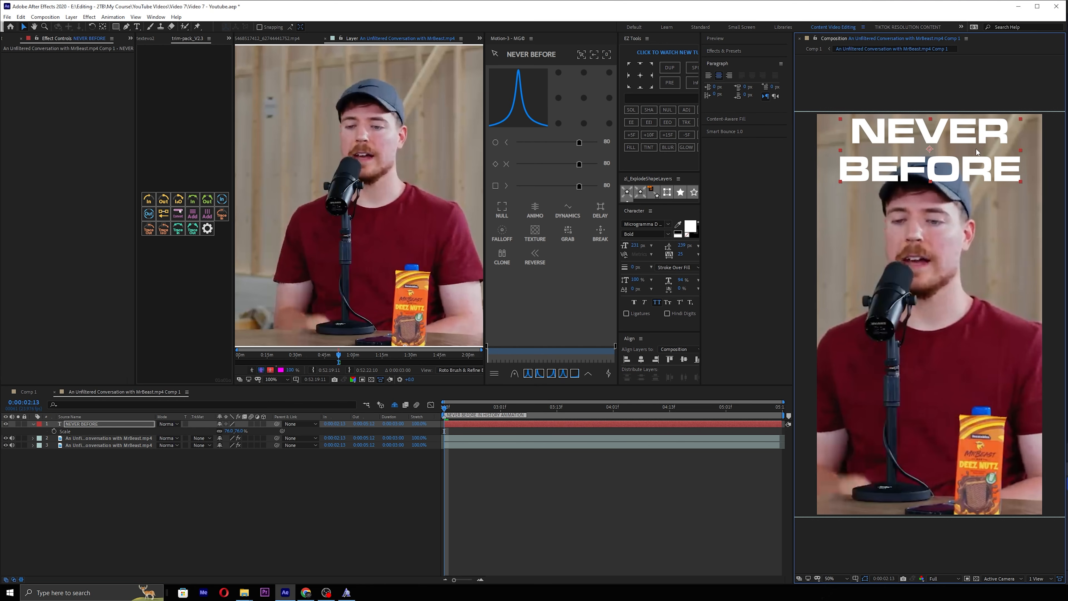
{"action": "left_click_drag", "start_coordinate": [683, 280], "coordinate": [657, 246]}
Place the title layer directly beneath the cutout layer and resize it to 71% scale with 101.7% horizontal scale.
{"action": "left_click_drag", "start_coordinate": [119, 426], "coordinate": [124, 443]}
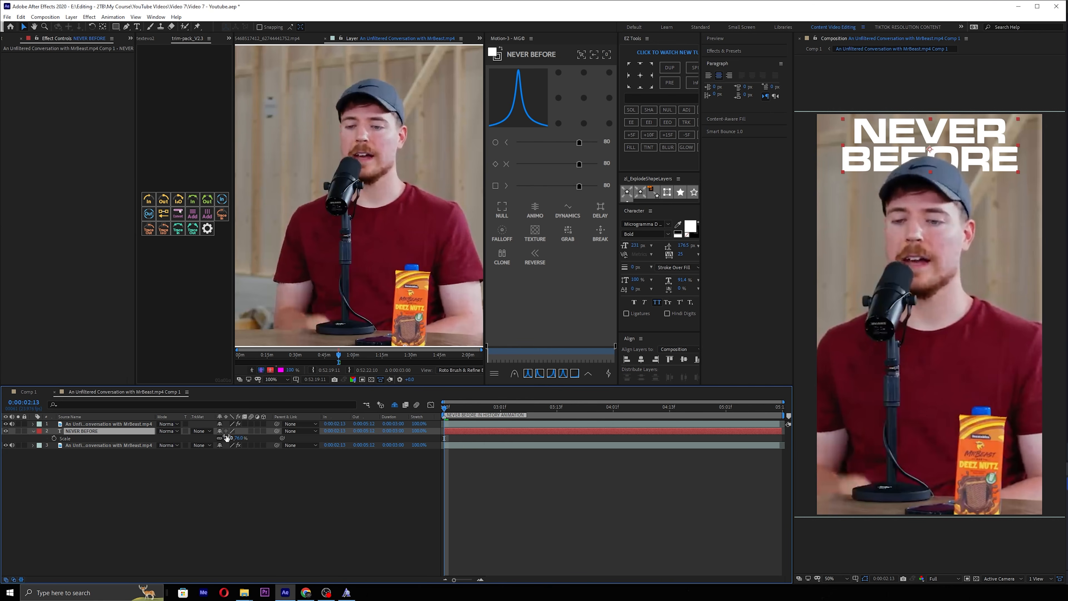
{"action": "left_click_drag", "start_coordinate": [227, 437], "coordinate": [210, 432]}
{"action": "left_click_drag", "start_coordinate": [957, 154], "coordinate": [957, 149]}
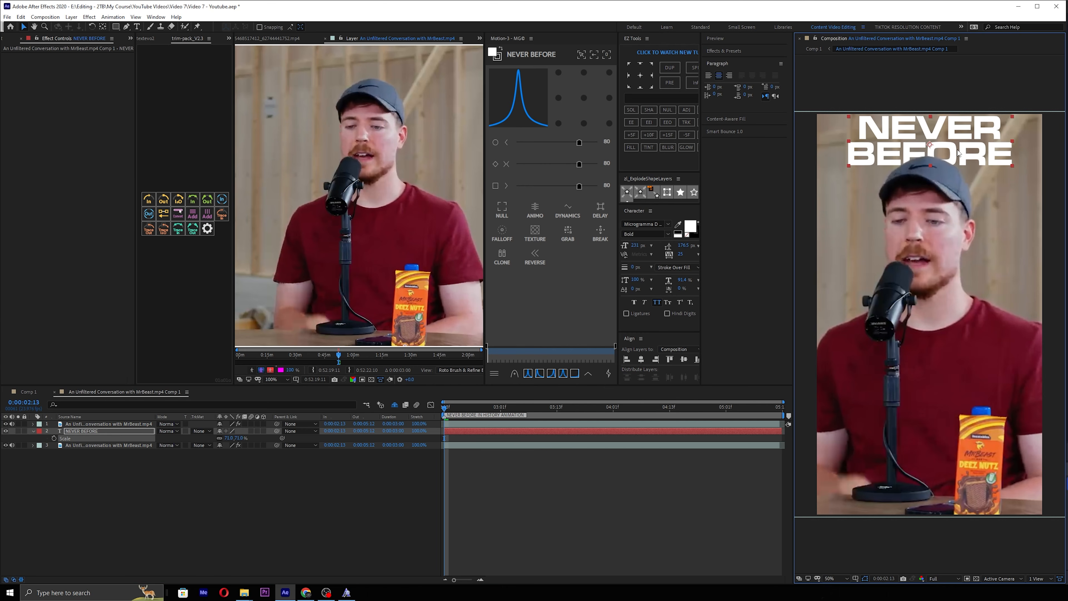
{"action": "left_click_drag", "start_coordinate": [684, 279], "coordinate": [717, 274]}
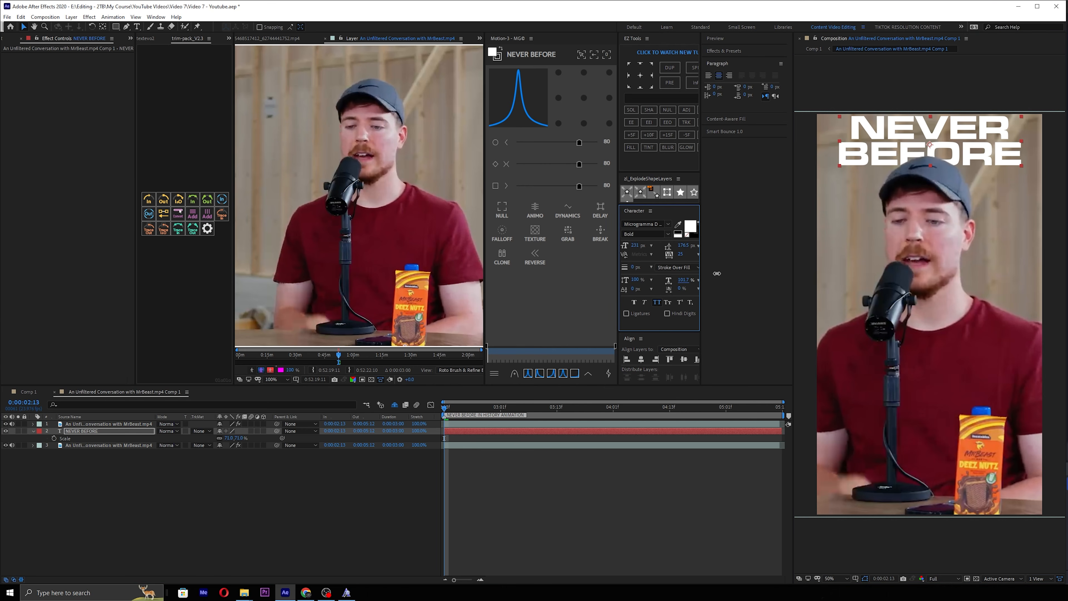
{"action": "left_click", "coordinate": [544, 463]}
{"action": "left_click", "coordinate": [561, 404]}
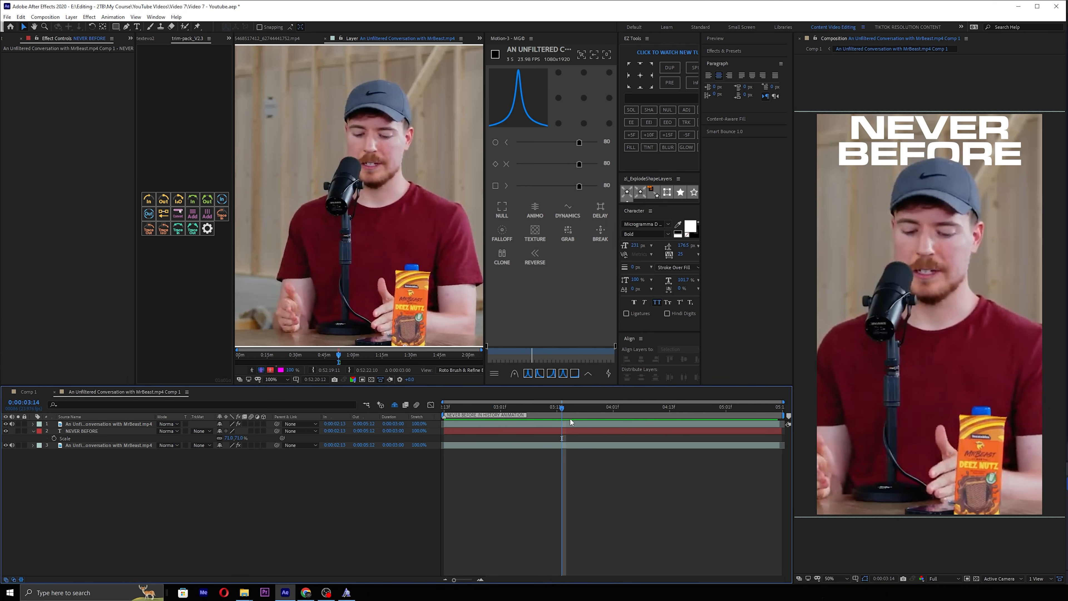
Select the title layer at 0:00:02:13 and open Animation Composer's text-layer transitions among the Starter Presets.
{"action": "left_click", "coordinate": [577, 431]}
{"action": "left_click_drag", "start_coordinate": [565, 409], "coordinate": [410, 412]}
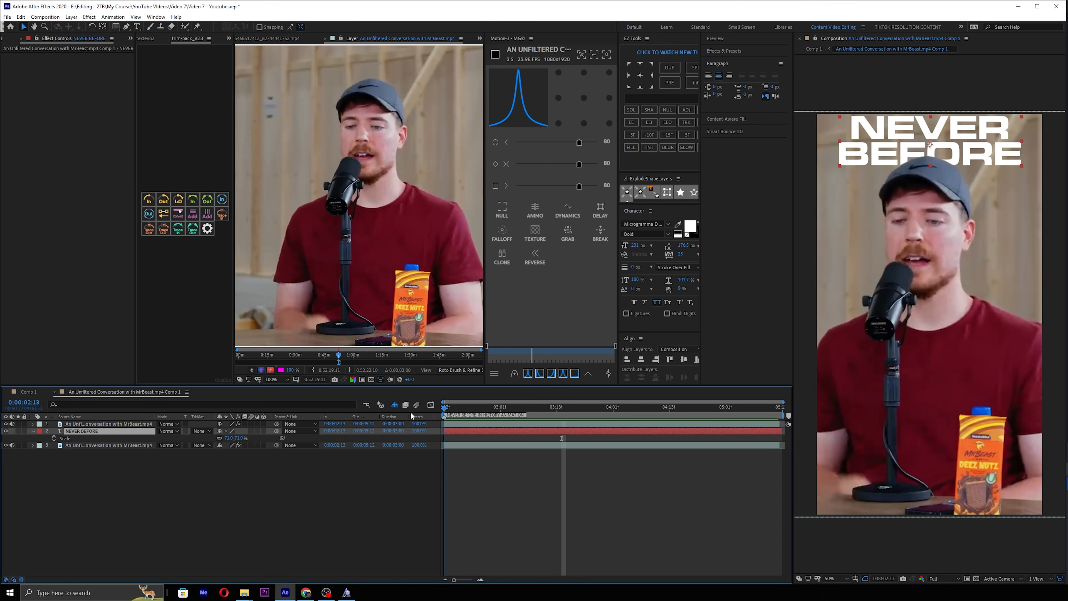
{"action": "left_click", "coordinate": [146, 38]}
{"action": "left_click", "coordinate": [146, 40]}
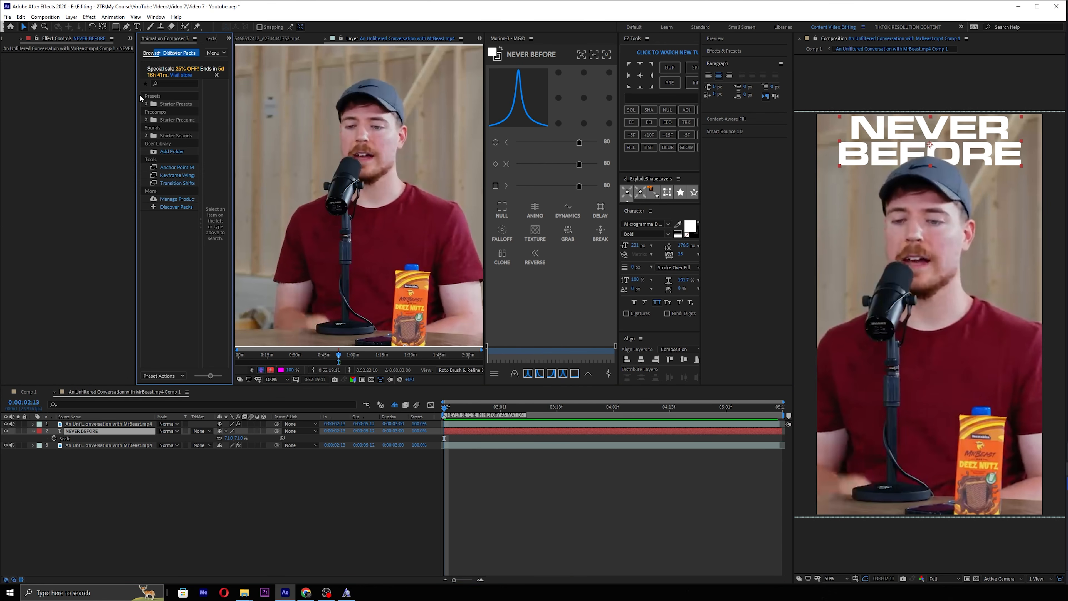
{"action": "left_click", "coordinate": [146, 103]}
{"action": "left_click", "coordinate": [155, 144]}
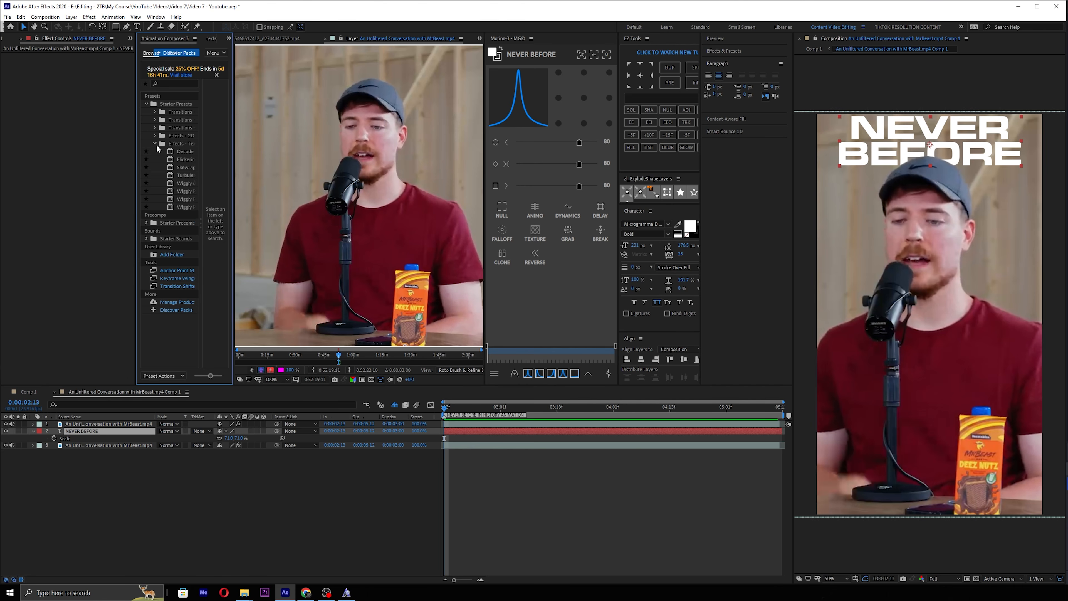
{"action": "left_click_drag", "start_coordinate": [234, 143], "coordinate": [317, 143]}
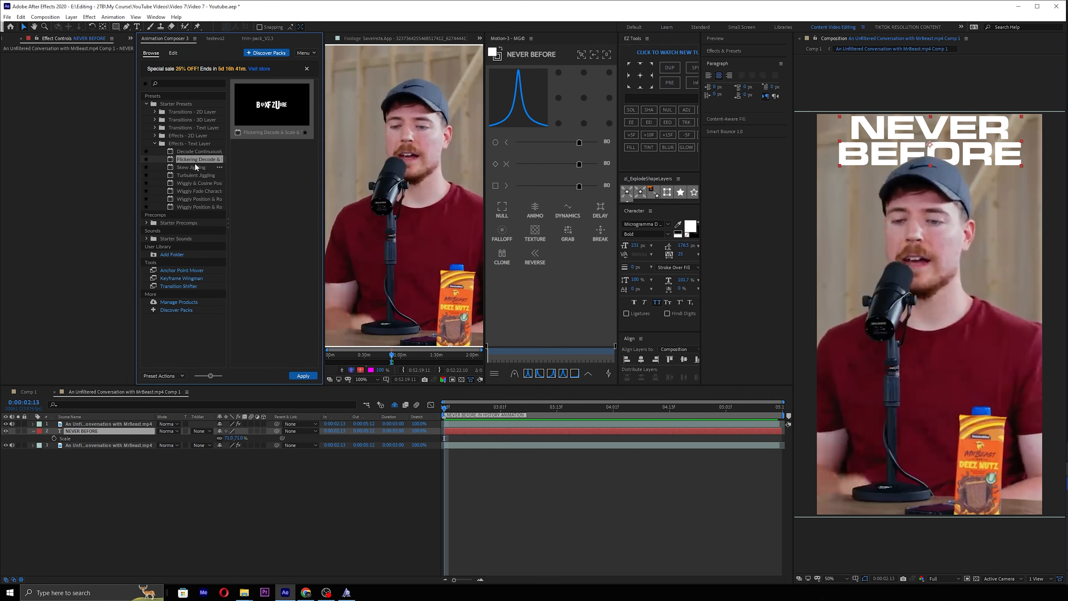
{"action": "left_click", "coordinate": [190, 129]}
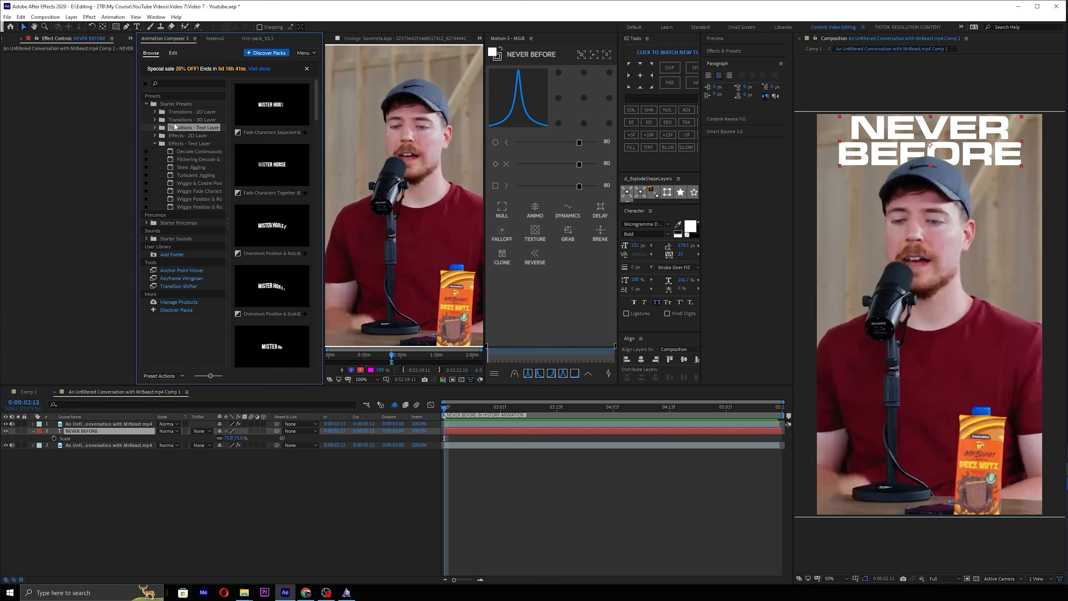
Apply the From Start variant of Fade Characters Separately as the title's intro, ending it at about 0:00:03:03, and preview it.
{"action": "scroll", "coordinate": [292, 185], "scroll_direction": "down", "scroll_amount": 1}
{"action": "scroll", "coordinate": [291, 186], "scroll_direction": "down", "scroll_amount": 1}
{"action": "left_click", "coordinate": [291, 186]}
{"action": "scroll", "coordinate": [290, 181], "scroll_direction": "up", "scroll_amount": 2}
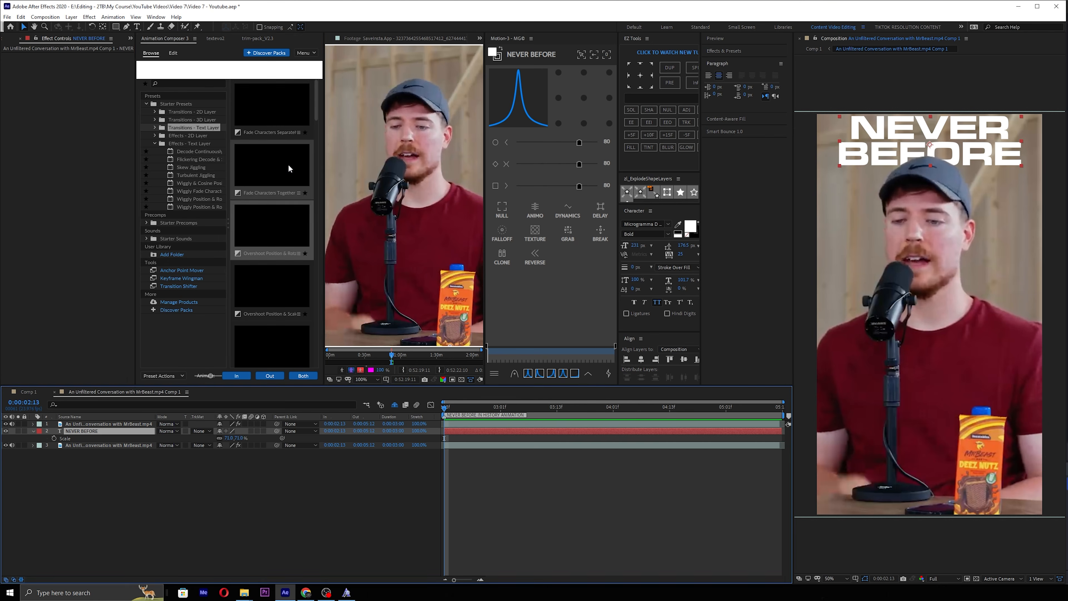
{"action": "left_click", "coordinate": [269, 100]}
{"action": "left_click", "coordinate": [301, 146]}
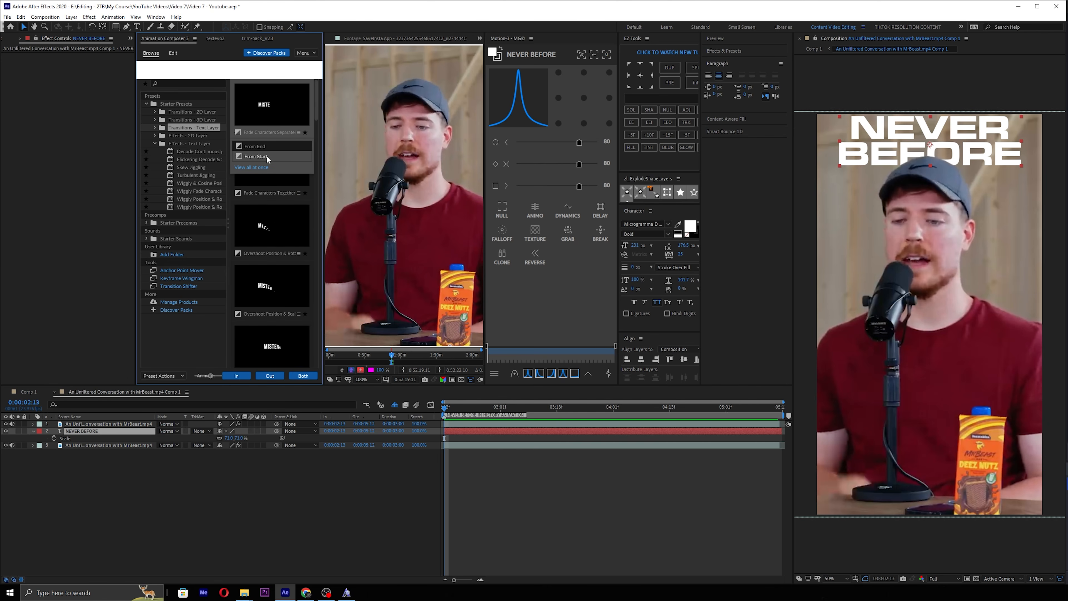
{"action": "left_click", "coordinate": [266, 155]}
{"action": "left_click_drag", "start_coordinate": [527, 432], "coordinate": [516, 428]}
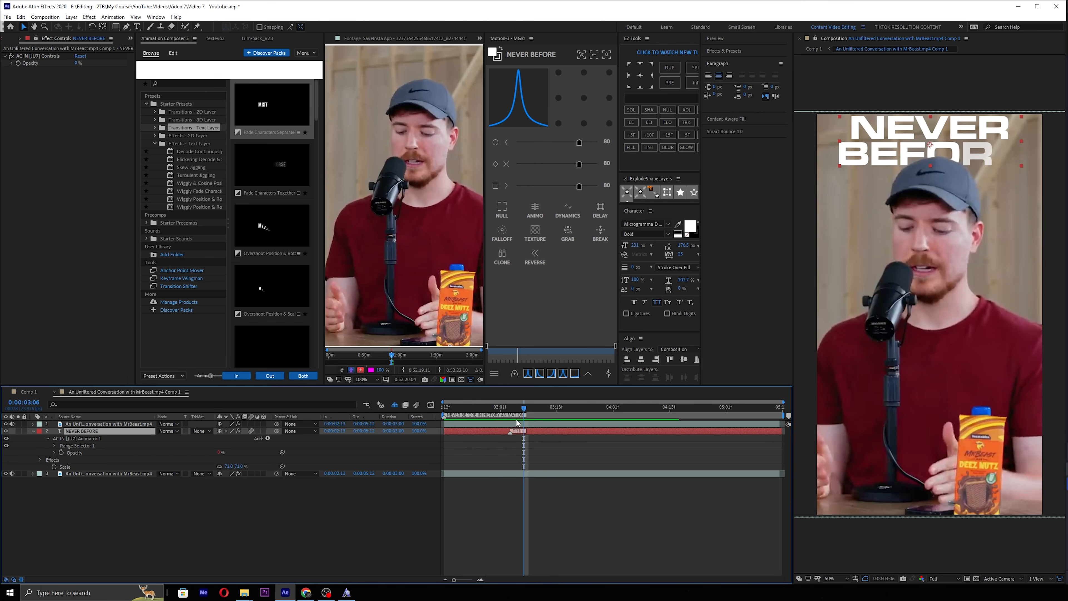
{"action": "key", "text": "space"}
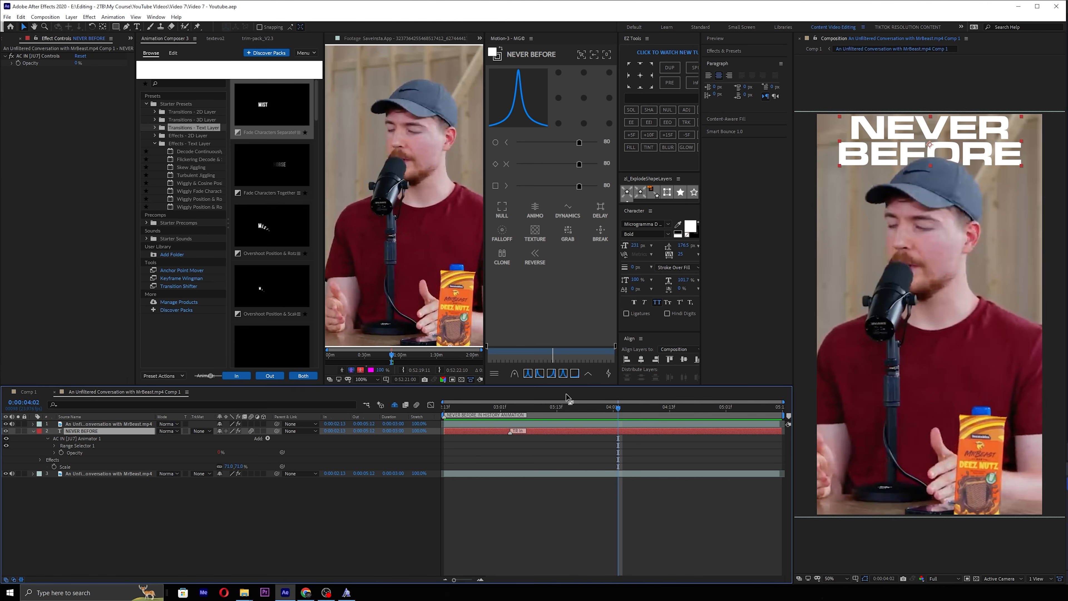
{"action": "left_click", "coordinate": [549, 408]}
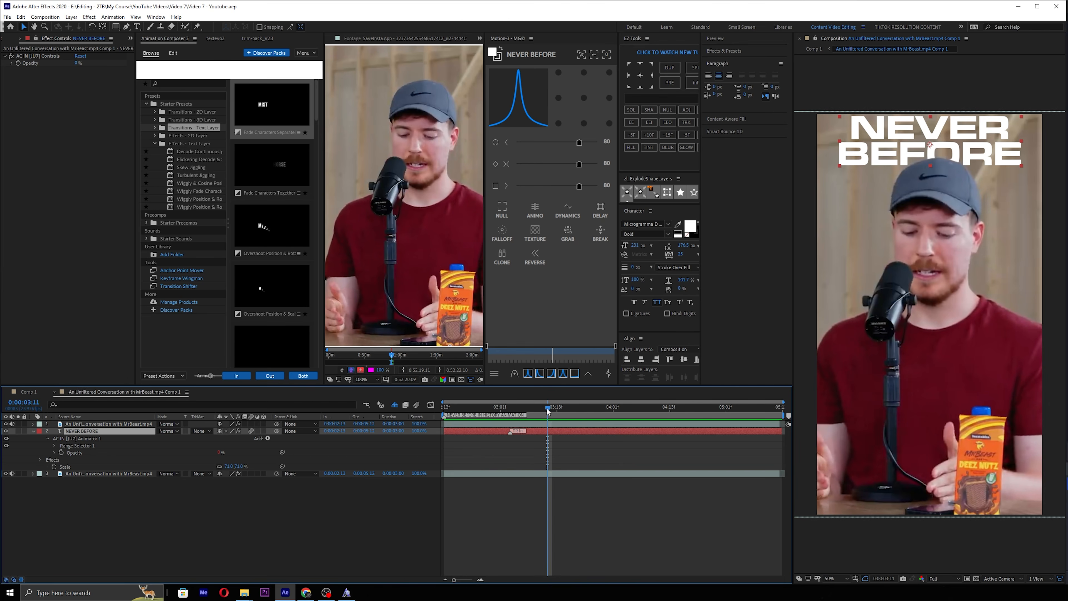
Add a one-node camera with the default settings and make the title and both video layers 3D.
{"action": "key", "text": "Home"}
{"action": "right_click", "coordinate": [497, 416]}
{"action": "mouse_move", "coordinate": [547, 421]}
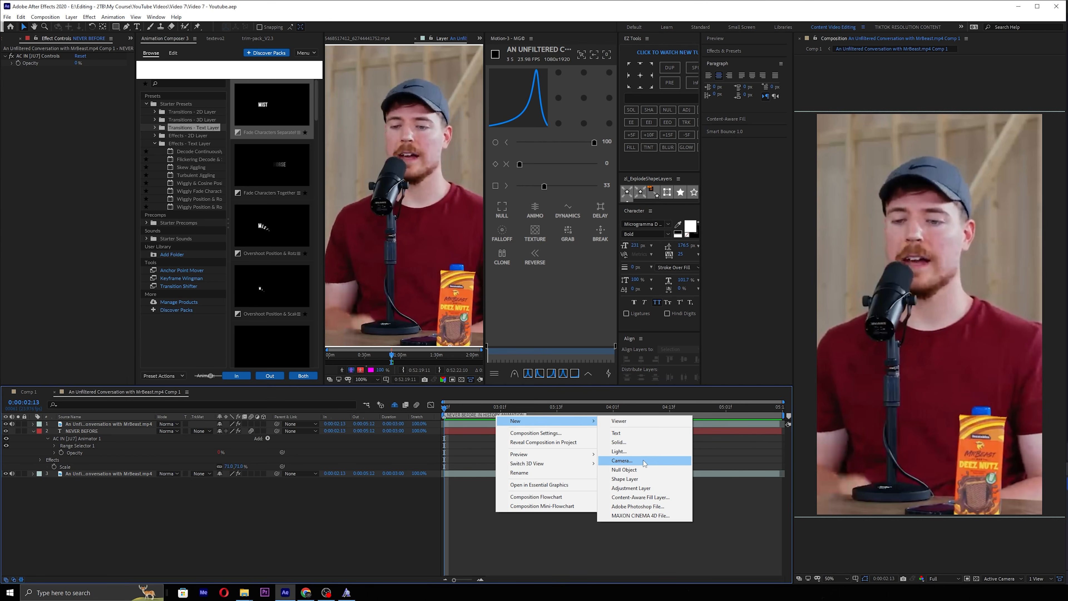
{"action": "left_click", "coordinate": [621, 460]}
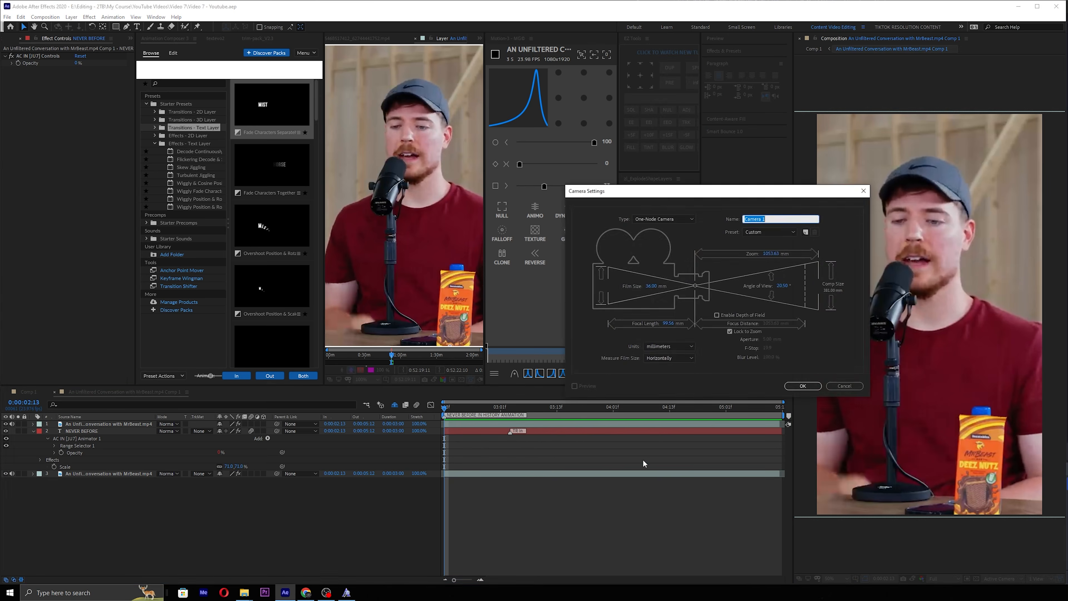
{"action": "key", "text": "Return"}
{"action": "key", "text": "space"}
{"action": "left_click_drag", "start_coordinate": [264, 430], "coordinate": [264, 515]}
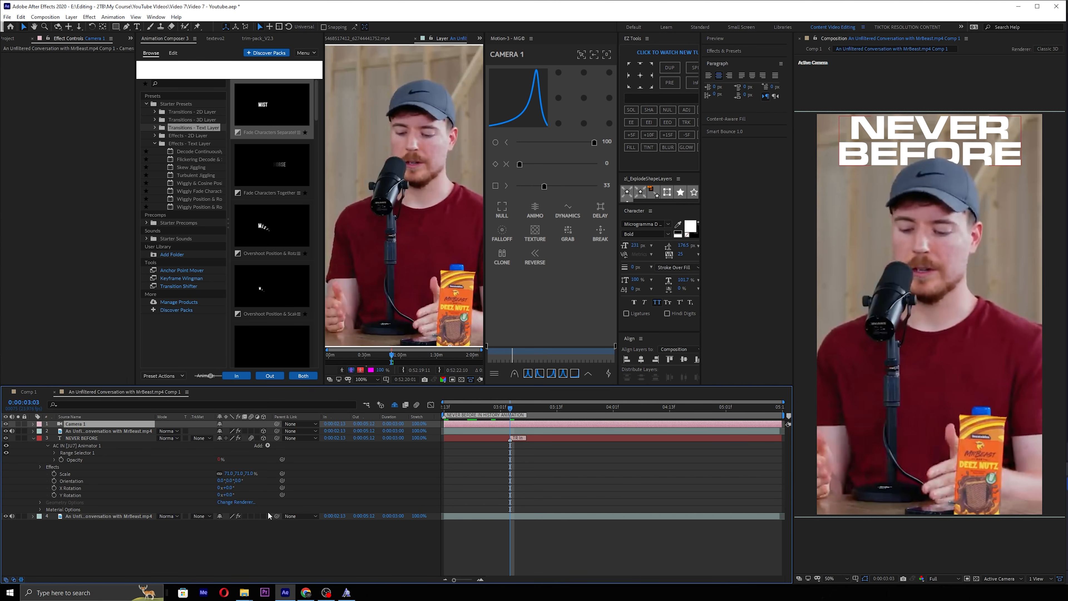
Create a dark gray solid and place it directly above the video frame.
{"action": "left_click", "coordinate": [611, 474]}
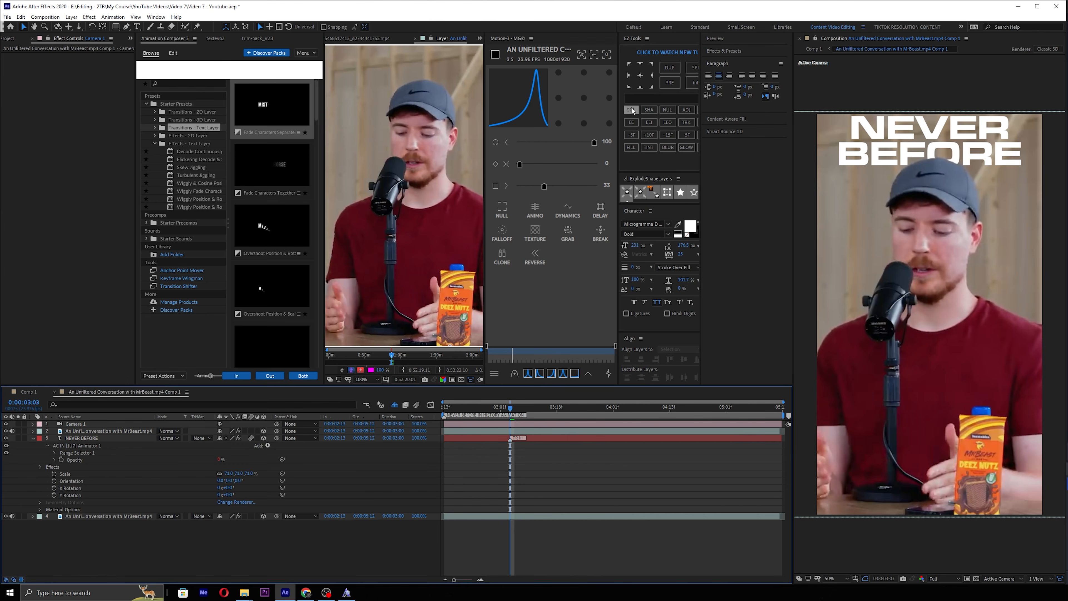
{"action": "right_click", "coordinate": [553, 447]}
{"action": "mouse_move", "coordinate": [603, 450]}
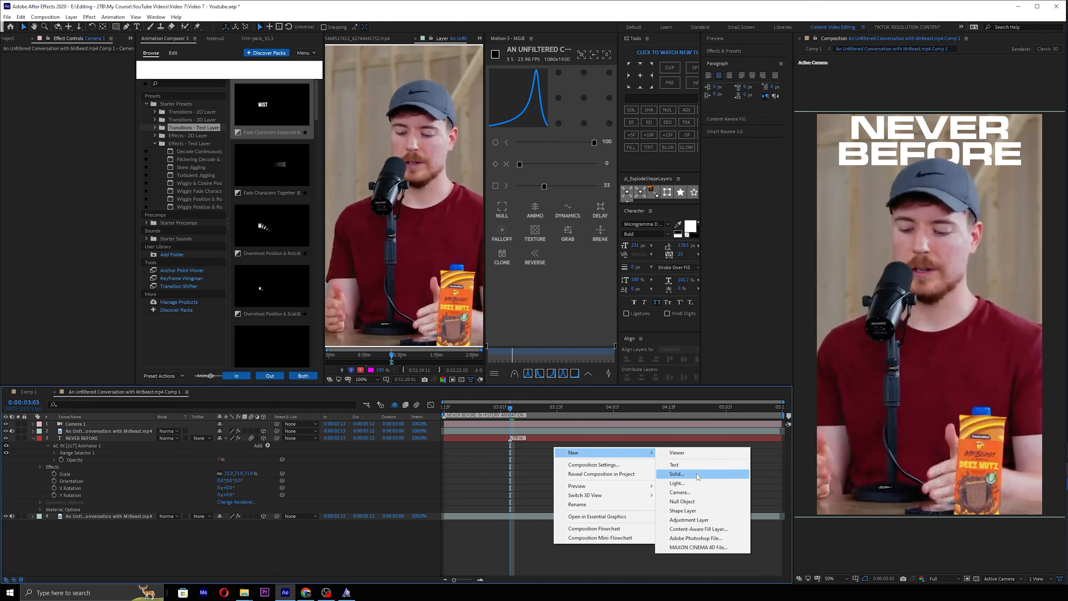
{"action": "left_click", "coordinate": [672, 471]}
{"action": "left_click", "coordinate": [747, 369]}
{"action": "scroll", "coordinate": [967, 270], "scroll_direction": "down", "scroll_amount": 1}
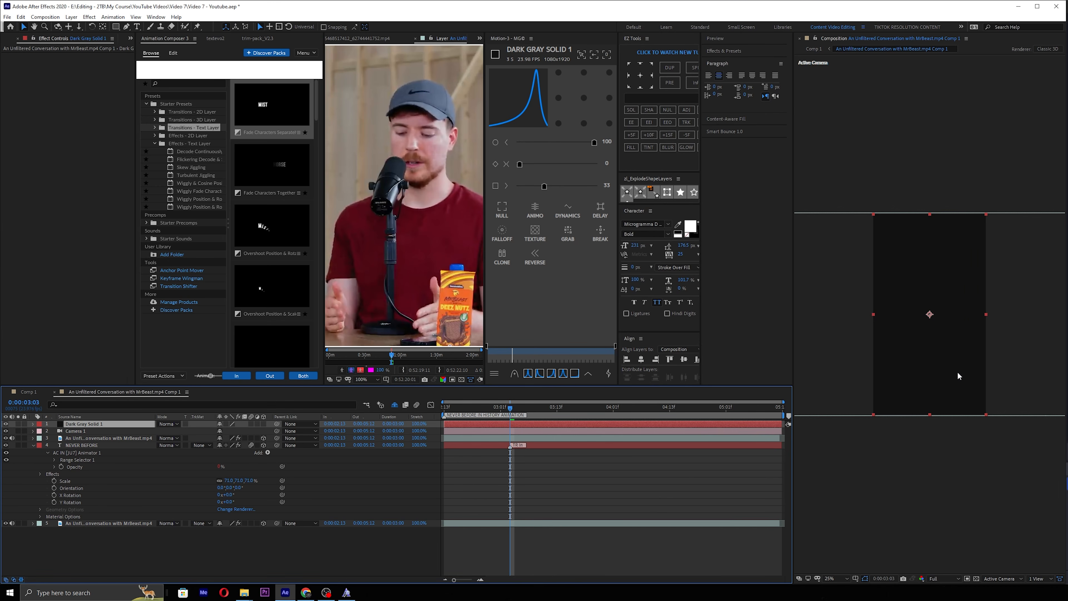
{"action": "left_click_drag", "start_coordinate": [965, 242], "coordinate": [959, 79]}
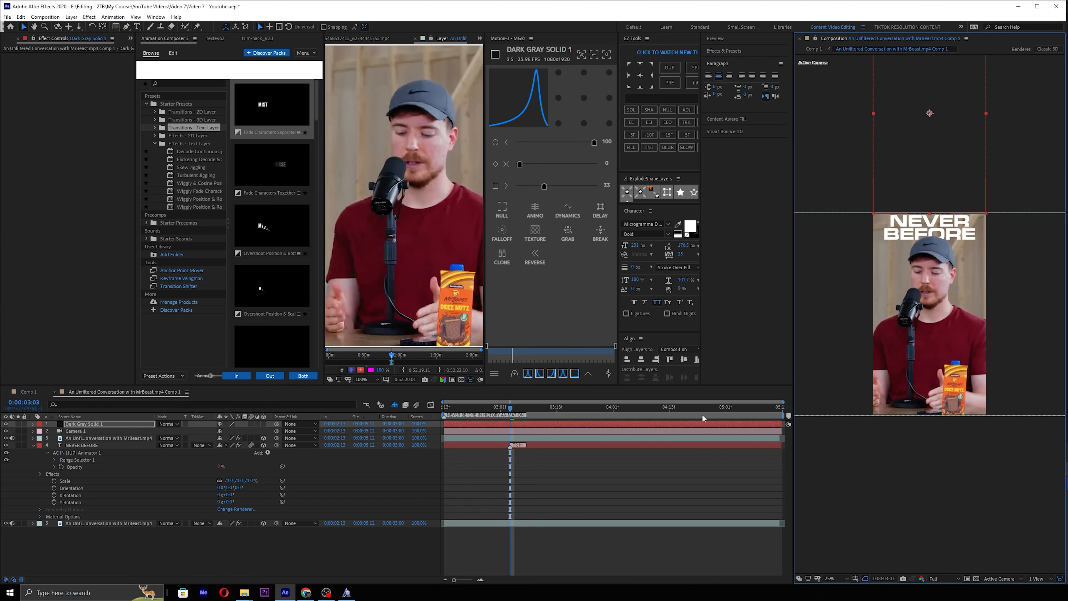
Try to apply the Motion Tile effect to the dark gray solid.
{"action": "key", "text": "ctrl+space"}
{"action": "type", "text": "motion"}
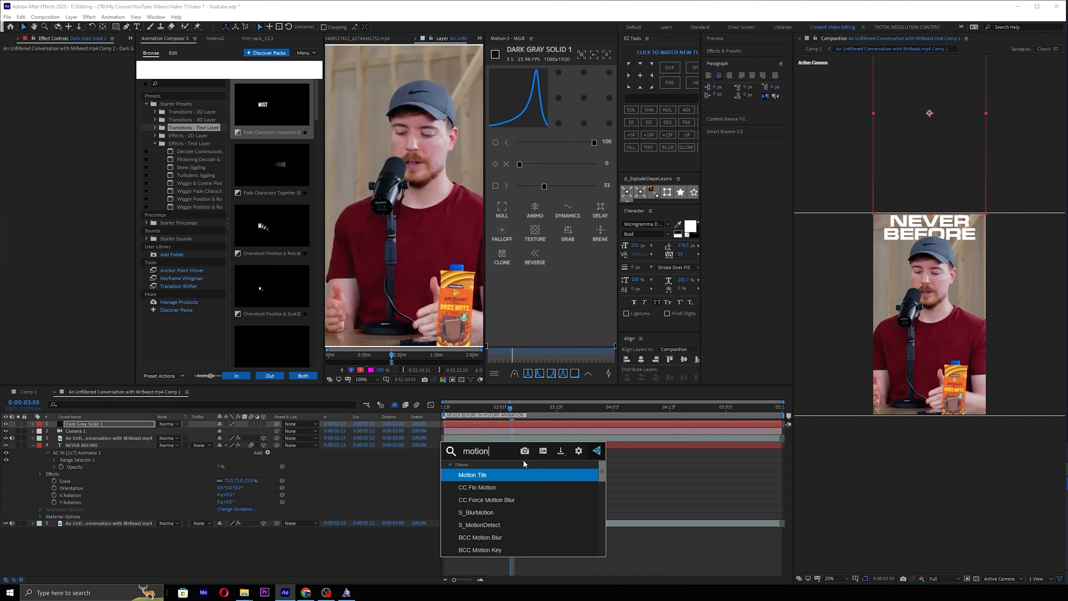
{"action": "key", "text": "Return"}
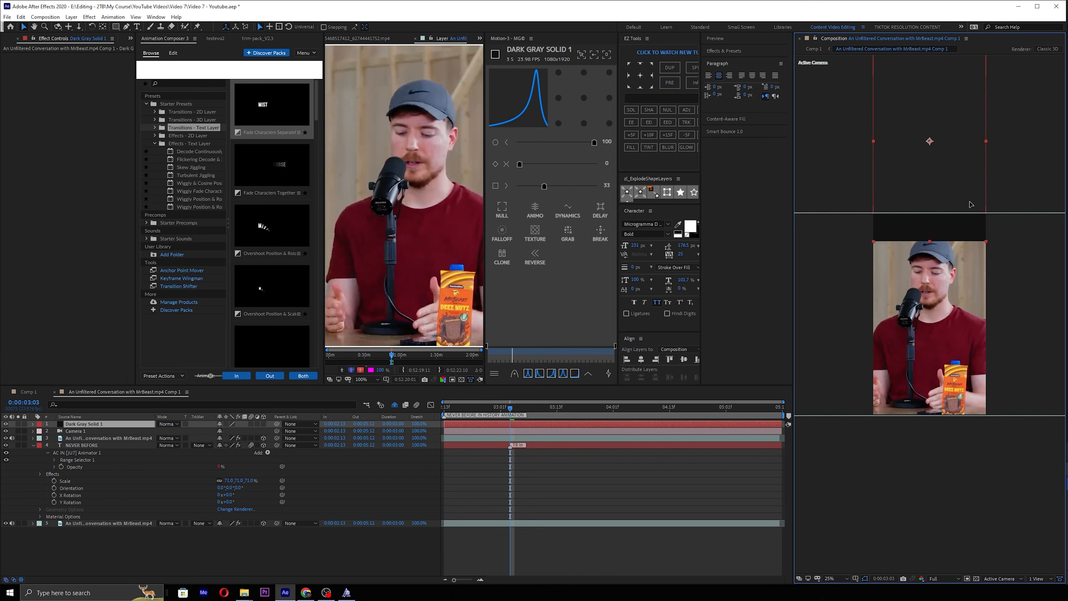
Place the dark gray solid directly beneath the title layer and draw a wide rectangular mask around its lower half.
{"action": "left_click_drag", "start_coordinate": [99, 427], "coordinate": [109, 459]}
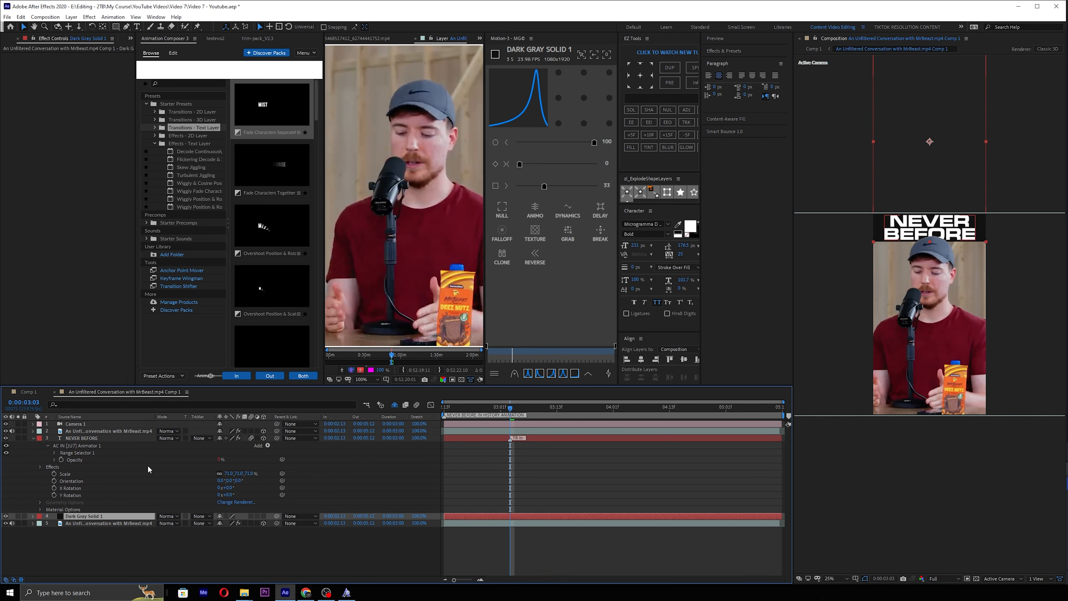
{"action": "left_click", "coordinate": [33, 517]}
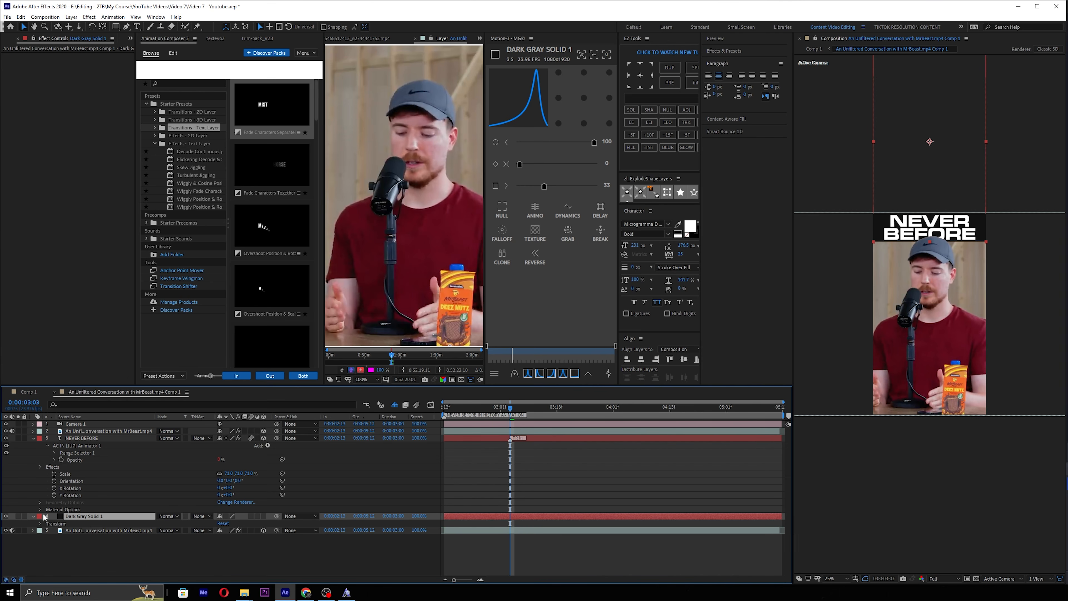
{"action": "key", "text": "comma"}
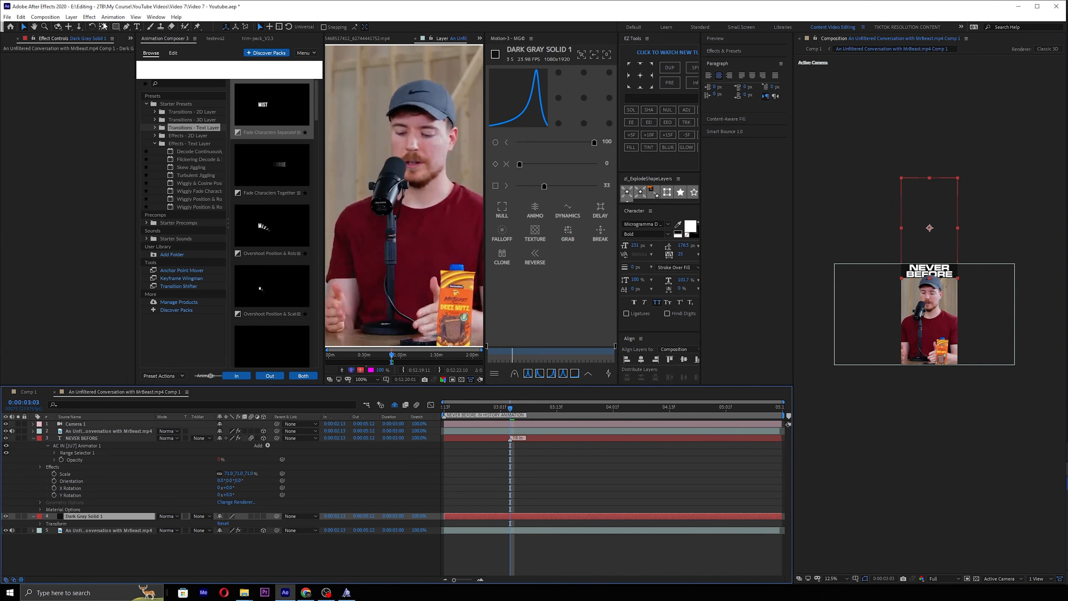
{"action": "left_click", "coordinate": [116, 27]}
{"action": "left_click_drag", "start_coordinate": [847, 219], "coordinate": [1018, 283]}
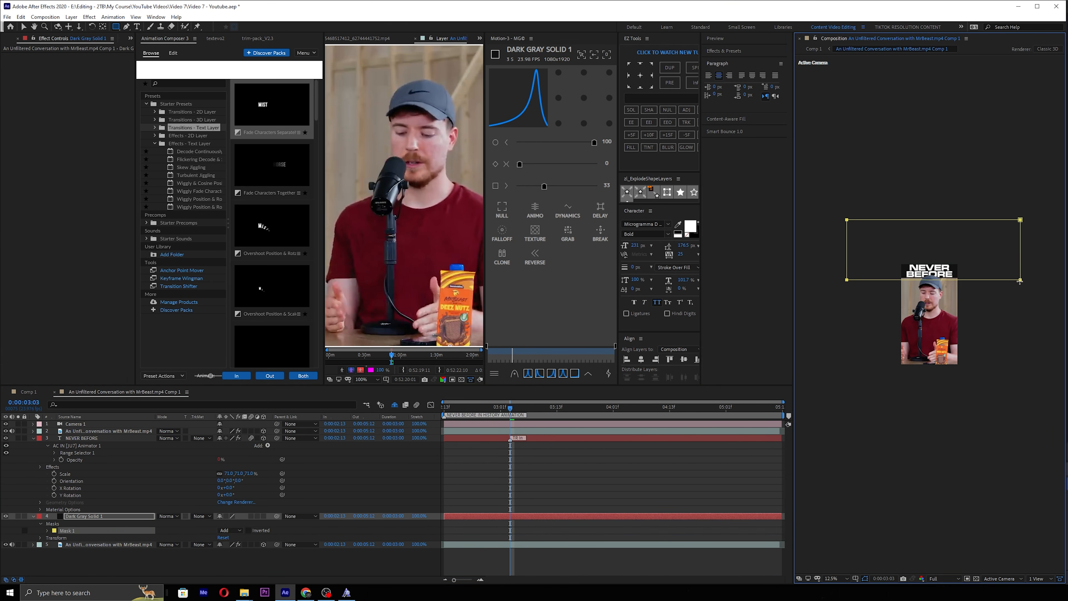
Feather the solid's mask by 354 pixels and position its soft lower edge behind the title and cap.
{"action": "left_click", "coordinate": [46, 530]}
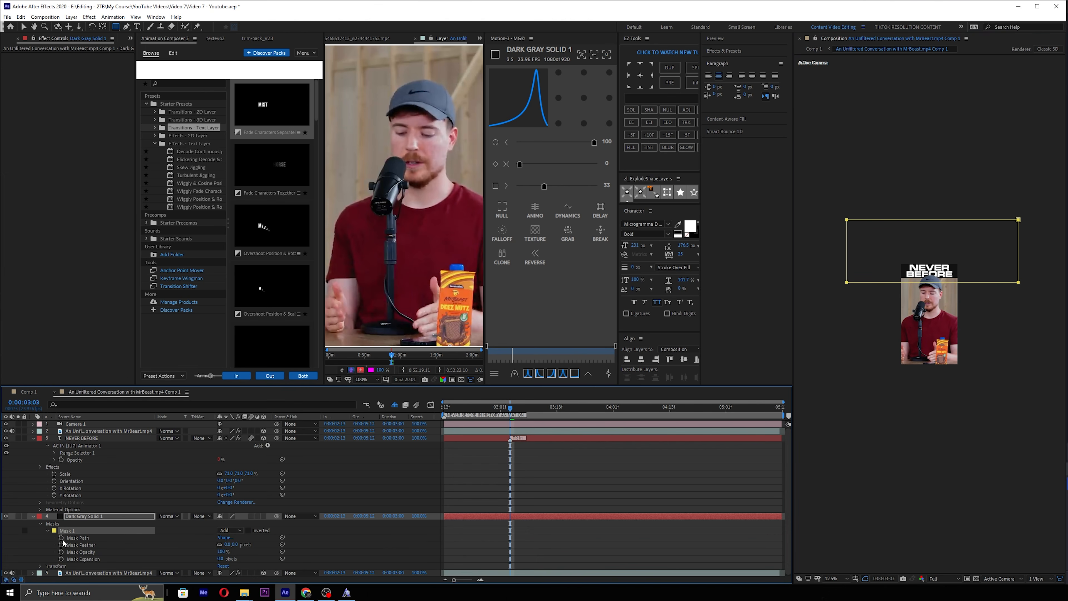
{"action": "left_click_drag", "start_coordinate": [236, 544], "coordinate": [273, 538]}
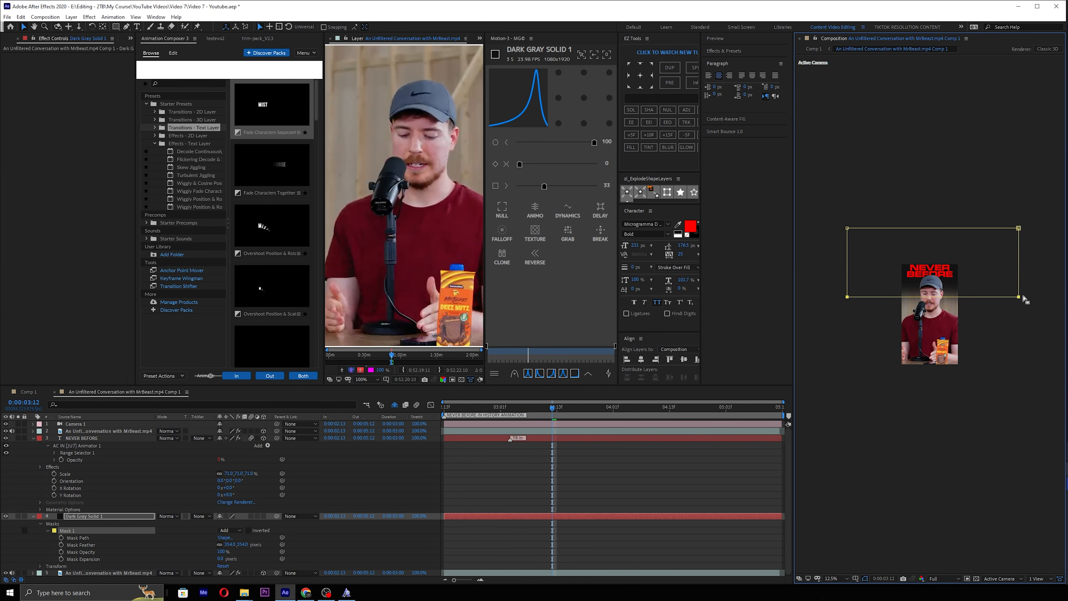
{"action": "key", "text": "period"}
{"action": "mouse_move", "coordinate": [982, 281]}
{"action": "left_mouse_down"}
{"action": "mouse_move", "coordinate": [982, 248]}
{"action": "mouse_move", "coordinate": [981, 269]}
{"action": "left_mouse_up"}
{"action": "left_click", "coordinate": [637, 481]}
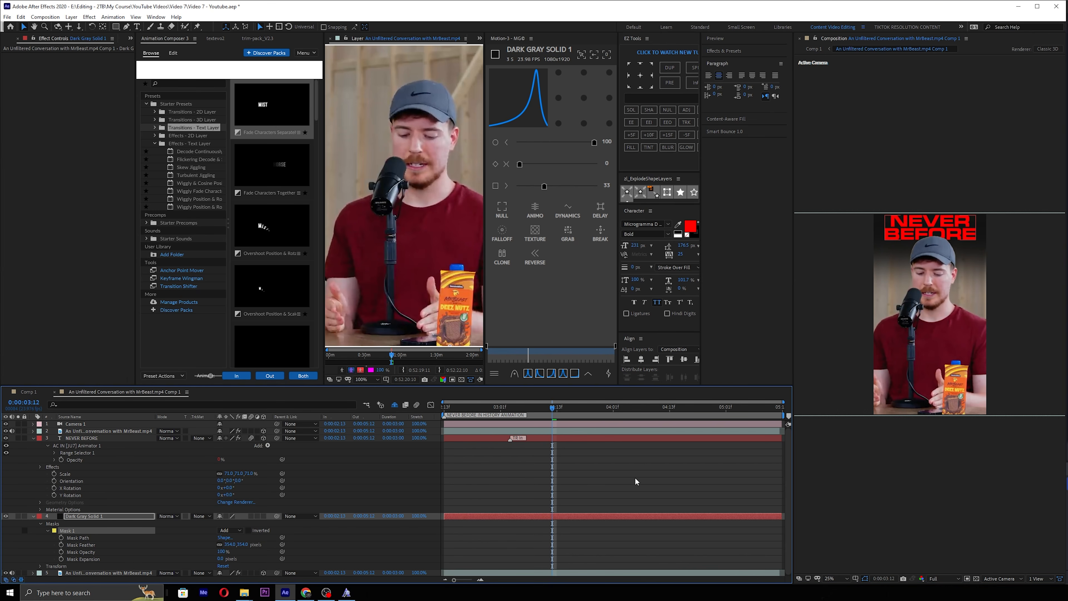
Check the title timing and set a Position keyframe on the camera at 0:00:03:13.
{"action": "left_click", "coordinate": [105, 425]}
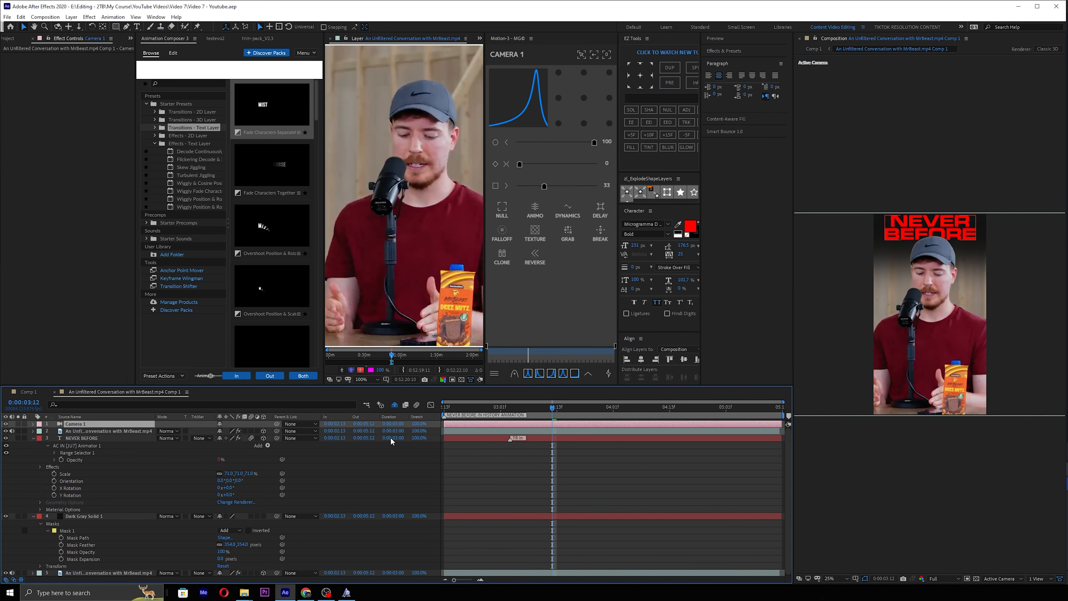
{"action": "left_click", "coordinate": [514, 406]}
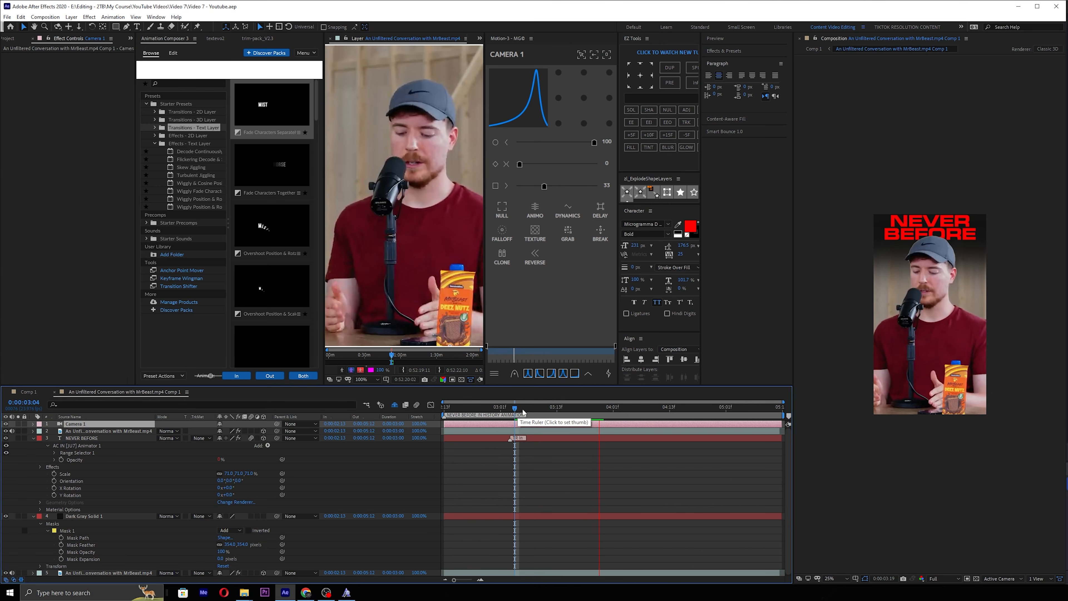
{"action": "left_click", "coordinate": [557, 407]}
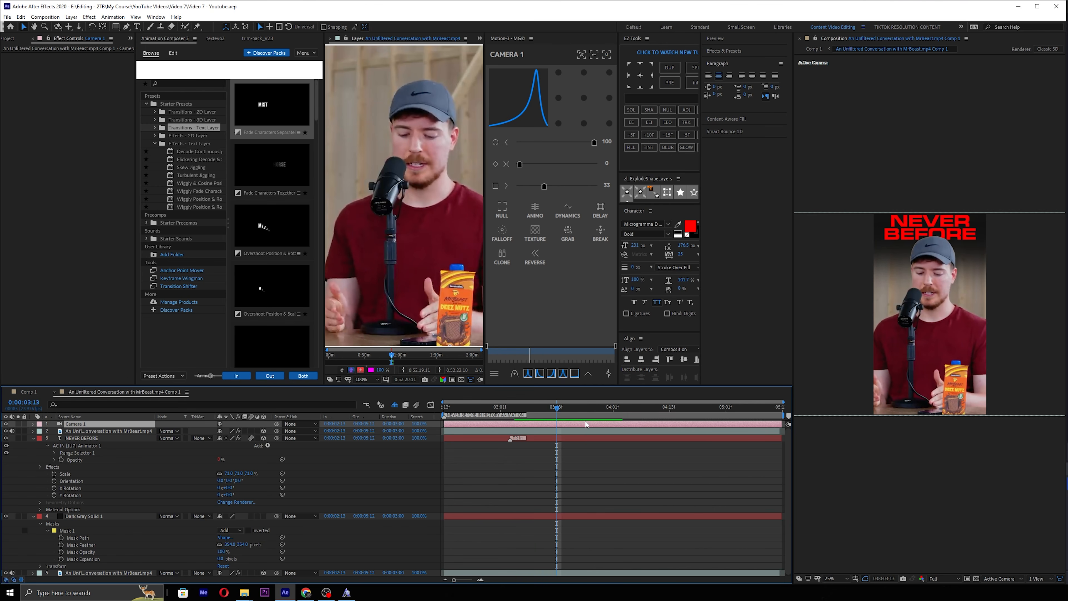
{"action": "left_click", "coordinate": [652, 447]}
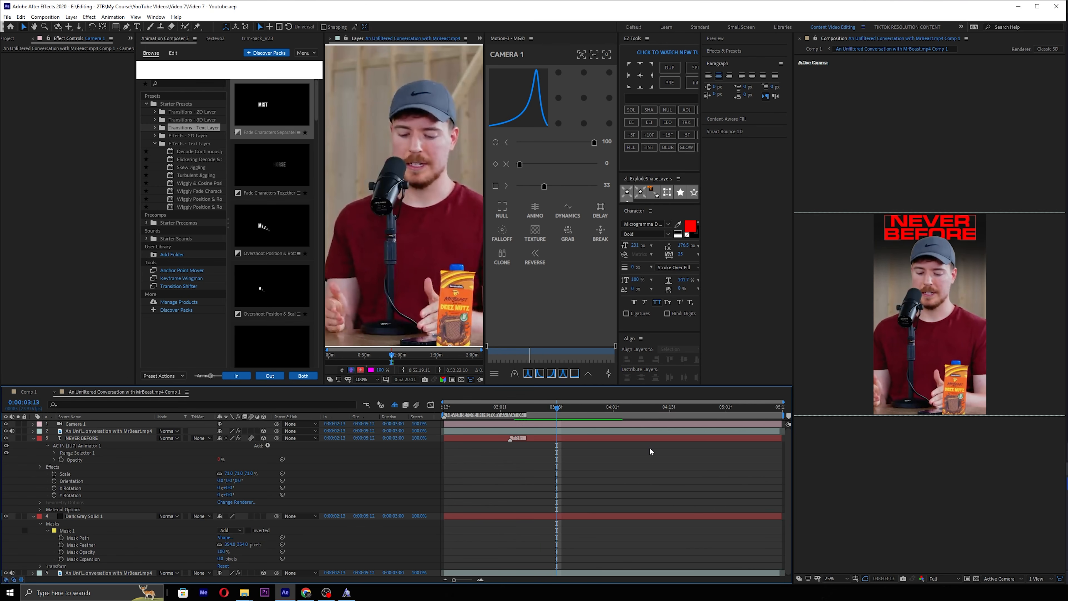
{"action": "left_click", "coordinate": [590, 423]}
{"action": "key", "text": "p"}
{"action": "left_click", "coordinate": [53, 430]}
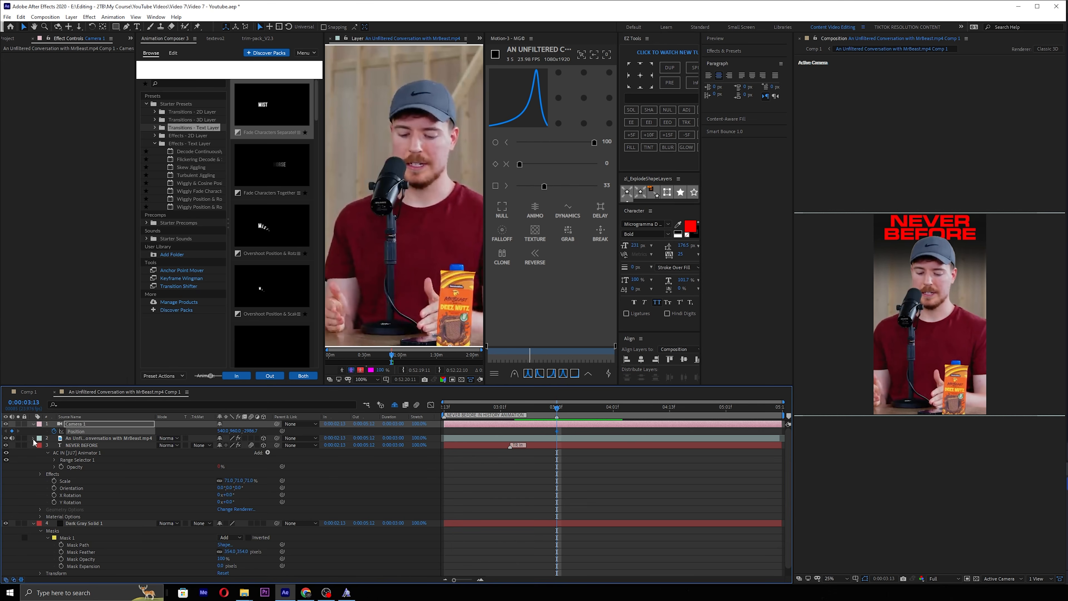
Collapse the properties of all layers and reveal only the camera's Position.
{"action": "key", "text": "ctrl+a"}
{"action": "key", "text": "u"}
{"action": "left_click", "coordinate": [97, 484]}
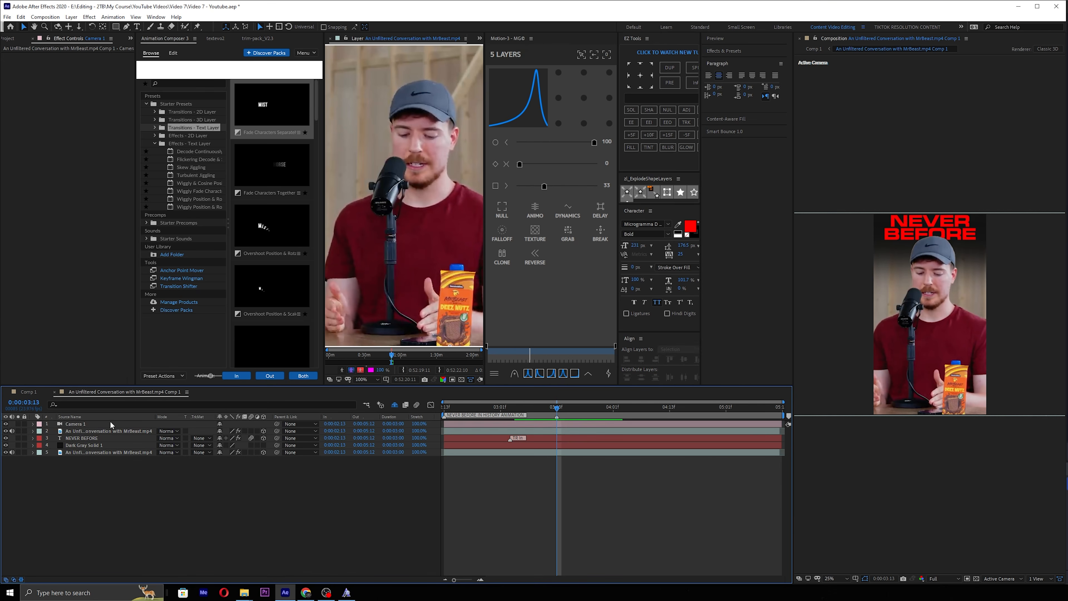
{"action": "left_click", "coordinate": [110, 422]}
{"action": "key", "text": "p"}
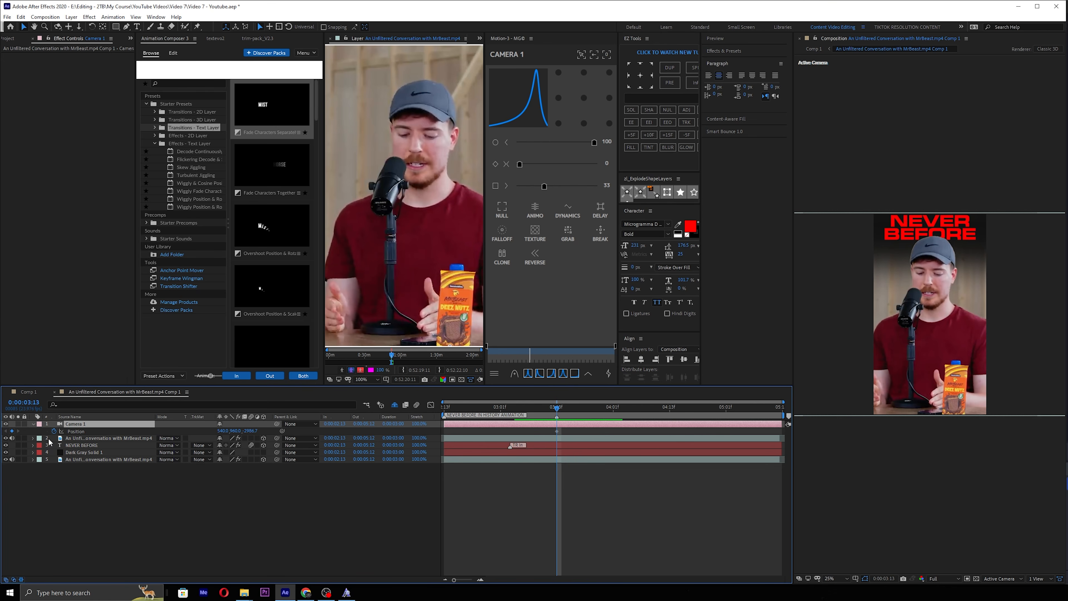
Shift the camera layer about 14 frames earlier and add a second Position keyframe at 0:00:04:05.
{"action": "key", "text": "space"}
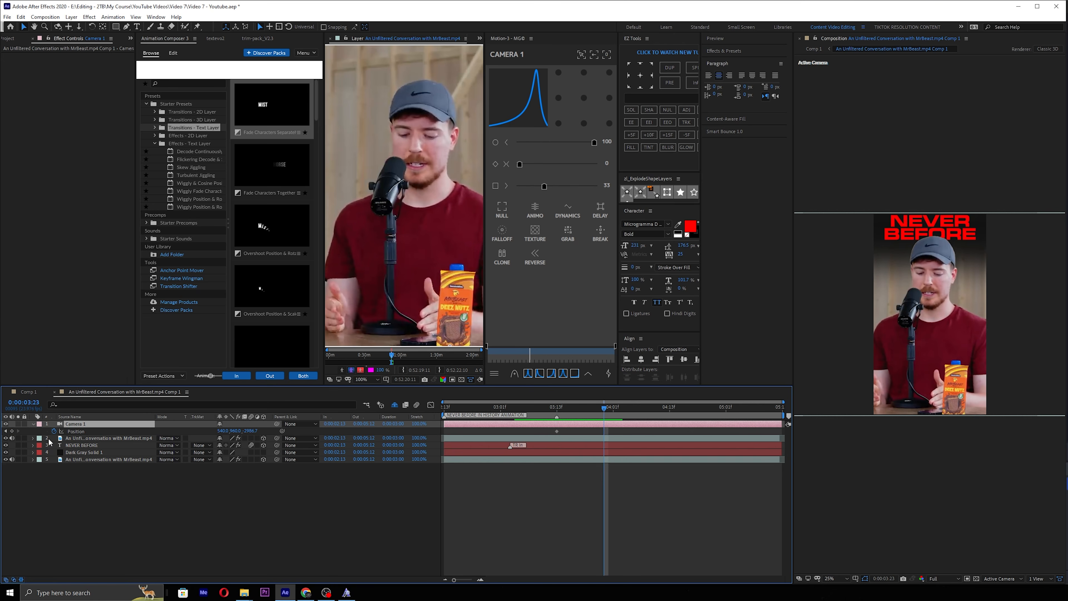
{"action": "left_click_drag", "start_coordinate": [610, 423], "coordinate": [576, 424]}
{"action": "left_click", "coordinate": [556, 409]}
{"action": "key", "text": "k"}
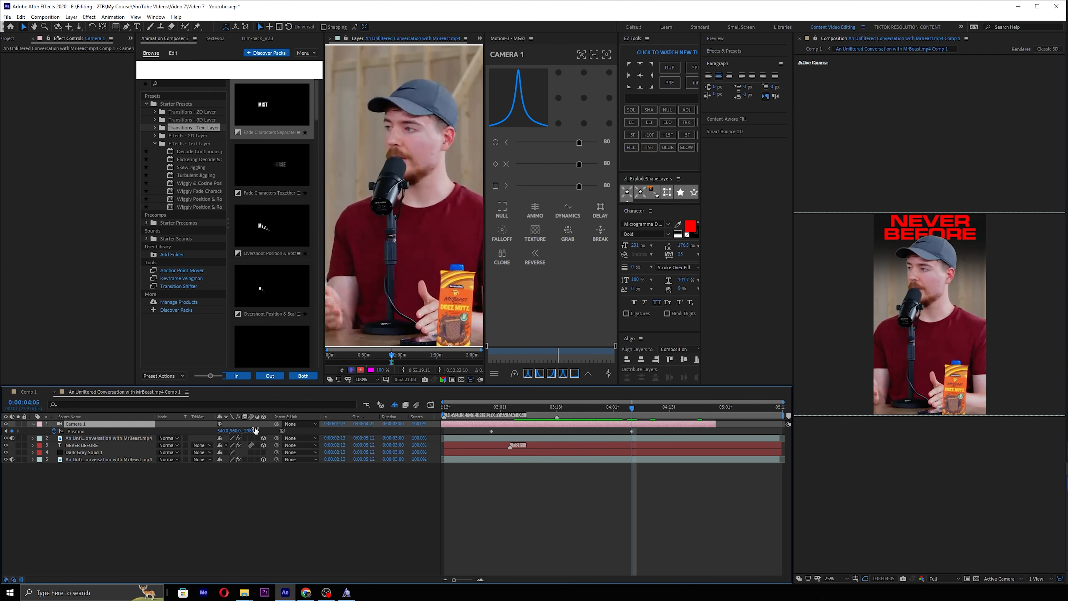
{"action": "left_click_drag", "start_coordinate": [251, 431], "coordinate": [157, 453]}
{"action": "key", "text": "ctrl+z"}
{"action": "key", "text": "ctrl+z"}
{"action": "left_click", "coordinate": [154, 452]}
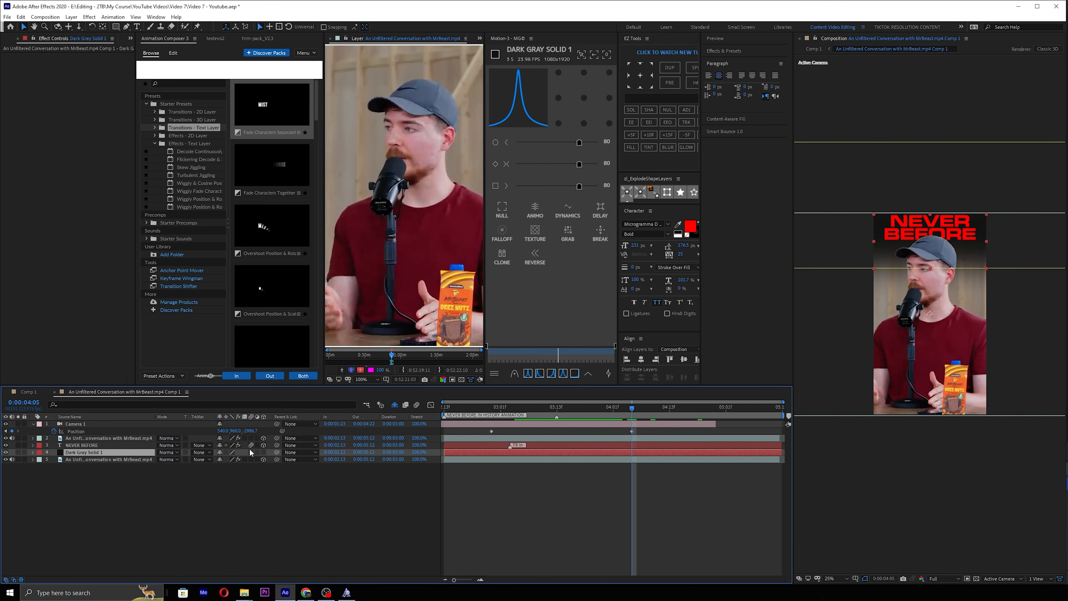
Move the camera upward past the video frame at 0:00:04:05 with eased keyframes, and preview the move from 0:00:02:13.
{"action": "left_click_drag", "start_coordinate": [238, 431], "coordinate": [227, 431]}
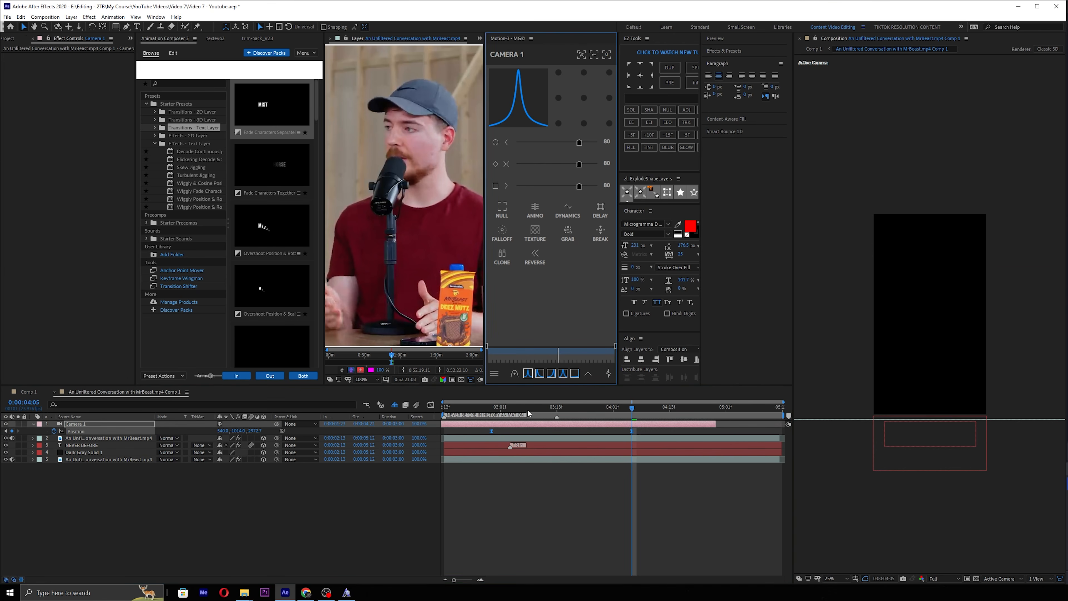
{"action": "left_click", "coordinate": [448, 407]}
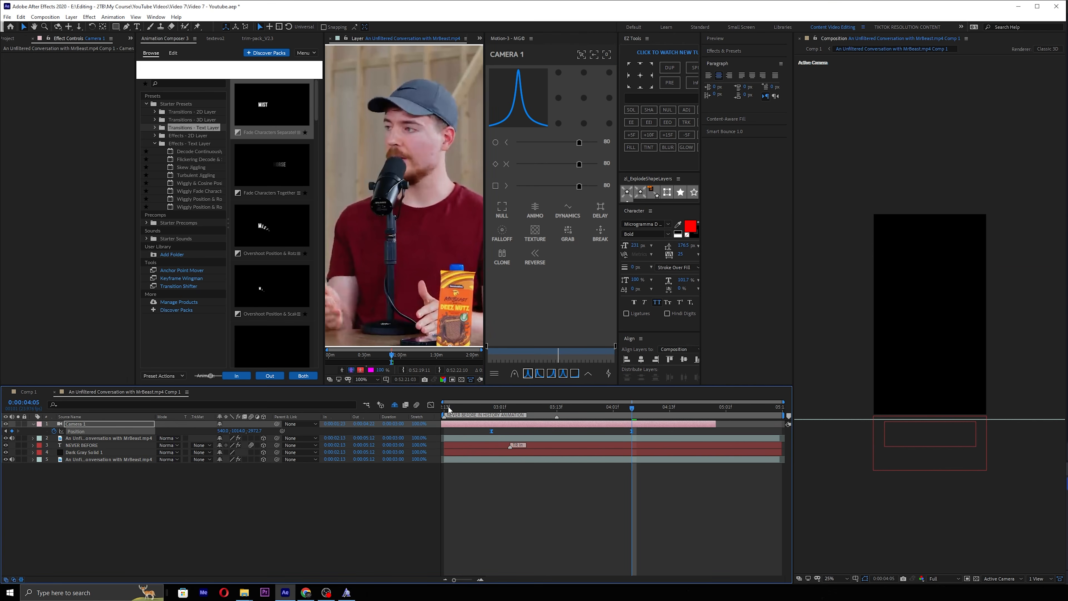
{"action": "left_click", "coordinate": [431, 405]}
{"action": "left_click_drag", "start_coordinate": [579, 409], "coordinate": [444, 404]}
{"action": "key", "text": "space"}
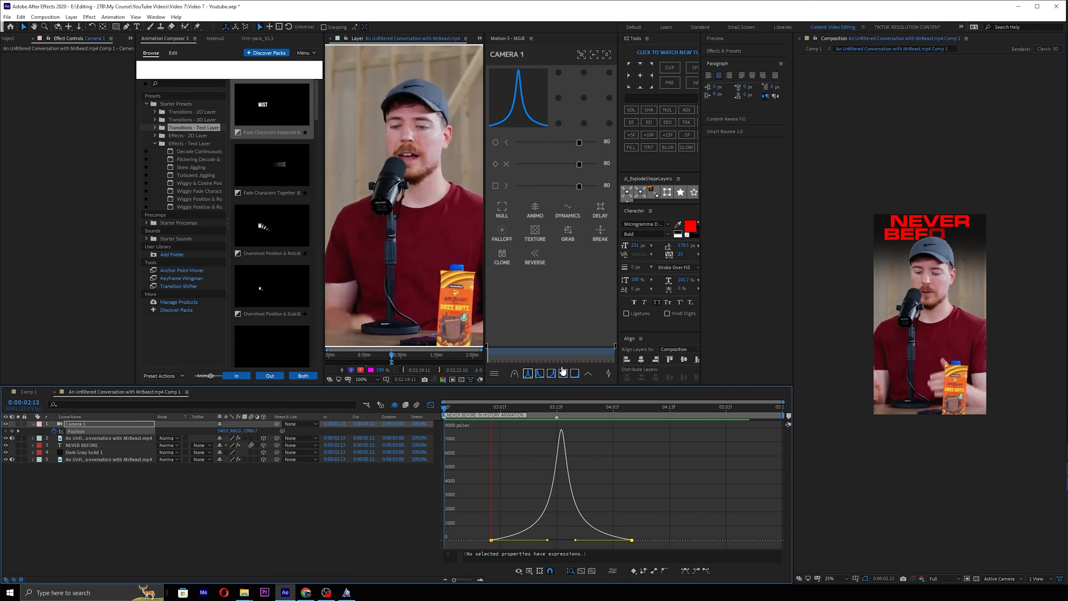
{"action": "left_click_drag", "start_coordinate": [522, 407], "coordinate": [529, 407]}
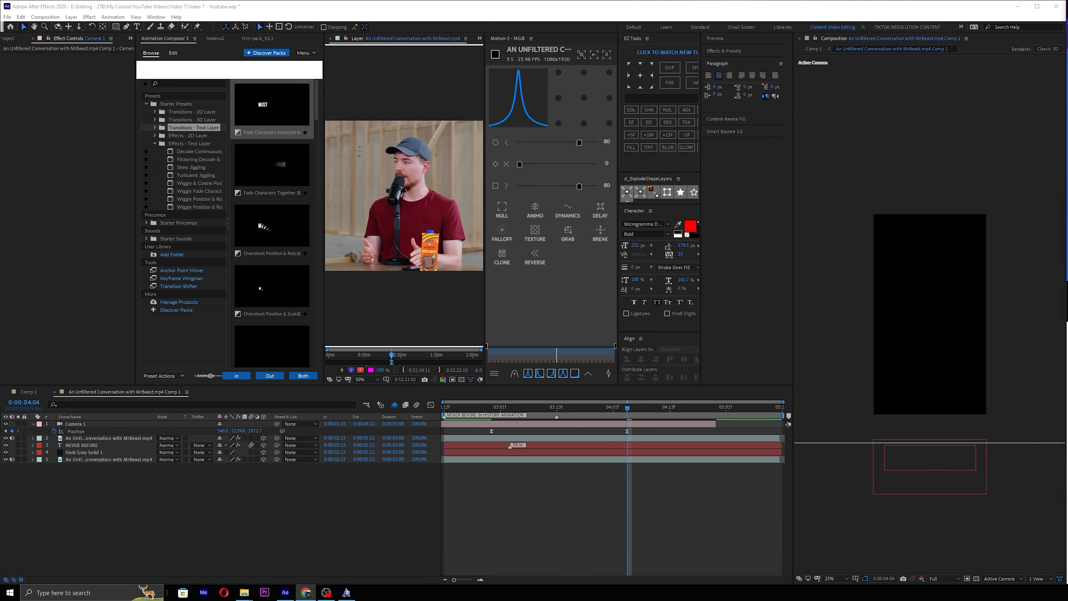
Import the 942-ai PSD clock file as a composition with editable layer styles.
{"action": "key", "text": "ctrl+i"}
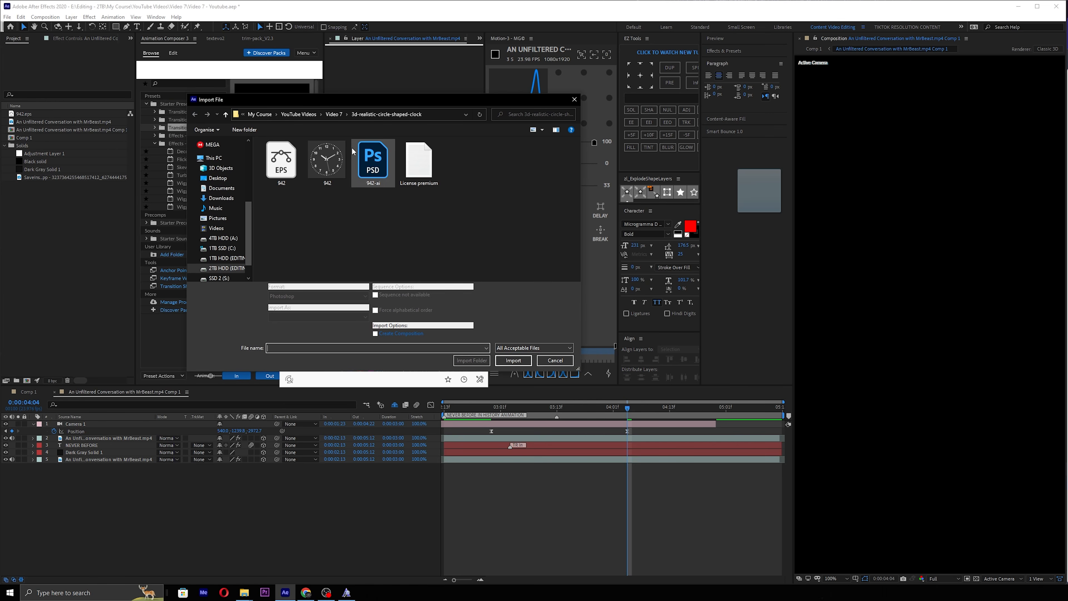
{"action": "double_click", "coordinate": [362, 170]}
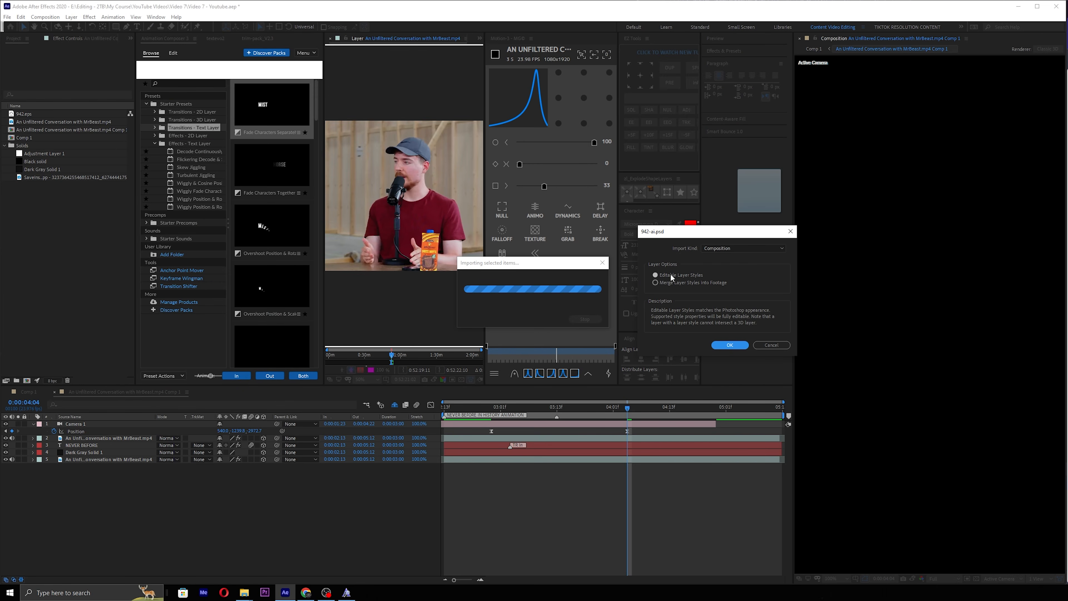
{"action": "left_click", "coordinate": [732, 345]}
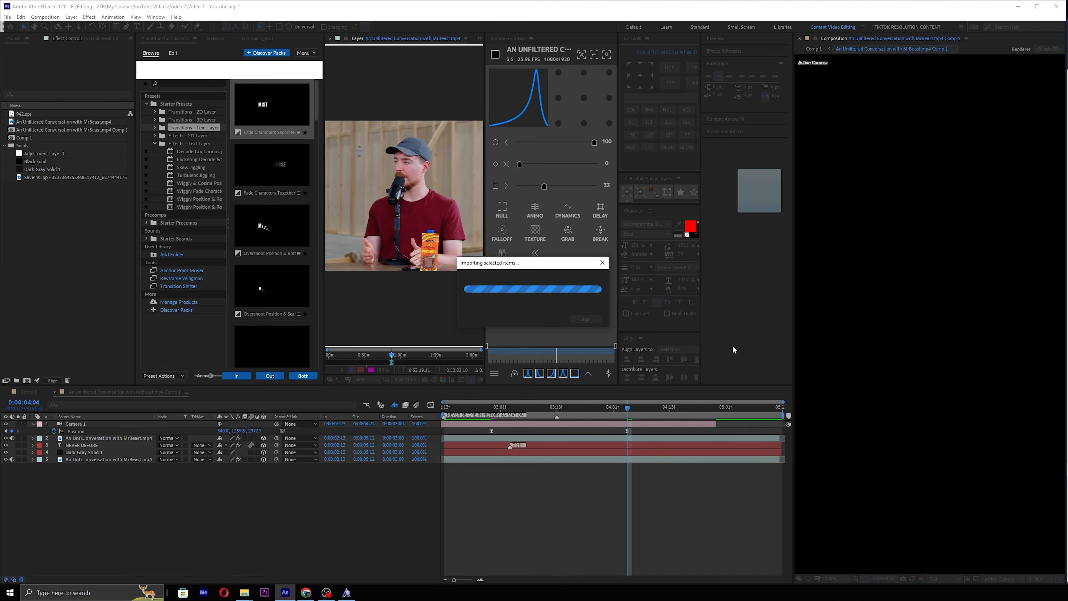
Place the 942-ai clock composition directly below the camera layer and scale it to 103% at 0:00:04:04.
{"action": "left_click", "coordinate": [539, 408]}
{"action": "scroll", "coordinate": [858, 299], "scroll_direction": "down", "scroll_amount": 1}
{"action": "left_click_drag", "start_coordinate": [539, 409], "coordinate": [623, 414]}
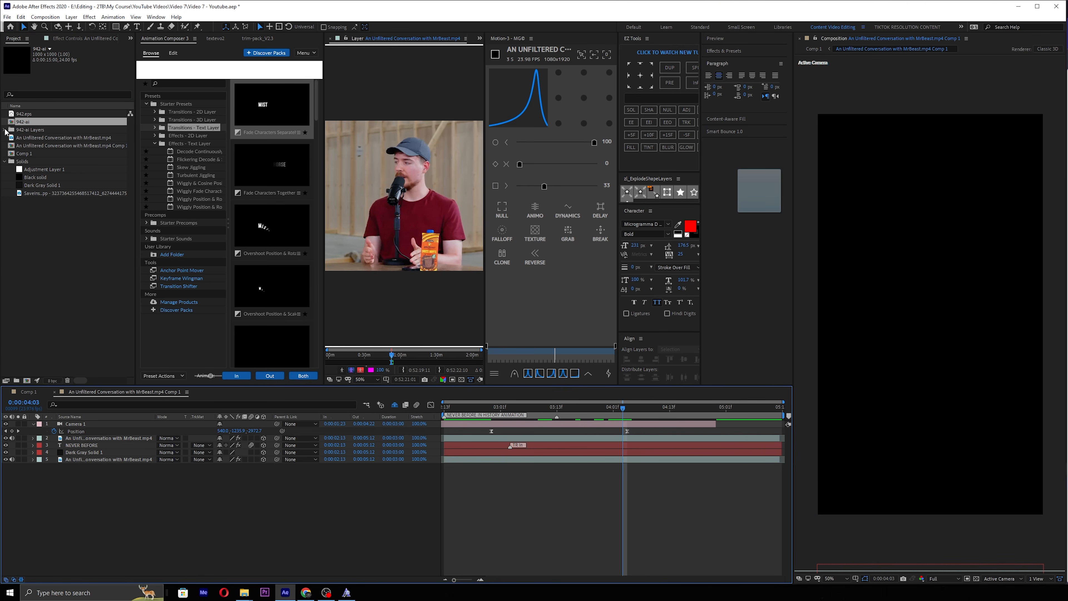
{"action": "left_click_drag", "start_coordinate": [21, 122], "coordinate": [84, 436]}
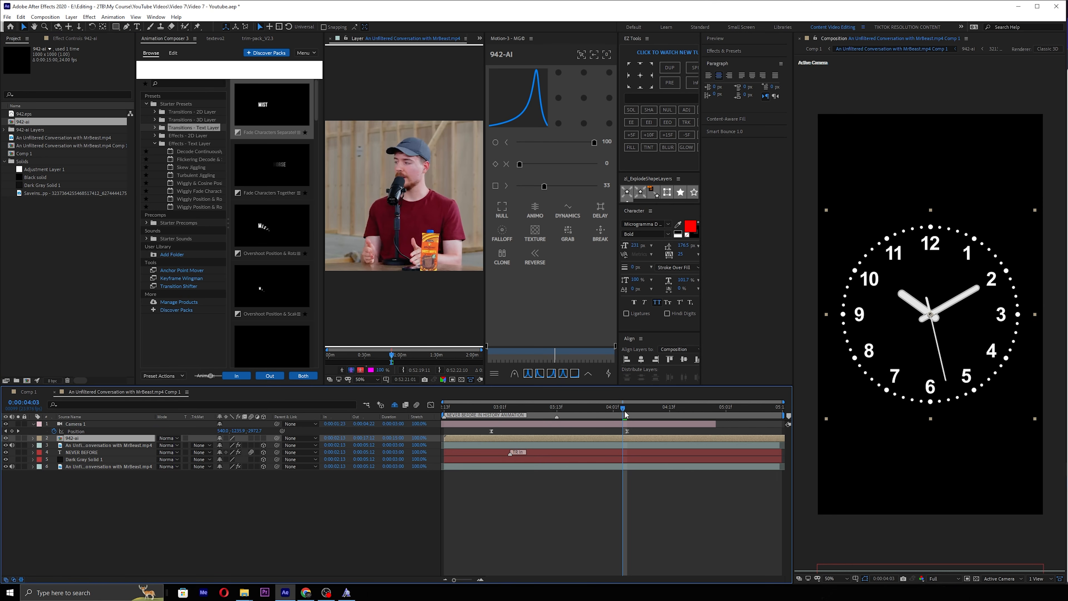
{"action": "left_click_drag", "start_coordinate": [625, 410], "coordinate": [627, 411]}
{"action": "key", "text": "s"}
{"action": "left_click_drag", "start_coordinate": [229, 445], "coordinate": [234, 444]}
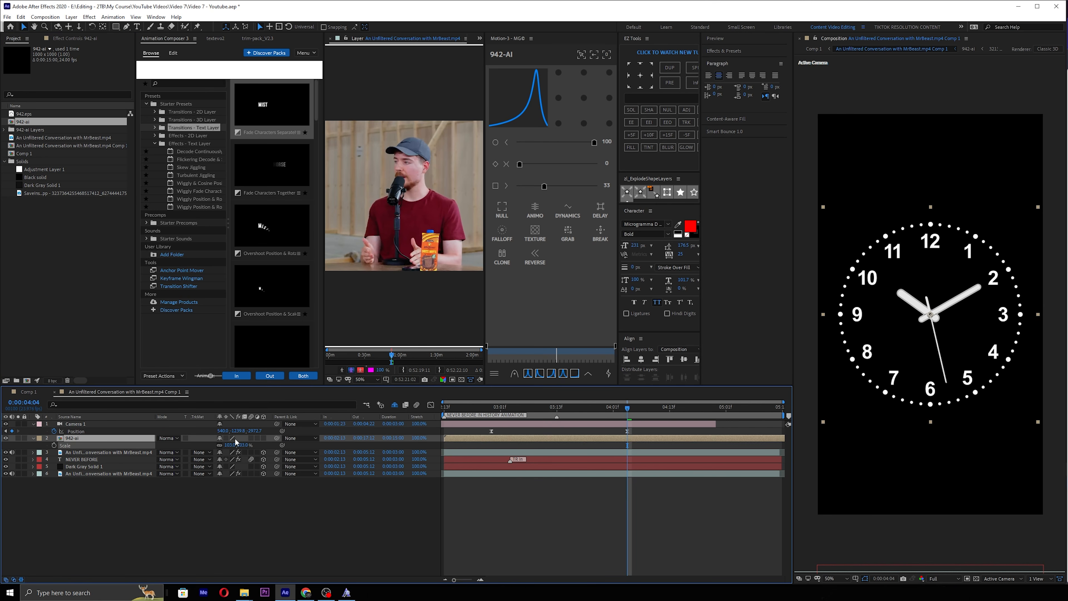
Add a HISTORY text layer centered in the frame over the clock and scale it to 70%.
{"action": "key", "text": "ctrl+t"}
{"action": "left_click", "coordinate": [872, 418]}
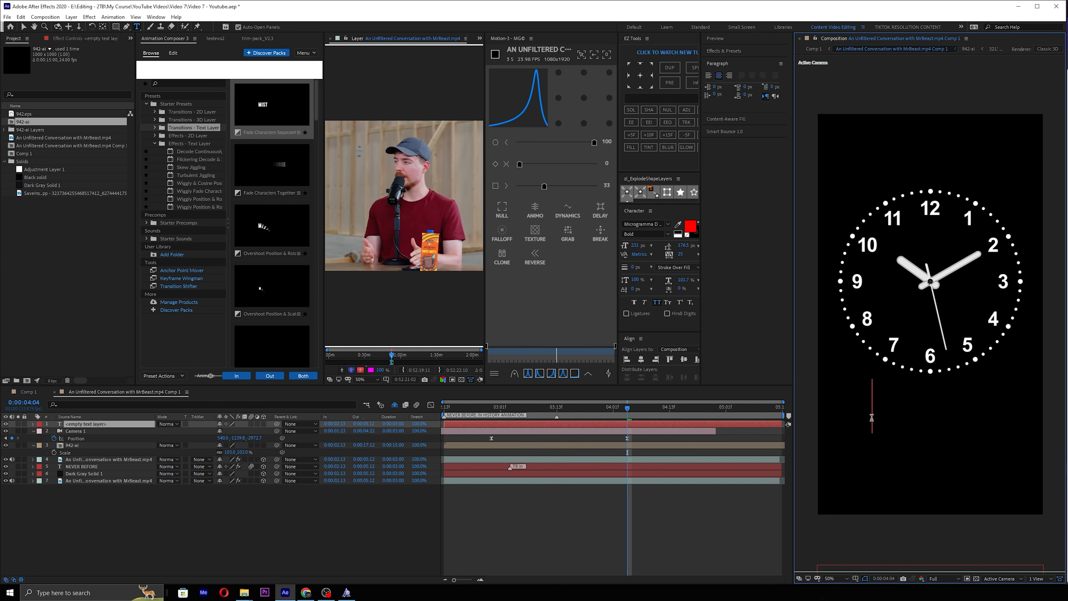
{"action": "type", "text": "HISTORY"}
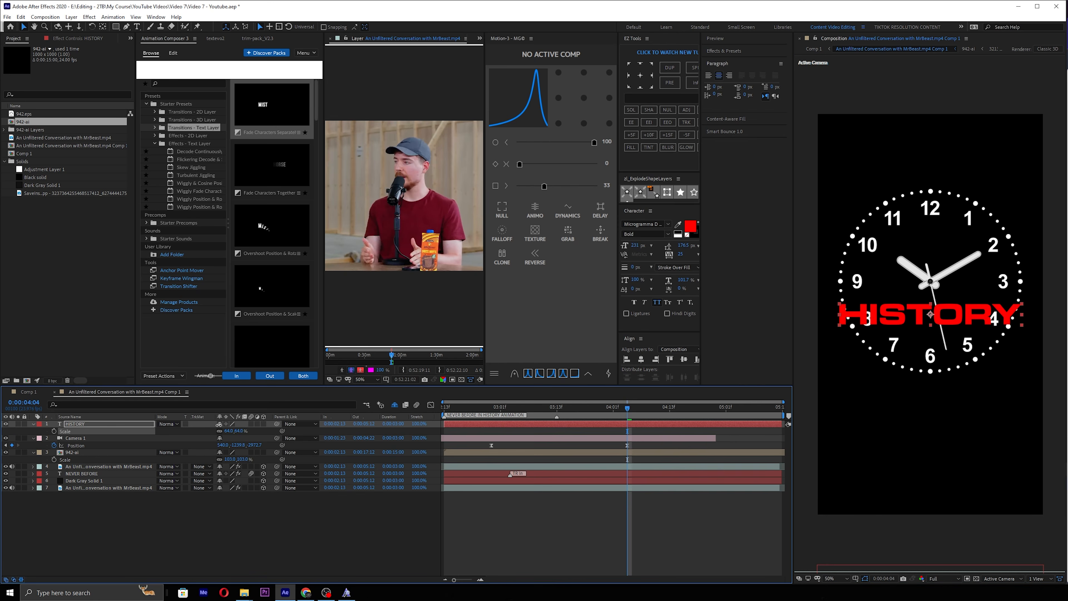
{"action": "left_click_drag", "start_coordinate": [219, 425], "coordinate": [221, 425]}
Set the HISTORY text in Integral CF Medium at 69% scale, with the clock above it at 67% scale.
{"action": "left_click", "coordinate": [647, 223]}
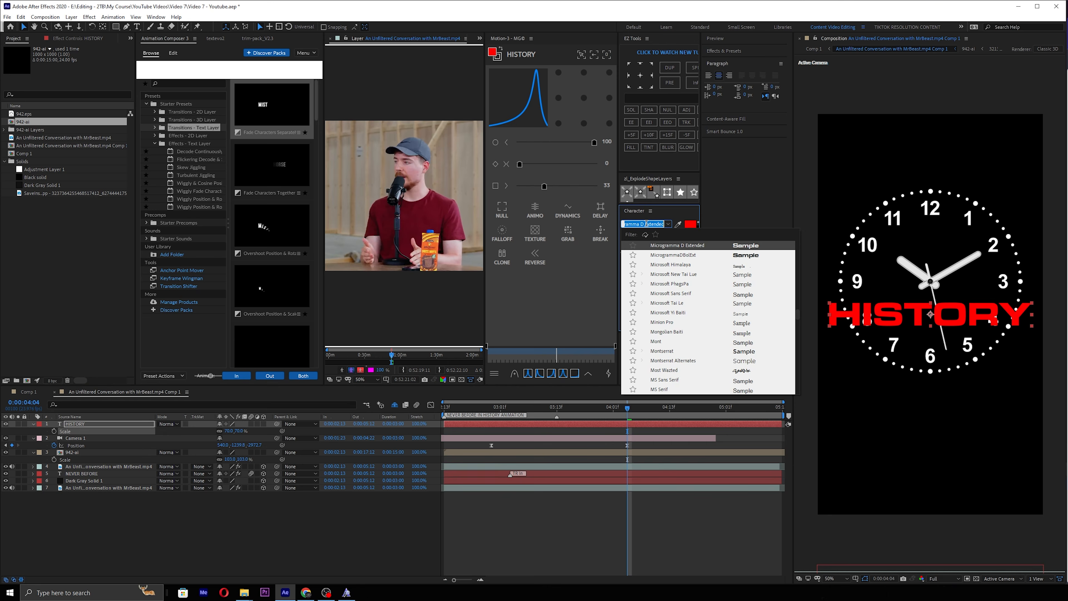
{"action": "type", "text": "inte"}
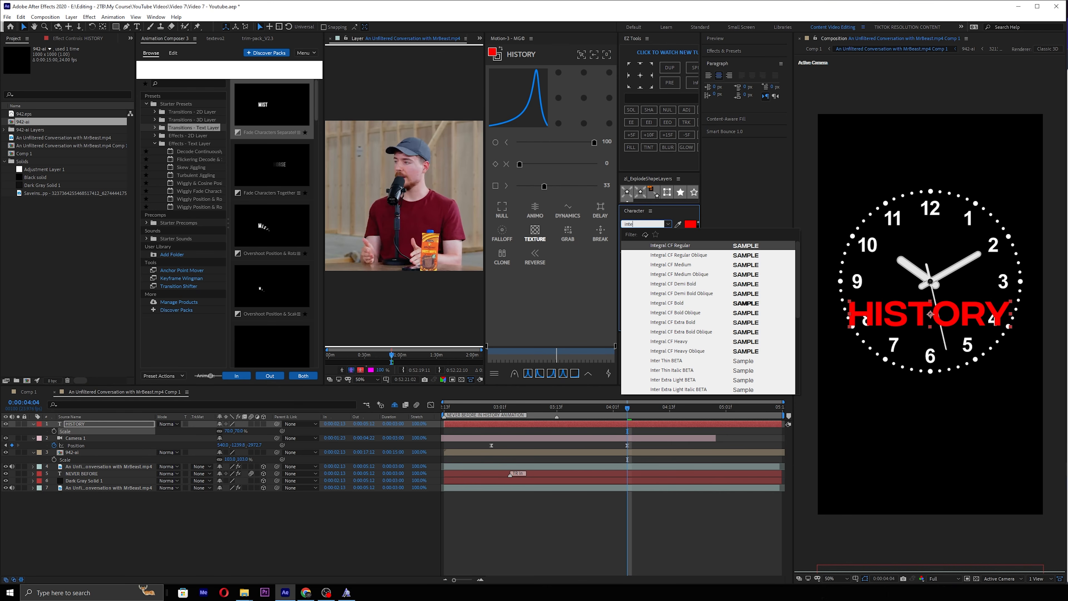
{"action": "left_click", "coordinate": [695, 323]}
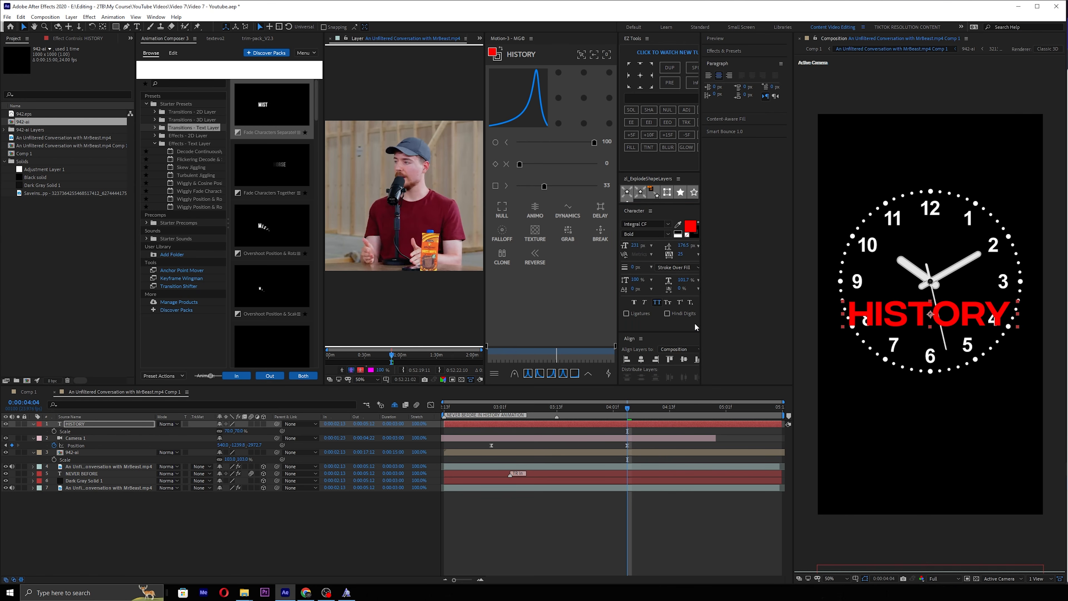
{"action": "left_click", "coordinate": [656, 234]}
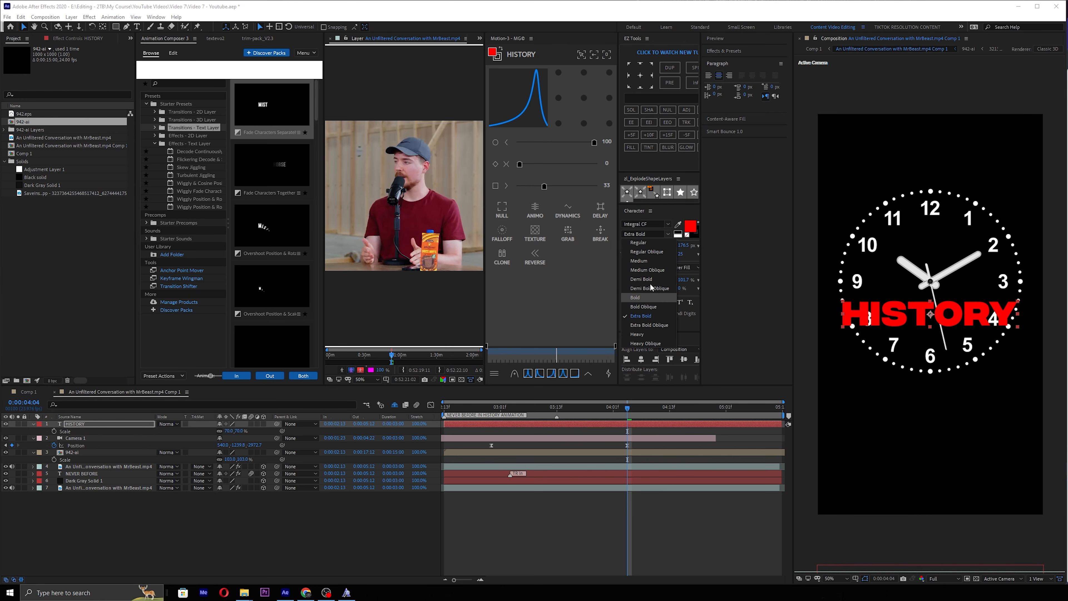
{"action": "left_click", "coordinate": [650, 260]}
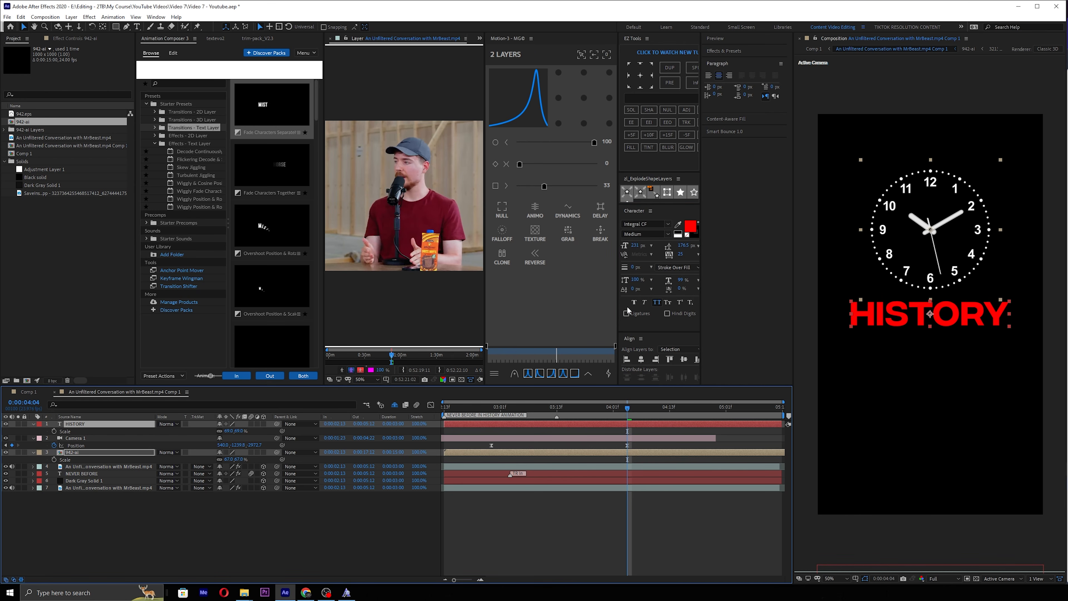
{"action": "left_click", "coordinate": [628, 545]}
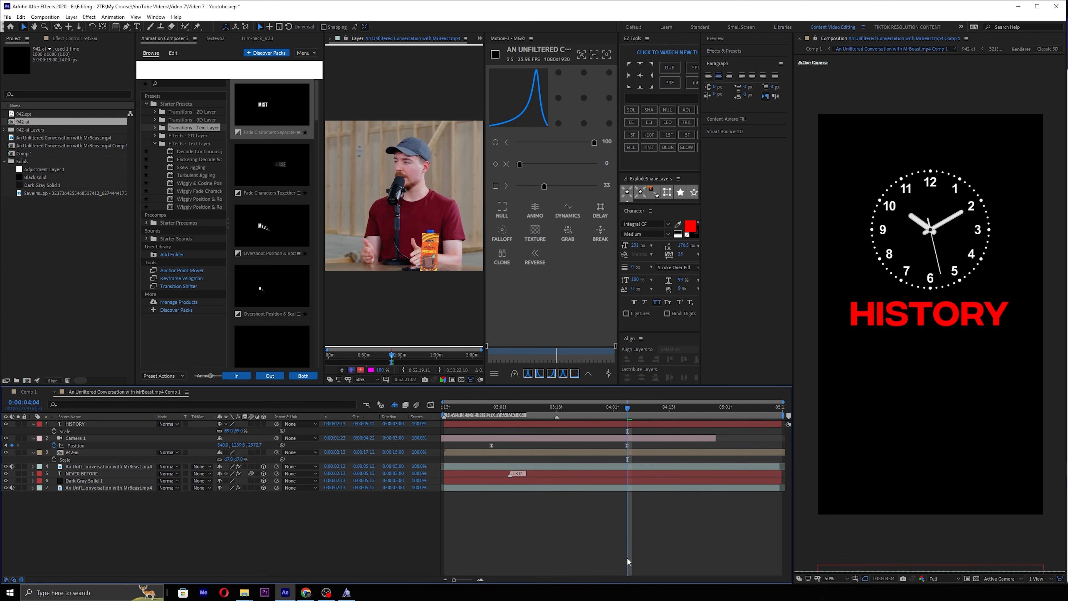
Add a null object and position it between the clock and the HISTORY text.
{"action": "right_click", "coordinate": [631, 528]}
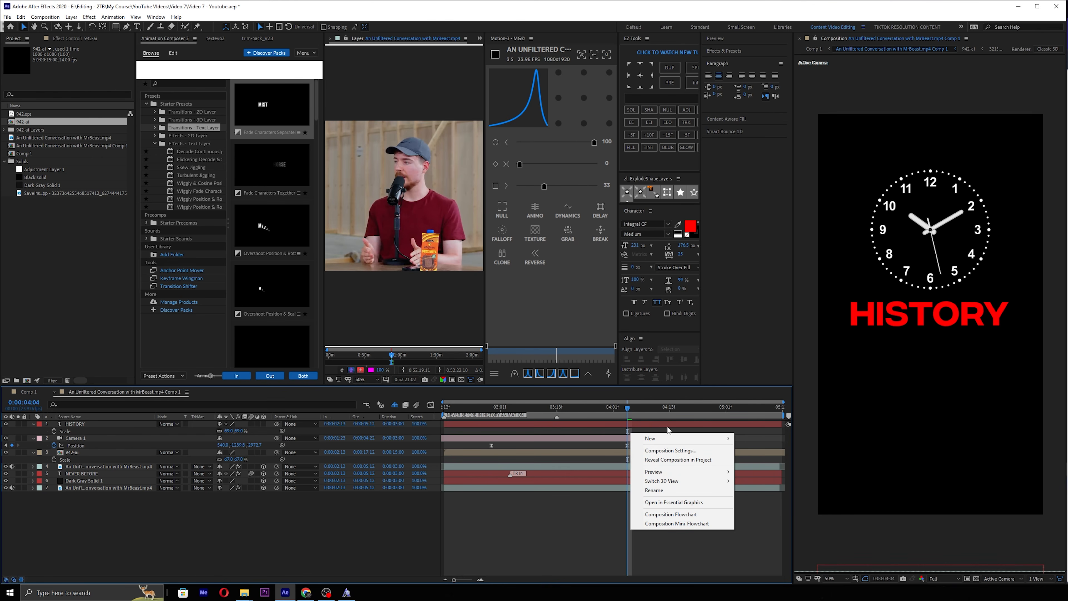
{"action": "mouse_move", "coordinate": [681, 438]}
{"action": "left_click", "coordinate": [759, 487]}
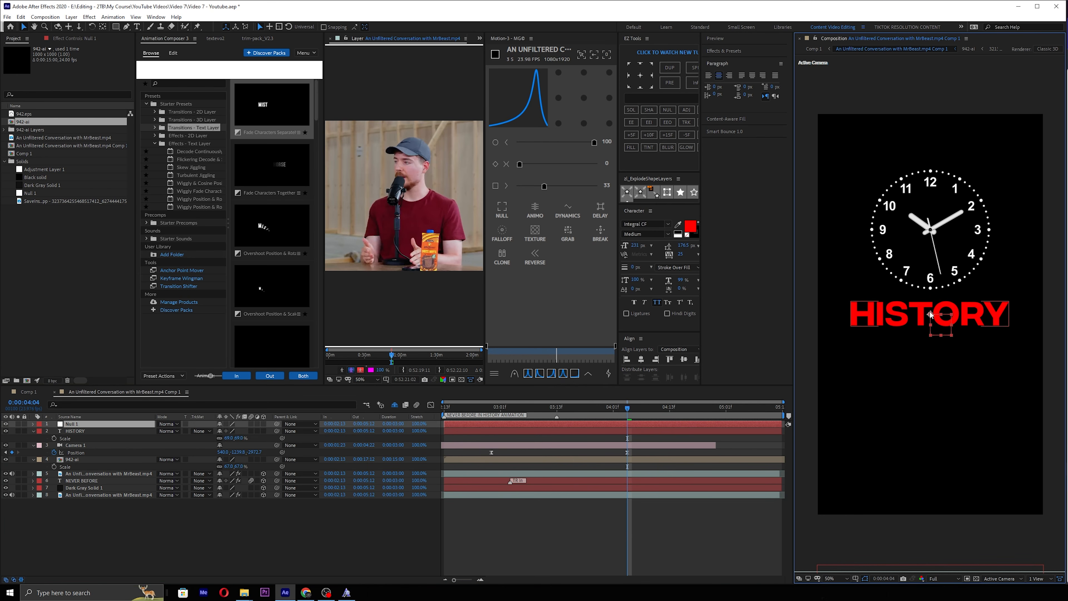
{"action": "left_click", "coordinate": [931, 303]}
{"action": "left_click_drag", "start_coordinate": [931, 302], "coordinate": [932, 300]}
{"action": "key", "text": "ctrl+z"}
{"action": "left_click", "coordinate": [101, 424]}
{"action": "key", "text": "p"}
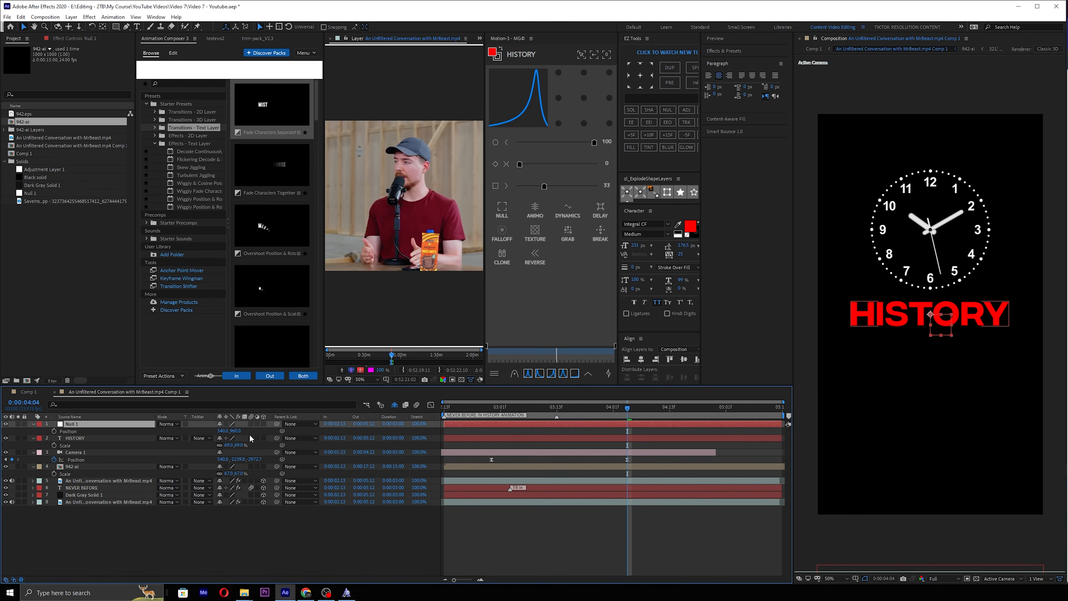
{"action": "left_click_drag", "start_coordinate": [237, 431], "coordinate": [191, 439]}
Parent the HISTORY and 942-ai layers to Null 1 and shift the null downward to centre both in the frame.
{"action": "left_click", "coordinate": [89, 438]}
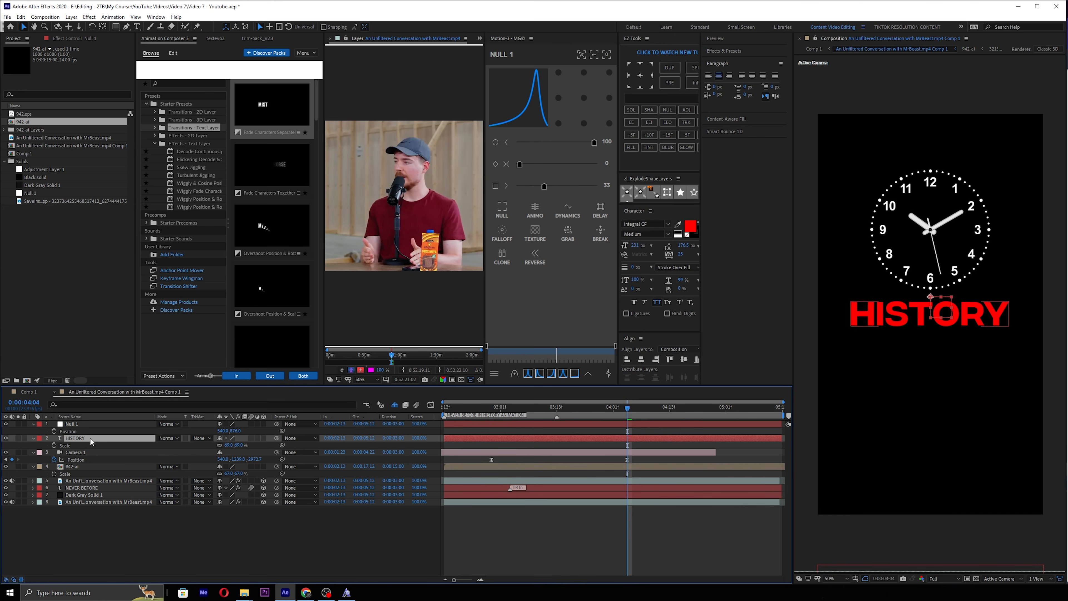
{"action": "left_click", "coordinate": [87, 452], "text": "ctrl"}
{"action": "left_click", "coordinate": [105, 452], "text": "ctrl"}
{"action": "left_click", "coordinate": [91, 467], "text": "ctrl"}
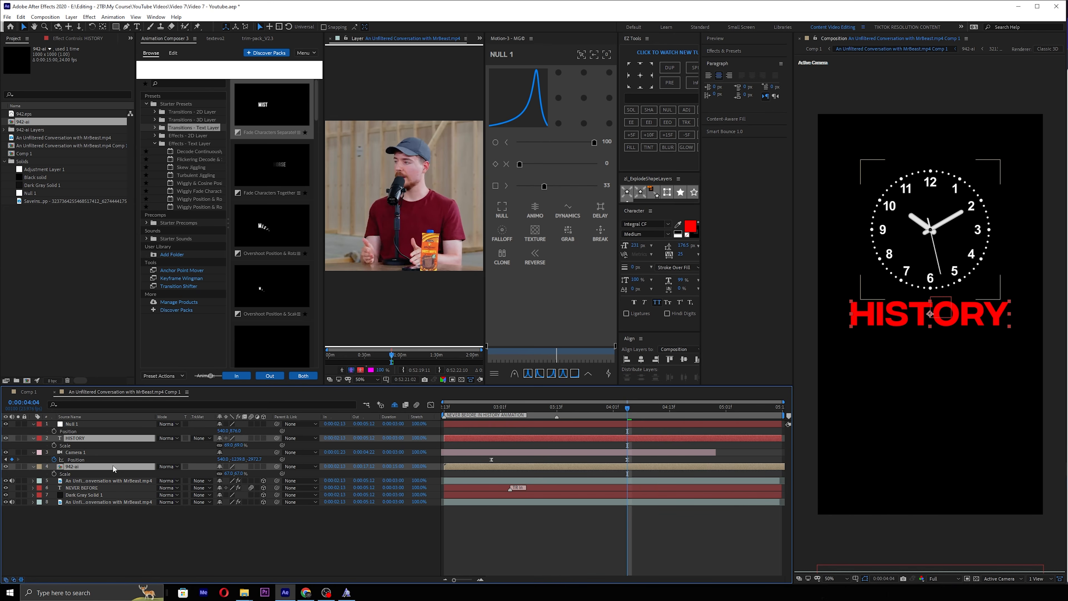
{"action": "left_click_drag", "start_coordinate": [276, 438], "coordinate": [88, 425]}
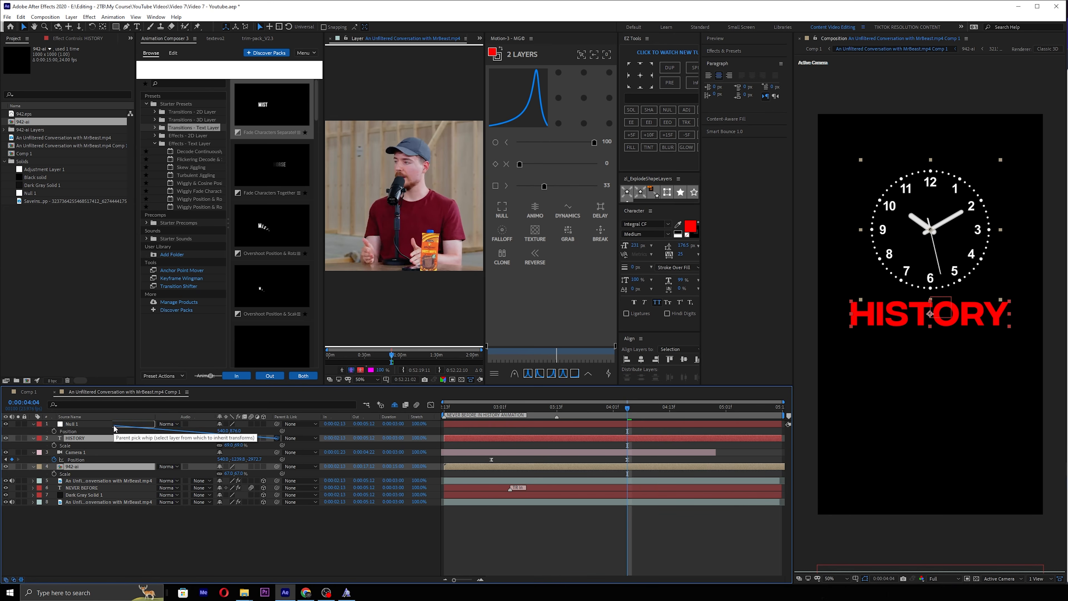
{"action": "left_click", "coordinate": [88, 425]}
{"action": "left_click", "coordinate": [684, 360]}
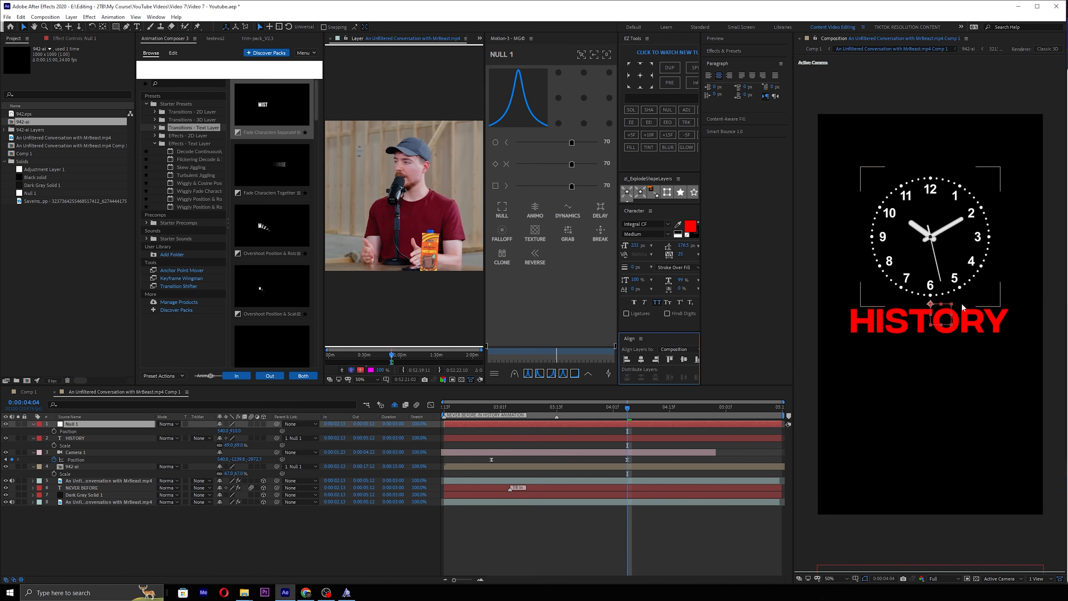
{"action": "left_click_drag", "start_coordinate": [927, 311], "coordinate": [928, 343]}
Place the 942-ai layer above the camera layer and make Null 1, HISTORY and 942-ai 3D layers.
{"action": "left_click_drag", "start_coordinate": [101, 466], "coordinate": [90, 450]}
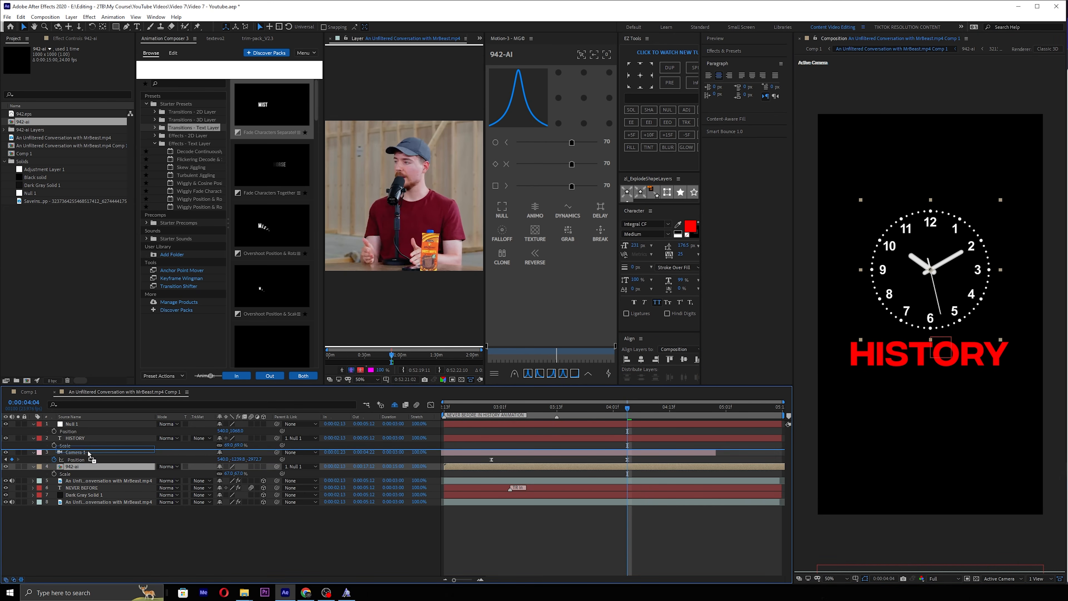
{"action": "left_click", "coordinate": [264, 425], "text": "shift"}
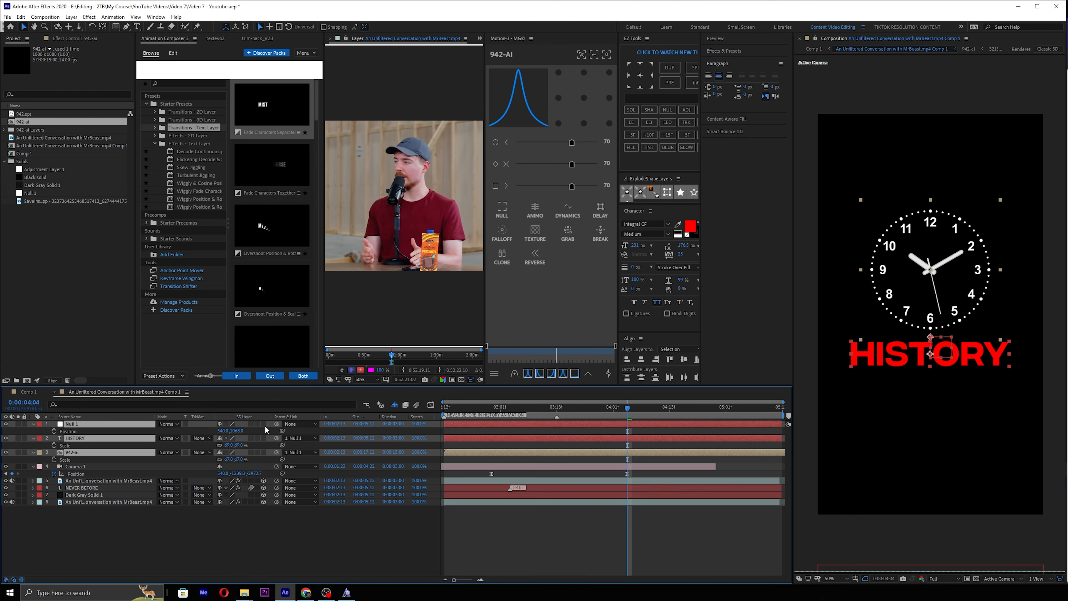
{"action": "left_click", "coordinate": [264, 424]}
Raise Null 1's Y position until the clock and HISTORY sit in the camera view, and collapse all layer properties.
{"action": "scroll", "coordinate": [958, 386], "scroll_direction": "down", "scroll_amount": 4}
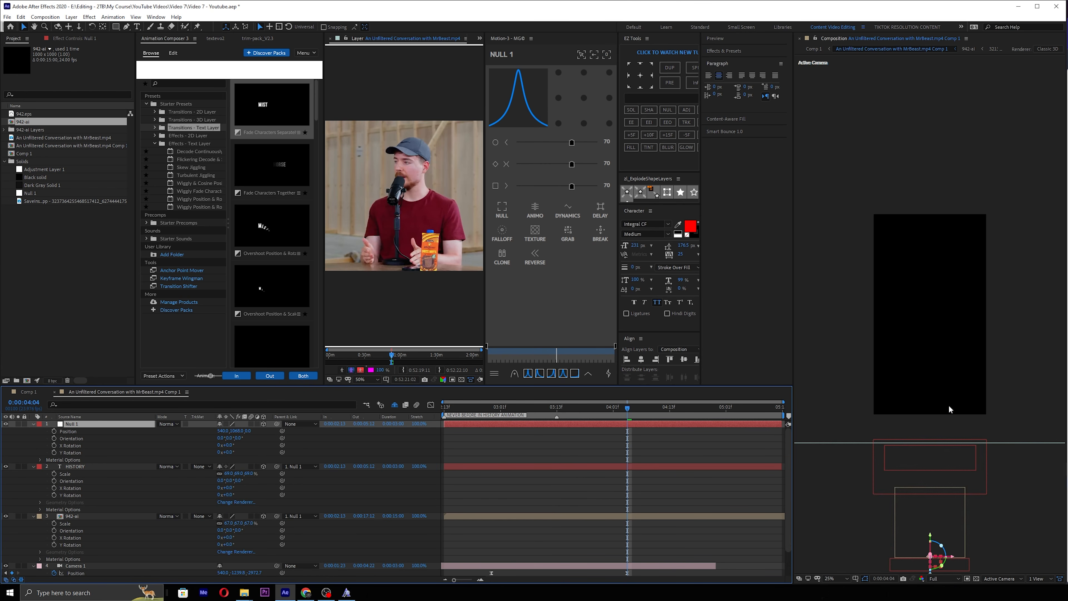
{"action": "key", "text": "u"}
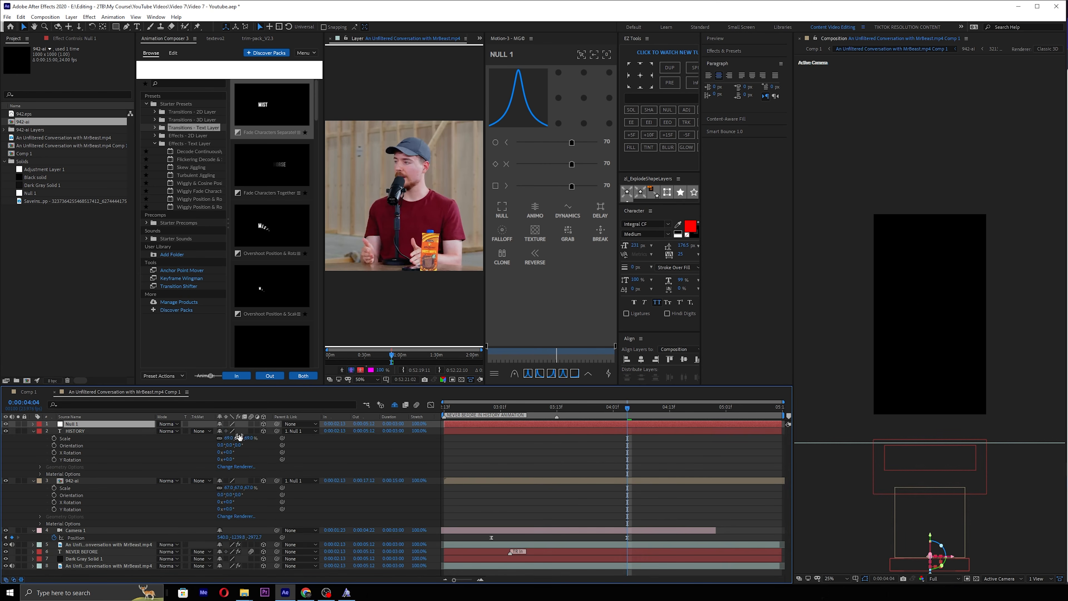
{"action": "key", "text": "p"}
{"action": "left_click_drag", "start_coordinate": [239, 432], "coordinate": [161, 436]}
{"action": "key", "text": "ctrl+a"}
{"action": "key", "text": "u"}
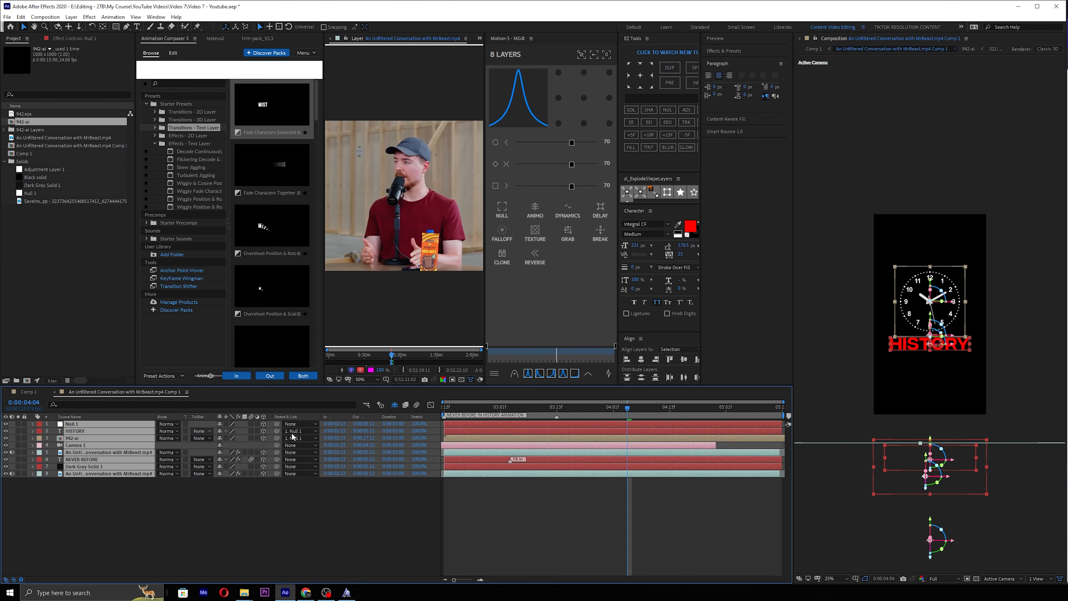
Preview the camera move up to the clock from about 0:00:02:22.
{"action": "left_click", "coordinate": [362, 510]}
{"action": "left_click_drag", "start_coordinate": [628, 409], "coordinate": [487, 399]}
{"action": "key", "text": "space"}
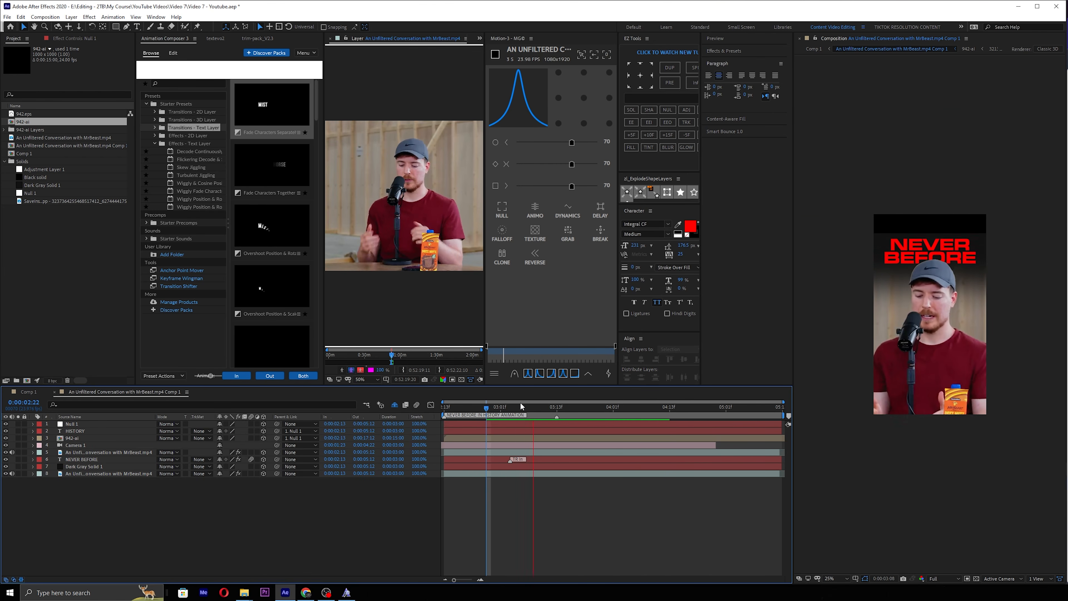
Raise the camera's end position at 0:00:04:04 to about -1551.8 in Y.
{"action": "left_click", "coordinate": [180, 446]}
{"action": "key", "text": "p"}
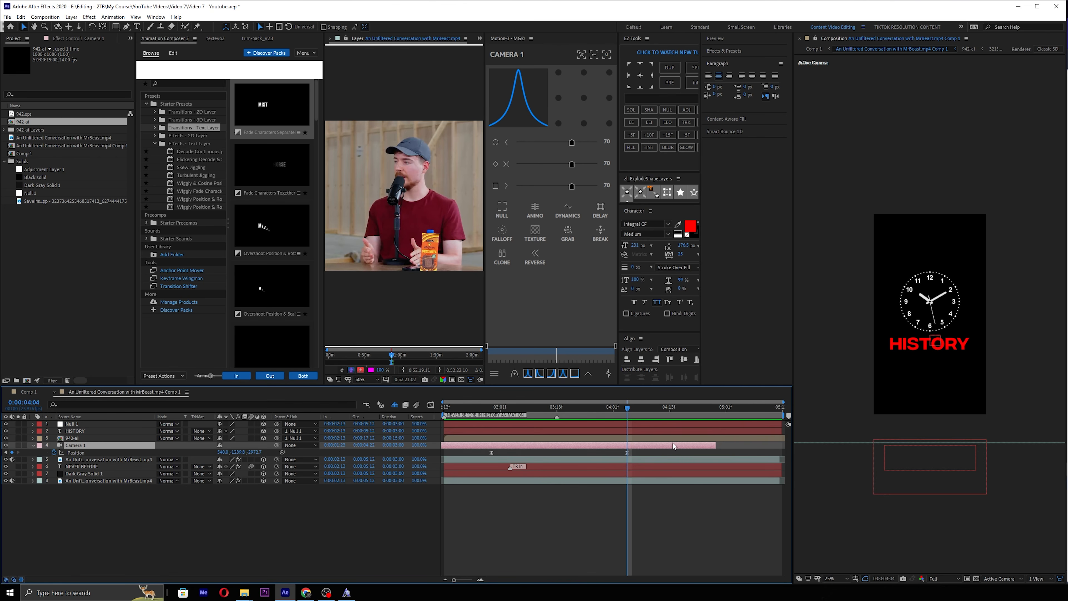
{"action": "left_click_drag", "start_coordinate": [239, 452], "coordinate": [107, 454]}
Raise Null 1's Y position so the clock and HISTORY are centred in the camera view again.
{"action": "left_click", "coordinate": [96, 431]}
{"action": "left_click", "coordinate": [84, 424]}
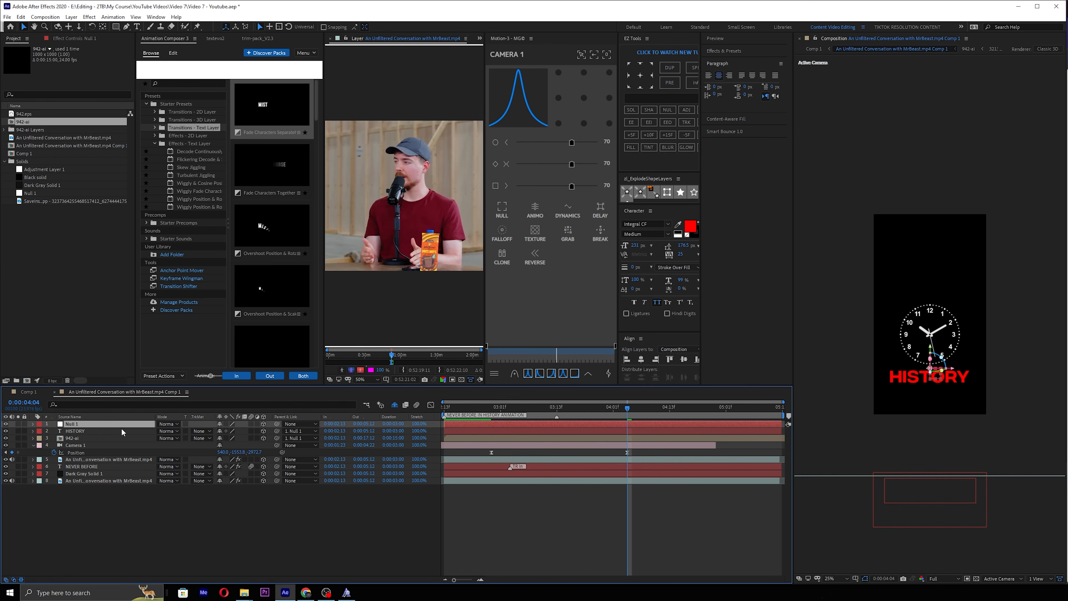
{"action": "key", "text": "p"}
{"action": "left_click_drag", "start_coordinate": [240, 431], "coordinate": [92, 431]}
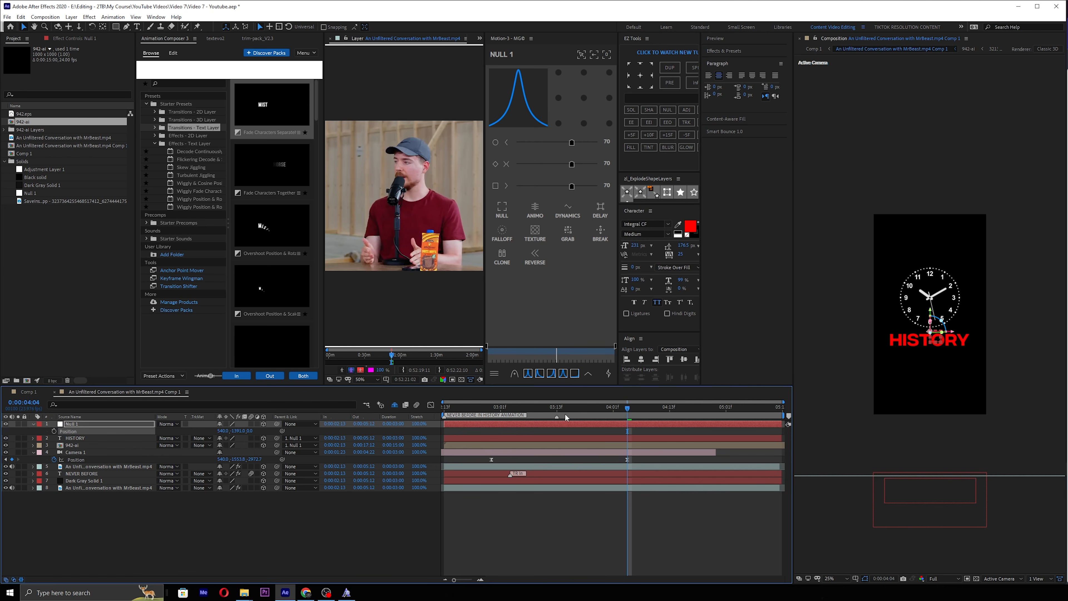
{"action": "left_click", "coordinate": [692, 510]}
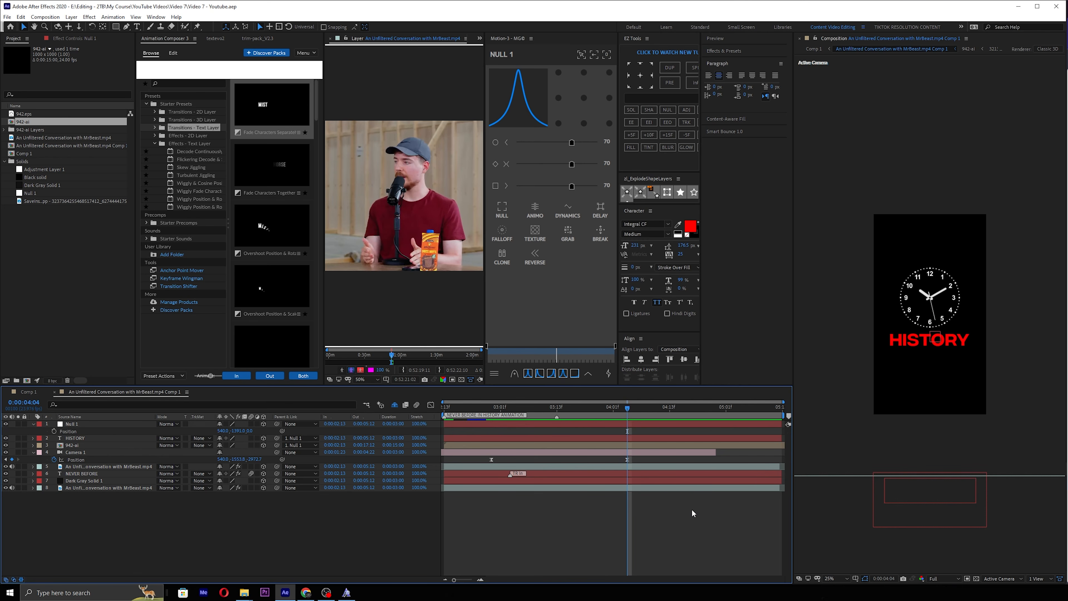
Collapse the layer properties and add a composition marker at 0:00:04:00 with the comment KEYFRAME OVERLAPPING.
{"action": "key", "text": "ctrl+a"}
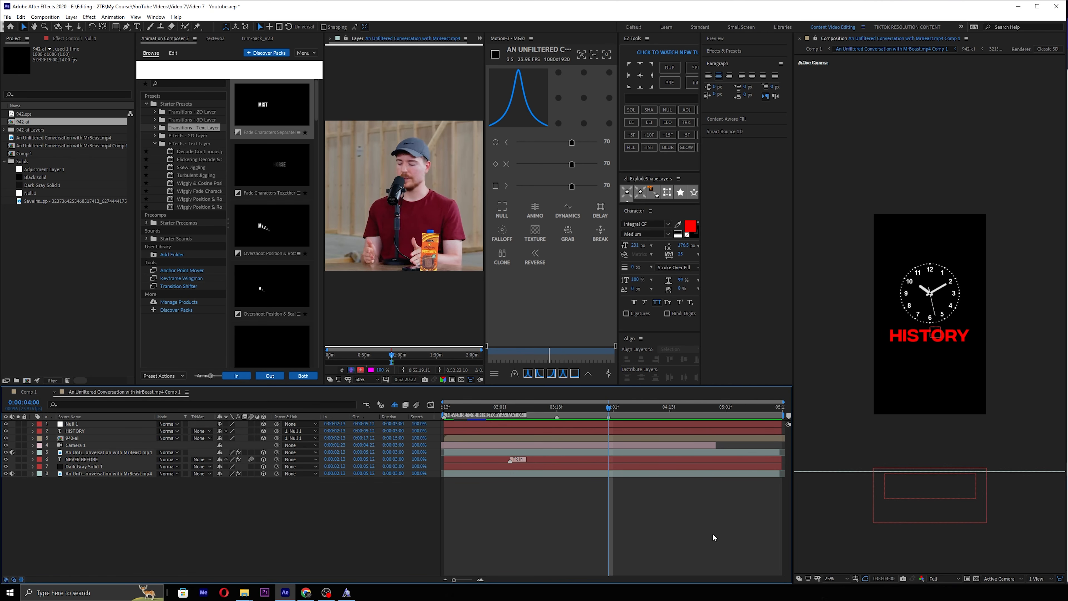
{"action": "double_click", "coordinate": [609, 415]}
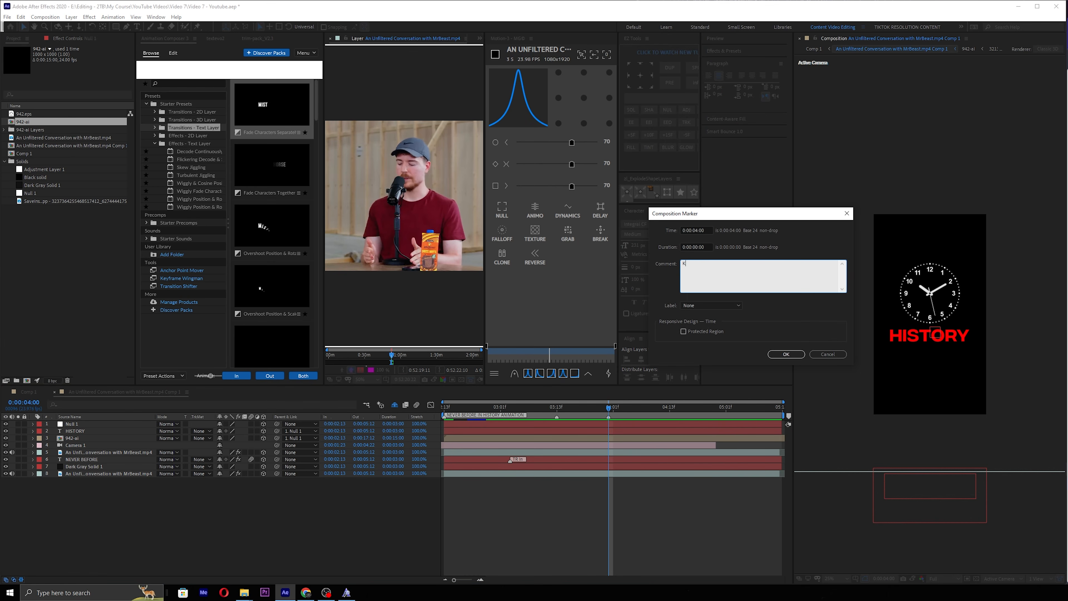
{"action": "type", "text": "KEYFRAME OVERLAPPING"}
{"action": "left_click", "coordinate": [786, 356]}
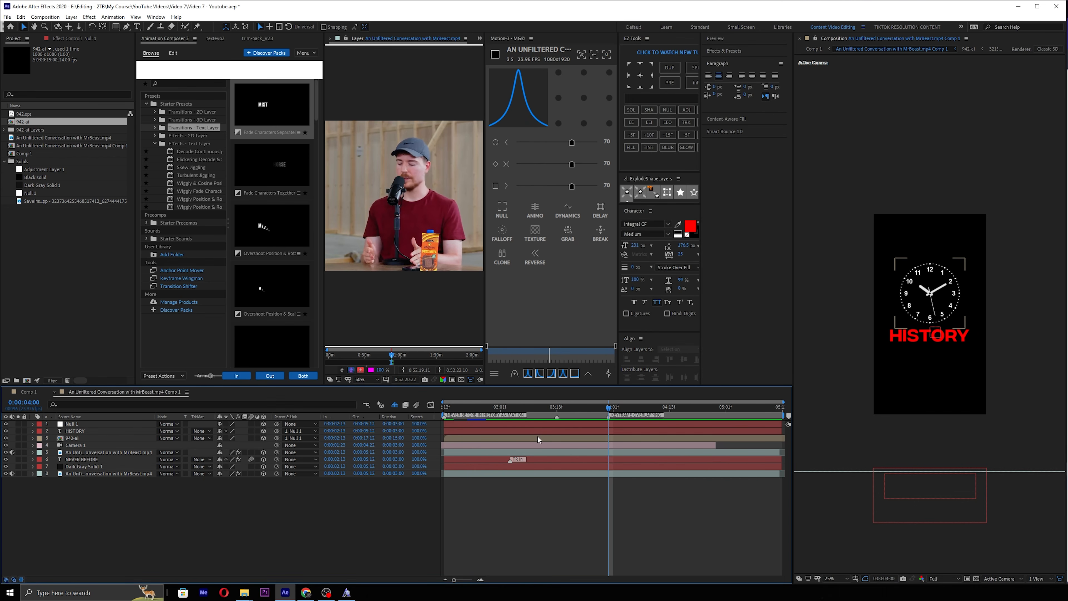
Reveal the camera's Position keyframes and examine the end keyframe near the KEYFRAME OVERLAPPING marker.
{"action": "left_click", "coordinate": [552, 446]}
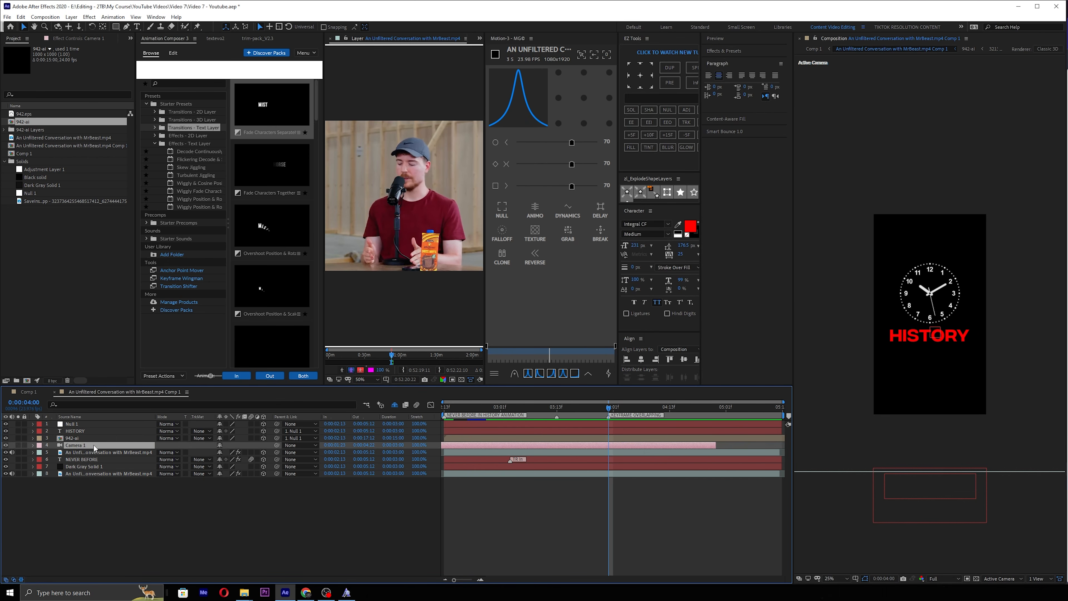
{"action": "key", "text": "p"}
{"action": "left_click", "coordinate": [627, 453]}
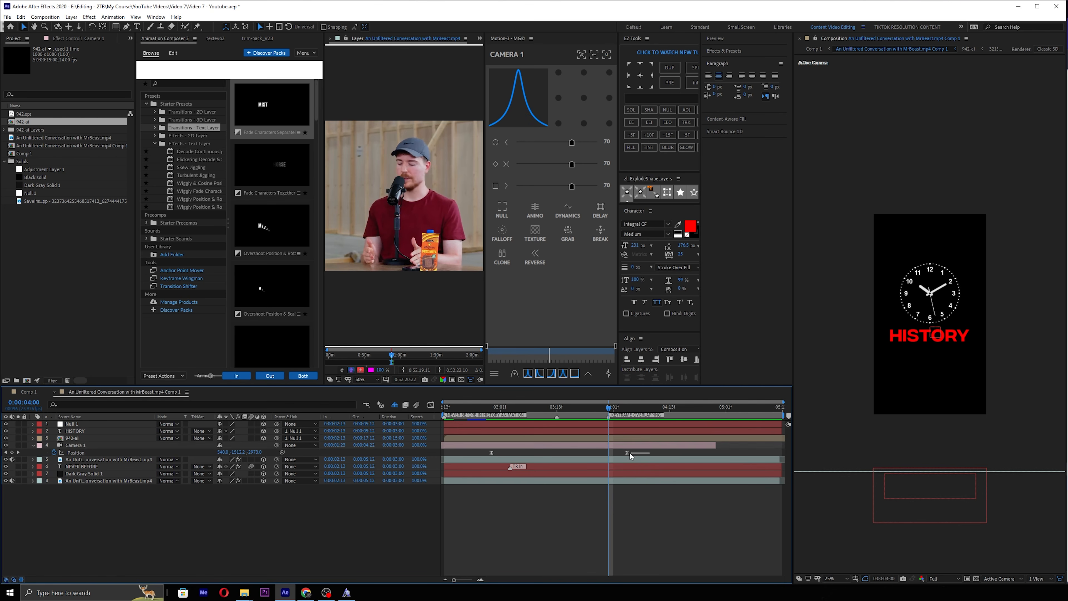
{"action": "left_click", "coordinate": [622, 445]}
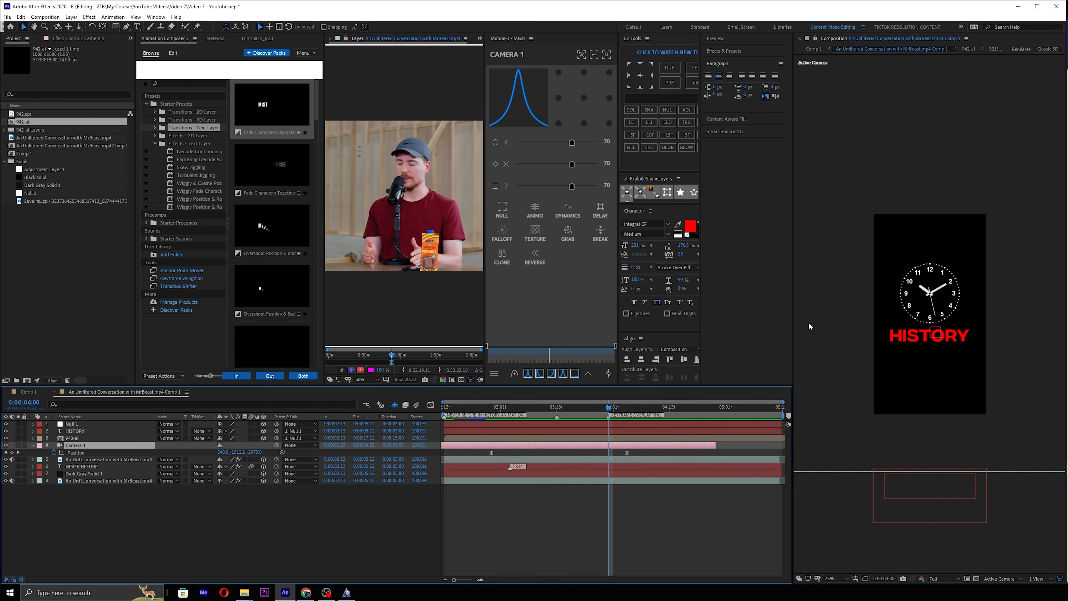
{"action": "key", "text": "ctrl+shift+a"}
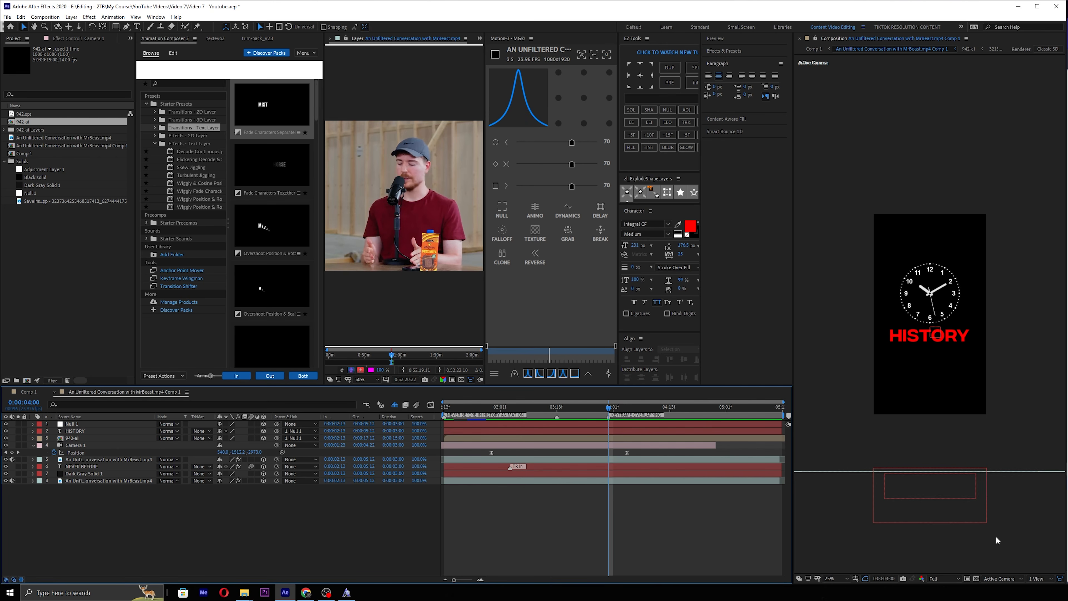
Add mouse cursor png.png as the top layer and apply a Fill effect coloured white (FFFFFF).
{"action": "key", "text": "ctrl+space"}
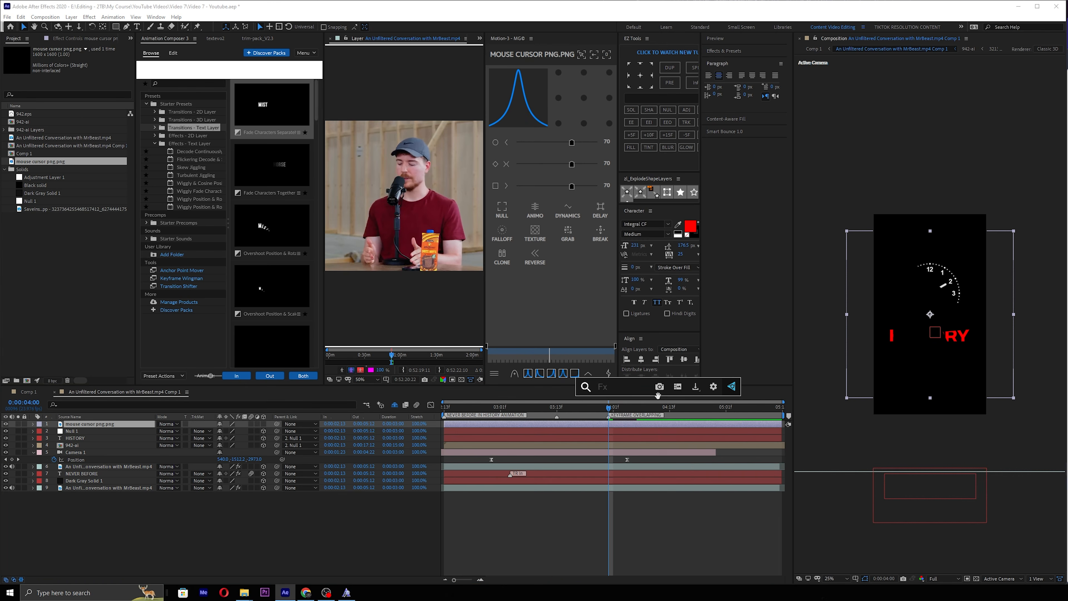
{"action": "type", "text": "fill"}
{"action": "key", "text": "Return"}
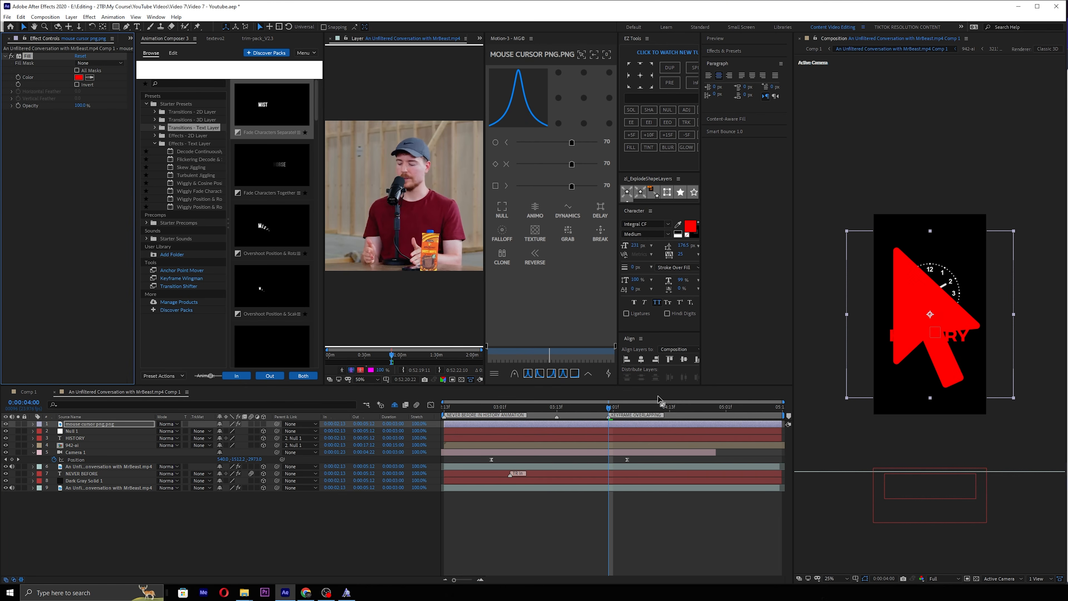
{"action": "left_click", "coordinate": [79, 77]}
{"action": "left_click_drag", "start_coordinate": [475, 334], "coordinate": [413, 289]}
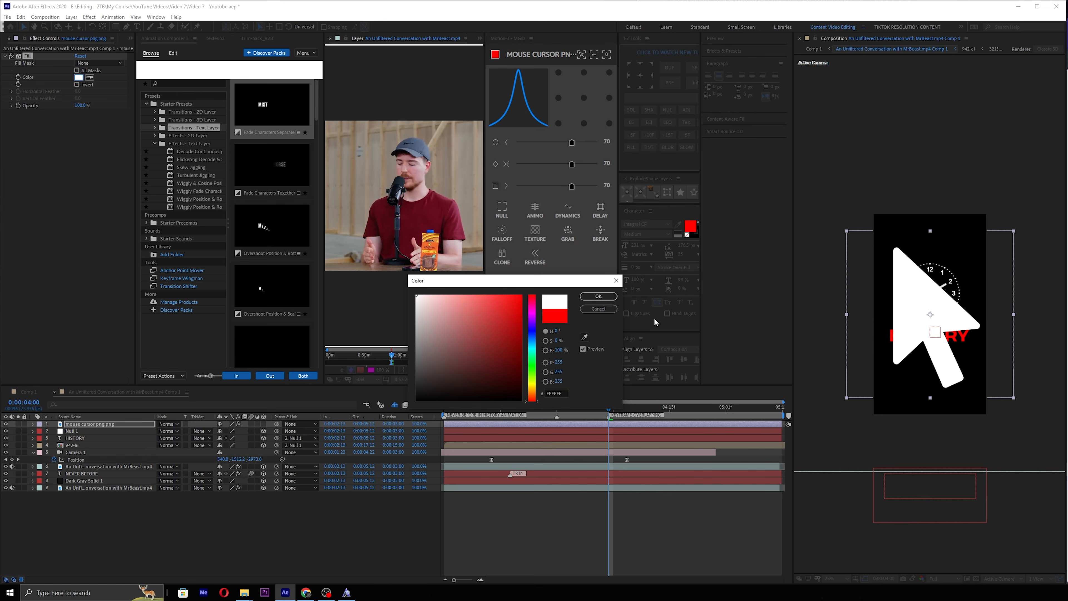
{"action": "left_click", "coordinate": [599, 299]}
Scale the mouse cursor layer to 24.5%, place it below the HISTORY text and make it 3D.
{"action": "key", "text": "s"}
{"action": "left_click_drag", "start_coordinate": [227, 431], "coordinate": [201, 431]}
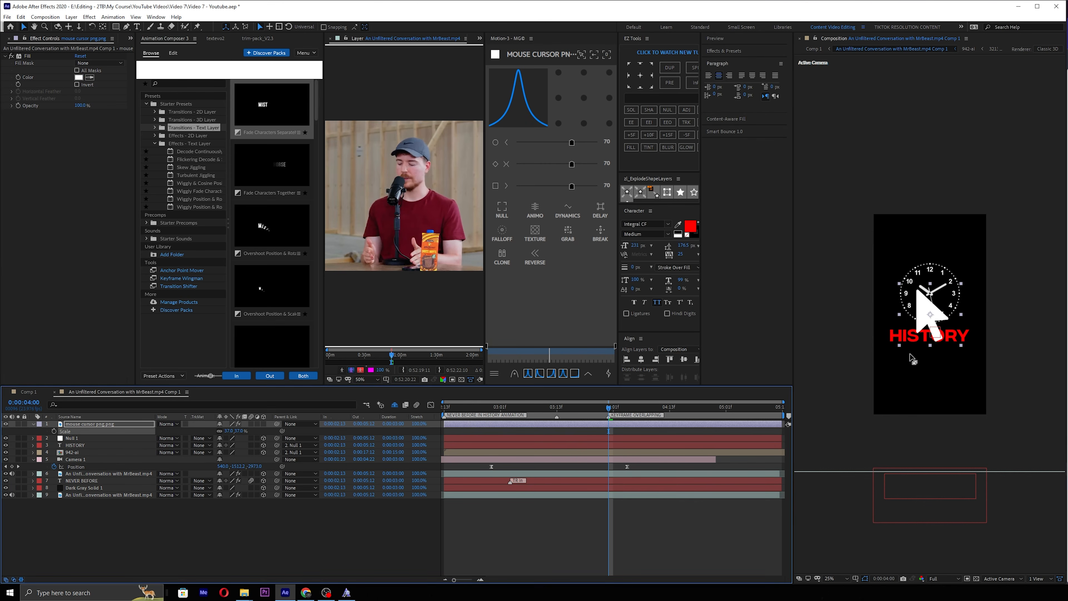
{"action": "left_click_drag", "start_coordinate": [926, 318], "coordinate": [927, 378]}
{"action": "left_click_drag", "start_coordinate": [227, 431], "coordinate": [222, 431]}
{"action": "left_click", "coordinate": [263, 424]}
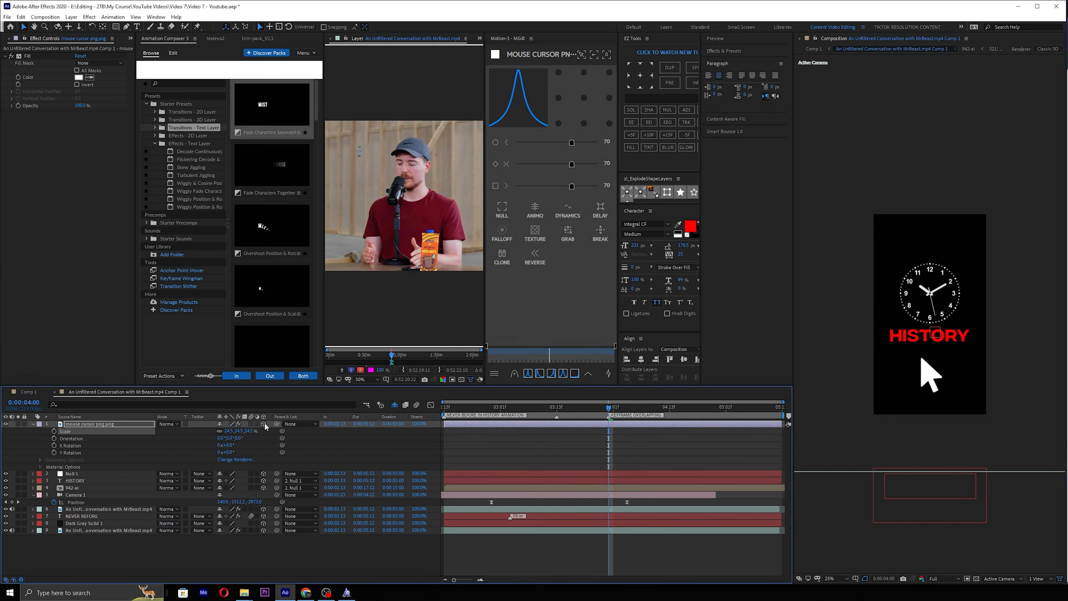
Set the mouse cursor layer's Z position to 0, scale it to about 19.5%, and go to 0:00:04:04.
{"action": "key", "text": "p"}
{"action": "left_click", "coordinate": [250, 431]}
{"action": "type", "text": "0"}
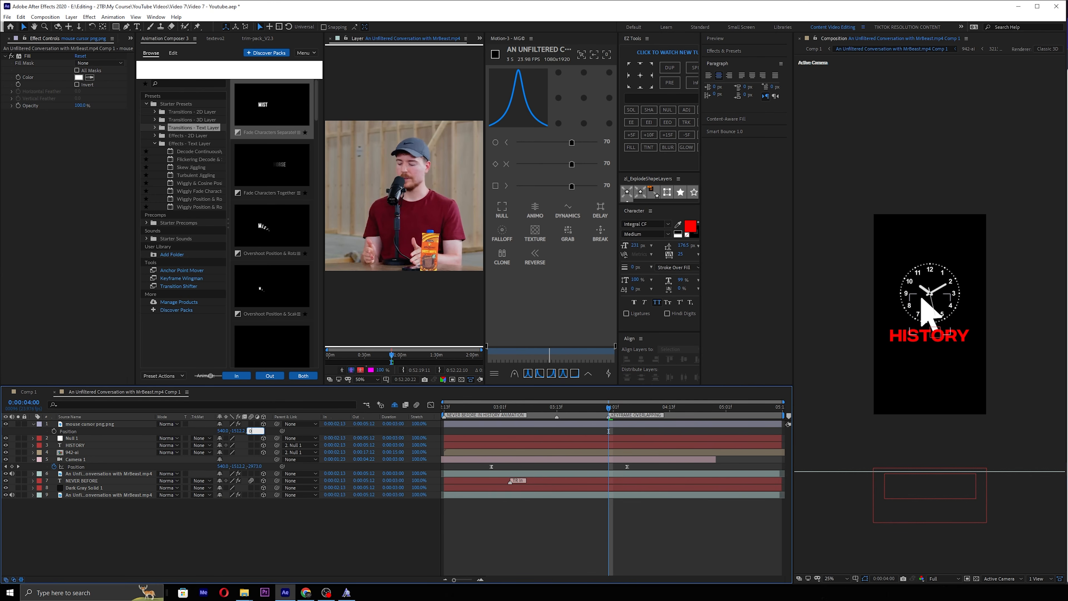
{"action": "key", "text": "Return"}
{"action": "key", "text": "s"}
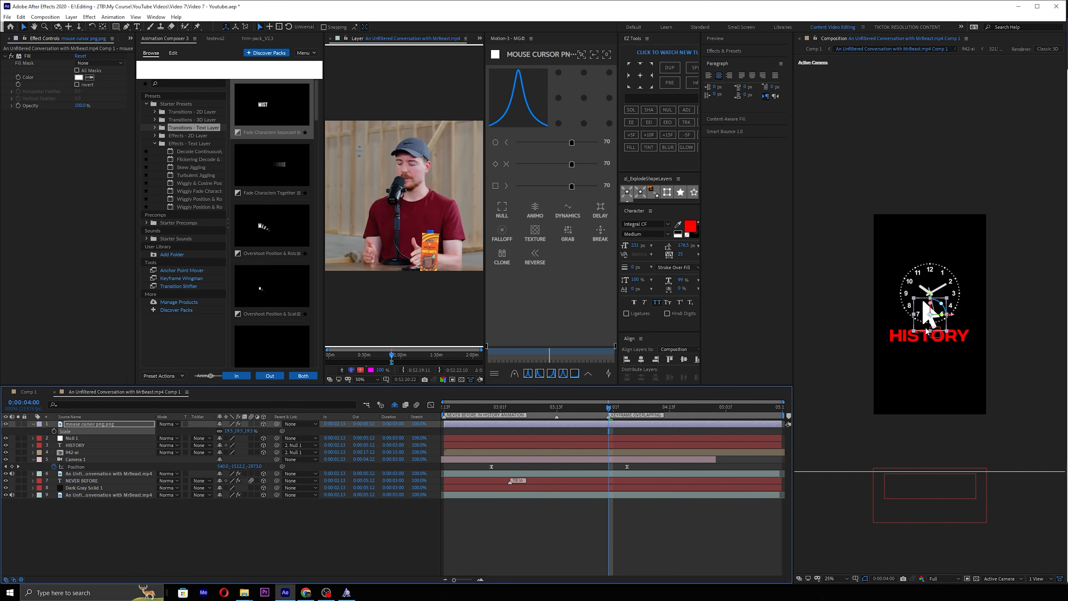
{"action": "left_click", "coordinate": [628, 402]}
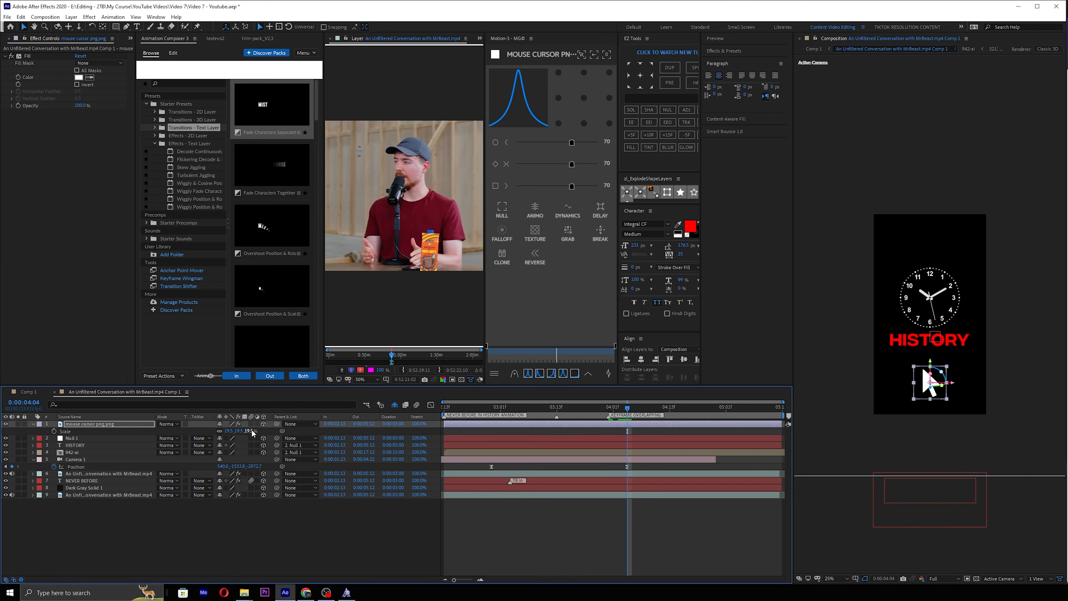
Rotate the mouse cursor layer about 49° around Z and place it in the lower-left corner of the frame.
{"action": "key", "text": "r"}
{"action": "left_click_drag", "start_coordinate": [229, 438], "coordinate": [254, 450]}
{"action": "key", "text": "ctrl+z"}
{"action": "left_click_drag", "start_coordinate": [892, 412], "coordinate": [875, 421]}
Preview the camera move, nudge the mouse cursor within the lower-left corner, and trim its layer to start at 0:00:03:00.
{"action": "left_click_drag", "start_coordinate": [627, 408], "coordinate": [527, 405]}
{"action": "key", "text": "space"}
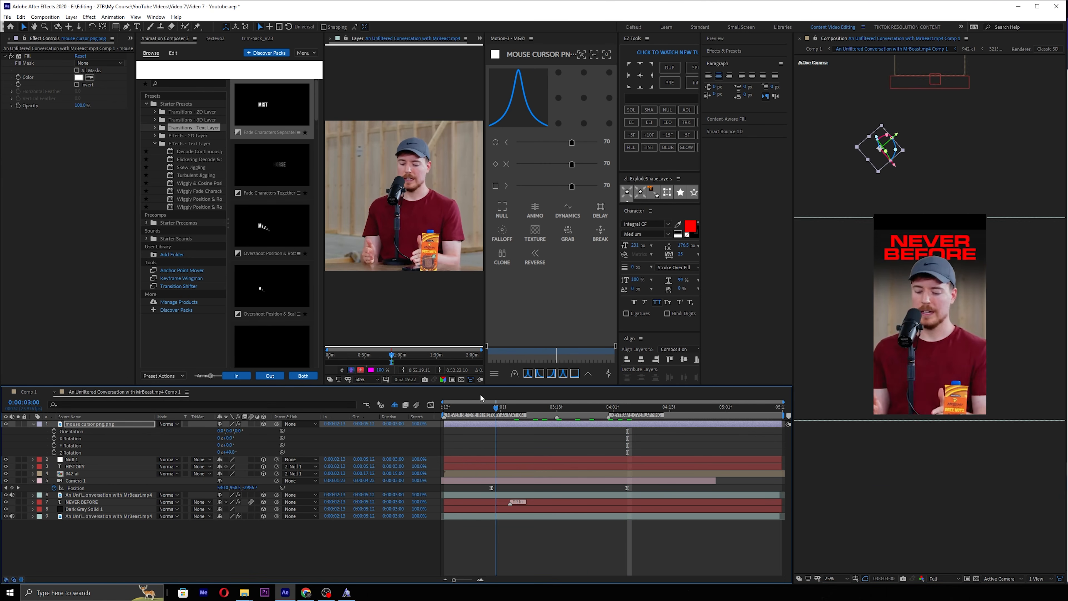
{"action": "key", "text": "space"}
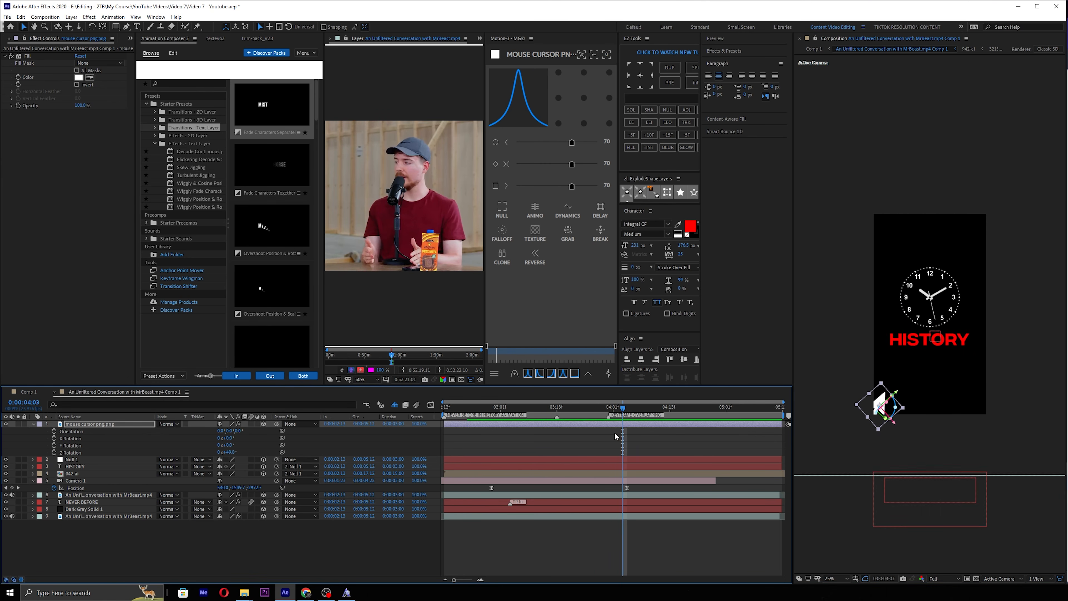
{"action": "left_click_drag", "start_coordinate": [896, 410], "coordinate": [901, 401]}
{"action": "left_click_drag", "start_coordinate": [631, 404], "coordinate": [543, 401]}
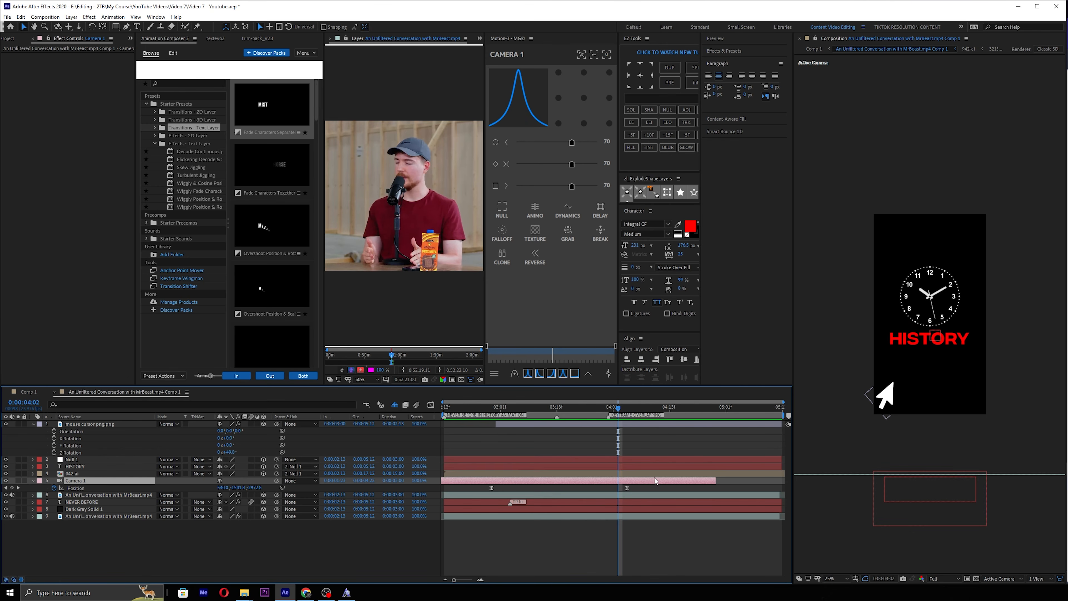
At 0:00:04:04, create a control null for Camera 1 with the camera parented to it.
{"action": "left_click_drag", "start_coordinate": [618, 408], "coordinate": [629, 407]}
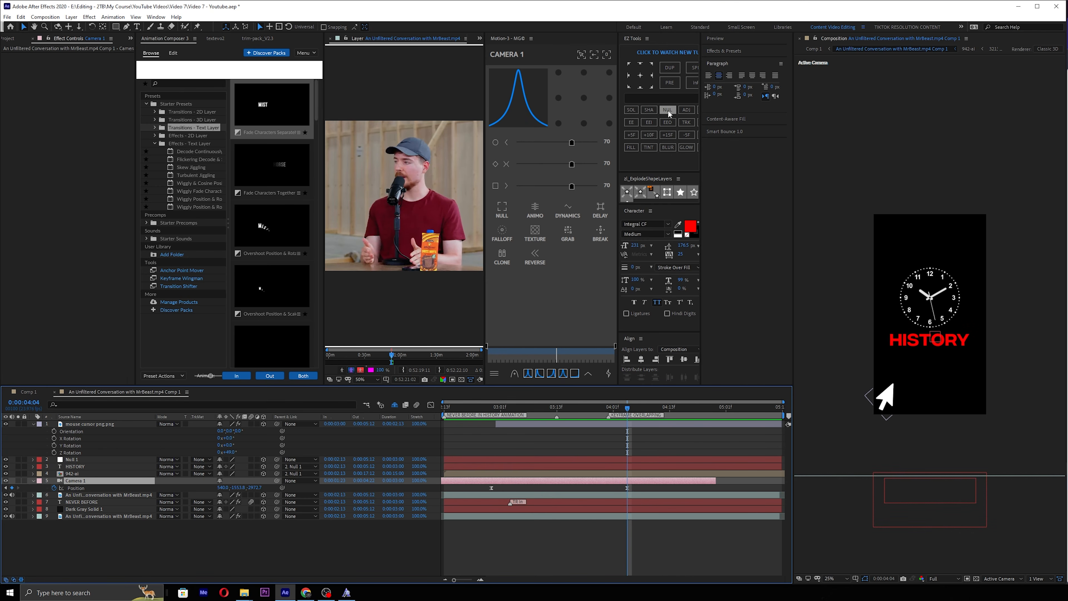
{"action": "right_click", "coordinate": [676, 538]}
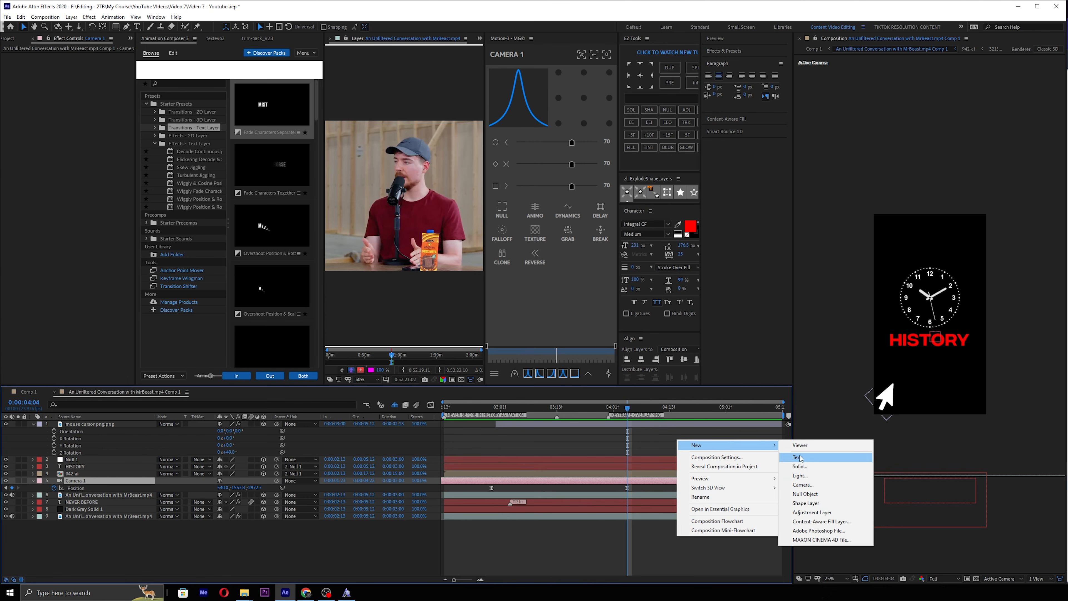
{"action": "left_click", "coordinate": [689, 570]}
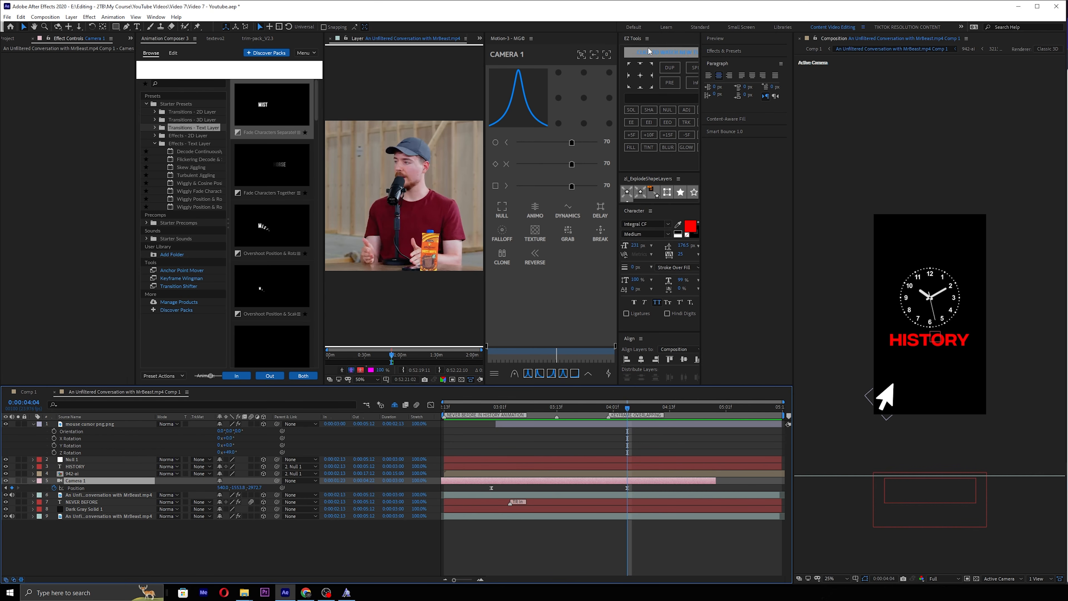
{"action": "left_click", "coordinate": [508, 209]}
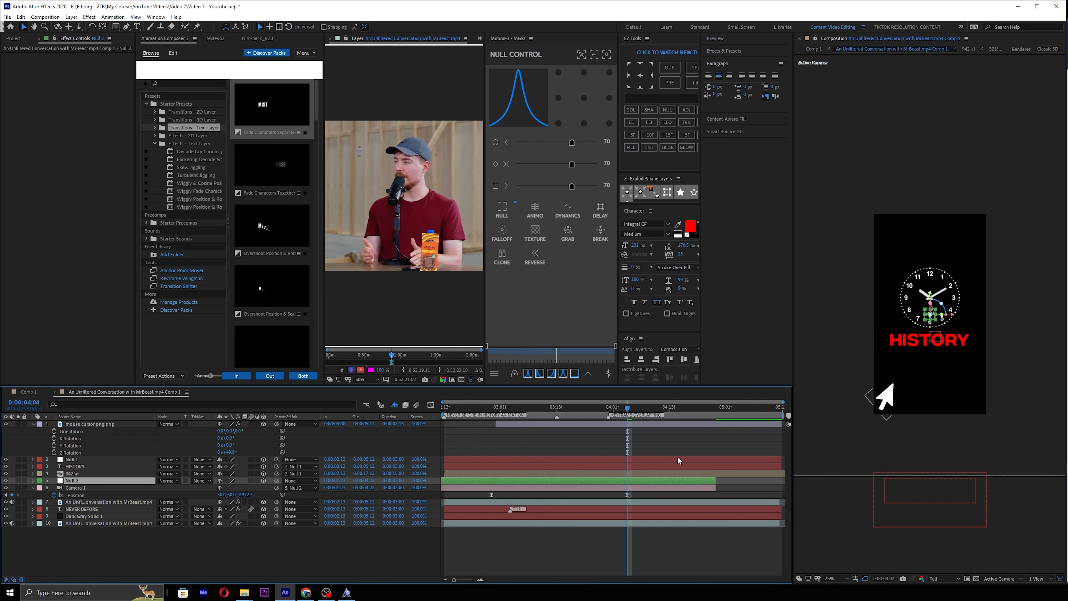
Reveal Null 2's Position and check the current time against the camera's end Position keyframe.
{"action": "key", "text": "p"}
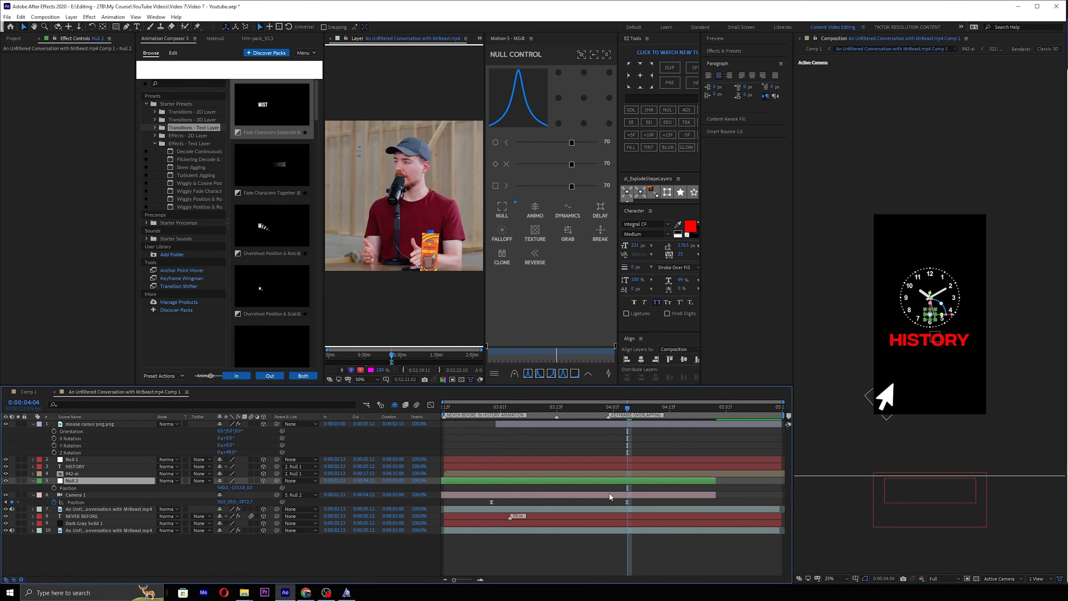
{"action": "key", "text": "equal"}
{"action": "key", "text": "equal"}
{"action": "key", "text": "equal"}
{"action": "left_click", "coordinate": [622, 496]}
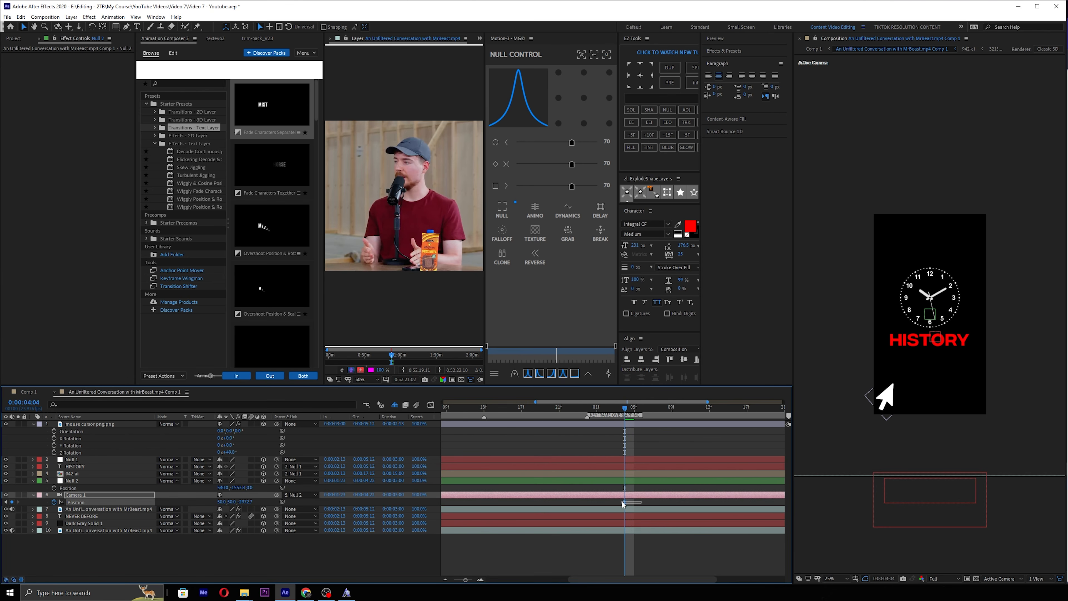
{"action": "key", "text": "minus"}
{"action": "left_click", "coordinate": [634, 481]}
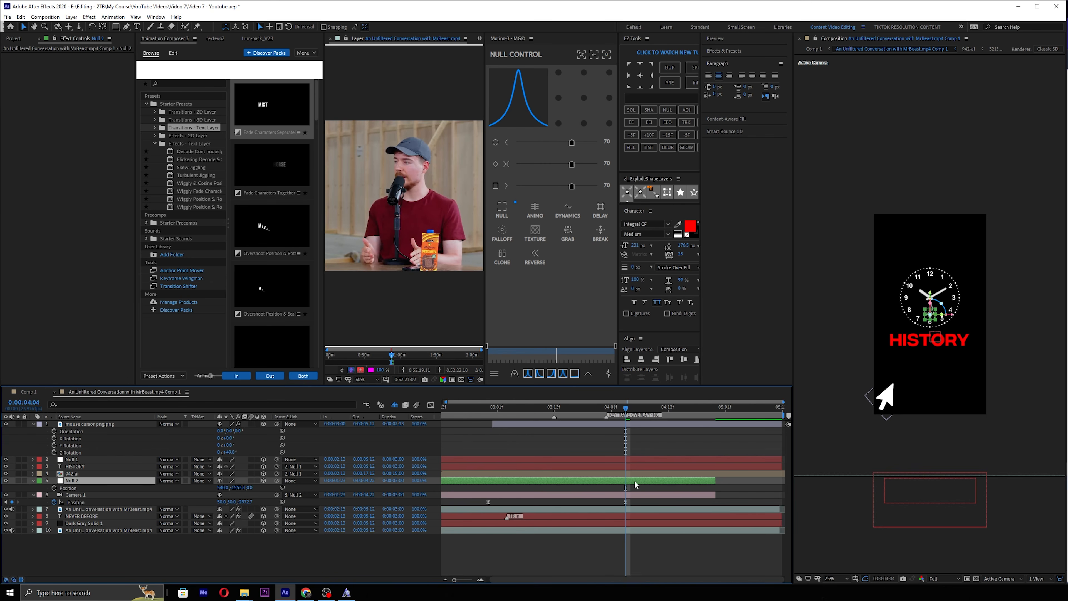
Extend the Null 2 and Camera 1 layers to the end of the composition.
{"action": "key", "text": "r"}
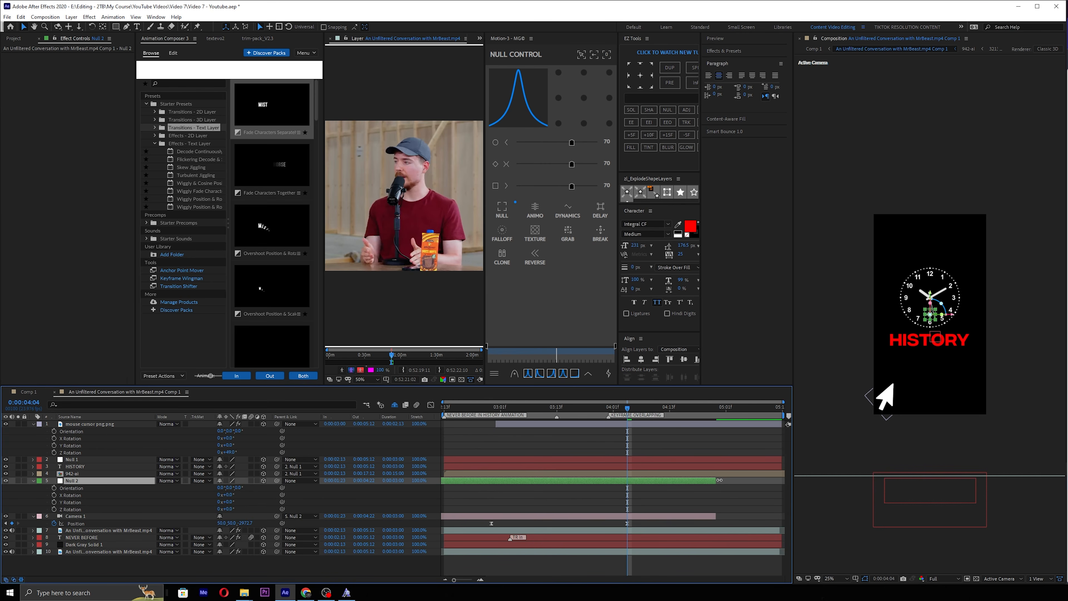
{"action": "left_click_drag", "start_coordinate": [720, 481], "coordinate": [785, 480]}
{"action": "left_click_drag", "start_coordinate": [717, 517], "coordinate": [785, 517]}
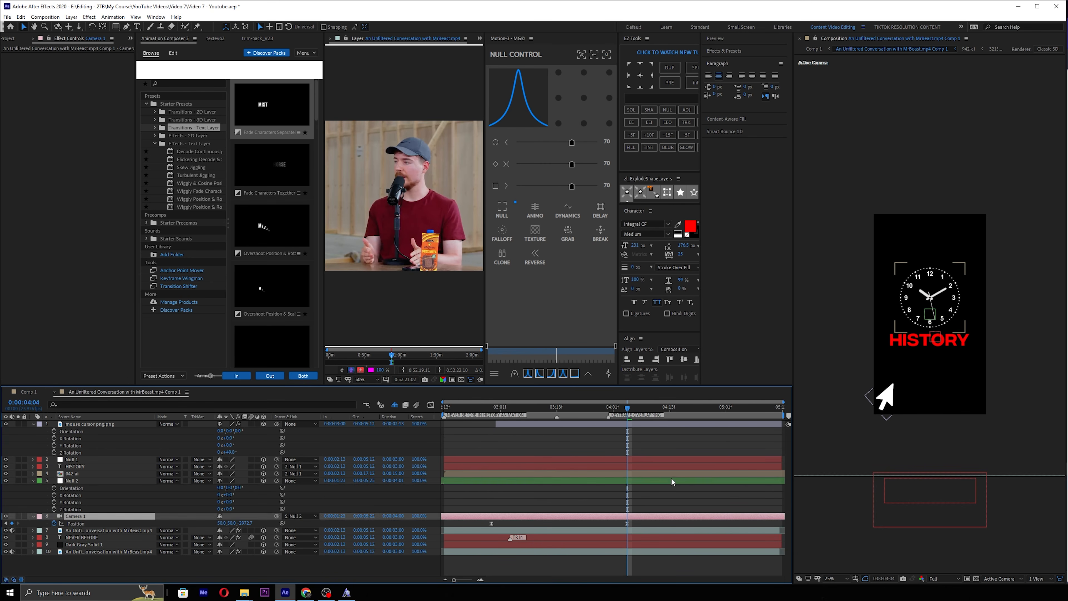
Set starting keyframes for Null 2's Position and X, Y and Z Rotation at 0:00:04:04.
{"action": "left_click", "coordinate": [673, 480]}
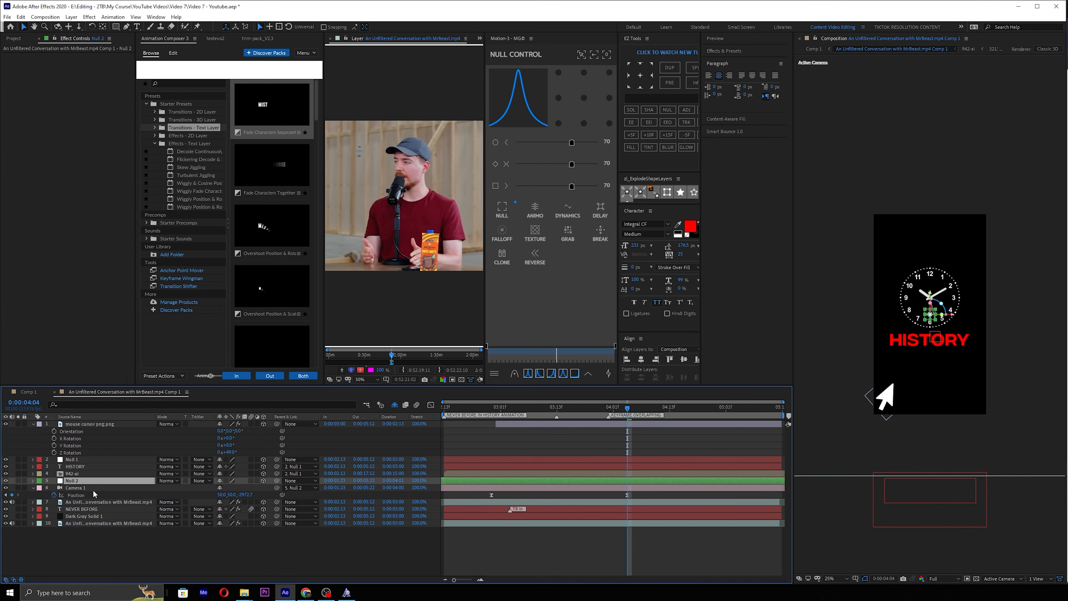
{"action": "key", "text": "r"}
{"action": "key", "text": "shift+p"}
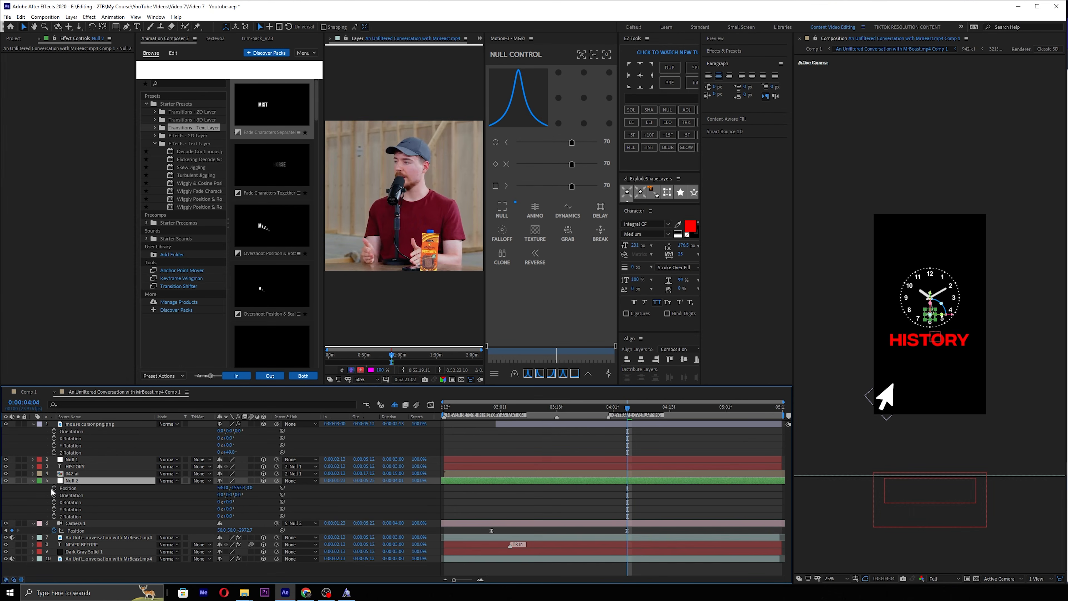
{"action": "left_click", "coordinate": [54, 488]}
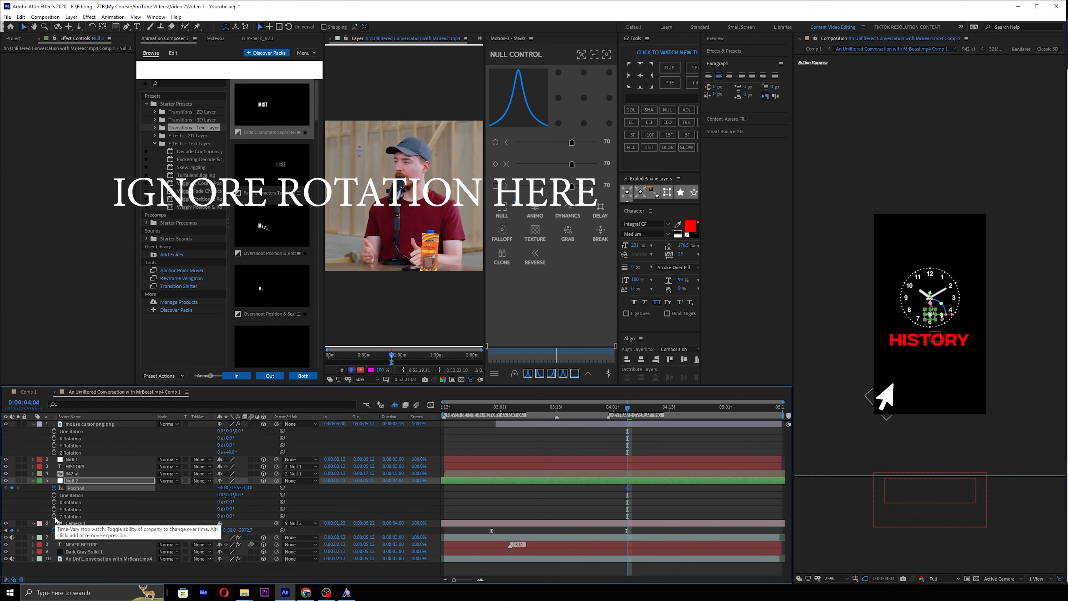
{"action": "left_click_drag", "start_coordinate": [54, 502], "coordinate": [54, 518]}
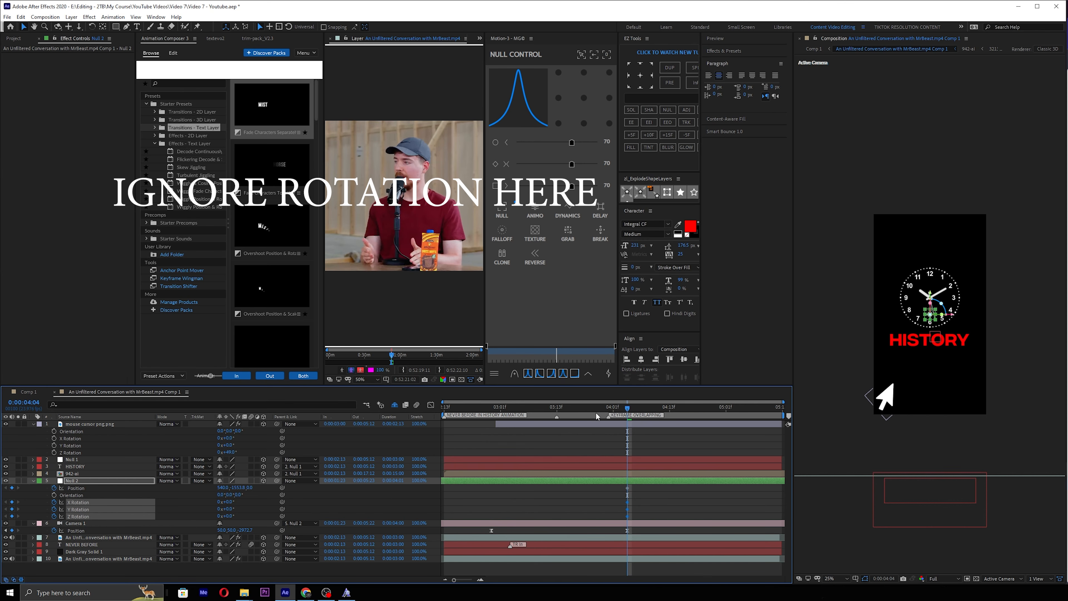
At 0:00:05:10, set Null 2's Z Rotation to 90° and change its Position to add an end keyframe.
{"action": "key", "text": "space"}
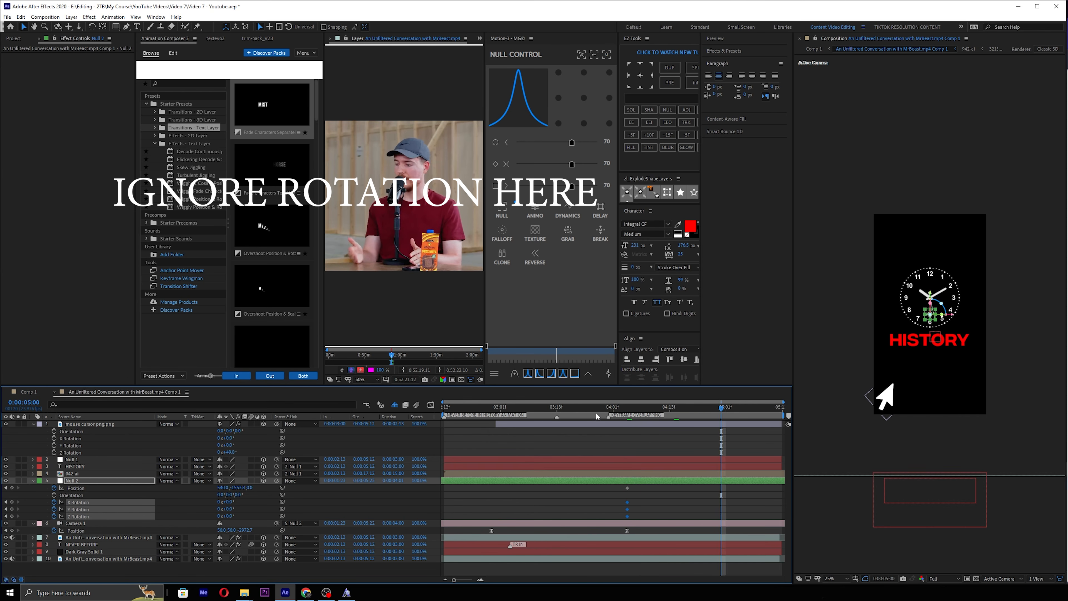
{"action": "left_click", "coordinate": [543, 495]}
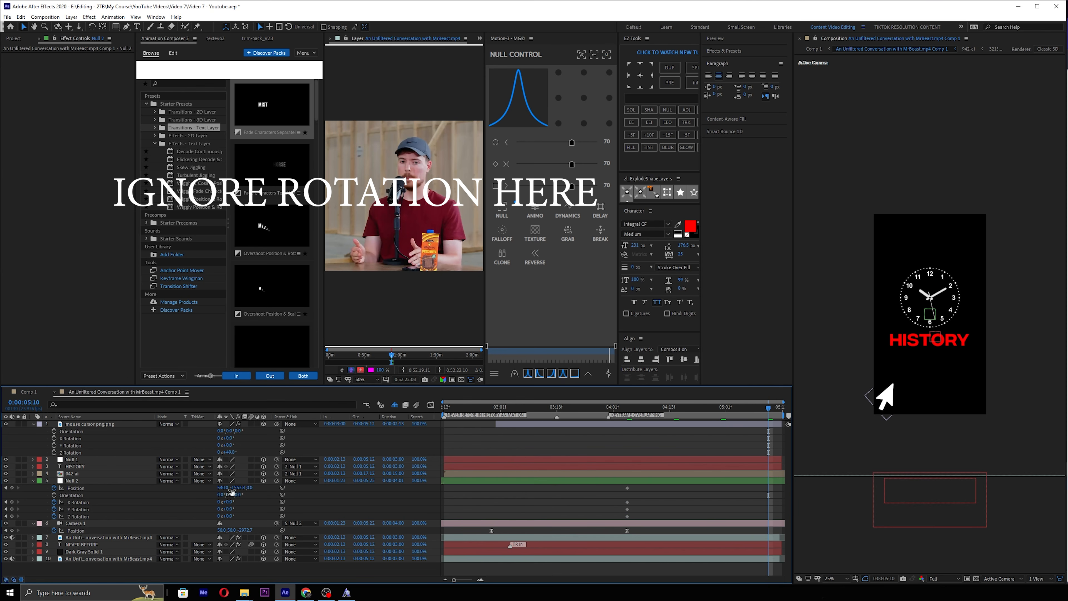
{"action": "left_click_drag", "start_coordinate": [229, 516], "coordinate": [255, 507]}
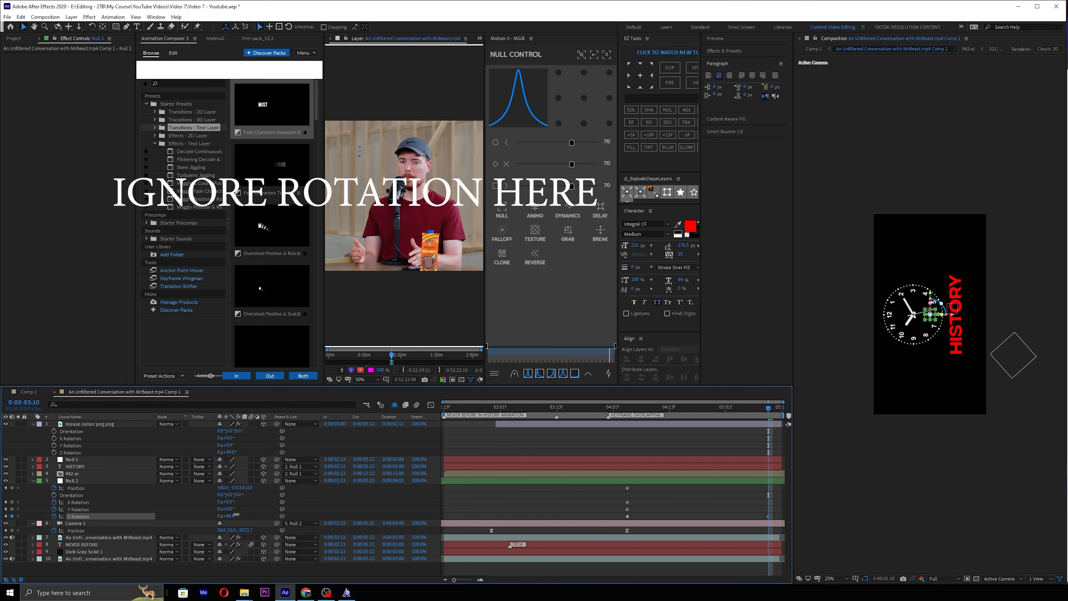
{"action": "left_click", "coordinate": [229, 516]}
{"action": "type", "text": "90"}
{"action": "key", "text": "Return"}
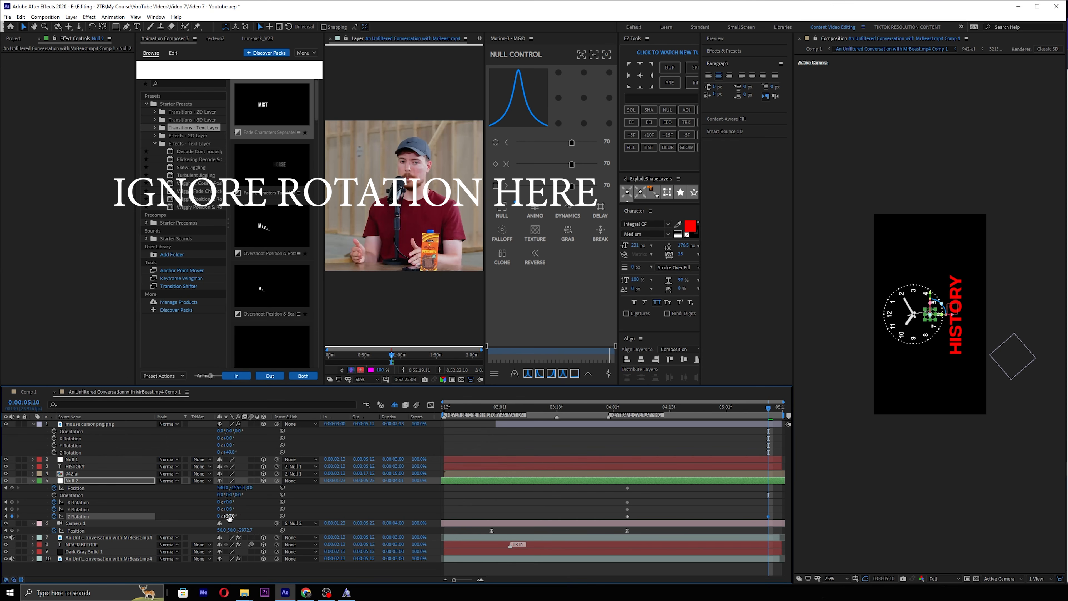
{"action": "left_click_drag", "start_coordinate": [221, 488], "coordinate": [280, 487]}
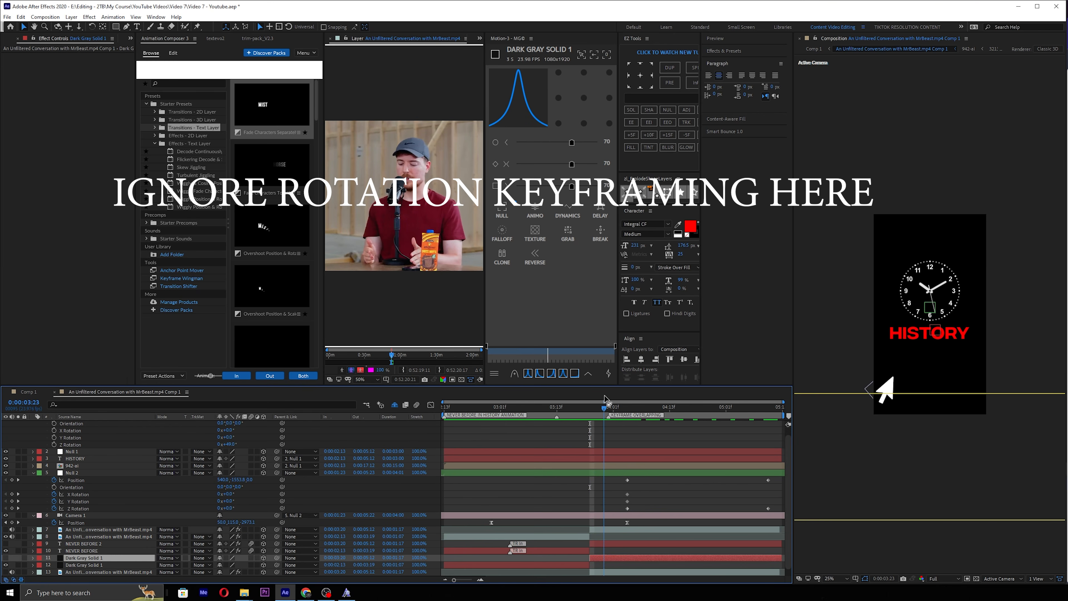
Scrub from 0:00:04:00 to 0:00:05:07 to review the Null 2 camera move and its keyframes.
{"action": "key", "text": "Page_Down"}
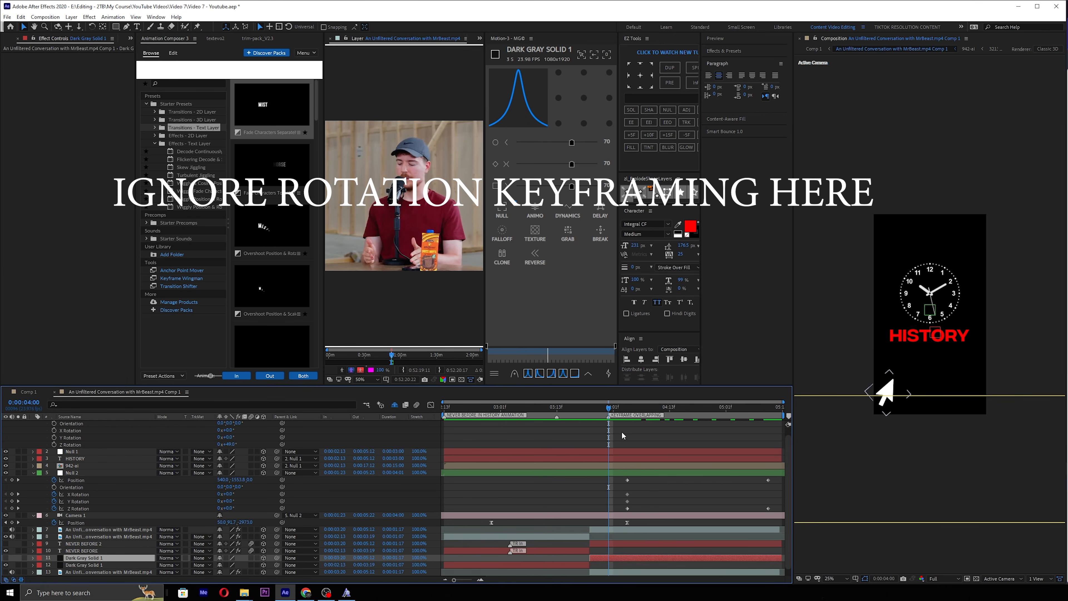
{"action": "left_click", "coordinate": [773, 477]}
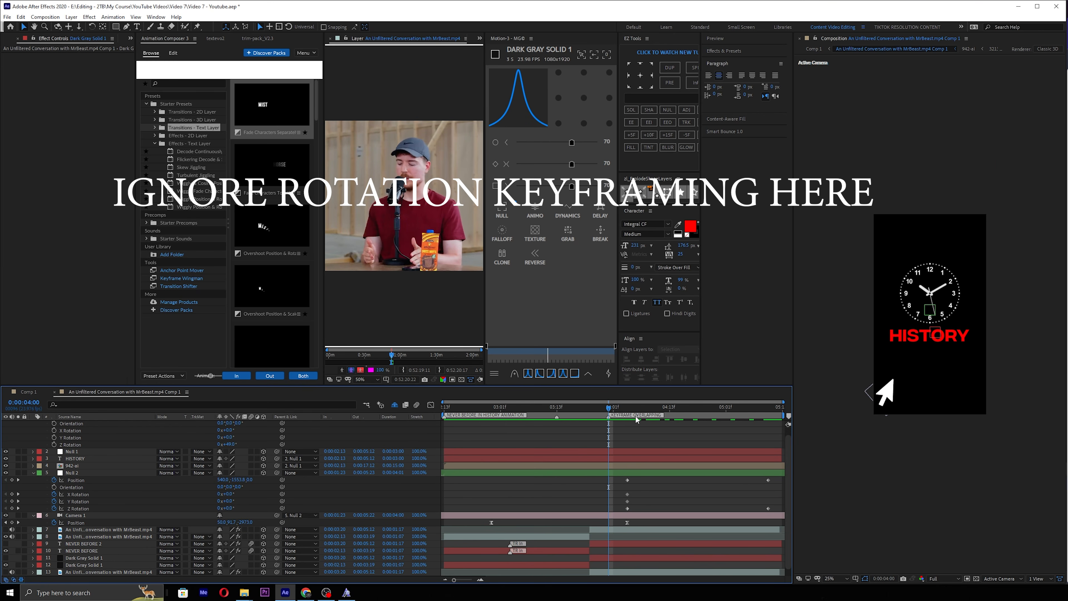
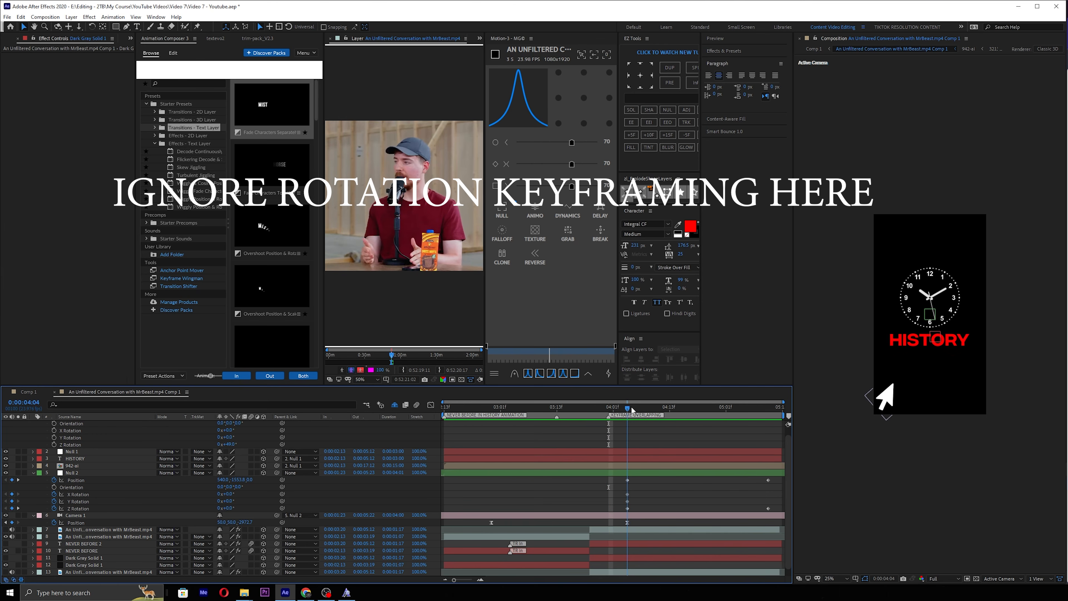
{"action": "left_click_drag", "start_coordinate": [631, 406], "coordinate": [754, 403]}
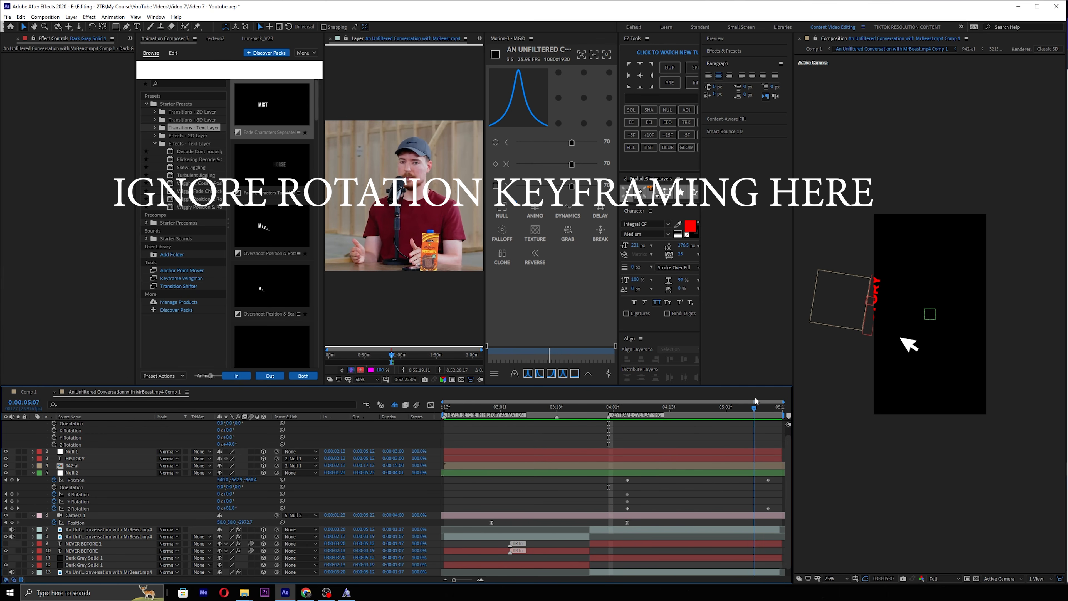
{"action": "left_click_drag", "start_coordinate": [774, 479], "coordinate": [625, 517]}
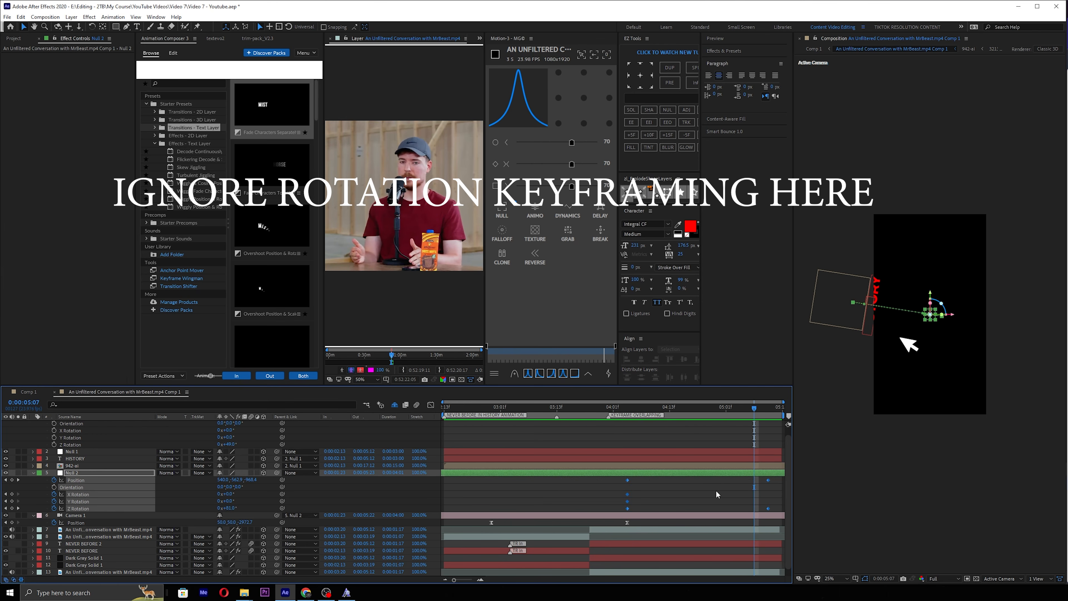
{"action": "left_click", "coordinate": [716, 493]}
Refine Null 2's end Position at 0:00:05:10, pulling Z back to about -1716 and adjusting Y.
{"action": "left_click_drag", "start_coordinate": [758, 410], "coordinate": [770, 410]}
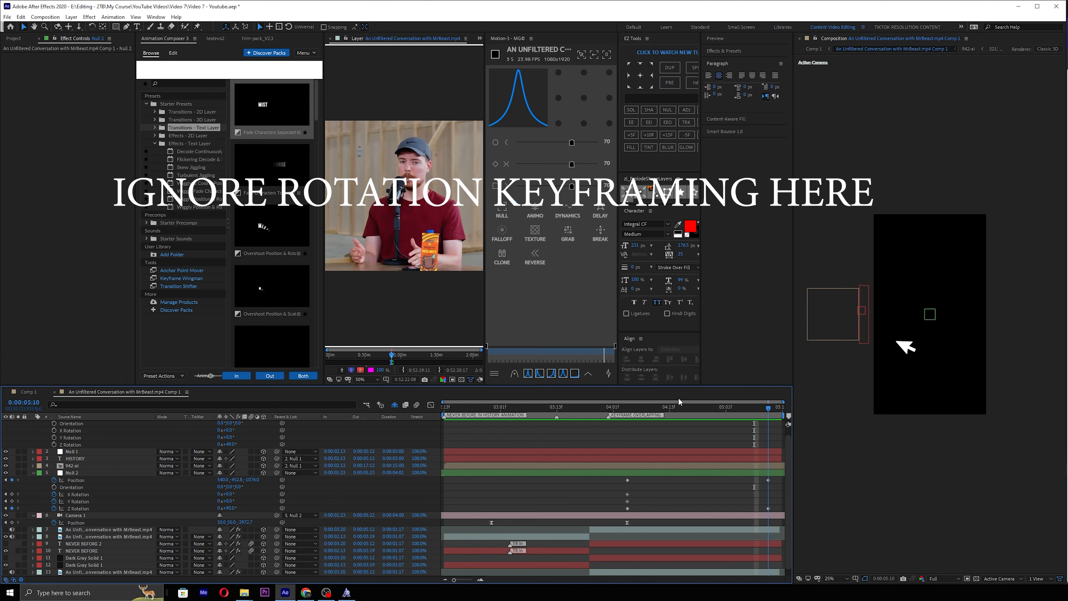
{"action": "left_click", "coordinate": [236, 480]}
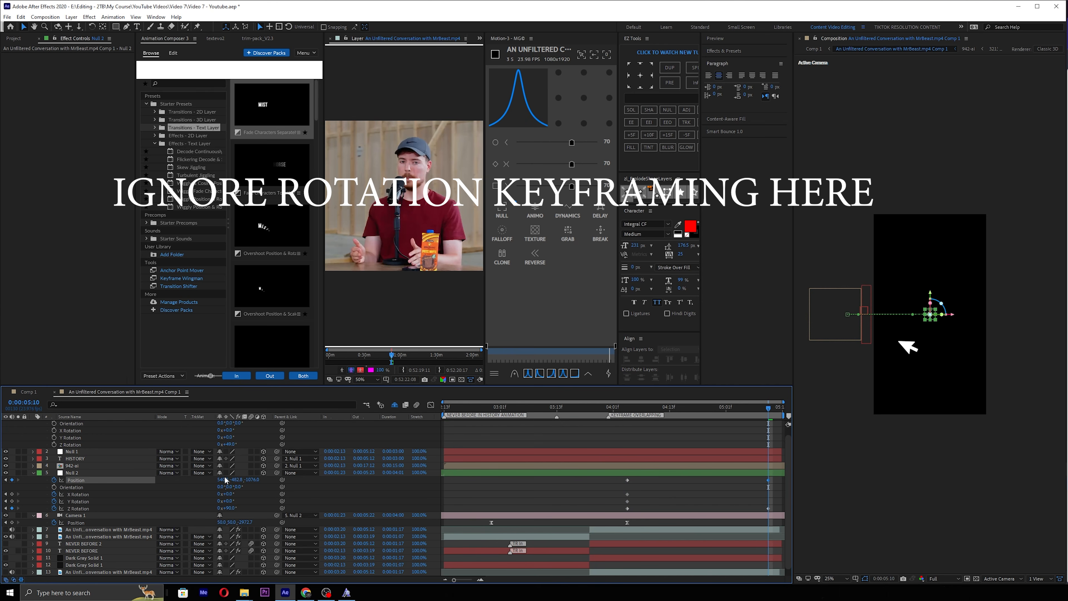
{"action": "left_click_drag", "start_coordinate": [257, 480], "coordinate": [1, 491]}
{"action": "left_click_drag", "start_coordinate": [230, 481], "coordinate": [291, 477]}
Separate Null 2's Position dimensions and apply Easy Ease to the X, Y and Z Position keyframes.
{"action": "left_click", "coordinate": [97, 509]}
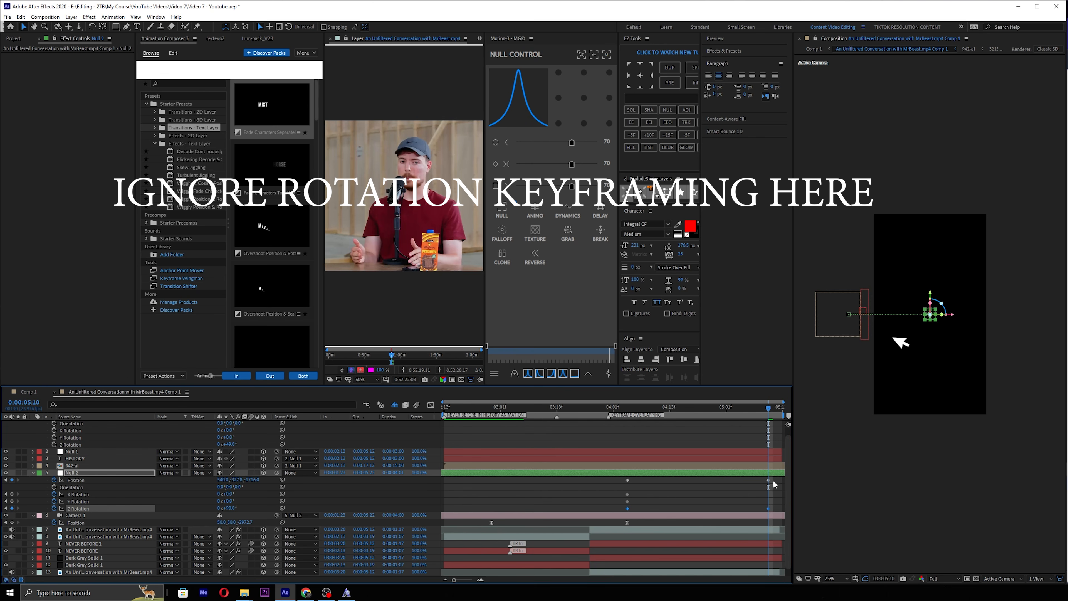
{"action": "right_click", "coordinate": [86, 480]}
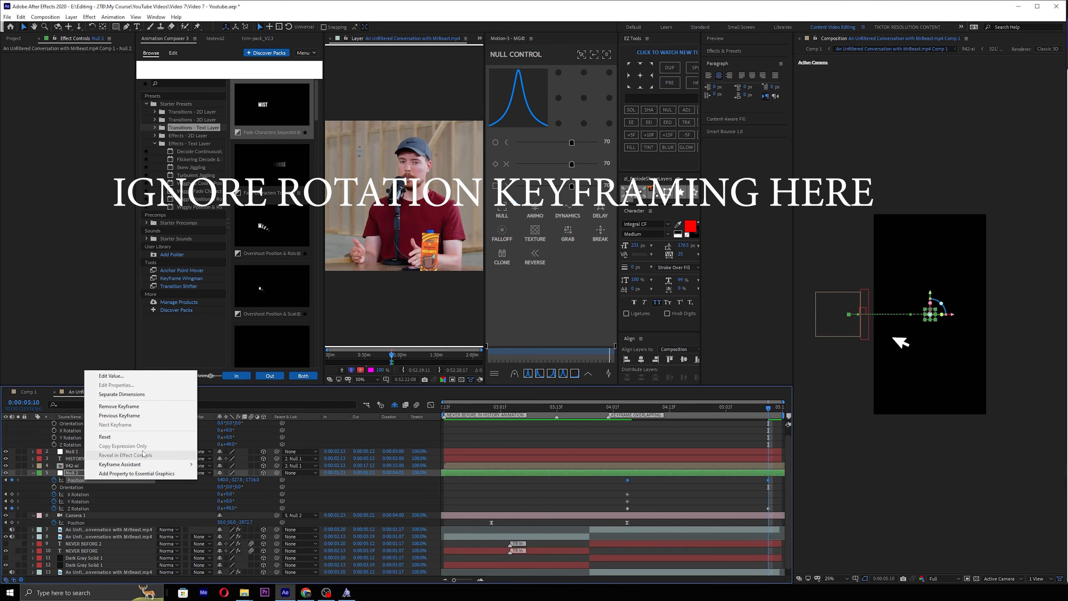
{"action": "left_click", "coordinate": [141, 394]}
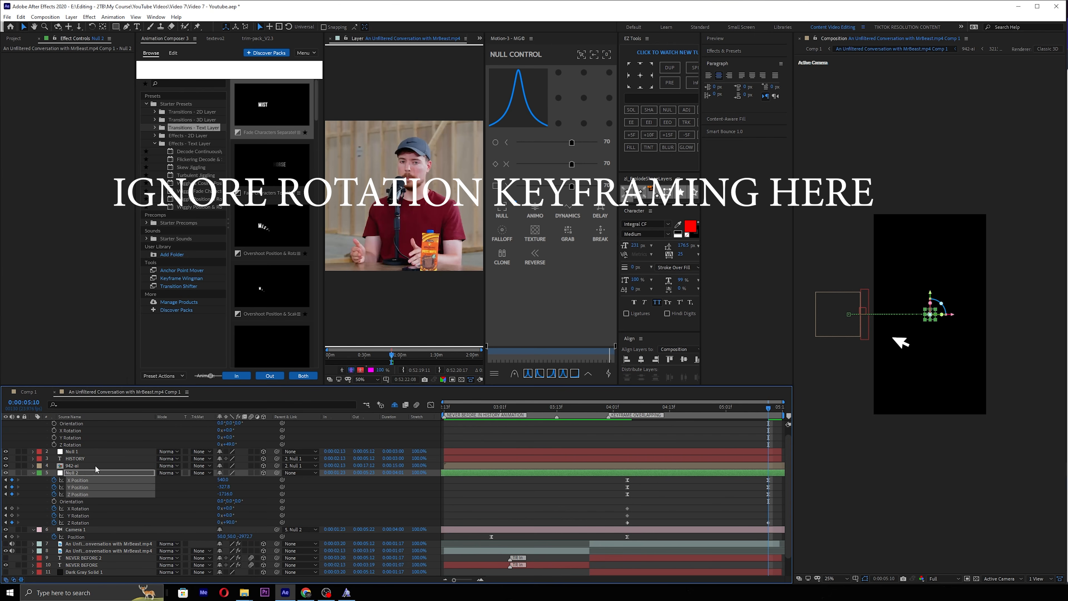
Review Null 2's Position move, remove its X Position keyframes, and display the Y Position speed graph.
{"action": "left_click", "coordinate": [669, 407]}
{"action": "mouse_move", "coordinate": [658, 413]}
{"action": "left_mouse_down"}
{"action": "mouse_move", "coordinate": [640, 408]}
{"action": "mouse_move", "coordinate": [656, 408]}
{"action": "left_mouse_up"}
{"action": "left_click", "coordinate": [137, 488]}
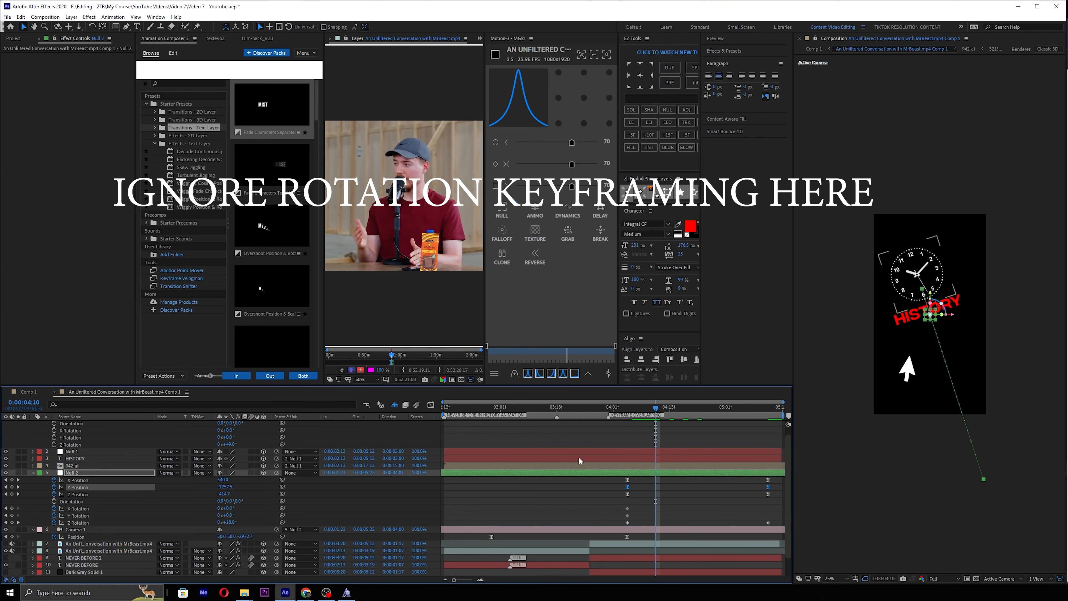
{"action": "key", "text": "space"}
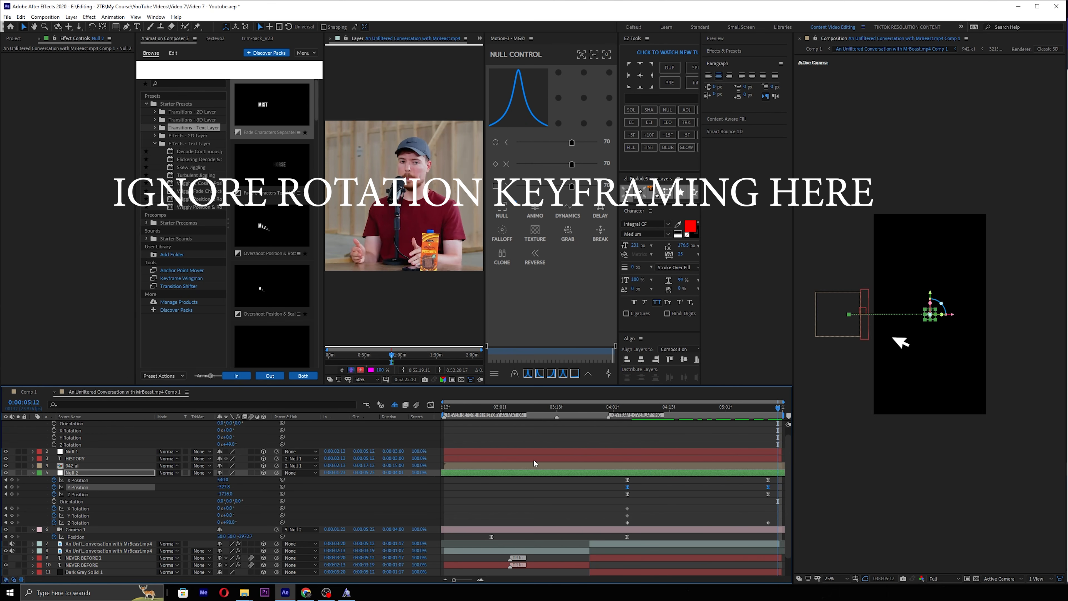
{"action": "left_click", "coordinate": [94, 481]}
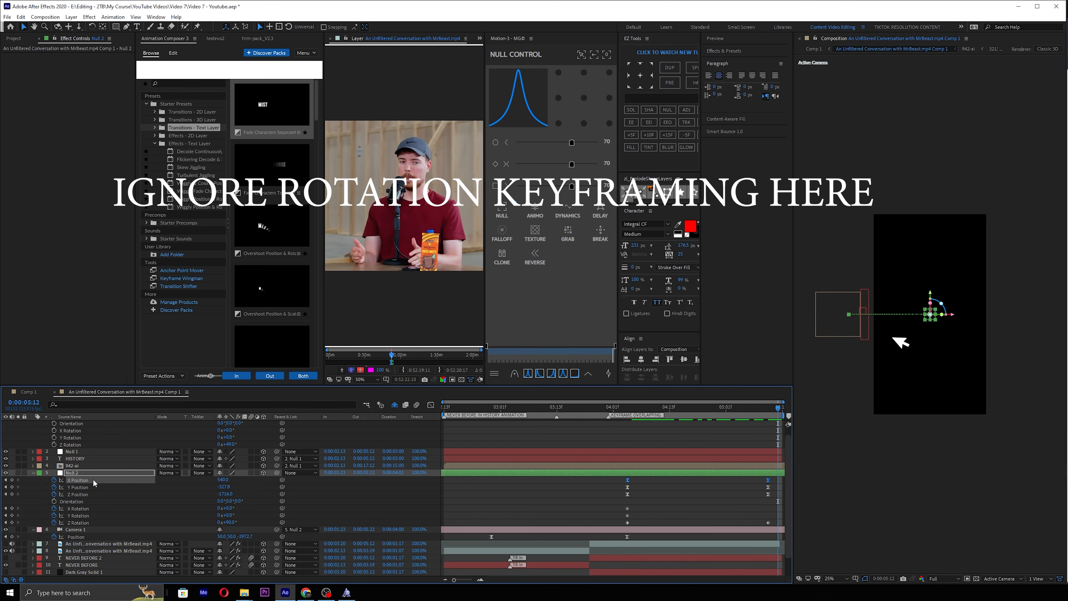
{"action": "left_click", "coordinate": [84, 495]}
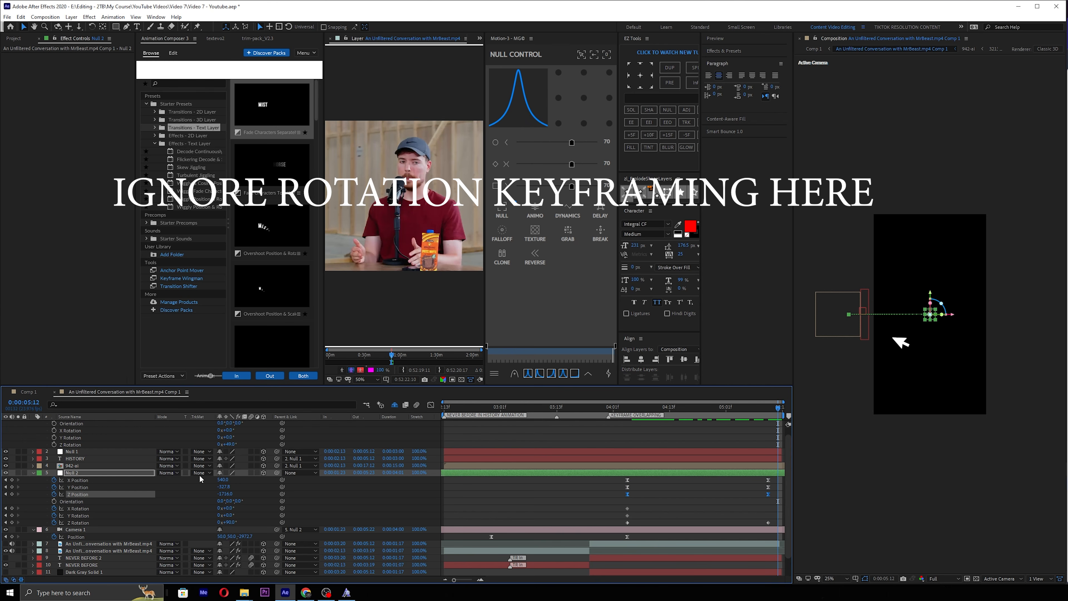
{"action": "left_click", "coordinate": [431, 405]}
{"action": "left_click", "coordinate": [59, 480]}
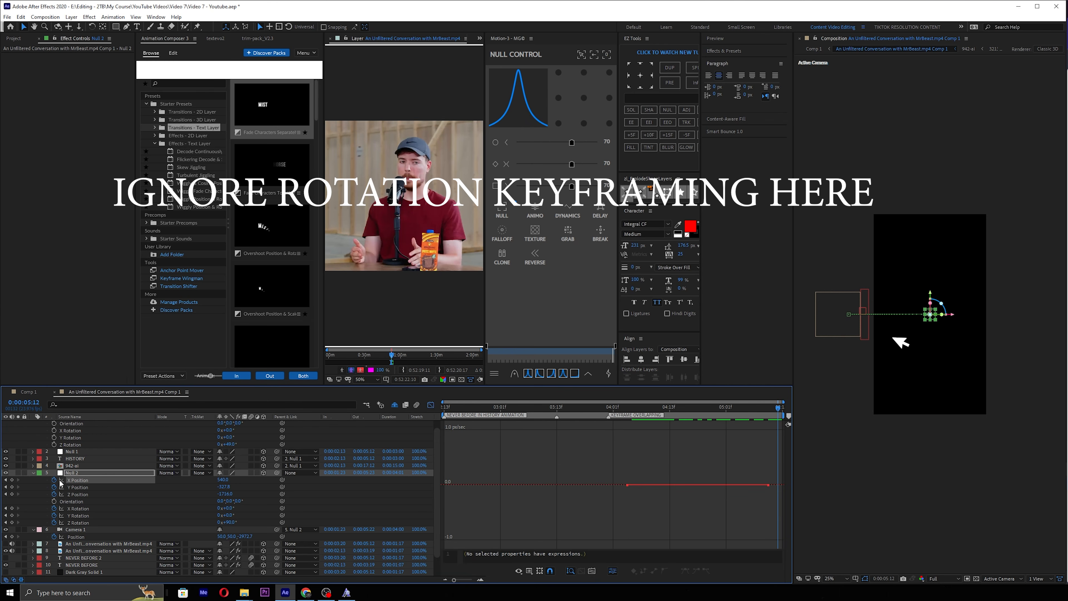
{"action": "left_click", "coordinate": [98, 487]}
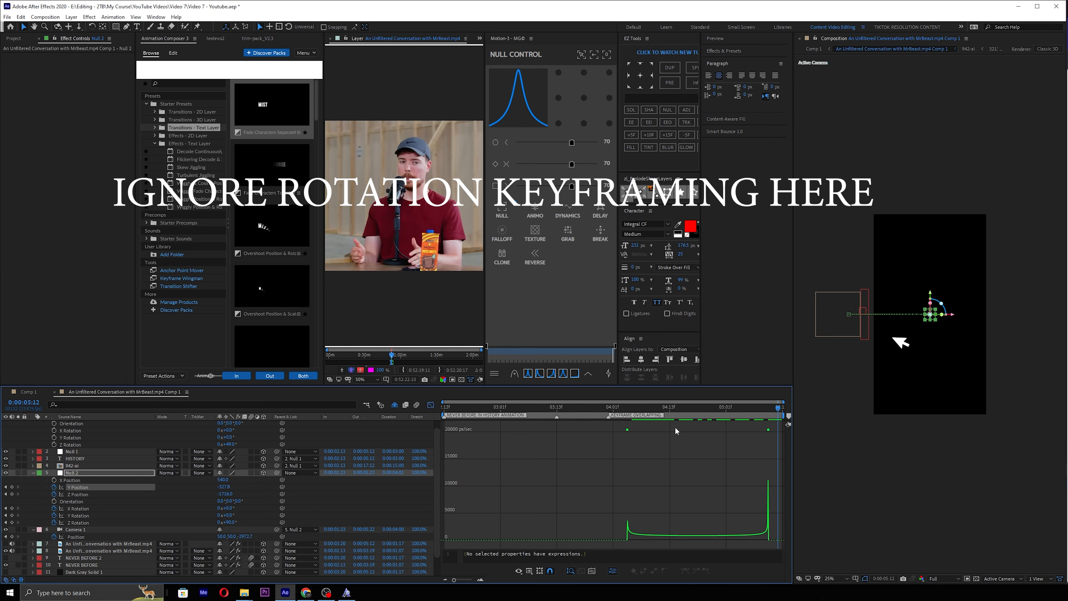
Try adding a raised Y Position keyframe to Null 2 at 0:00:04:12 and undo it.
{"action": "left_click_drag", "start_coordinate": [707, 409], "coordinate": [665, 409]}
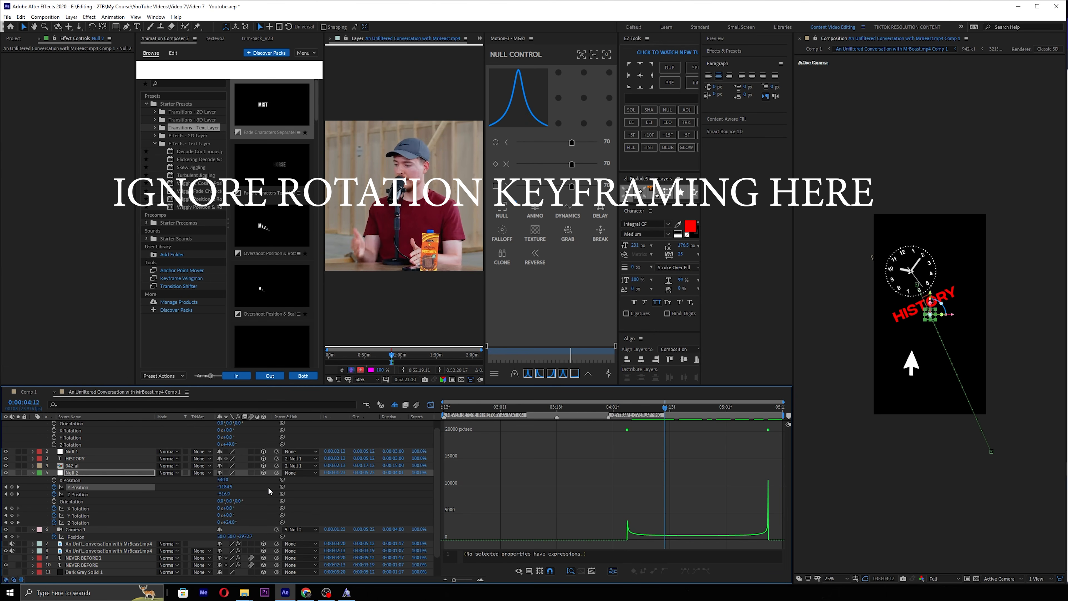
{"action": "mouse_move", "coordinate": [225, 487]}
{"action": "left_mouse_down"}
{"action": "mouse_move", "coordinate": [235, 490]}
{"action": "mouse_move", "coordinate": [225, 499]}
{"action": "left_mouse_up"}
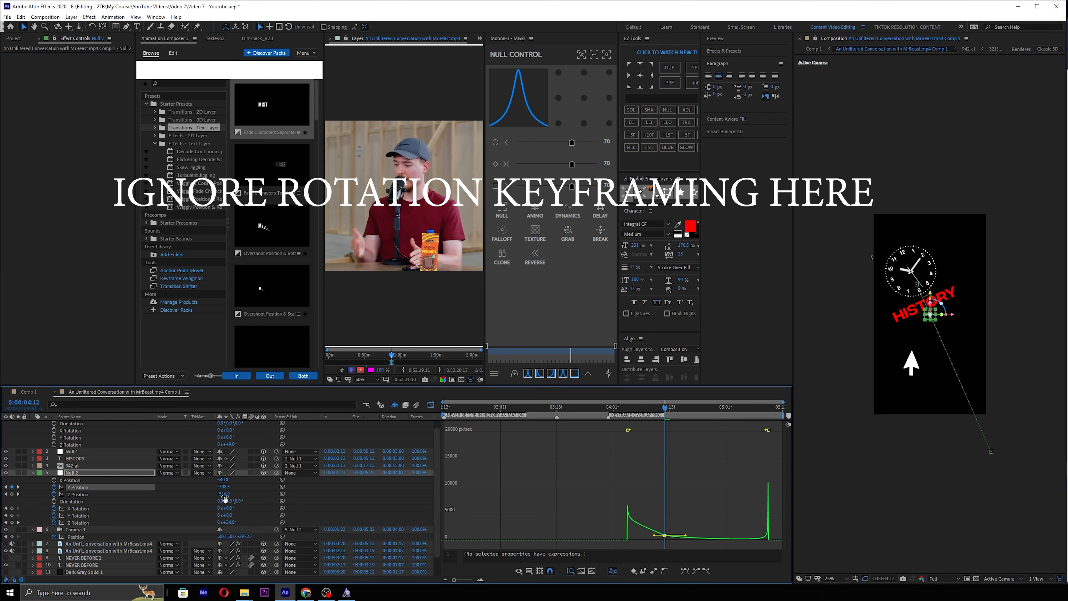
{"action": "key", "text": "ctrl+z"}
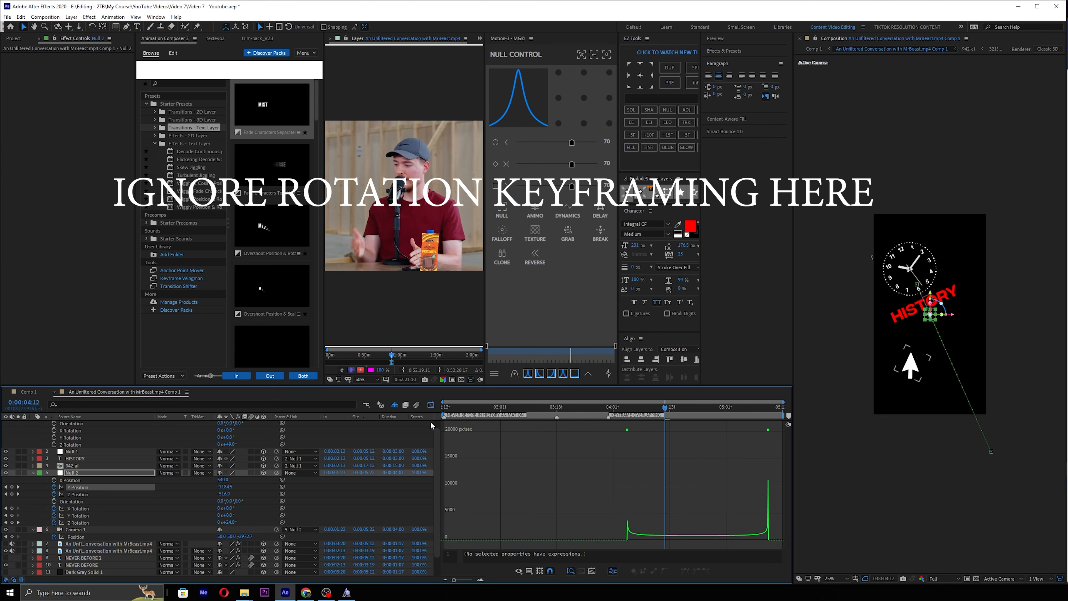
Apply Easy Ease to Null 2's Position and Z Rotation keyframes and delete its X and Y Rotation keyframes.
{"action": "left_click", "coordinate": [431, 404]}
{"action": "left_click_drag", "start_coordinate": [615, 483], "coordinate": [773, 499]}
{"action": "left_click_drag", "start_coordinate": [612, 481], "coordinate": [785, 527]}
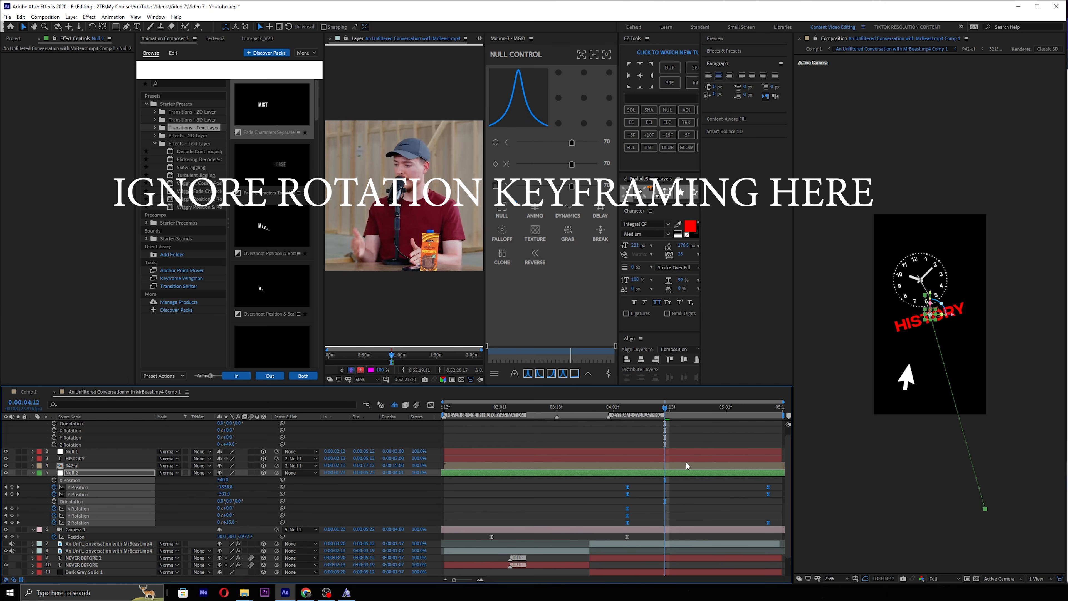
{"action": "left_click_drag", "start_coordinate": [599, 505], "coordinate": [684, 518]}
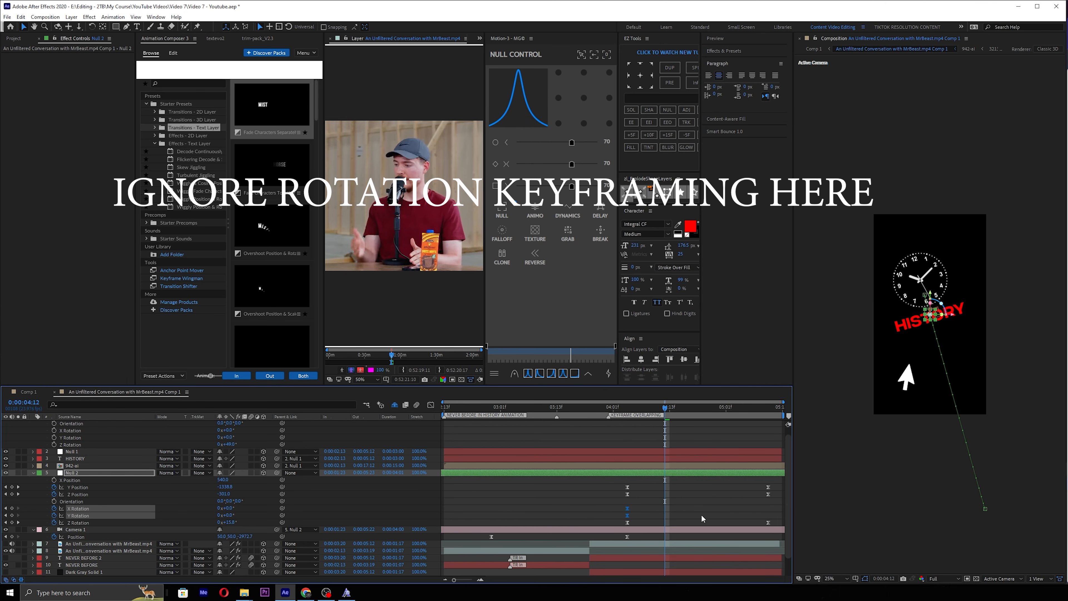
{"action": "key", "text": "Delete"}
Slide the Null 2 layer earlier so its keyframes fall at about 0:00:03:12 and 0:00:04:18, overlapping the camera's move.
{"action": "left_click", "coordinate": [611, 407]}
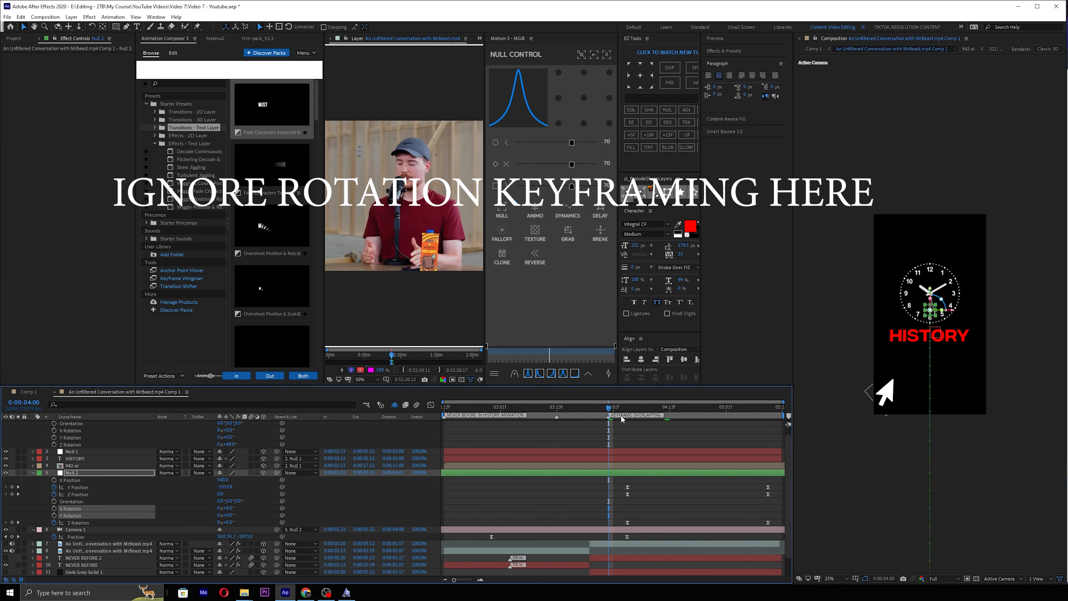
{"action": "left_click", "coordinate": [664, 439]}
{"action": "left_click", "coordinate": [607, 407]}
{"action": "mouse_move", "coordinate": [606, 405]}
{"action": "left_mouse_down"}
{"action": "mouse_move", "coordinate": [590, 407]}
{"action": "mouse_move", "coordinate": [609, 403]}
{"action": "left_mouse_up"}
{"action": "left_click", "coordinate": [668, 452]}
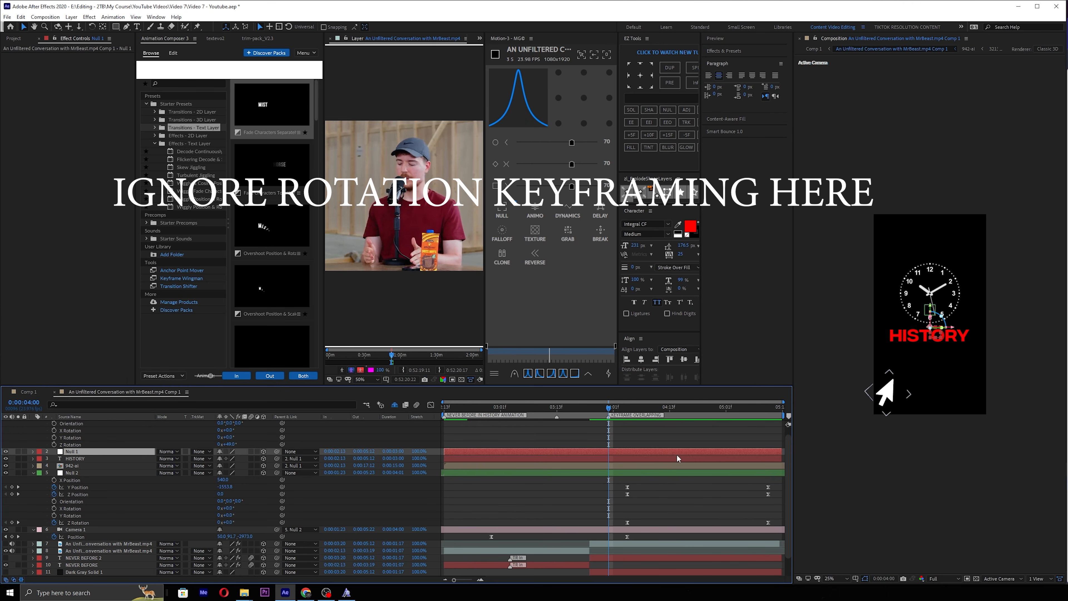
{"action": "left_click", "coordinate": [665, 471]}
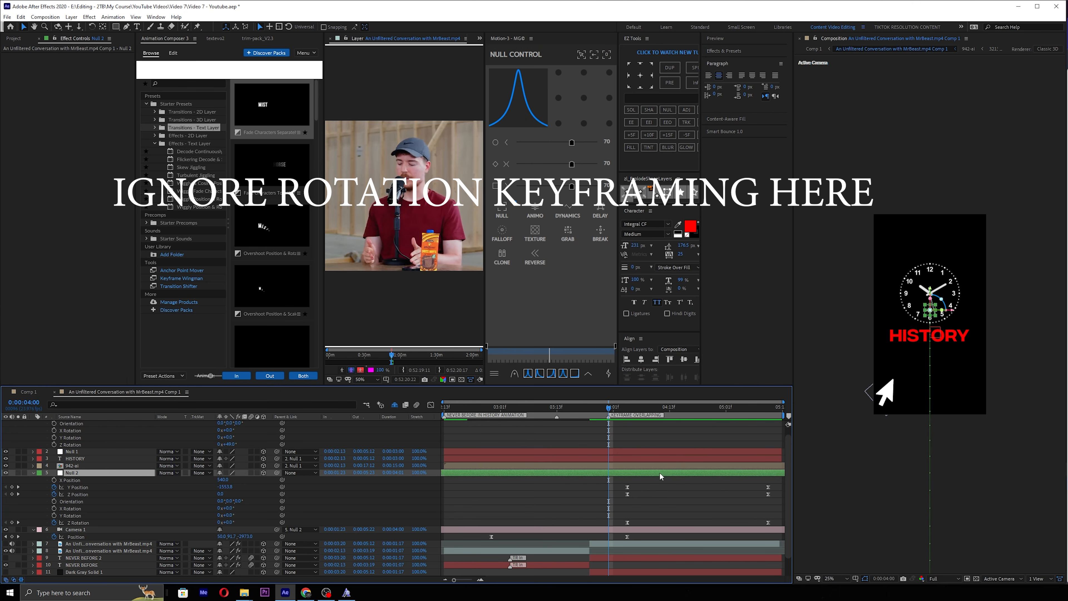
{"action": "left_click_drag", "start_coordinate": [659, 472], "coordinate": [583, 467]}
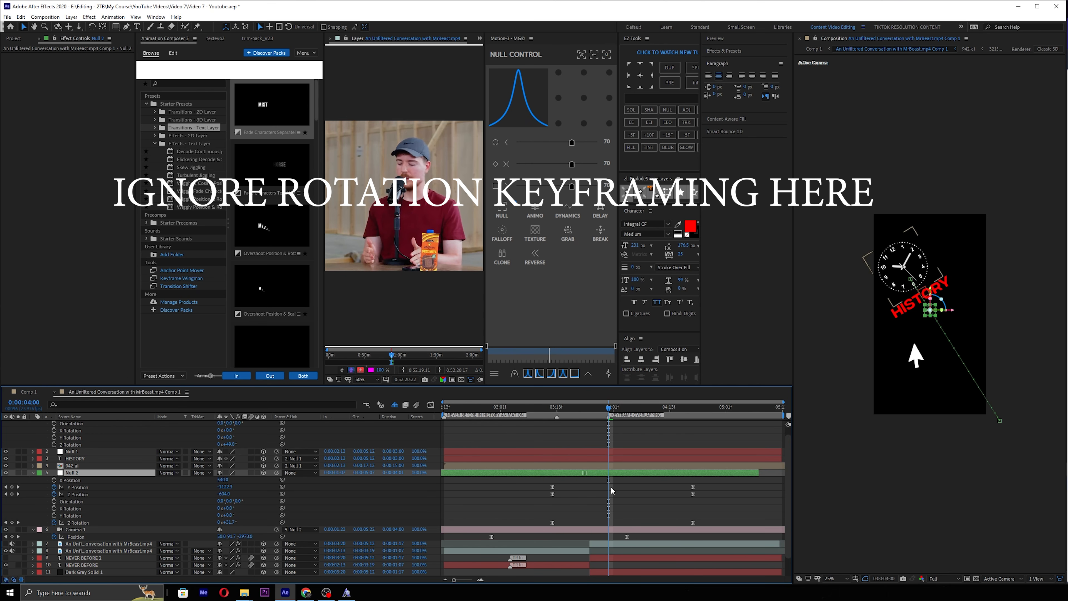
Reshape Null 2's Z Position speed curve to peak early, near 0:00:03:18, and slow down gradually into the end keyframe.
{"action": "left_click_drag", "start_coordinate": [724, 485], "coordinate": [541, 526]}
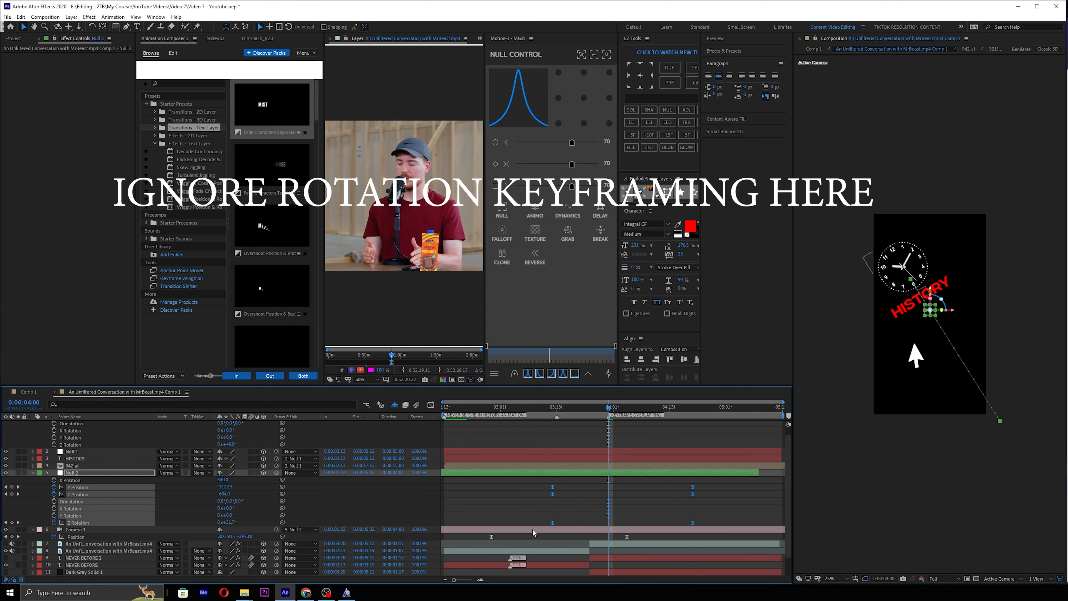
{"action": "left_click", "coordinate": [532, 529]}
{"action": "left_click_drag", "start_coordinate": [602, 406], "coordinate": [580, 407]}
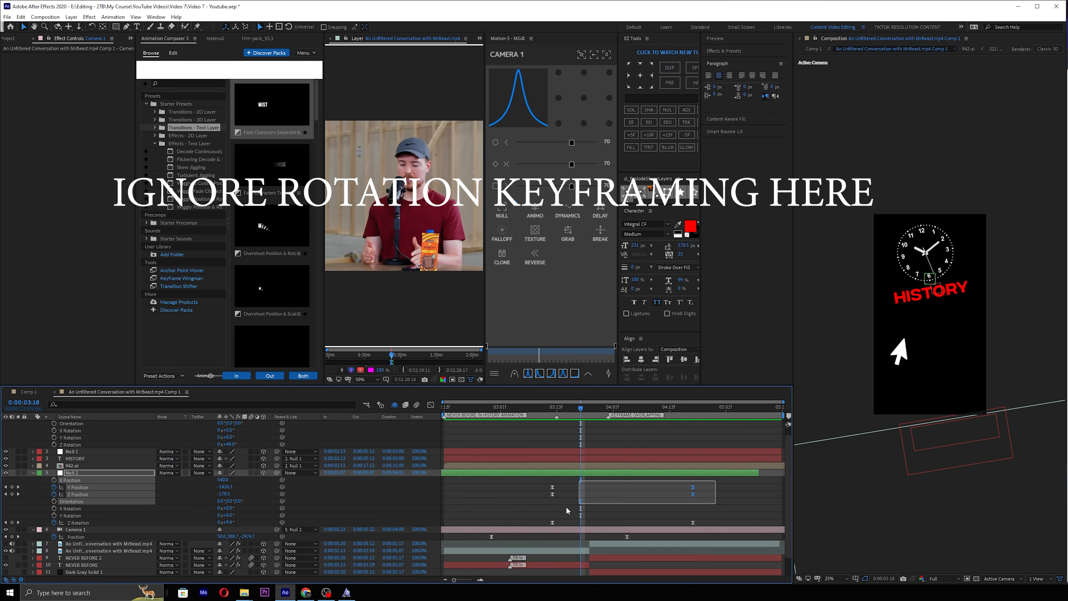
{"action": "left_click_drag", "start_coordinate": [716, 479], "coordinate": [536, 531]}
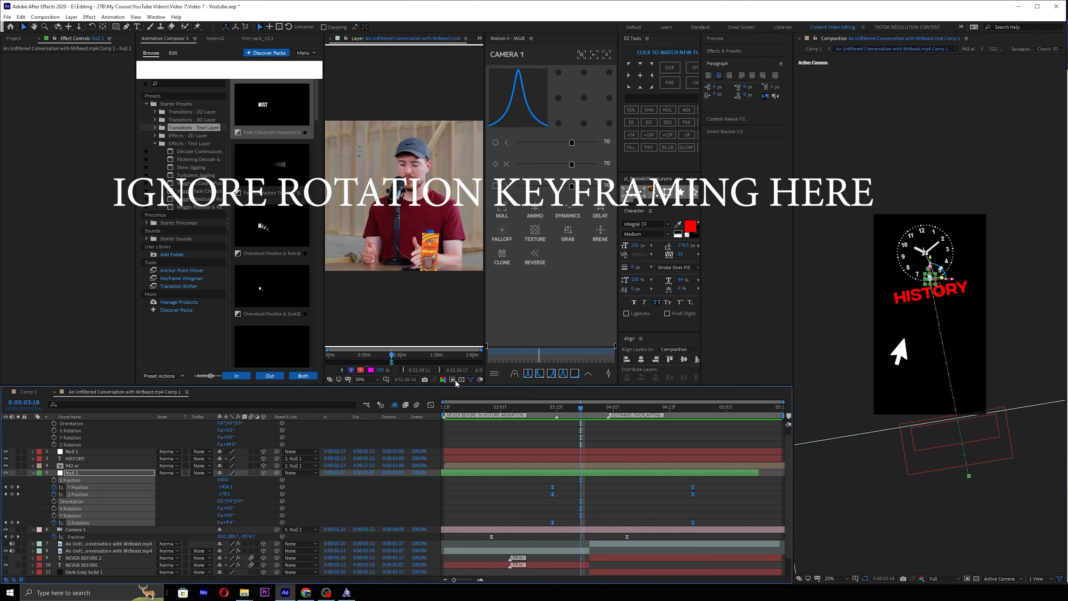
{"action": "left_click", "coordinate": [433, 405]}
{"action": "left_click", "coordinate": [366, 519]}
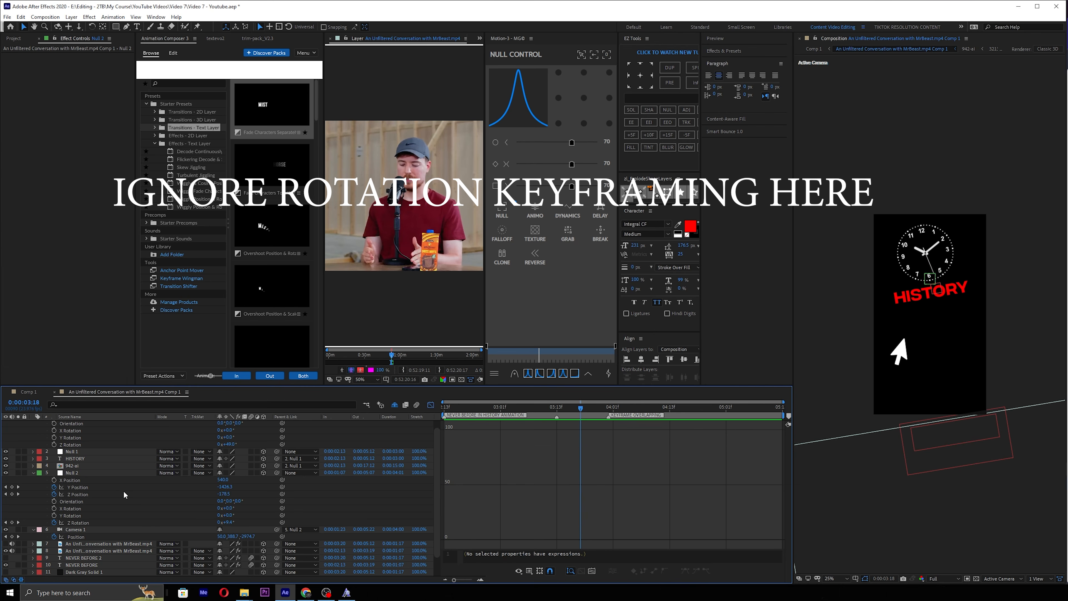
{"action": "left_click", "coordinate": [95, 494]}
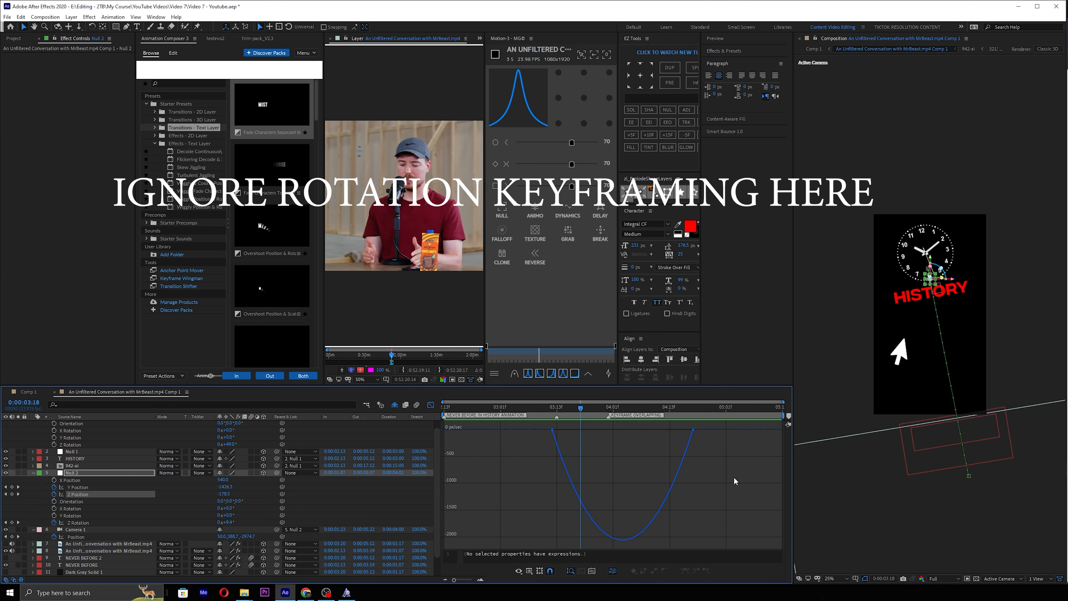
{"action": "left_click_drag", "start_coordinate": [736, 481], "coordinate": [549, 421]}
{"action": "left_click_drag", "start_coordinate": [671, 431], "coordinate": [622, 429]}
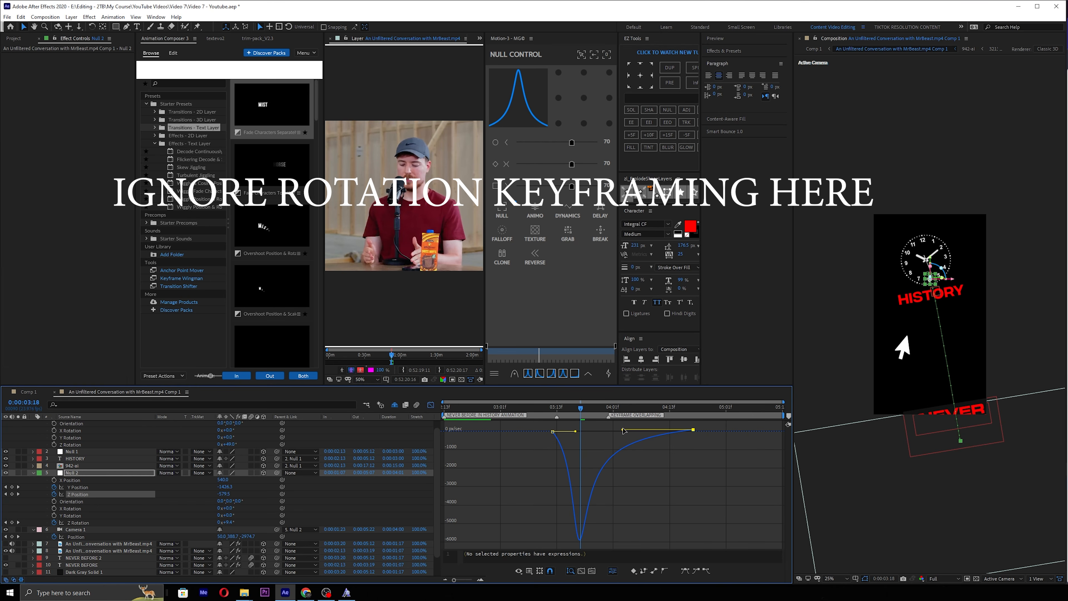
Sharpen Null 2's Y Position speed curve into a narrow central peak with an ease of 80, and preview from 0:00:03:12.
{"action": "left_click", "coordinate": [77, 487]}
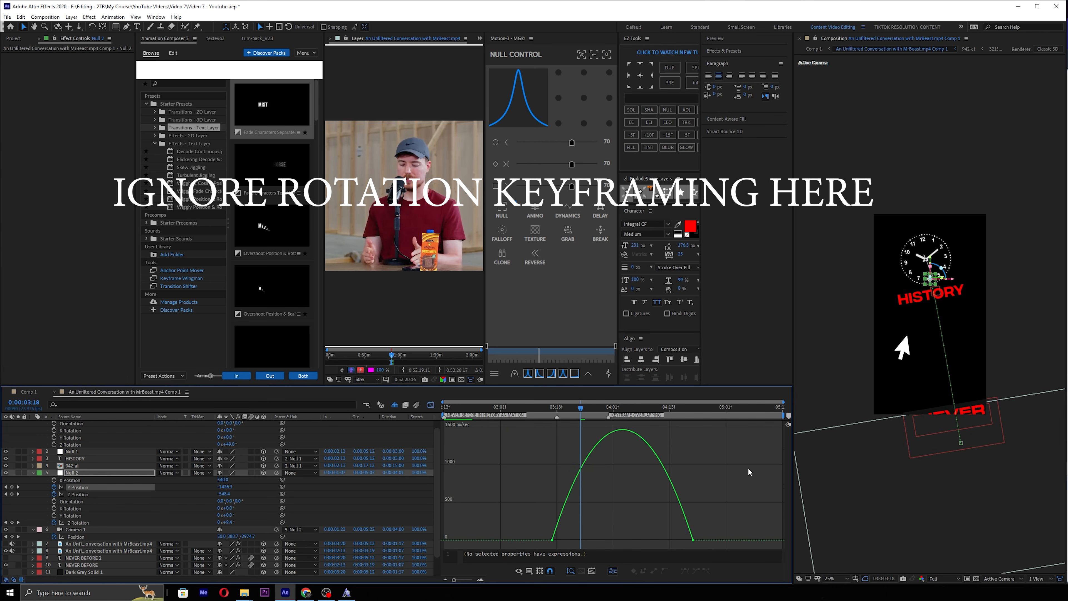
{"action": "left_click_drag", "start_coordinate": [744, 468], "coordinate": [472, 551]}
{"action": "left_click_drag", "start_coordinate": [599, 518], "coordinate": [637, 542]}
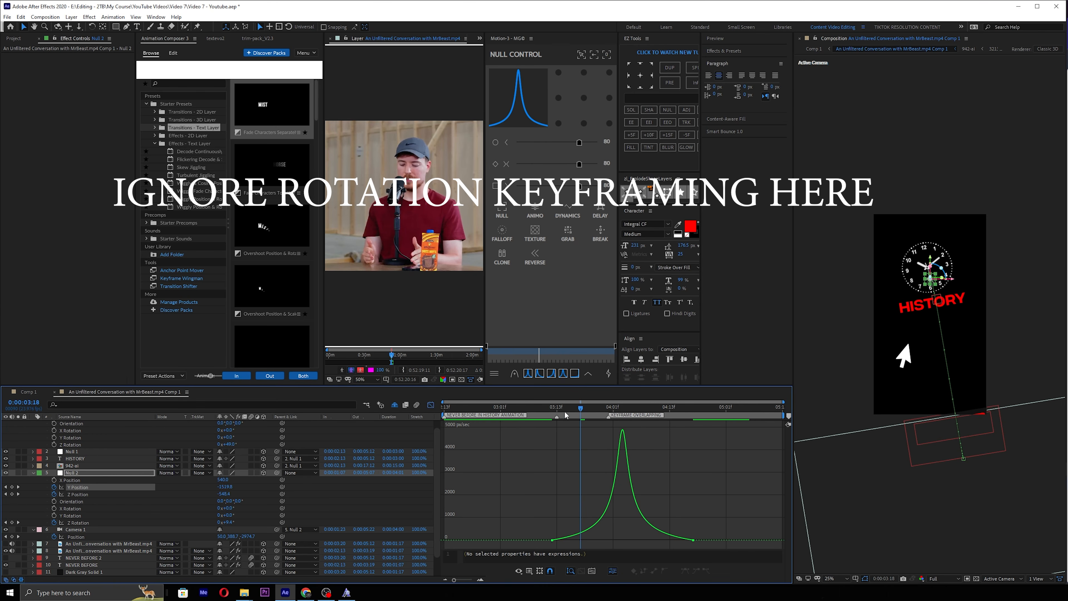
{"action": "left_click", "coordinate": [553, 411]}
{"action": "key", "text": "space"}
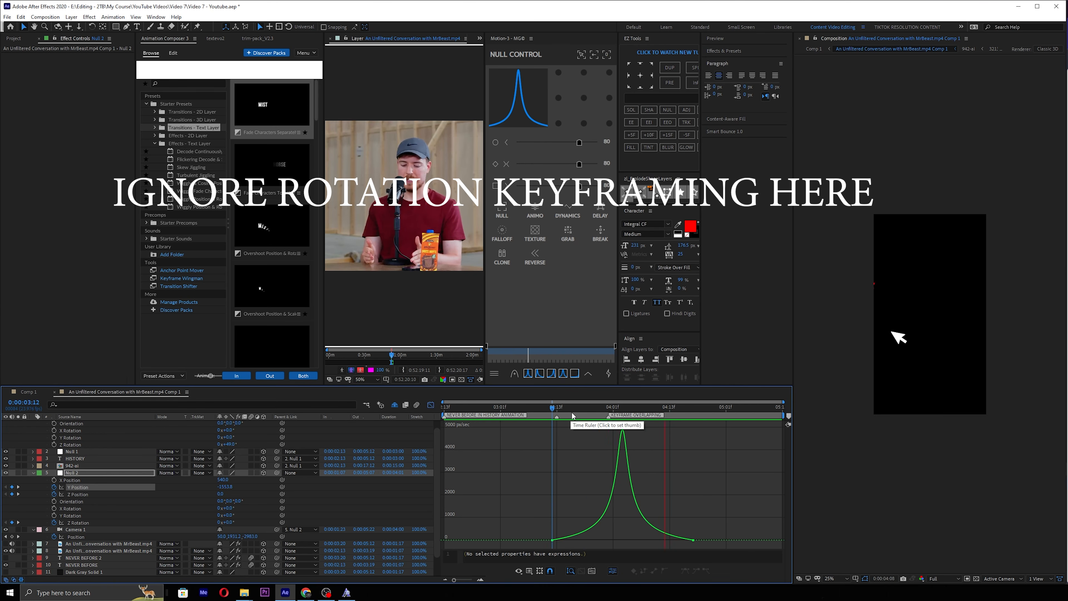
{"action": "key", "text": "space"}
{"action": "left_click", "coordinate": [92, 494]}
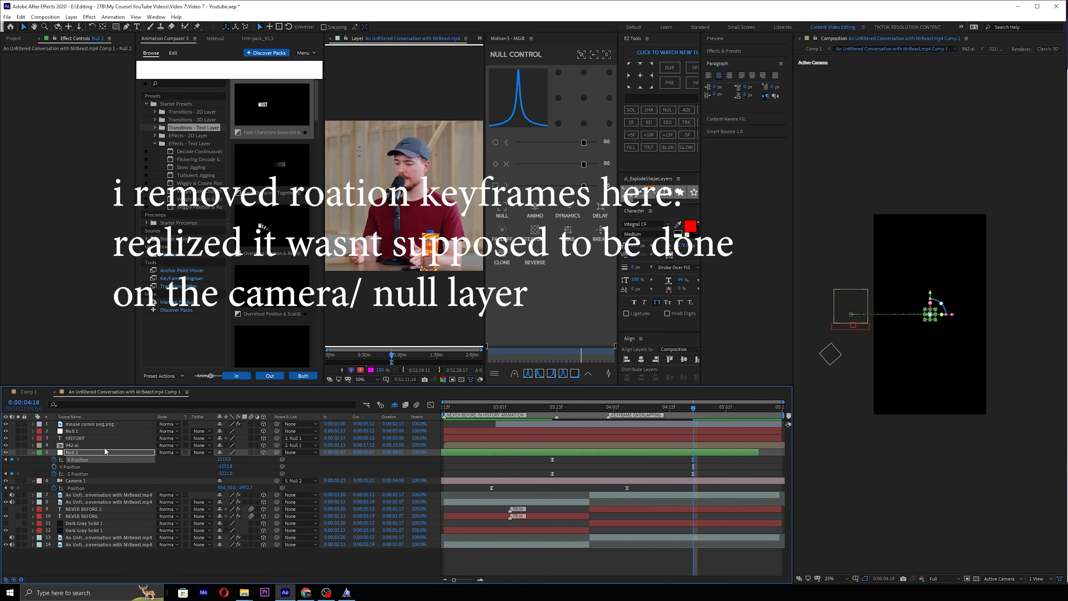
Keyframe Null 1's Z Rotation at 0° and place the keyframe at 0:00:03:12, the start of Null 2's move.
{"action": "left_click", "coordinate": [93, 431]}
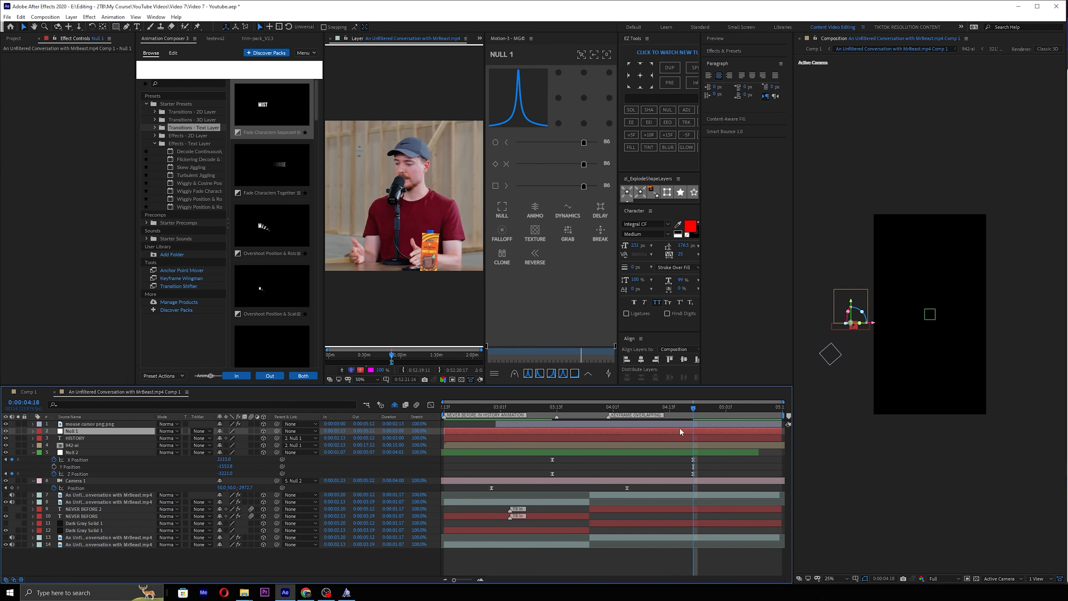
{"action": "mouse_move", "coordinate": [698, 409]}
{"action": "left_mouse_down"}
{"action": "mouse_move", "coordinate": [571, 407]}
{"action": "mouse_move", "coordinate": [694, 418]}
{"action": "left_mouse_up"}
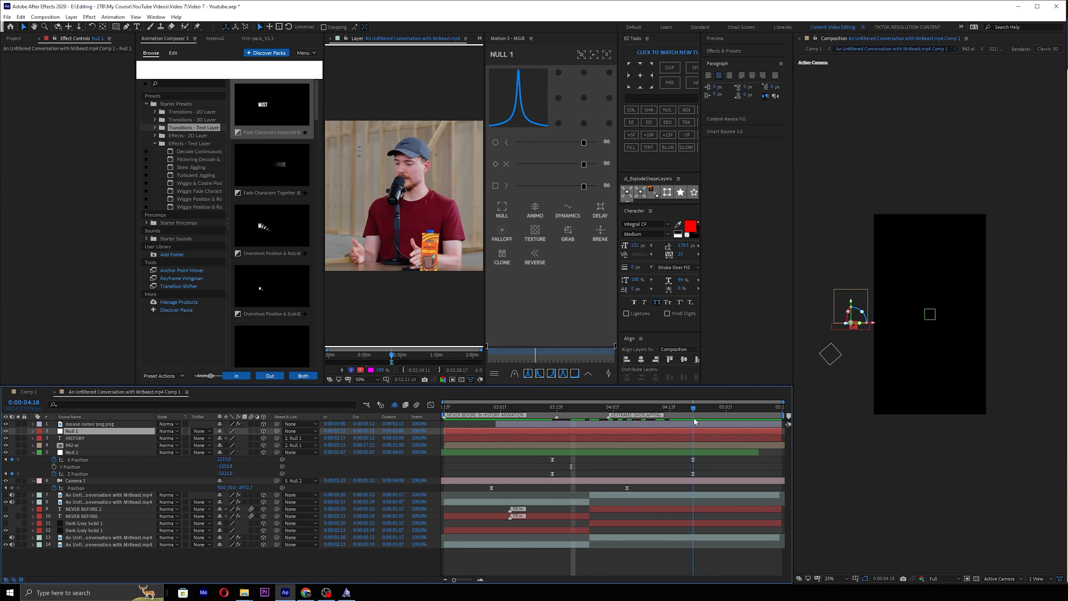
{"action": "key", "text": "r"}
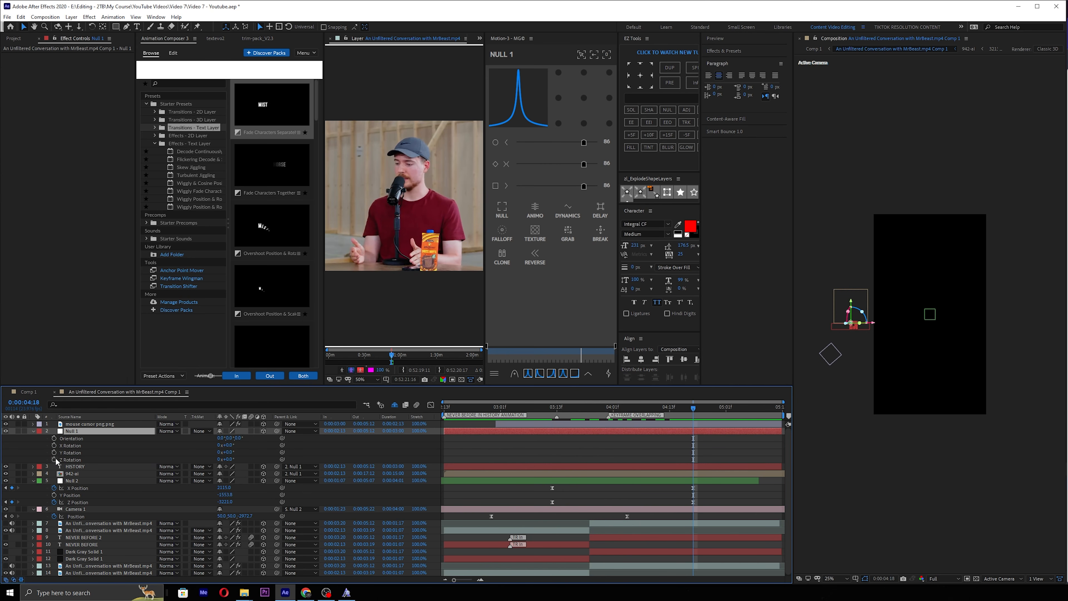
{"action": "left_click", "coordinate": [54, 459]}
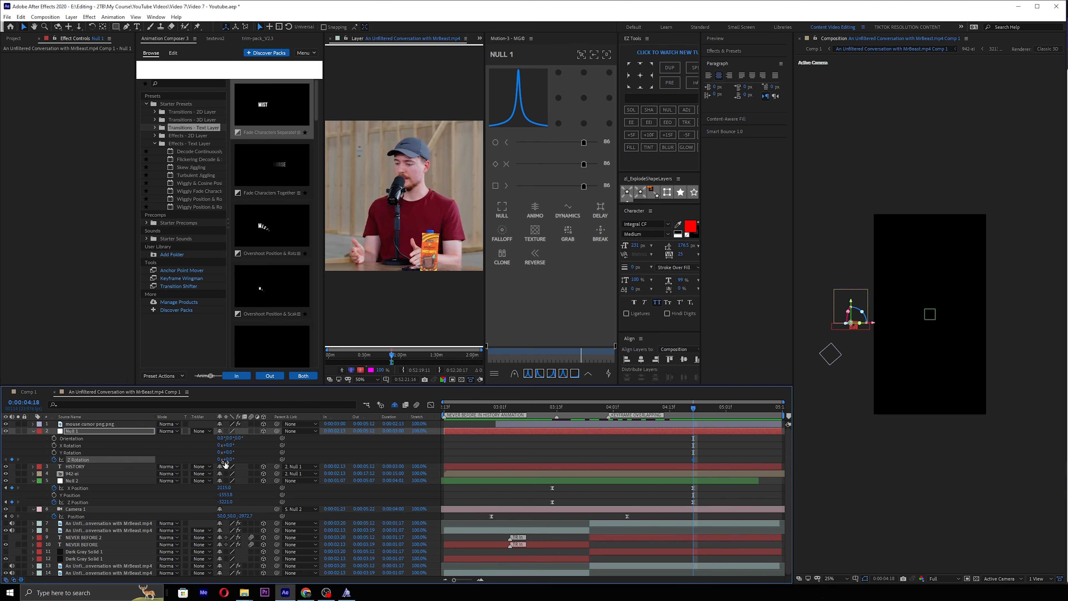
{"action": "left_click_drag", "start_coordinate": [226, 461], "coordinate": [135, 465]}
{"action": "key", "text": "ctrl+z"}
{"action": "left_click_drag", "start_coordinate": [694, 459], "coordinate": [552, 460]}
Set Null 1's Z Rotation to -90° at 0:00:04:18 and ease both rotation keyframes.
{"action": "type", "text": "0"}
{"action": "key", "text": "Return"}
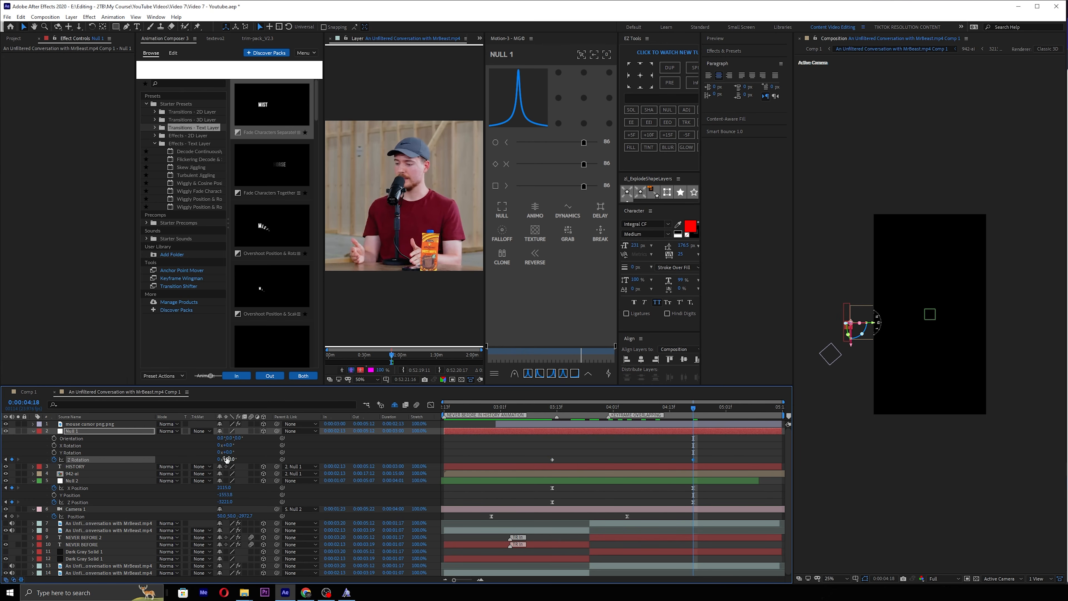
{"action": "key", "text": "ctrl+z"}
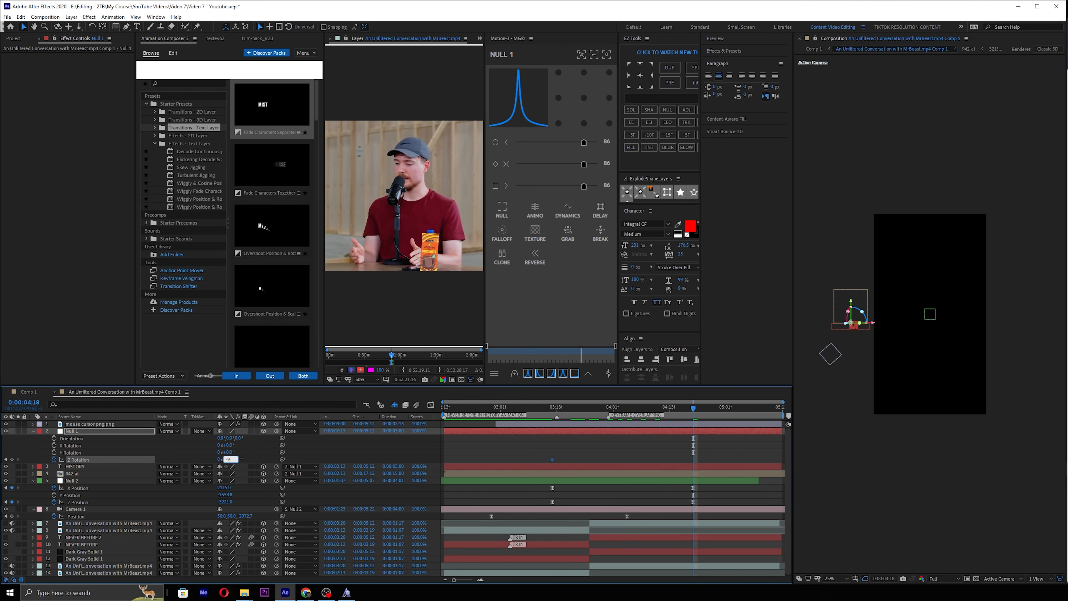
{"action": "type", "text": "0"}
{"action": "key", "text": "Return"}
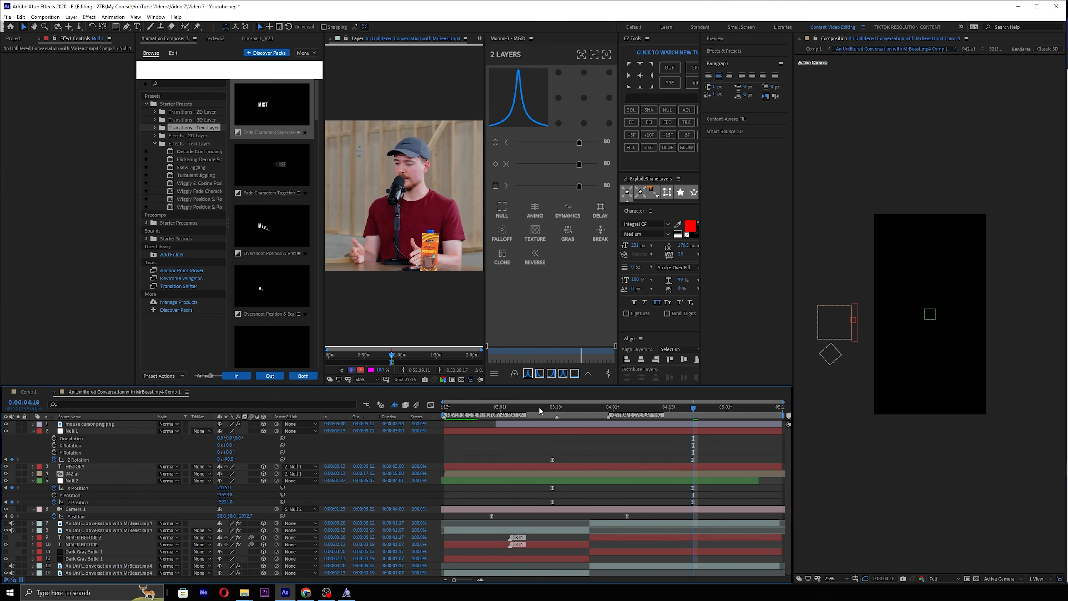
Preview the move from 0:00:03:09 and reduce Null 2's X Position at 0:00:04:18 to about 1774.
{"action": "left_click", "coordinate": [538, 407]}
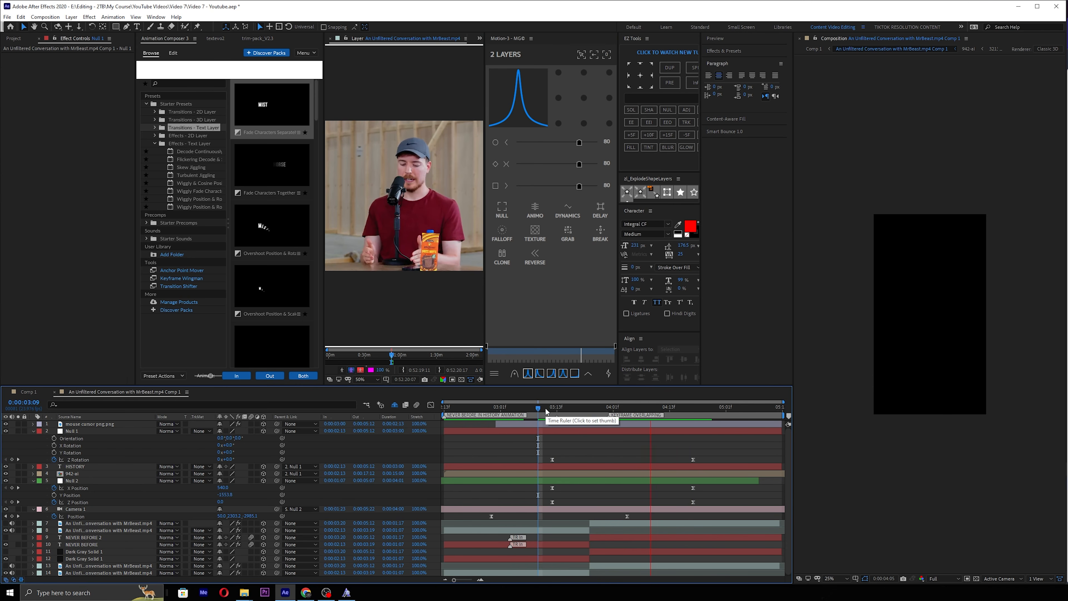
{"action": "key", "text": "space"}
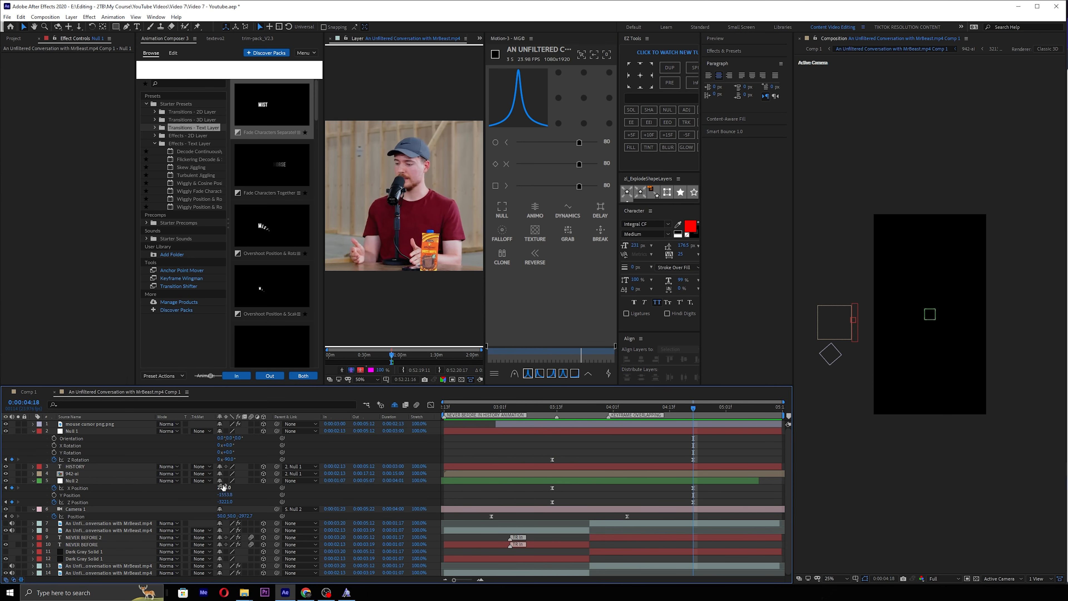
{"action": "left_click_drag", "start_coordinate": [223, 487], "coordinate": [84, 487]}
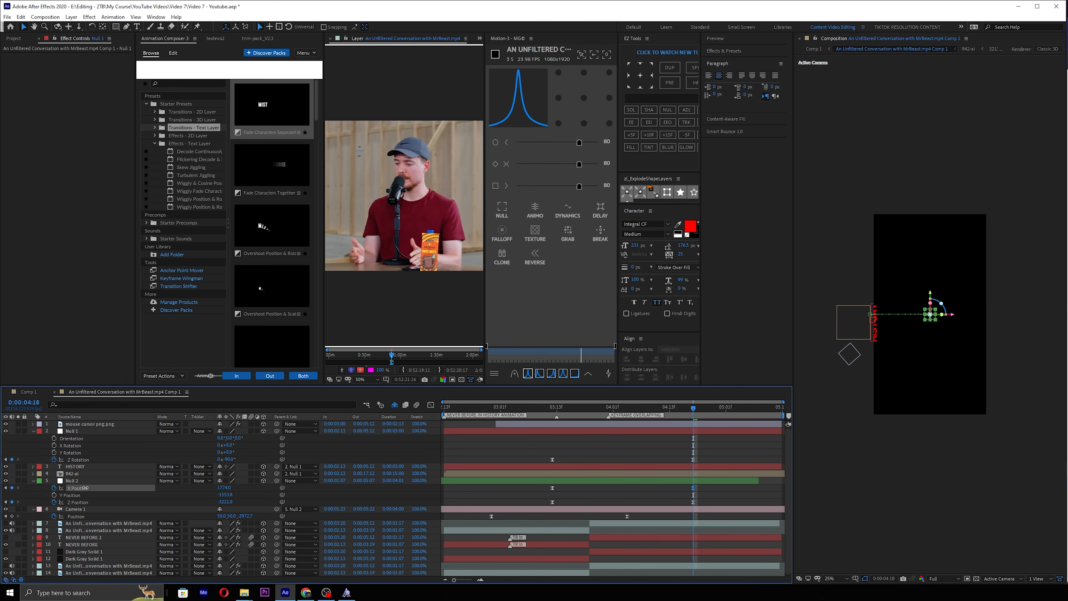
Delay both of Null 2's X Position keyframes by about 10 frames to start near 0:00:03:22, and preview the overlap.
{"action": "left_click_drag", "start_coordinate": [600, 488], "coordinate": [583, 480]}
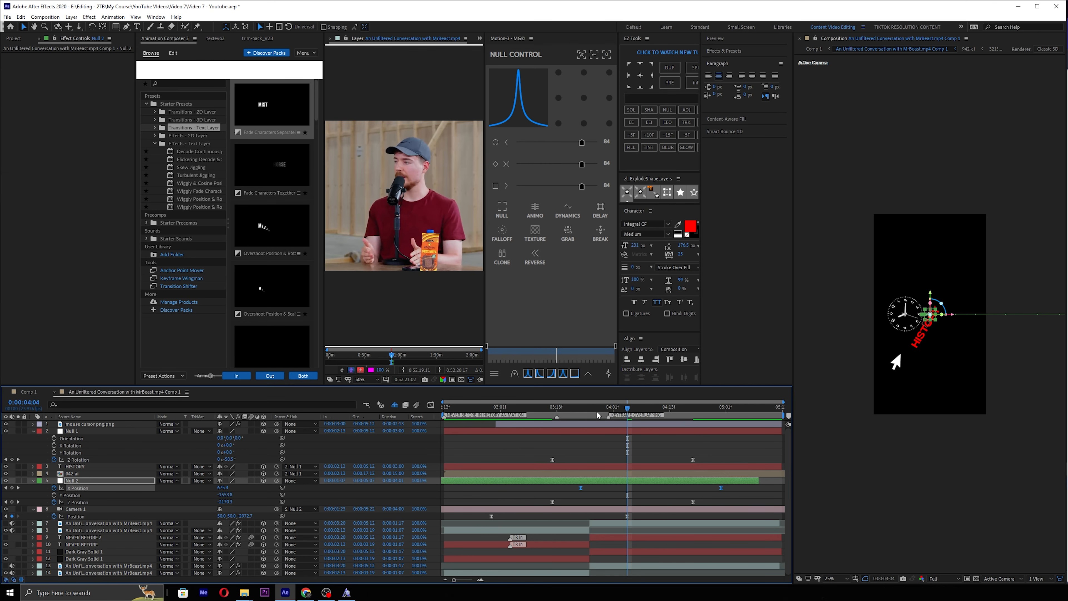
{"action": "left_click_drag", "start_coordinate": [628, 408], "coordinate": [594, 408]}
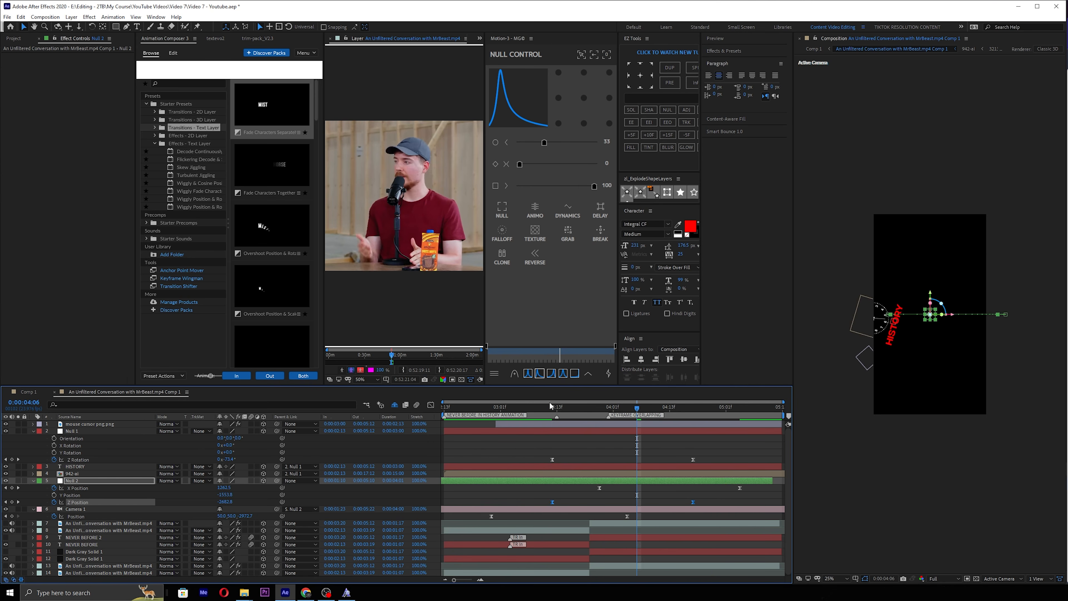
{"action": "left_click", "coordinate": [549, 407]}
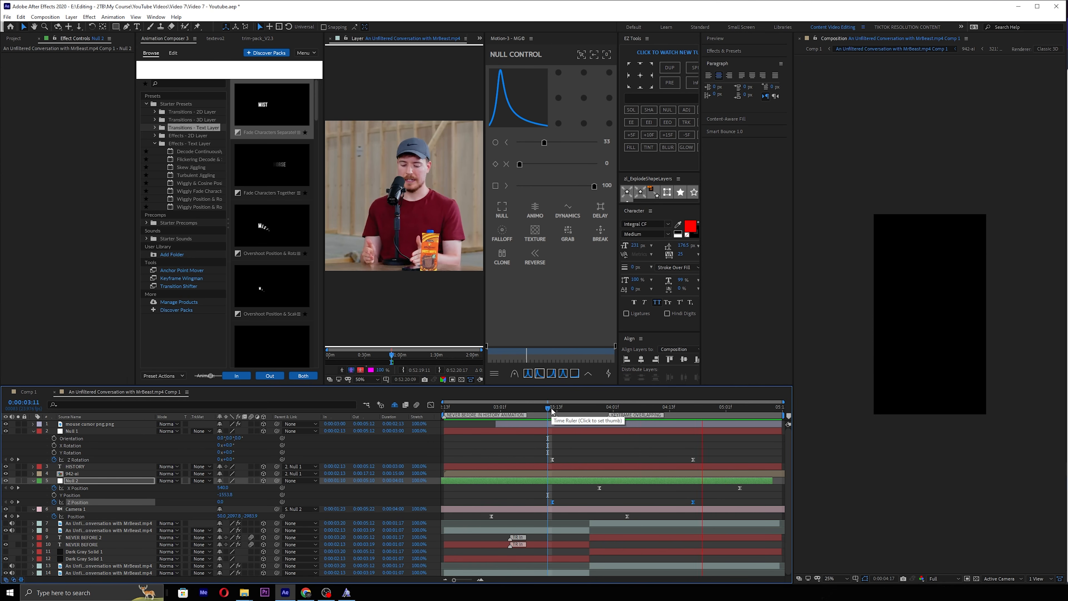
Set Null 2's X Position to about 1884 at its end keyframe, 0:00:05:04.
{"action": "left_click_drag", "start_coordinate": [551, 407], "coordinate": [741, 408]}
{"action": "left_click", "coordinate": [671, 453]}
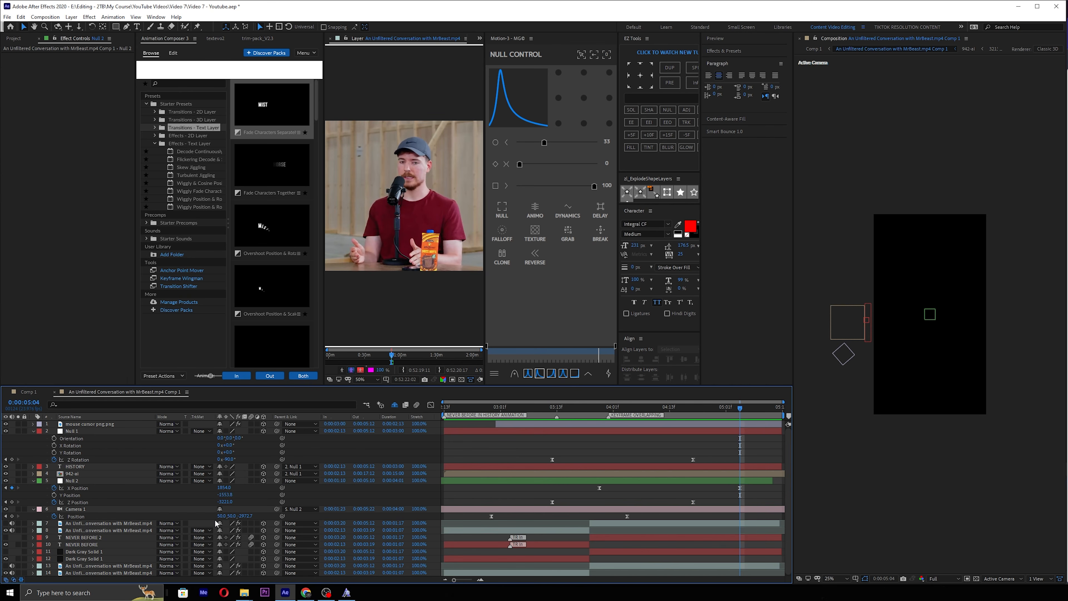
{"action": "left_click_drag", "start_coordinate": [223, 489], "coordinate": [236, 488]}
{"action": "left_click", "coordinate": [715, 444]}
Add a text layer reading "have you been able to" in the frame at 0:00:05:02.
{"action": "left_click_drag", "start_coordinate": [740, 408], "coordinate": [732, 409]}
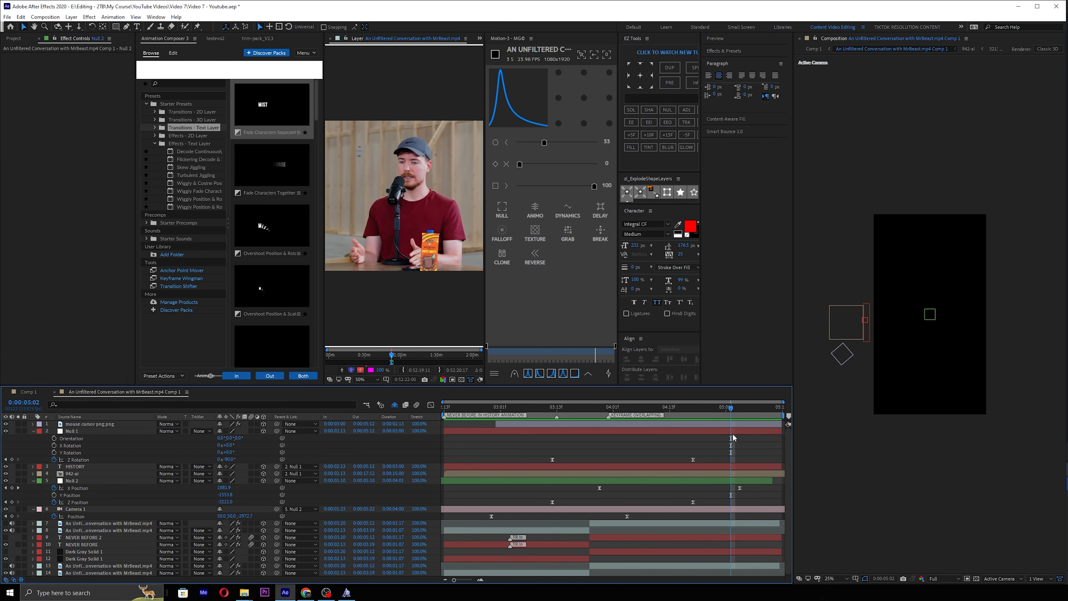
{"action": "key", "text": "ctrl+t"}
{"action": "key", "text": "period"}
{"action": "left_click", "coordinate": [900, 312]}
{"action": "type", "text": "have you"}
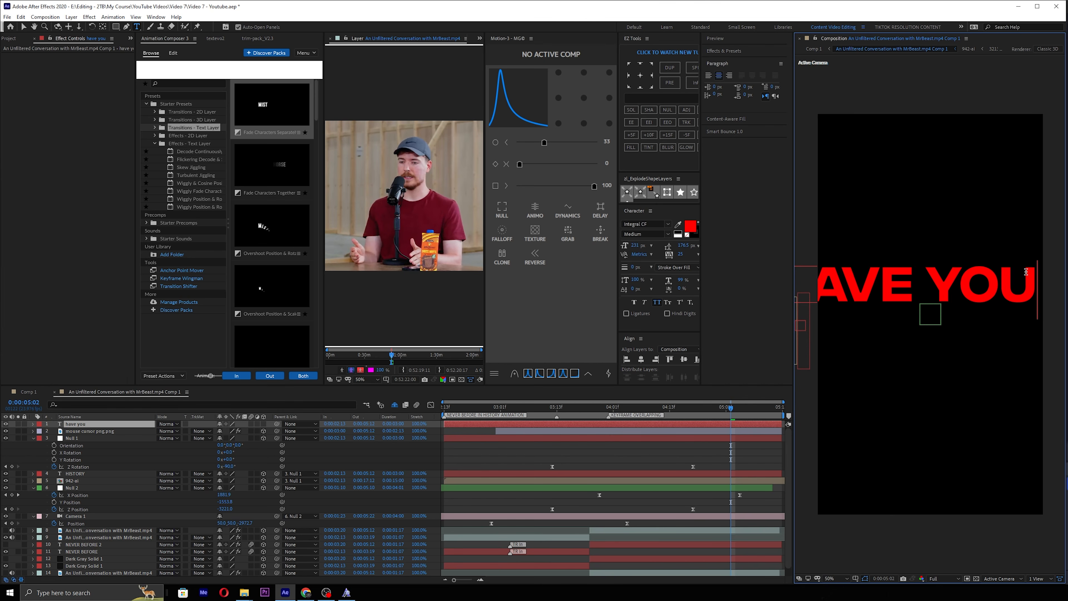
{"action": "type", "text": " been able"}
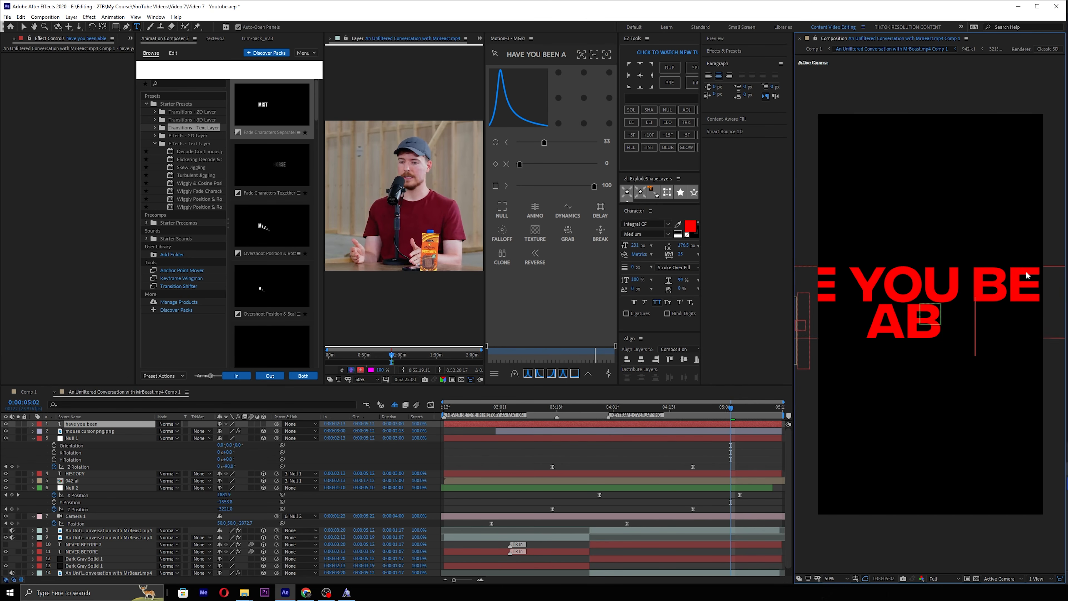
{"action": "type", "text": " to"}
Change the fill colour of the "have you been able to" text to white.
{"action": "left_click", "coordinate": [691, 226]}
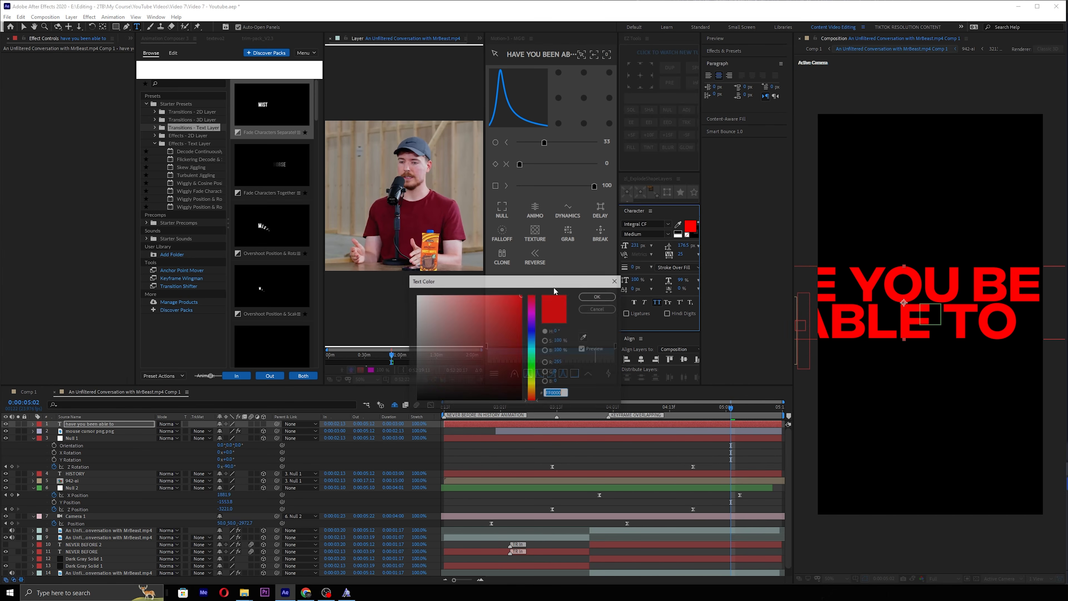
{"action": "left_click_drag", "start_coordinate": [437, 307], "coordinate": [386, 291]}
{"action": "left_click", "coordinate": [596, 297]}
Try the Inter Bold font on the "have you been able to" text.
{"action": "left_click", "coordinate": [646, 225]}
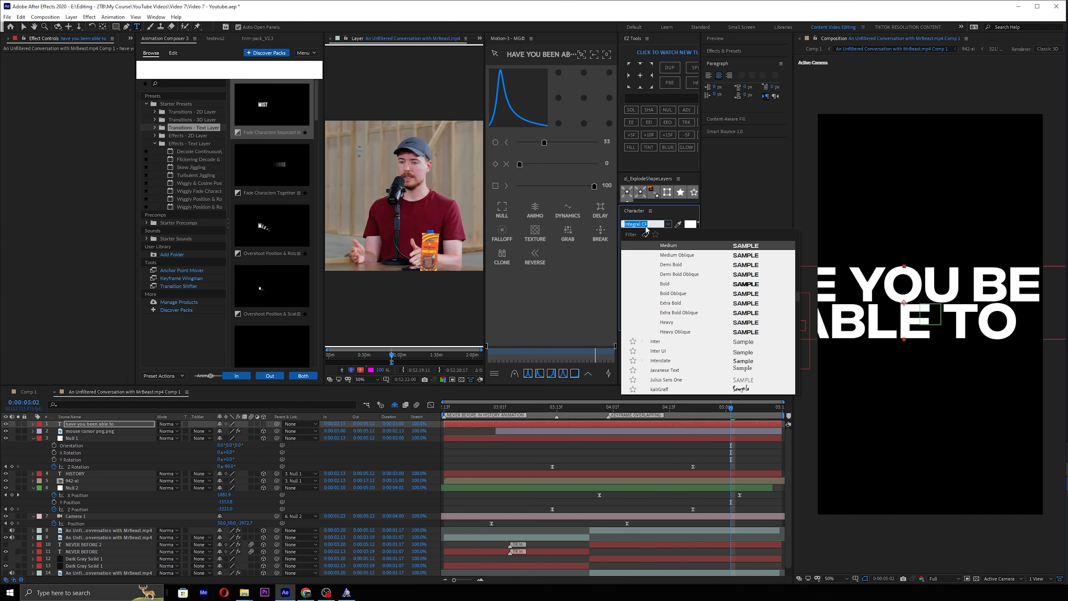
{"action": "type", "text": "inter"}
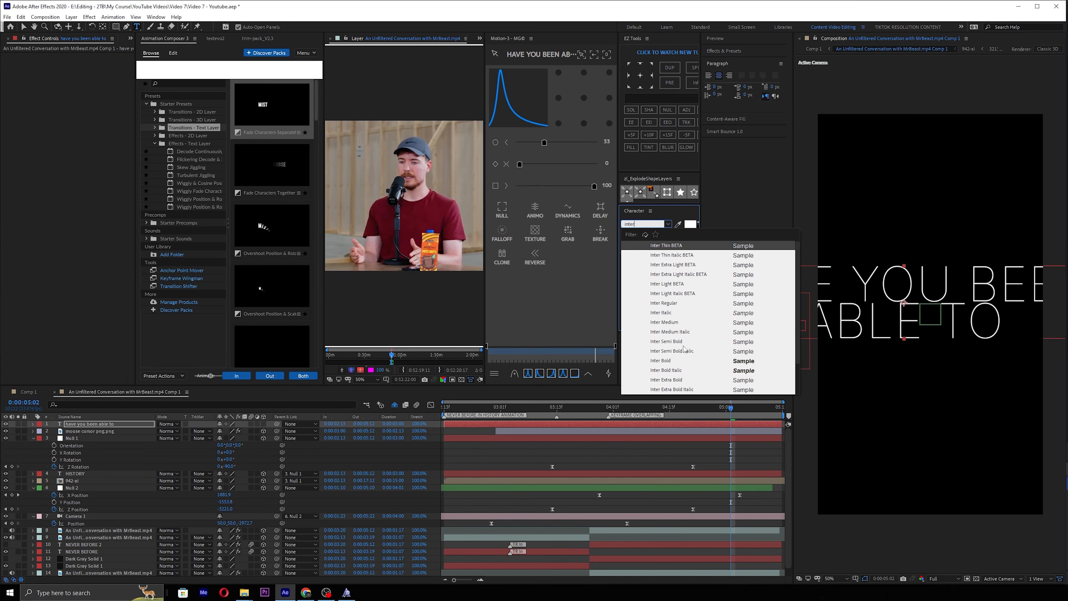
{"action": "left_click", "coordinate": [677, 360]}
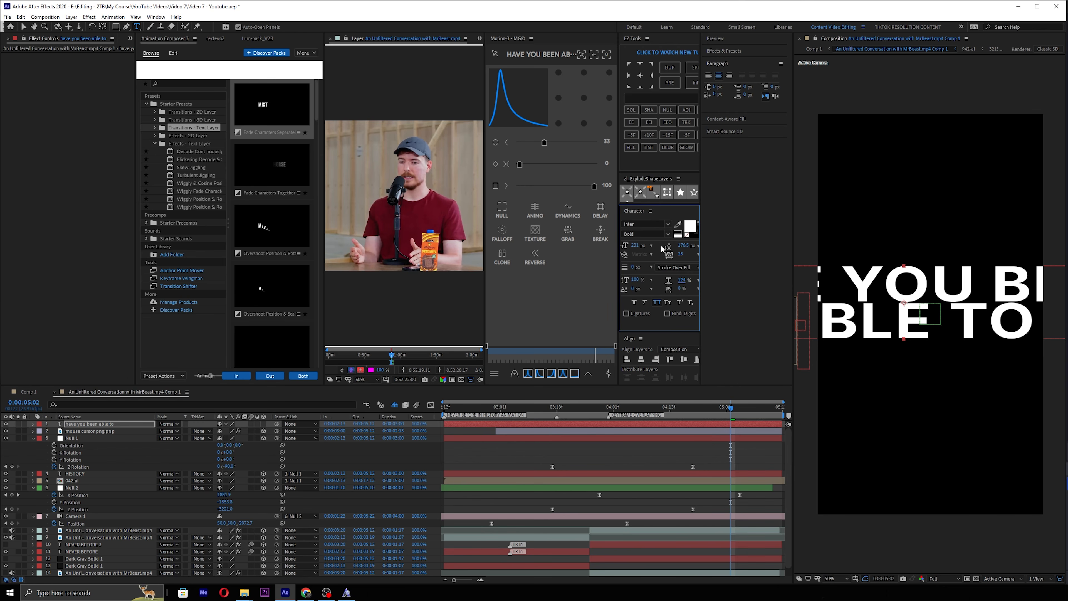
Set the text's font to Digitalo Personal Use and scale the layer down to about 47.8%.
{"action": "key", "text": "s"}
{"action": "left_click", "coordinate": [651, 225]}
{"action": "type", "text": "digi"}
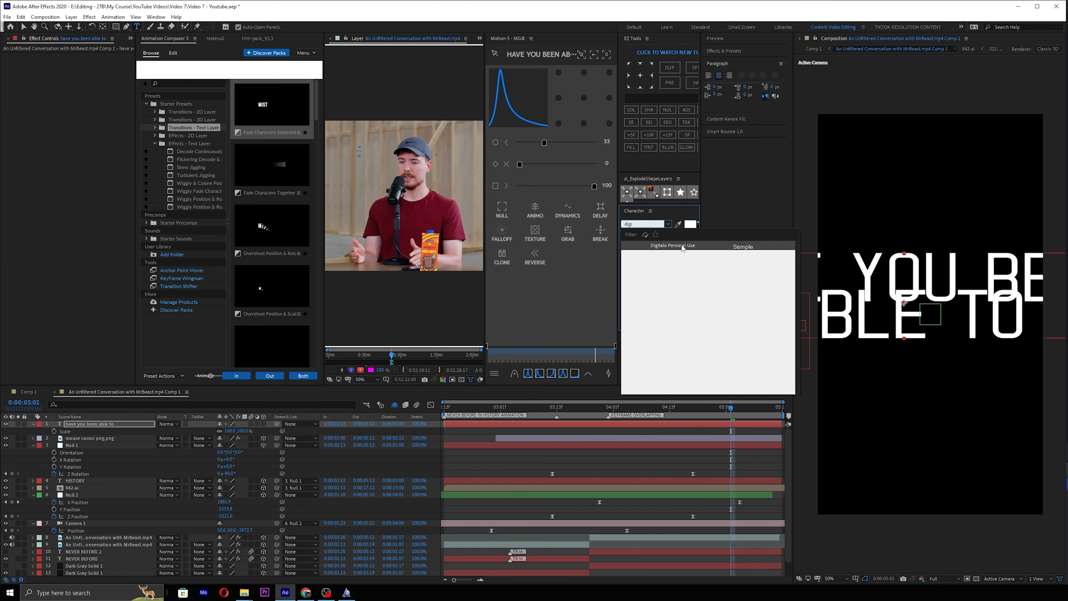
{"action": "left_click", "coordinate": [681, 249]}
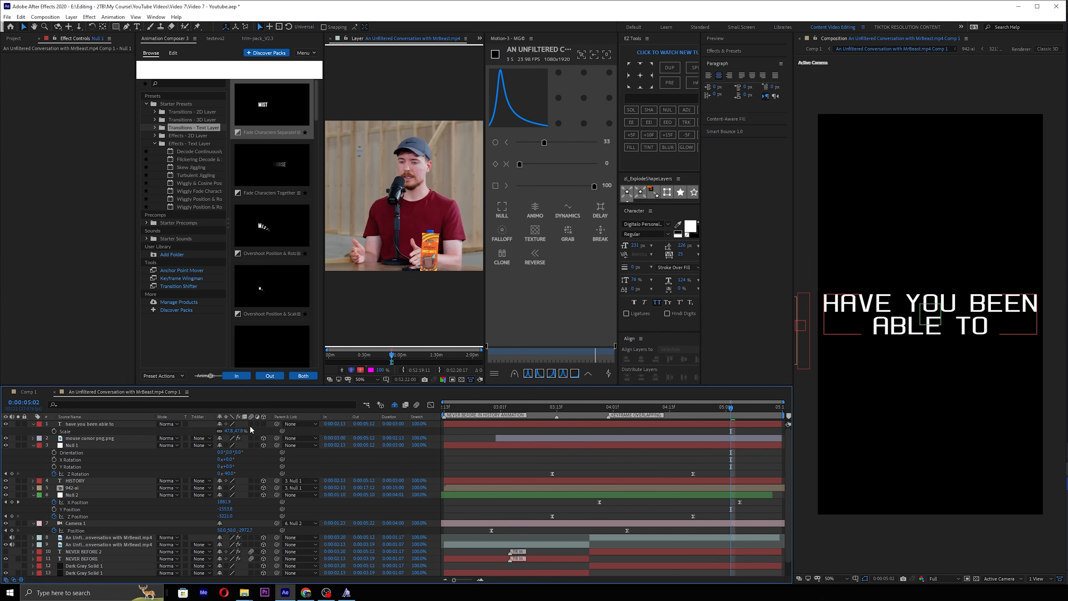
Make the "have you been able to" text a 3D layer and preview the camera move from 0:00:03:23.
{"action": "left_click", "coordinate": [264, 425]}
{"action": "left_click", "coordinate": [727, 425]}
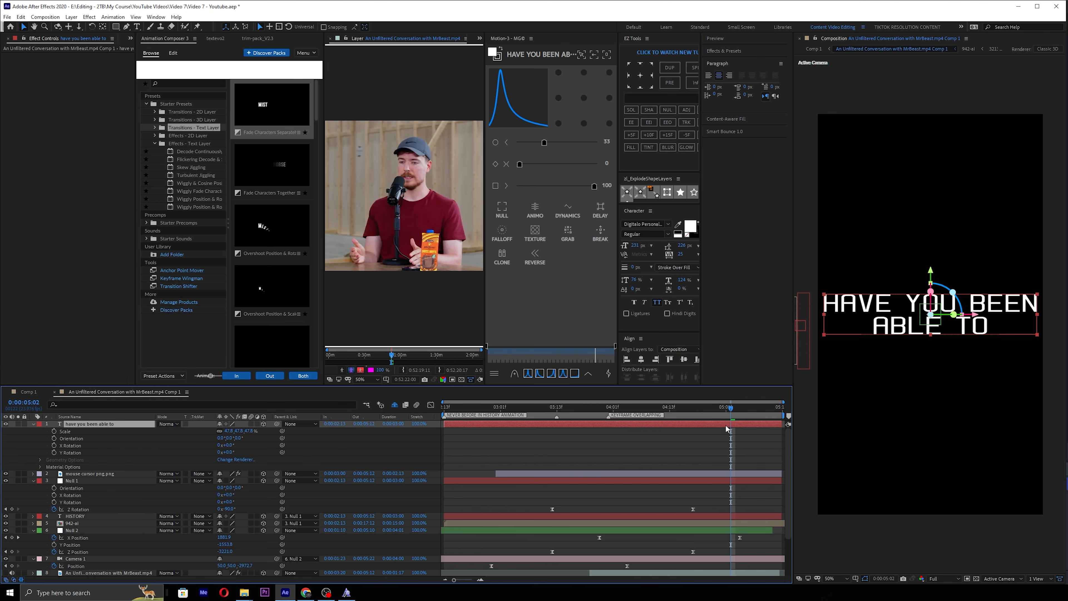
{"action": "left_click_drag", "start_coordinate": [718, 414], "coordinate": [600, 408]}
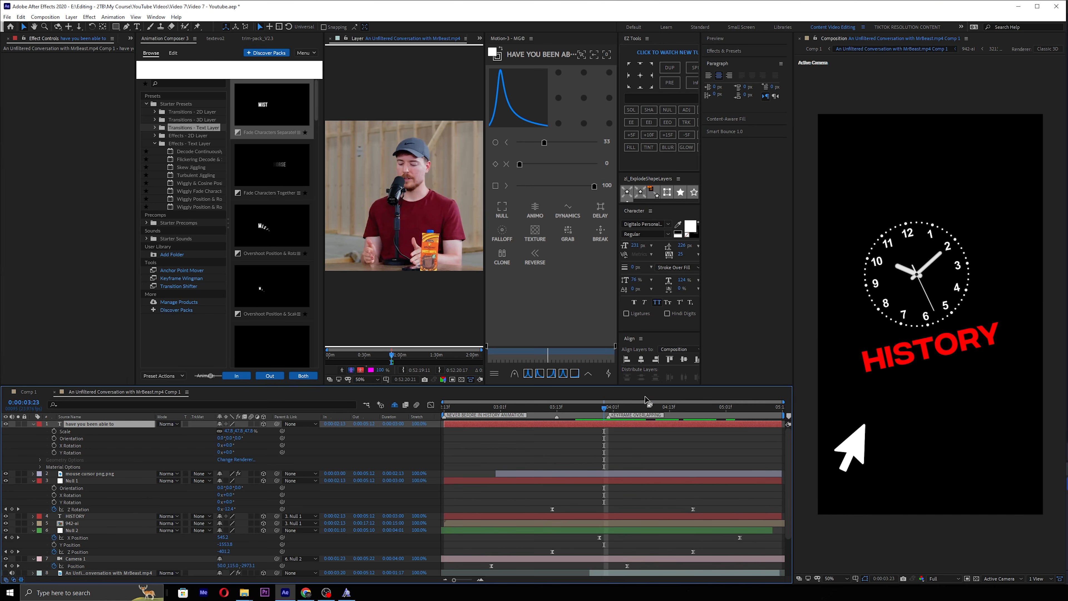
{"action": "key", "text": "space"}
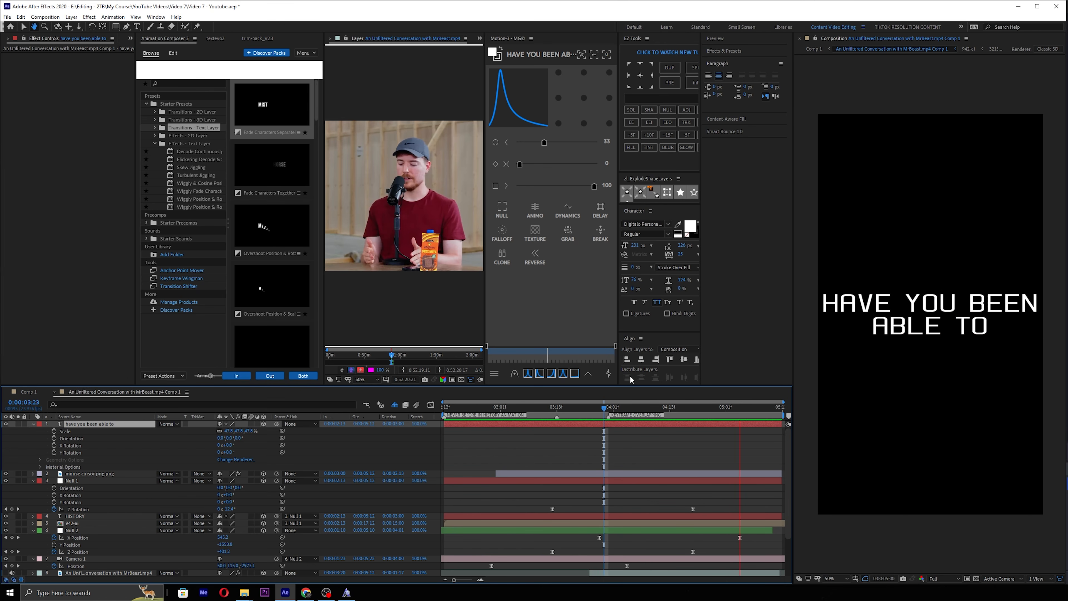
{"action": "key", "text": "space"}
Reveal the keyframed properties of all layers with the playhead at 0:00:04:15.
{"action": "left_click_drag", "start_coordinate": [603, 405], "coordinate": [688, 391]}
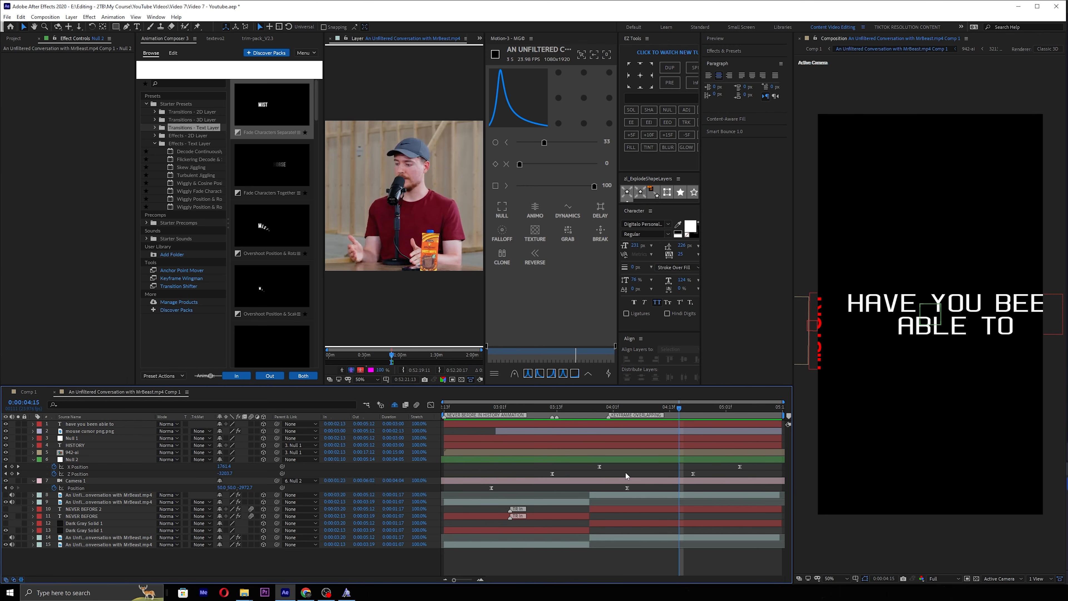
{"action": "key", "text": "u"}
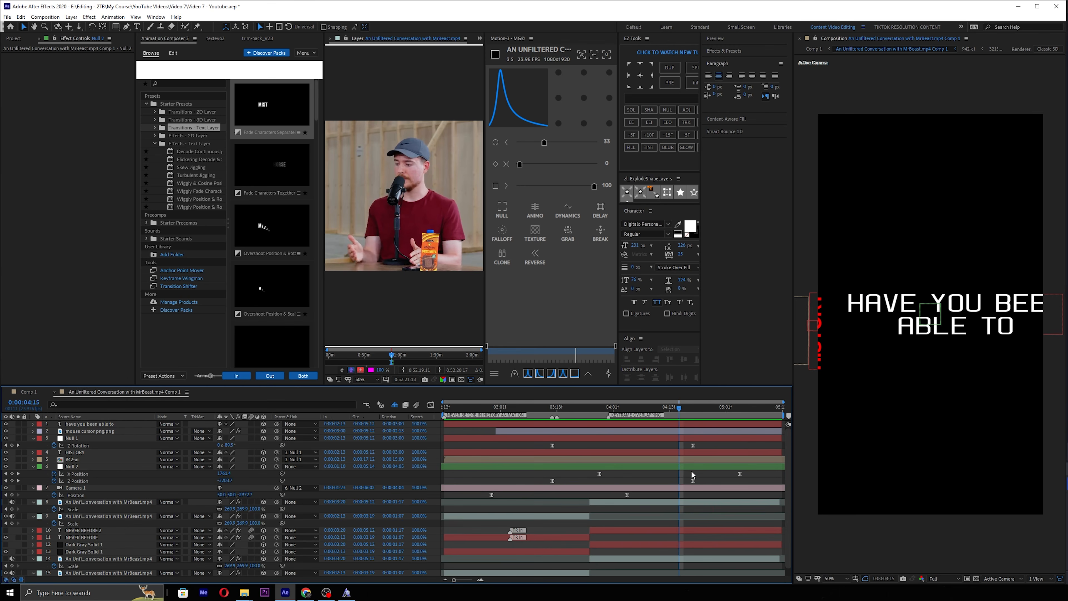
{"action": "left_click_drag", "start_coordinate": [759, 440], "coordinate": [689, 484]}
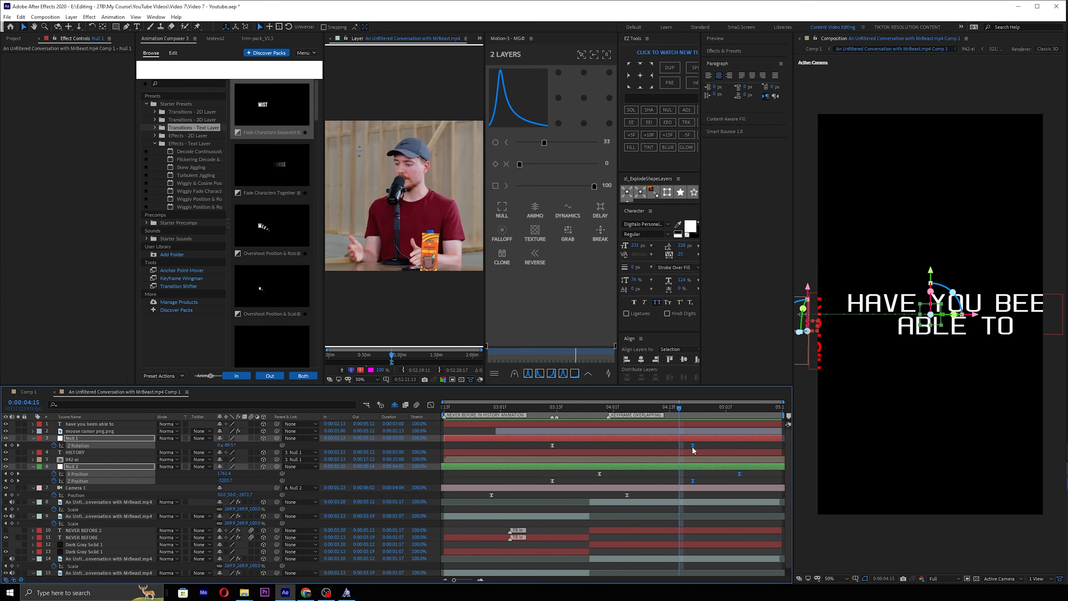
{"action": "left_click_drag", "start_coordinate": [692, 446], "coordinate": [645, 431]}
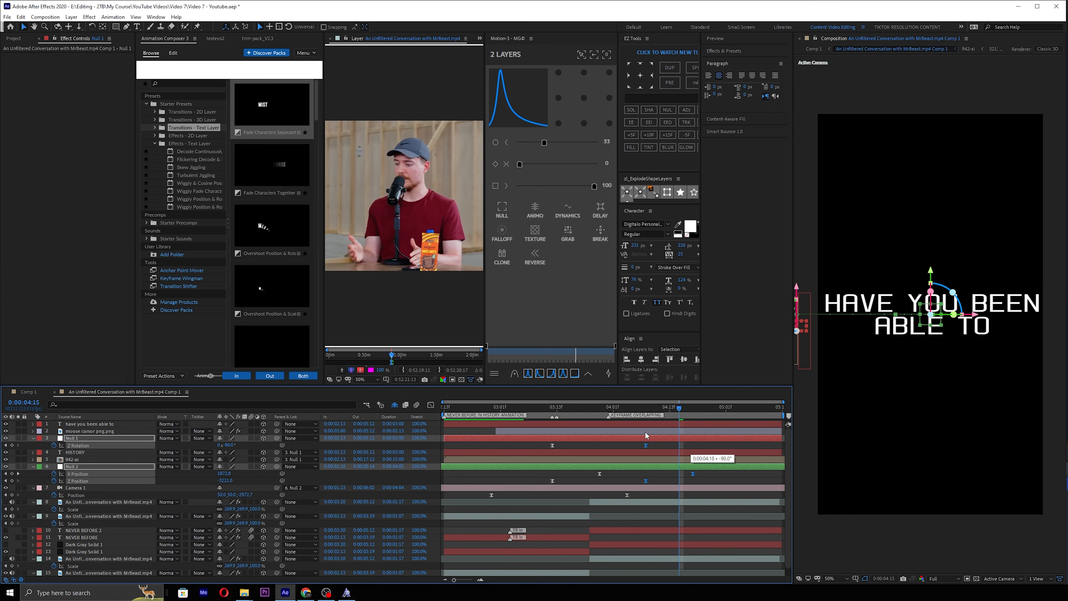
{"action": "key", "text": "ctrl+z"}
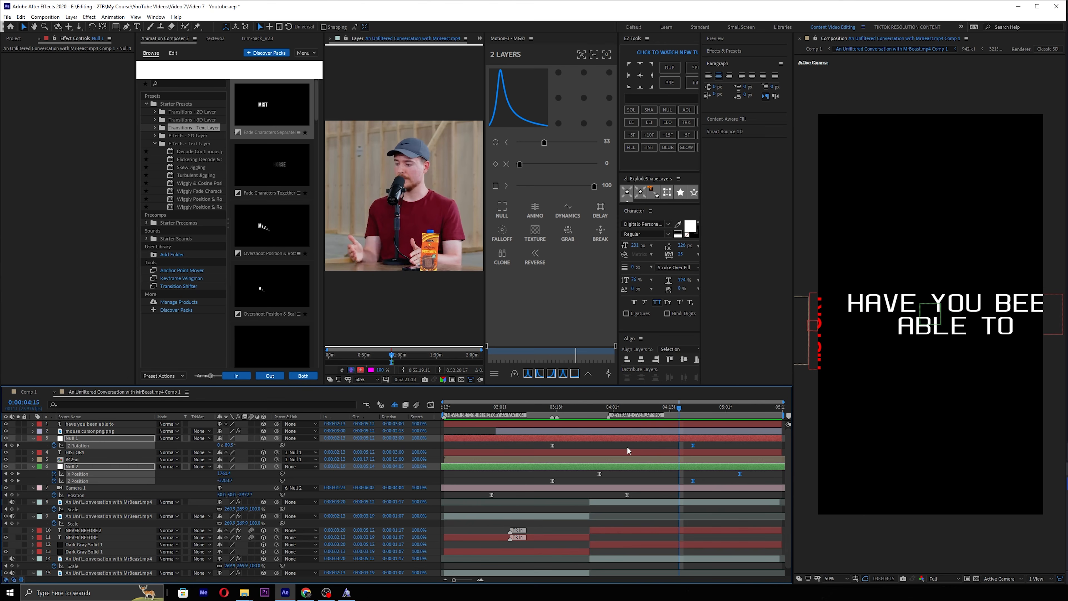
Move the end keyframes of Null 1's Z Rotation and Null 2's X and Z Position about 10 frames earlier, and preview.
{"action": "left_click", "coordinate": [627, 446]}
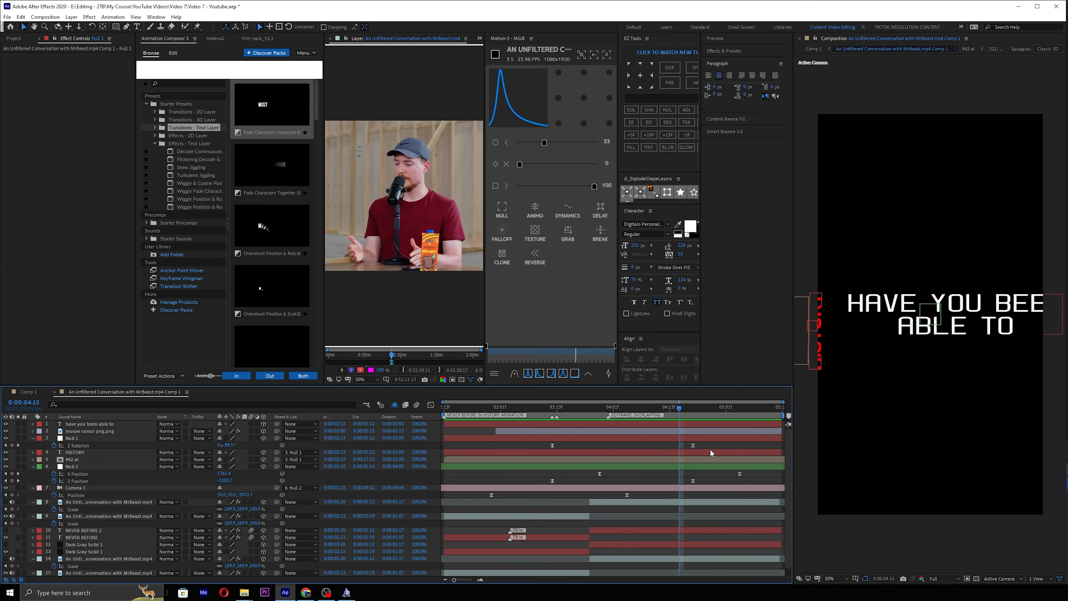
{"action": "left_click_drag", "start_coordinate": [764, 446], "coordinate": [648, 473]}
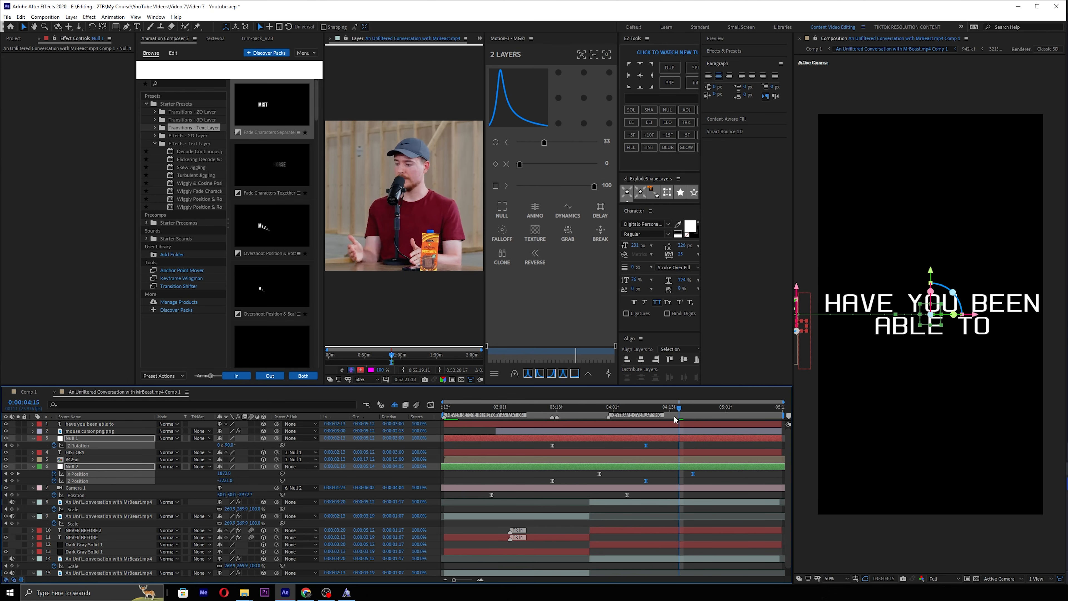
{"action": "left_click_drag", "start_coordinate": [675, 411], "coordinate": [551, 415]}
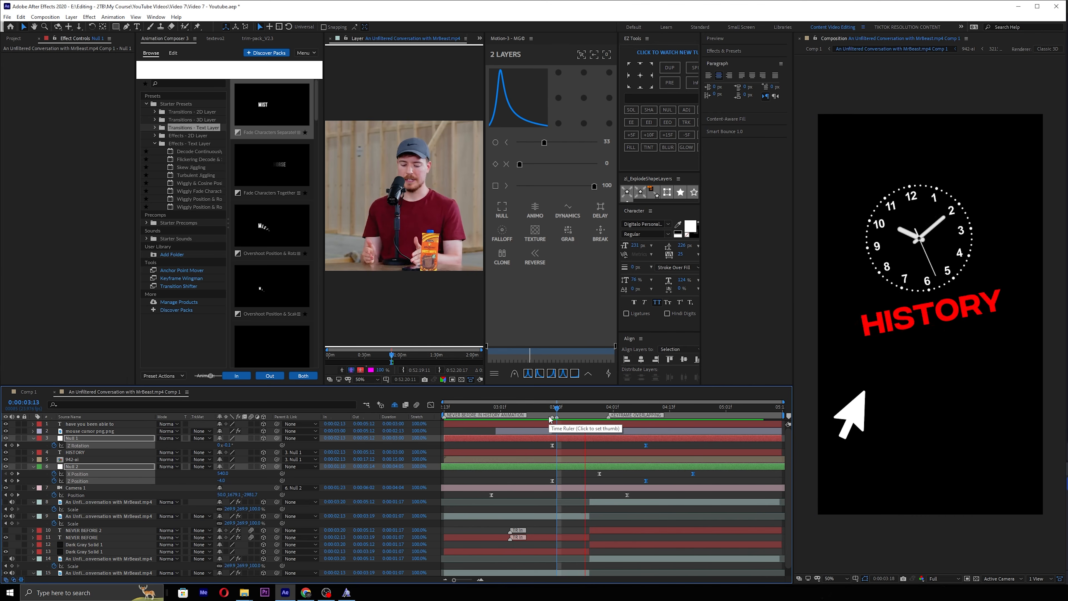
{"action": "key", "text": "space"}
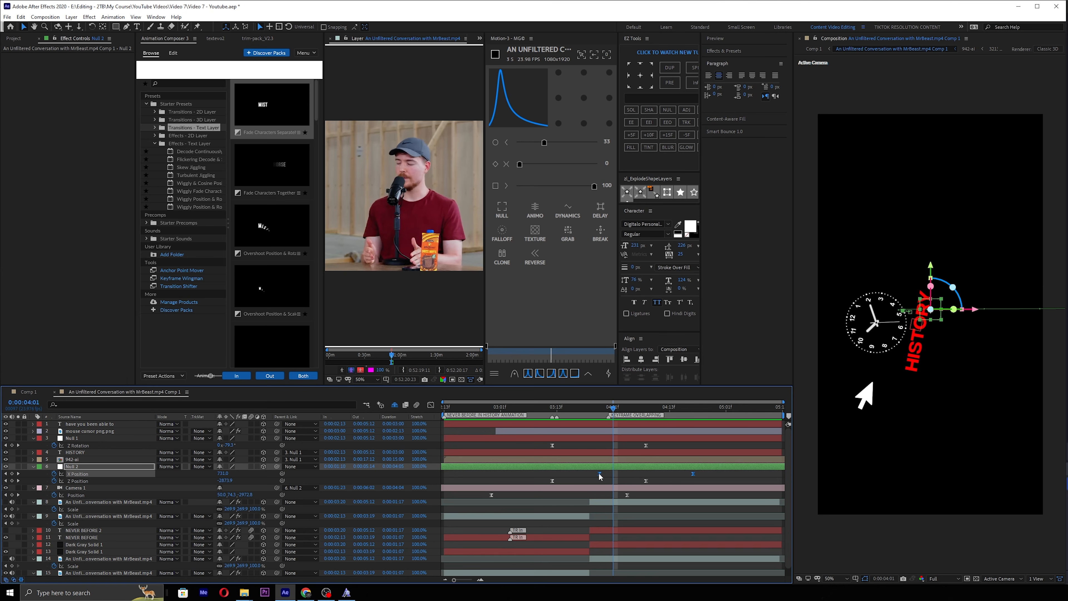
Shift both of Null 2's X Position keyframes two frames earlier, ending at 0:00:04:16, and preview the move.
{"action": "left_click_drag", "start_coordinate": [599, 473], "coordinate": [590, 471]}
{"action": "left_click_drag", "start_coordinate": [608, 416], "coordinate": [602, 411]}
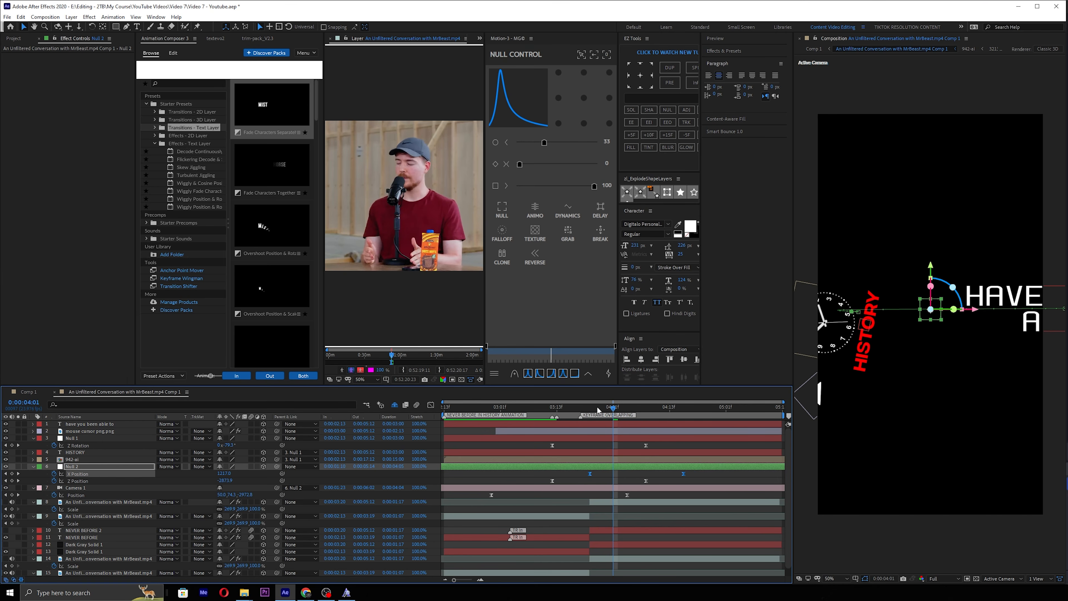
{"action": "left_click", "coordinate": [715, 473]}
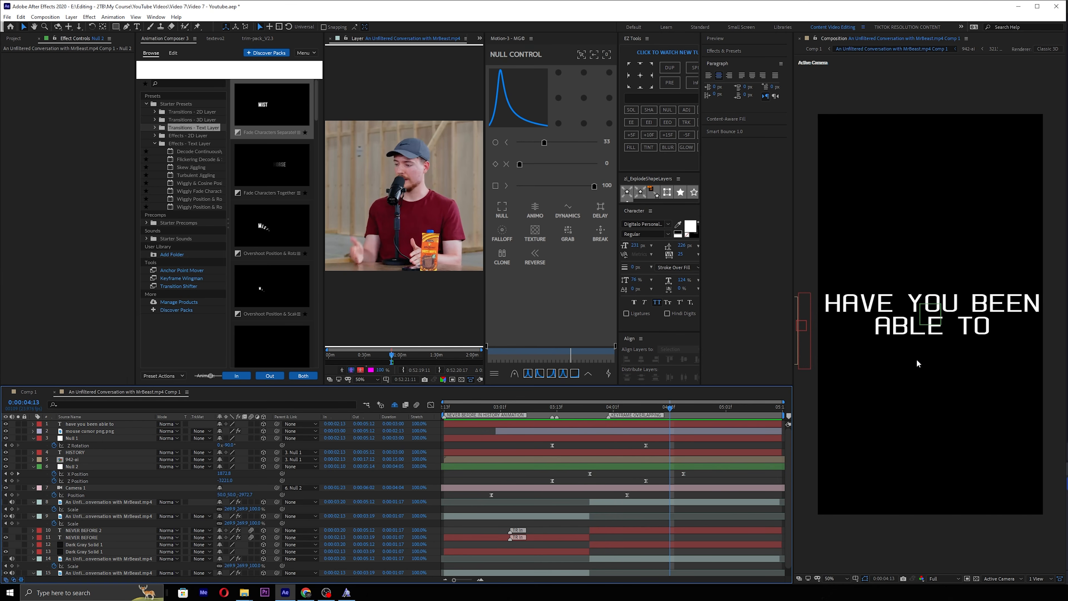
Select the mouse cursor layer, show all layers' keyframes, and go to Null 2's last X Position keyframe at 0:00:04:16.
{"action": "key", "text": "ctrl+a"}
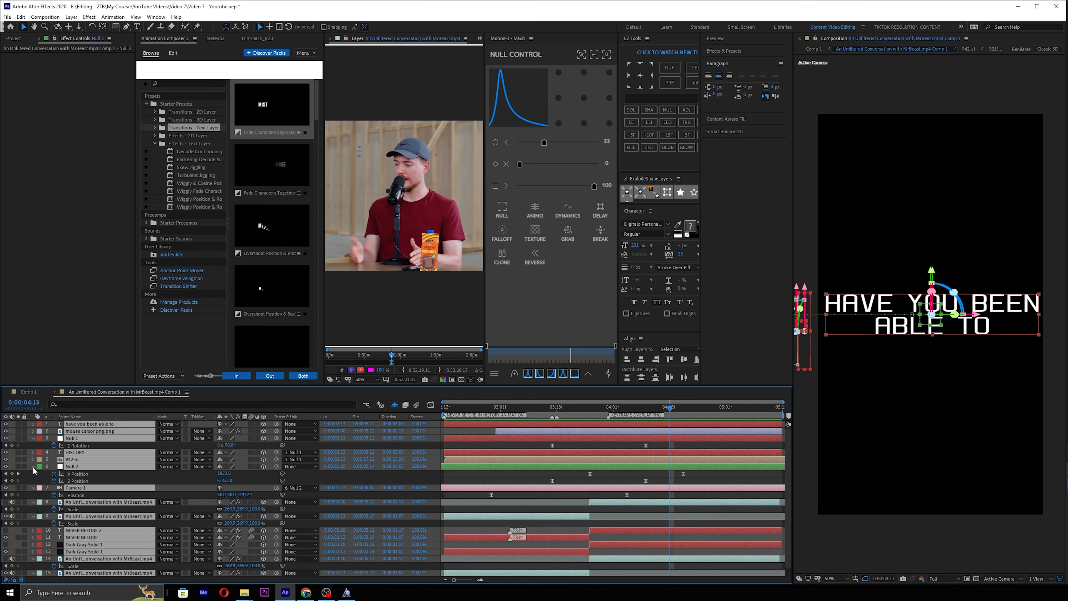
{"action": "left_click", "coordinate": [33, 468]}
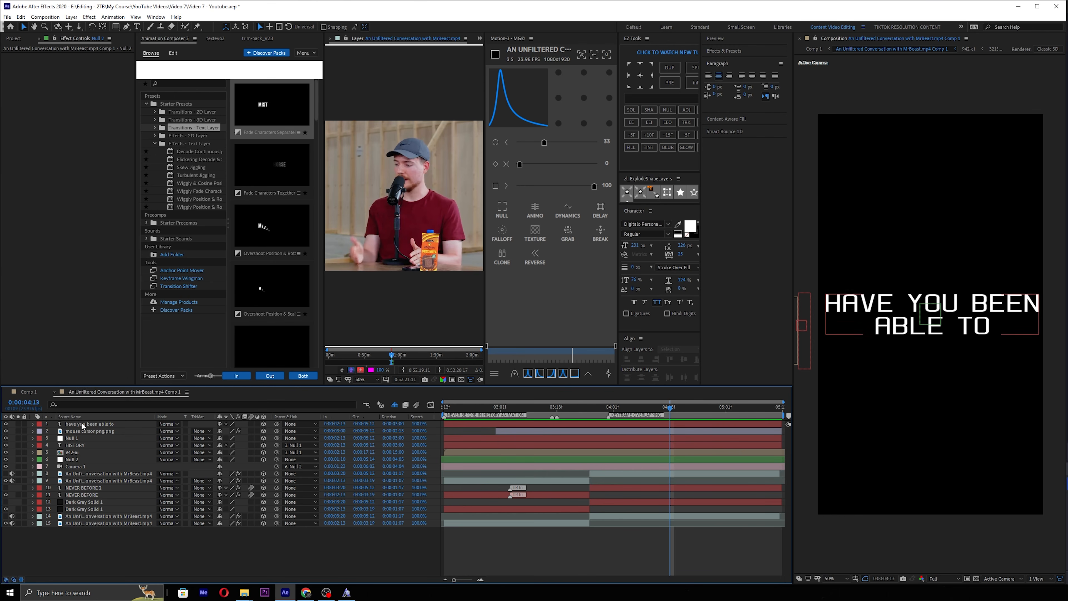
{"action": "left_click", "coordinate": [93, 432]}
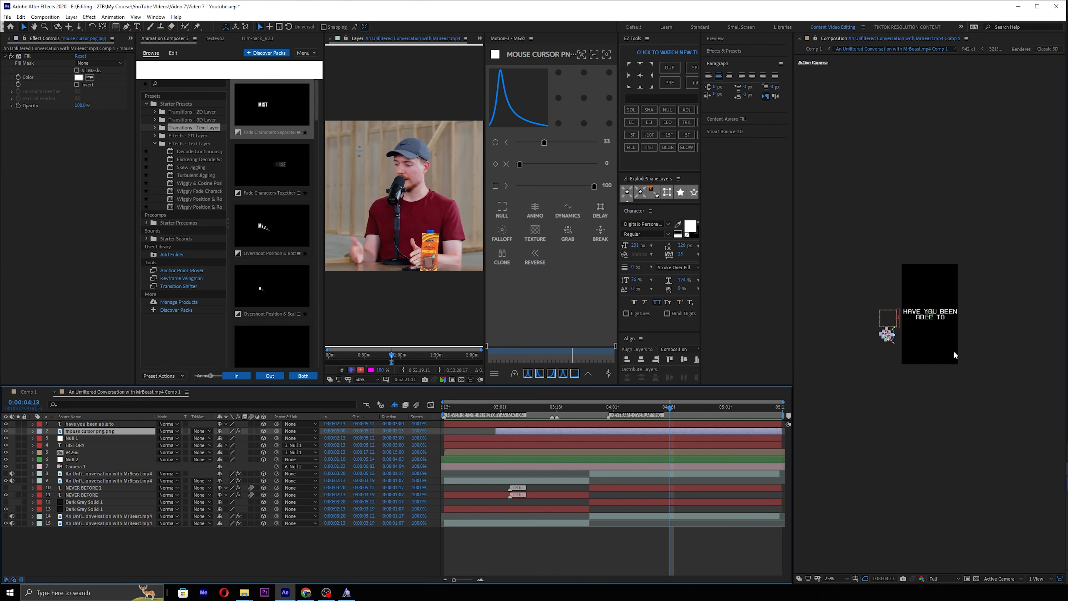
{"action": "key", "text": "comma"}
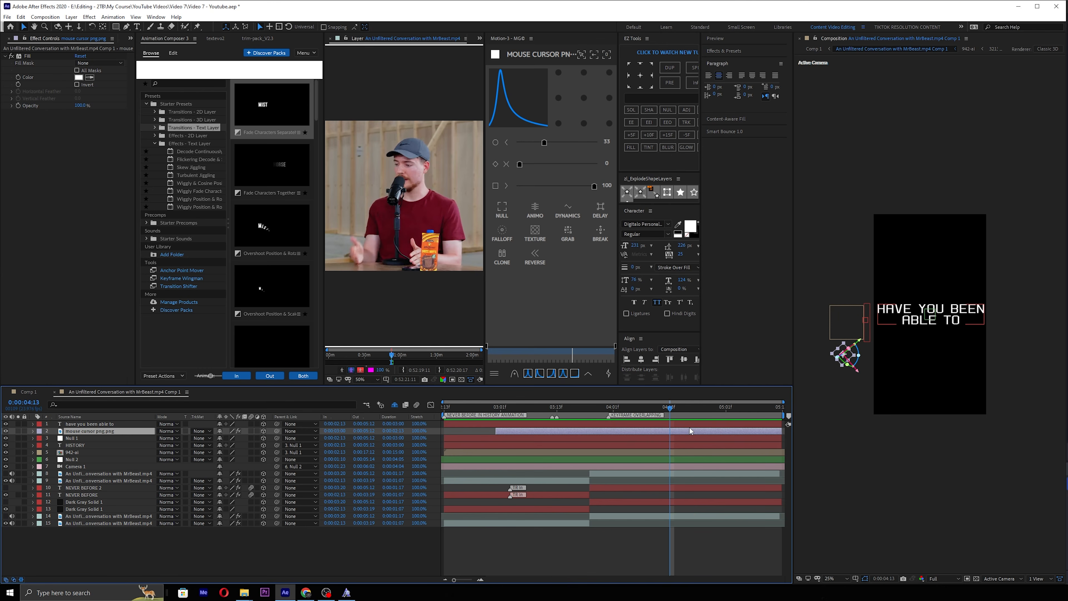
{"action": "key", "text": "u"}
{"action": "mouse_move", "coordinate": [684, 408]}
{"action": "left_mouse_down"}
{"action": "mouse_move", "coordinate": [581, 403]}
{"action": "mouse_move", "coordinate": [684, 404]}
{"action": "left_mouse_up"}
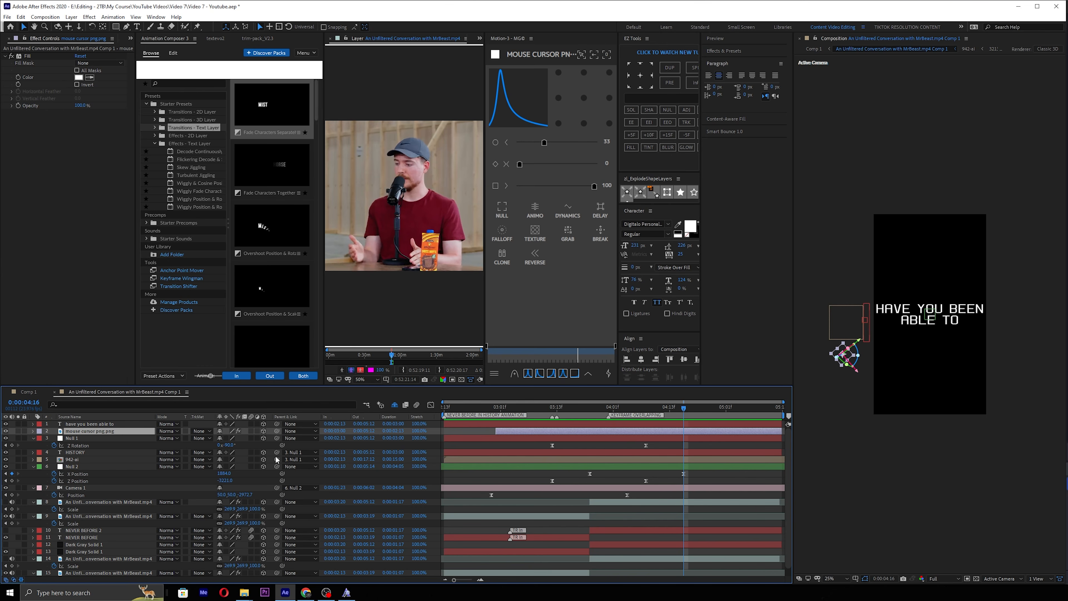
Keyframe the mouse cursor layer's Position and Z Rotation at 0:00:04:16, and shift both keyframes back to Null 1's first rotation keyframe.
{"action": "key", "text": "p"}
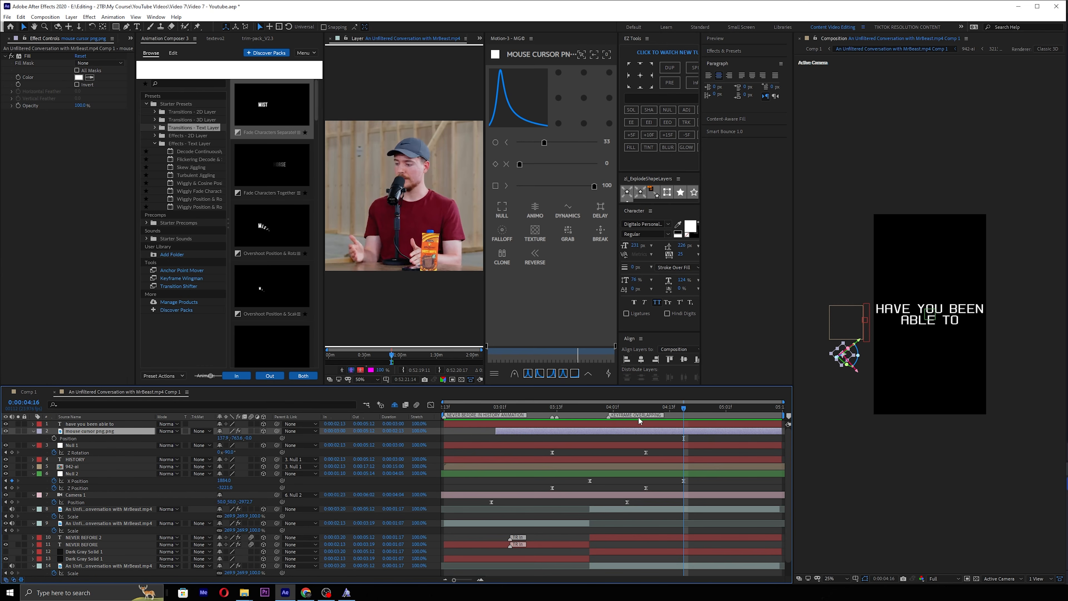
{"action": "key", "text": "shift+r"}
{"action": "left_click", "coordinate": [54, 439]}
{"action": "left_click", "coordinate": [54, 467]}
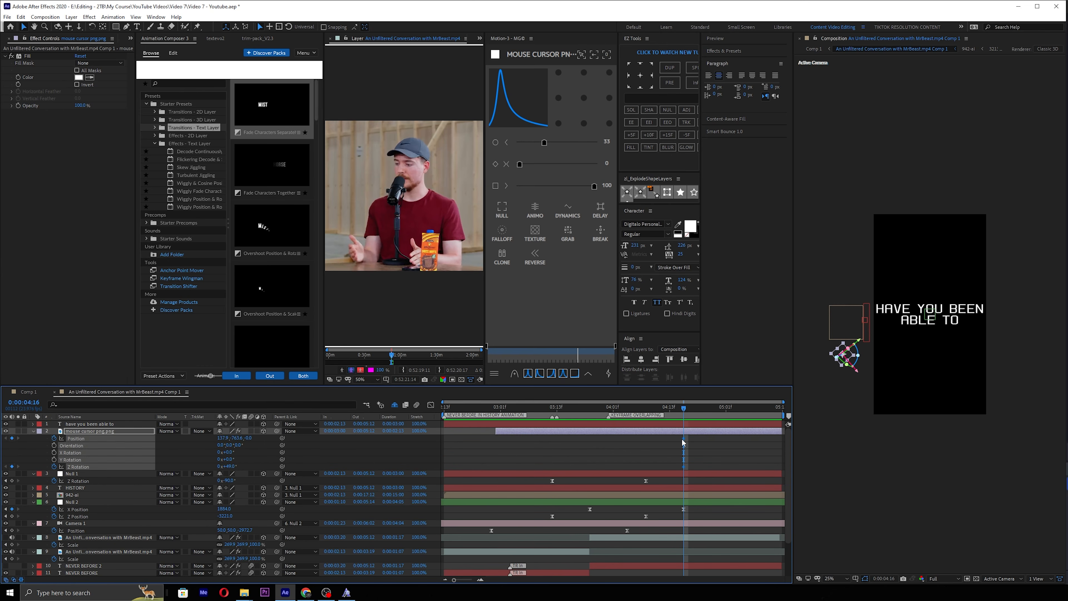
{"action": "left_click_drag", "start_coordinate": [684, 439], "coordinate": [554, 444]}
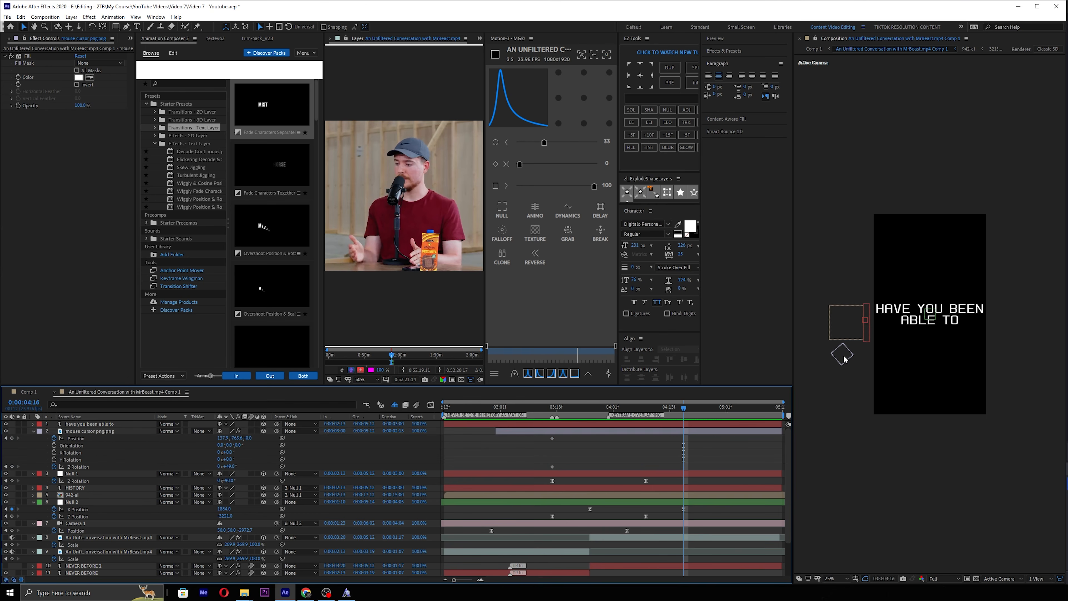
At 0:00:04:16, move the mouse cursor just below the end of ABLE TO and rotate it on Z until it is nearly upright.
{"action": "left_click_drag", "start_coordinate": [843, 355], "coordinate": [957, 335]}
{"action": "scroll", "coordinate": [960, 332], "scroll_direction": "up", "scroll_amount": 2}
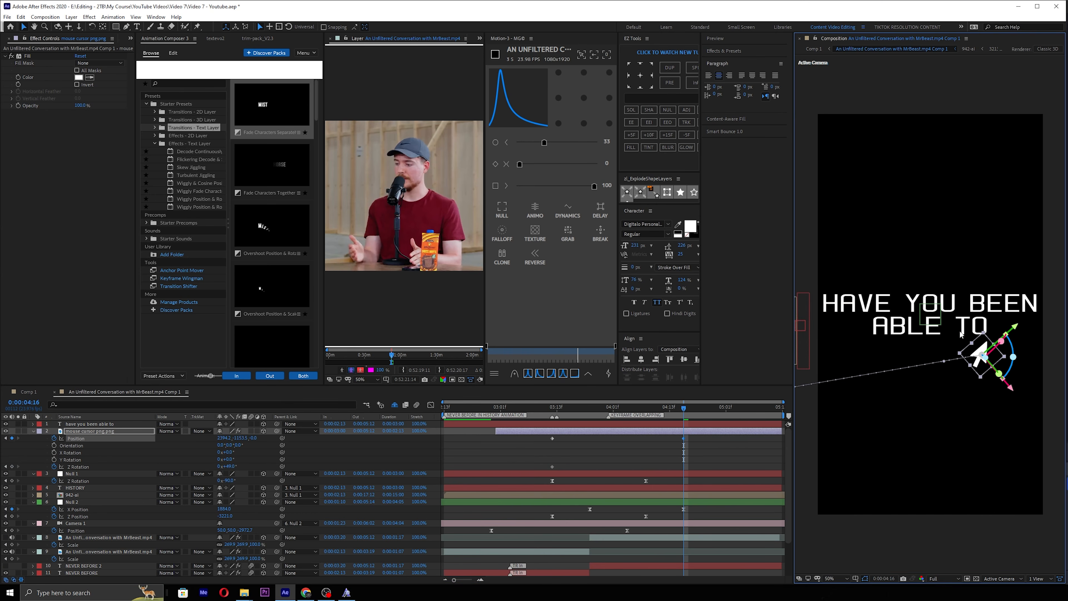
{"action": "left_click_drag", "start_coordinate": [226, 466], "coordinate": [199, 459]}
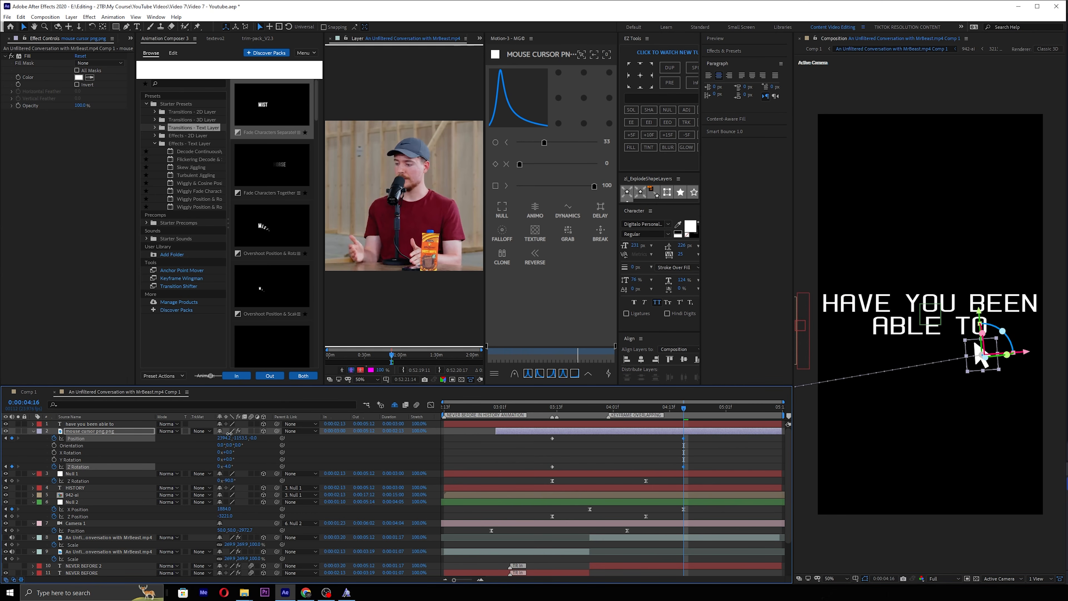
Nudge the mouse cursor slightly up and bend its motion path into a downward curve leading to the text.
{"action": "left_click_drag", "start_coordinate": [982, 313], "coordinate": [983, 309]}
{"action": "left_click_drag", "start_coordinate": [945, 361], "coordinate": [954, 392]}
{"action": "scroll", "coordinate": [875, 378], "scroll_direction": "down", "scroll_amount": 2}
{"action": "scroll", "coordinate": [892, 348], "scroll_direction": "up", "scroll_amount": 1}
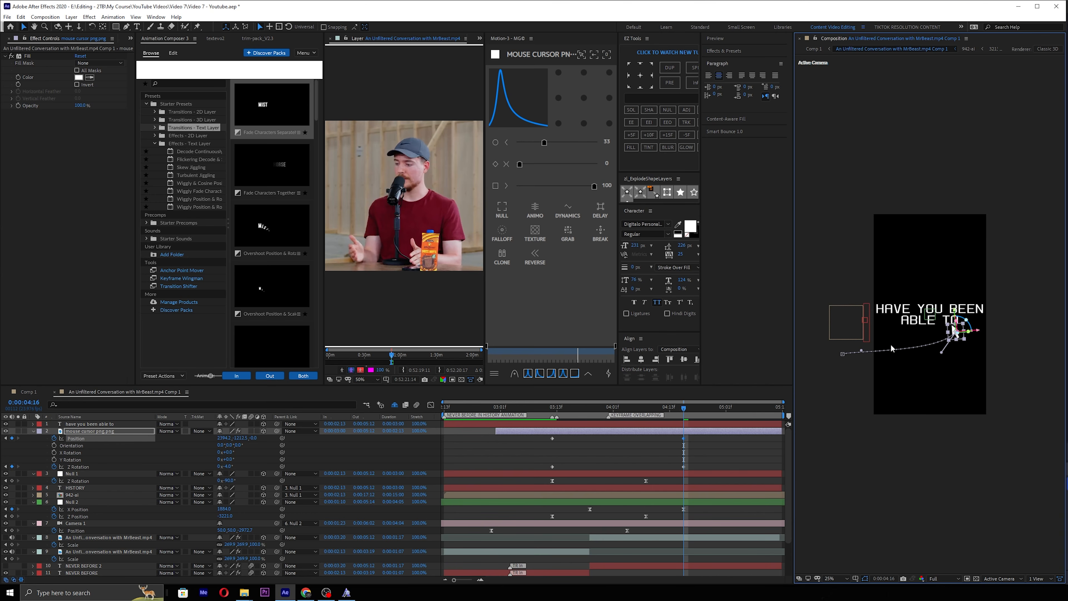
{"action": "scroll", "coordinate": [959, 342], "scroll_direction": "up", "scroll_amount": 1}
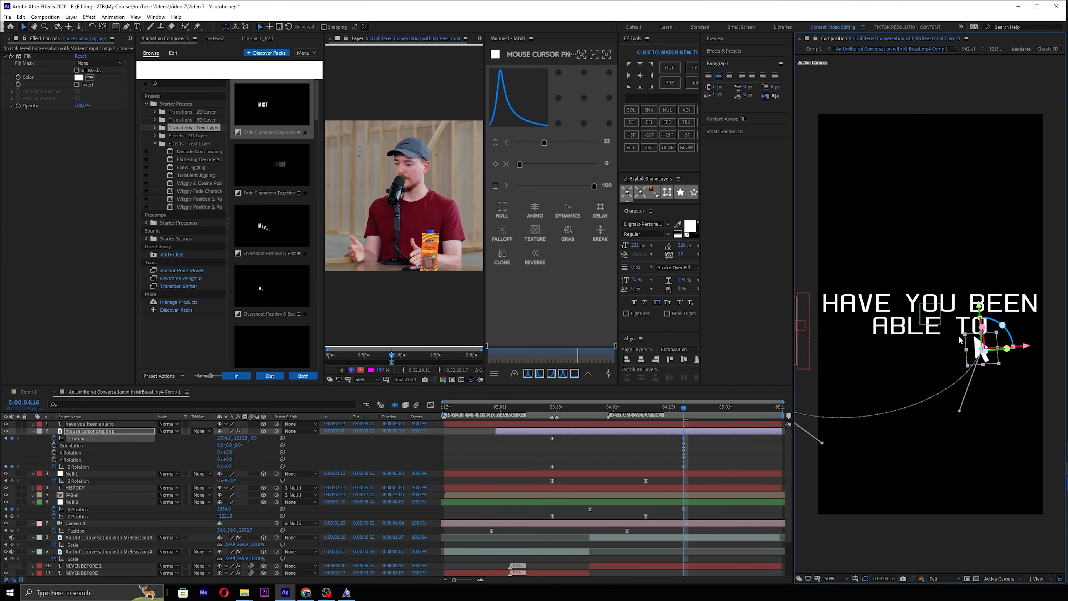
Ease the mouse cursor's position and rotation keyframes at 80 on both sides and check the result in the Graph Editor.
{"action": "left_click_drag", "start_coordinate": [705, 438], "coordinate": [536, 472]}
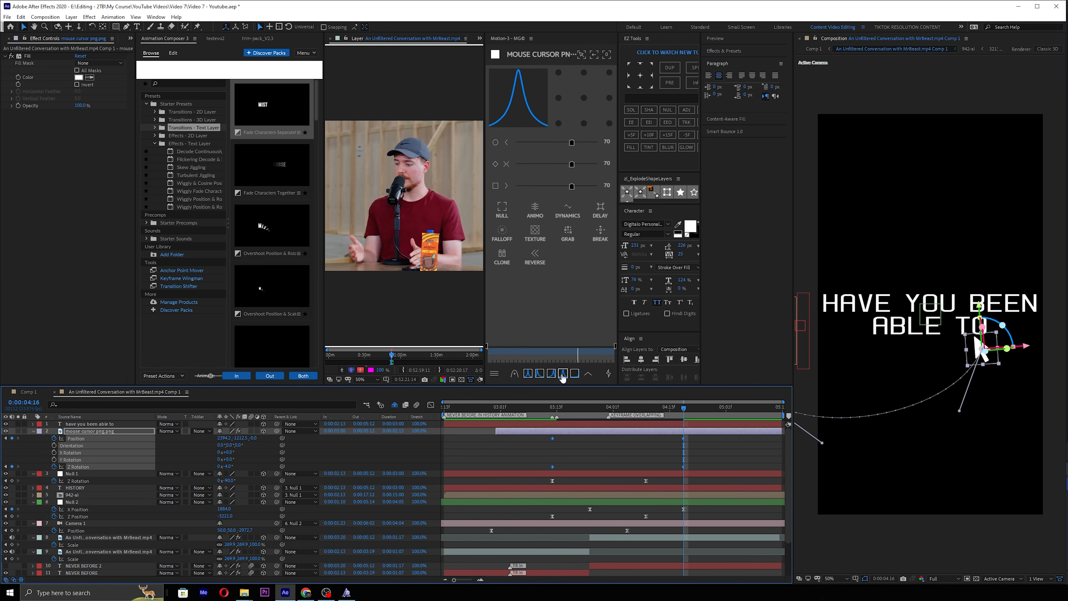
{"action": "left_click", "coordinate": [528, 374]}
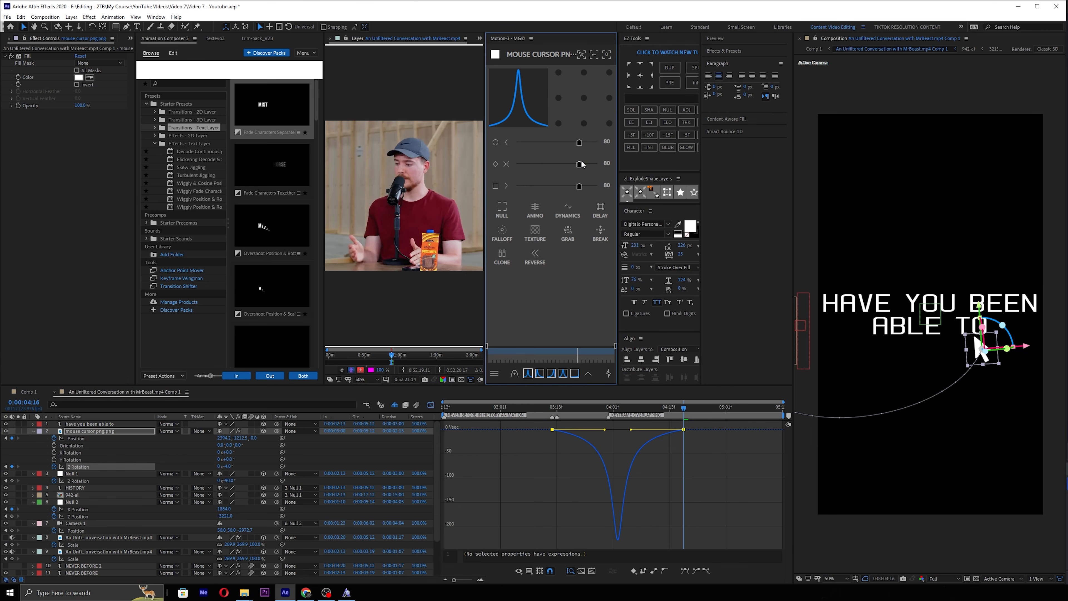
{"action": "left_click_drag", "start_coordinate": [749, 442], "coordinate": [500, 402]}
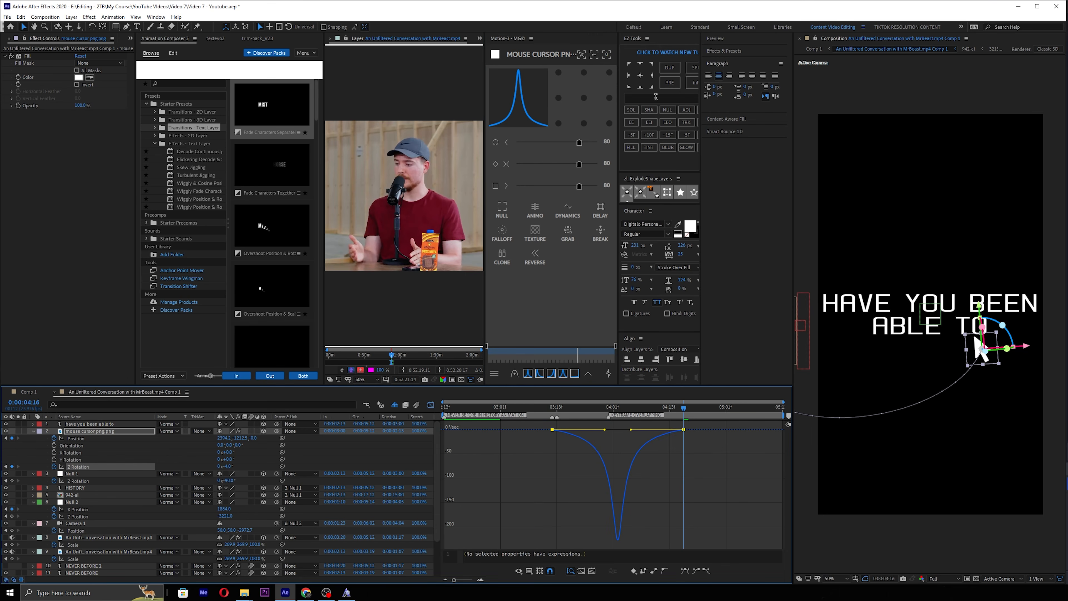
{"action": "left_click", "coordinate": [431, 405]}
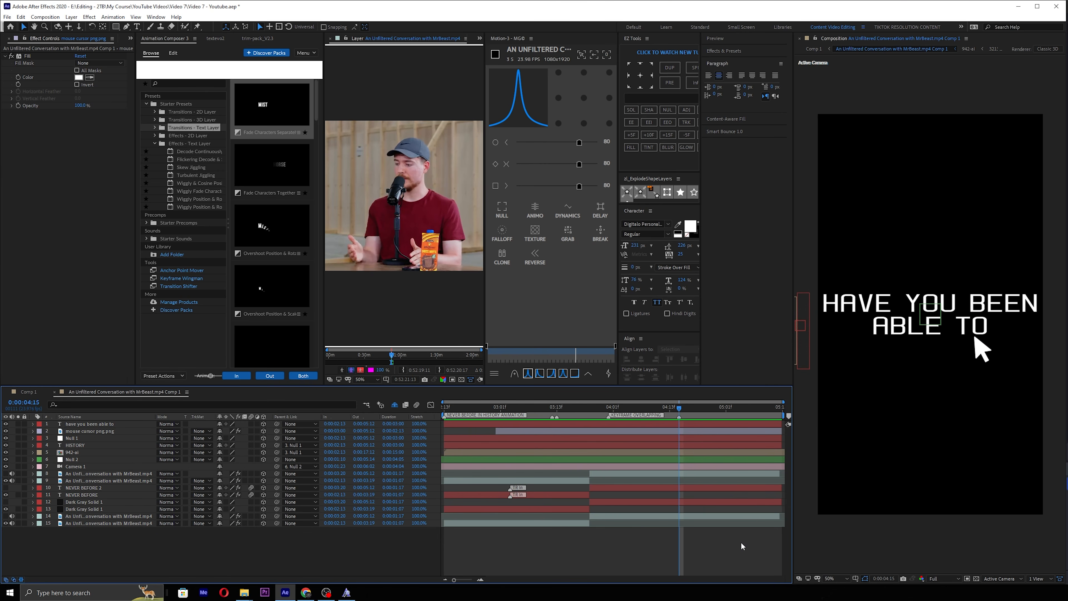
Reveal Null 2's keyframes and use Motion's Null tool to create a parent null for it.
{"action": "left_click", "coordinate": [98, 425]}
{"action": "left_click", "coordinate": [99, 459]}
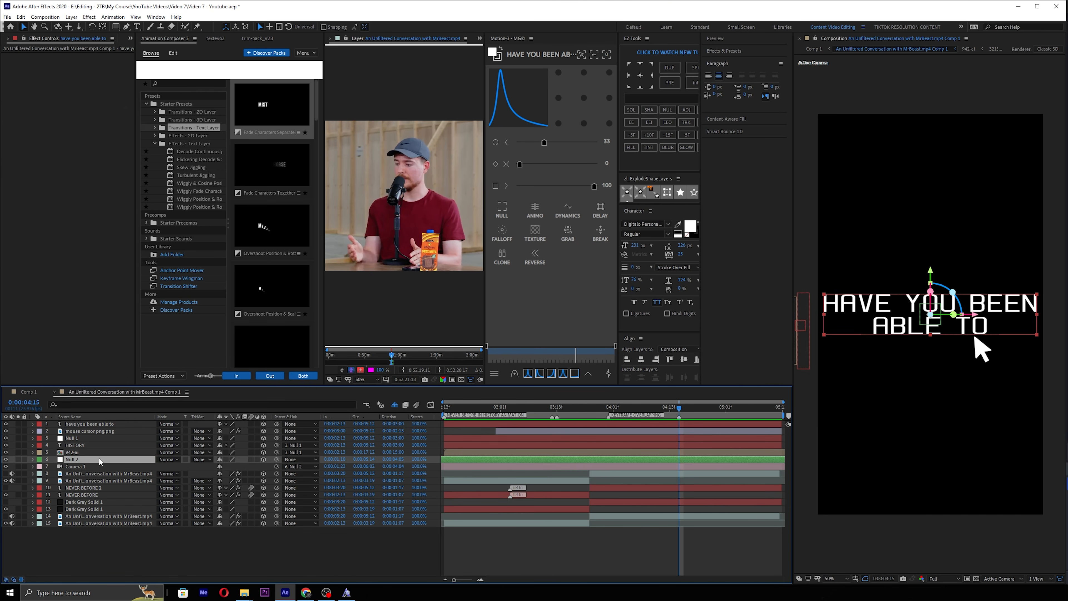
{"action": "key", "text": "u"}
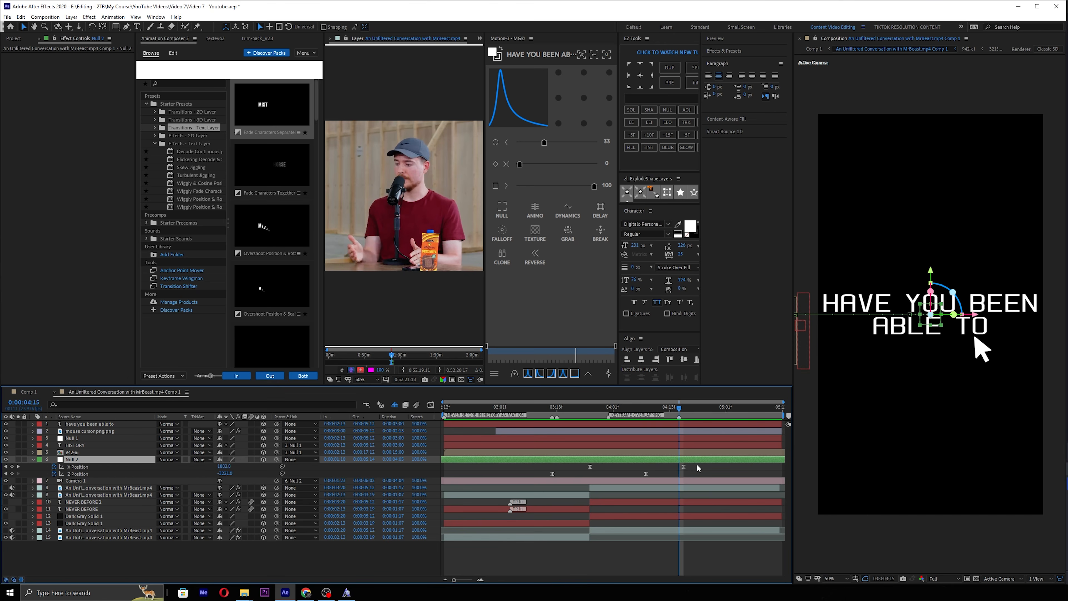
{"action": "key", "text": "k"}
{"action": "left_click", "coordinate": [702, 466]}
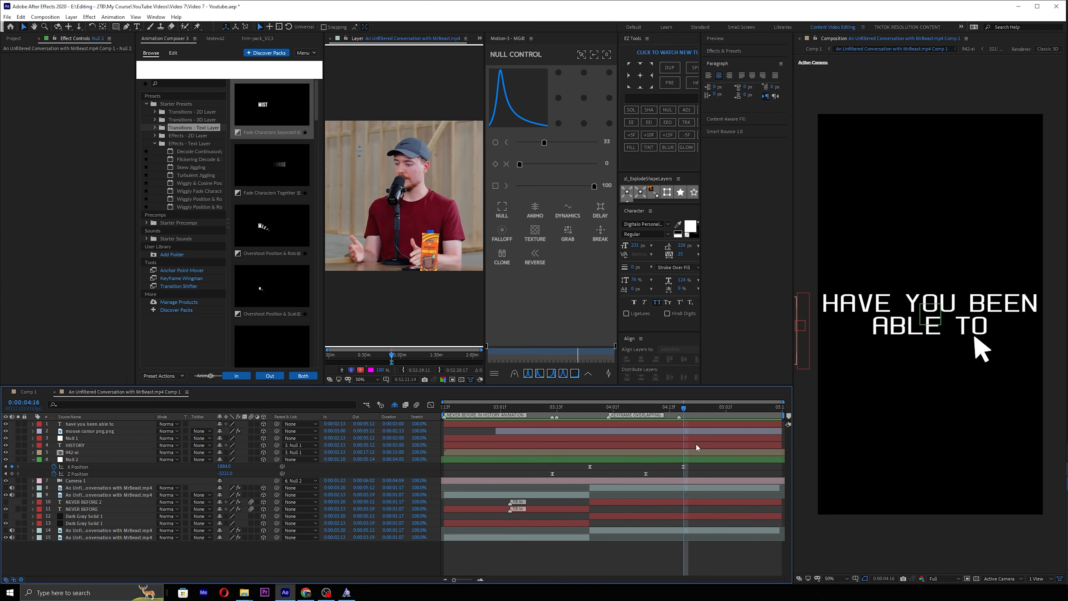
{"action": "left_click", "coordinate": [696, 459]}
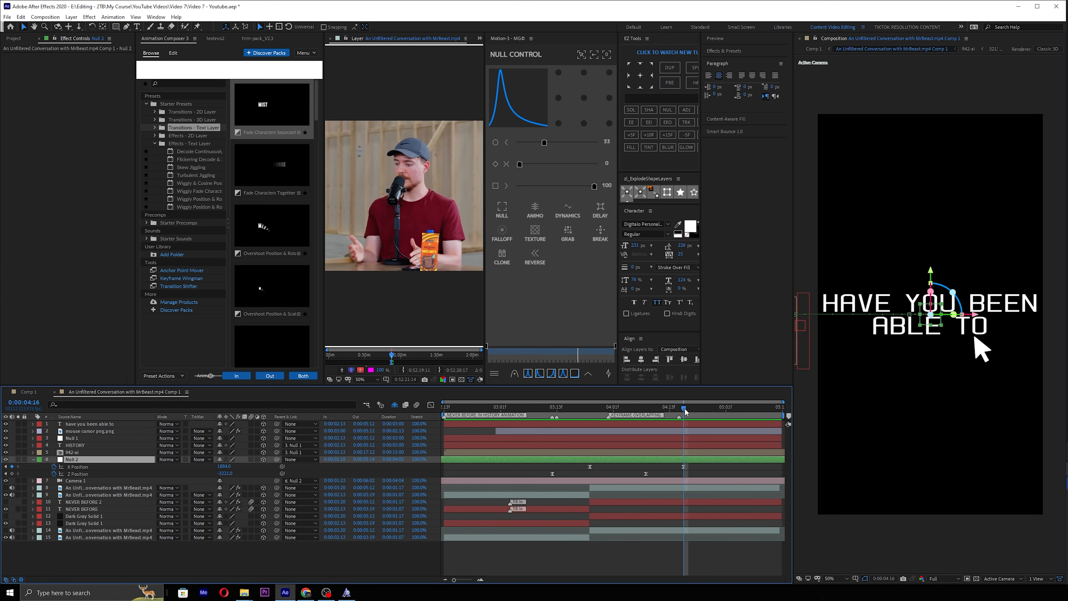
{"action": "mouse_move", "coordinate": [684, 407]}
{"action": "left_mouse_down"}
{"action": "mouse_move", "coordinate": [703, 411]}
{"action": "mouse_move", "coordinate": [645, 401]}
{"action": "mouse_move", "coordinate": [698, 409]}
{"action": "left_mouse_up"}
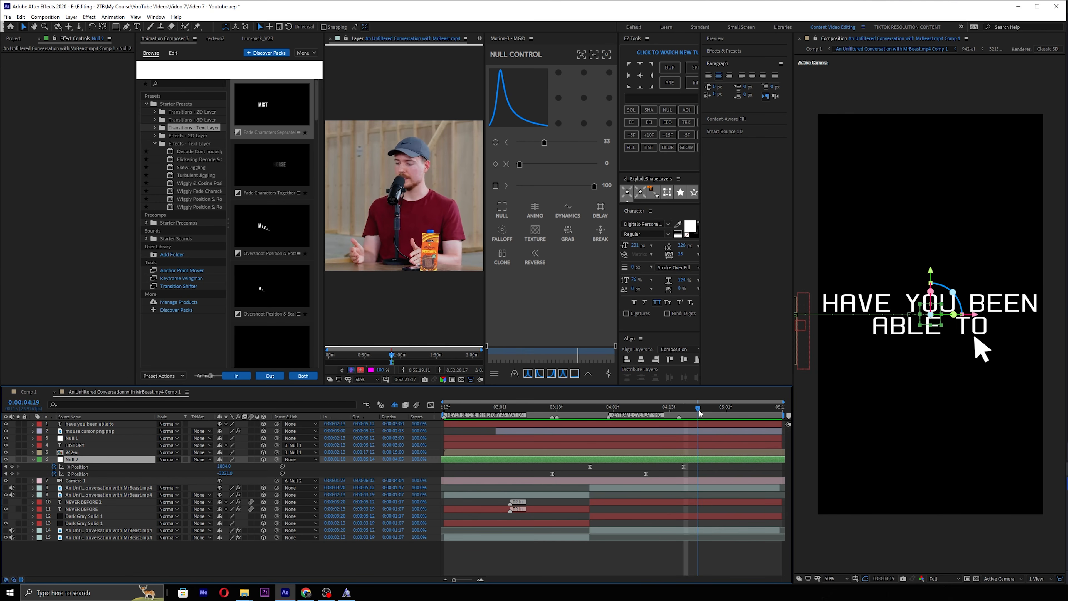
{"action": "left_click", "coordinate": [502, 208]}
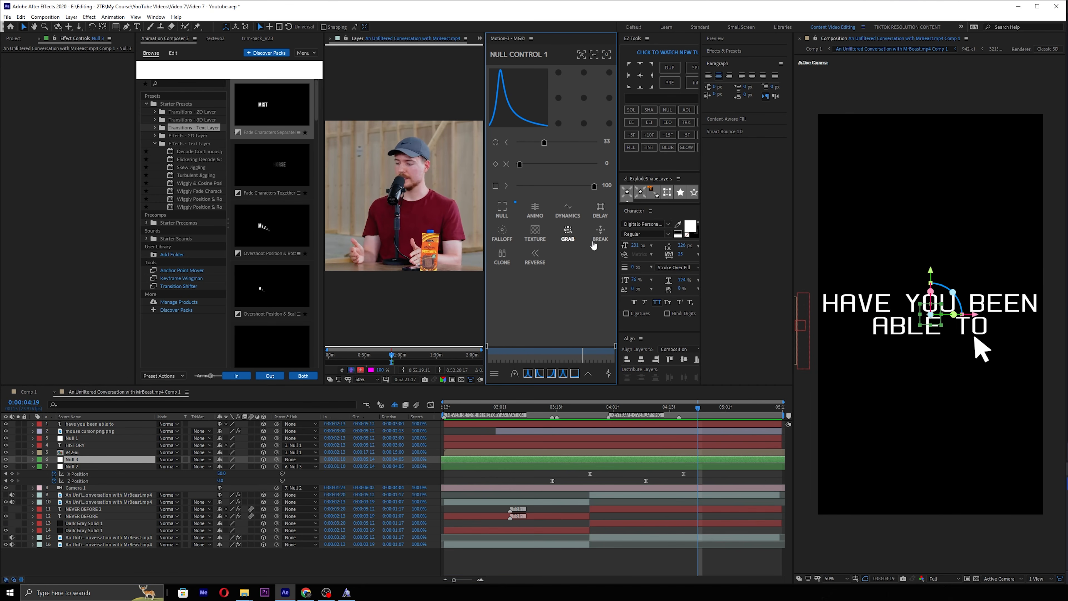
Add a Position keyframe to the new parent null at 0:00:04:16 and preview the animation.
{"action": "left_click", "coordinate": [681, 404]}
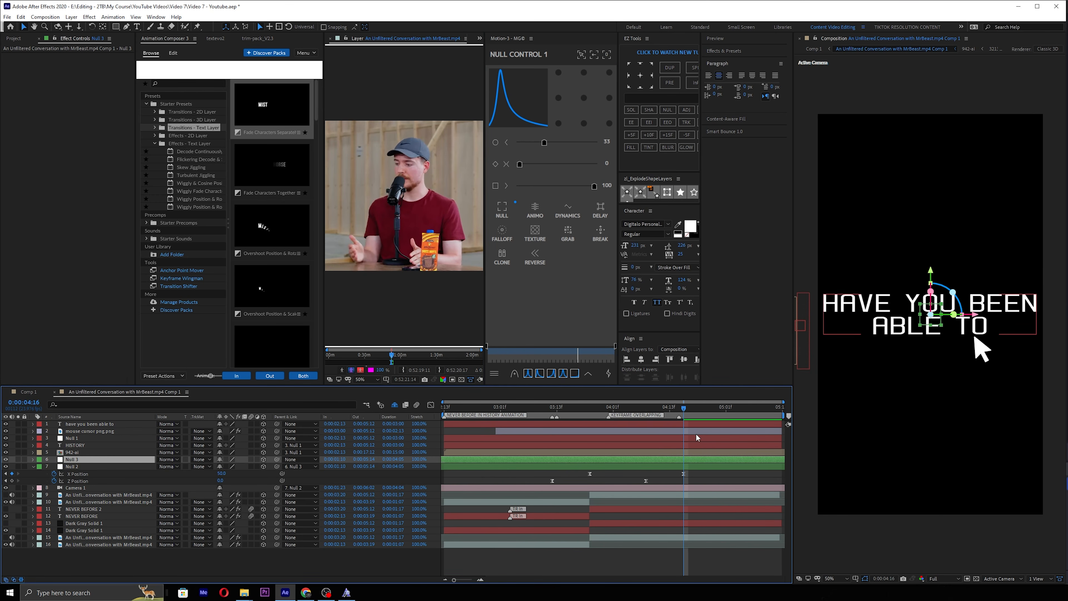
{"action": "key", "text": "p"}
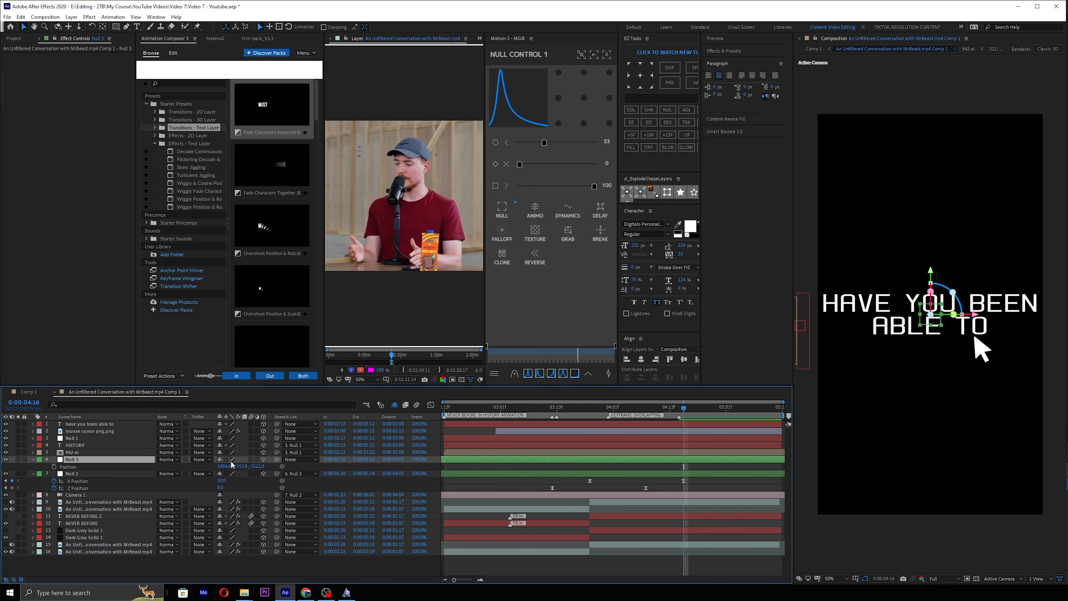
{"action": "left_click", "coordinate": [55, 468]}
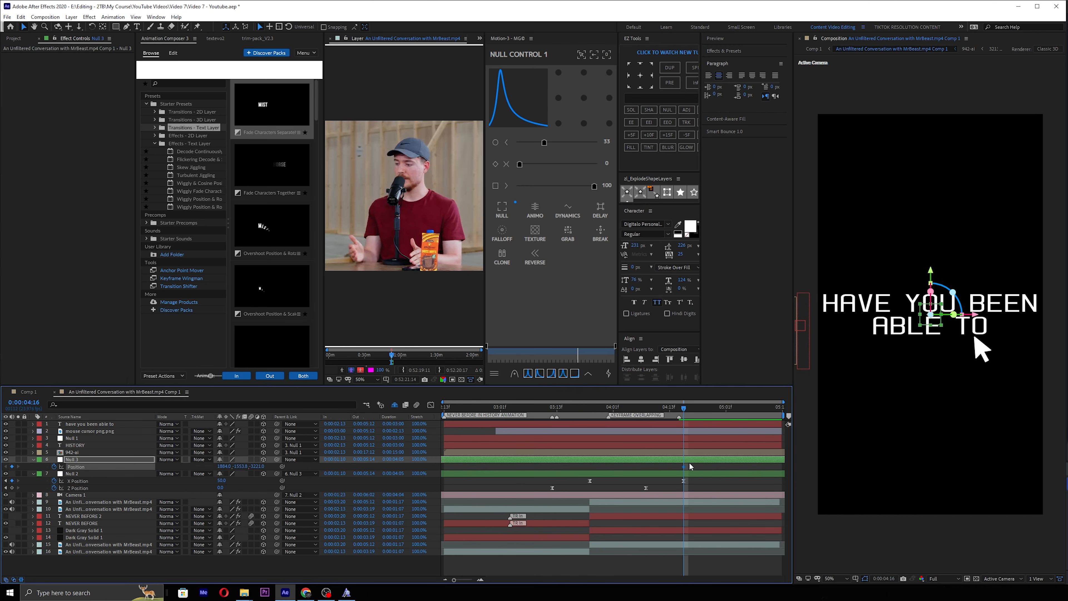
{"action": "key", "text": "space"}
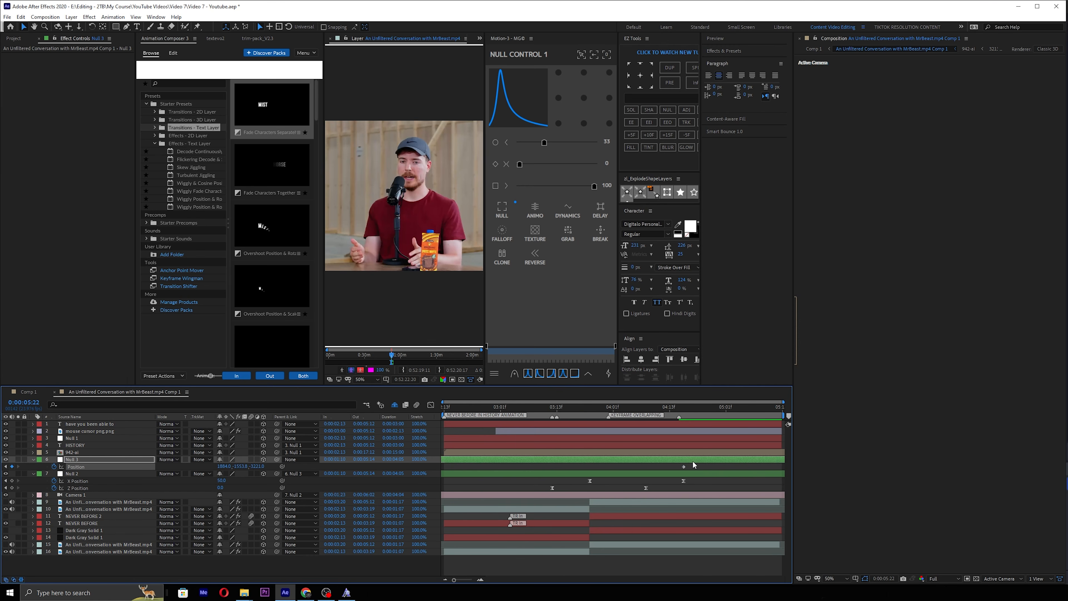
Shift the null's keyframe earlier, keyframe its position at 0:00:05:12 so the text sits higher and smaller, and ease both keyframes at 80.
{"action": "left_click_drag", "start_coordinate": [693, 462], "coordinate": [783, 460]}
{"action": "left_click", "coordinate": [683, 407]}
{"action": "left_click_drag", "start_coordinate": [773, 408], "coordinate": [780, 410]}
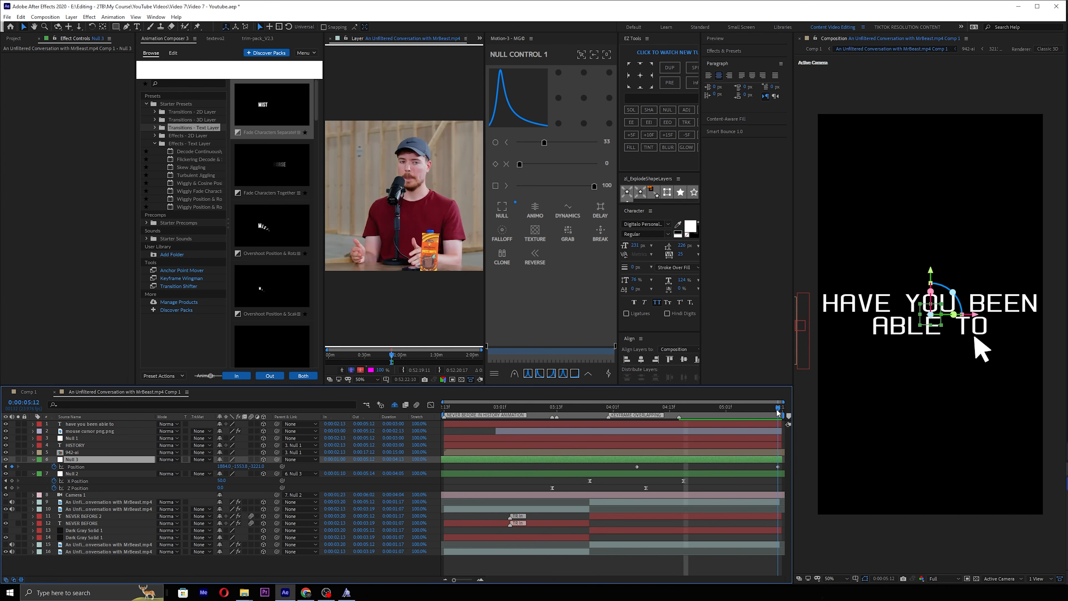
{"action": "left_click_drag", "start_coordinate": [253, 466], "coordinate": [276, 454]}
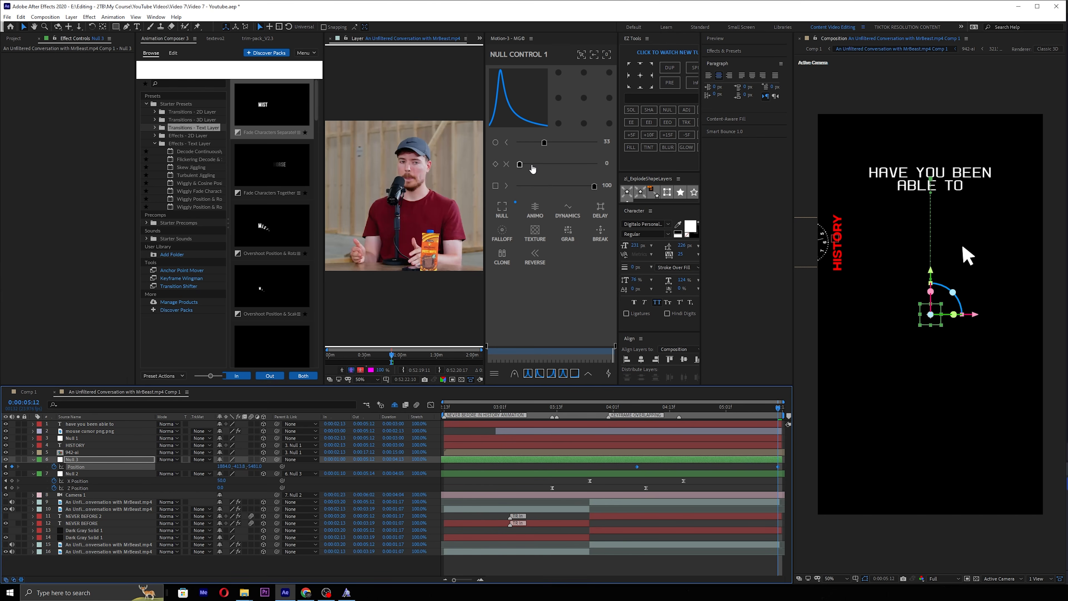
{"action": "left_click_drag", "start_coordinate": [522, 164], "coordinate": [583, 174]}
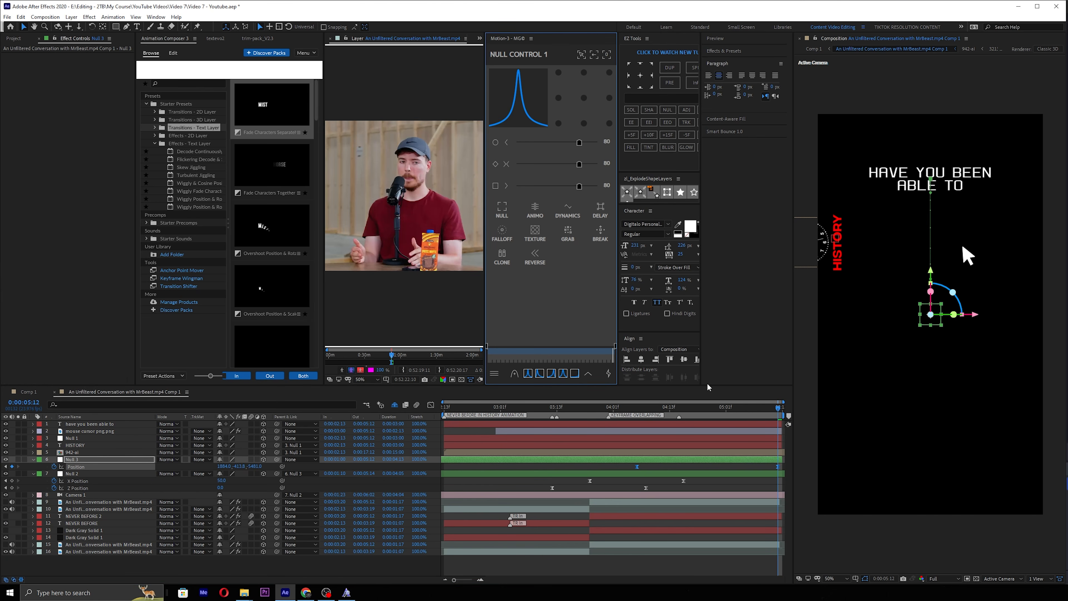
Split Null 1, HISTORY and the 942-ai layer at 0:00:04:11 and delete the parts after the split.
{"action": "left_click", "coordinate": [832, 241]}
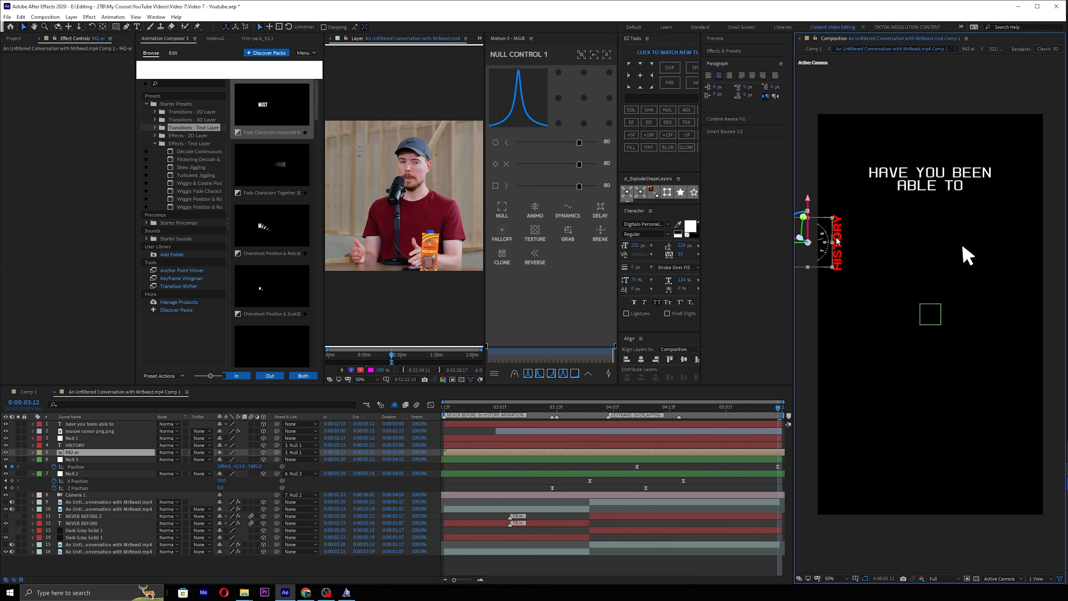
{"action": "left_click", "coordinate": [681, 441], "text": "ctrl"}
{"action": "mouse_move", "coordinate": [664, 408]}
{"action": "left_mouse_down"}
{"action": "mouse_move", "coordinate": [588, 407]}
{"action": "mouse_move", "coordinate": [662, 407]}
{"action": "left_mouse_up"}
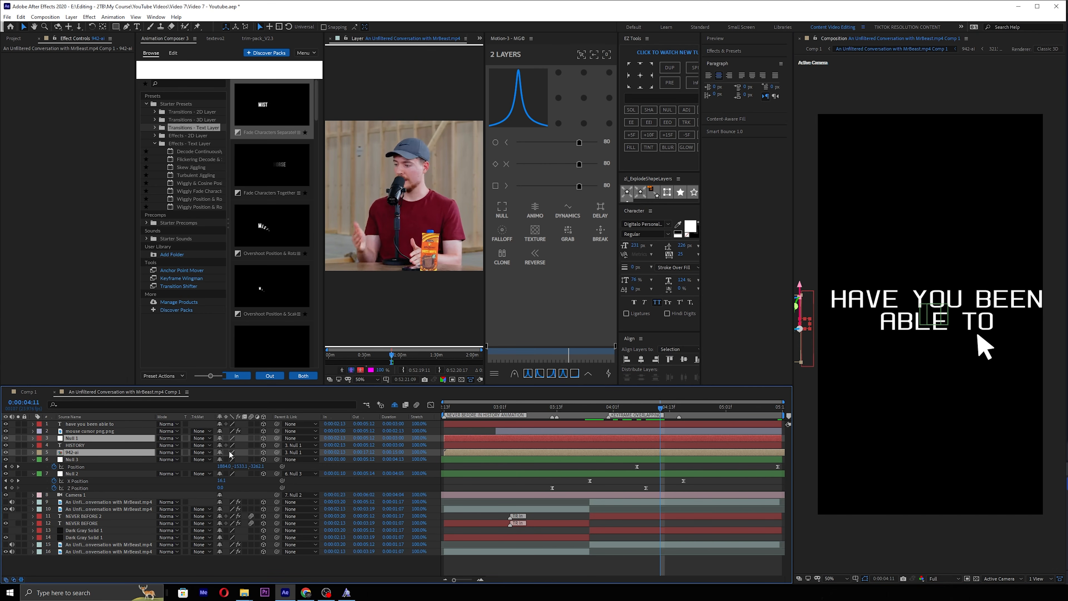
{"action": "left_click", "coordinate": [82, 459]}
{"action": "left_click", "coordinate": [81, 452]}
{"action": "left_click", "coordinate": [84, 438], "text": "shift"}
{"action": "key", "text": "ctrl+shift+d"}
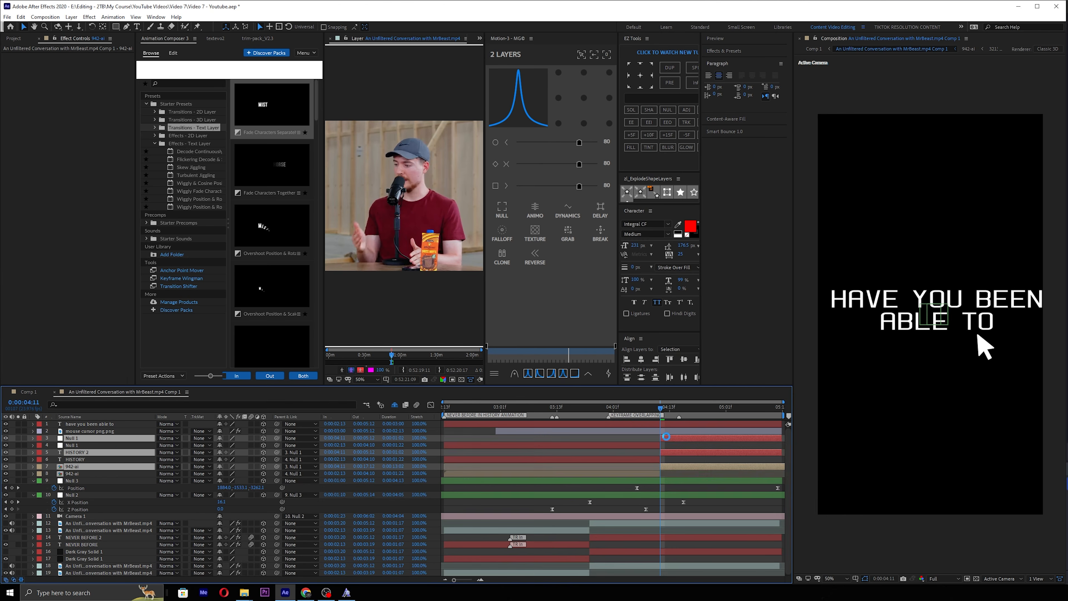
{"action": "key", "text": "Delete"}
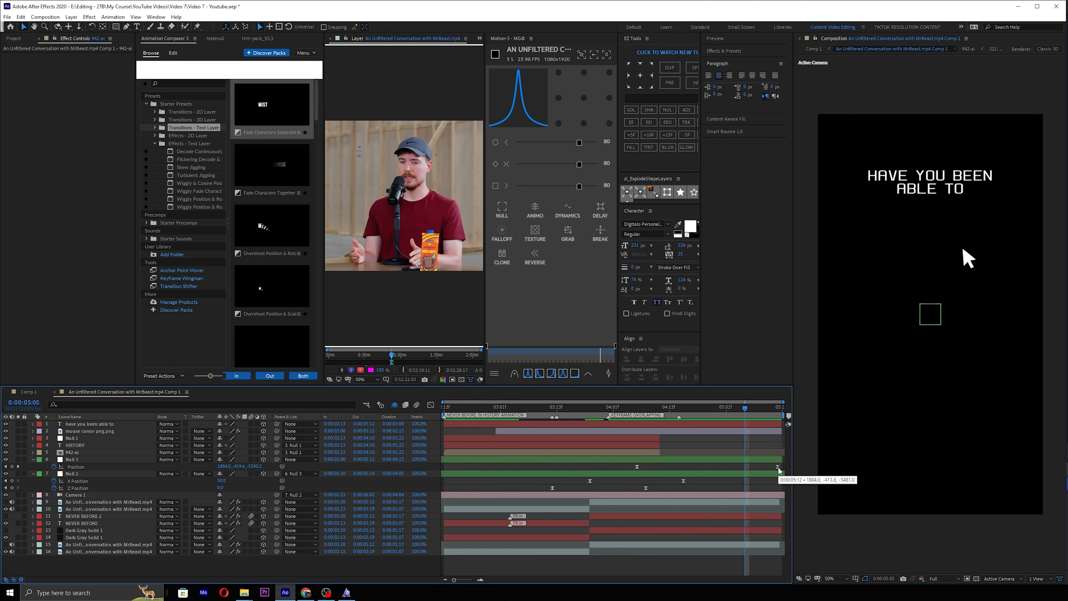
Retime Null 3's position keyframes to 0:00:04:11 and 0:00:05:08, and preview the camera move.
{"action": "left_click_drag", "start_coordinate": [777, 467], "coordinate": [735, 468]}
{"action": "left_click_drag", "start_coordinate": [698, 459], "coordinate": [721, 457]}
{"action": "left_click", "coordinate": [656, 407]}
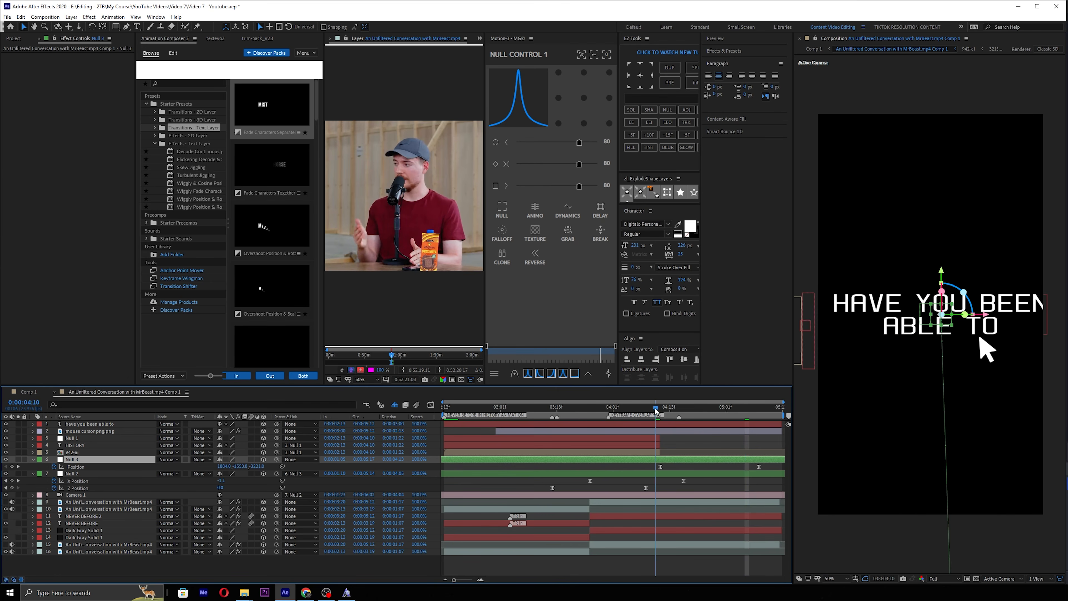
{"action": "key", "text": "space"}
{"action": "left_click", "coordinate": [749, 437]}
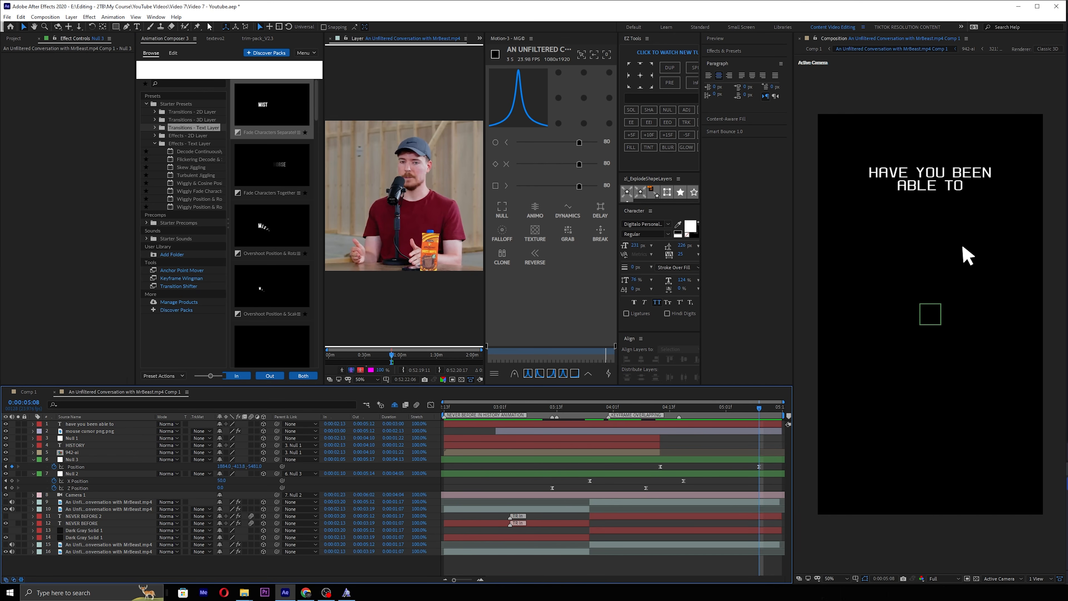
Step back to 0:00:05:05 and set the text font to Inter Semi Bold.
{"action": "key", "text": "Page_Up"}
{"action": "key", "text": "Page_Up"}
{"action": "key", "text": "Page_Up"}
{"action": "left_click", "coordinate": [646, 224]}
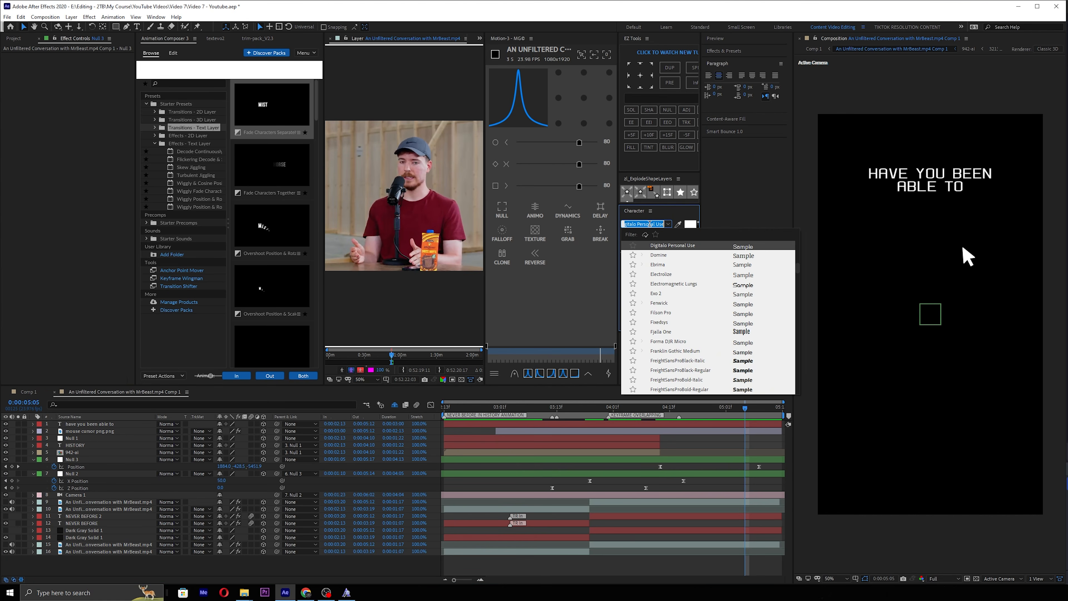
{"action": "type", "text": "inter"}
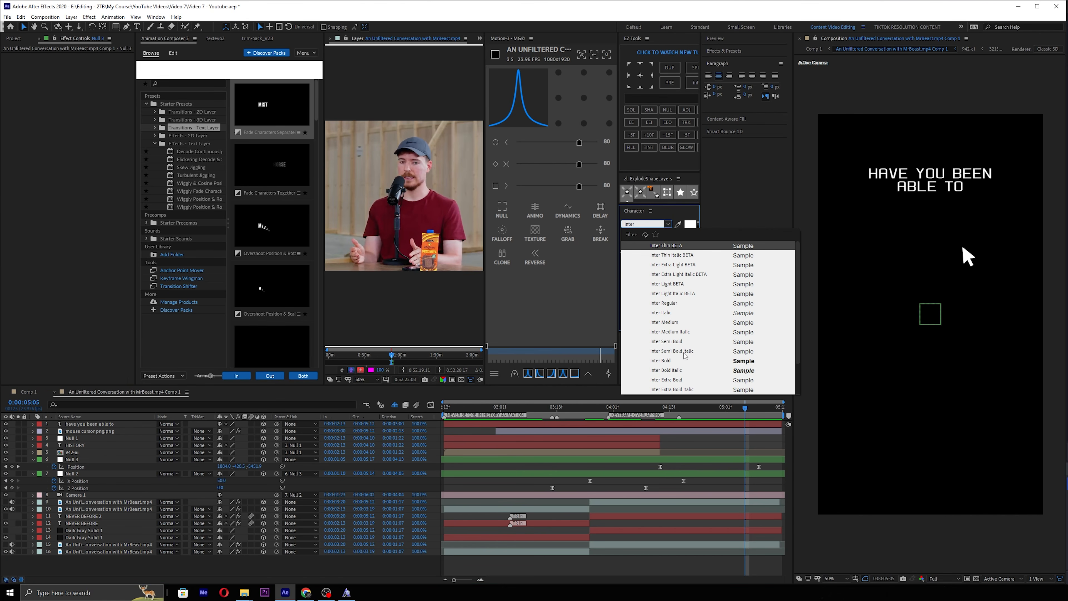
{"action": "left_click", "coordinate": [689, 345]}
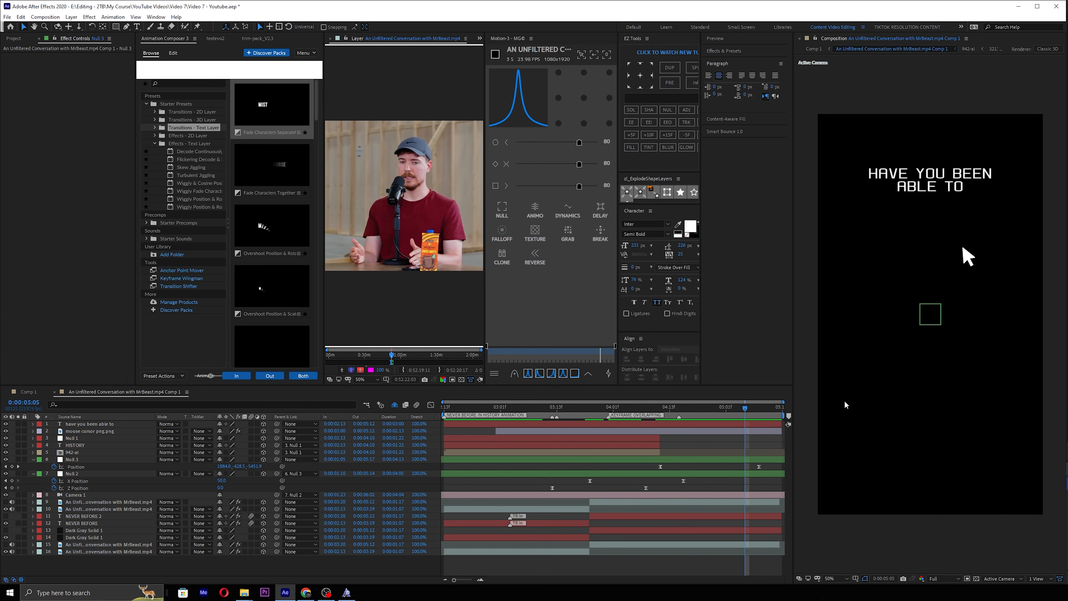
Add a new text layer reading "make a peice of content" in the lower half of the frame.
{"action": "key", "text": "ctrl+t"}
{"action": "left_click", "coordinate": [883, 341]}
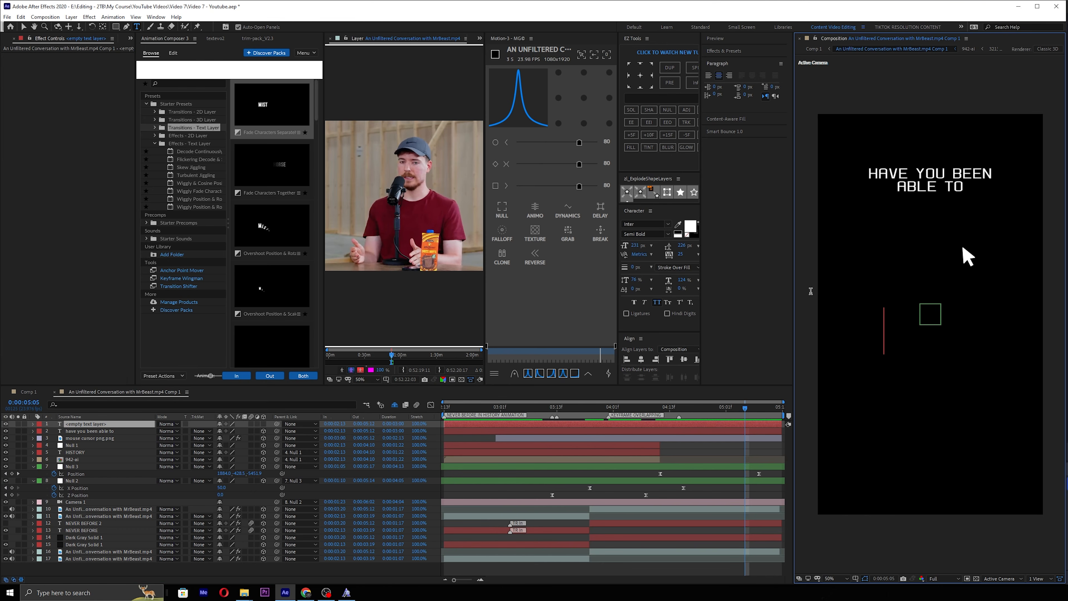
{"action": "type", "text": "make a p"}
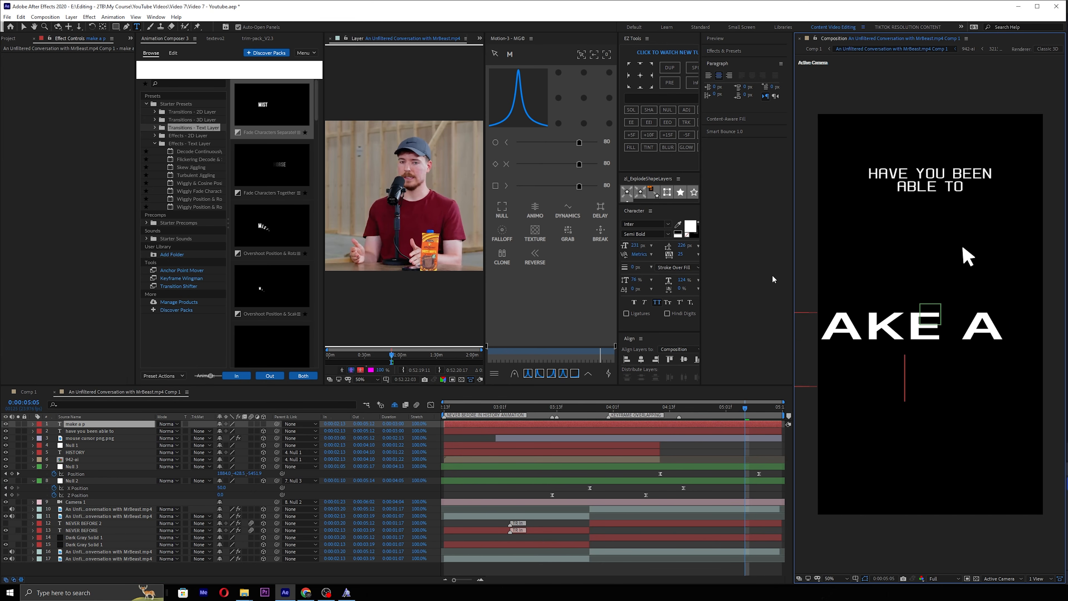
{"action": "type", "text": "eice of content"}
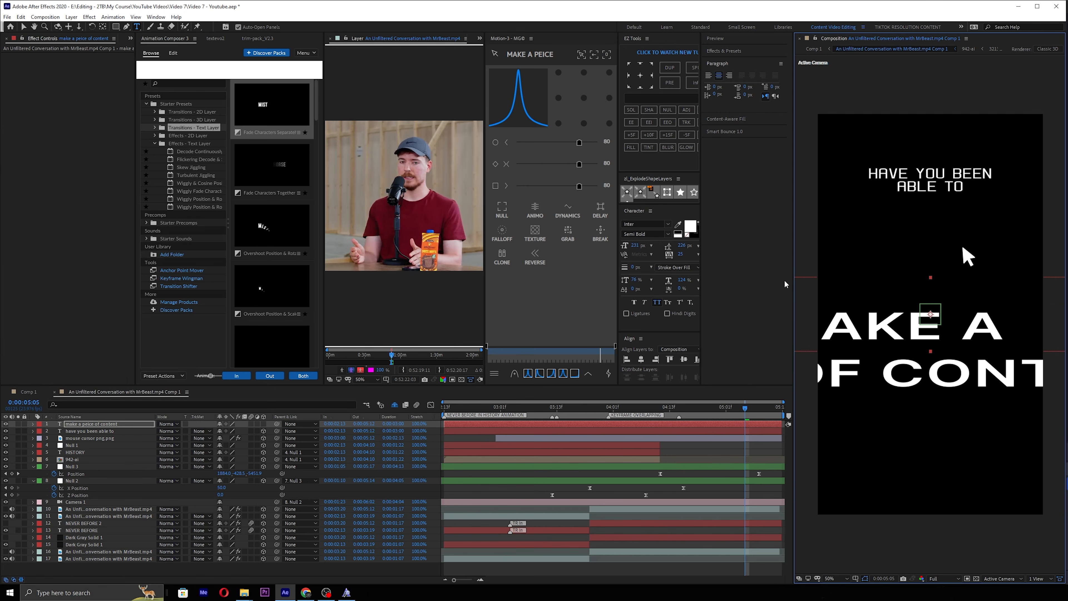
Set the new text's horizontal scale to 96%, shrink its font size and leading to about 106 and 101 px, and centre the text.
{"action": "left_click_drag", "start_coordinate": [682, 279], "coordinate": [669, 280]}
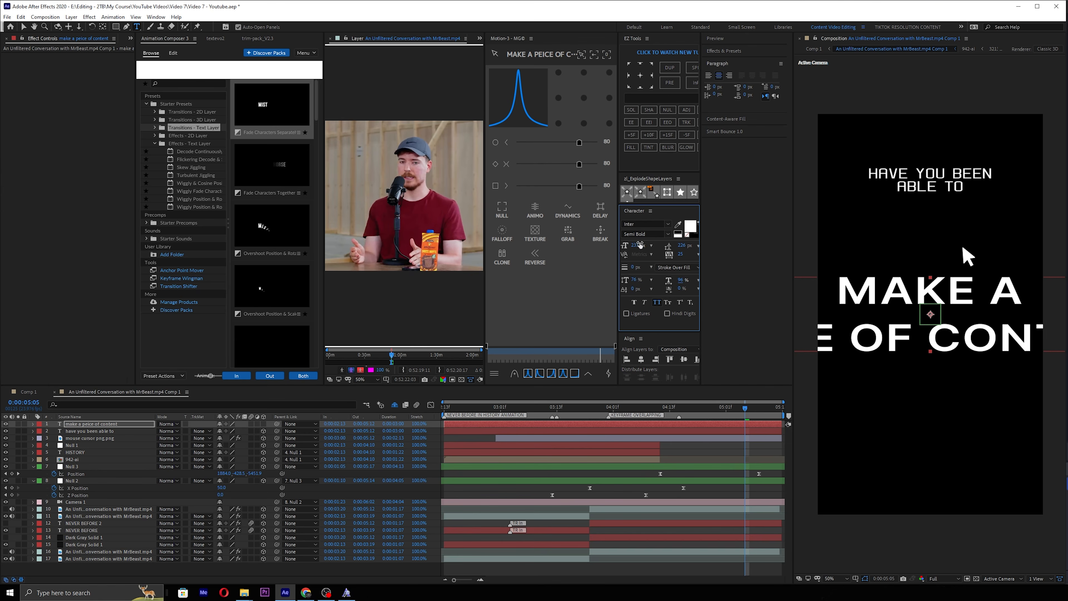
{"action": "left_click_drag", "start_coordinate": [637, 245], "coordinate": [593, 250]}
{"action": "left_click_drag", "start_coordinate": [682, 245], "coordinate": [619, 236]}
{"action": "key", "text": "ctrl+alt+Home"}
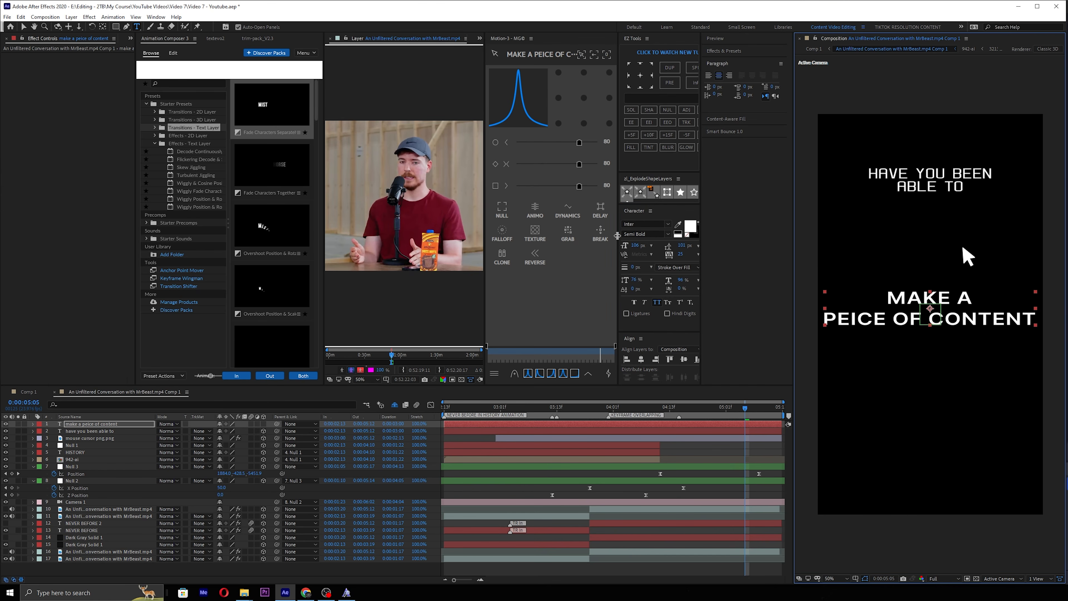
{"action": "key", "text": "ctrl+Home"}
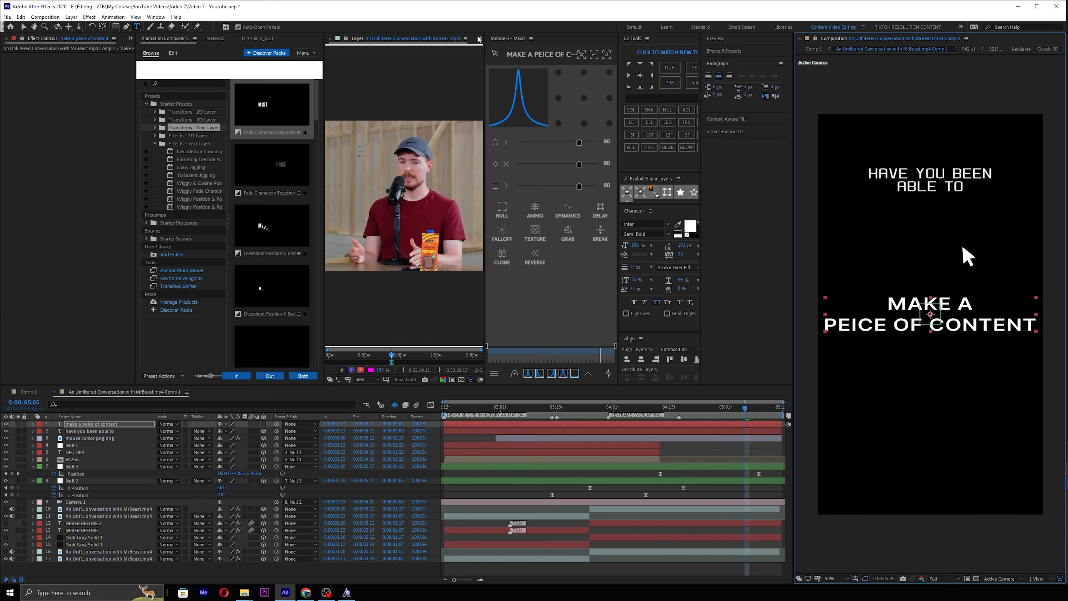
Set the text's font style to Extra Bold, narrow its horizontal scale to about 90.5%, tighten the leading and re-centre it in the composition.
{"action": "key", "text": "v"}
{"action": "left_click", "coordinate": [668, 234]}
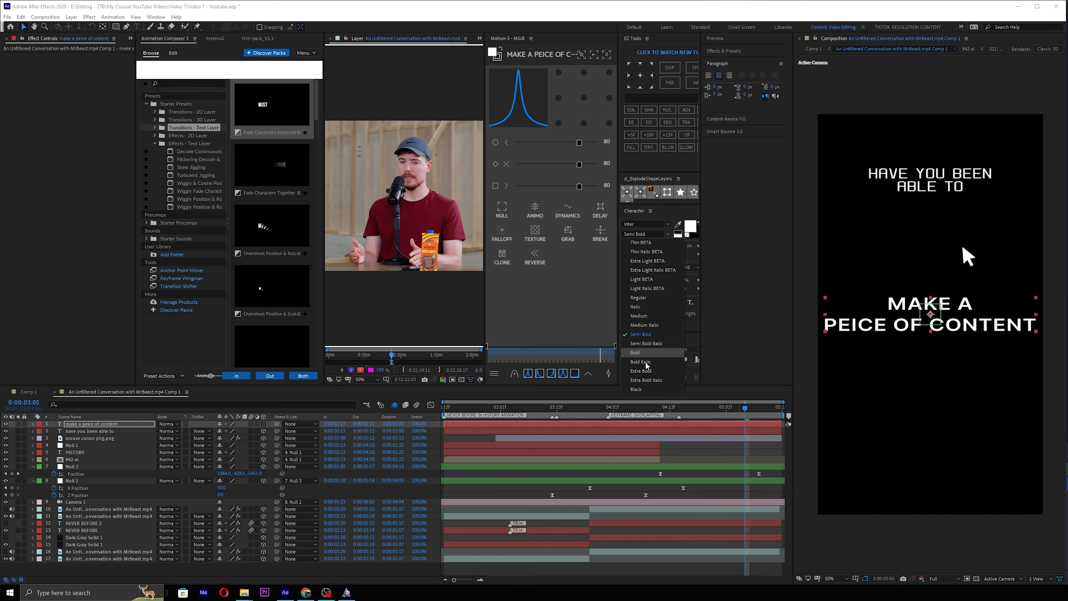
{"action": "left_click", "coordinate": [641, 371]}
{"action": "mouse_move", "coordinate": [644, 265]}
{"action": "left_mouse_down"}
{"action": "mouse_move", "coordinate": [597, 241]}
{"action": "mouse_move", "coordinate": [637, 244]}
{"action": "left_mouse_up"}
{"action": "key", "text": "ctrl+alt+Home"}
{"action": "key", "text": "ctrl+Home"}
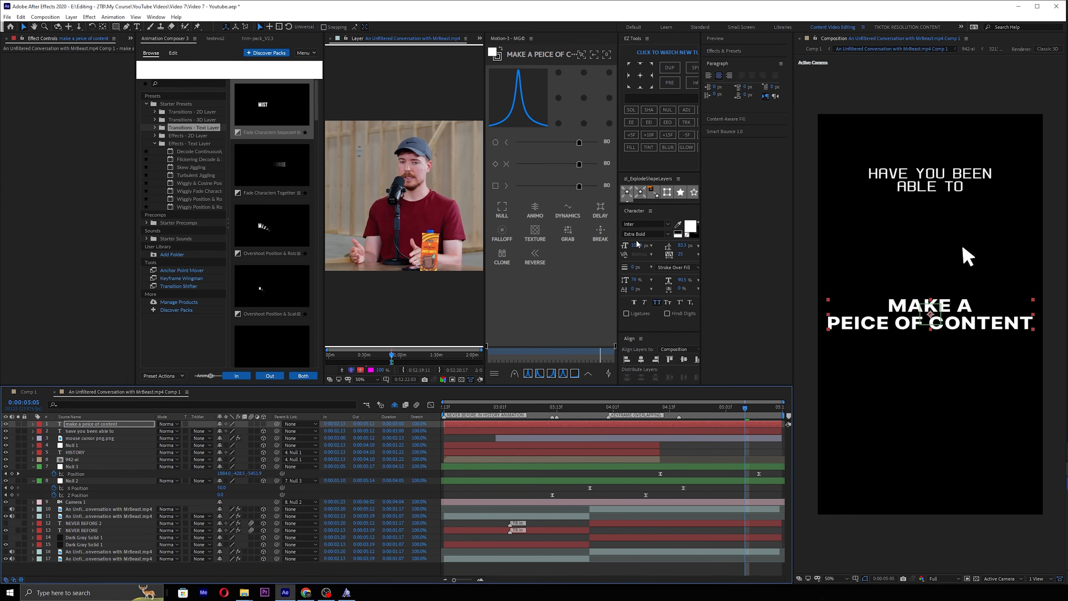
{"action": "left_click", "coordinate": [683, 360]}
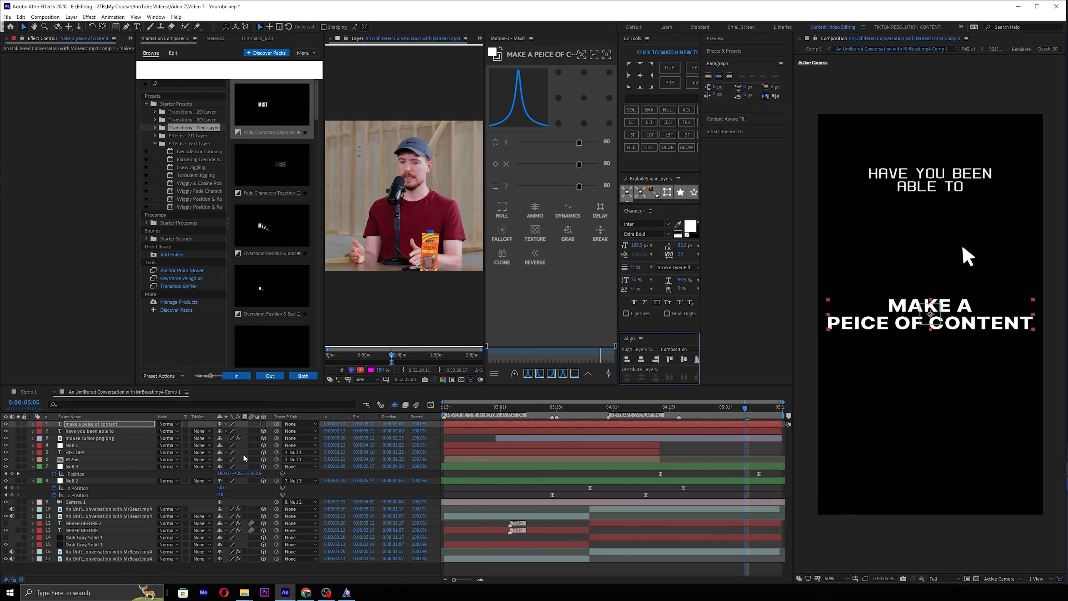
Make the "make a peice of content" layer 3D, centre it in the camera view and go to 0:00:05:08.
{"action": "left_click", "coordinate": [263, 424]}
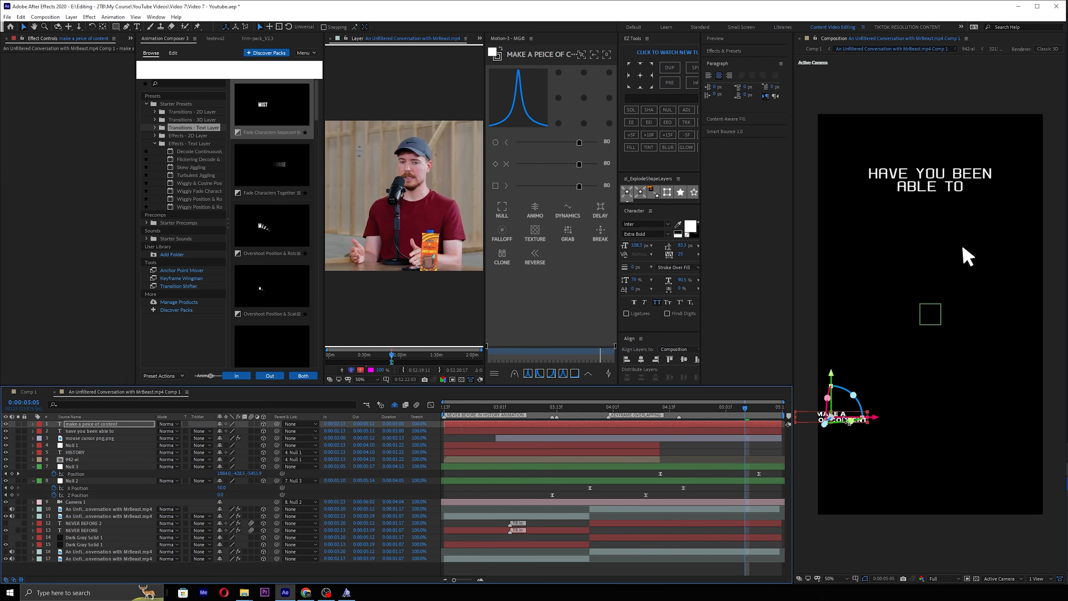
{"action": "key", "text": "ctrl+home"}
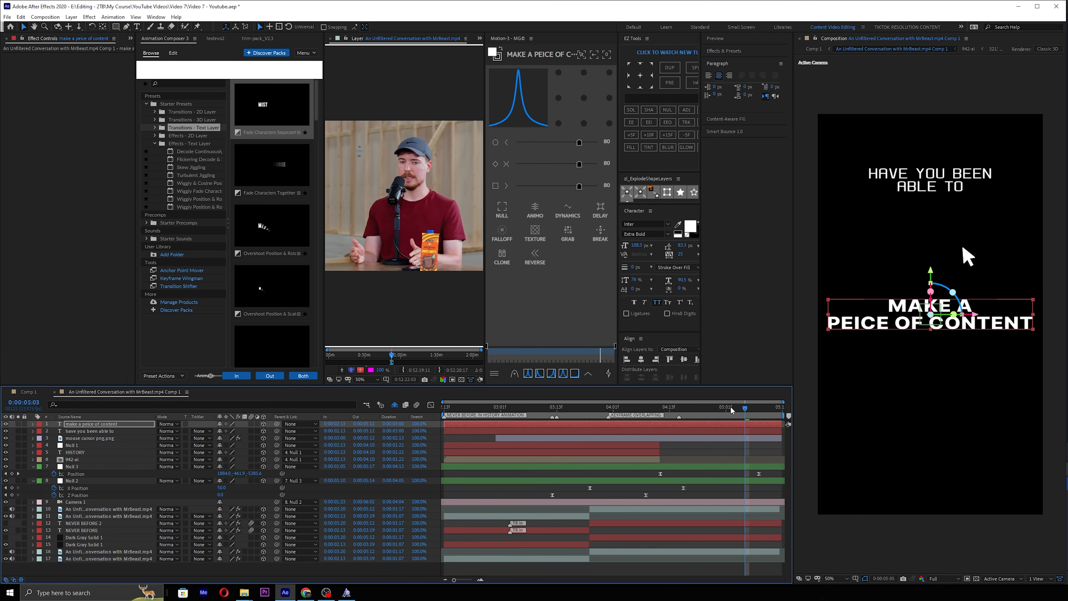
{"action": "left_click_drag", "start_coordinate": [731, 411], "coordinate": [757, 394]}
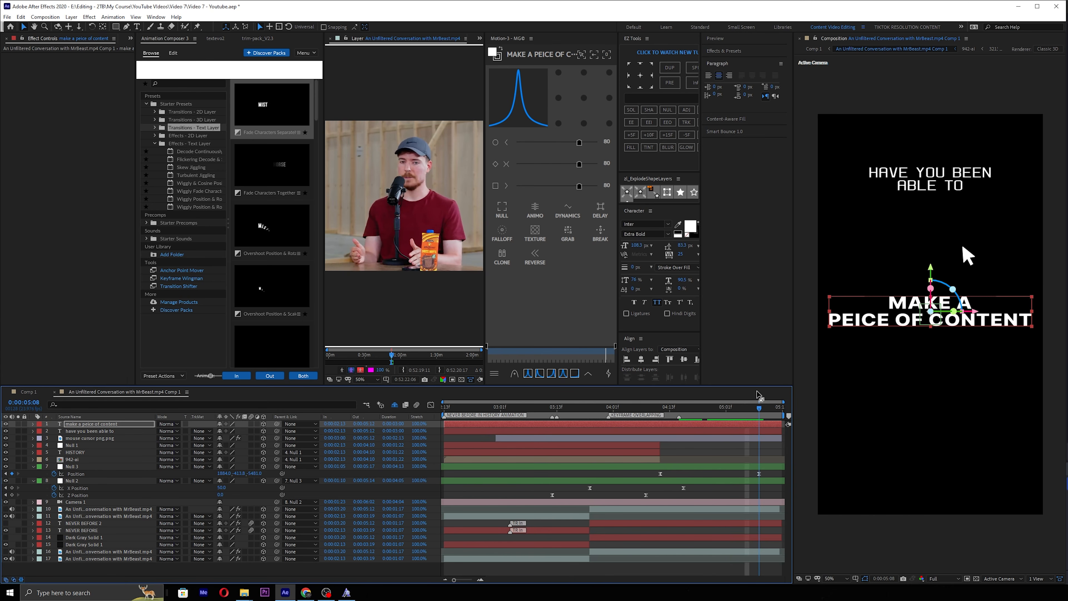
Try setting the text layer's Z position to 0.
{"action": "key", "text": "p"}
{"action": "left_click", "coordinate": [256, 430]}
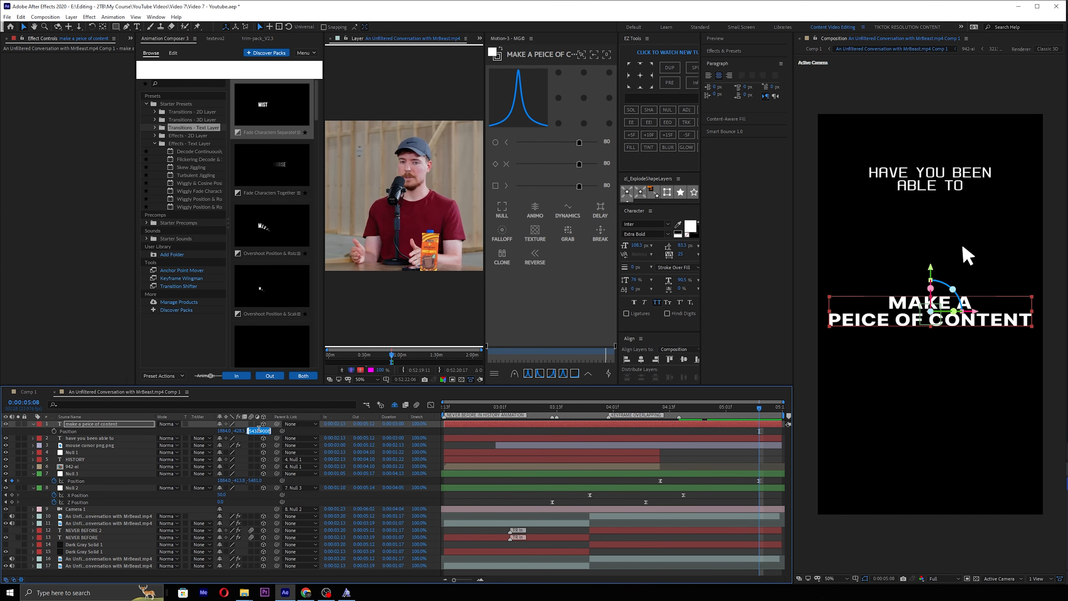
{"action": "type", "text": "0"}
{"action": "key", "text": "Return"}
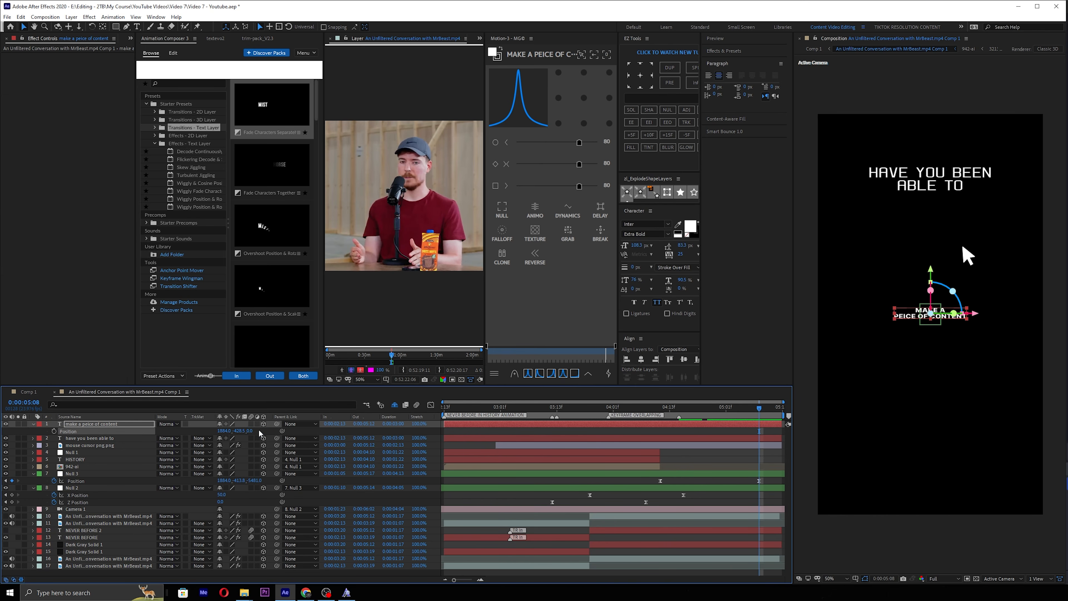
{"action": "key", "text": "ctrl+z"}
Preview the camera move from 0:00:04:11 to check how the new text enters the frame.
{"action": "key", "text": "s"}
{"action": "left_click", "coordinate": [744, 408]}
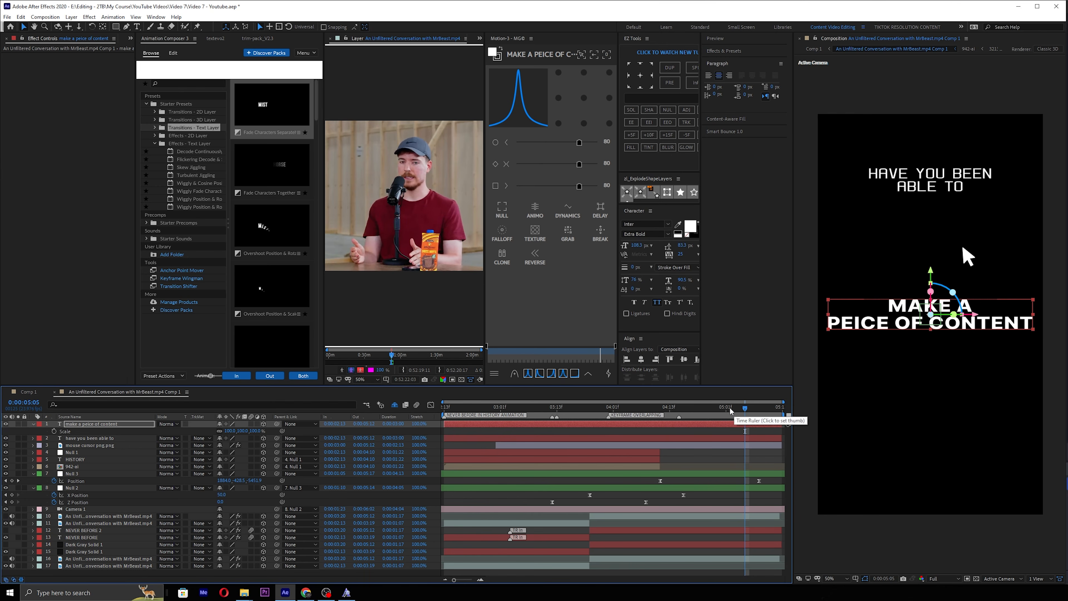
{"action": "left_click_drag", "start_coordinate": [745, 410], "coordinate": [688, 398]}
{"action": "scroll", "coordinate": [946, 334], "scroll_direction": "down", "scroll_amount": 4}
{"action": "key", "text": "Page_Up"}
{"action": "key", "text": "Page_Up"}
{"action": "key", "text": "Page_Up"}
{"action": "key", "text": "Page_Up"}
{"action": "key", "text": "Page_Up"}
{"action": "key", "text": "Page_Up"}
{"action": "key", "text": "Page_Up"}
{"action": "key", "text": "Page_Up"}
{"action": "scroll", "coordinate": [940, 318], "scroll_direction": "up", "scroll_amount": 4}
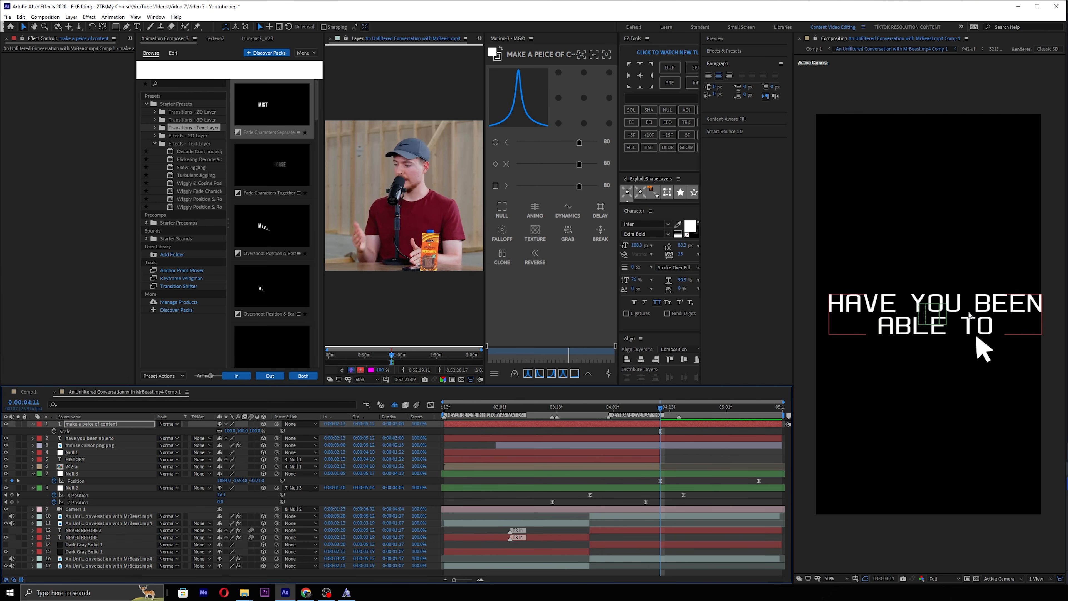
{"action": "key", "text": "space"}
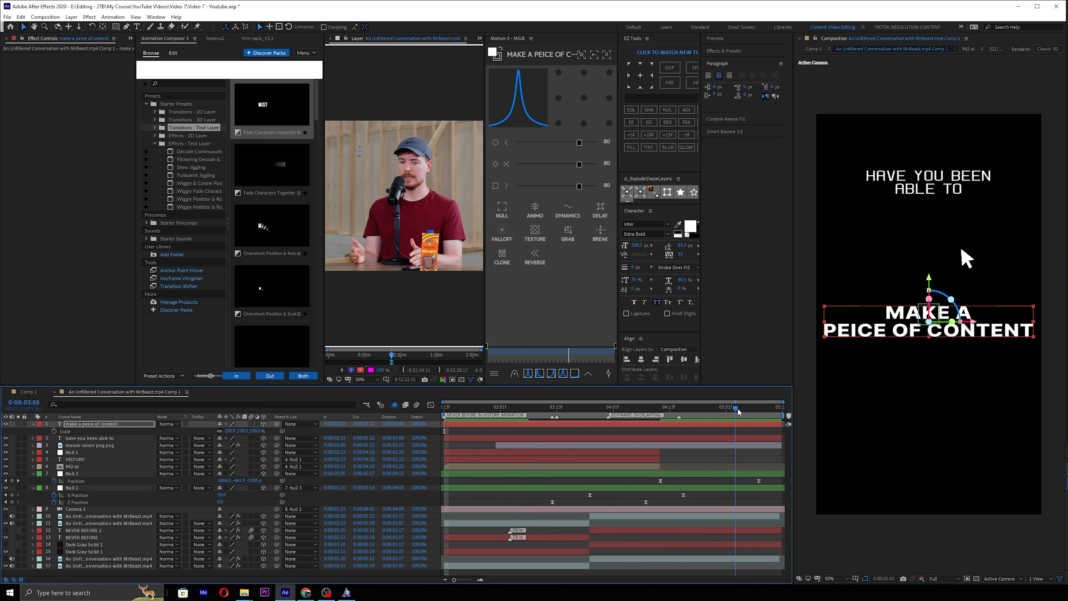
Push the "make a peice of content" layer farther back in Z, comparing its placement at 0:00:05:08 and 0:00:04:10.
{"action": "left_click", "coordinate": [756, 406]}
{"action": "left_click_drag", "start_coordinate": [756, 407], "coordinate": [760, 407]}
{"action": "key", "text": "p"}
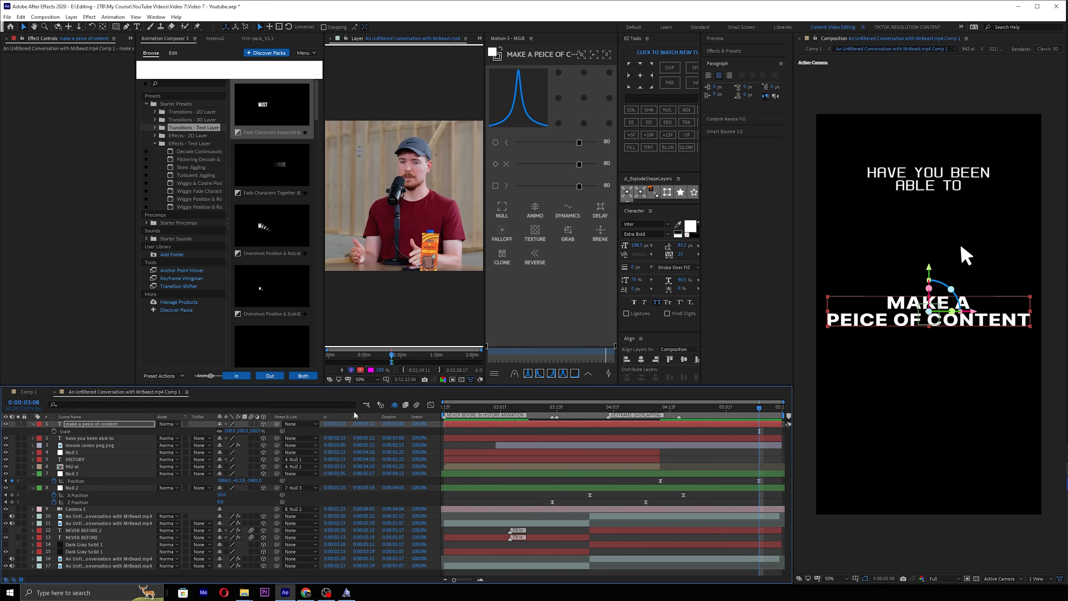
{"action": "left_click_drag", "start_coordinate": [254, 431], "coordinate": [337, 426]}
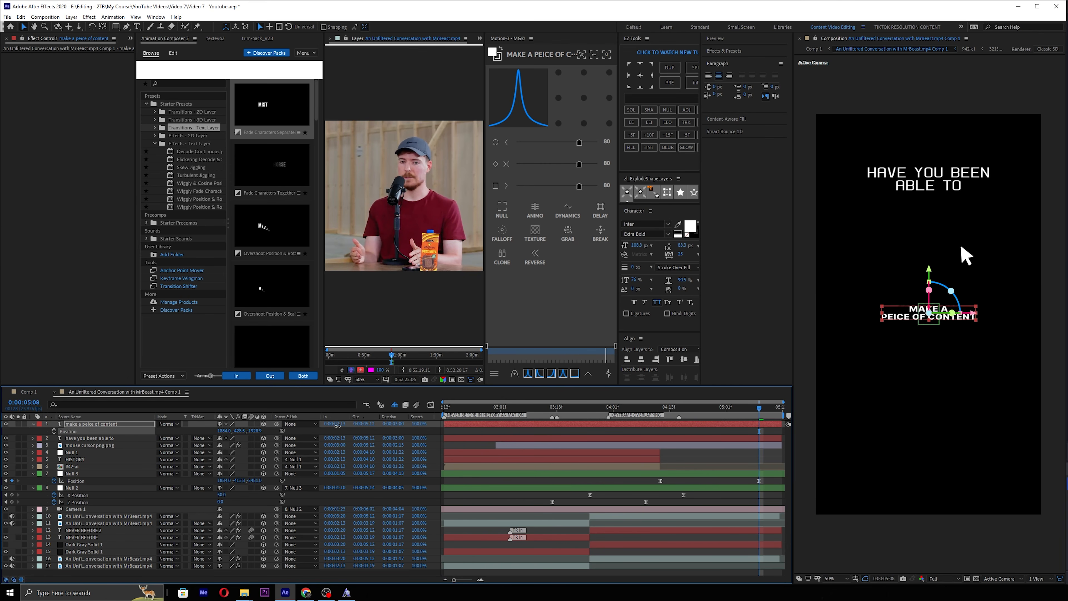
{"action": "left_click", "coordinate": [663, 409]}
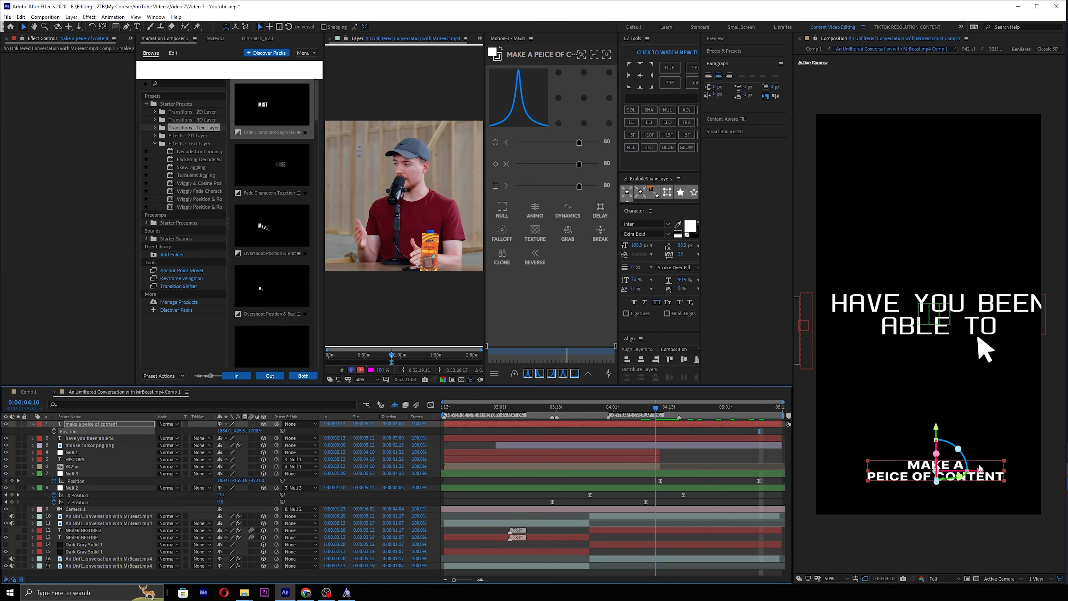
{"action": "key", "text": "Page_Up"}
{"action": "left_click_drag", "start_coordinate": [659, 410], "coordinate": [670, 410]}
{"action": "left_click_drag", "start_coordinate": [257, 432], "coordinate": [292, 429]}
Scale the "make a peice of content" layer up to about 185% and preview the camera move.
{"action": "key", "text": "k"}
{"action": "key", "text": "k"}
{"action": "key", "text": "s"}
{"action": "left_click", "coordinate": [656, 409]}
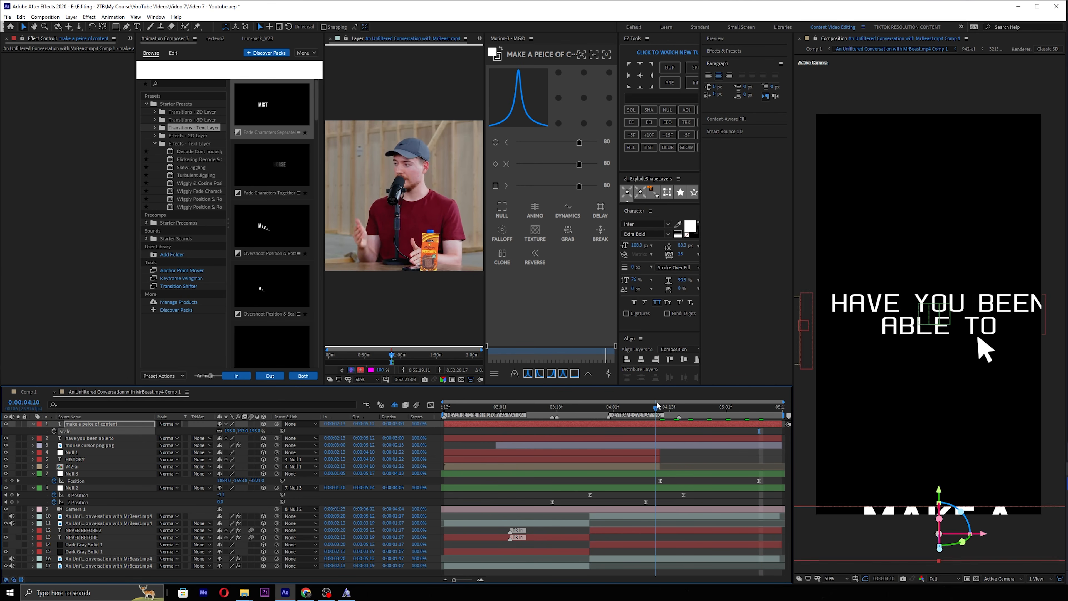
{"action": "key", "text": "space"}
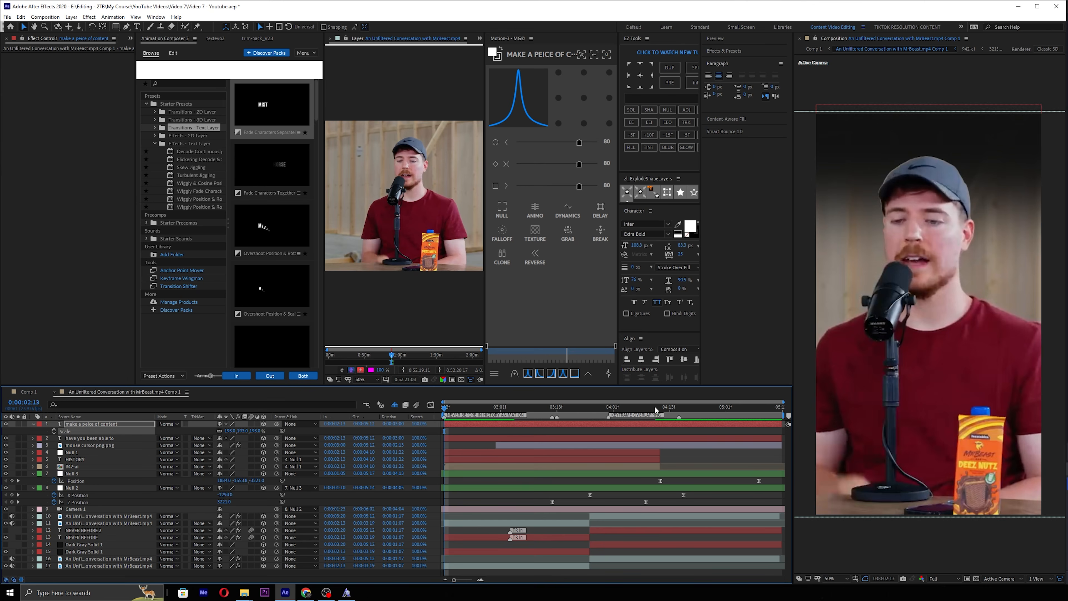
Trim the start of the "make a peice of content" layer to 0:00:04:11 and play the result.
{"action": "left_click", "coordinate": [660, 405]}
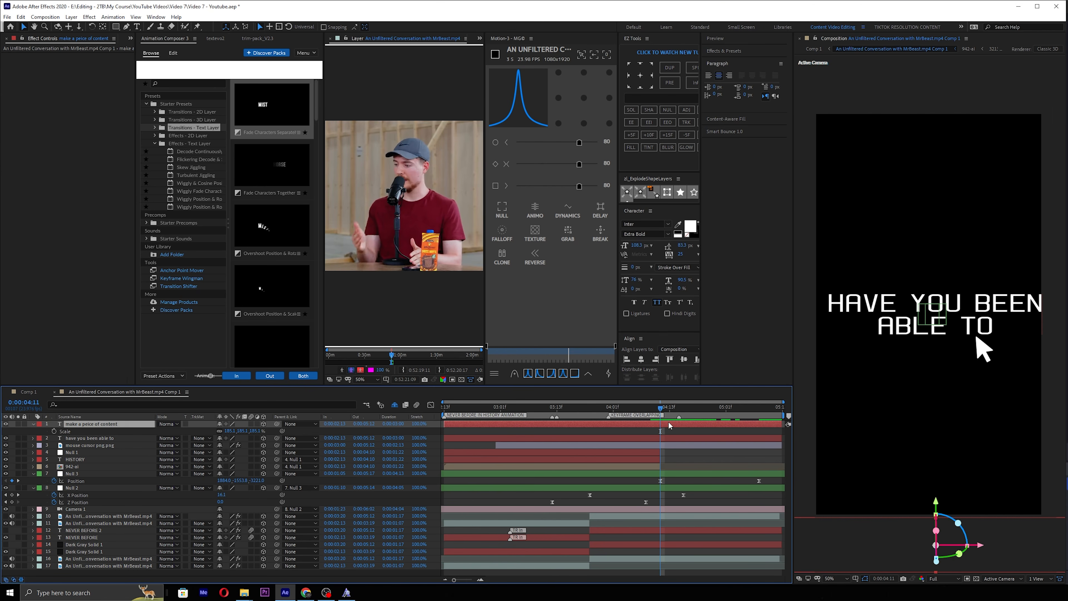
{"action": "key", "text": "alt+bracketleft"}
{"action": "key", "text": "space"}
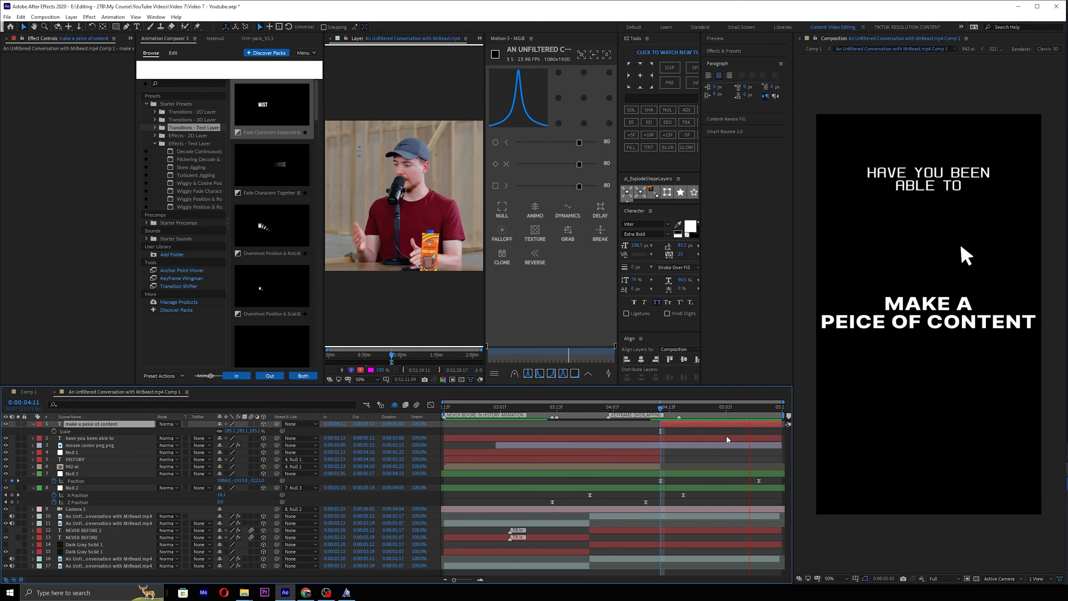
{"action": "key", "text": "space"}
Shift Null 3 and the text layer earlier so the text starts at 0:00:04:07, and extend the text layer to the composition's end.
{"action": "left_click", "coordinate": [713, 472], "text": "ctrl"}
{"action": "left_click_drag", "start_coordinate": [714, 473], "coordinate": [695, 470]}
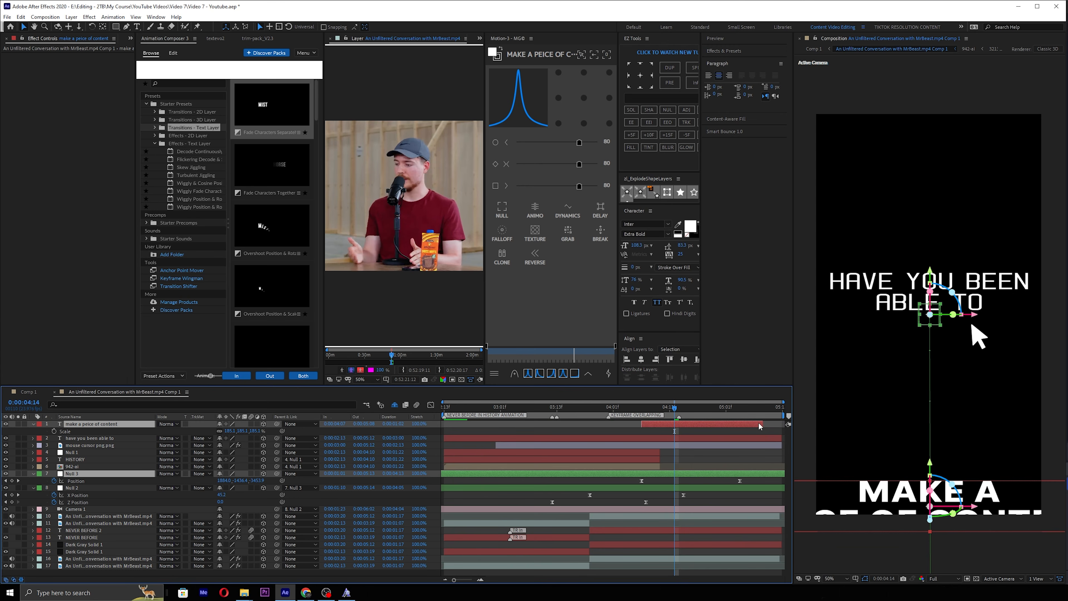
{"action": "left_click", "coordinate": [768, 424]}
{"action": "left_click_drag", "start_coordinate": [762, 424], "coordinate": [782, 424]}
{"action": "left_click_drag", "start_coordinate": [674, 408], "coordinate": [577, 409]}
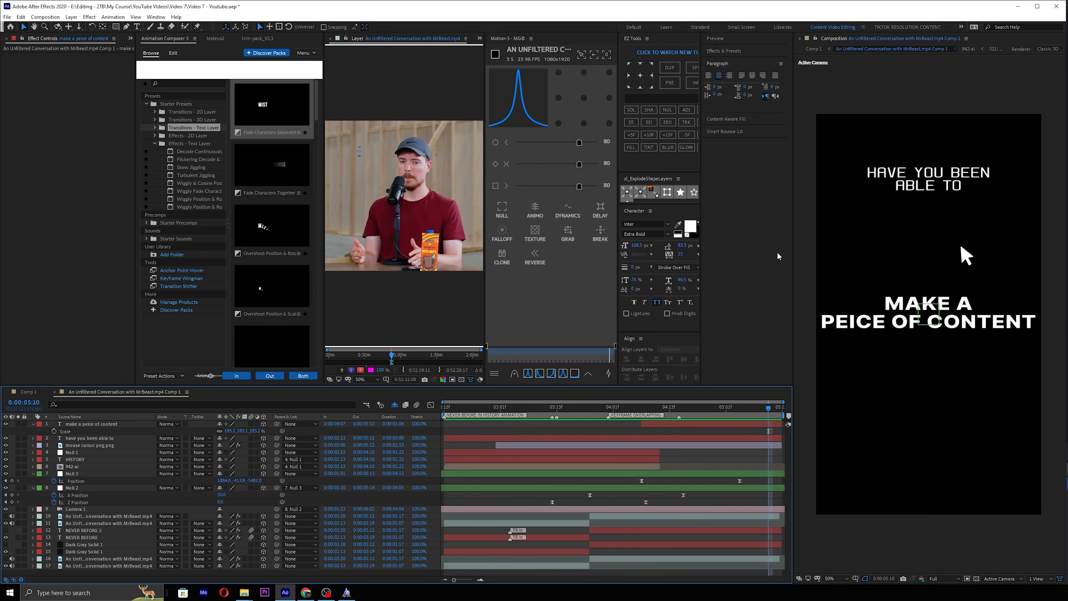
Reduce the text layer's scale to about 180% and its character horizontal scale to about 82.6%.
{"action": "key", "text": "s"}
{"action": "key", "text": "s"}
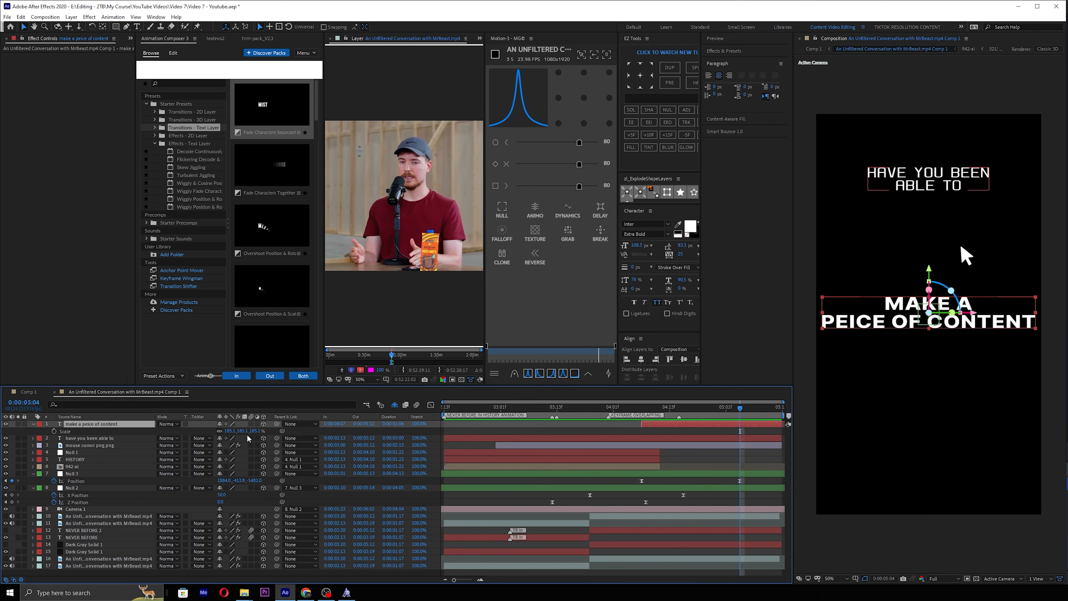
{"action": "left_click_drag", "start_coordinate": [243, 431], "coordinate": [233, 428]}
{"action": "left_click_drag", "start_coordinate": [682, 280], "coordinate": [641, 274]}
{"action": "left_click", "coordinate": [588, 431]}
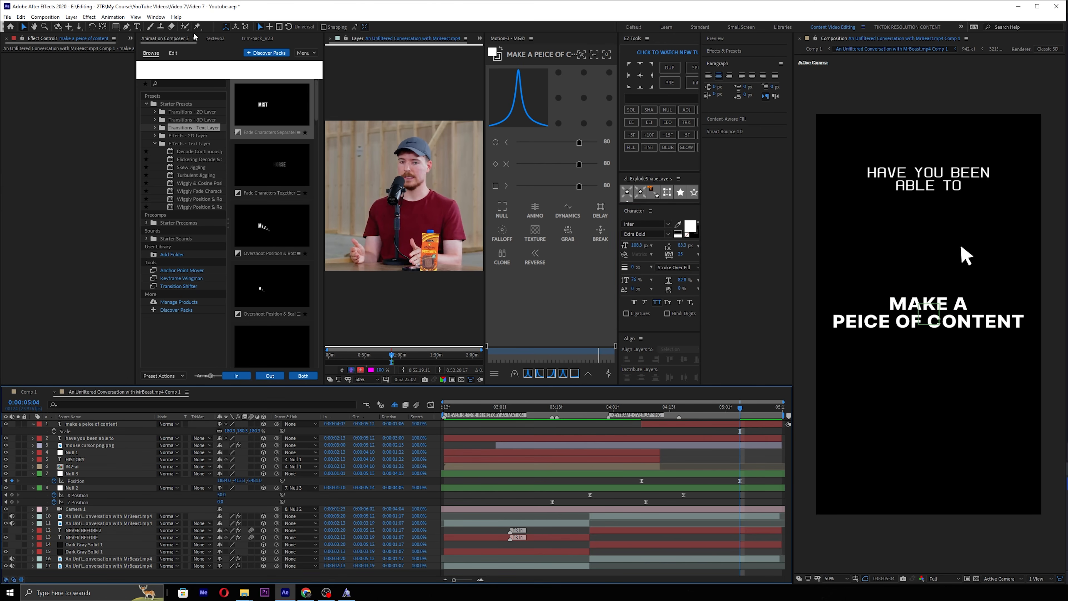
Draw an unfilled rectangle with a white stroke around MAKE A PEICE OF CONTENT and centre it vertically in the composition.
{"action": "left_click", "coordinate": [116, 27]}
{"action": "left_click", "coordinate": [307, 27]}
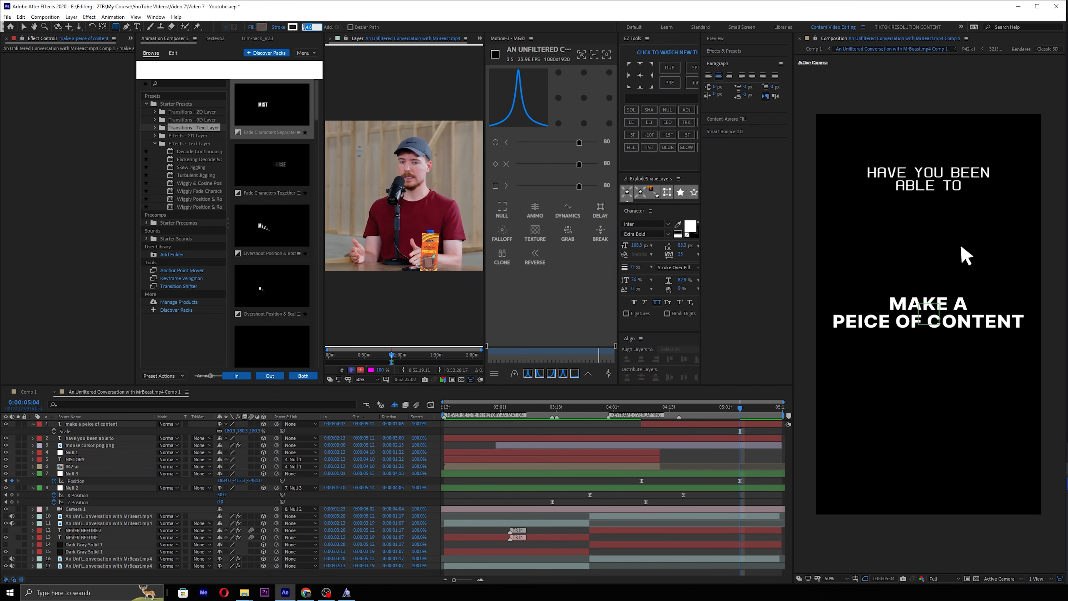
{"action": "left_click_drag", "start_coordinate": [824, 284], "coordinate": [1036, 346]}
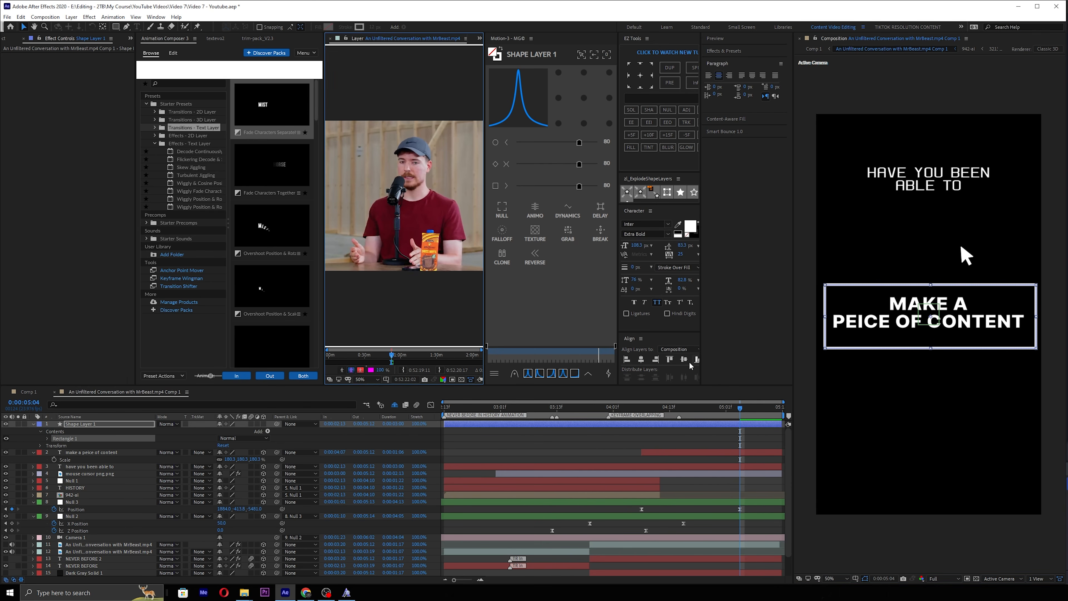
{"action": "left_click", "coordinate": [684, 358]}
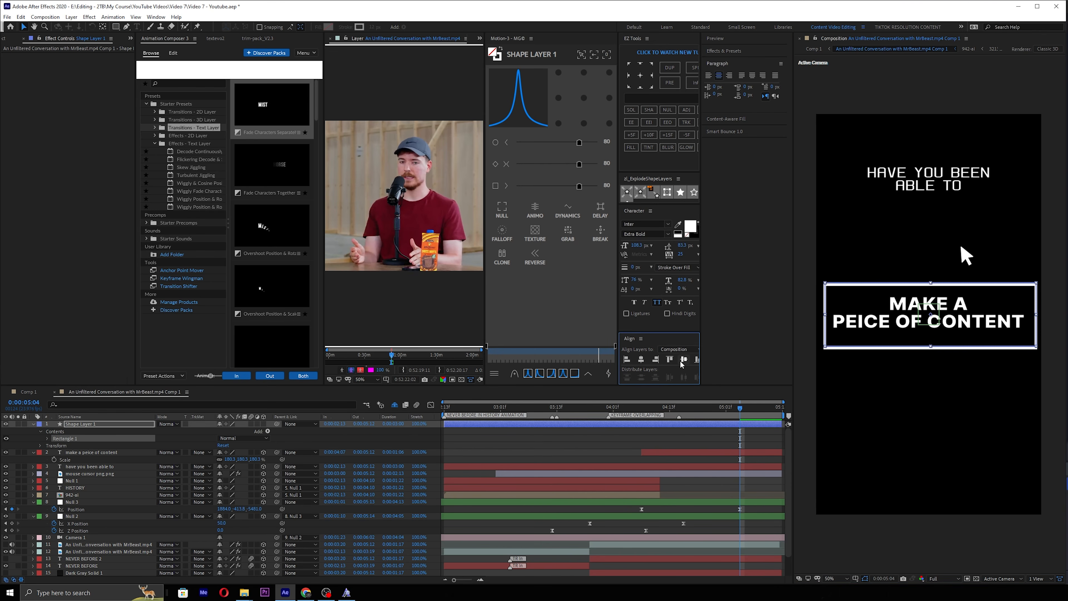
Thin the rectangle's stroke to about 7 px and deselect the shape layer.
{"action": "left_click", "coordinate": [133, 425]}
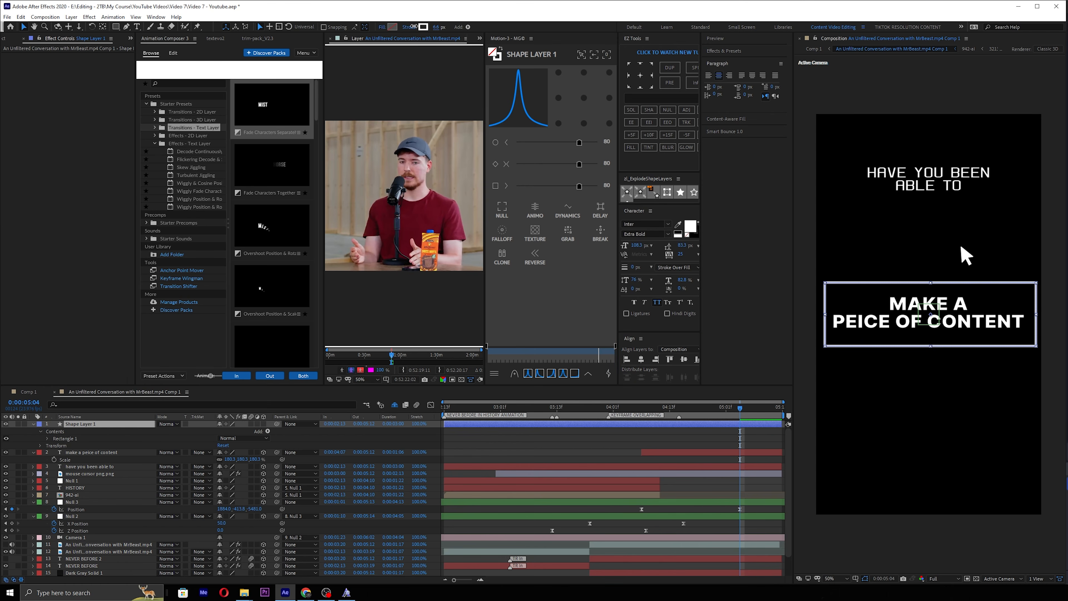
{"action": "left_click_drag", "start_coordinate": [395, 19], "coordinate": [413, 23]}
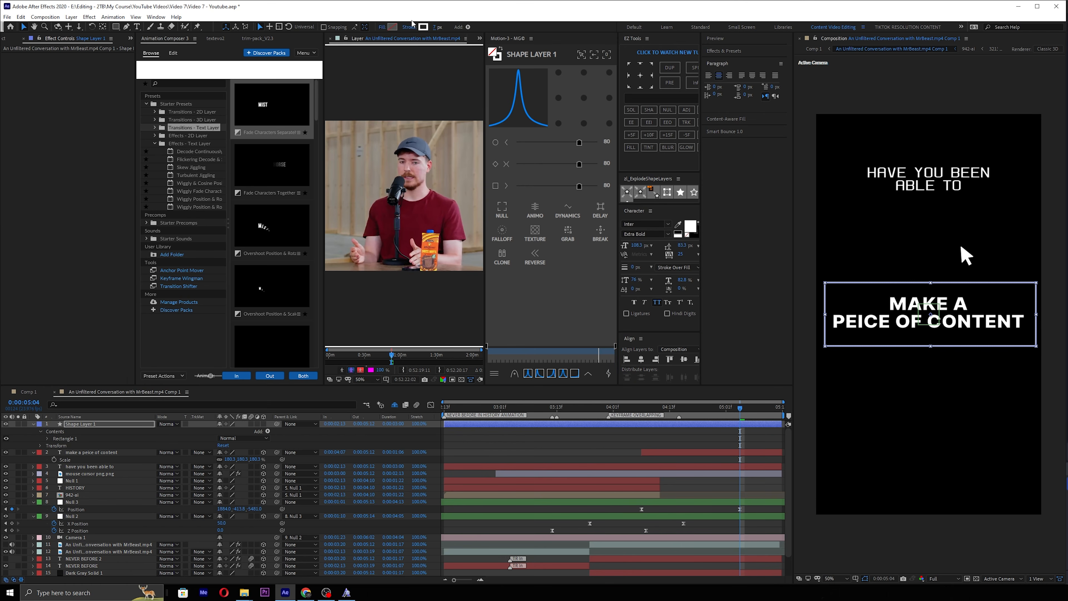
{"action": "key", "text": "F2"}
Draw a straight horizontal line with the Pen tool beneath PEICE OF CONTENT, spanning the width of the text inside the box.
{"action": "key", "text": "g"}
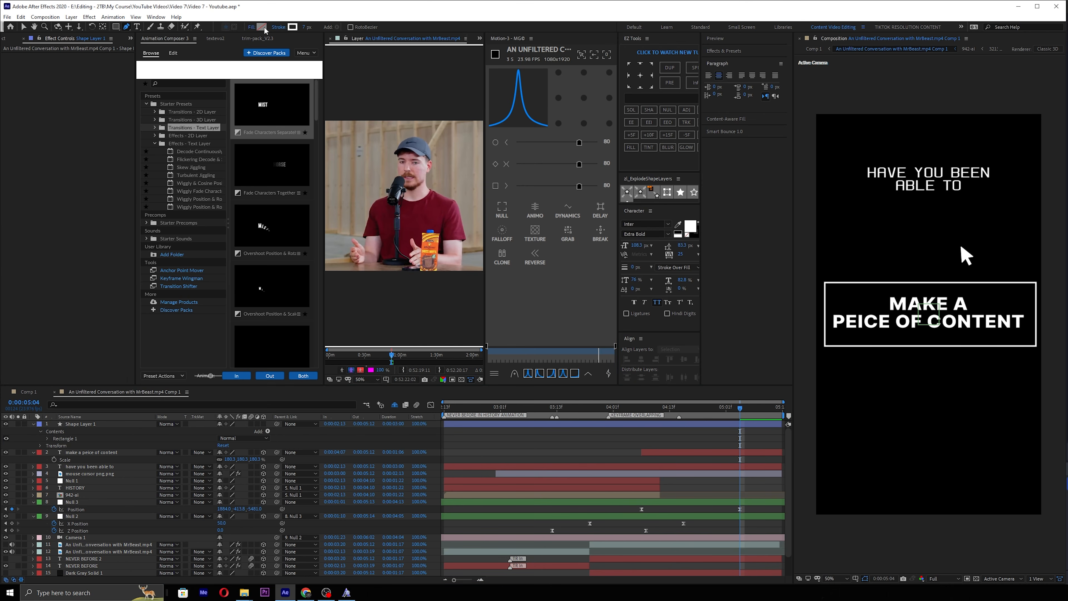
{"action": "scroll", "coordinate": [842, 331], "scroll_direction": "up", "scroll_amount": 1}
{"action": "left_click", "coordinate": [825, 337]}
{"action": "left_click_drag", "start_coordinate": [932, 349], "coordinate": [717, 348]}
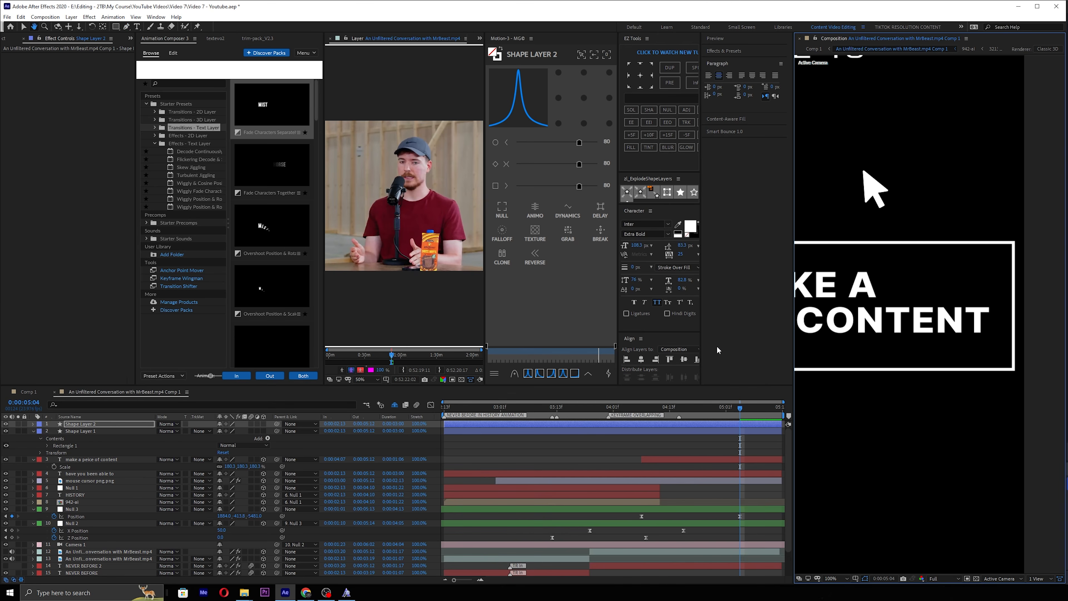
{"action": "left_click", "coordinate": [982, 335]}
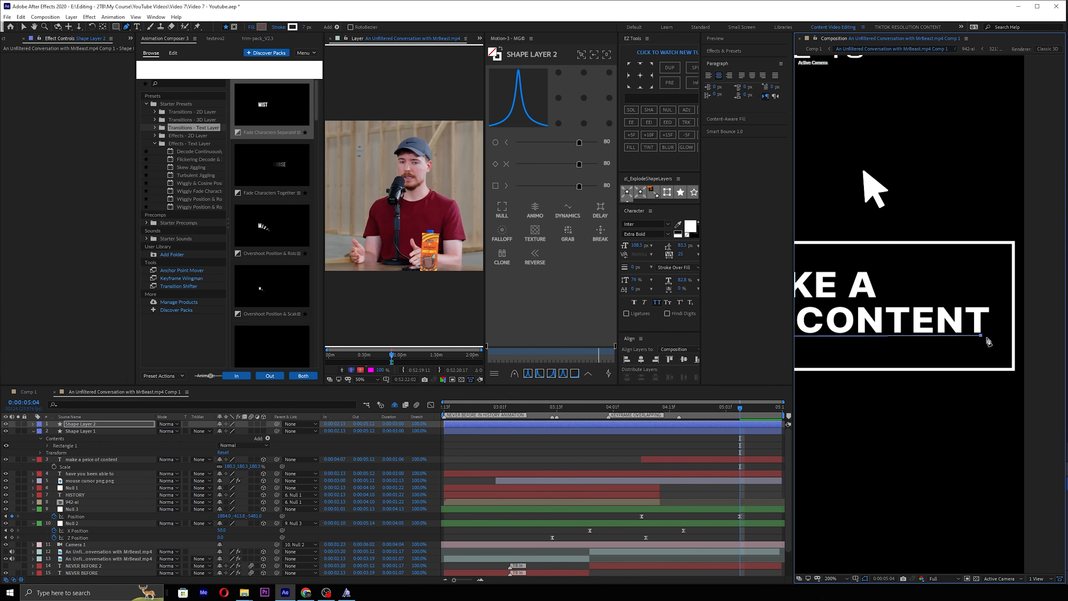
{"action": "scroll", "coordinate": [967, 343], "scroll_direction": "up", "scroll_amount": 1}
{"action": "left_click_drag", "start_coordinate": [944, 324], "coordinate": [954, 322]}
{"action": "scroll", "coordinate": [952, 321], "scroll_direction": "down", "scroll_amount": 1}
{"action": "left_click_drag", "start_coordinate": [881, 298], "coordinate": [949, 295]}
{"action": "scroll", "coordinate": [934, 293], "scroll_direction": "down", "scroll_amount": 1}
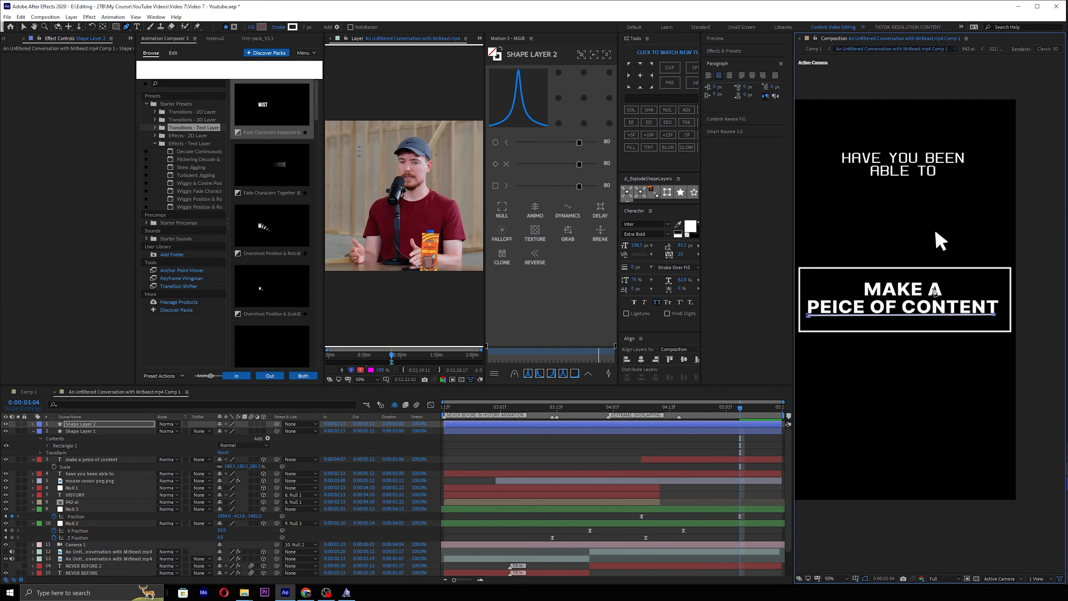
{"action": "key", "text": "v"}
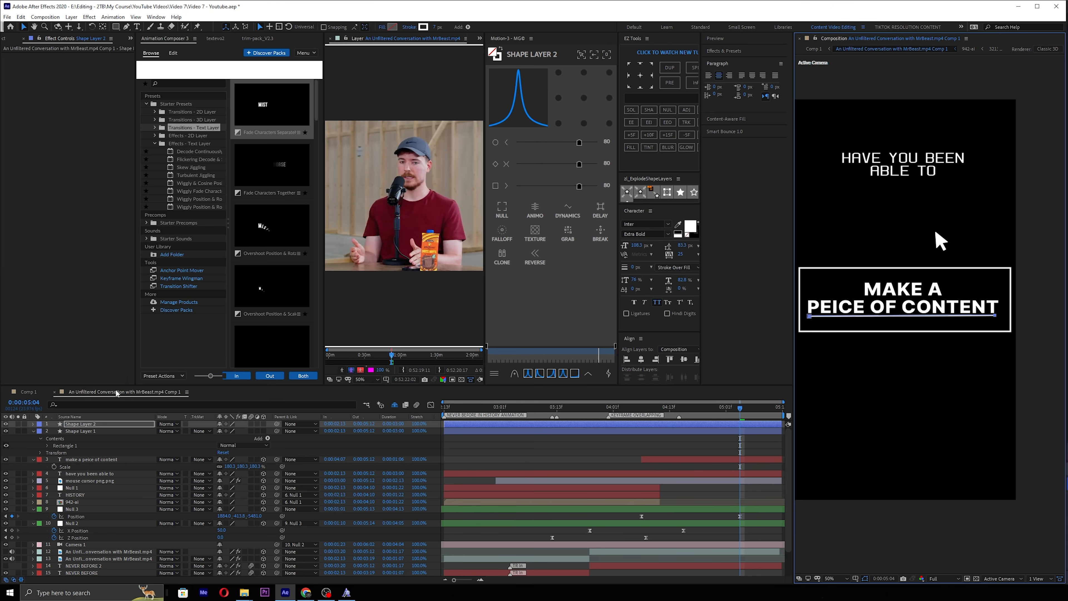
Add dashes to the underline's stroke on Shape Layer 2 and set the dash length to about 74.
{"action": "left_click", "coordinate": [132, 404]}
{"action": "type", "text": "dash"}
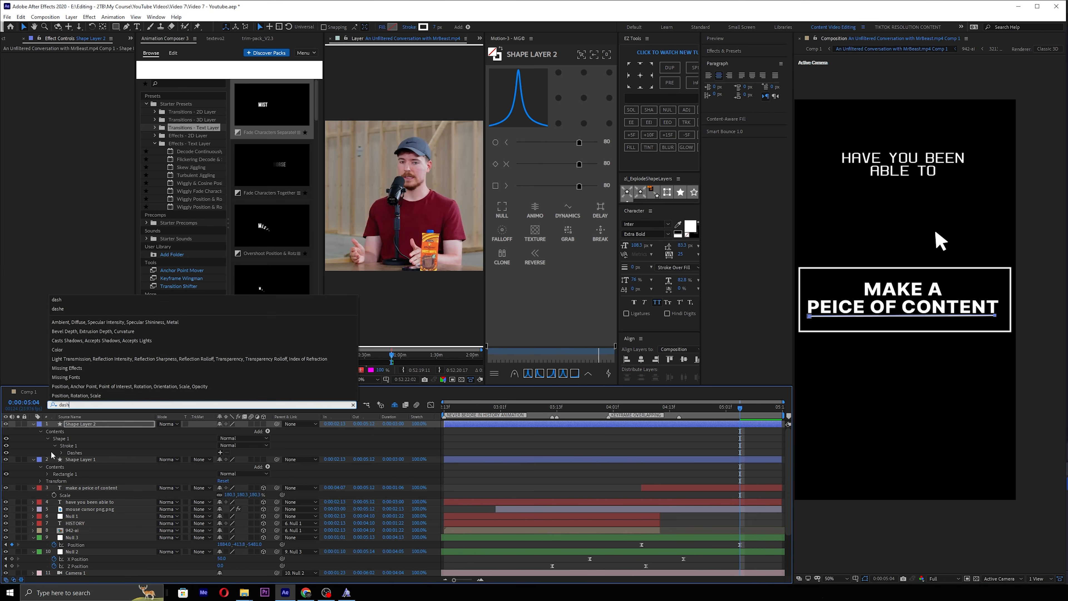
{"action": "left_click", "coordinate": [61, 453]}
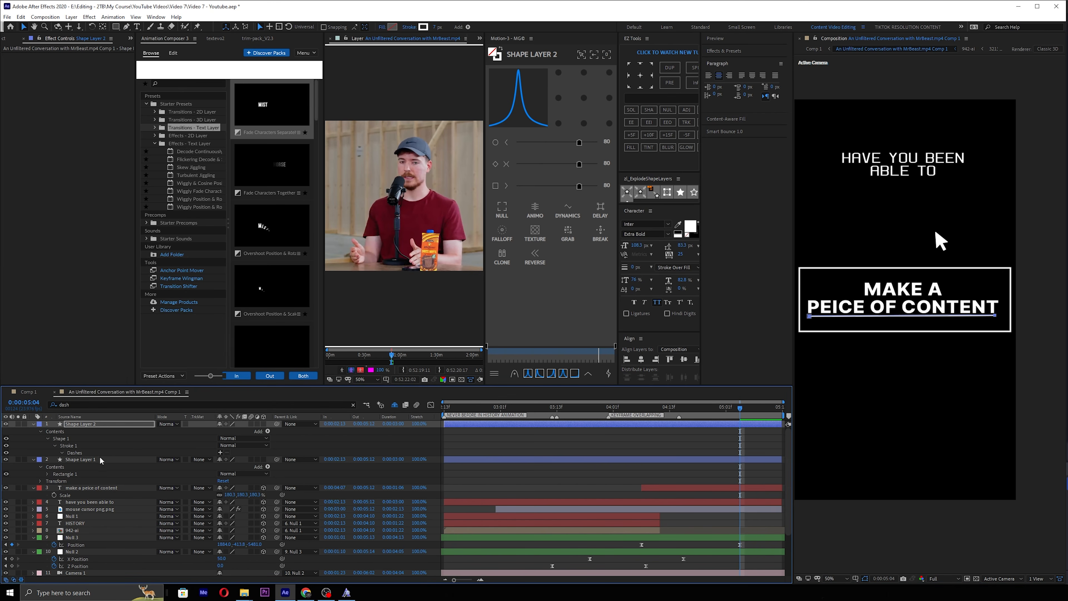
{"action": "left_click", "coordinate": [220, 453]}
{"action": "scroll", "coordinate": [889, 316], "scroll_direction": "up", "scroll_amount": 2}
{"action": "left_click_drag", "start_coordinate": [929, 326], "coordinate": [993, 321]}
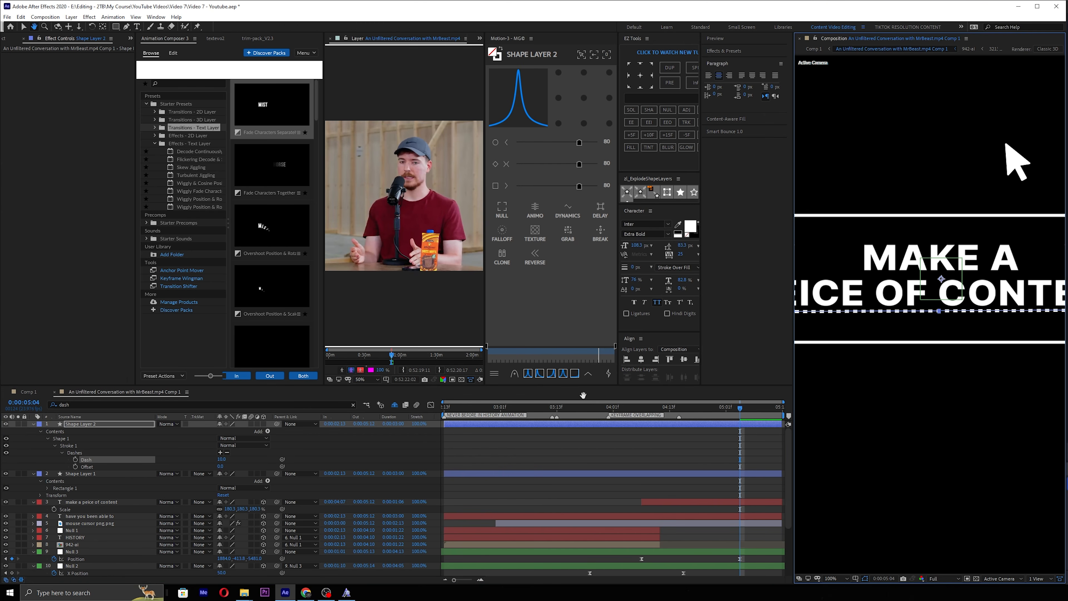
{"action": "left_click_drag", "start_coordinate": [220, 460], "coordinate": [244, 460]}
{"action": "scroll", "coordinate": [889, 321], "scroll_direction": "down", "scroll_amount": 1}
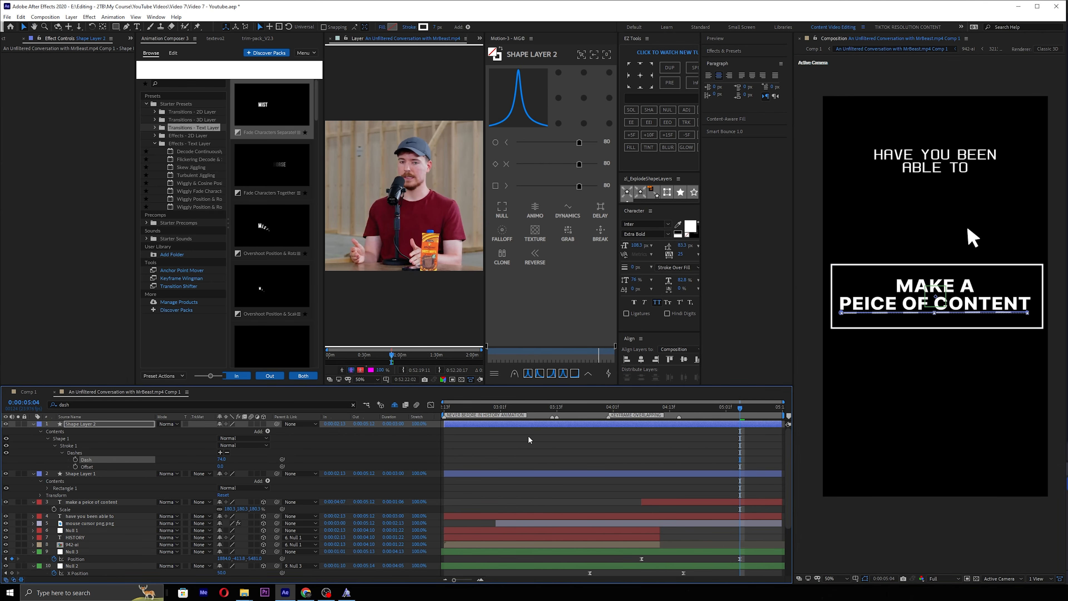
Parent Shape Layer 1 and Shape Layer 2 to a new null and make the three layers 3D.
{"action": "left_click", "coordinate": [726, 431]}
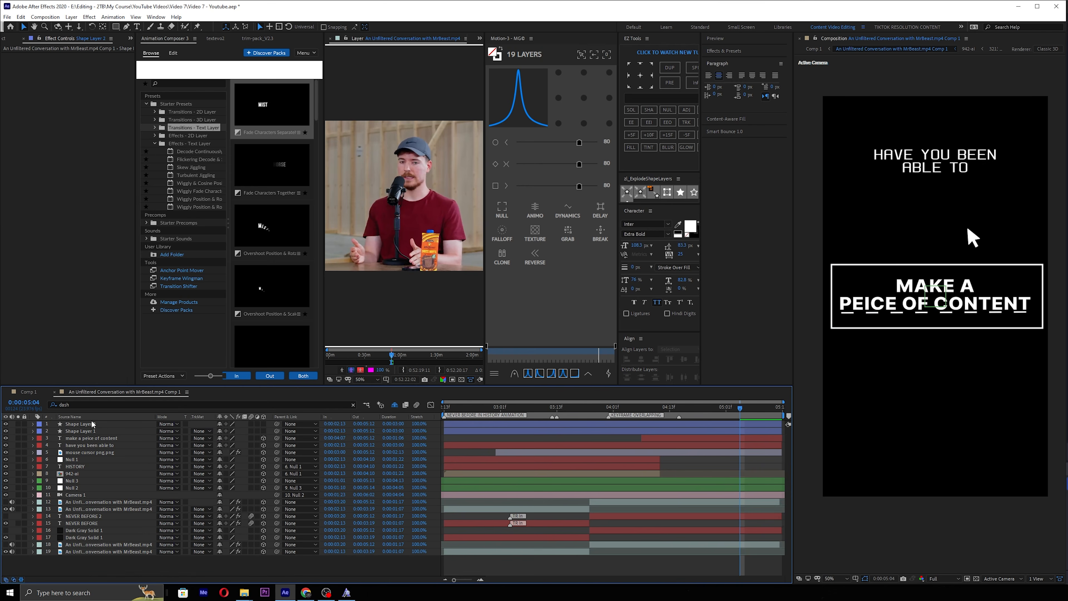
{"action": "left_click", "coordinate": [91, 425]}
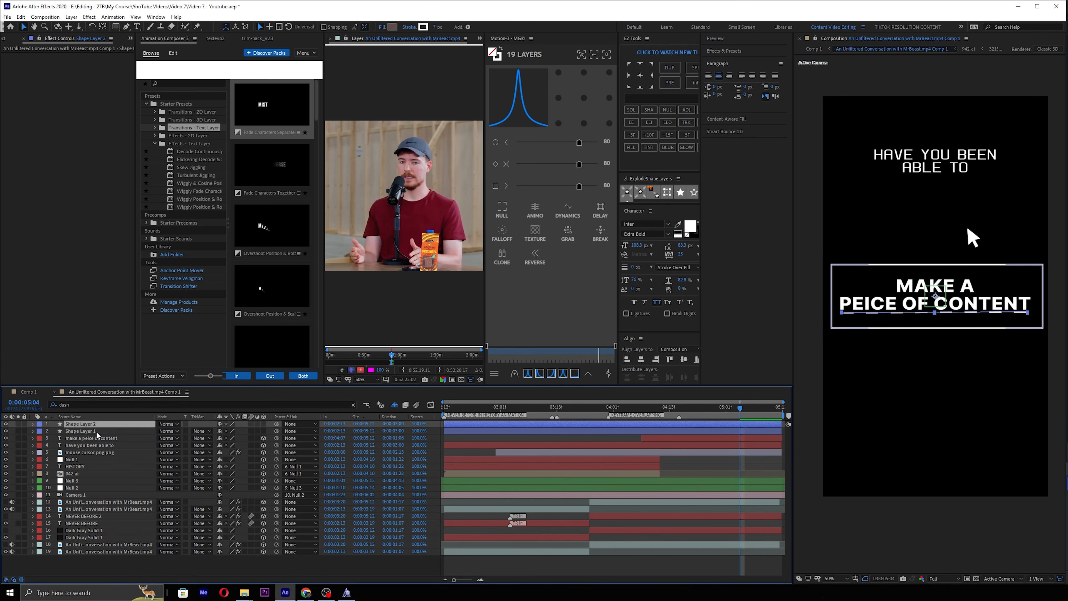
{"action": "left_click", "coordinate": [98, 432], "text": "shift"}
{"action": "left_click", "coordinate": [502, 207]}
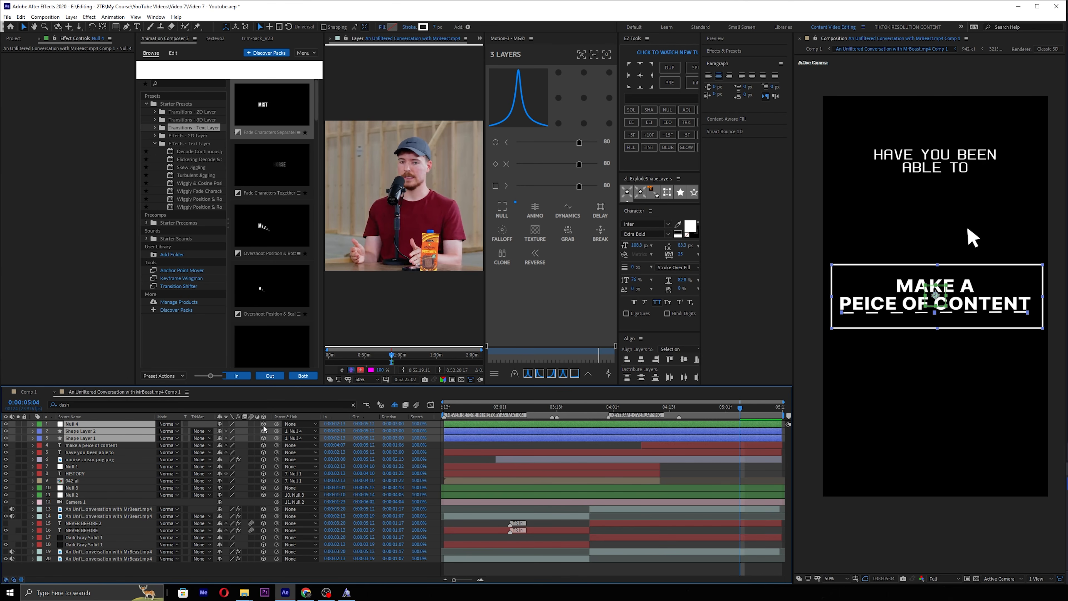
{"action": "left_click", "coordinate": [672, 489]}
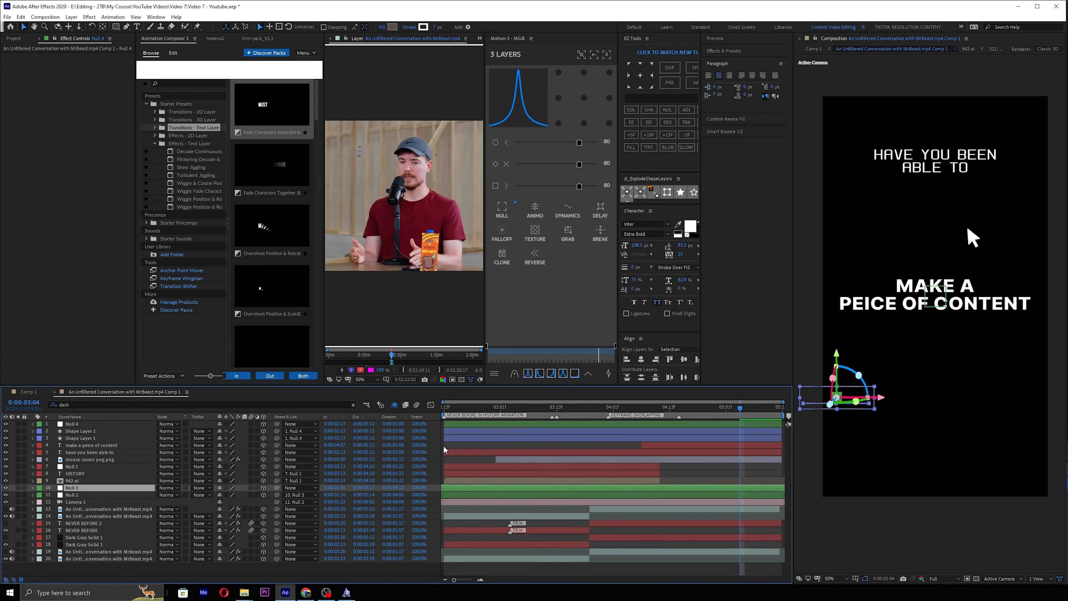
Match Null 4's position to the position values of the make a peice of content text layer.
{"action": "left_click", "coordinate": [121, 425]}
{"action": "left_click", "coordinate": [105, 445]}
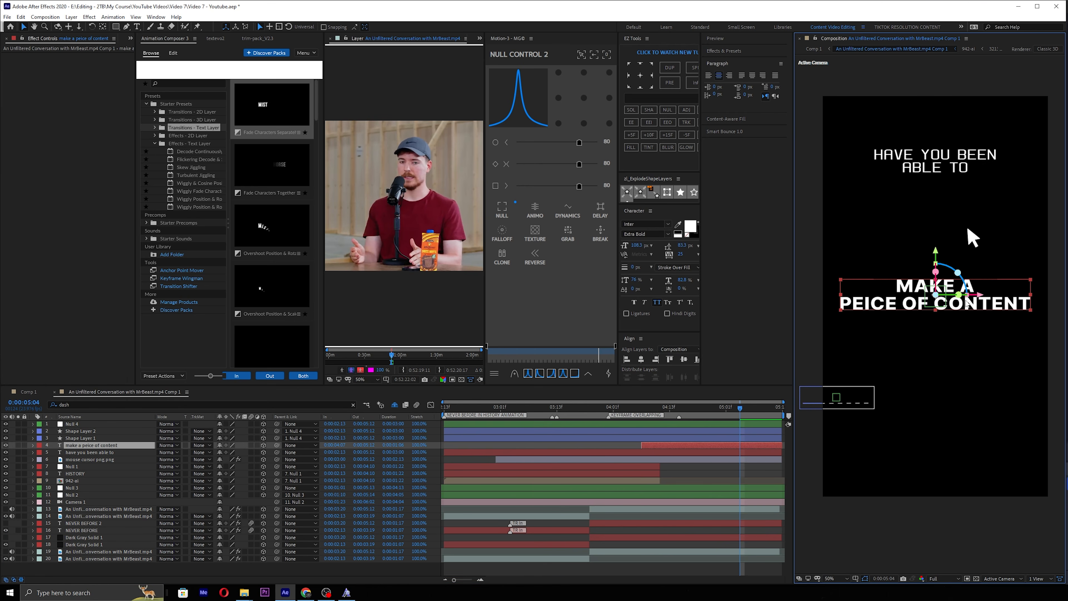
{"action": "key", "text": "p"}
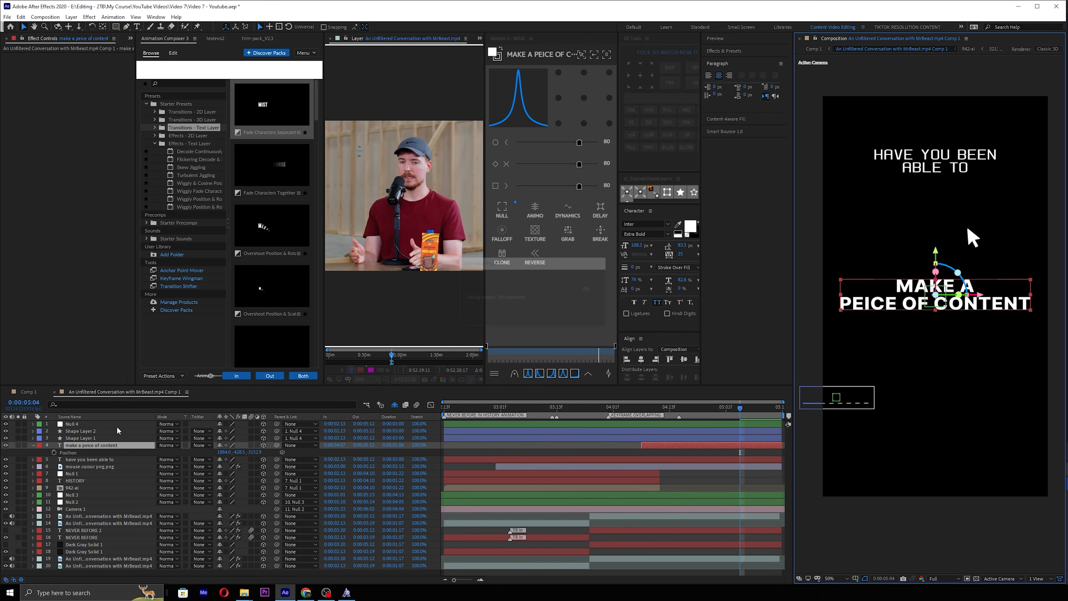
{"action": "left_click", "coordinate": [116, 425]}
{"action": "key", "text": "p"}
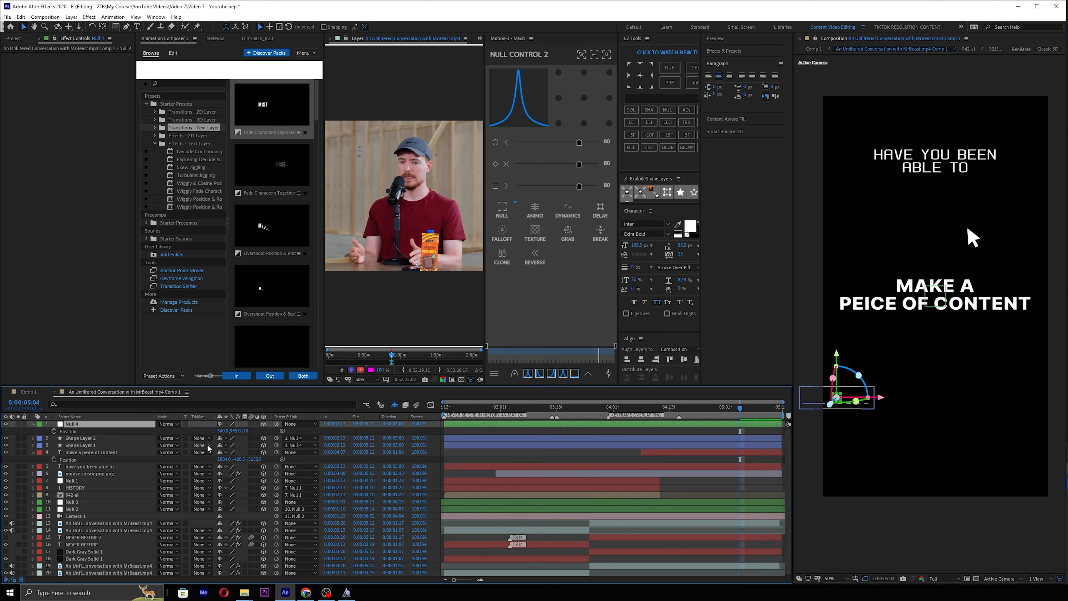
{"action": "left_click", "coordinate": [221, 460]}
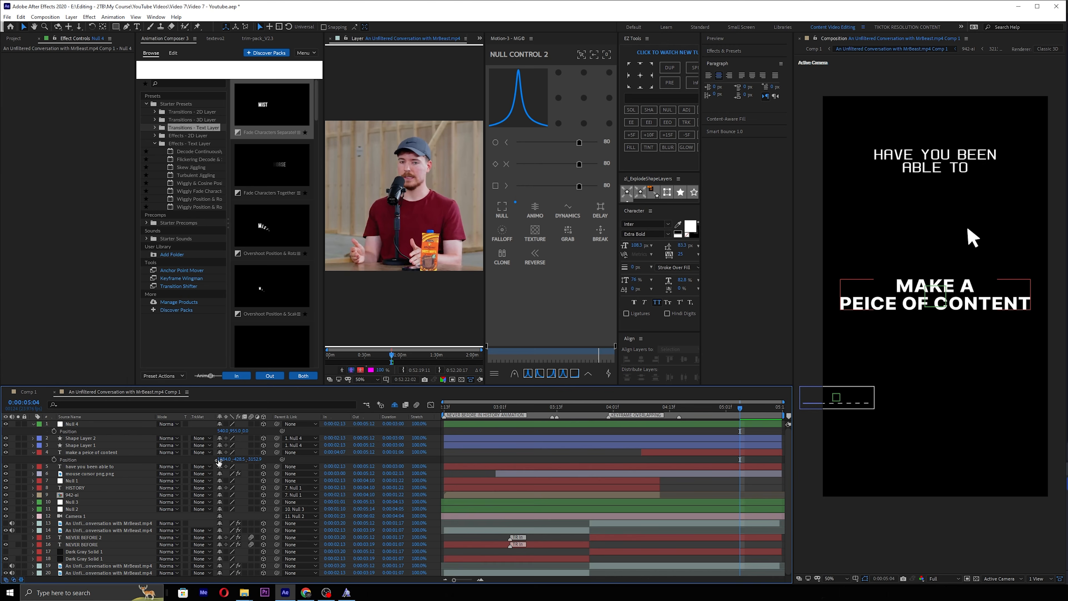
{"action": "left_click", "coordinate": [218, 432]}
{"action": "left_click", "coordinate": [236, 432]}
{"action": "key", "text": "ctrl+v"}
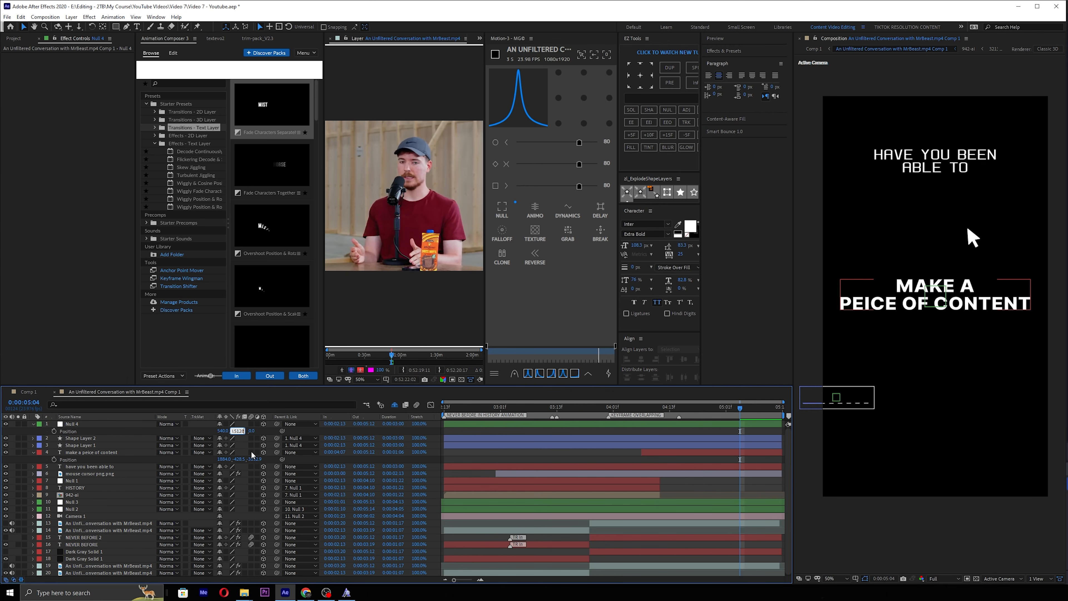
{"action": "key", "text": "Return"}
Scale Null 4 up to about 180% so the box and dashed underline fit around the text.
{"action": "key", "text": "s"}
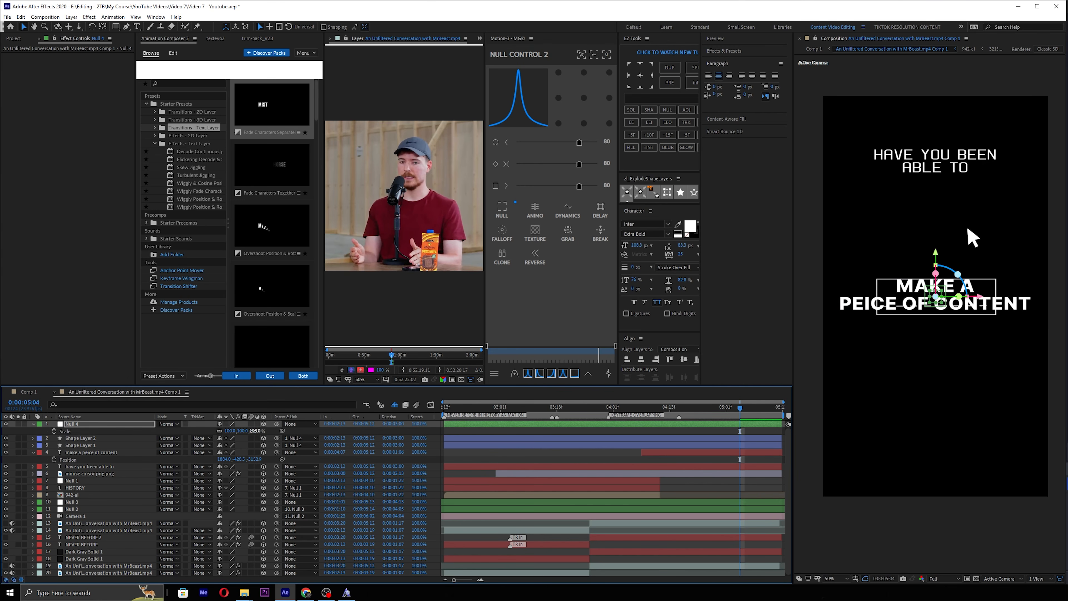
{"action": "left_click_drag", "start_coordinate": [391, 436], "coordinate": [423, 437]}
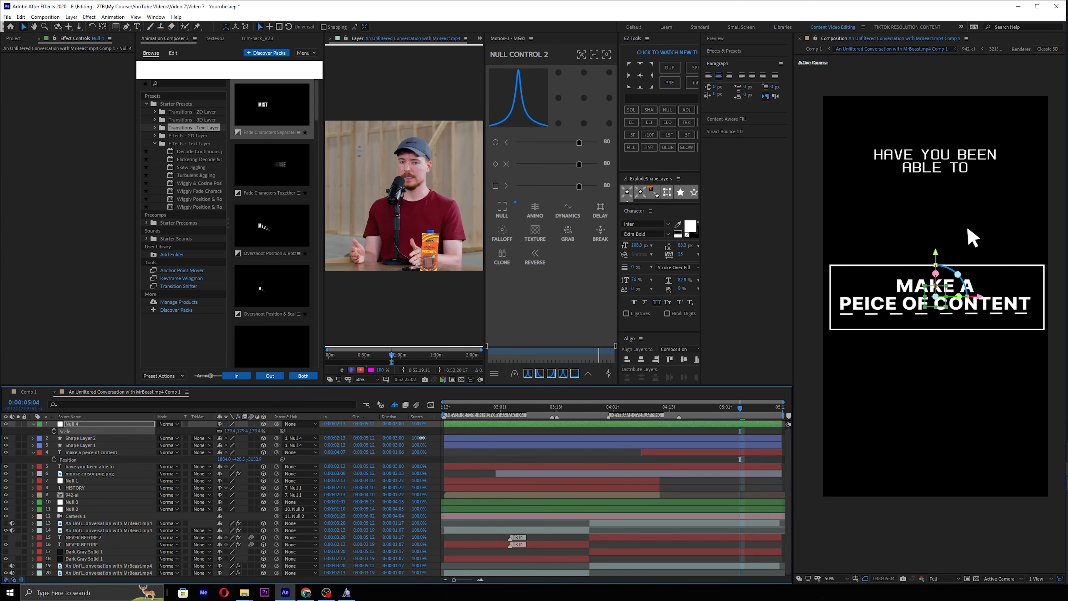
{"action": "left_click_drag", "start_coordinate": [740, 407], "coordinate": [685, 411]}
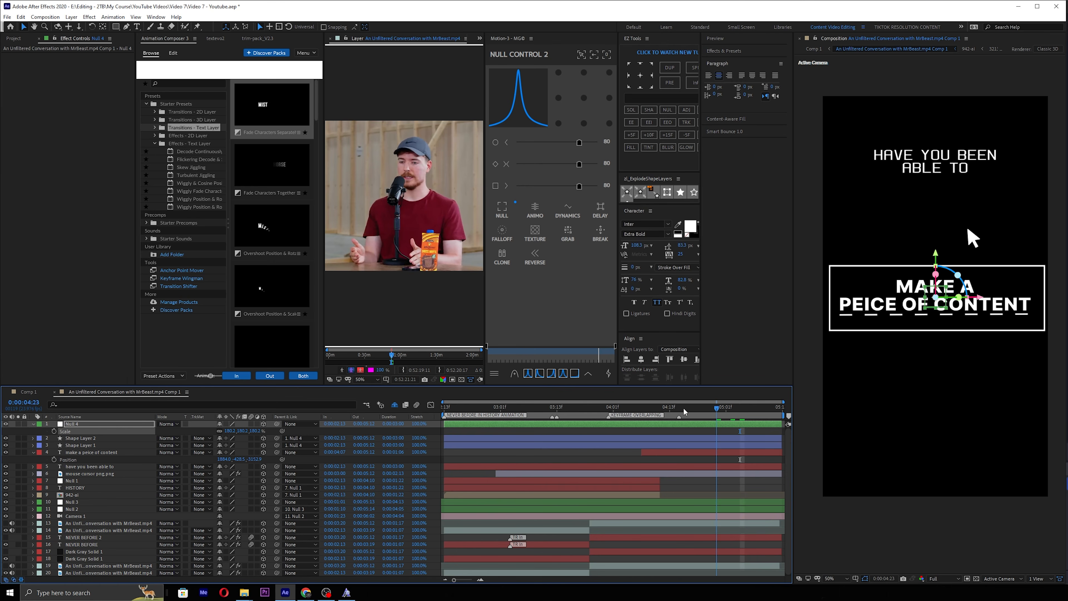
Move Null 3's last position keyframe to 0:00:05:11 to lengthen the camera move onto the boxed text.
{"action": "left_click", "coordinate": [673, 408]}
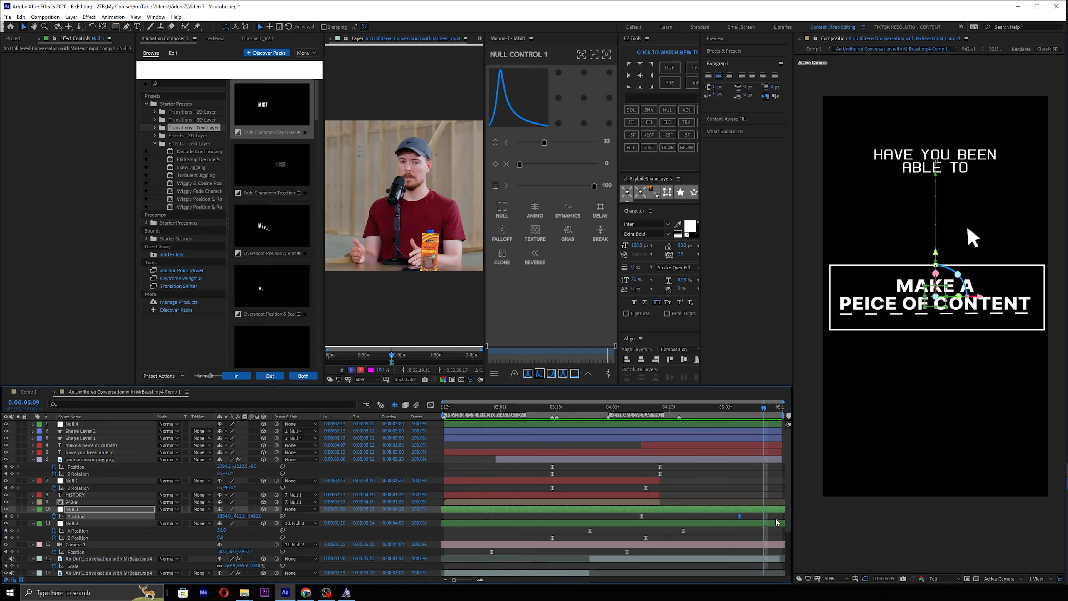
{"action": "key", "text": "ctrl+z"}
{"action": "key", "text": "ctrl+z"}
{"action": "key", "text": "ctrl+shift+z"}
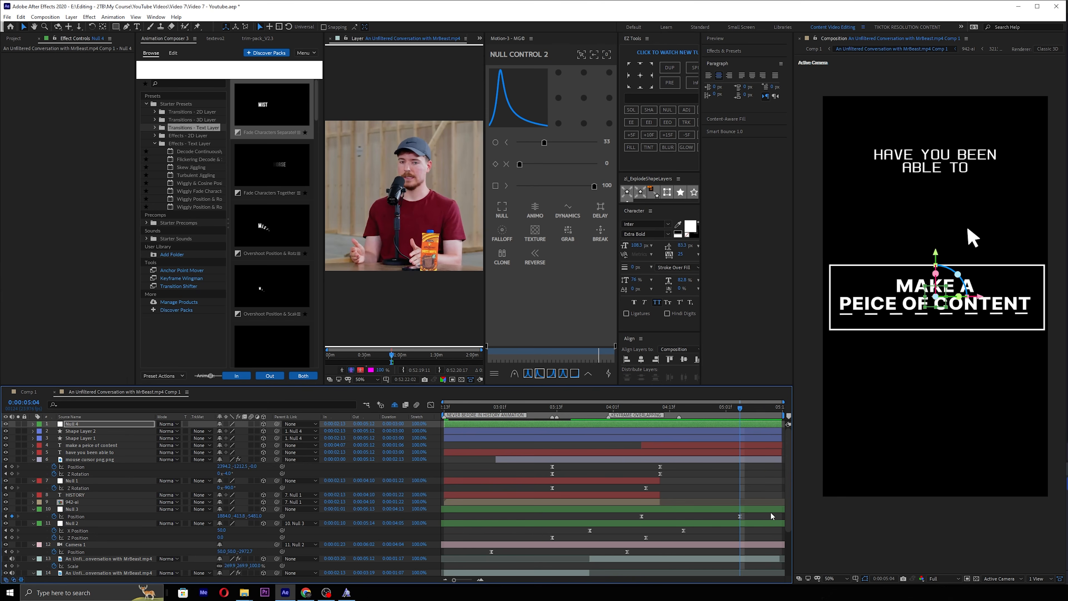
{"action": "key", "text": "ctrl+z"}
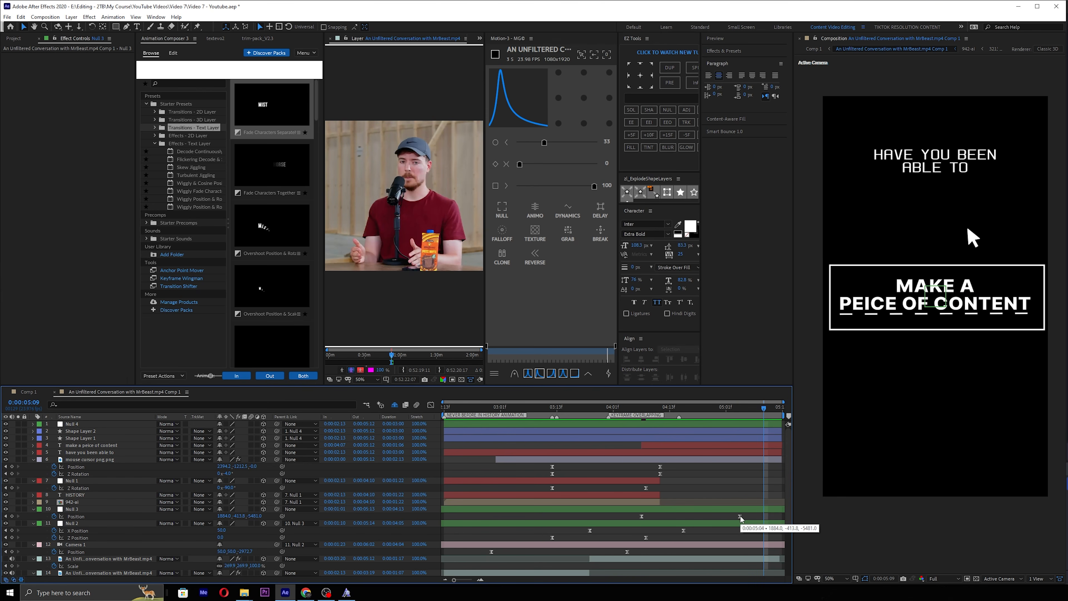
{"action": "left_click_drag", "start_coordinate": [741, 517], "coordinate": [604, 510]}
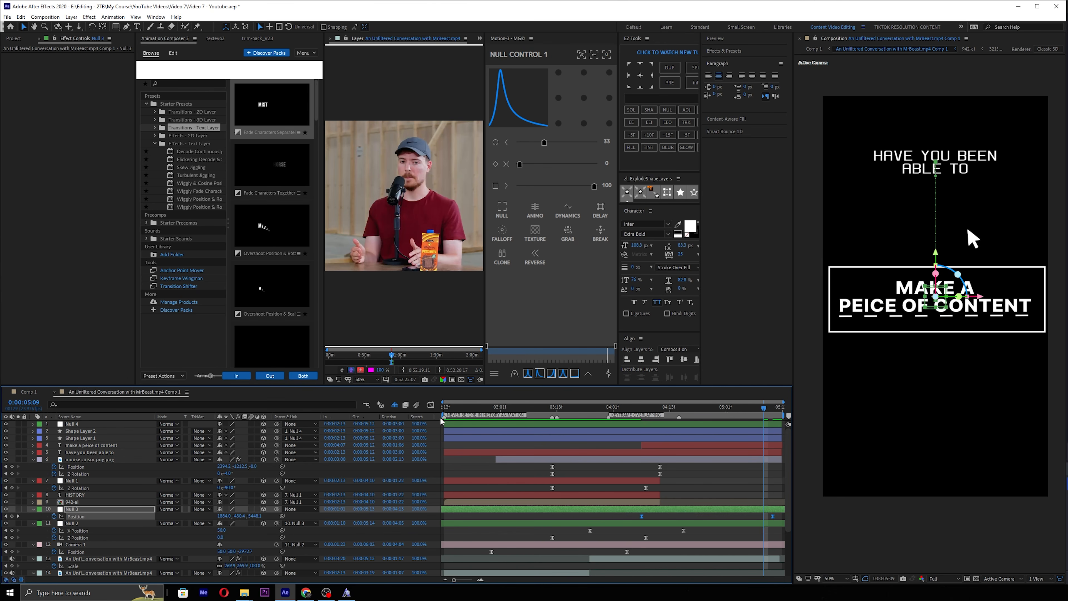
Shape Null 3's position speed curve with a sharp early peak and a long ease-out, and play back the move.
{"action": "left_click", "coordinate": [431, 405]}
{"action": "left_click_drag", "start_coordinate": [780, 514], "coordinate": [665, 476]}
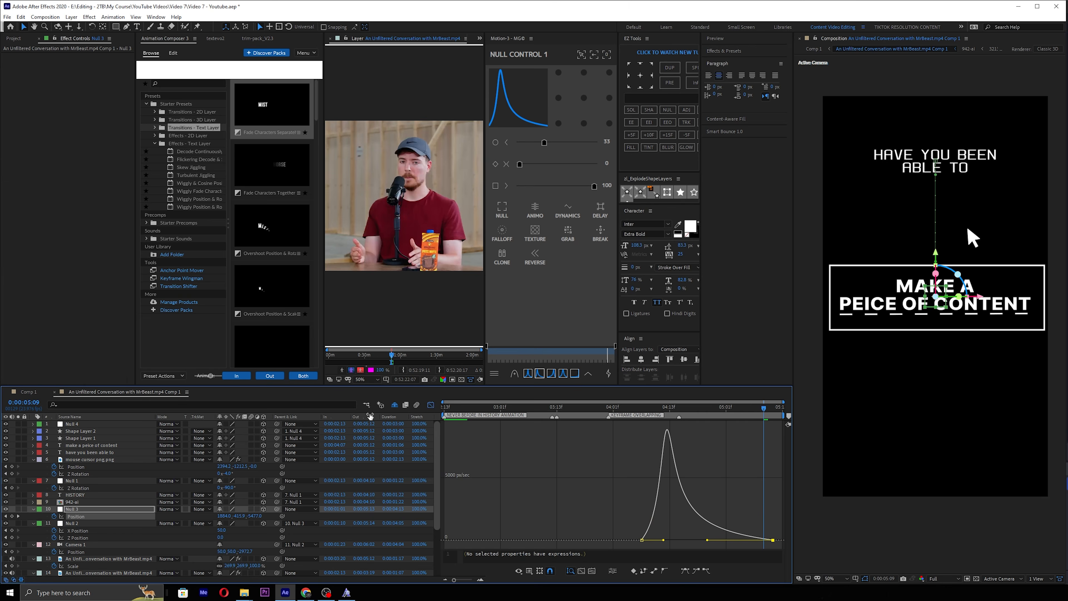
{"action": "left_click", "coordinate": [430, 404]}
{"action": "left_click", "coordinate": [627, 407]}
{"action": "key", "text": "space"}
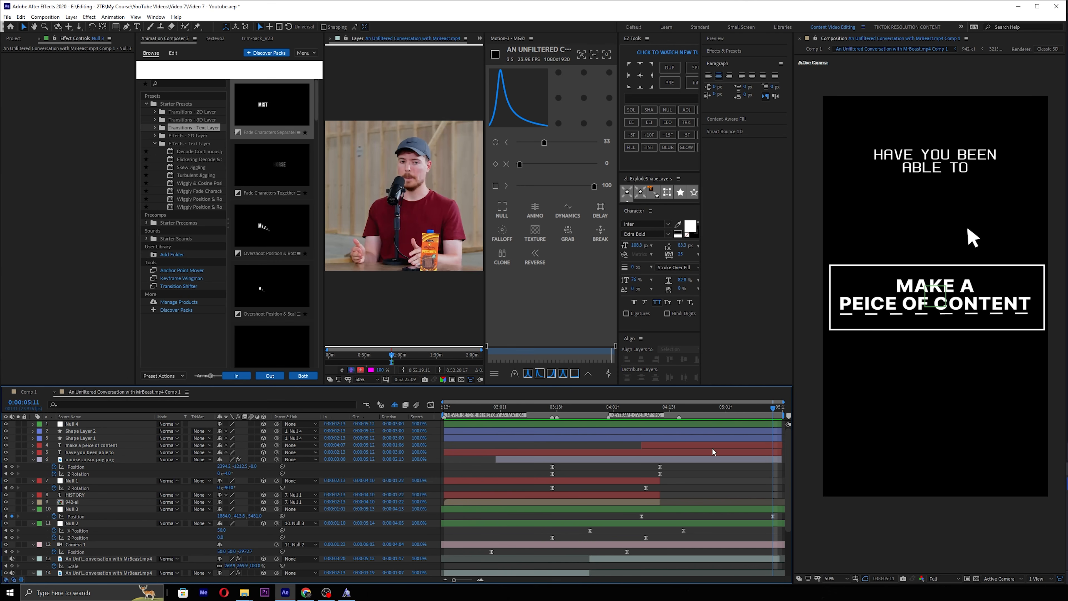
Draw a vertical line from below HAVE YOU BEEN ABLE TO to the box's upper edge and align it to a centre guide.
{"action": "key", "text": "g"}
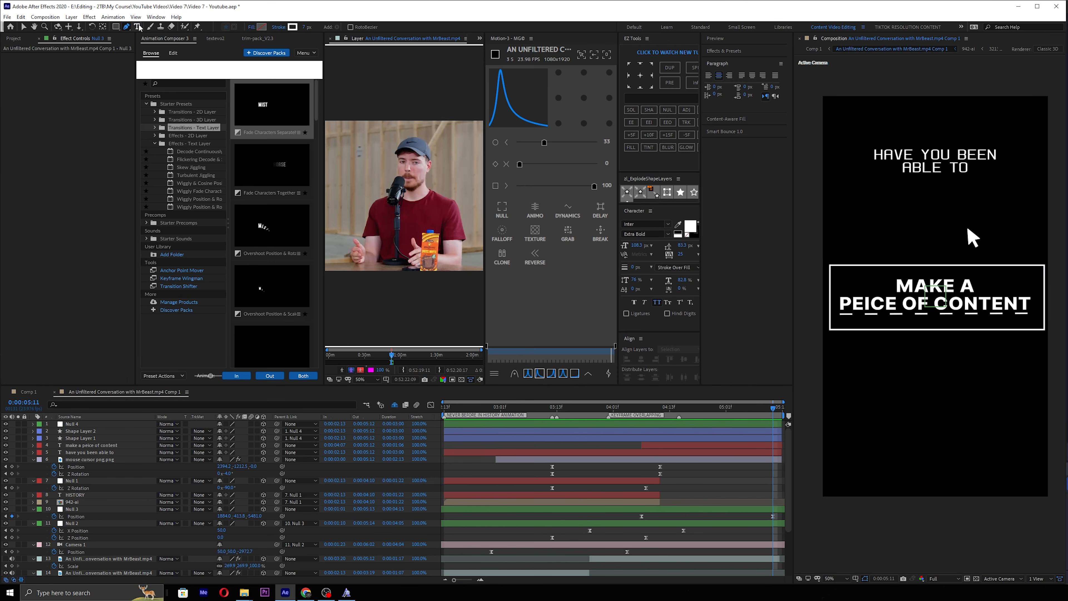
{"action": "left_click", "coordinate": [482, 45]}
{"action": "key", "text": "v"}
{"action": "key", "text": "g"}
{"action": "left_click", "coordinate": [937, 179]}
{"action": "left_click", "coordinate": [937, 271]}
{"action": "scroll", "coordinate": [943, 274], "scroll_direction": "up", "scroll_amount": 1}
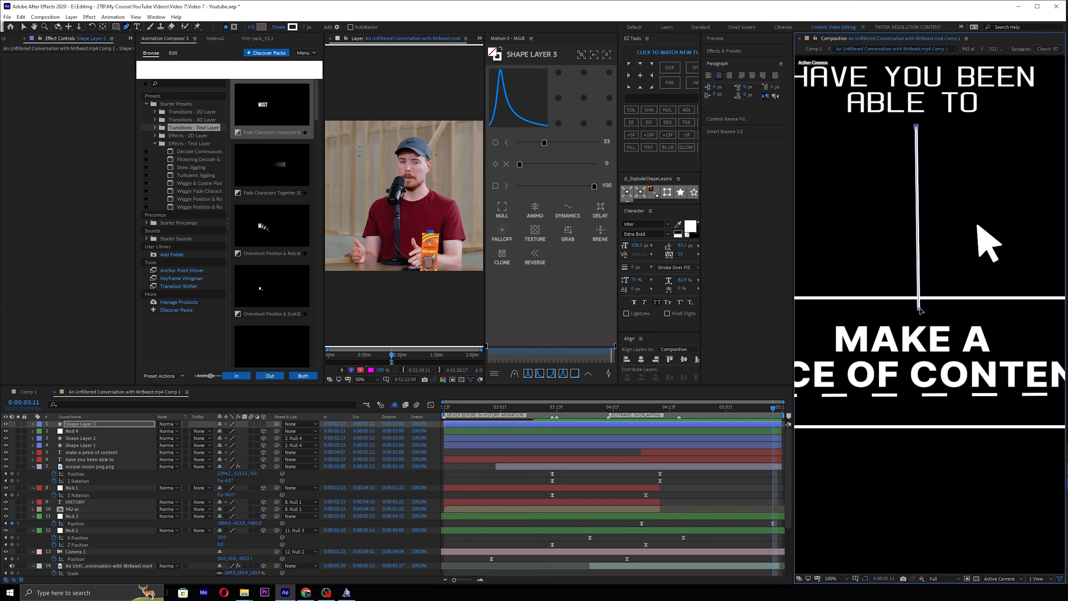
{"action": "key", "text": "v"}
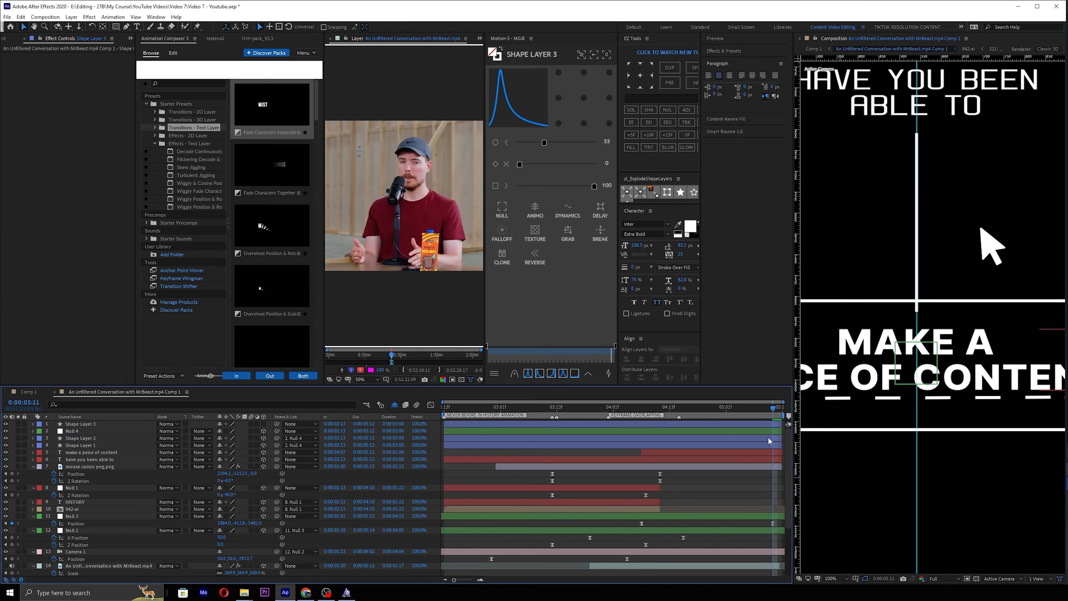
Make the vertical line layer 3D with a centred anchor point, move it down to the box and scale it to about 241%.
{"action": "left_click", "coordinate": [104, 424]}
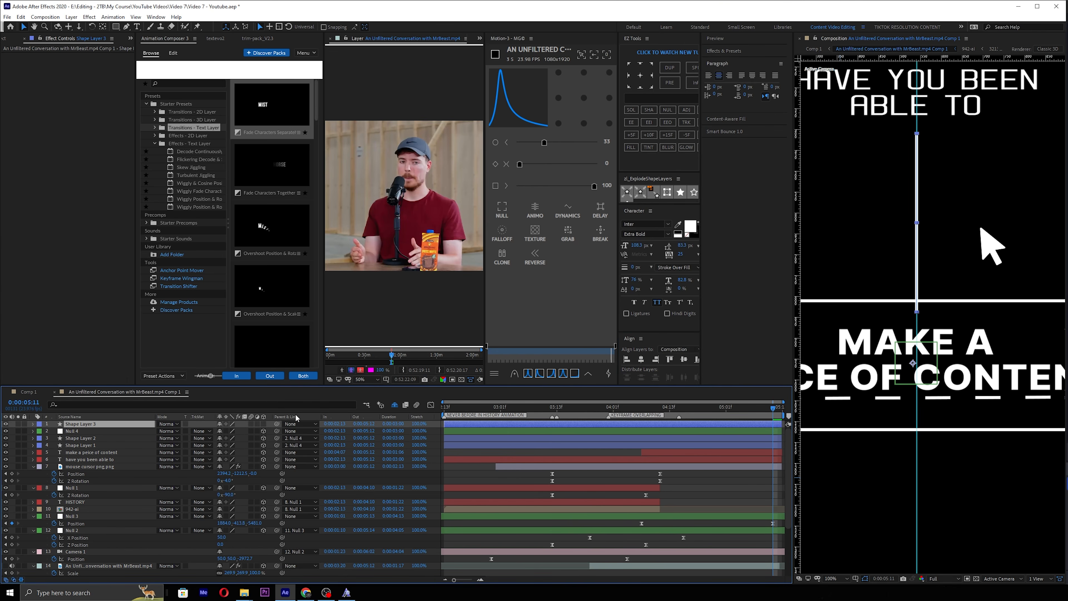
{"action": "left_click", "coordinate": [264, 424]}
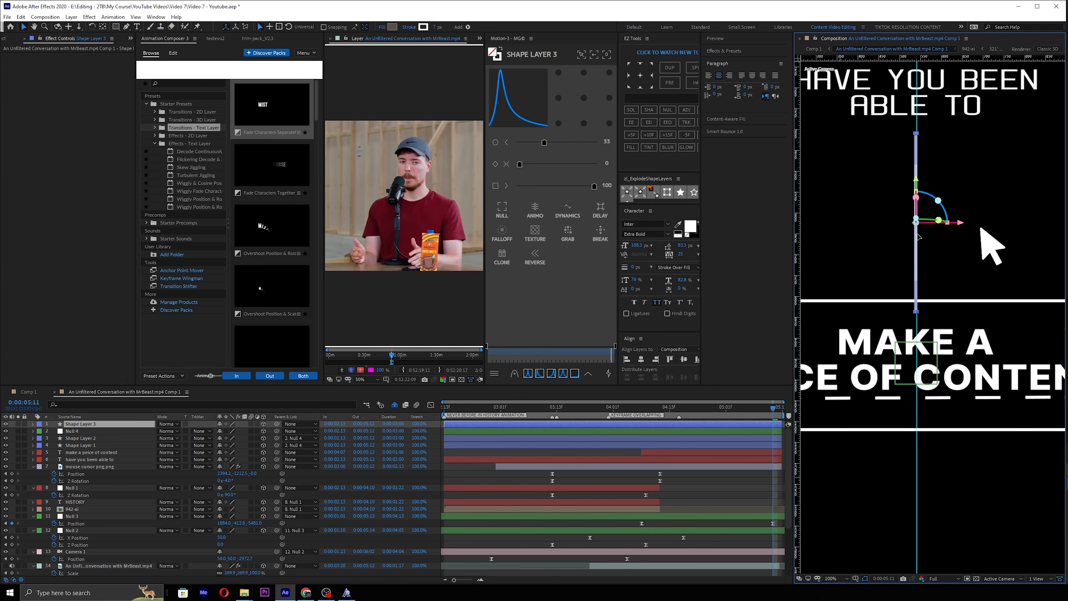
{"action": "left_click_drag", "start_coordinate": [917, 237], "coordinate": [920, 236]}
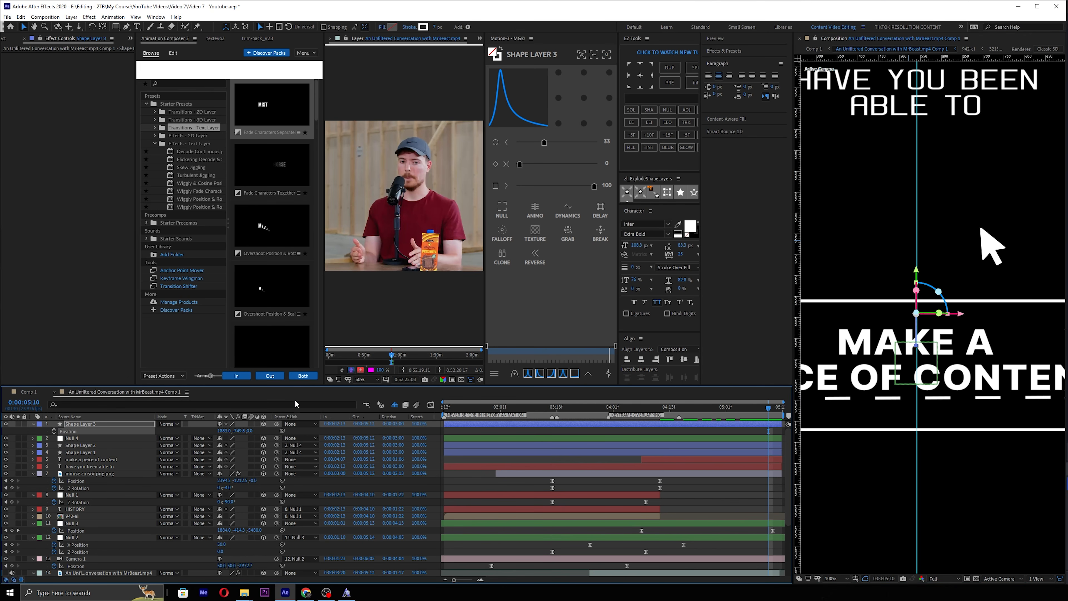
{"action": "key", "text": "s"}
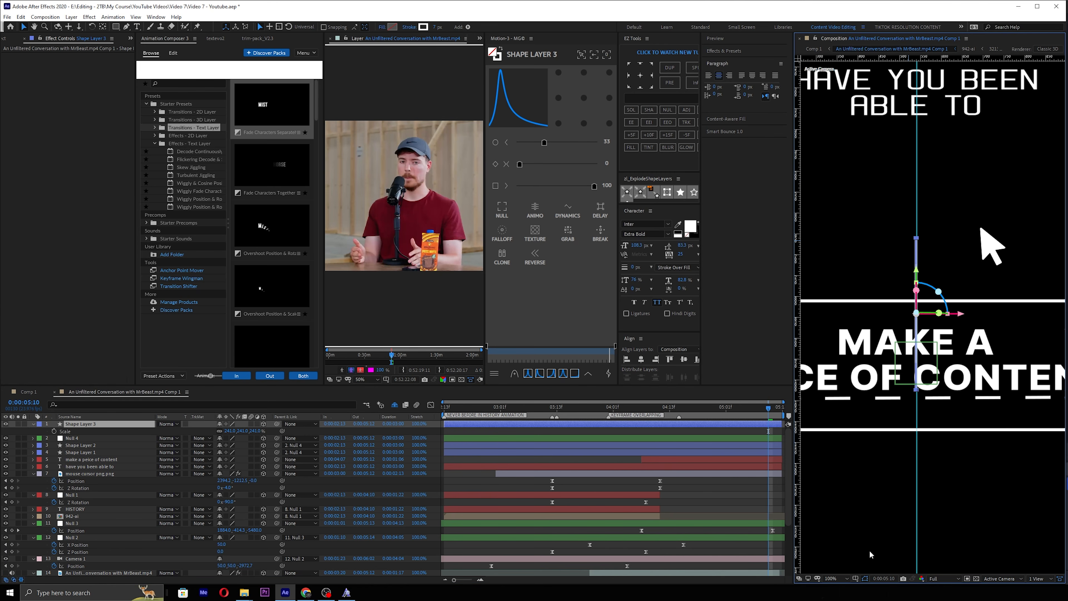
Thicken the vertical line's stroke on Shape Layer 3 to about 227 px.
{"action": "mouse_move", "coordinate": [434, 26]}
{"action": "left_mouse_down"}
{"action": "mouse_move", "coordinate": [564, 41]}
{"action": "mouse_move", "coordinate": [528, 41]}
{"action": "left_mouse_up"}
{"action": "left_click", "coordinate": [155, 425]}
{"action": "left_click", "coordinate": [939, 262]}
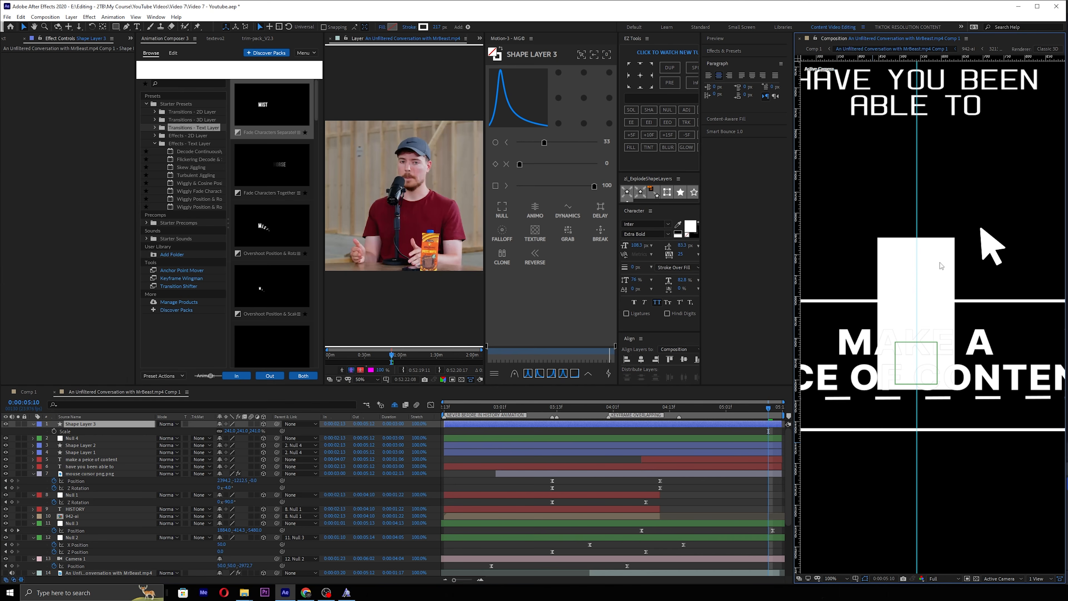
Enlarge the vertical line's scale on Shape Layer 3, set its stroke width to 7 px and play back the shot.
{"action": "left_click", "coordinate": [771, 423]}
{"action": "left_click", "coordinate": [931, 265]}
{"action": "left_click", "coordinate": [100, 424]}
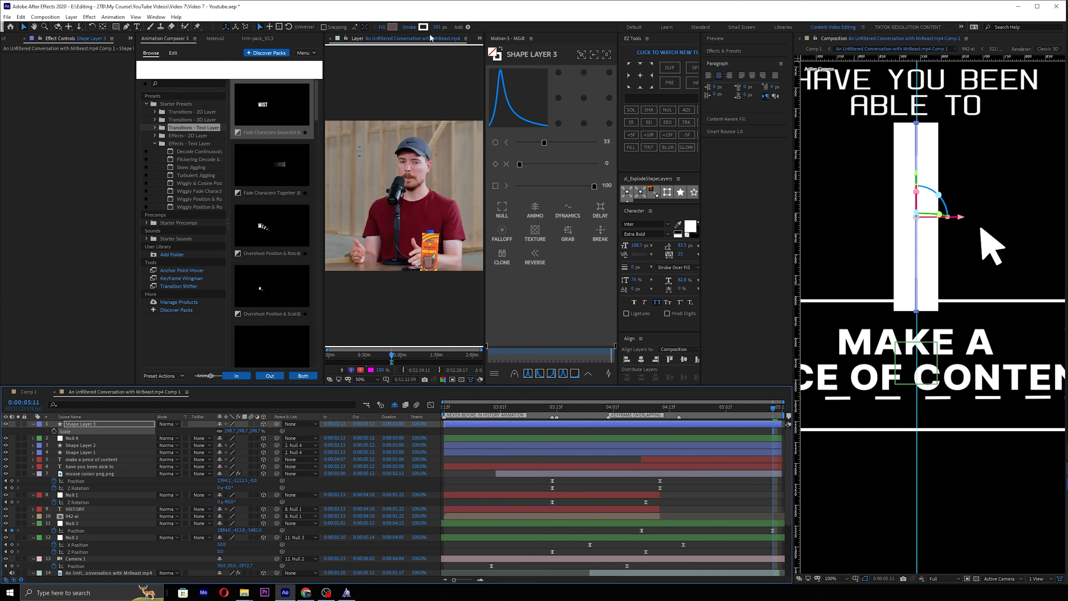
{"action": "left_click", "coordinate": [436, 26]}
{"action": "type", "text": "7"}
{"action": "key", "text": "Return"}
{"action": "key", "text": "comma"}
{"action": "left_click", "coordinate": [759, 526]}
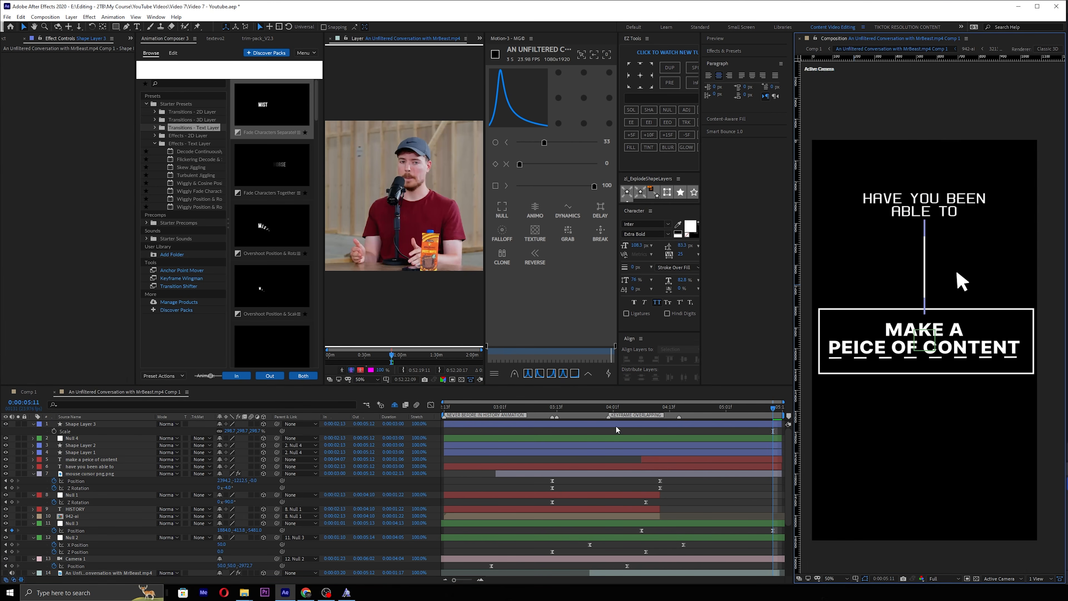
{"action": "left_click", "coordinate": [689, 407]}
{"action": "key", "text": "space"}
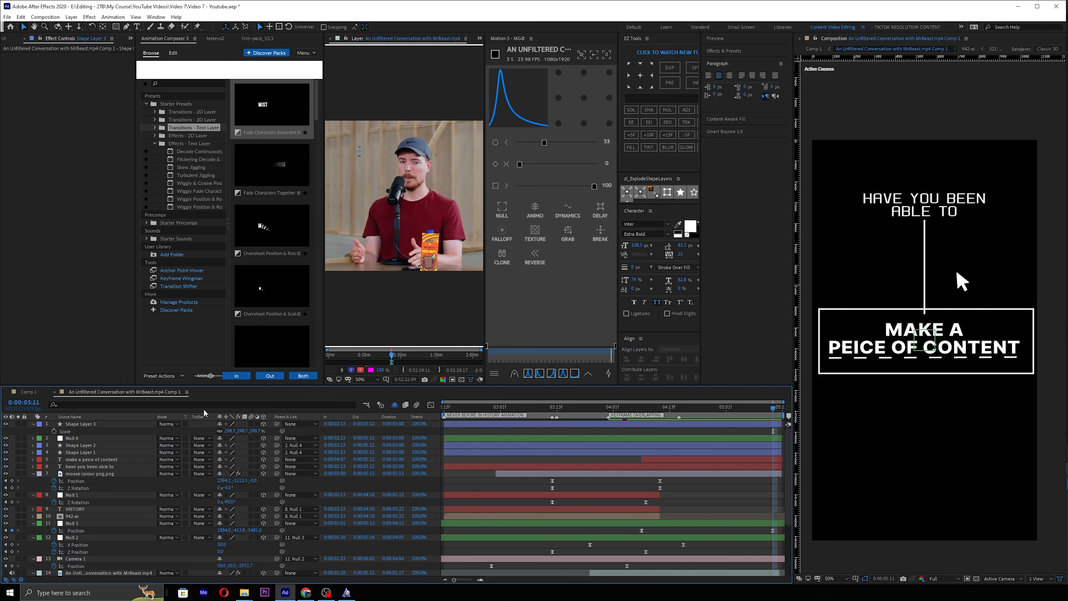
Copy the Z position of the make a peice of content text layer into Shape Layer 3's position.
{"action": "left_click", "coordinate": [106, 474]}
{"action": "left_click", "coordinate": [105, 467]}
{"action": "left_click", "coordinate": [124, 460]}
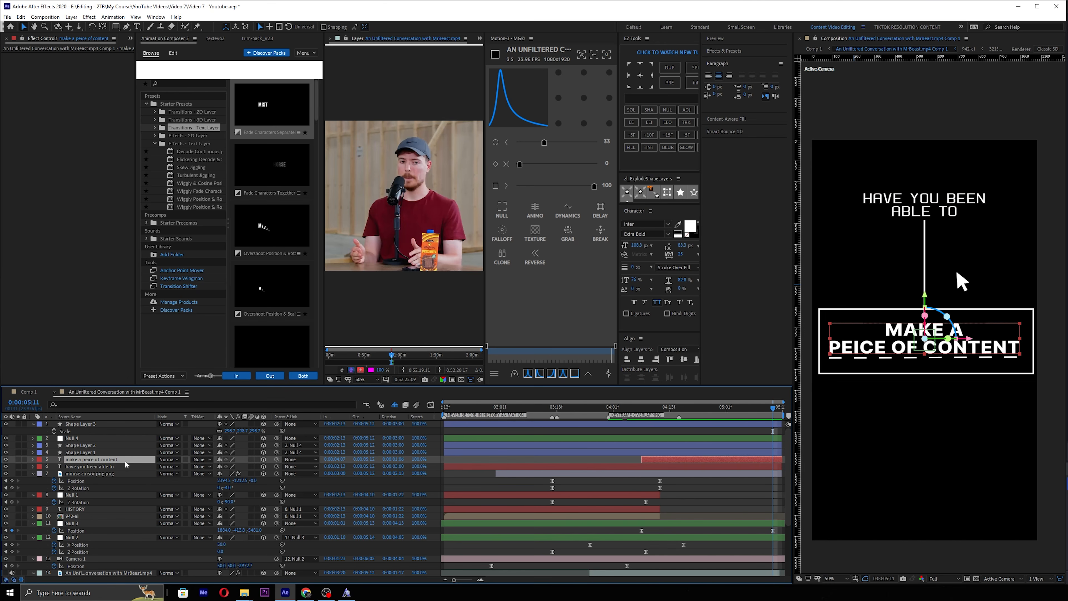
{"action": "key", "text": "p"}
{"action": "left_click", "coordinate": [254, 467]}
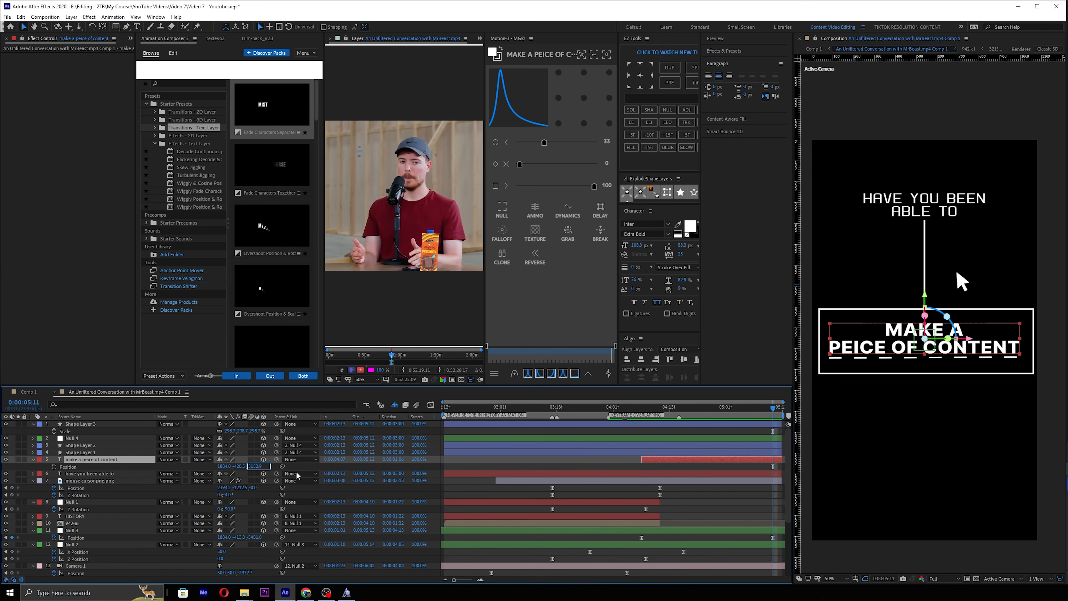
{"action": "left_click", "coordinate": [141, 424]}
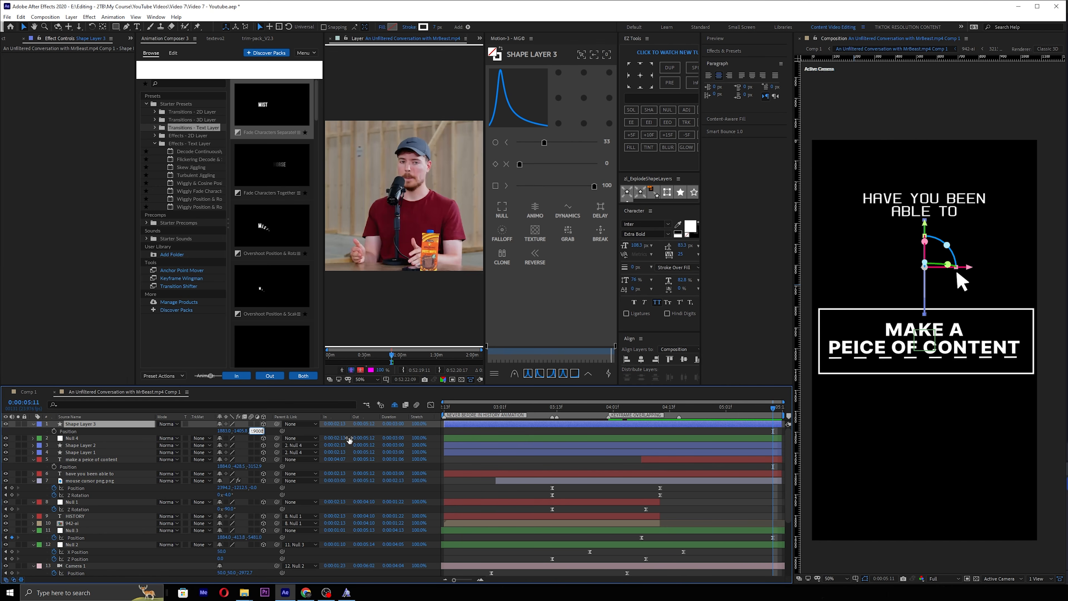
{"action": "key", "text": "Return"}
Move the vertical line down and scale it to about 186% so it spans from ABLE TO to the box, and play back the move.
{"action": "key", "text": "s"}
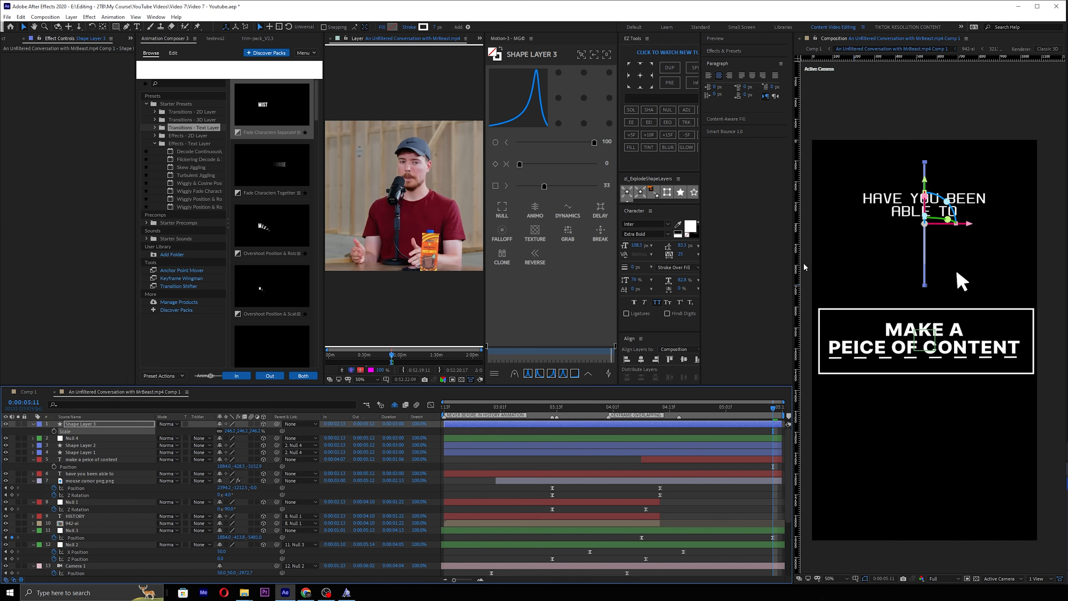
{"action": "left_click_drag", "start_coordinate": [924, 243], "coordinate": [922, 296]}
{"action": "left_click_drag", "start_coordinate": [252, 431], "coordinate": [244, 425]}
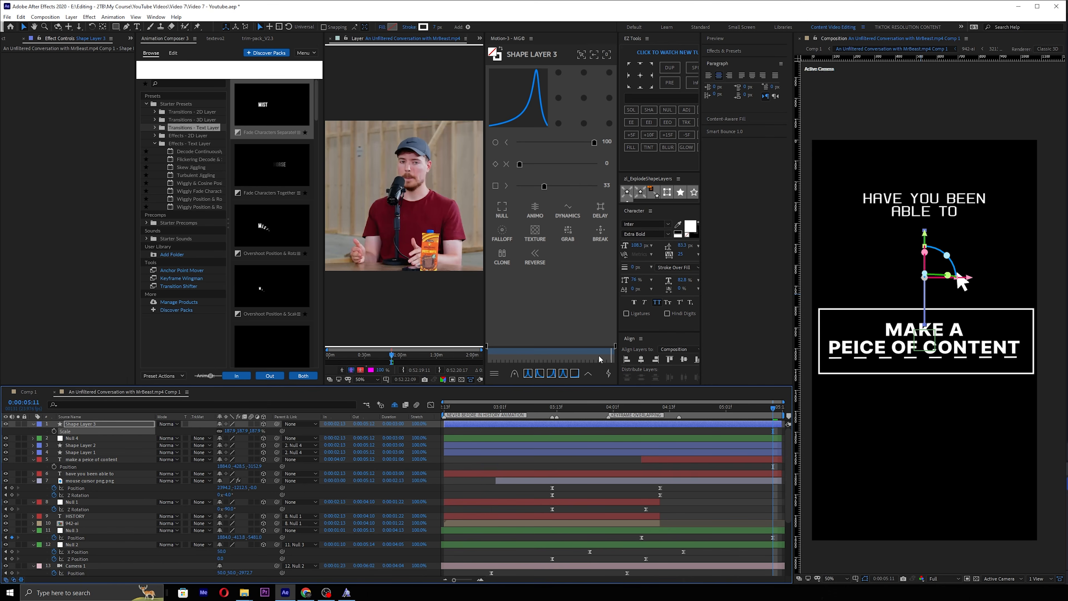
{"action": "scroll", "coordinate": [920, 310], "scroll_direction": "up", "scroll_amount": 1}
{"action": "left_click_drag", "start_coordinate": [916, 304], "coordinate": [913, 283]}
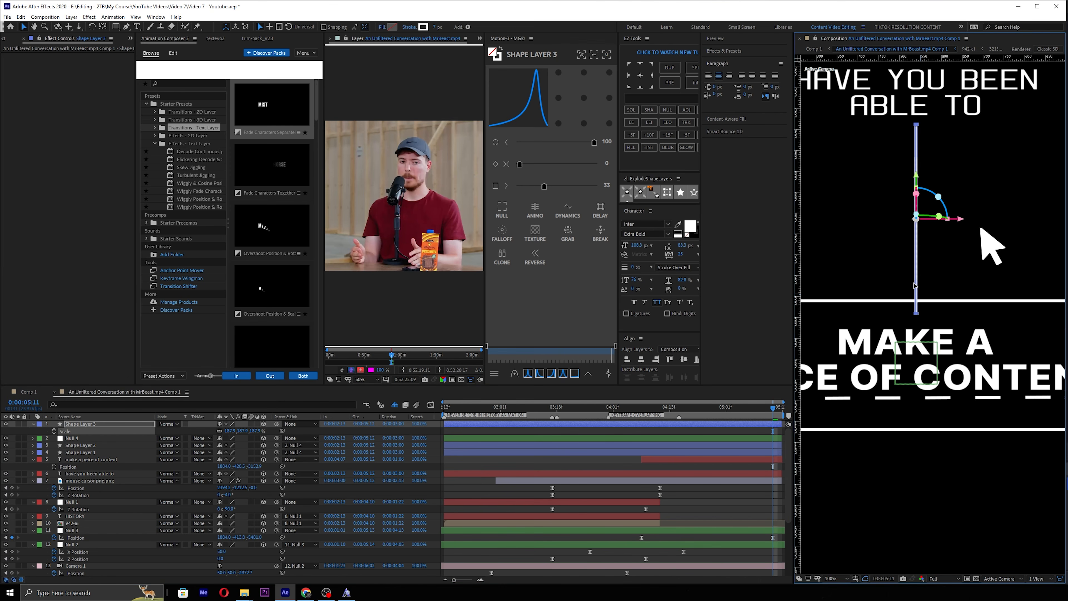
{"action": "left_click_drag", "start_coordinate": [252, 431], "coordinate": [250, 426]}
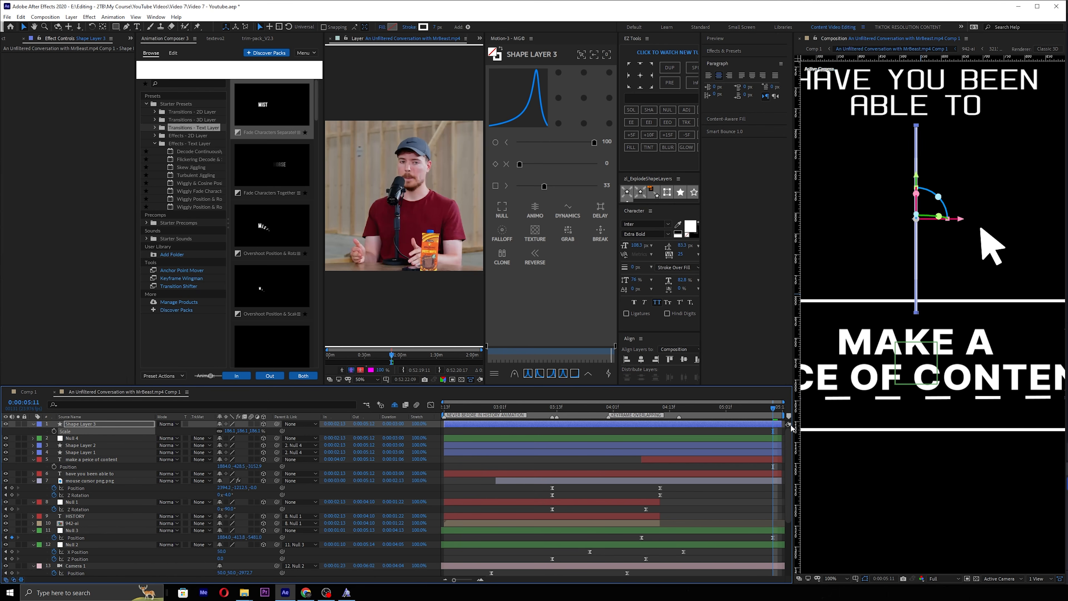
{"action": "left_click", "coordinate": [761, 431]}
{"action": "left_click_drag", "start_coordinate": [772, 408], "coordinate": [627, 399]}
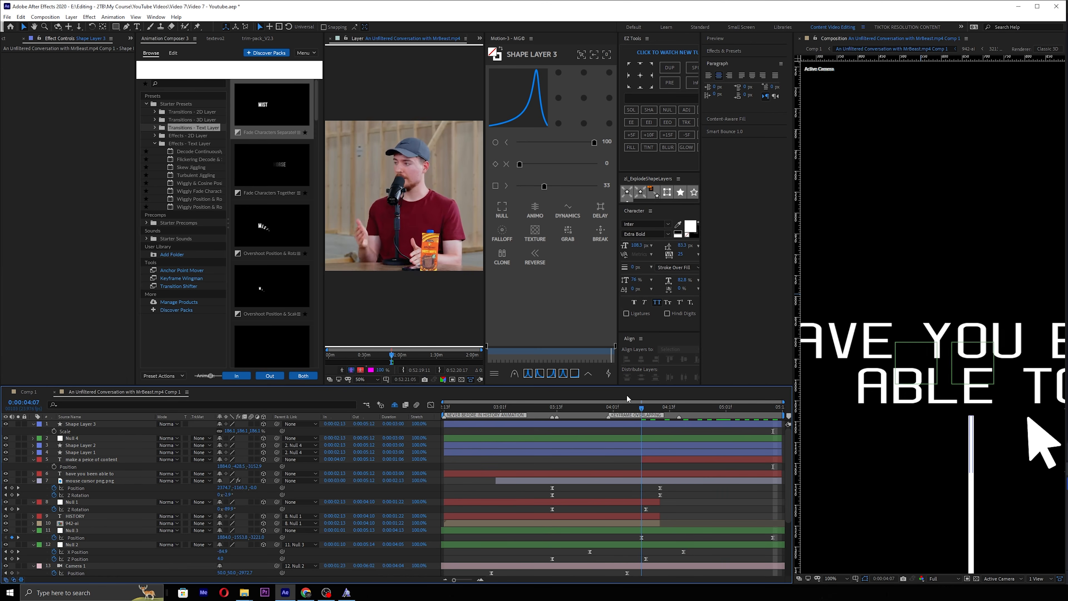
{"action": "key", "text": "space"}
{"action": "key", "text": "space"}
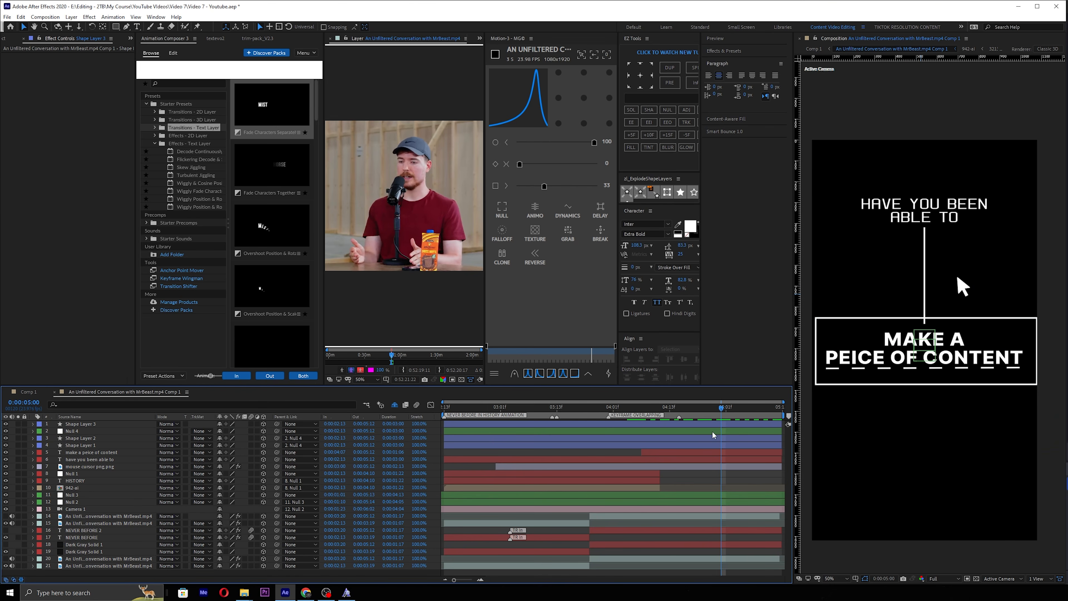
Add Trim Paths to the vertical line and keyframe End from 0% at 0:00:04:07 to 100% at 0:00:05:12.
{"action": "key", "text": "u"}
{"action": "left_click", "coordinate": [717, 432]}
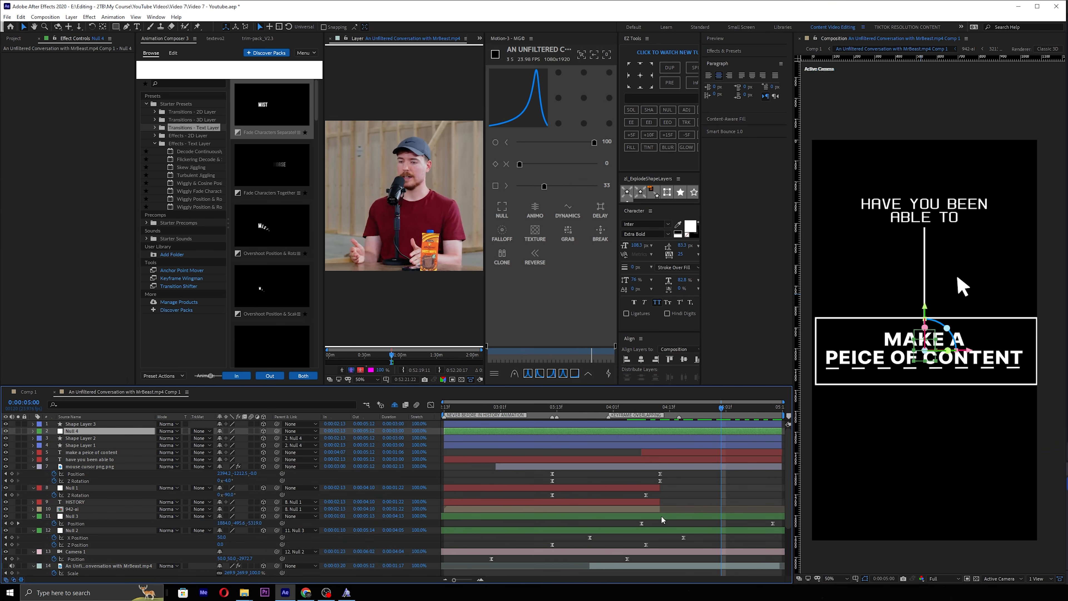
{"action": "left_click", "coordinate": [651, 517]}
{"action": "left_click", "coordinate": [642, 407]}
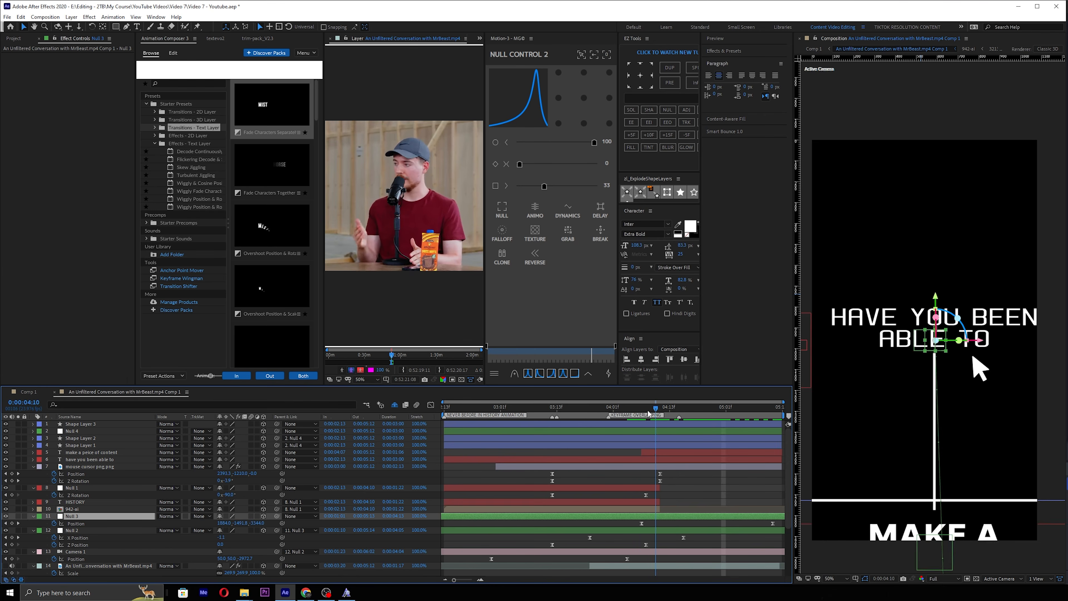
{"action": "left_click", "coordinate": [967, 361]}
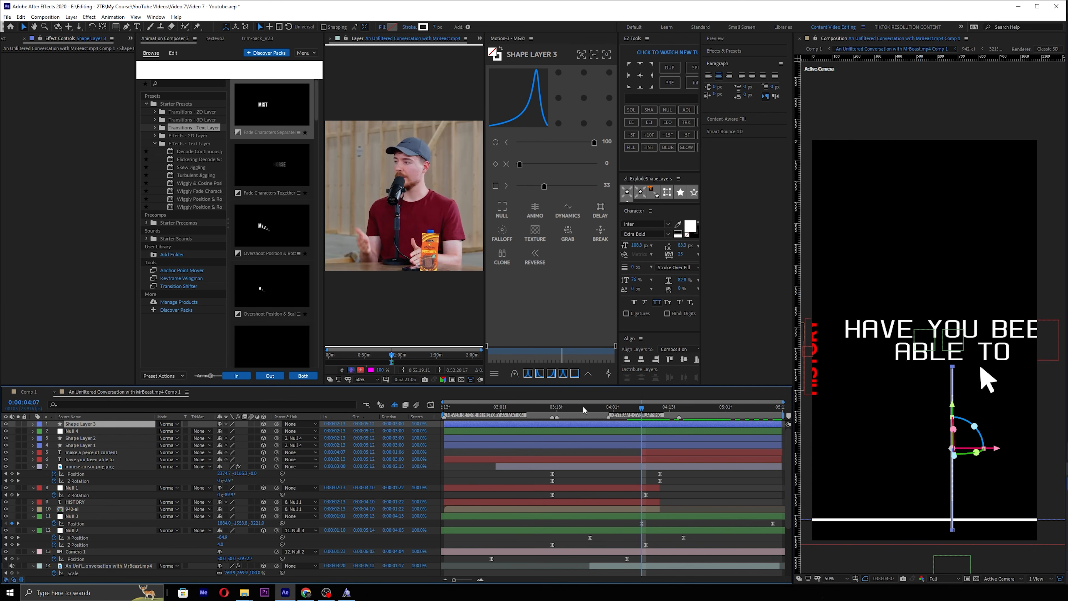
{"action": "left_click", "coordinate": [33, 424]}
{"action": "left_click", "coordinate": [268, 432]}
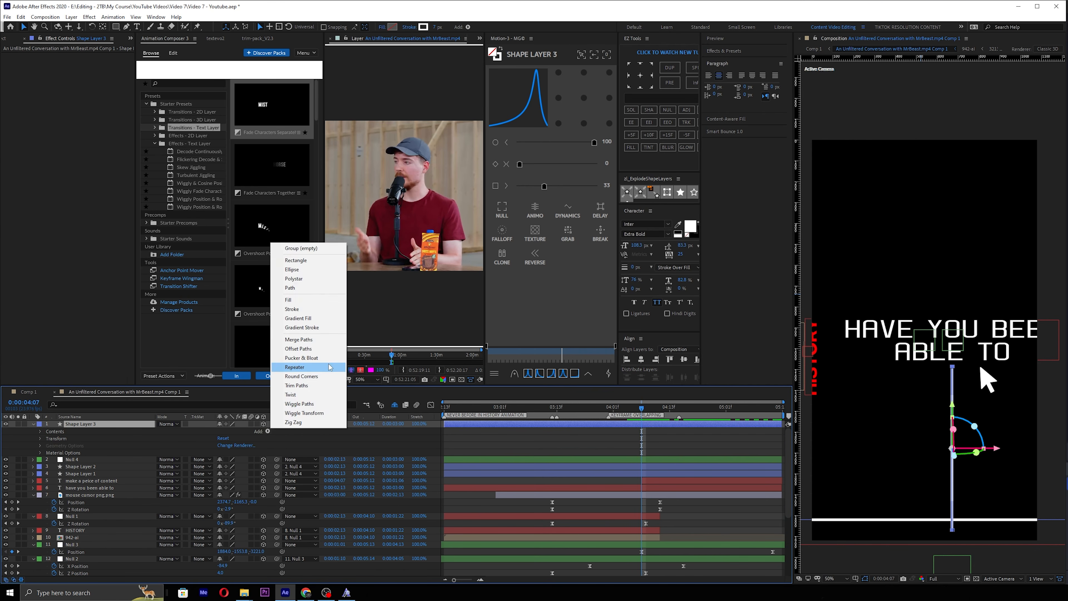
{"action": "left_click", "coordinate": [307, 383]}
{"action": "scroll", "coordinate": [668, 461], "scroll_direction": "down", "scroll_amount": 1}
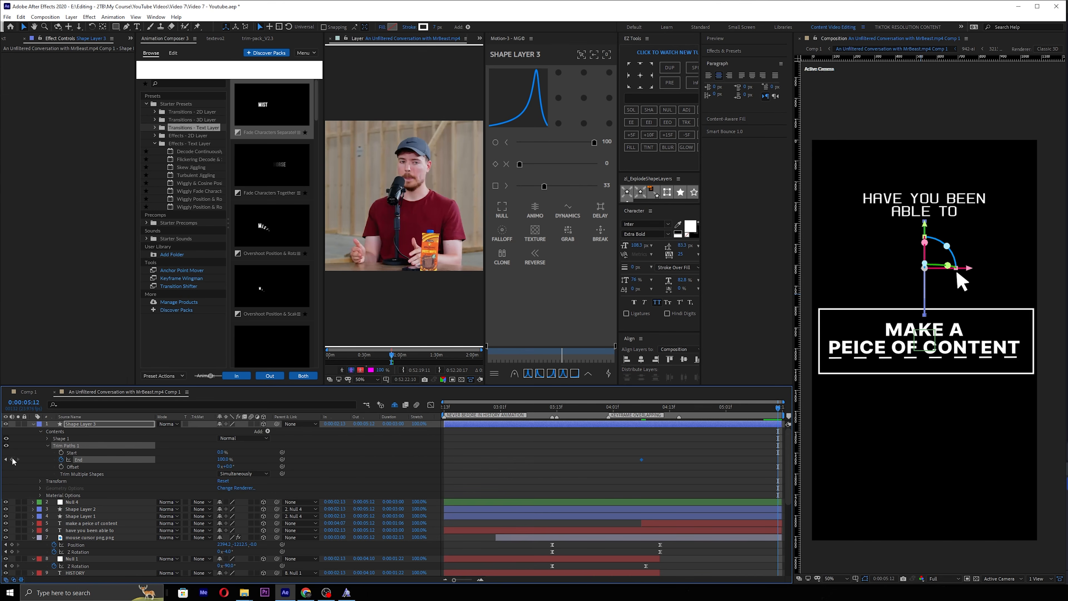
{"action": "left_click", "coordinate": [12, 459]}
{"action": "left_click_drag", "start_coordinate": [656, 409], "coordinate": [641, 411]}
Ease the Trim Paths End keyframes with a sharp early peak and long ease-out, and move the last keyframe to just before 0:00:05:06.
{"action": "left_click_drag", "start_coordinate": [785, 465], "coordinate": [626, 453]}
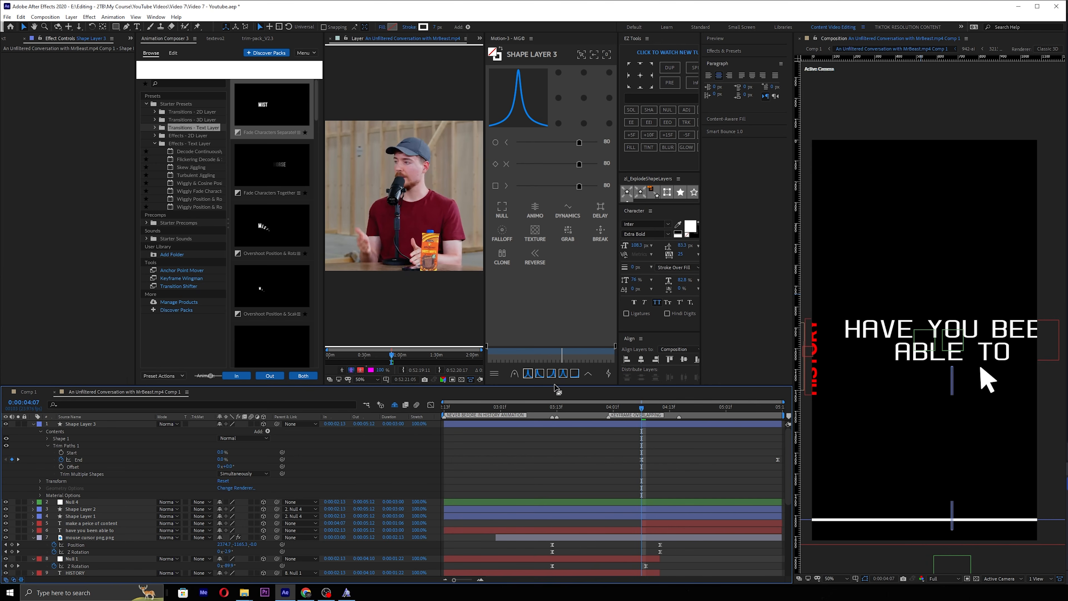
{"action": "left_click", "coordinate": [529, 374]}
{"action": "left_click_drag", "start_coordinate": [786, 478], "coordinate": [620, 458]}
{"action": "left_click", "coordinate": [540, 374]}
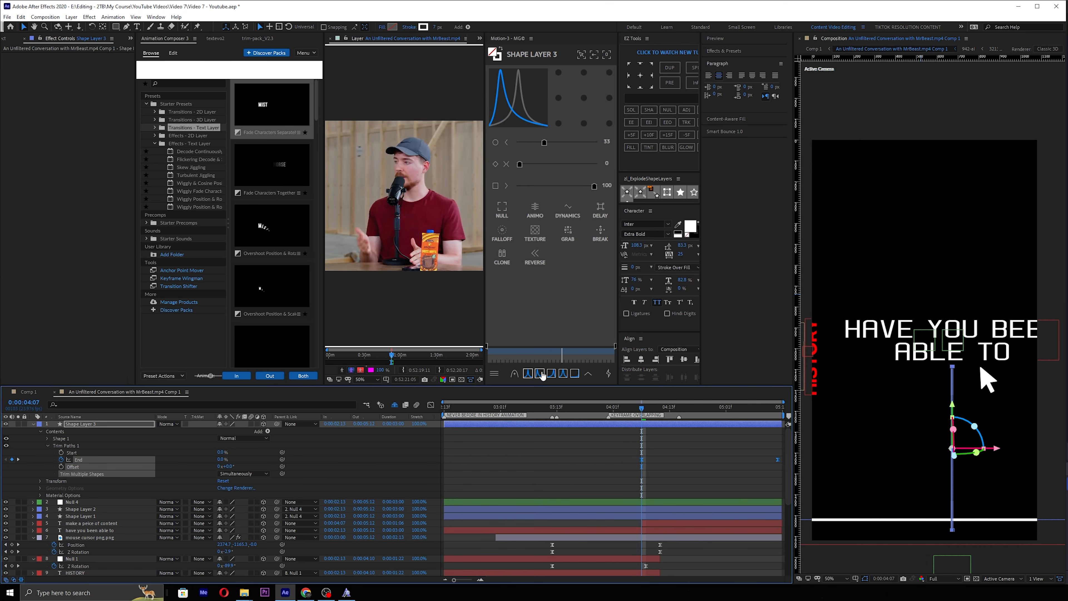
{"action": "left_click", "coordinate": [736, 436]}
{"action": "key", "text": "space"}
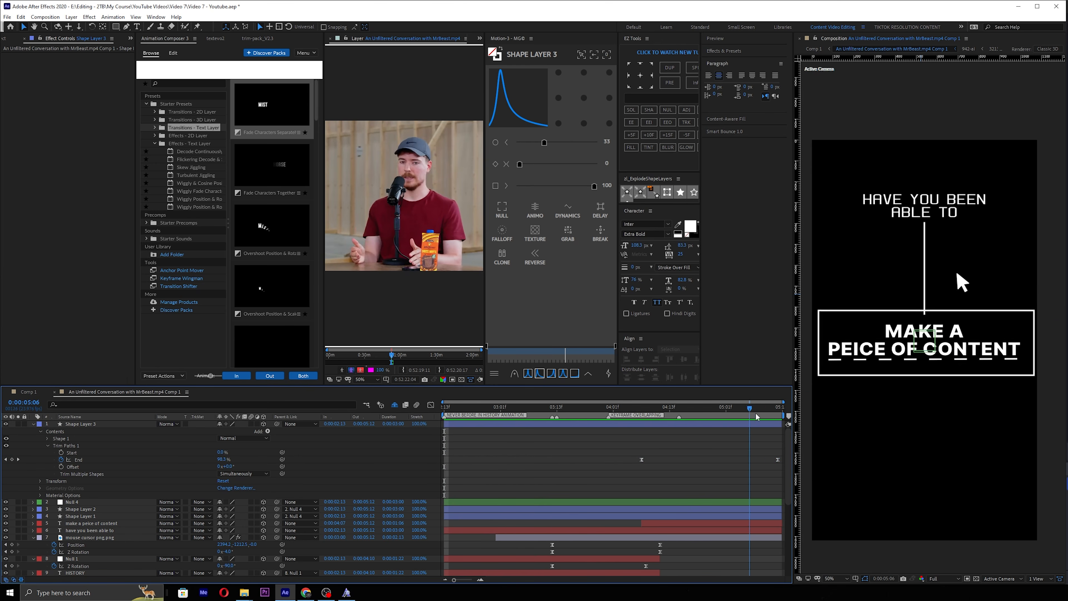
{"action": "key", "text": "space"}
{"action": "left_click_drag", "start_coordinate": [777, 459], "coordinate": [719, 453]}
{"action": "left_click", "coordinate": [733, 444]}
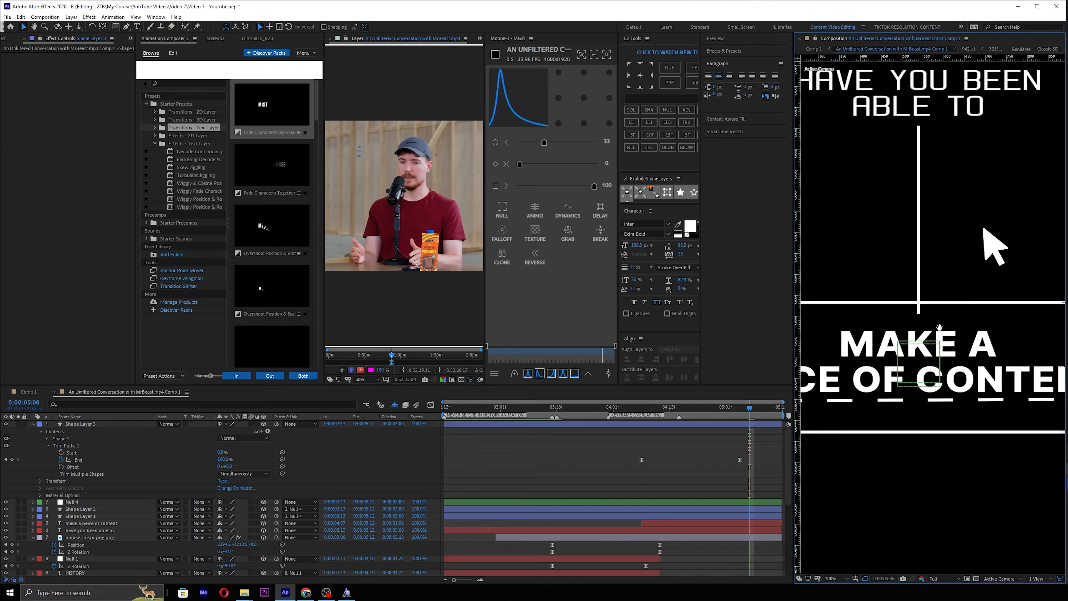
Duplicate the vertical line layer and move the copy down towards the box's upper edge.
{"action": "left_click_drag", "start_coordinate": [928, 328], "coordinate": [937, 326]}
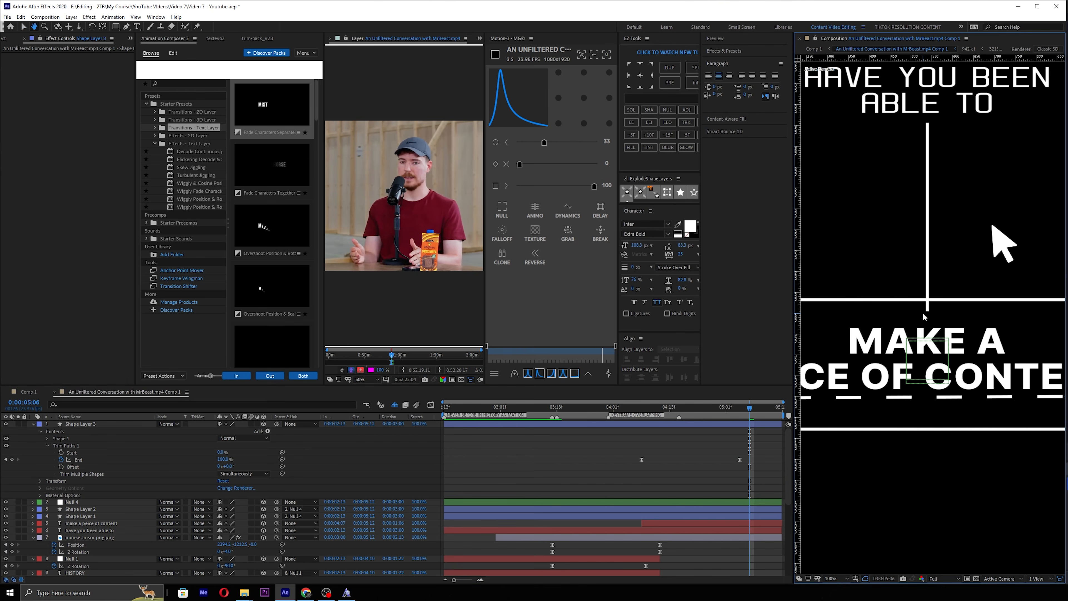
{"action": "left_click", "coordinate": [927, 311]}
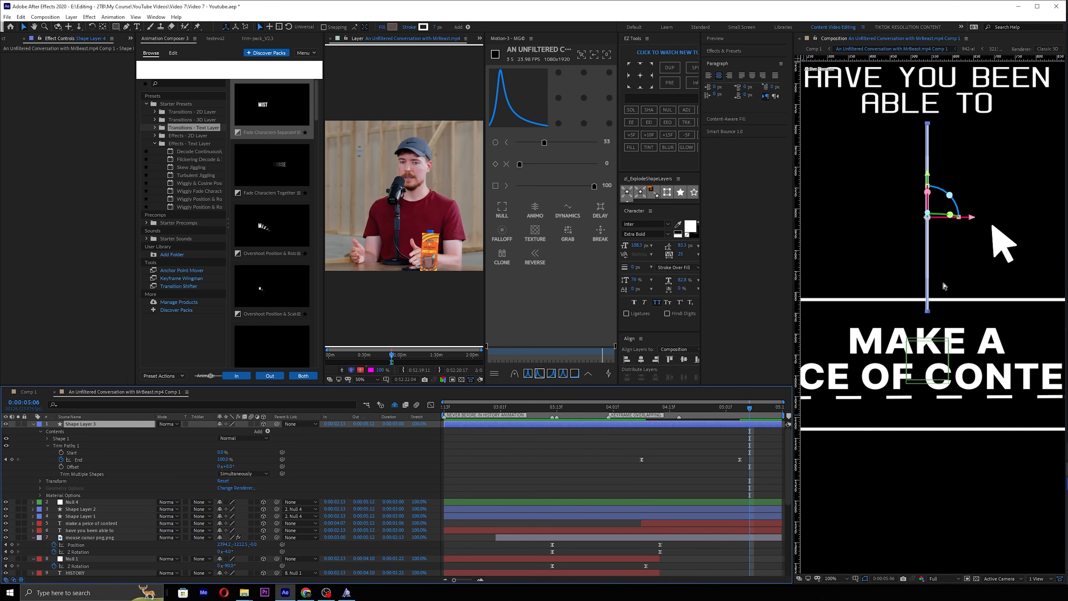
{"action": "key", "text": "ctrl+d"}
{"action": "left_click_drag", "start_coordinate": [928, 276], "coordinate": [926, 313]}
Scale the duplicated line down and rotate it about -32° around Z for one side of an arrowhead.
{"action": "key", "text": "r"}
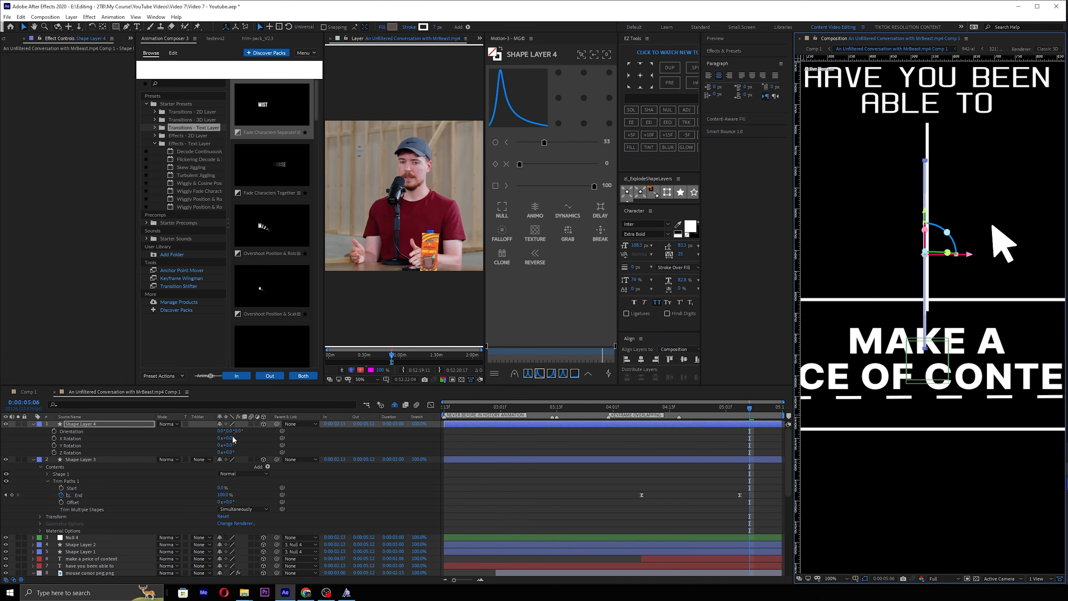
{"action": "key", "text": "s"}
{"action": "left_click_drag", "start_coordinate": [243, 431], "coordinate": [180, 431]}
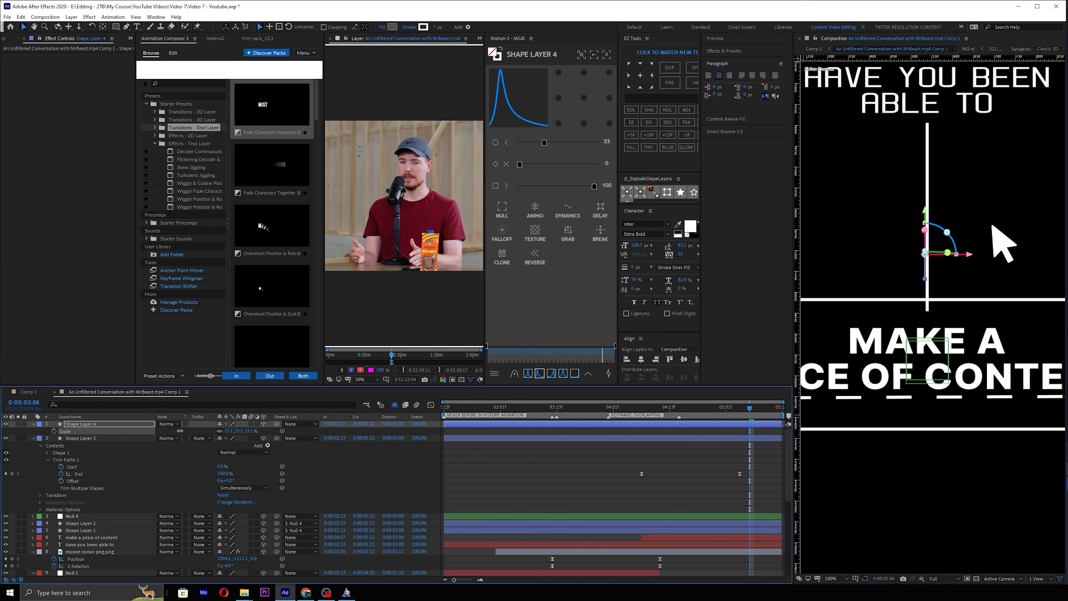
{"action": "key", "text": "r"}
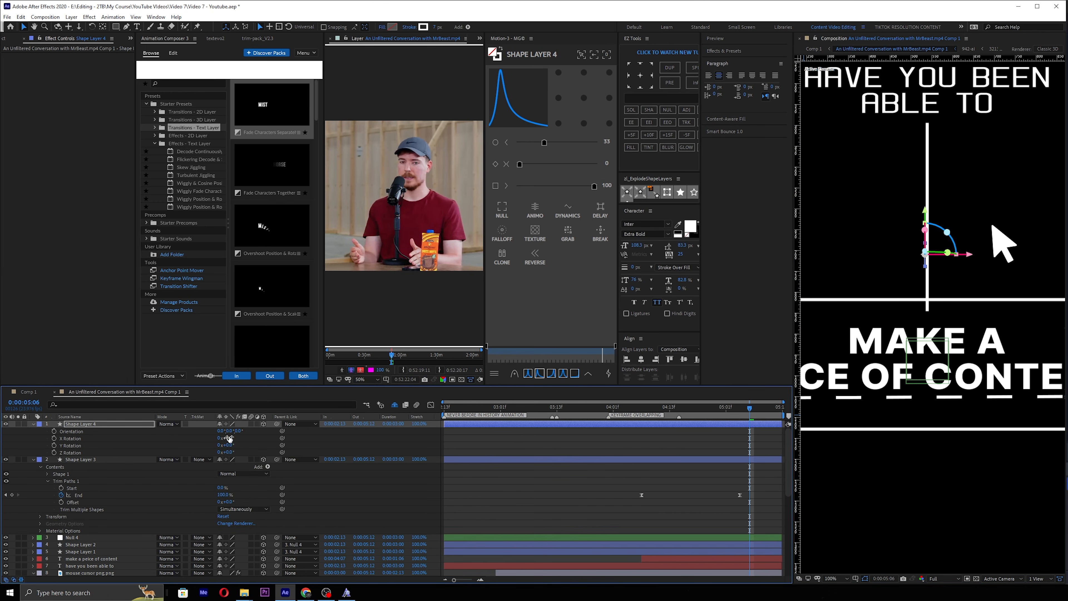
{"action": "left_click_drag", "start_coordinate": [227, 451], "coordinate": [214, 452]}
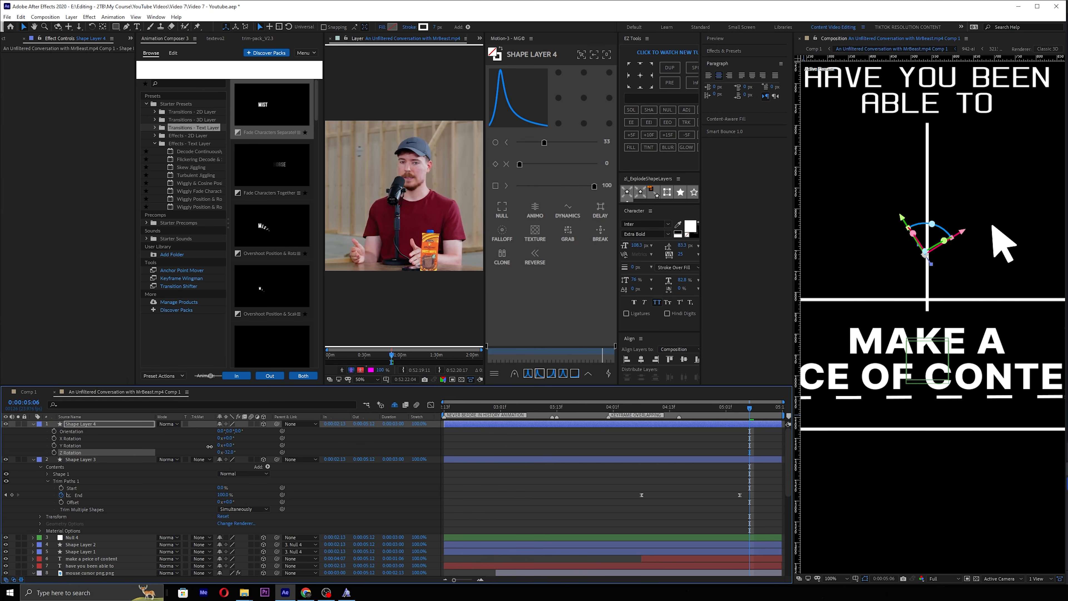
Try to place the rotated line at the vertical line's lower end and scale it to about 63%.
{"action": "scroll", "coordinate": [942, 244], "scroll_direction": "up", "scroll_amount": 2}
{"action": "left_click_drag", "start_coordinate": [908, 308], "coordinate": [886, 507]}
{"action": "key", "text": "s"}
{"action": "left_click_drag", "start_coordinate": [228, 431], "coordinate": [245, 431]}
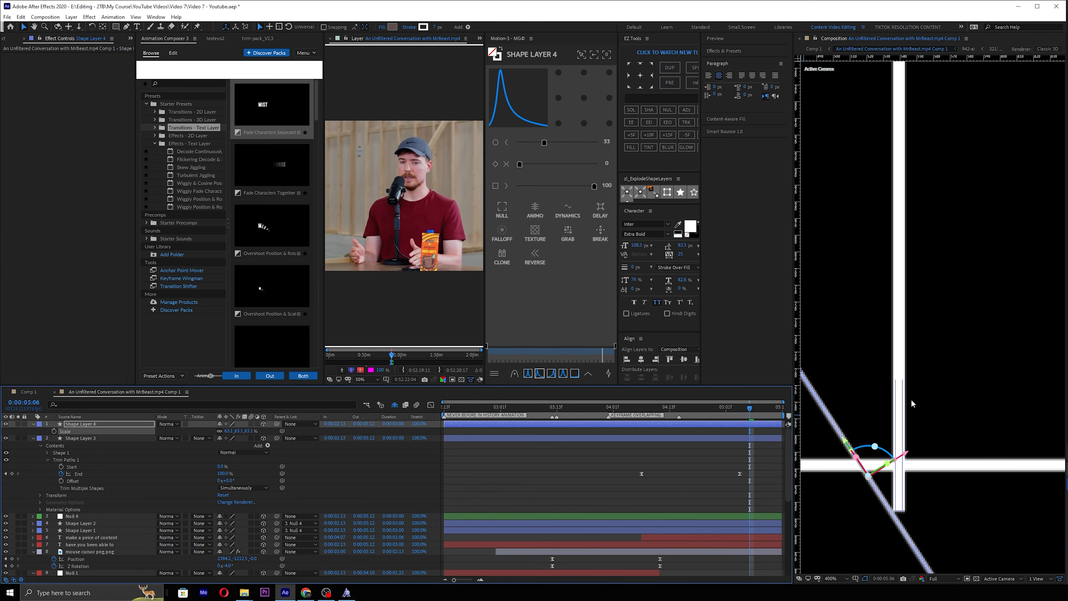
Reshape the tilted line's path into a short stroke running up and left from the vertical line's lower tip.
{"action": "scroll", "coordinate": [910, 473], "scroll_direction": "down", "scroll_amount": 1}
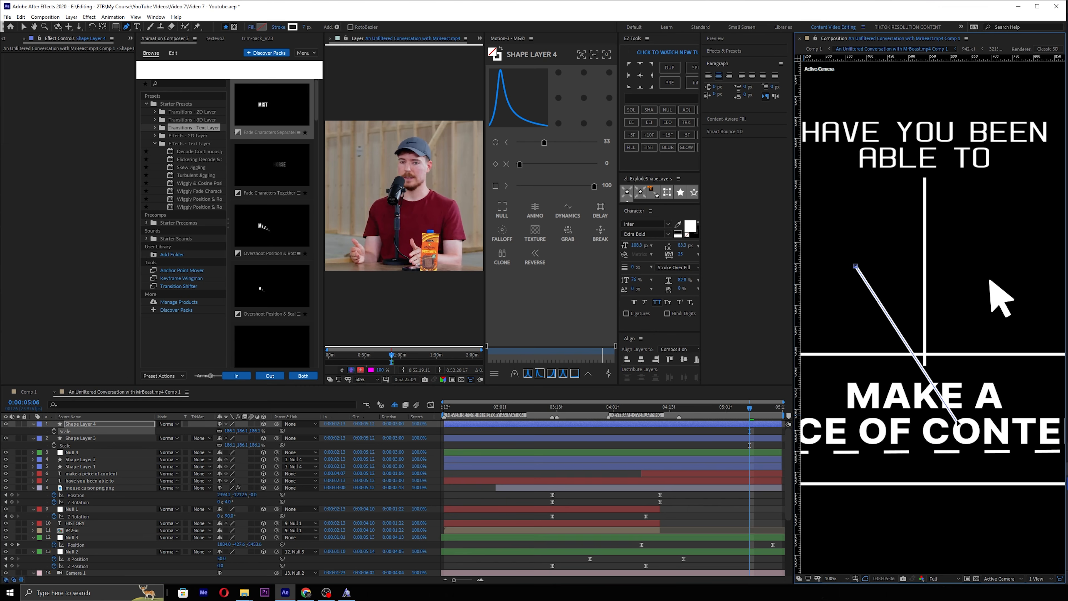
{"action": "left_click_drag", "start_coordinate": [946, 397], "coordinate": [927, 367]}
{"action": "key", "text": "v"}
{"action": "left_click_drag", "start_coordinate": [856, 266], "coordinate": [914, 349]}
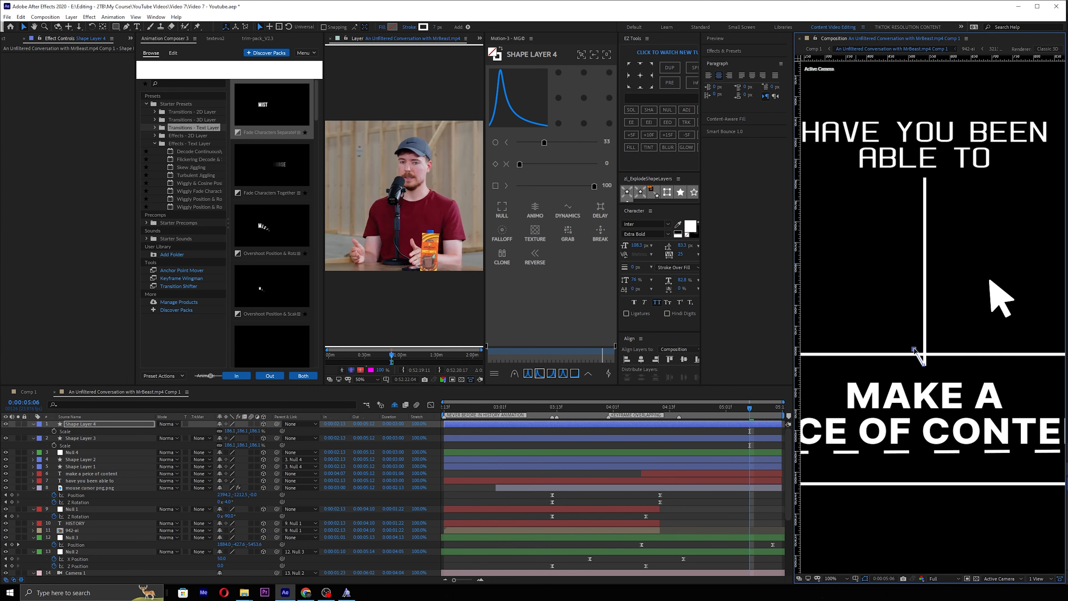
Duplicate the short stroke layer and give the copy the opposite, positive Z rotation to form the arrowhead's other side.
{"action": "left_click", "coordinate": [125, 426]}
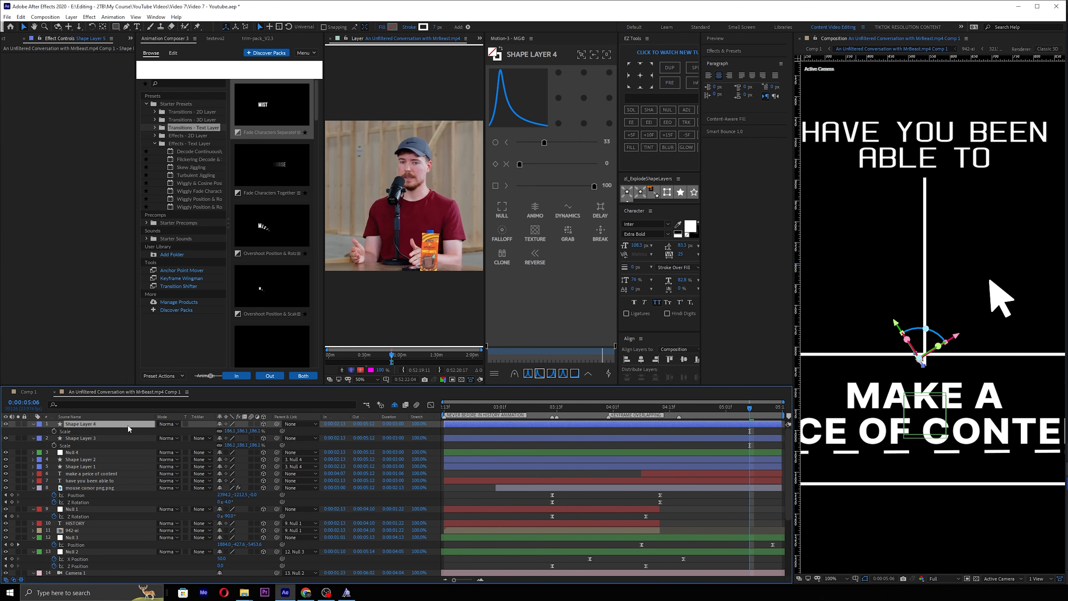
{"action": "key", "text": "ctrl+d"}
{"action": "key", "text": "r"}
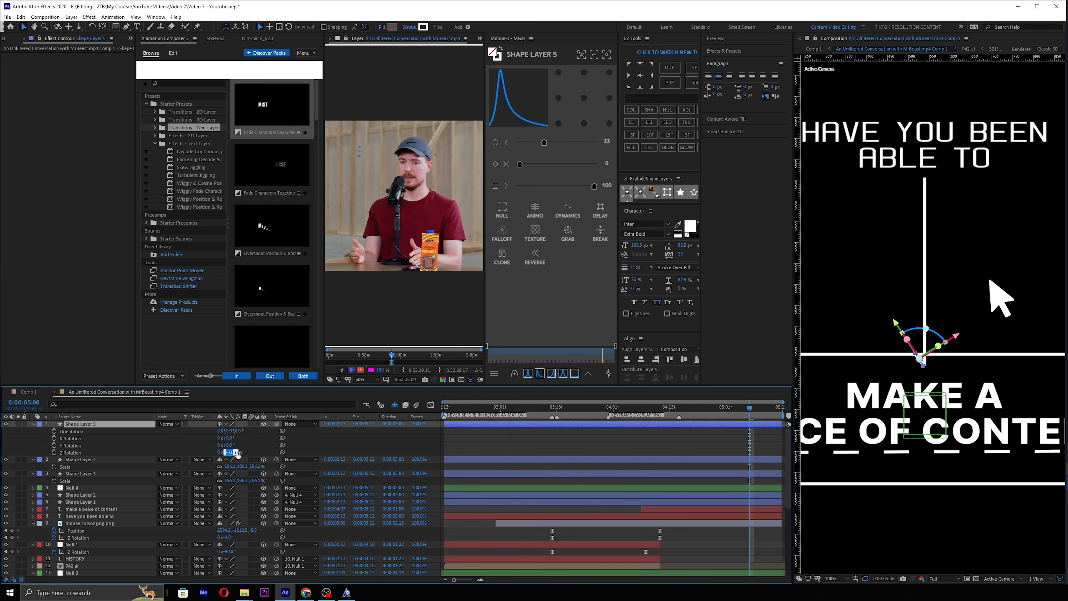
{"action": "key", "text": "Return"}
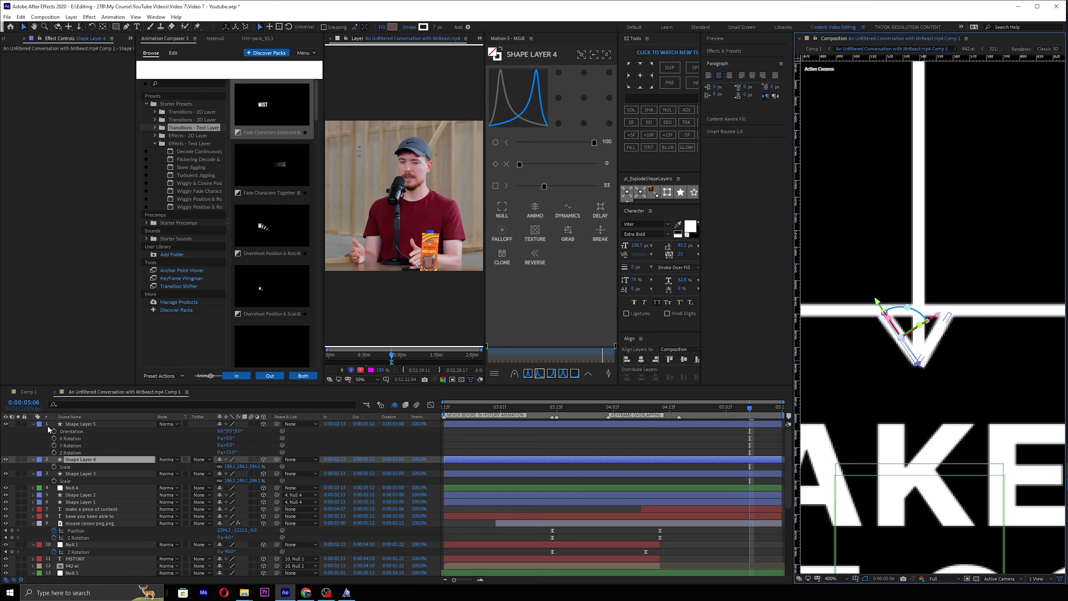
Select all layers and collapse their expanded properties in the timeline.
{"action": "key", "text": "ctrl+a"}
{"action": "left_click", "coordinate": [38, 425]}
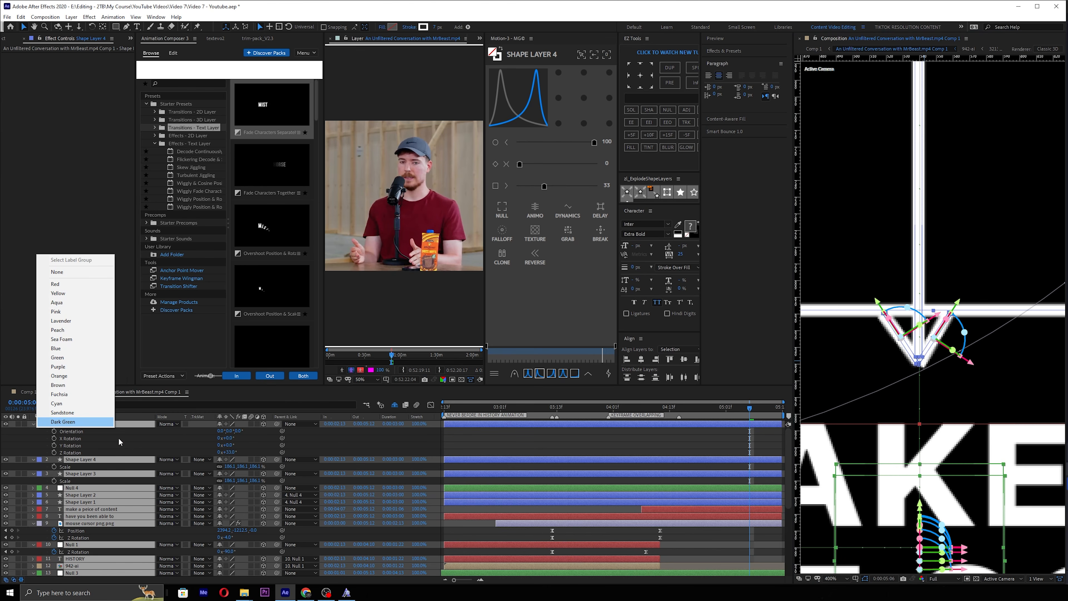
{"action": "left_click", "coordinate": [33, 425]}
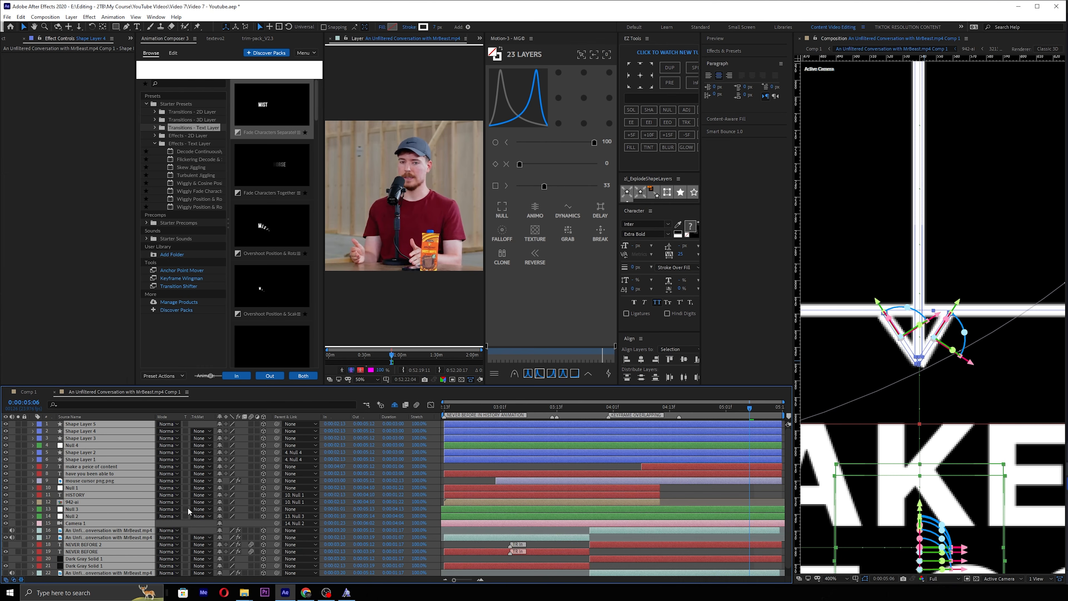
Move the two arrowhead stroke layers below Shape Layer 3 in the layer stack.
{"action": "left_click", "coordinate": [114, 423]}
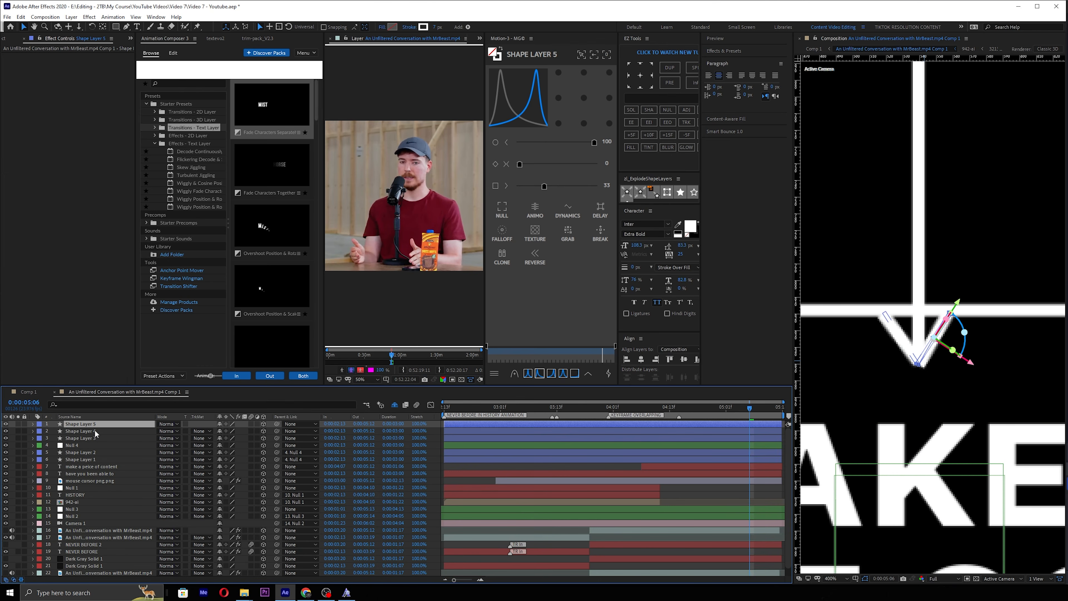
{"action": "left_click", "coordinate": [115, 430], "text": "ctrl"}
{"action": "left_click_drag", "start_coordinate": [115, 430], "coordinate": [110, 439]}
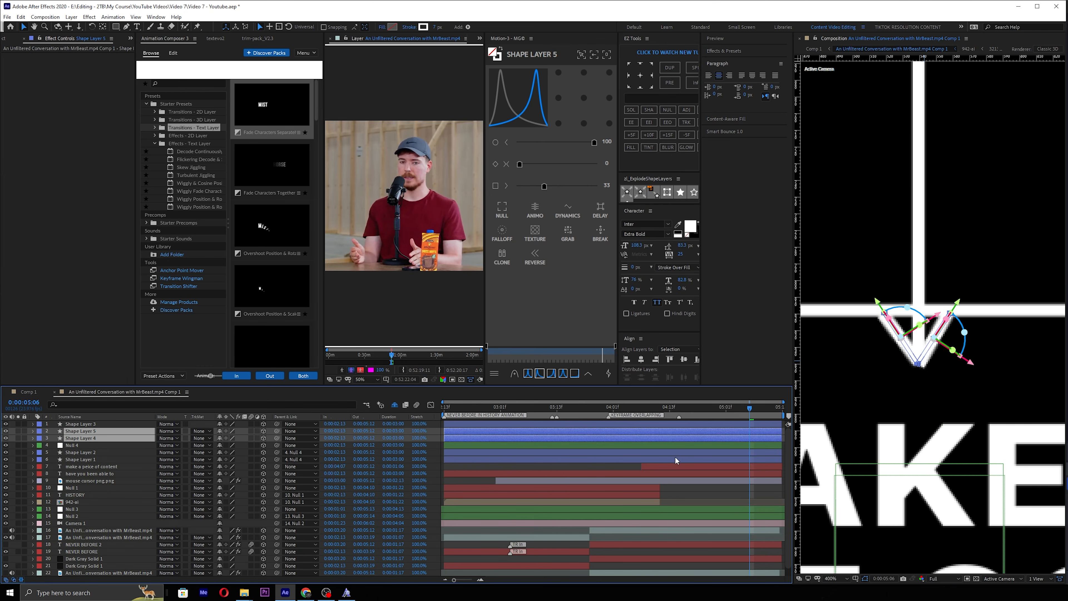
{"action": "left_click", "coordinate": [612, 468]}
{"action": "scroll", "coordinate": [1012, 325], "scroll_direction": "down", "scroll_amount": 3}
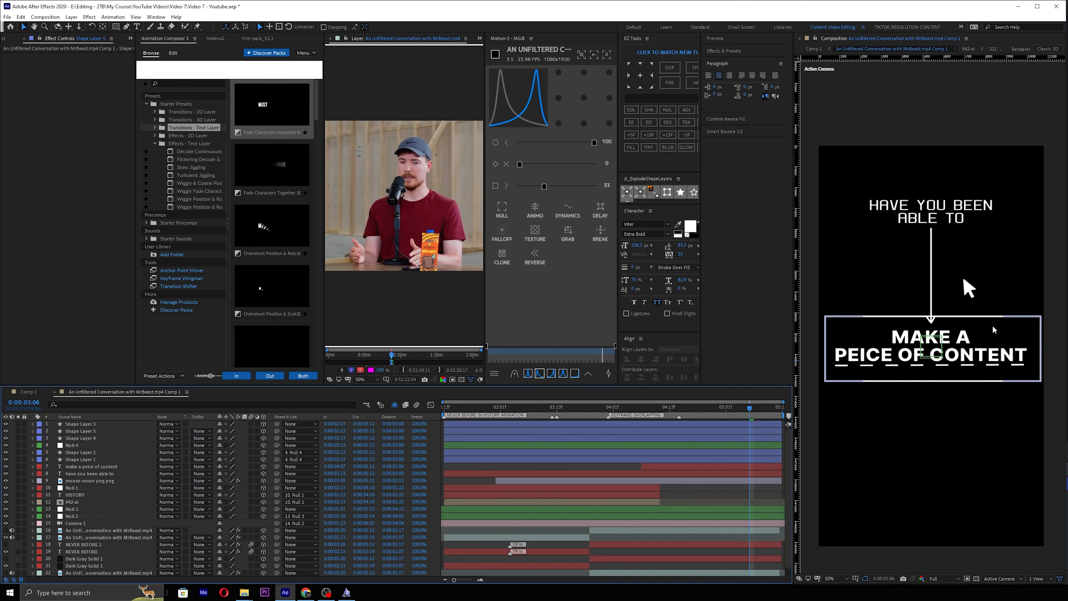
Retime the starting End keyframes of both arrowhead strokes to just before 0:00:04:20 and play back the animation.
{"action": "scroll", "coordinate": [993, 326], "scroll_direction": "up", "scroll_amount": 1}
{"action": "left_click_drag", "start_coordinate": [686, 416], "coordinate": [701, 400]}
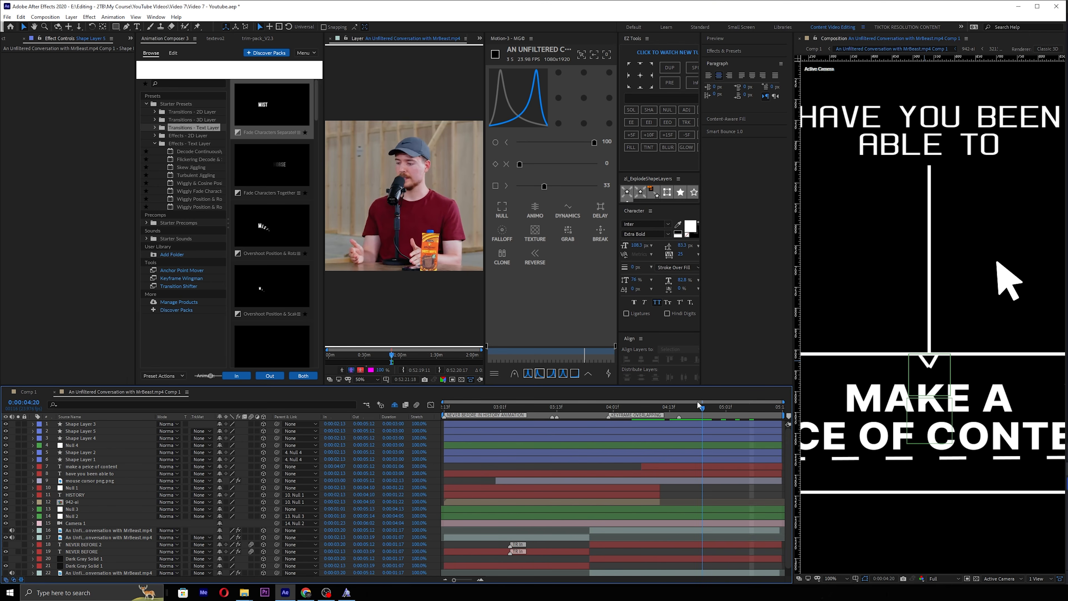
{"action": "left_click", "coordinate": [704, 430]}
{"action": "left_click", "coordinate": [706, 437], "text": "ctrl"}
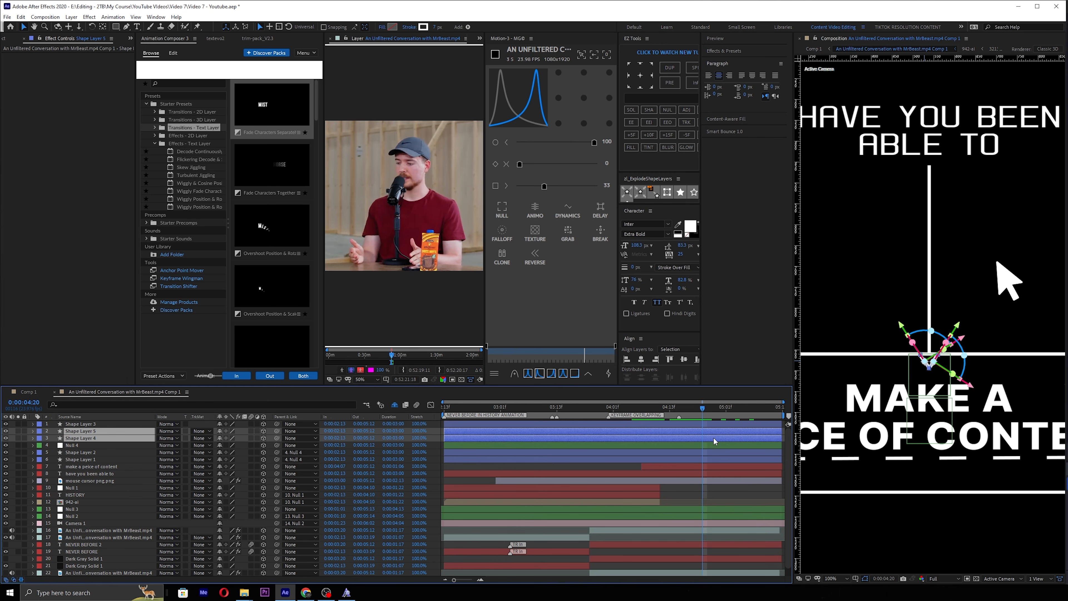
{"action": "key", "text": "u"}
{"action": "left_click_drag", "start_coordinate": [755, 436], "coordinate": [686, 440]}
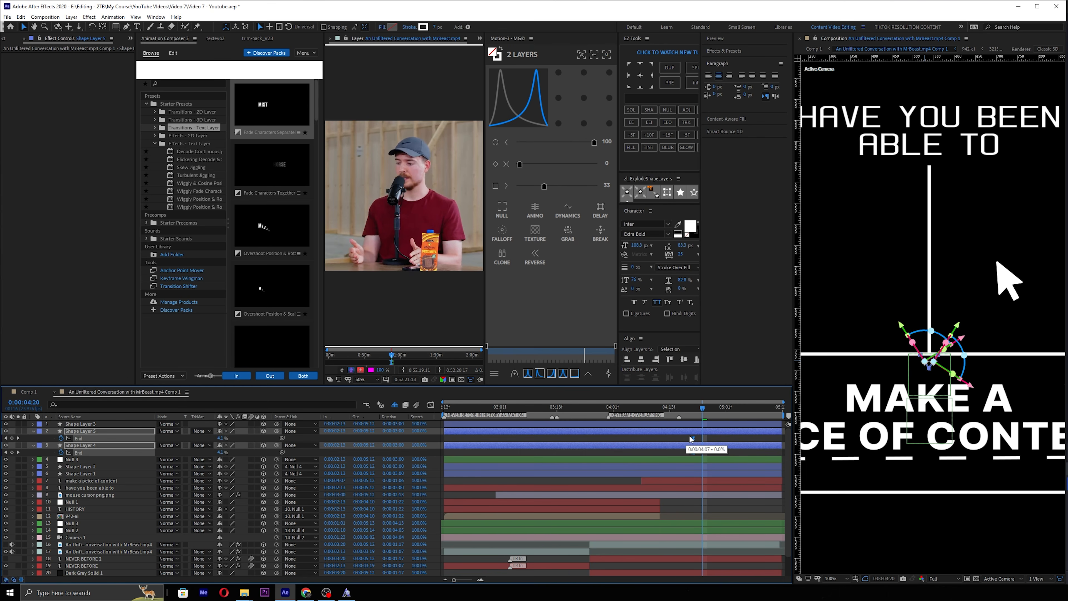
{"action": "key", "text": "space"}
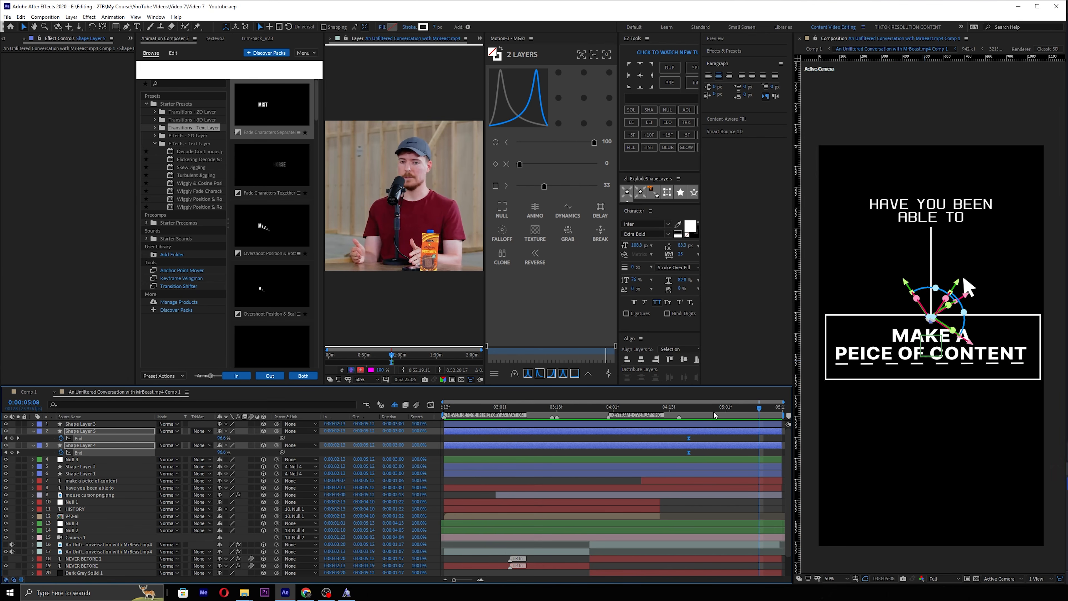
{"action": "key", "text": "space"}
{"action": "scroll", "coordinate": [658, 476], "scroll_direction": "down", "scroll_amount": 1}
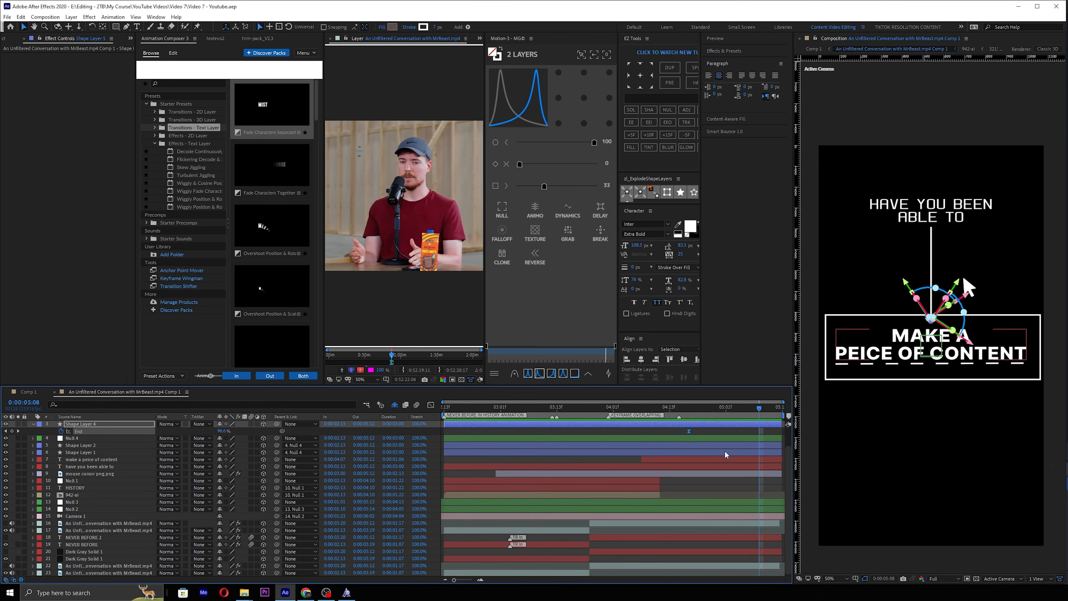
{"action": "key", "text": "u"}
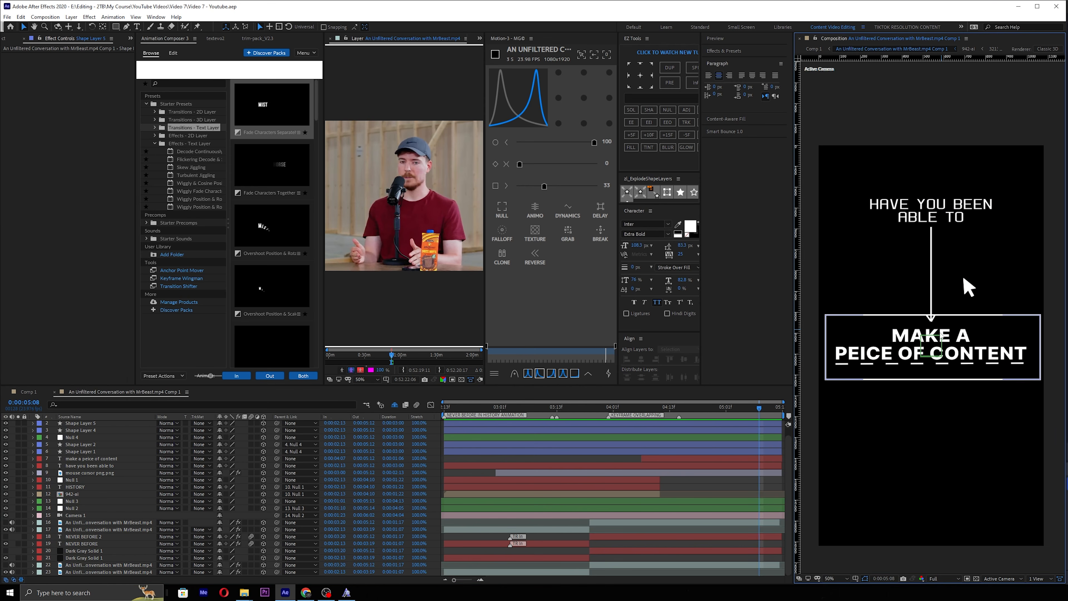
Try shifting Null 4 and its caption box downward through the null's Position.
{"action": "scroll", "coordinate": [101, 450], "scroll_direction": "up", "scroll_amount": 1}
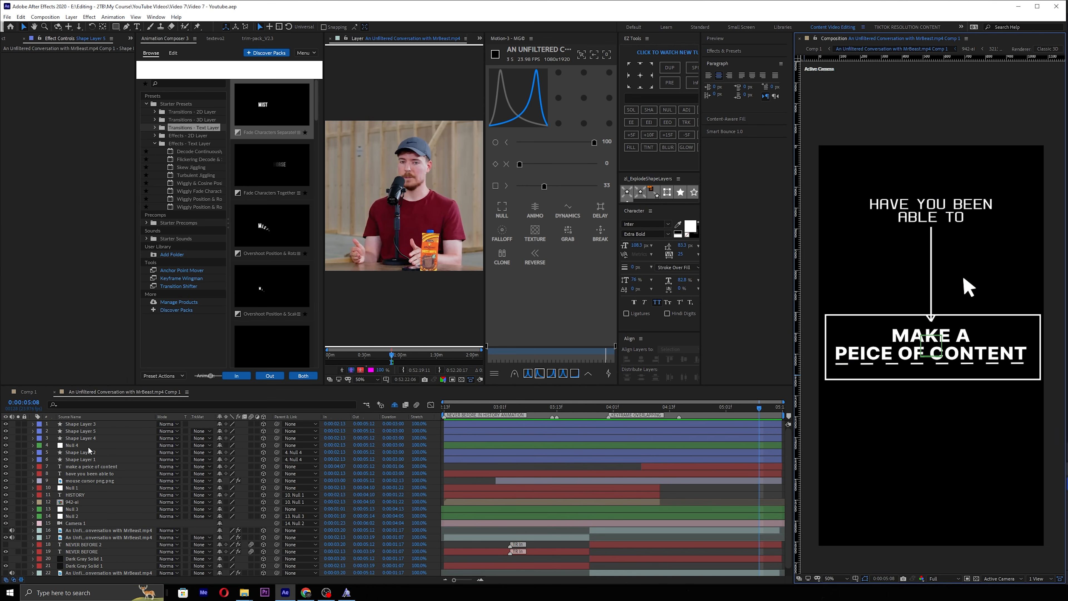
{"action": "left_click", "coordinate": [72, 446]}
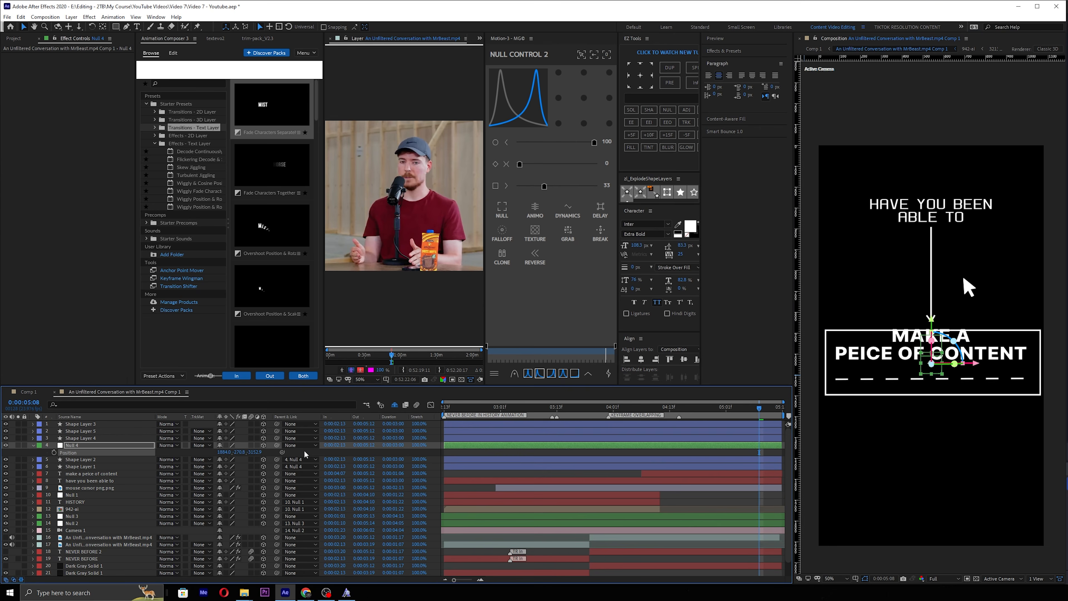
{"action": "key", "text": "p"}
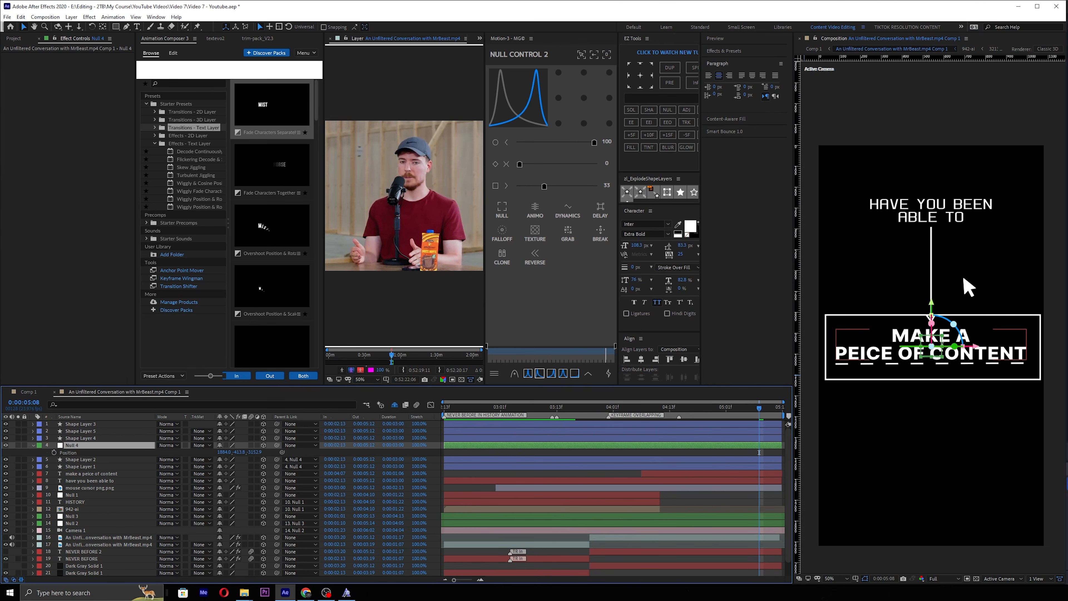
{"action": "left_click", "coordinate": [872, 355], "text": "shift"}
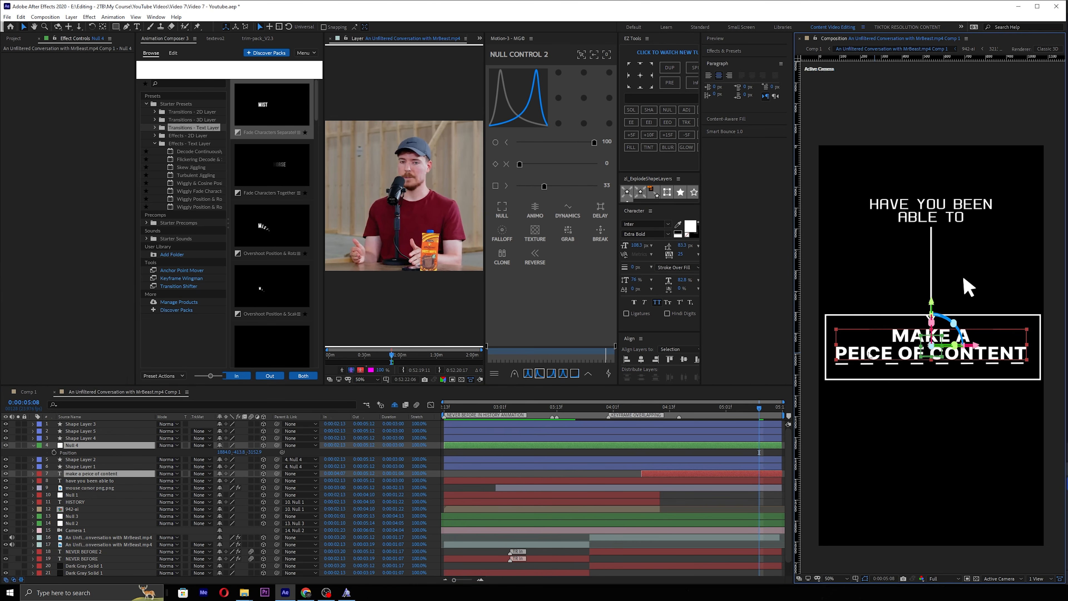
{"action": "left_click", "coordinate": [661, 467], "text": "ctrl"}
{"action": "left_click", "coordinate": [661, 466], "text": "ctrl"}
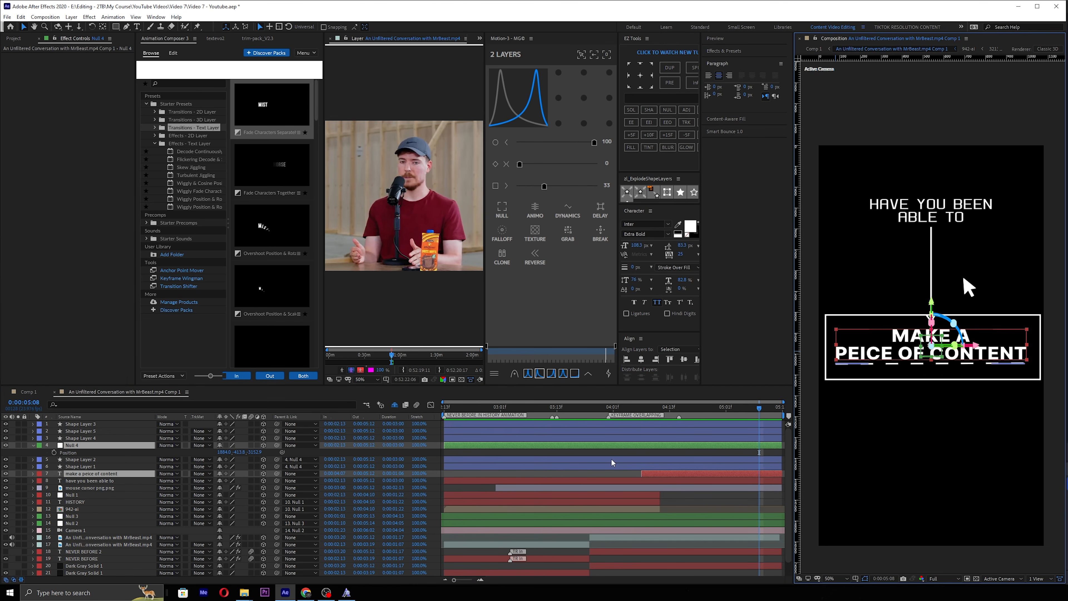
{"action": "key", "text": "u"}
At Null 3's last Position keyframe (0:00:05:11), add Position keyframes to Null 4 and the "make a peice of content" text.
{"action": "left_click", "coordinate": [83, 510], "text": "ctrl"}
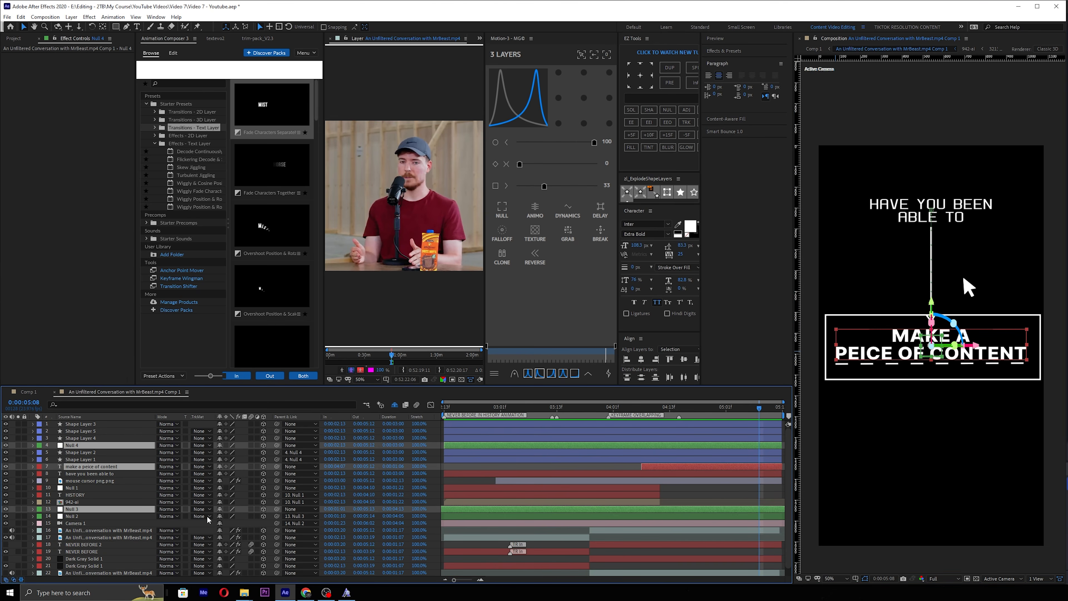
{"action": "key", "text": "u"}
{"action": "key", "text": "k"}
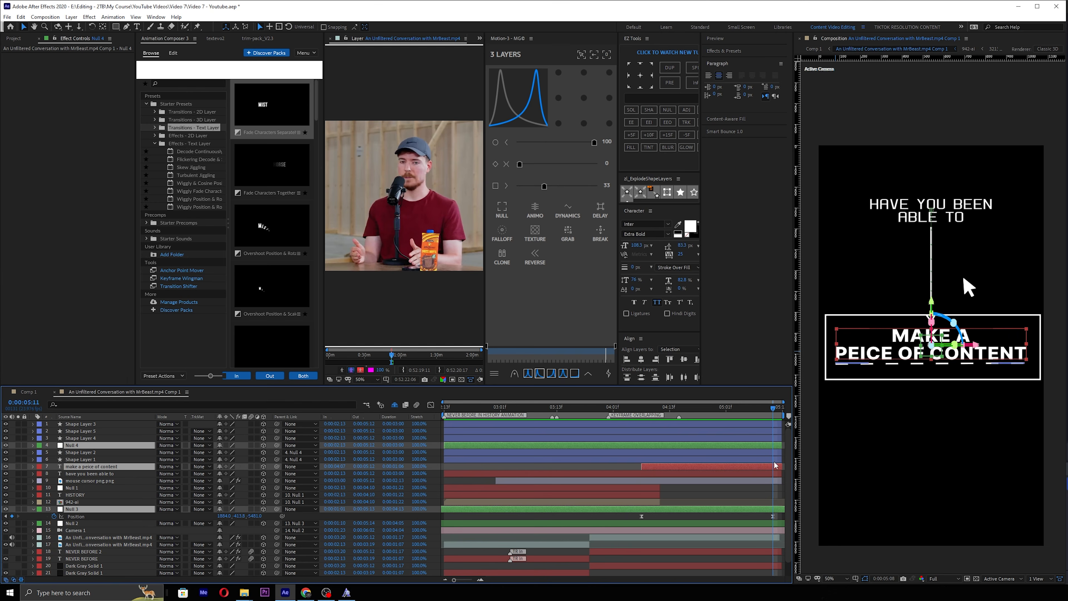
{"action": "left_click", "coordinate": [772, 473]}
{"action": "left_click", "coordinate": [774, 466]}
{"action": "left_click", "coordinate": [769, 445], "text": "ctrl"}
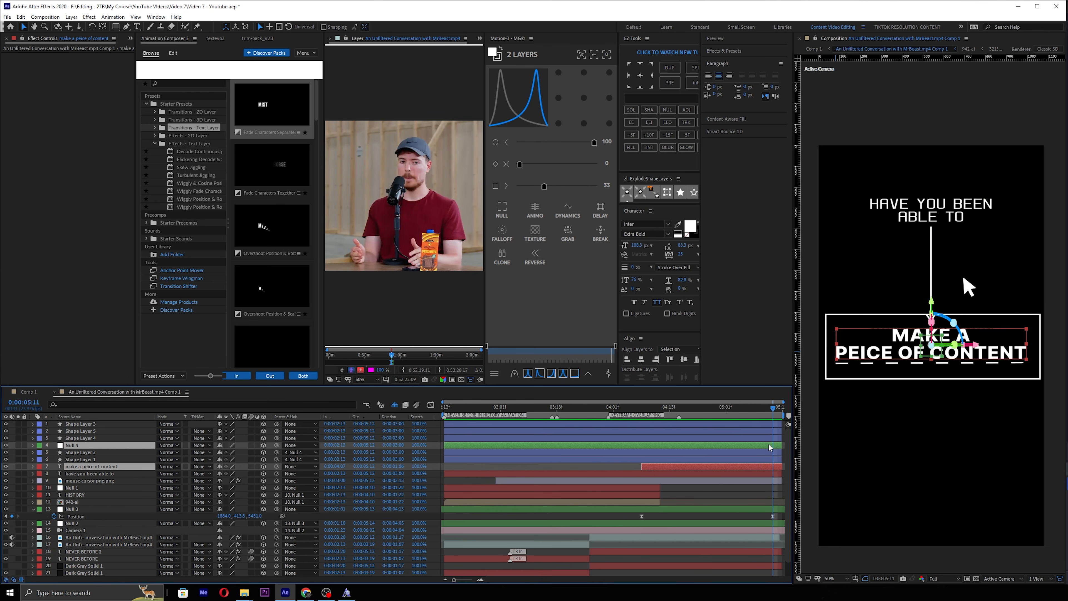
{"action": "key", "text": "u"}
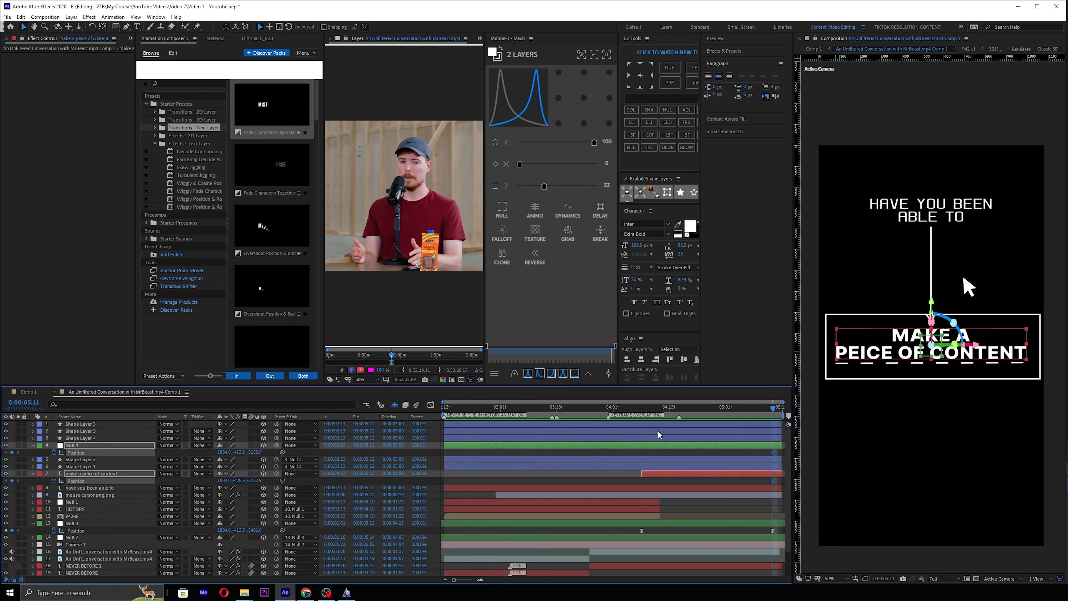
At 0:00:04:07, lower the Position of Null 4 and the caption text until both sit below the frame.
{"action": "key", "text": "j"}
{"action": "key", "text": "comma"}
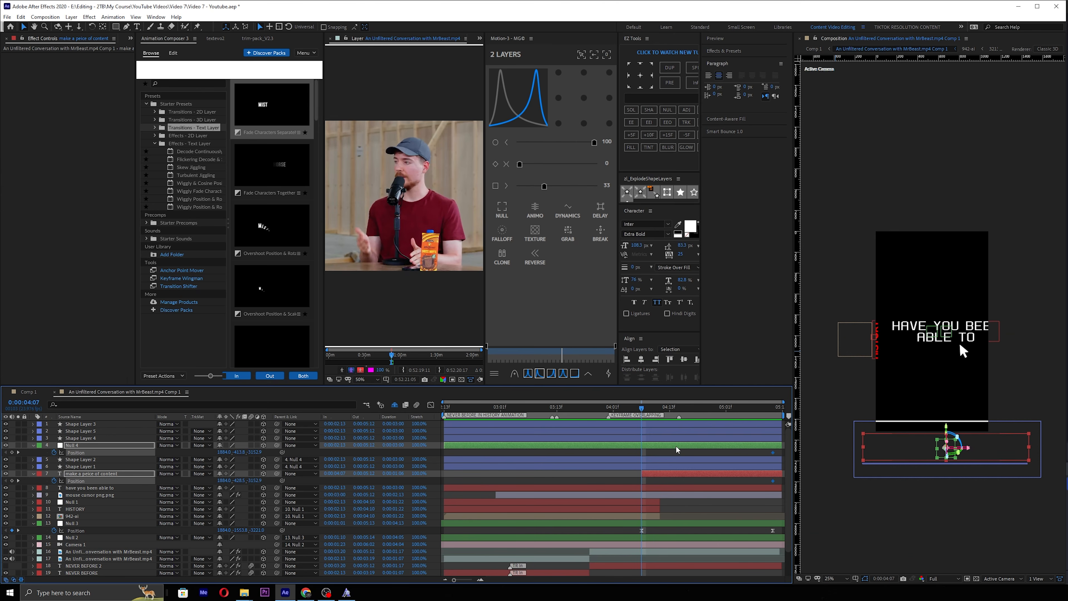
{"action": "left_click_drag", "start_coordinate": [244, 452], "coordinate": [179, 447]}
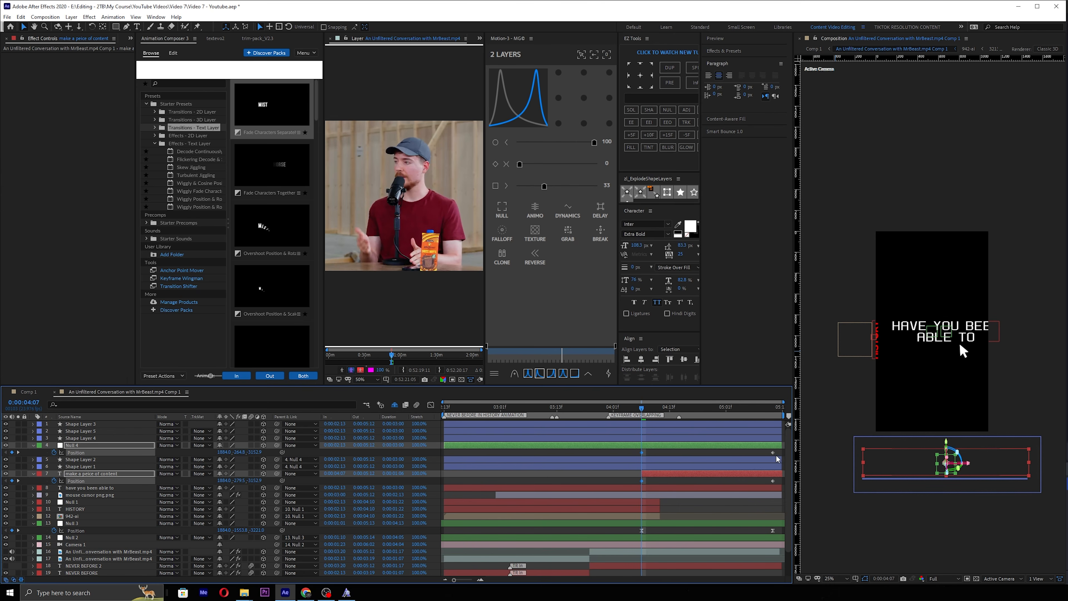
Apply the 33/0/100 easing curve to the Position keyframes of Null 4, the caption text and Null 3, and preview the motion.
{"action": "left_click_drag", "start_coordinate": [778, 455], "coordinate": [632, 546]}
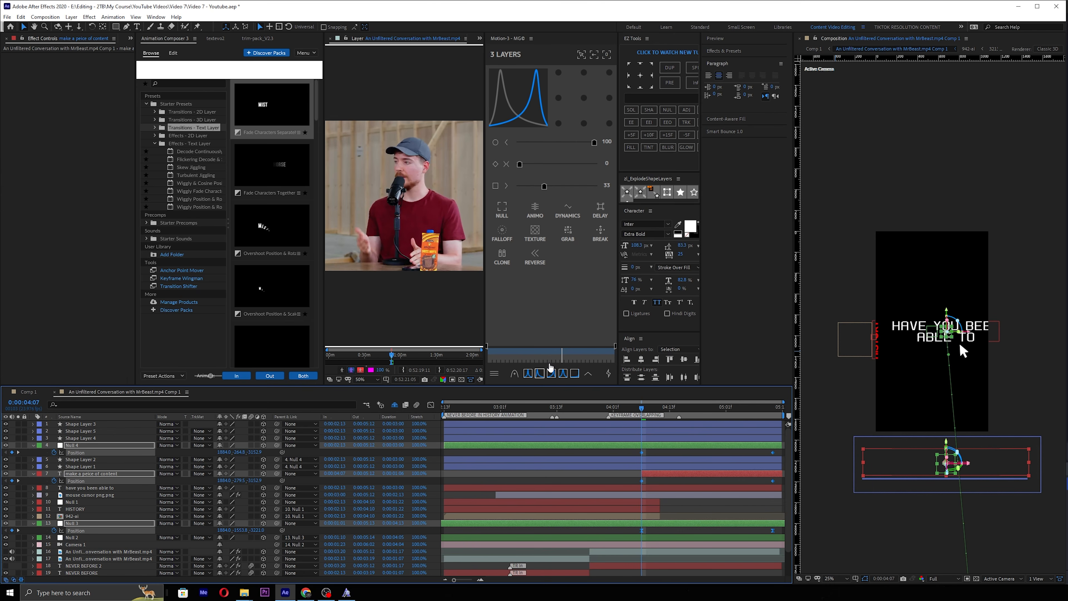
{"action": "left_click", "coordinate": [539, 373]}
{"action": "key", "text": "space"}
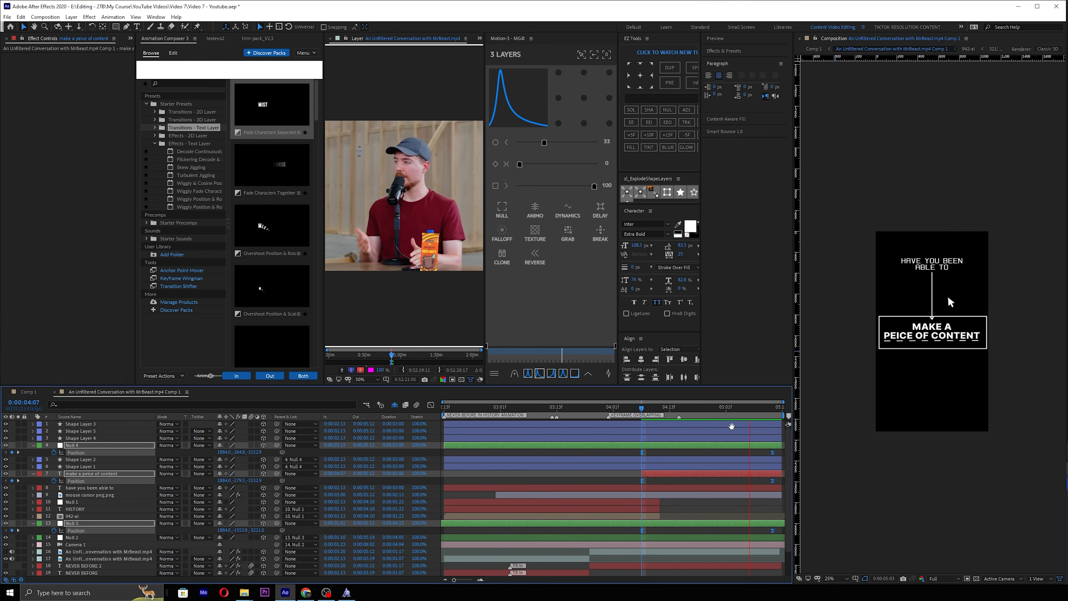
{"action": "left_click", "coordinate": [650, 404]}
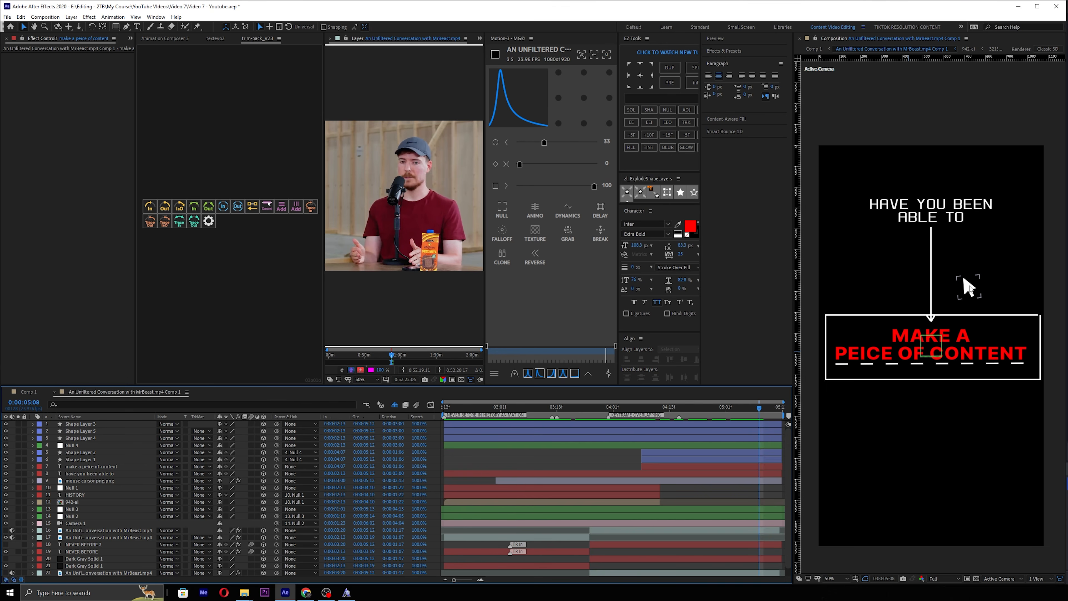
At Null 4's first Position keyframe (0:00:04:07), create a controlling null for the mouse cursor and keyframe the null's Position.
{"action": "left_click", "coordinate": [967, 287]}
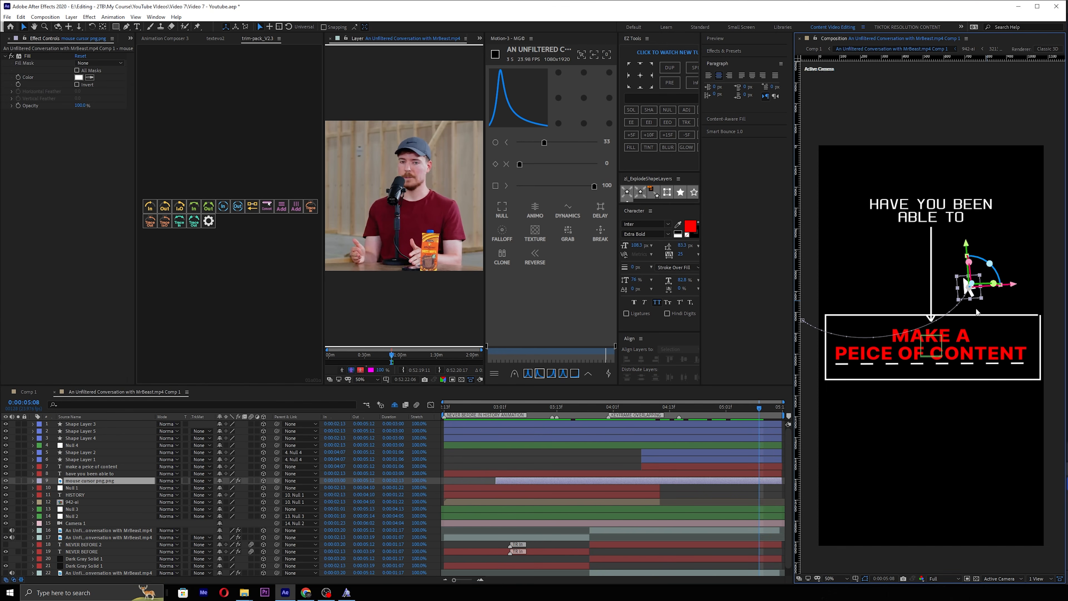
{"action": "key", "text": "u"}
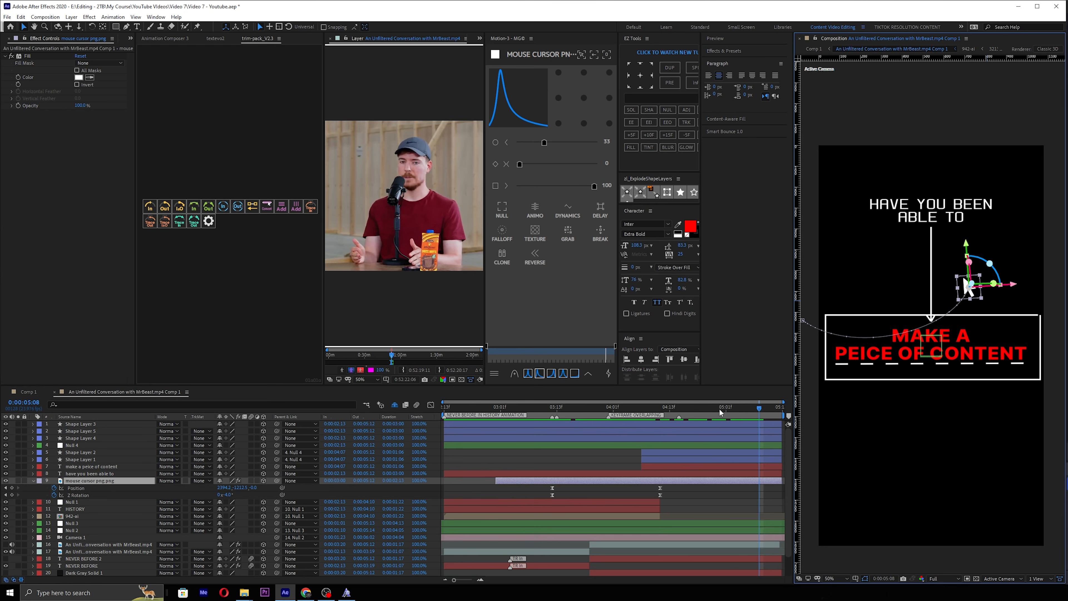
{"action": "left_click", "coordinate": [666, 407]}
{"action": "left_click", "coordinate": [674, 444]}
{"action": "key", "text": "u"}
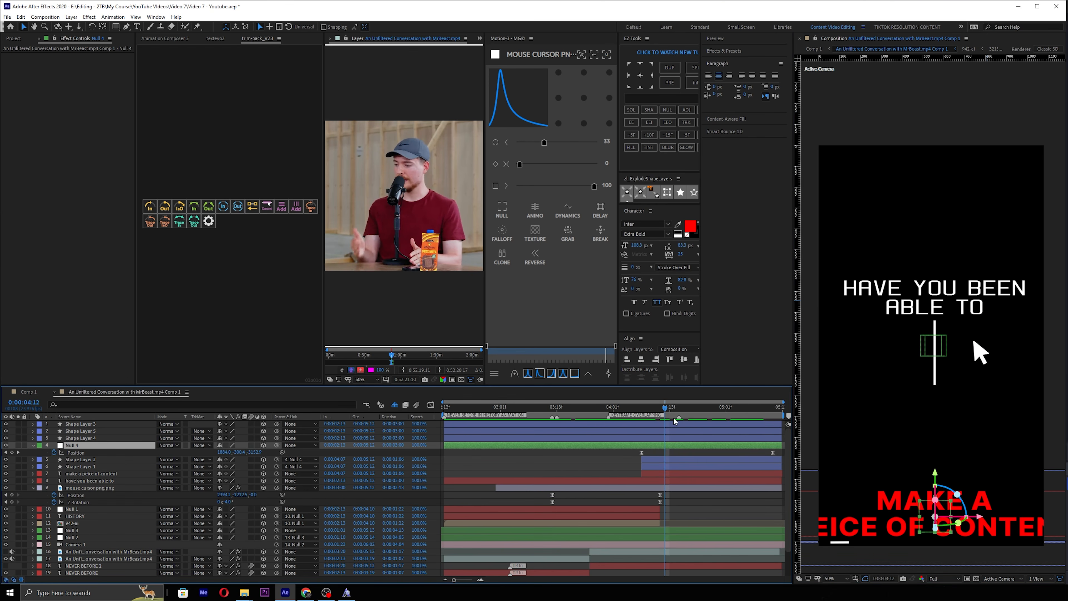
{"action": "left_click_drag", "start_coordinate": [654, 406], "coordinate": [640, 403]}
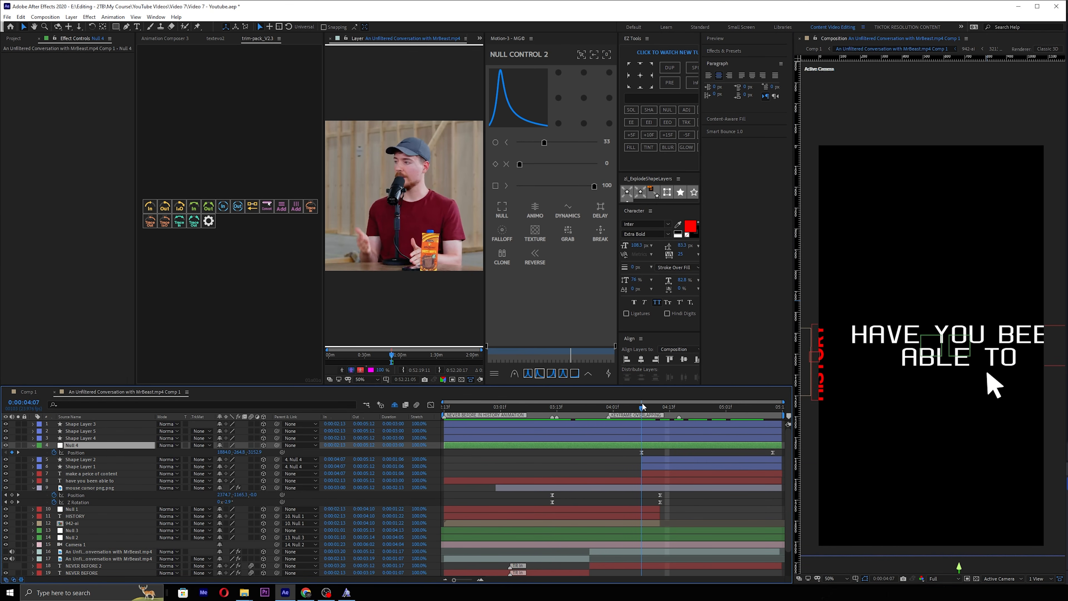
{"action": "left_click", "coordinate": [984, 376]}
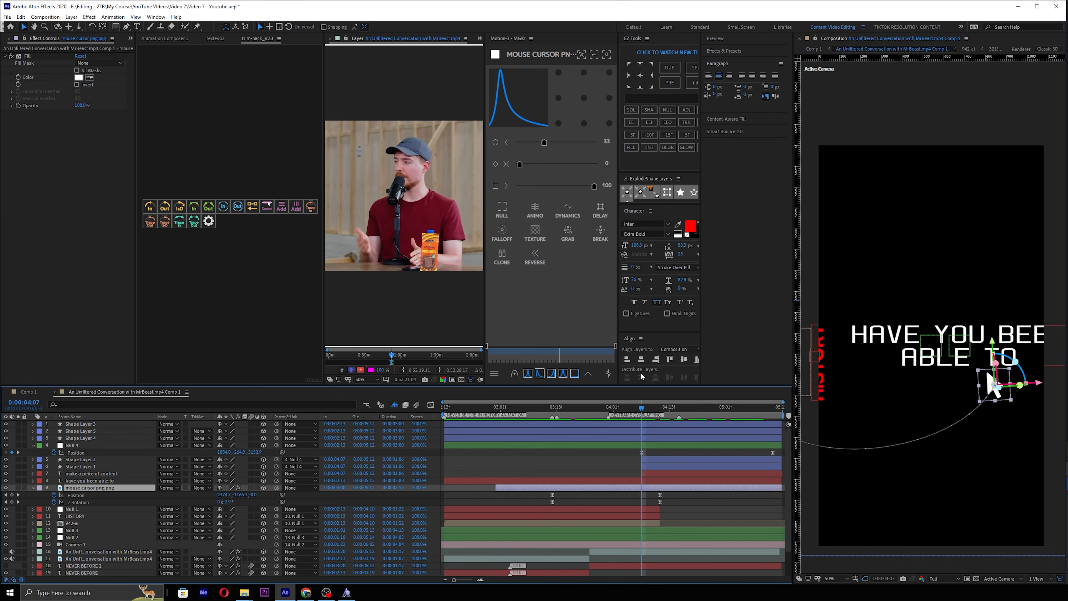
{"action": "left_click", "coordinate": [503, 211]}
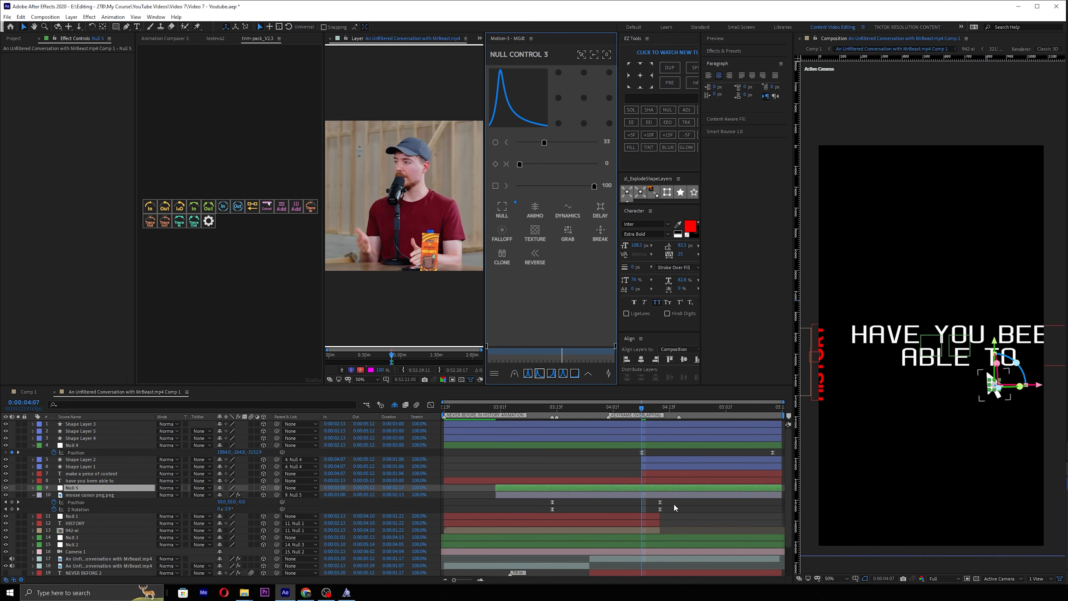
{"action": "key", "text": "p"}
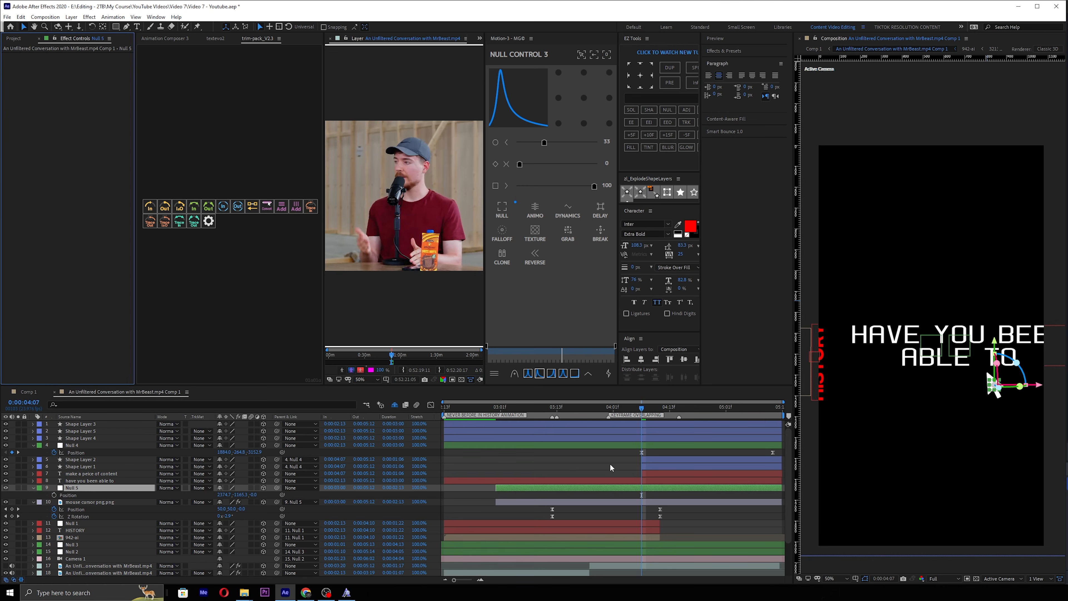
{"action": "left_click", "coordinate": [55, 495]}
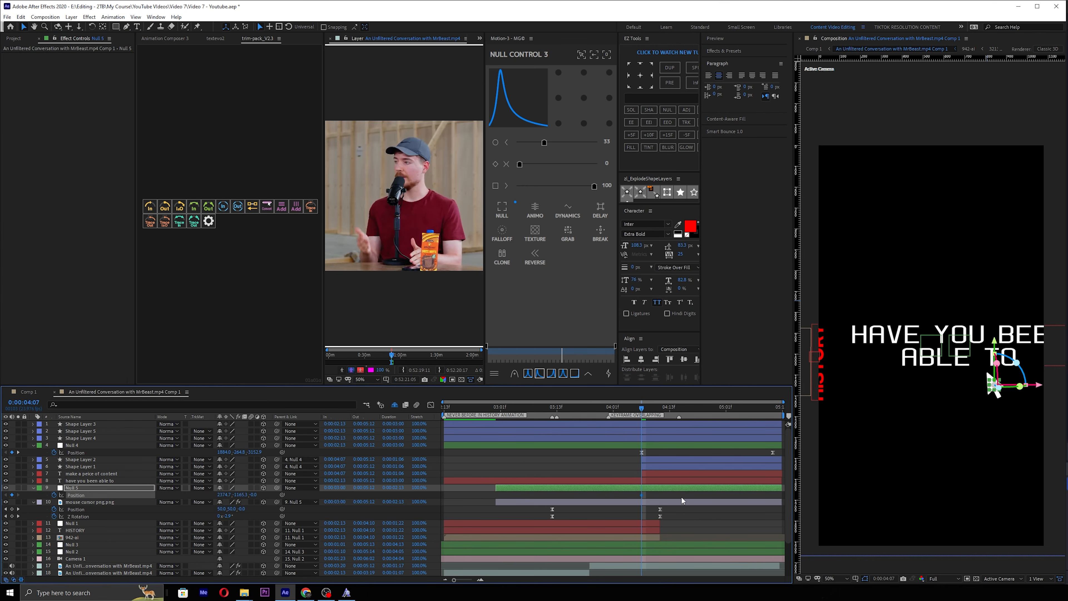
At 0:00:05:11, move the cursor's null down so the cursor sits at the caption box's lower edge.
{"action": "left_click_drag", "start_coordinate": [656, 506], "coordinate": [661, 516]}
{"action": "left_click", "coordinate": [773, 408]}
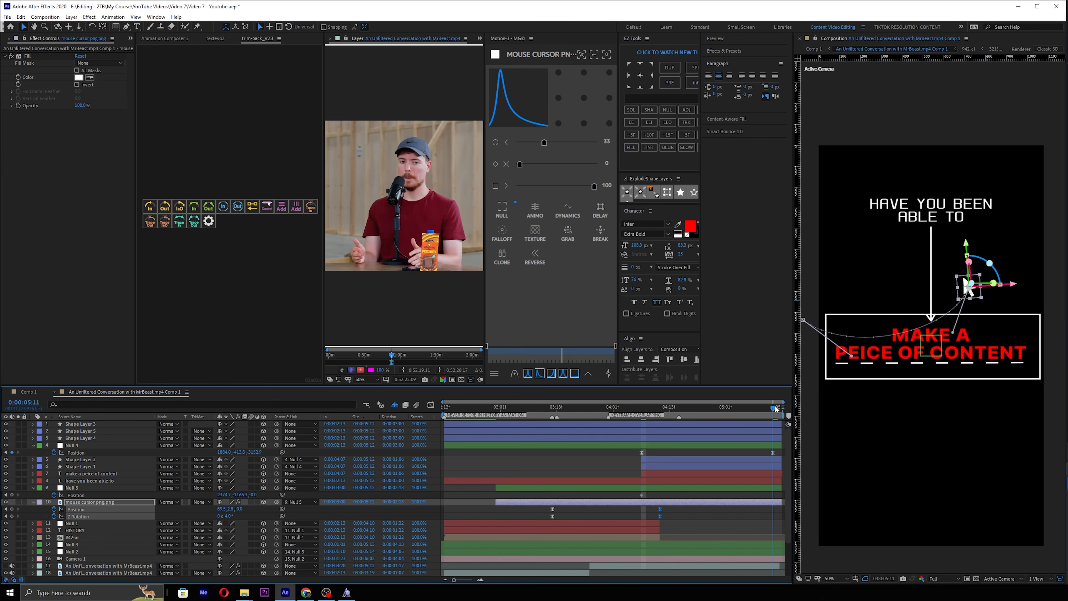
{"action": "left_click", "coordinate": [718, 514]}
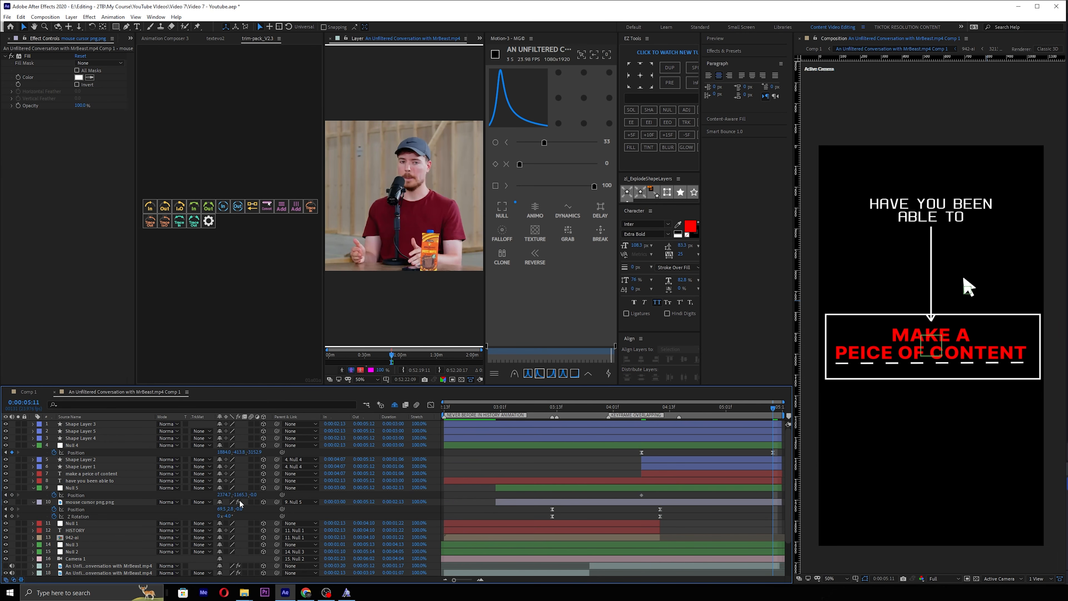
{"action": "left_click_drag", "start_coordinate": [240, 496], "coordinate": [671, 487]}
{"action": "left_click", "coordinate": [633, 457]}
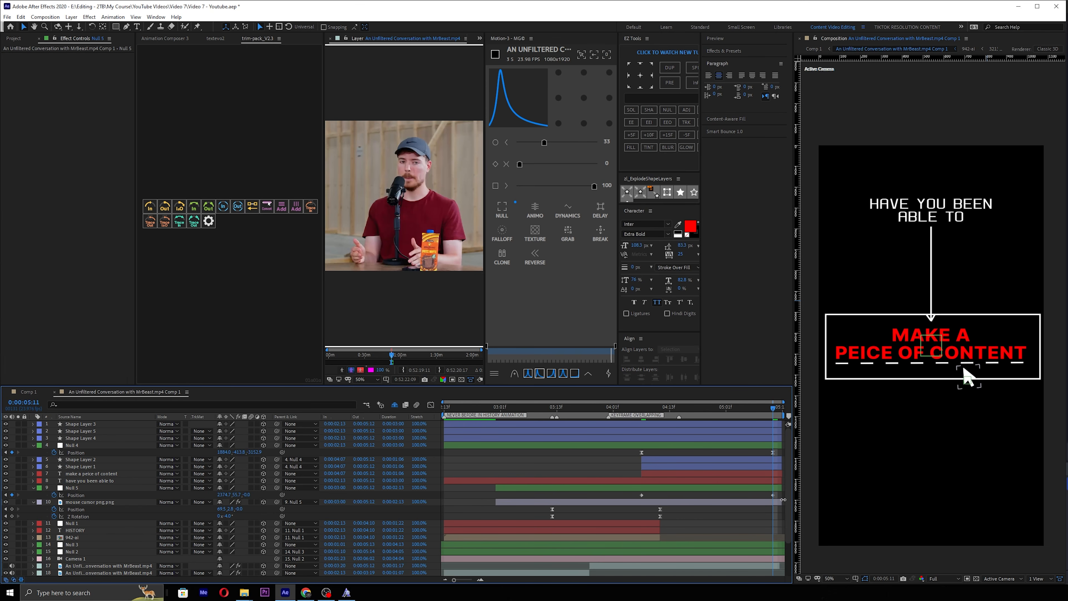
At 0:00:05:11, move Null 5 horizontally so the mouse cursor sits under the start of the dashed underline.
{"action": "left_click_drag", "start_coordinate": [783, 499], "coordinate": [630, 493]}
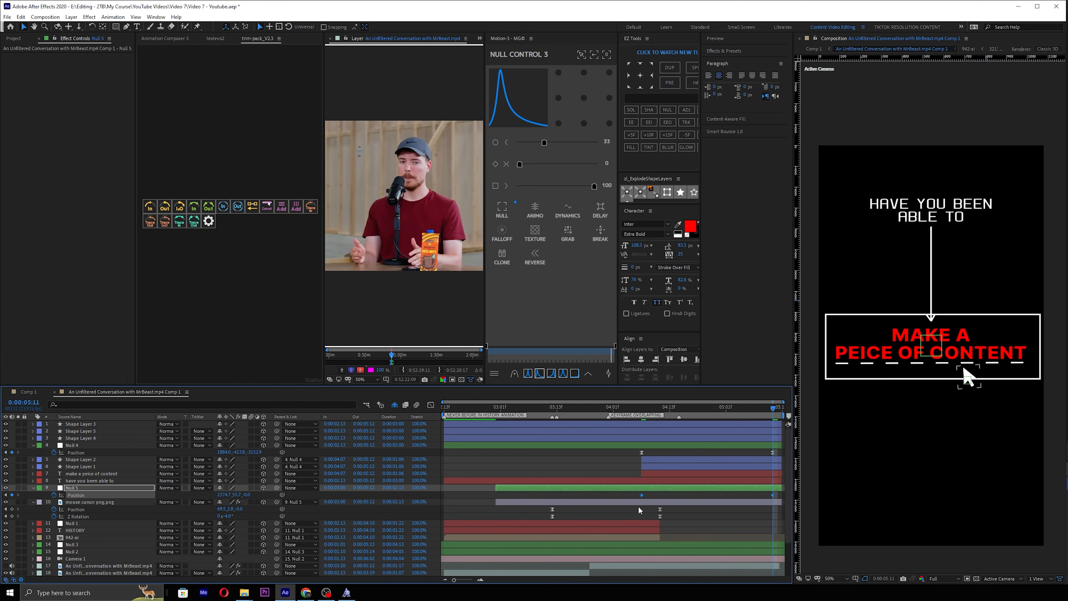
{"action": "left_click_drag", "start_coordinate": [690, 508], "coordinate": [530, 517]}
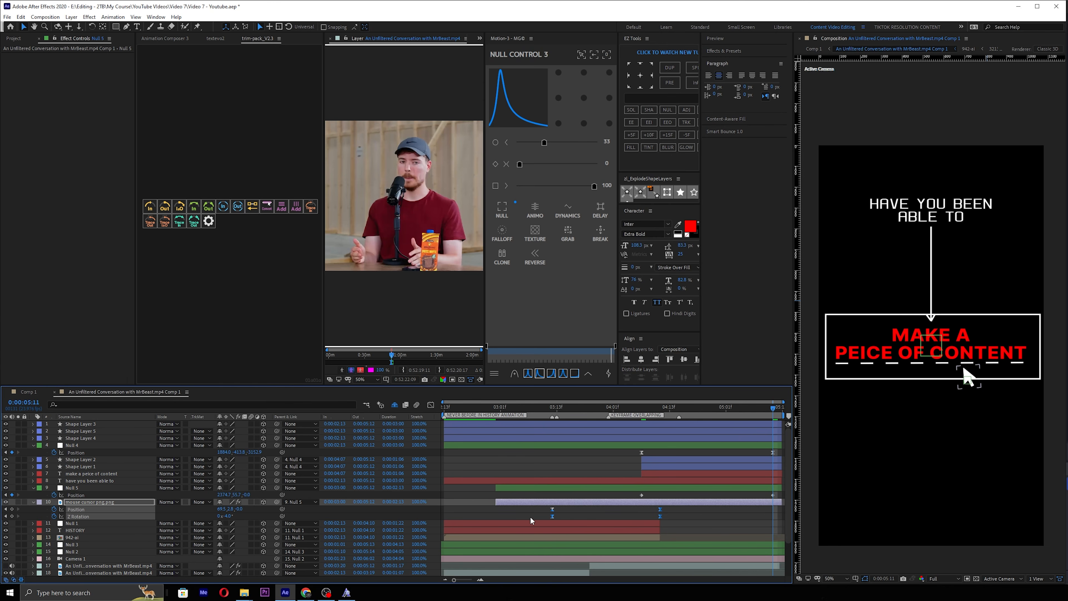
{"action": "left_click", "coordinate": [681, 509]}
{"action": "left_click", "coordinate": [84, 495]}
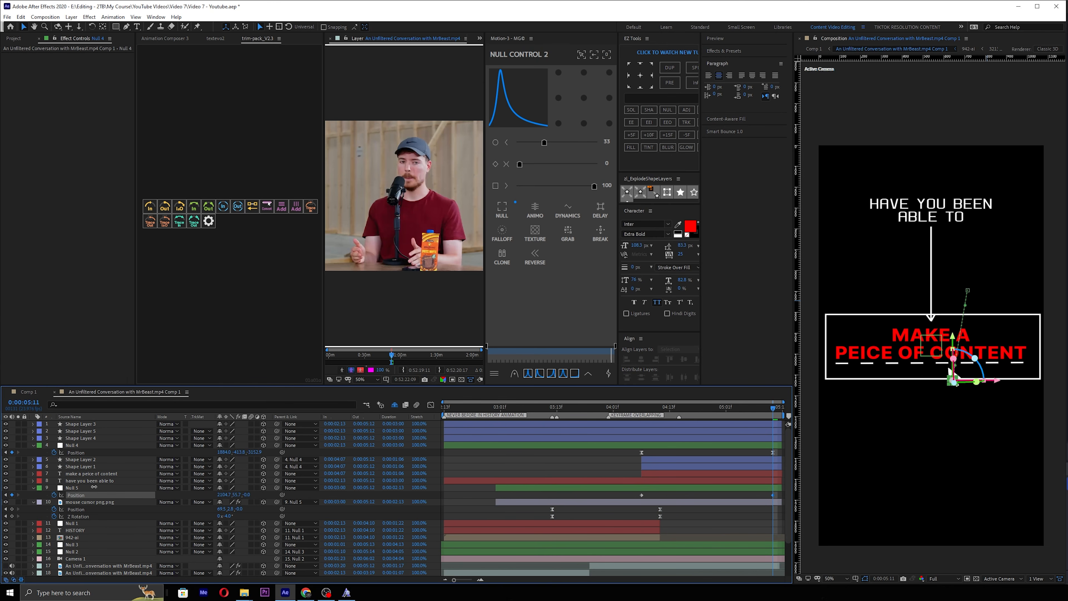
{"action": "left_click_drag", "start_coordinate": [94, 487], "coordinate": [48, 486]}
{"action": "left_click_drag", "start_coordinate": [220, 495], "coordinate": [182, 490]}
Keyframe the X, Y and Z Rotation of Null 5 and move those keyframes to 0:00:04:07.
{"action": "key", "text": "shift+r"}
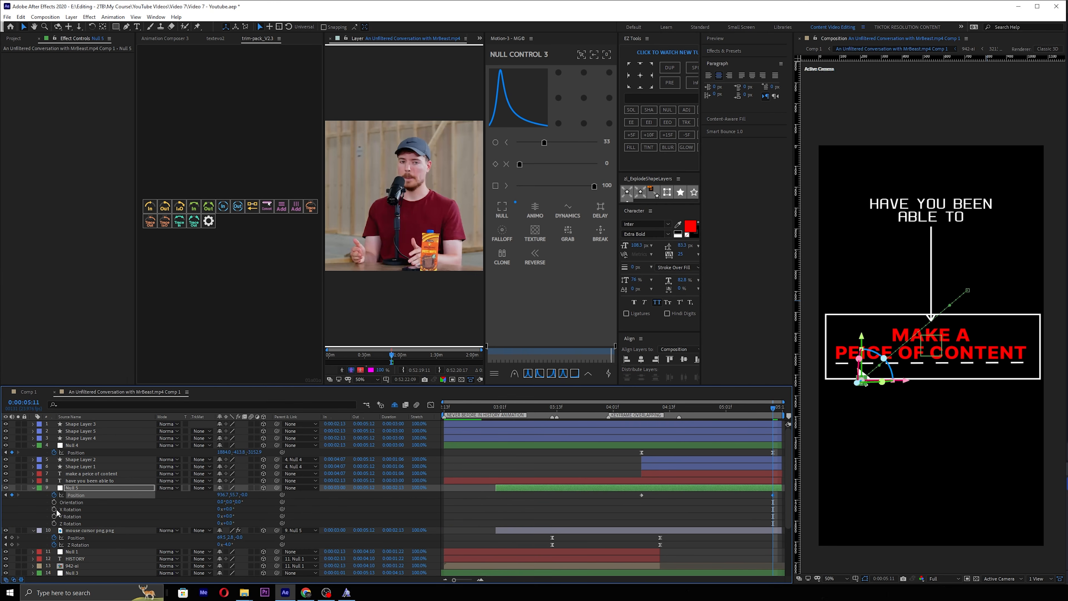
{"action": "left_click", "coordinate": [54, 524]}
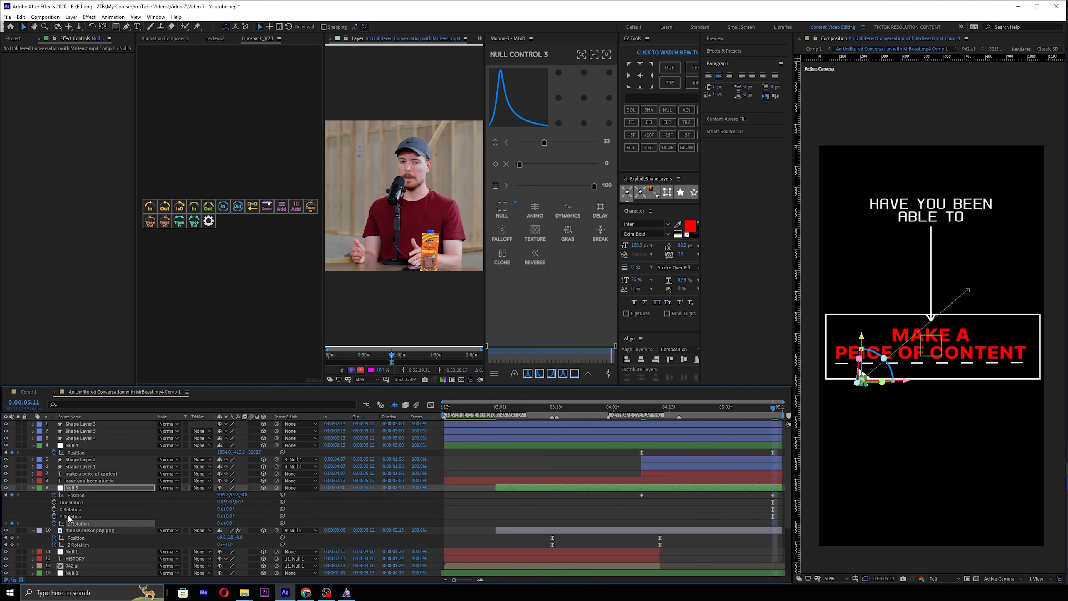
{"action": "left_click", "coordinate": [54, 509]}
{"action": "left_click", "coordinate": [55, 517]}
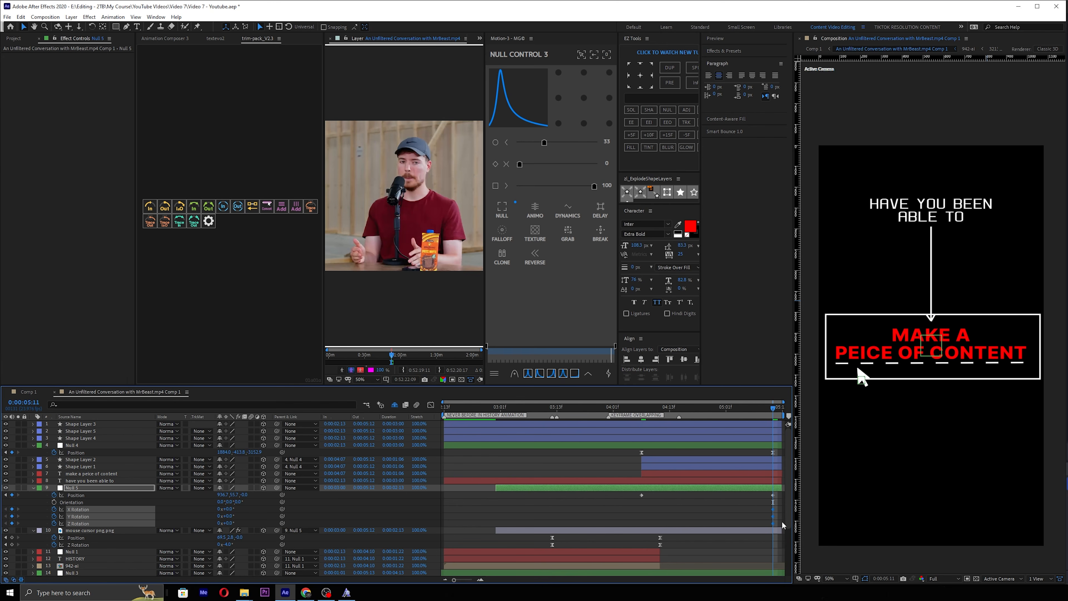
{"action": "left_click_drag", "start_coordinate": [689, 512], "coordinate": [642, 512]}
{"action": "left_click", "coordinate": [610, 514]}
Set the Y Rotation of Null 5 to -180° at 0:00:05:11 so the cursor flips over.
{"action": "left_click_drag", "start_coordinate": [228, 517], "coordinate": [149, 512]}
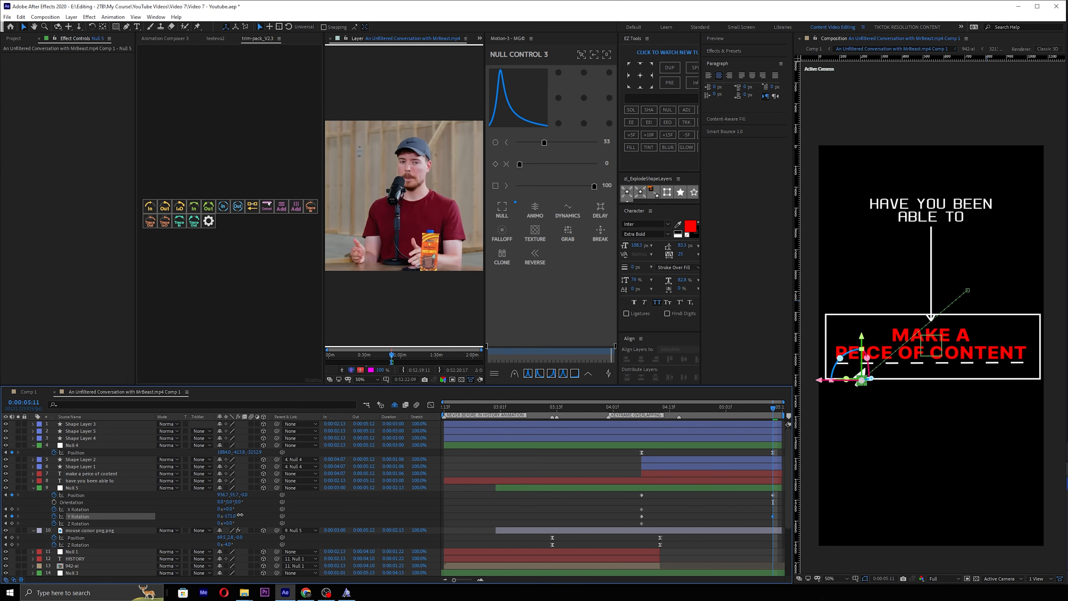
{"action": "type", "text": "-1"}
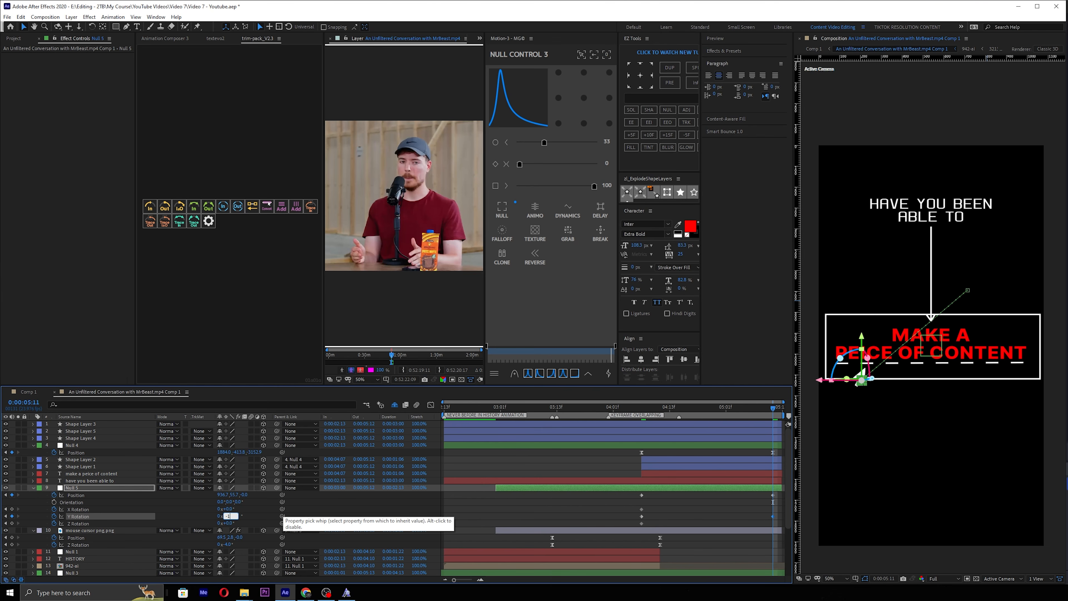
{"action": "key", "text": "Return"}
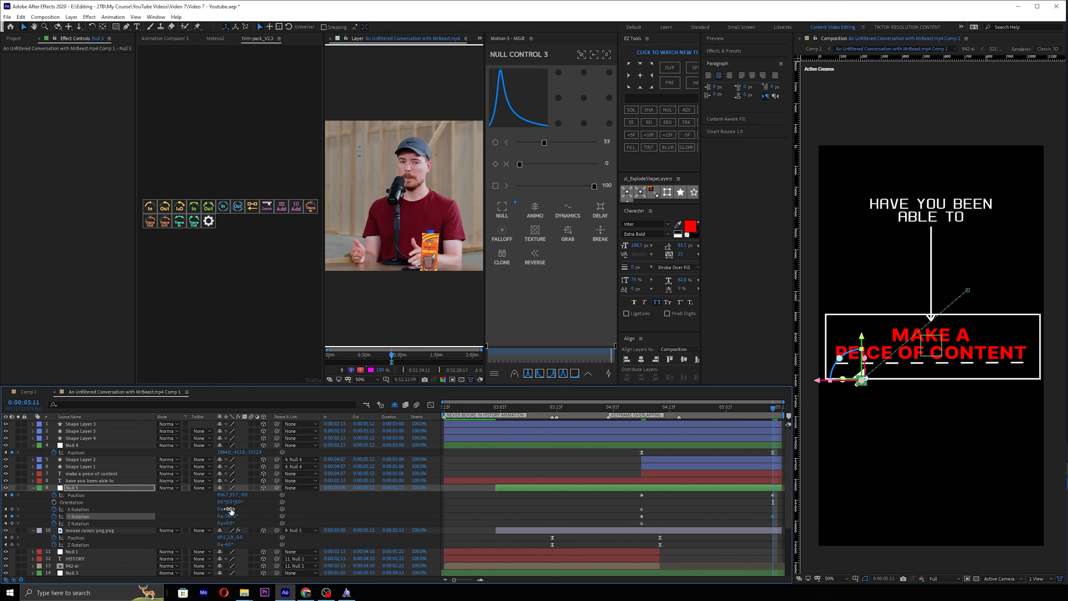
Shift Null 5 slightly further along X and bend its motion path into a curve.
{"action": "left_click_drag", "start_coordinate": [223, 495], "coordinate": [200, 496]}
{"action": "left_click_drag", "start_coordinate": [949, 305], "coordinate": [937, 295]}
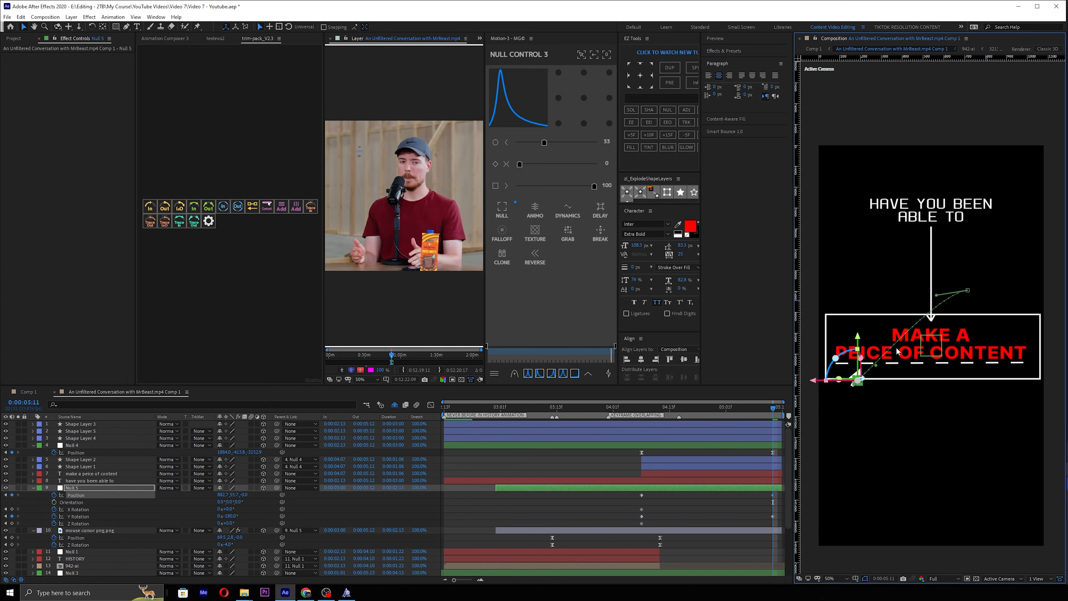
{"action": "left_click_drag", "start_coordinate": [778, 495], "coordinate": [629, 524]}
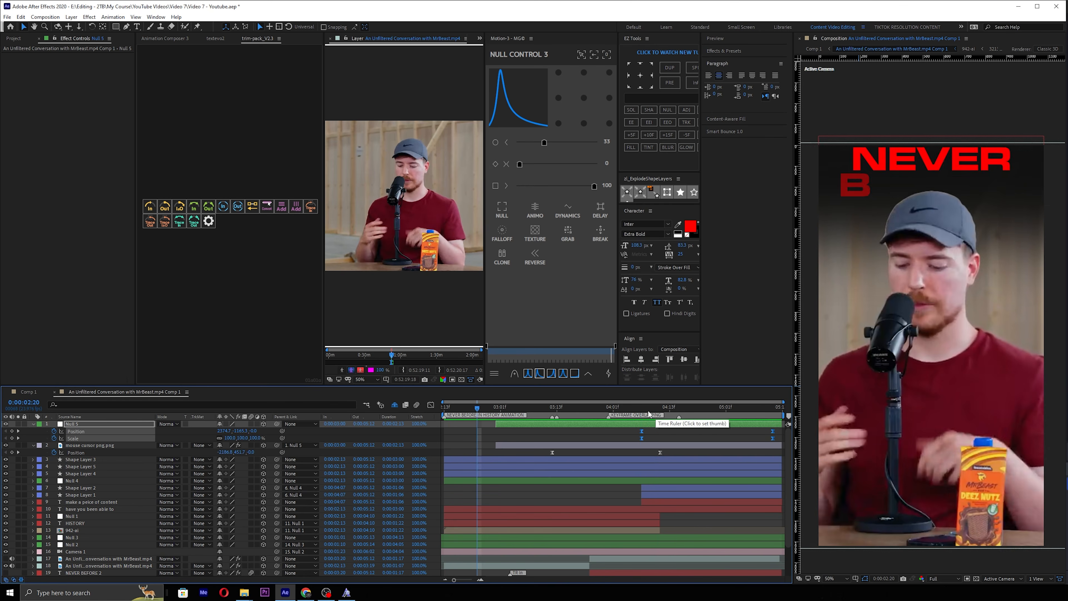
Collapse the open properties of all layers and bring the current time to 0:00:03:16.
{"action": "left_click", "coordinate": [675, 407]}
{"action": "left_click_drag", "start_coordinate": [753, 429], "coordinate": [776, 447]}
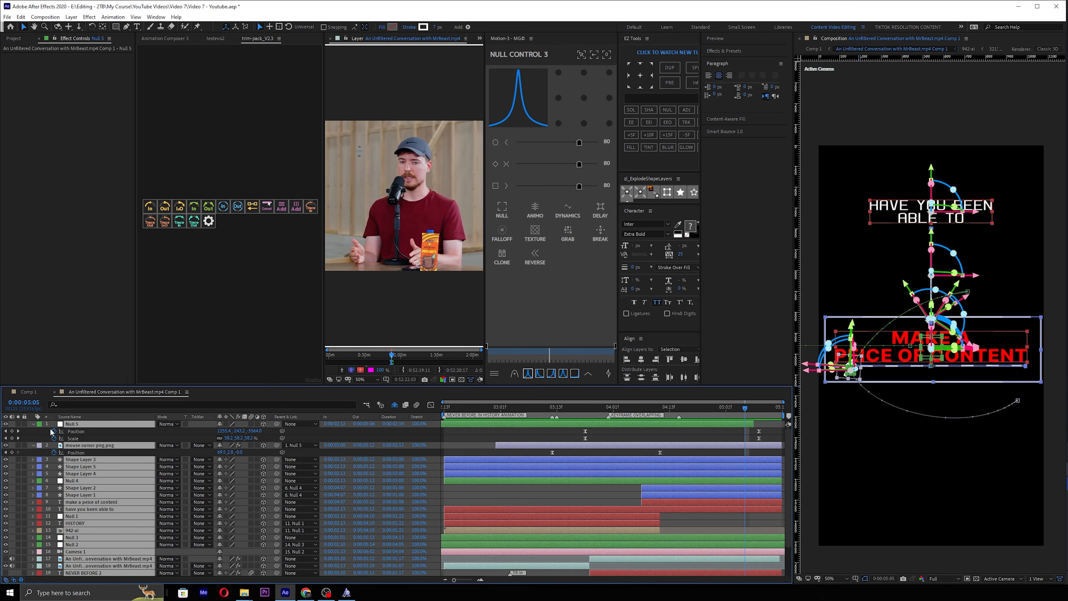
{"action": "left_click", "coordinate": [34, 425]}
{"action": "left_click", "coordinate": [631, 481]}
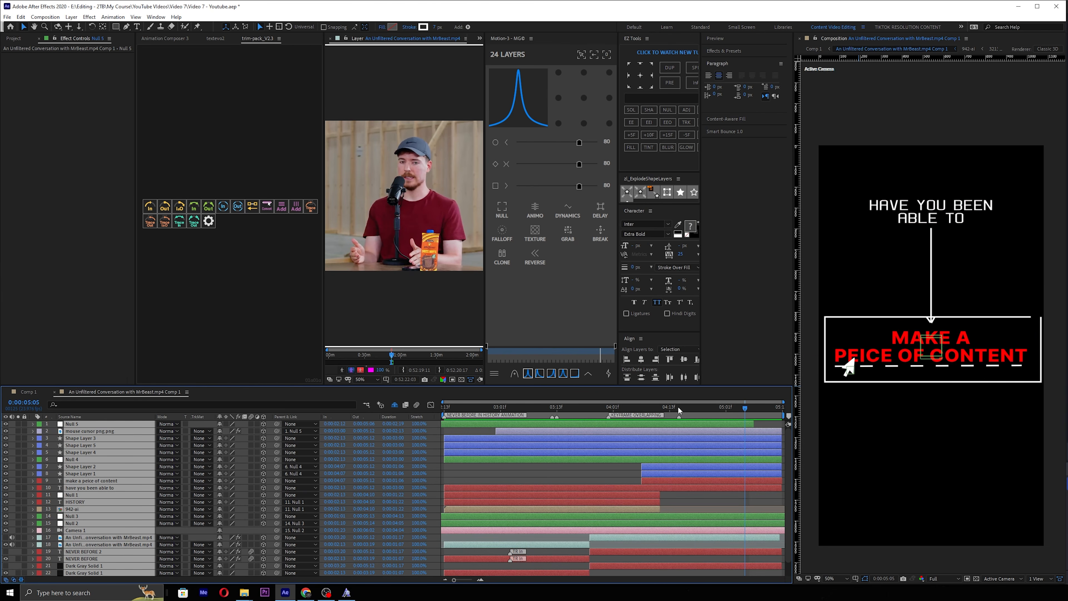
{"action": "left_click_drag", "start_coordinate": [693, 407], "coordinate": [571, 413]}
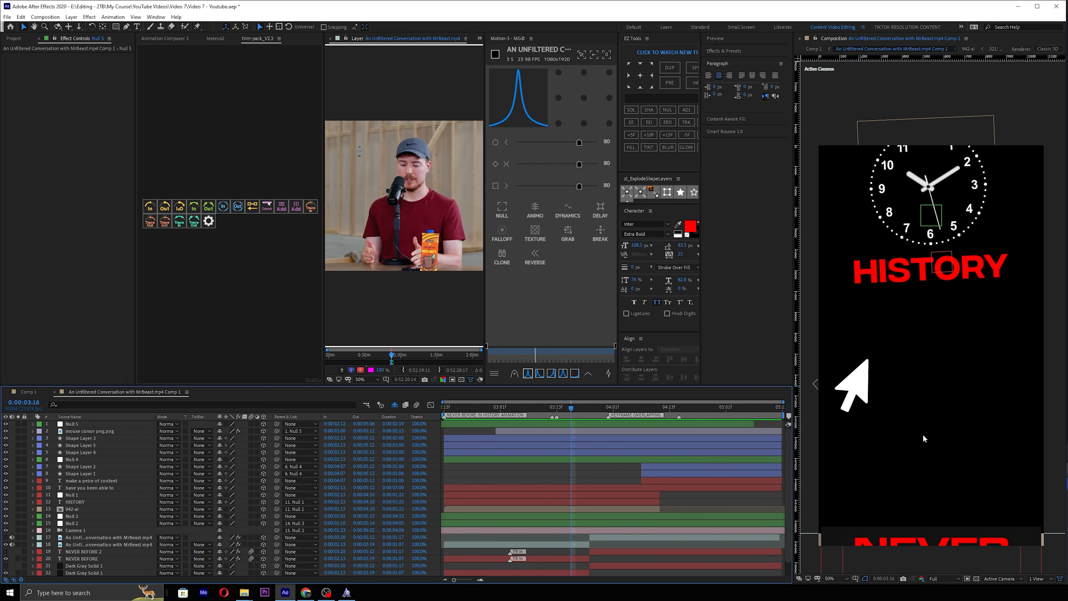
Add the Lines precomp from the starter Shape Elements to the composition at 0:00:03:16.
{"action": "left_click", "coordinate": [168, 38]}
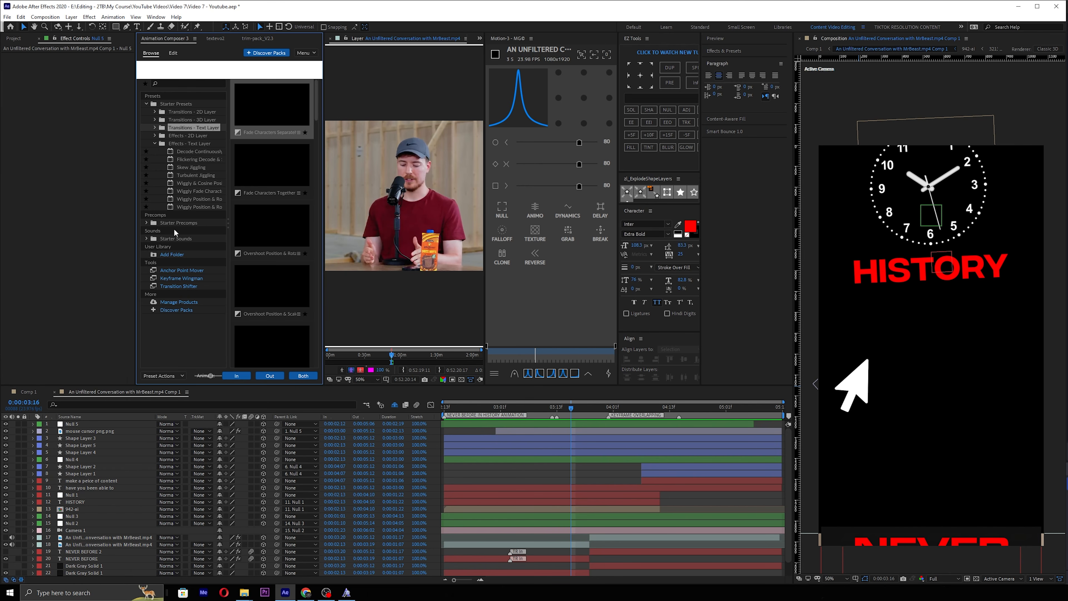
{"action": "left_click", "coordinate": [146, 223]}
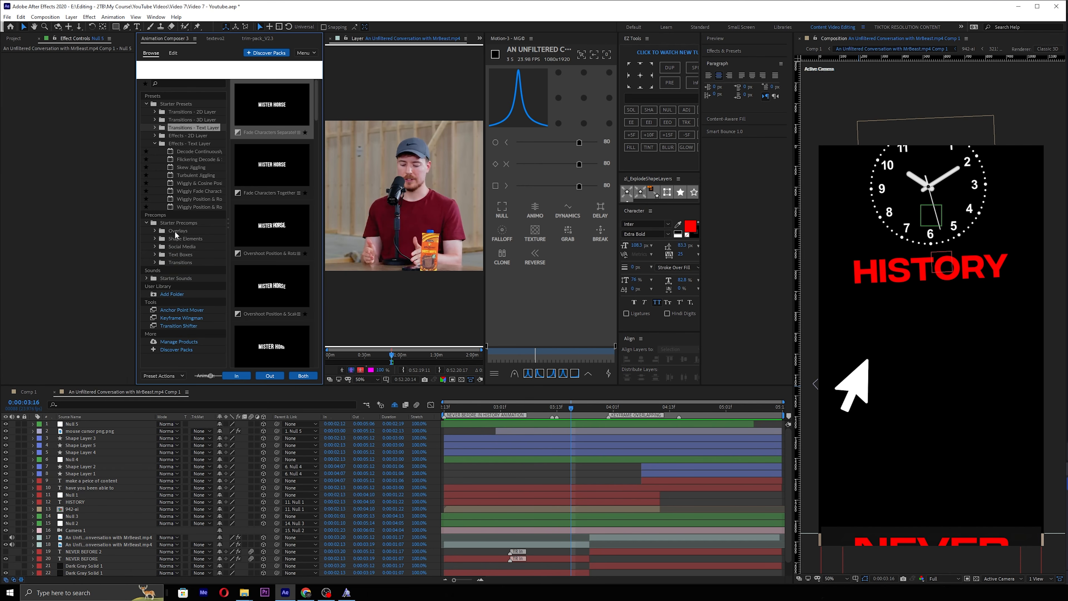
{"action": "left_click", "coordinate": [181, 239]}
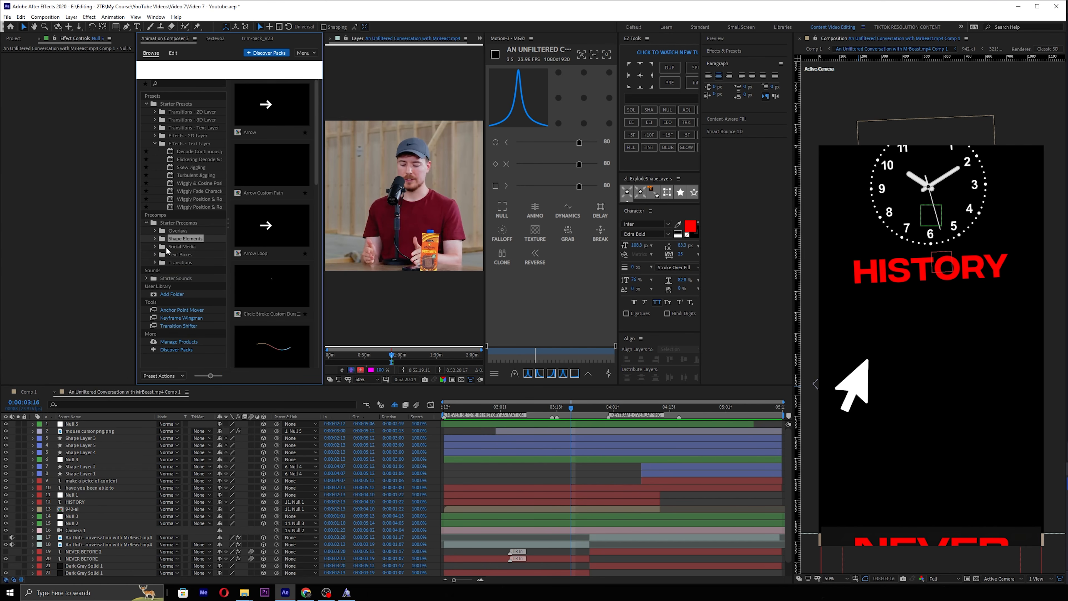
{"action": "scroll", "coordinate": [274, 236], "scroll_direction": "down", "scroll_amount": 3}
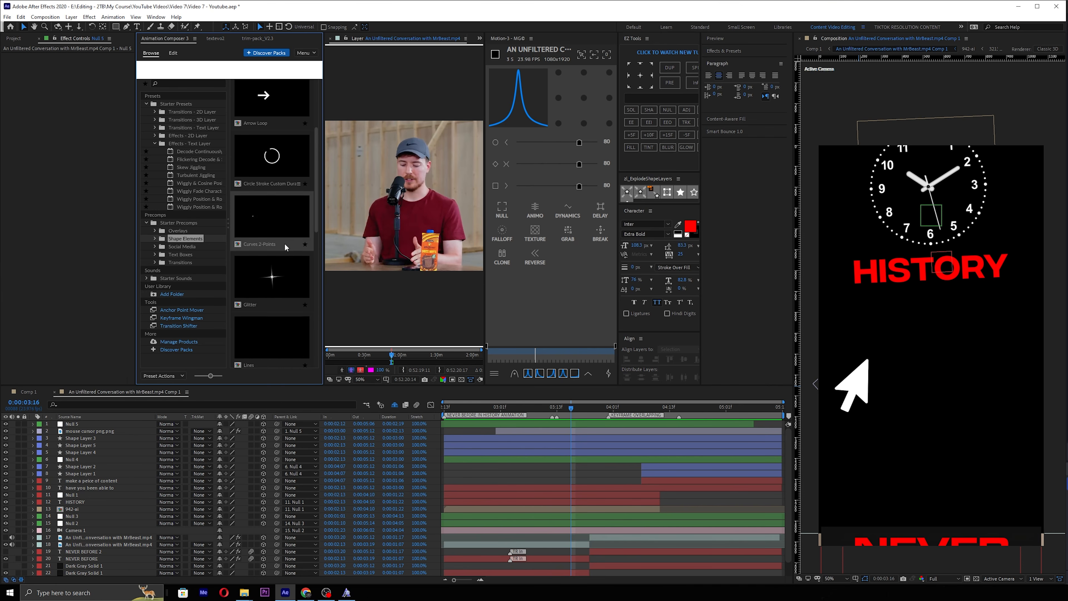
{"action": "scroll", "coordinate": [279, 246], "scroll_direction": "down", "scroll_amount": 2}
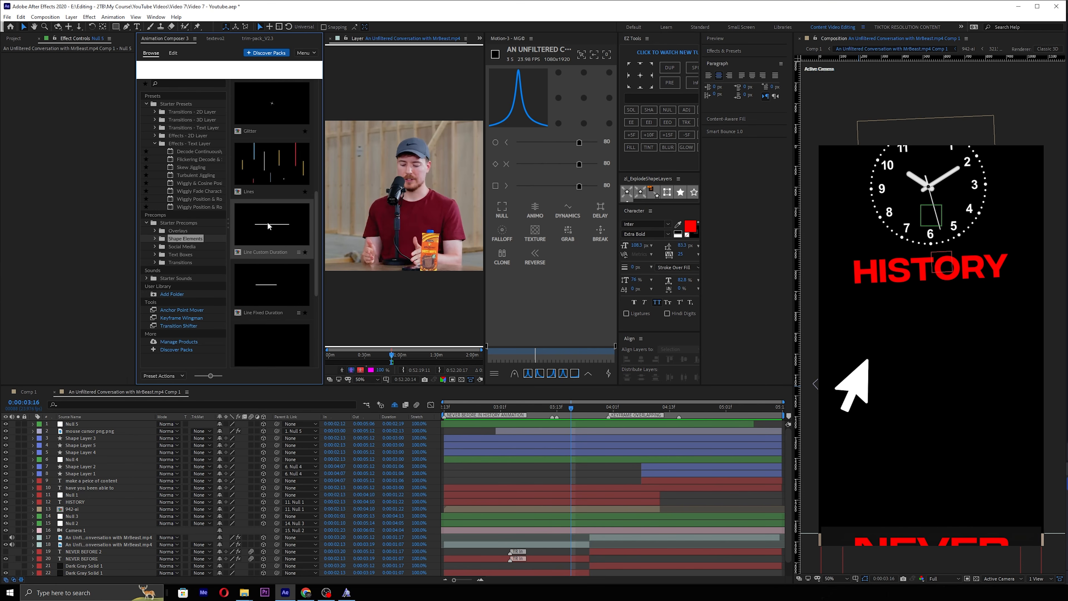
{"action": "left_click", "coordinate": [281, 255]}
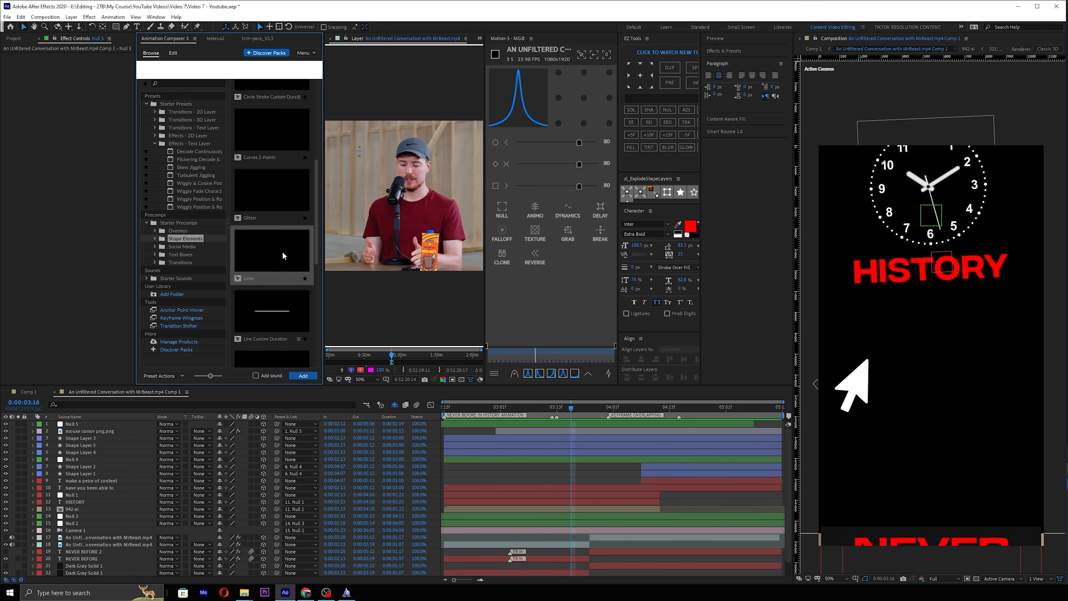
{"action": "left_click", "coordinate": [297, 377]}
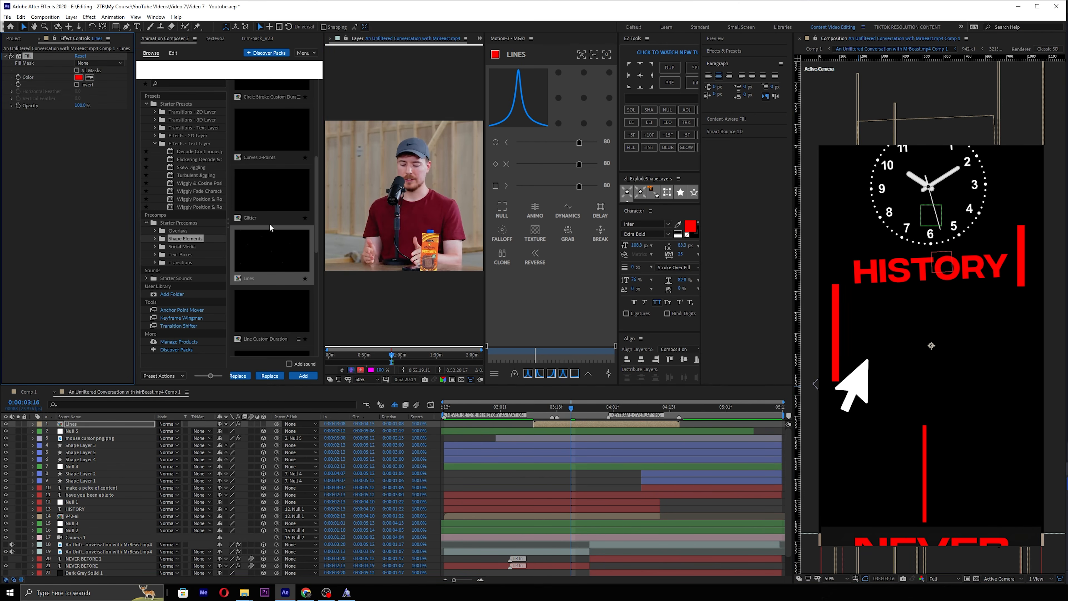
Change the Fill effect color of the Lines layer to white.
{"action": "left_click", "coordinate": [79, 77]}
{"action": "left_click_drag", "start_coordinate": [443, 329], "coordinate": [384, 279]}
{"action": "left_click", "coordinate": [606, 299]}
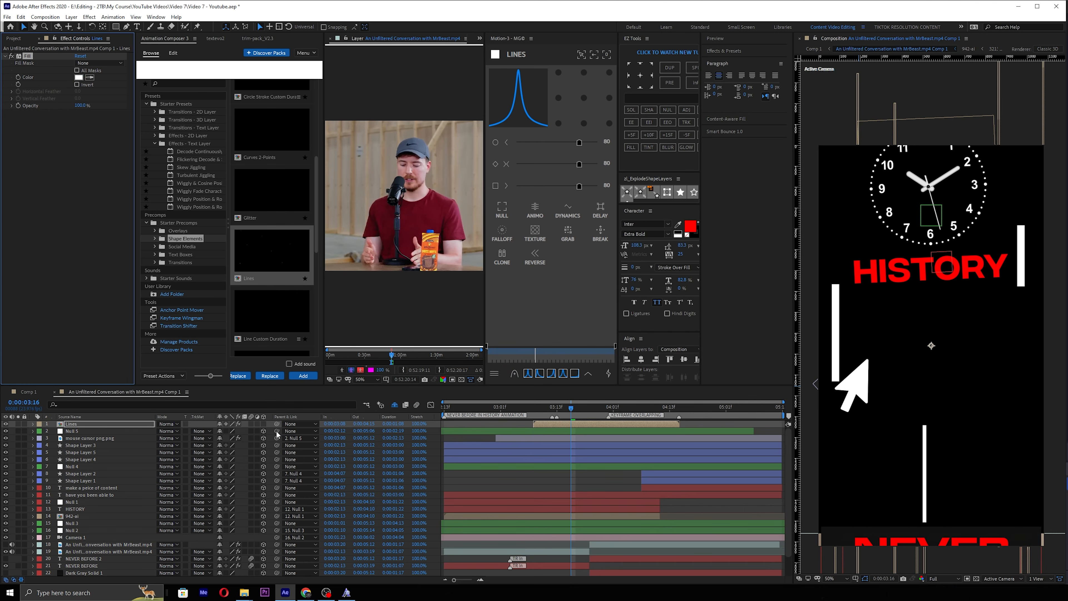
Enable motion blur and 3D for the Lines layer and scrub through the camera move to check it.
{"action": "key", "text": "t"}
{"action": "left_click", "coordinate": [252, 423]}
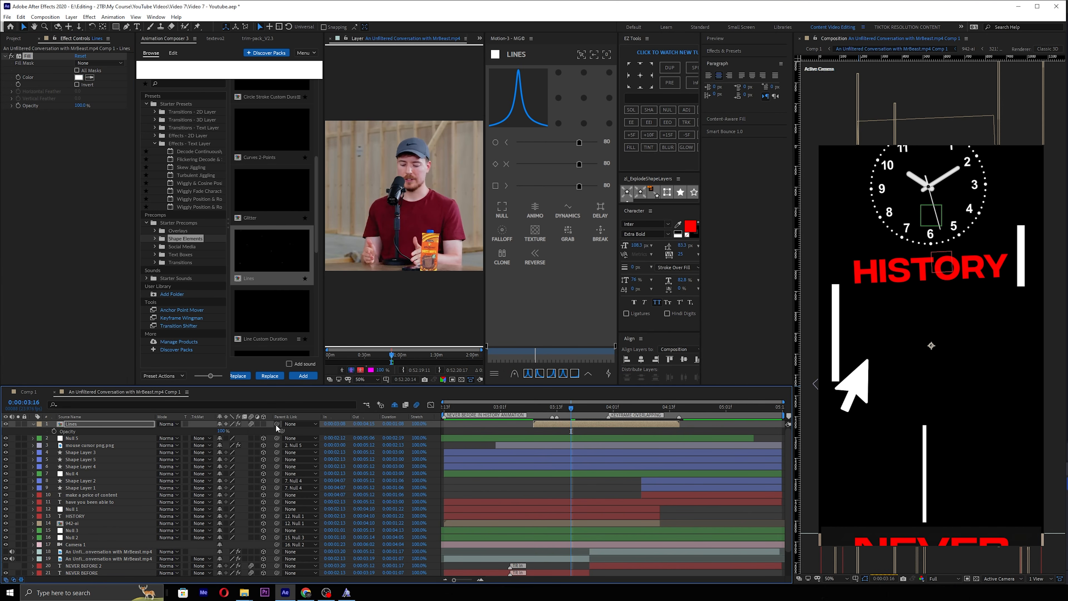
{"action": "left_click", "coordinate": [263, 424]}
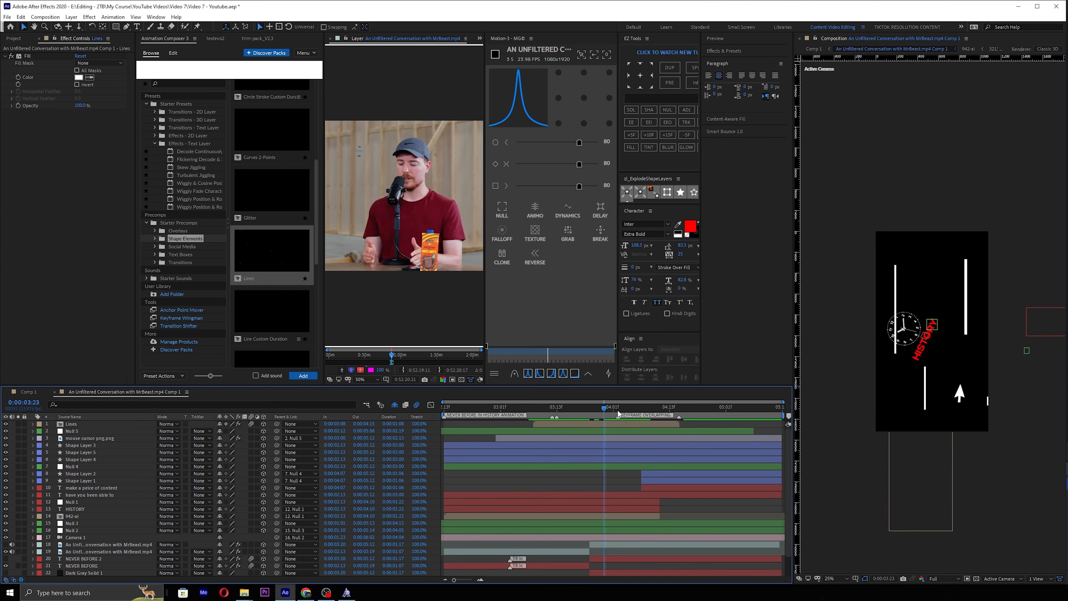
{"action": "left_click_drag", "start_coordinate": [617, 409], "coordinate": [565, 410]}
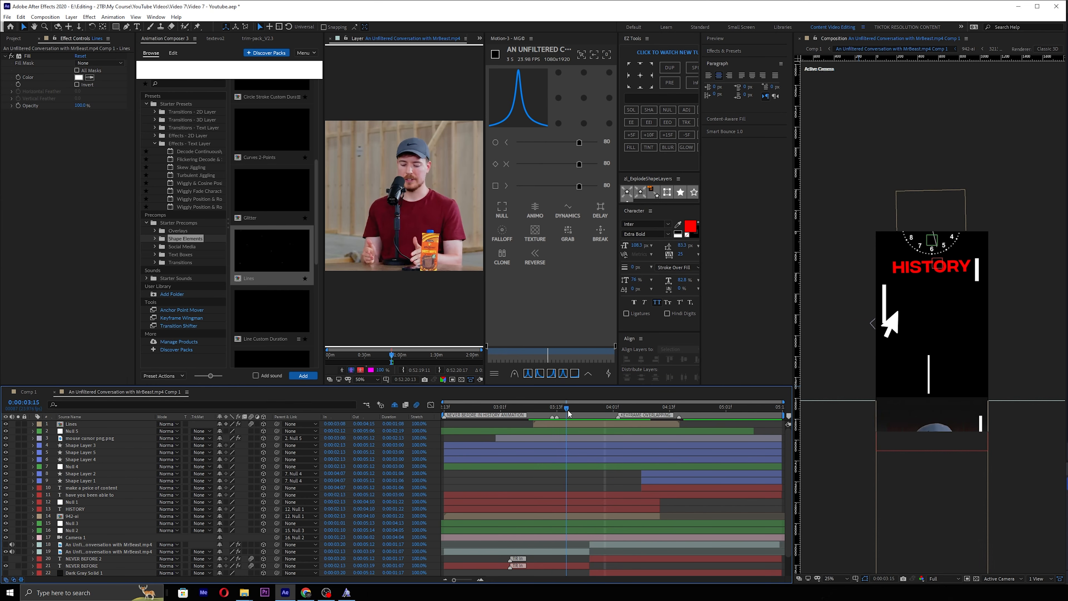
Move the Lines layer below the NEVER BEFORE text layers and raise the lines in the frame to just beneath HISTORY.
{"action": "left_click_drag", "start_coordinate": [101, 426], "coordinate": [93, 548]}
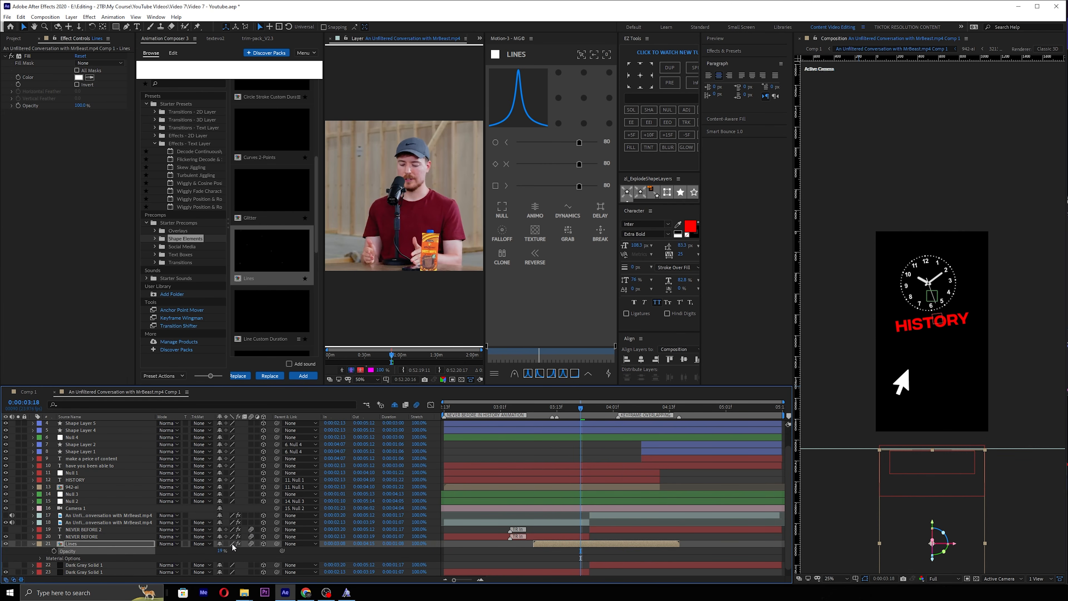
{"action": "left_click_drag", "start_coordinate": [980, 483], "coordinate": [967, 362]}
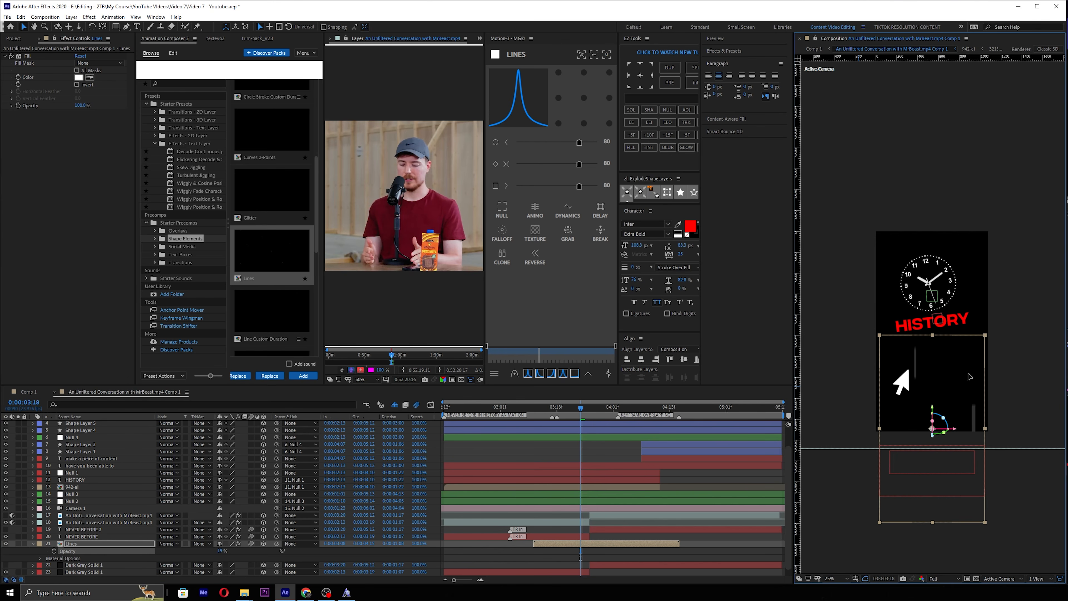
Set the Lines layer's Opacity to 100% and lower the preview resolution to Half.
{"action": "left_click_drag", "start_coordinate": [221, 551], "coordinate": [263, 546]}
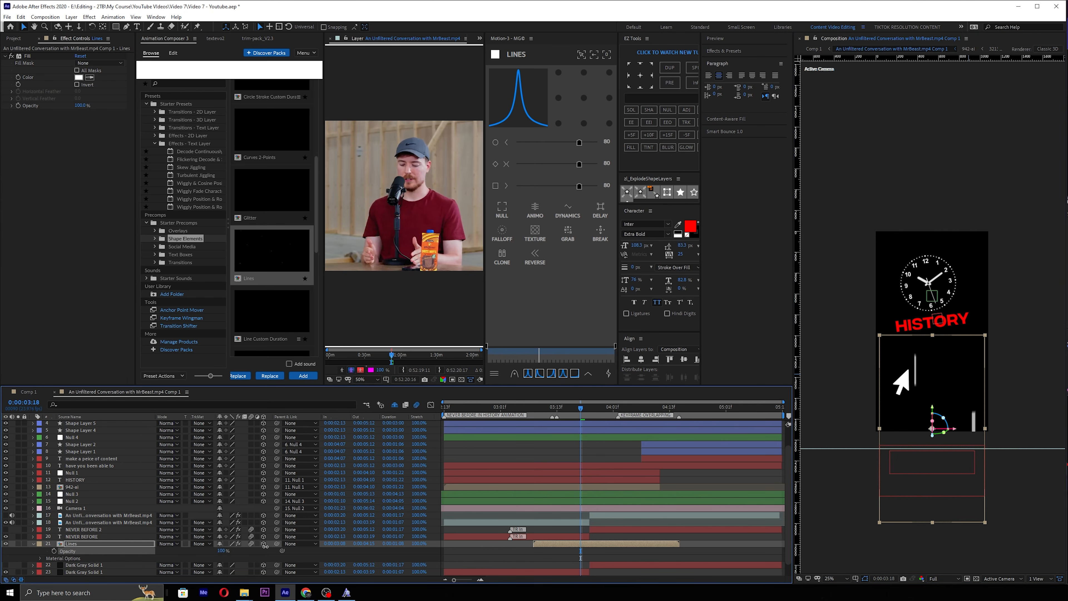
{"action": "left_click_drag", "start_coordinate": [581, 408], "coordinate": [524, 407]}
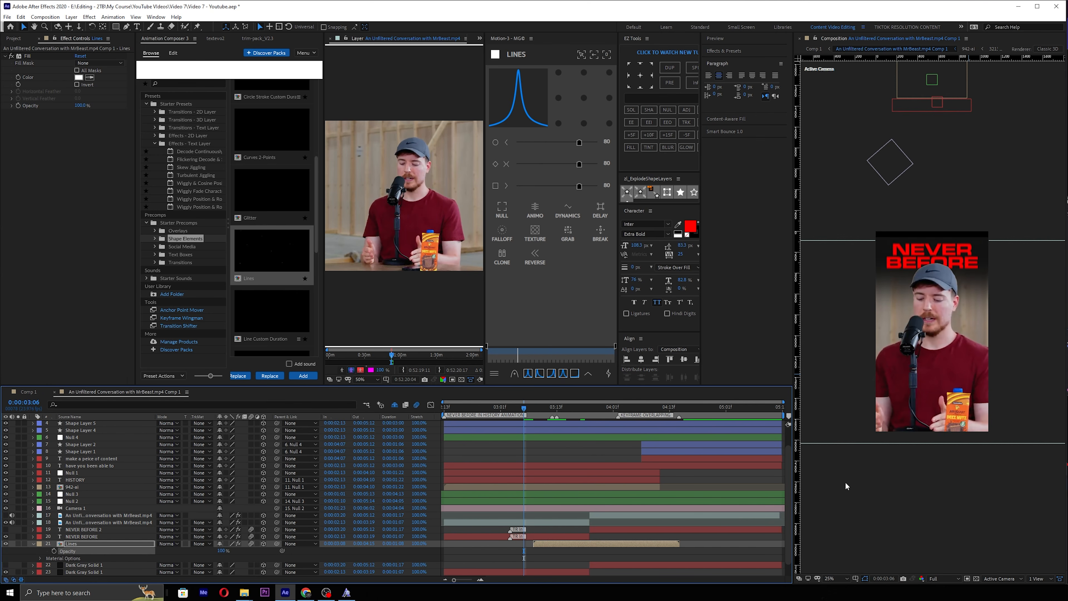
{"action": "left_click", "coordinate": [945, 578]}
{"action": "left_click", "coordinate": [948, 531]}
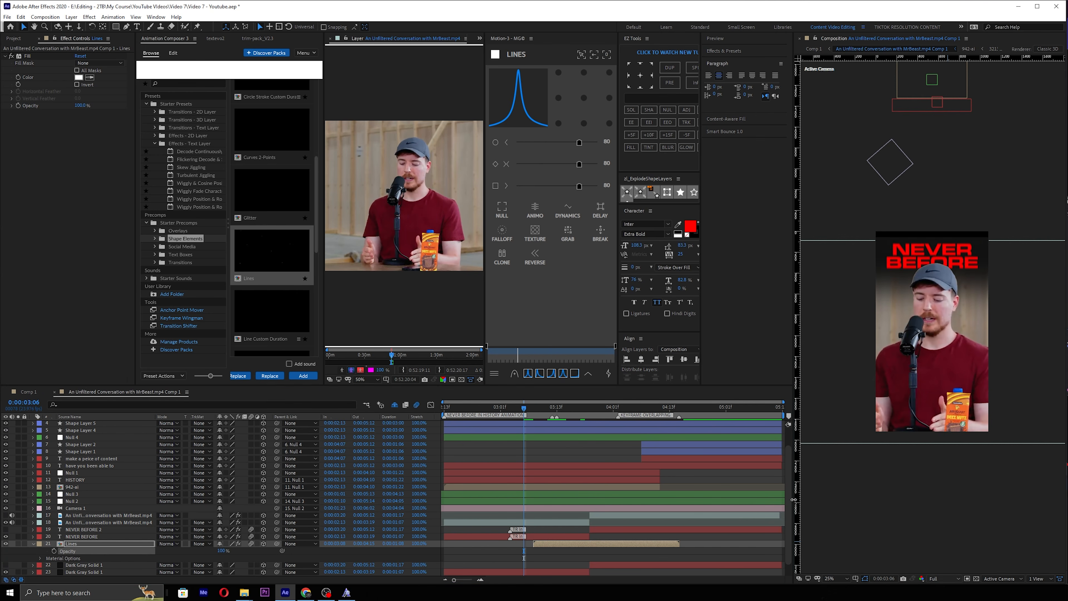
{"action": "left_click", "coordinate": [560, 449]}
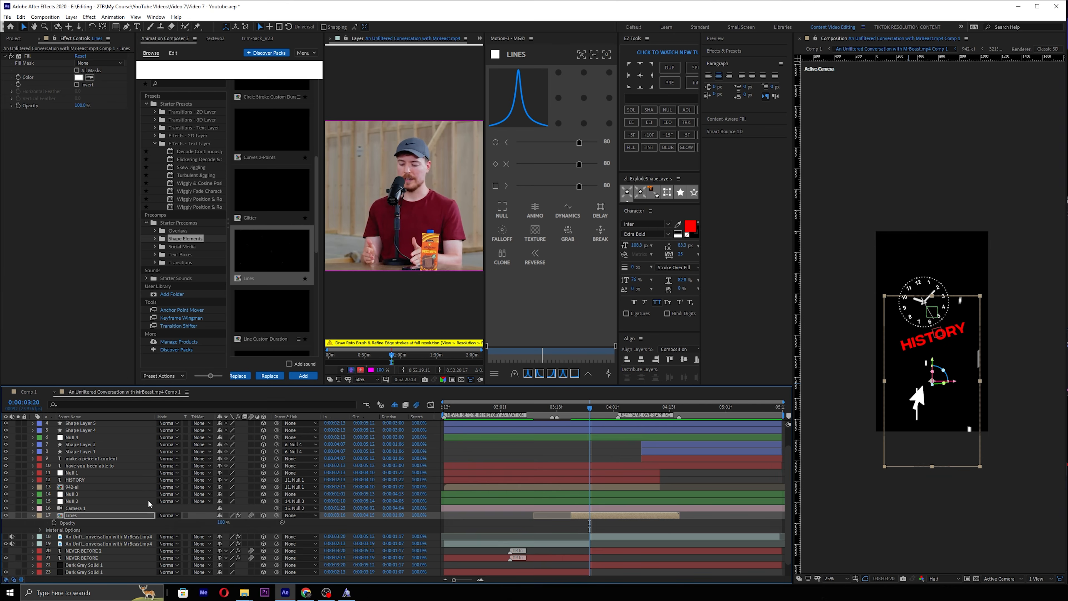
Keyframe the Opacity of the Lines layer at 0:00:03:20 and again at 0:00:03:18.
{"action": "key", "text": "t"}
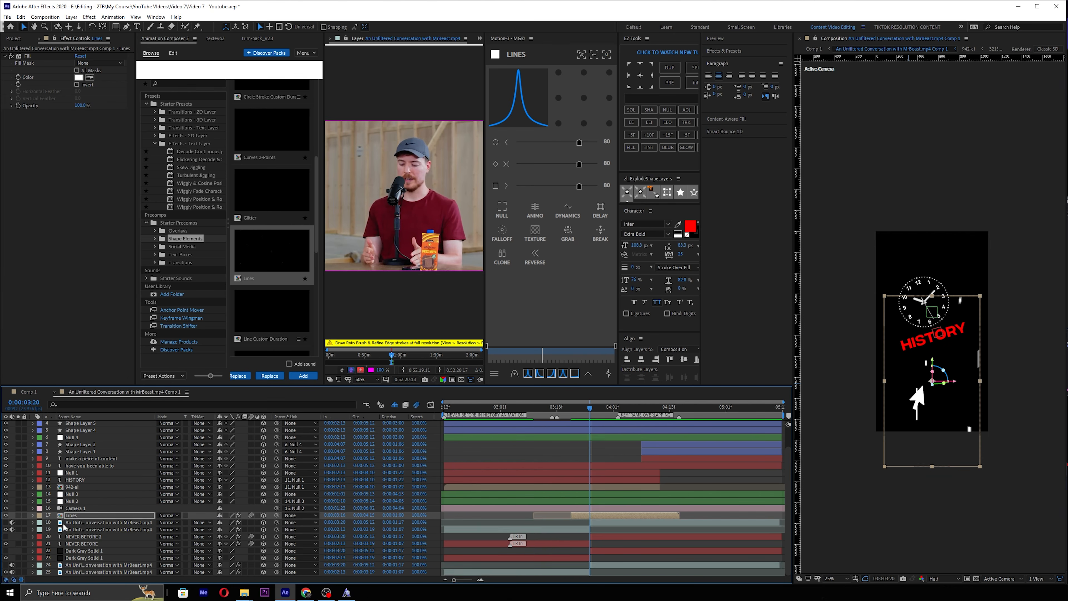
{"action": "key", "text": "t"}
{"action": "left_click", "coordinate": [54, 522]}
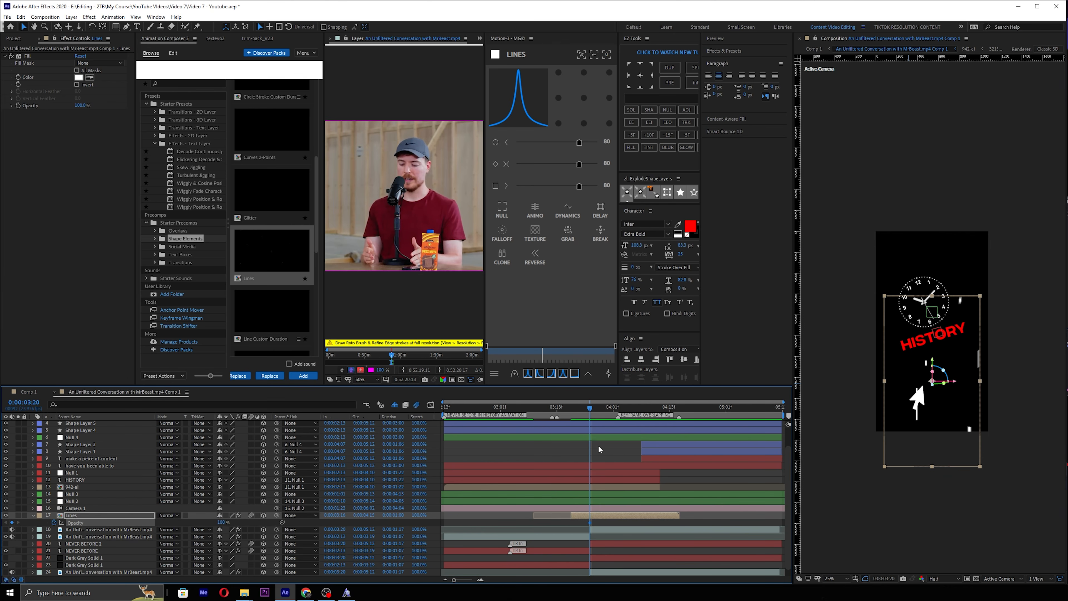
{"action": "key", "text": "equal"}
{"action": "left_click_drag", "start_coordinate": [589, 408], "coordinate": [578, 406]}
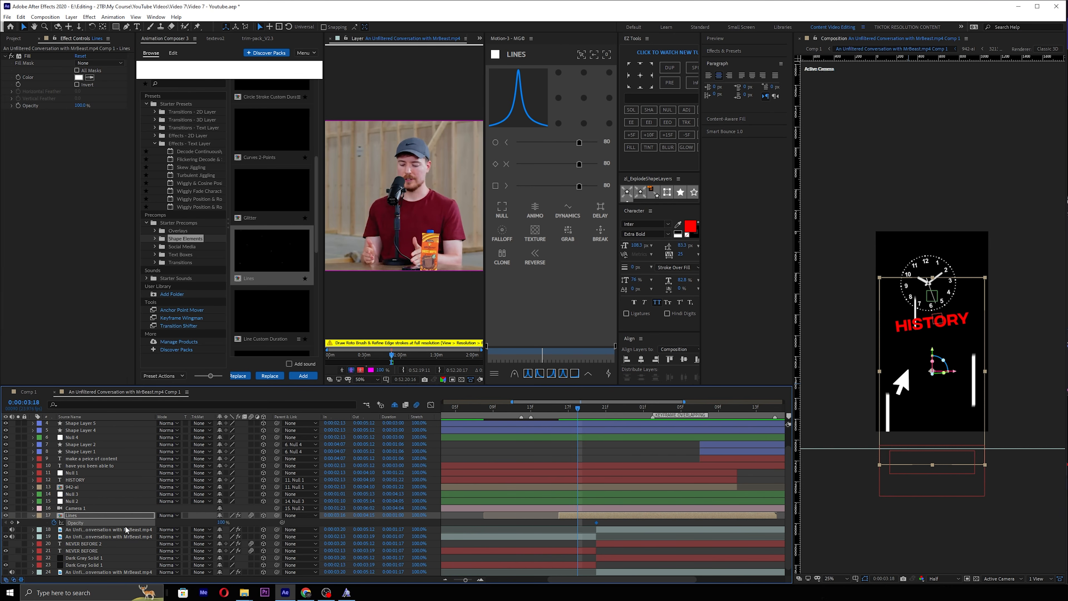
{"action": "left_click", "coordinate": [16, 523]}
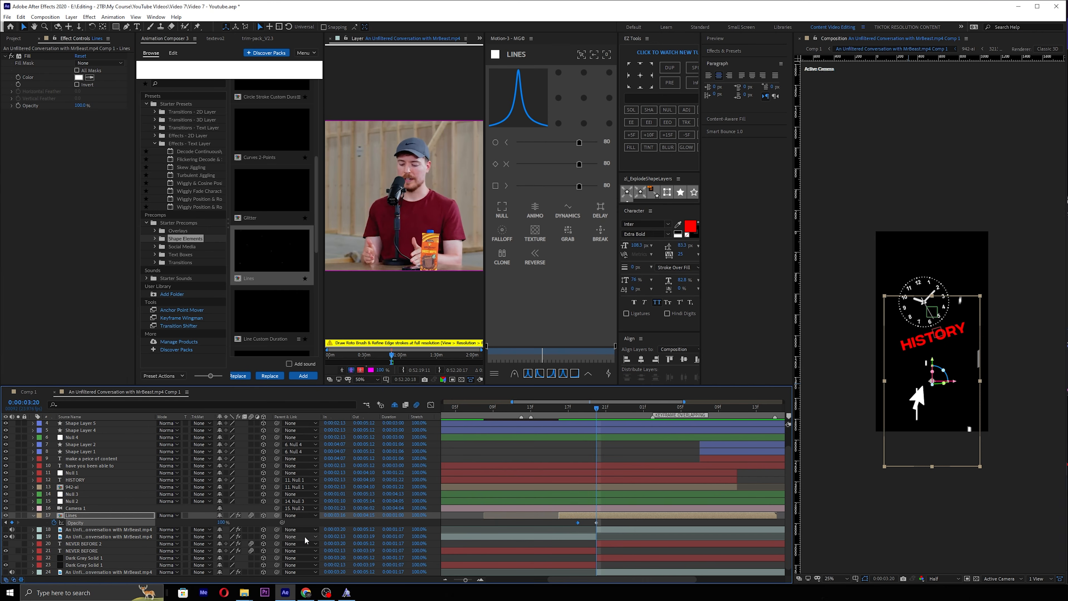
Set the Lines layer's Opacity to 0% at 0:00:03:20, ease its Opacity keyframes and play back the fade.
{"action": "left_click_drag", "start_coordinate": [219, 521], "coordinate": [167, 522]}
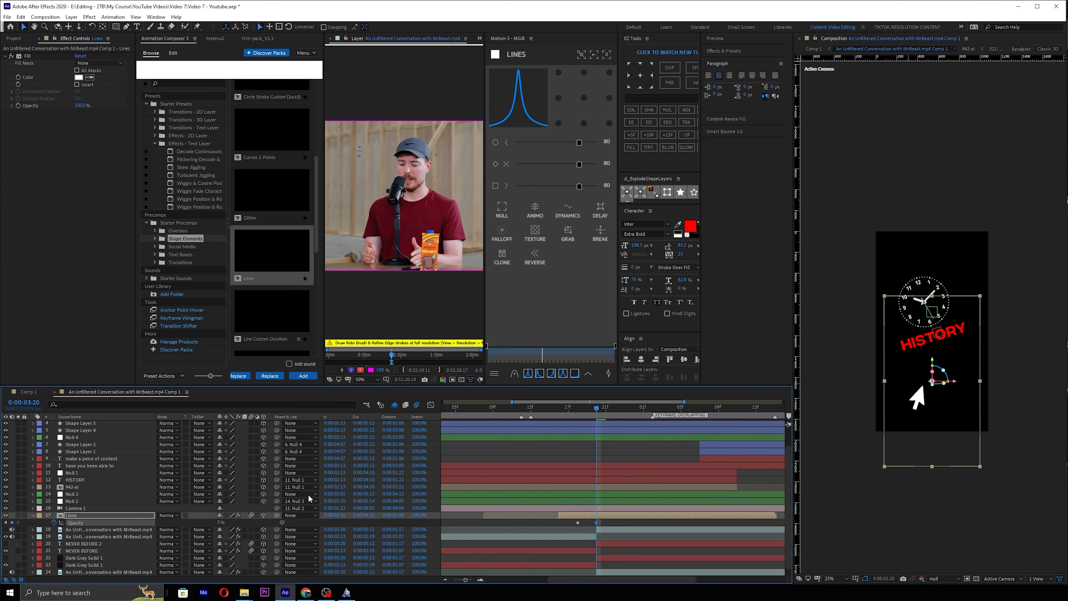
{"action": "key", "text": "ctrl+alt+a"}
{"action": "key", "text": "F9"}
{"action": "left_click_drag", "start_coordinate": [579, 407], "coordinate": [562, 406]}
{"action": "key", "text": "space"}
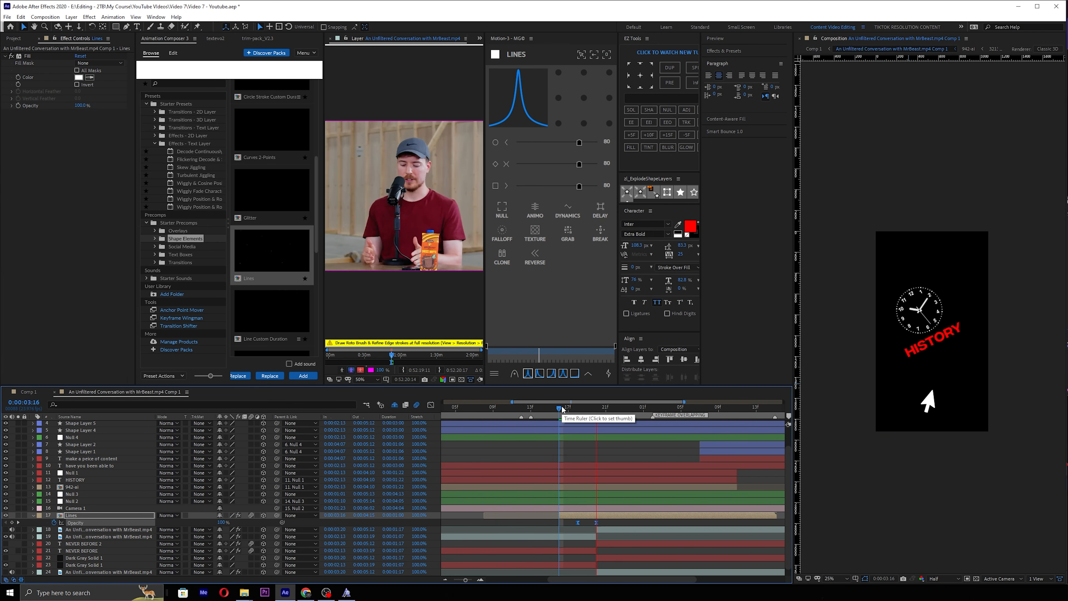
{"action": "left_click", "coordinate": [549, 407]}
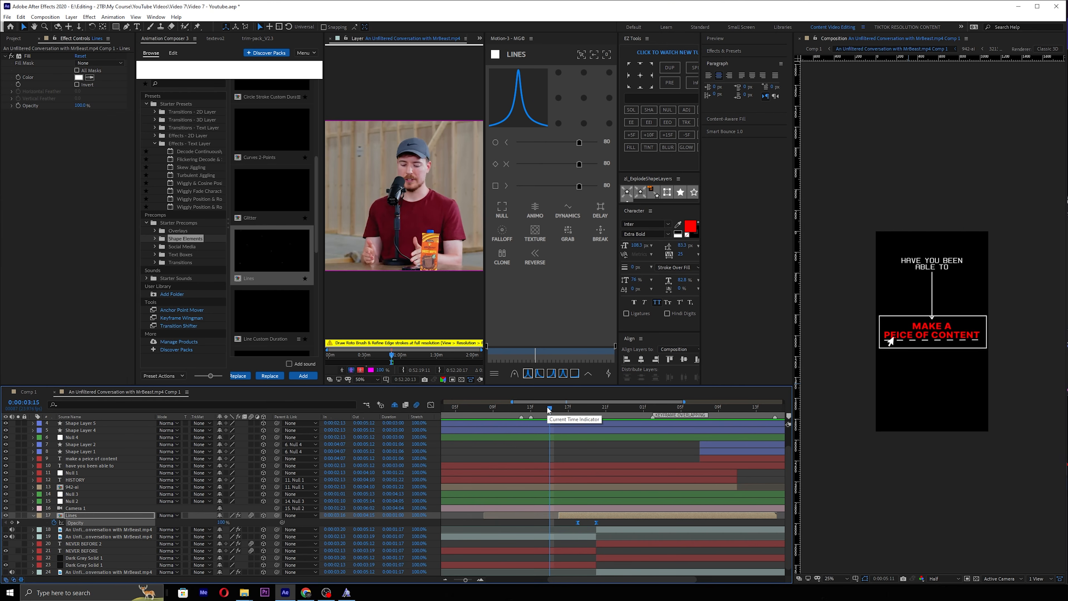
{"action": "key", "text": "space"}
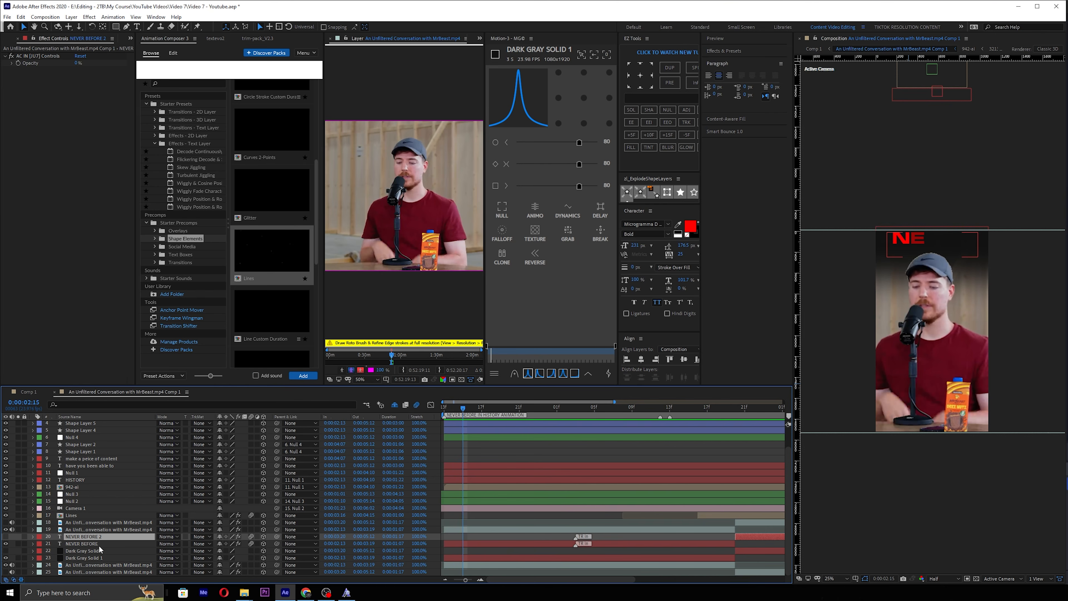
Apply the Deep Glow effect to the NEVER BEFORE text layer.
{"action": "left_click", "coordinate": [99, 545]}
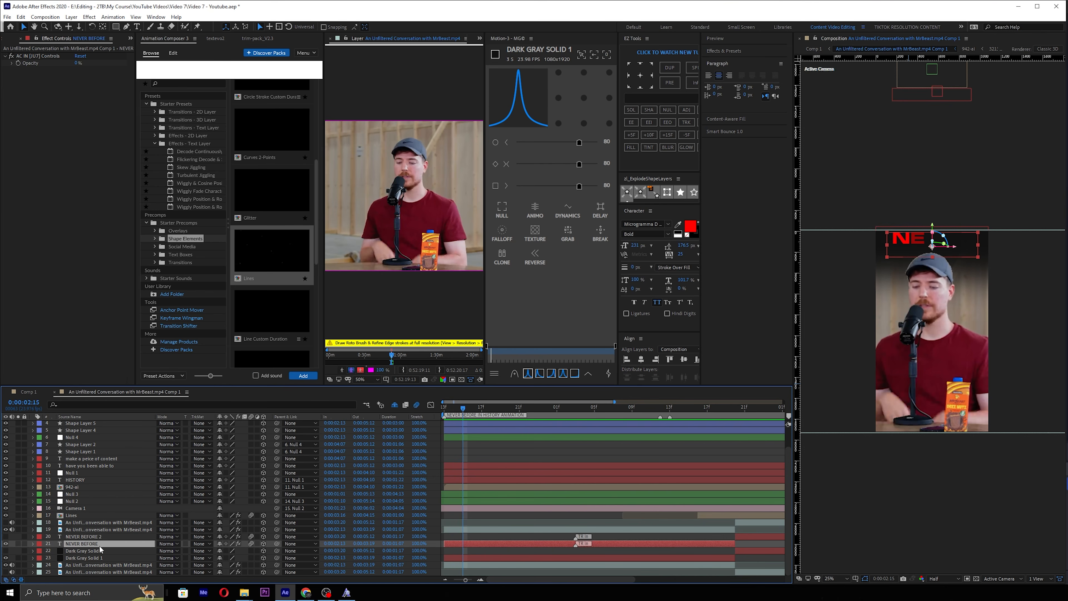
{"action": "key", "text": "ctrl+space"}
{"action": "type", "text": "deep"}
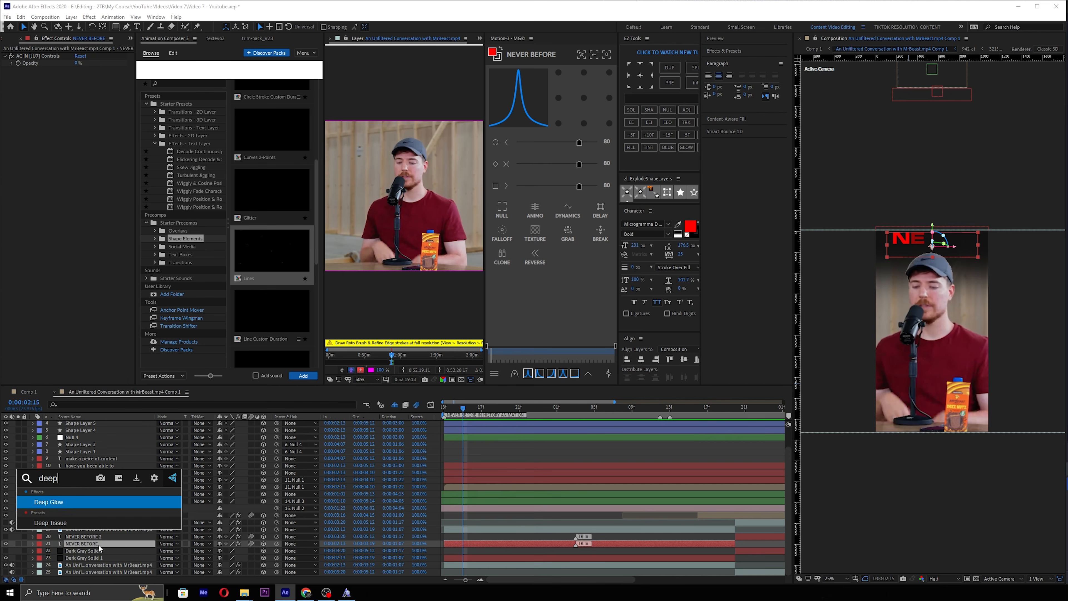
{"action": "key", "text": "Return"}
{"action": "key", "text": "Page_Down"}
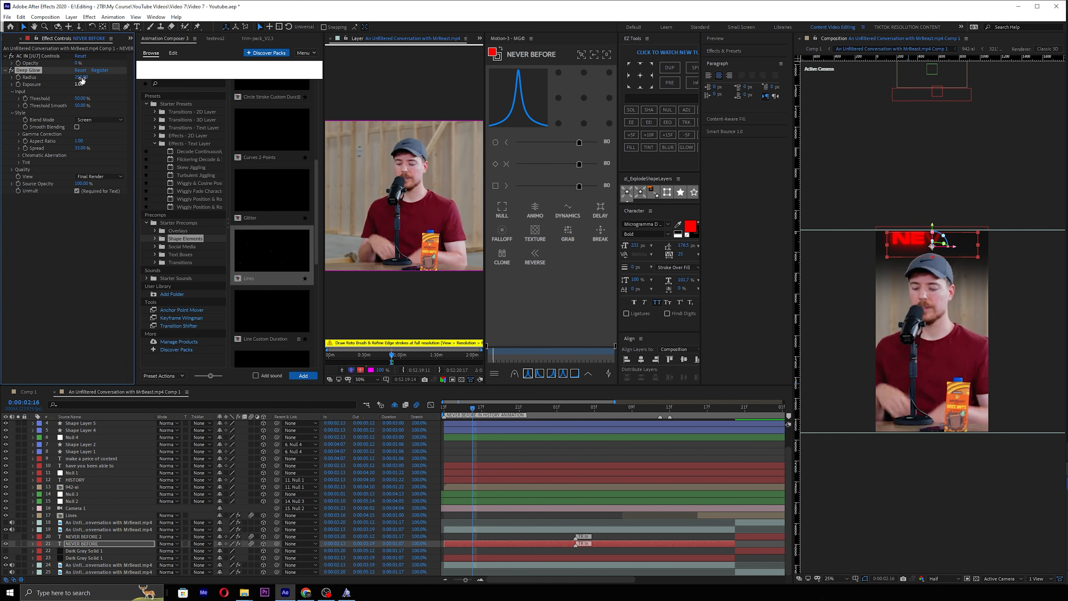
Set the NEVER BEFORE layer's Deep Glow Exposure to 0.4 and Radius to 500.
{"action": "left_click", "coordinate": [78, 84]}
{"action": "type", "text": "5"}
{"action": "key", "text": "BackSpace"}
{"action": "type", "text": "4"}
{"action": "key", "text": "Return"}
{"action": "left_click", "coordinate": [84, 78]}
{"action": "type", "text": "500"}
{"action": "key", "text": "Return"}
Add an adjustment layer above all other layers, starting at 0:00:03:15.
{"action": "left_click", "coordinate": [697, 408]}
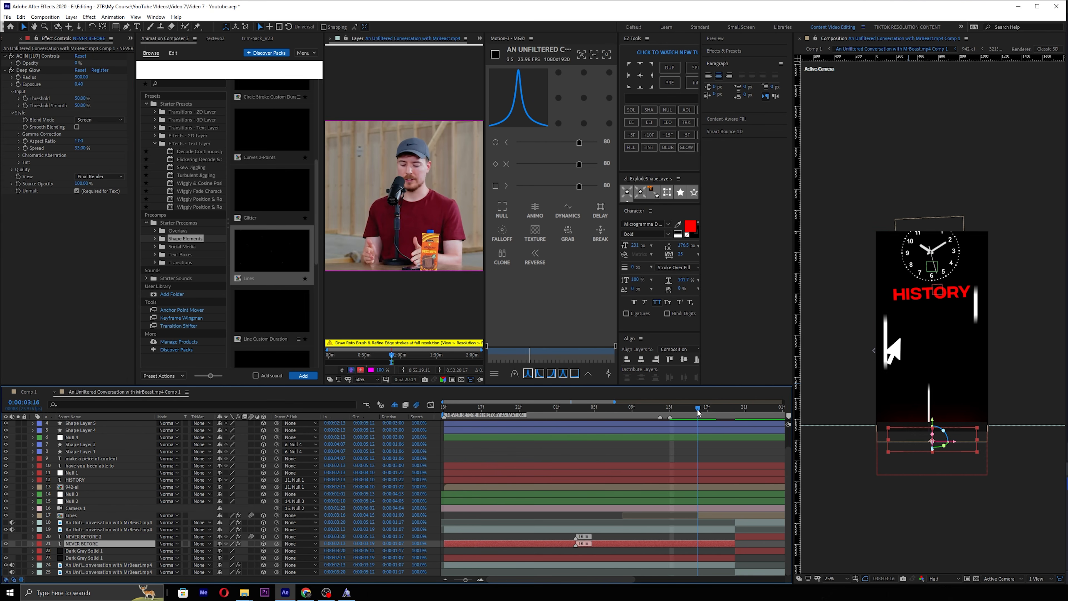
{"action": "key", "text": "Page_Up"}
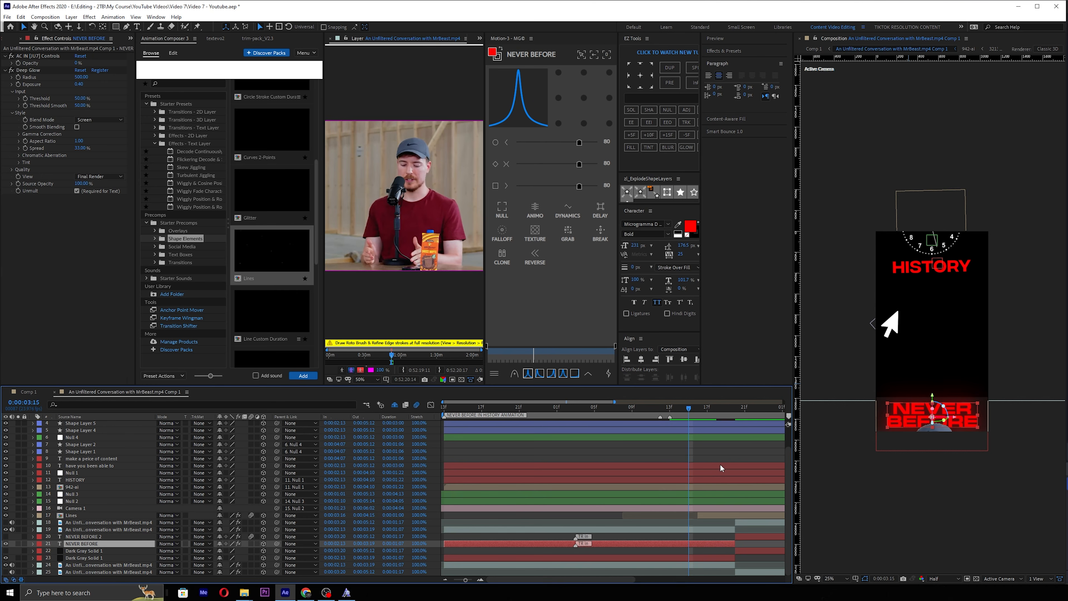
{"action": "key", "text": "Page_Down"}
{"action": "key", "text": "Page_Up"}
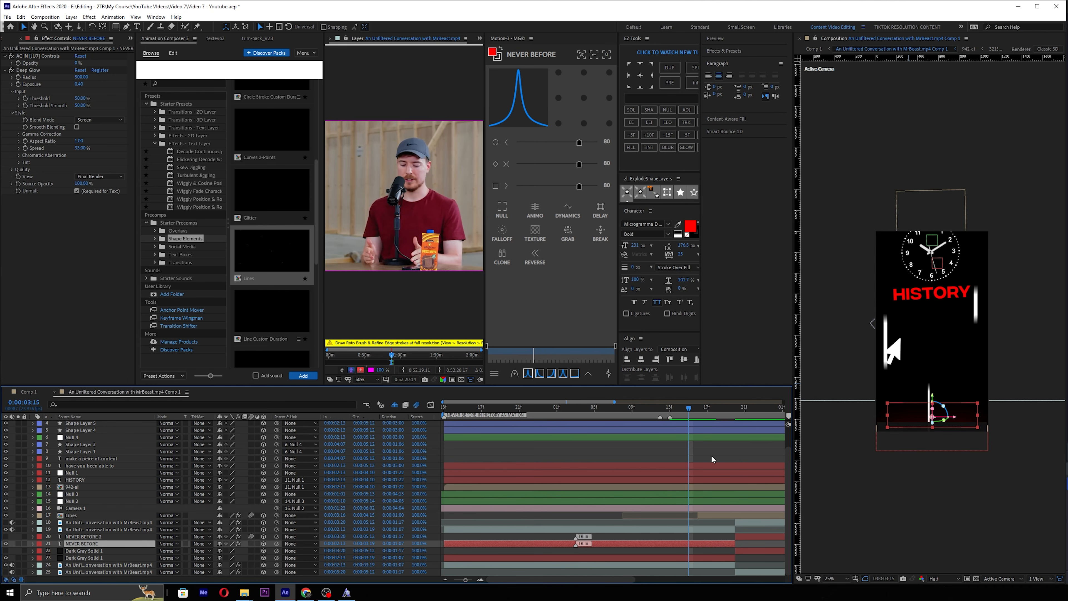
{"action": "left_click", "coordinate": [717, 453]}
{"action": "scroll", "coordinate": [716, 453], "scroll_direction": "up", "scroll_amount": 2}
{"action": "key", "text": "ctrl+a"}
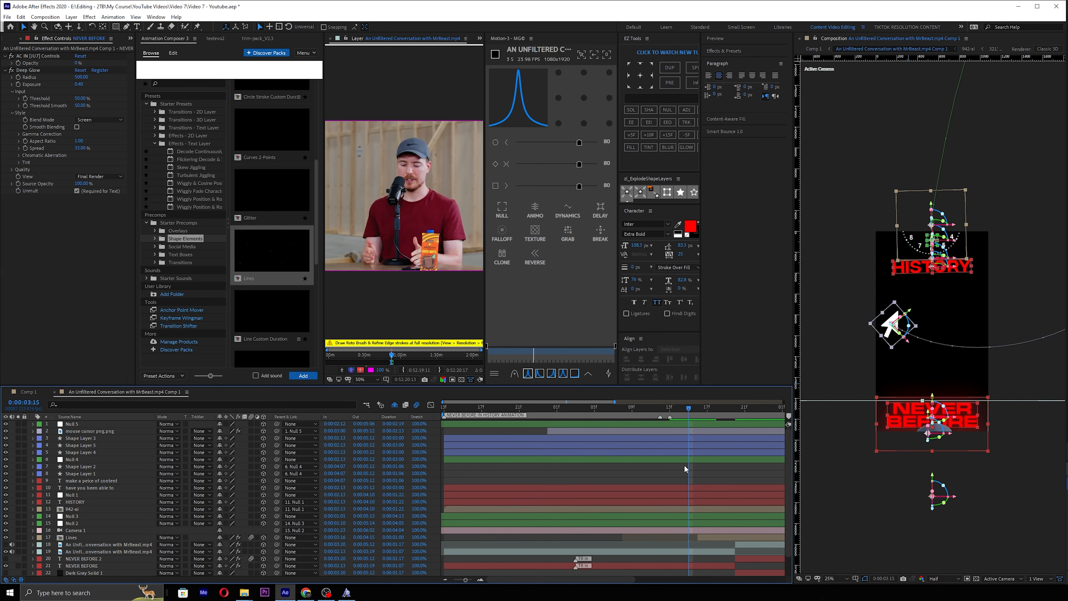
{"action": "left_click", "coordinate": [697, 472]}
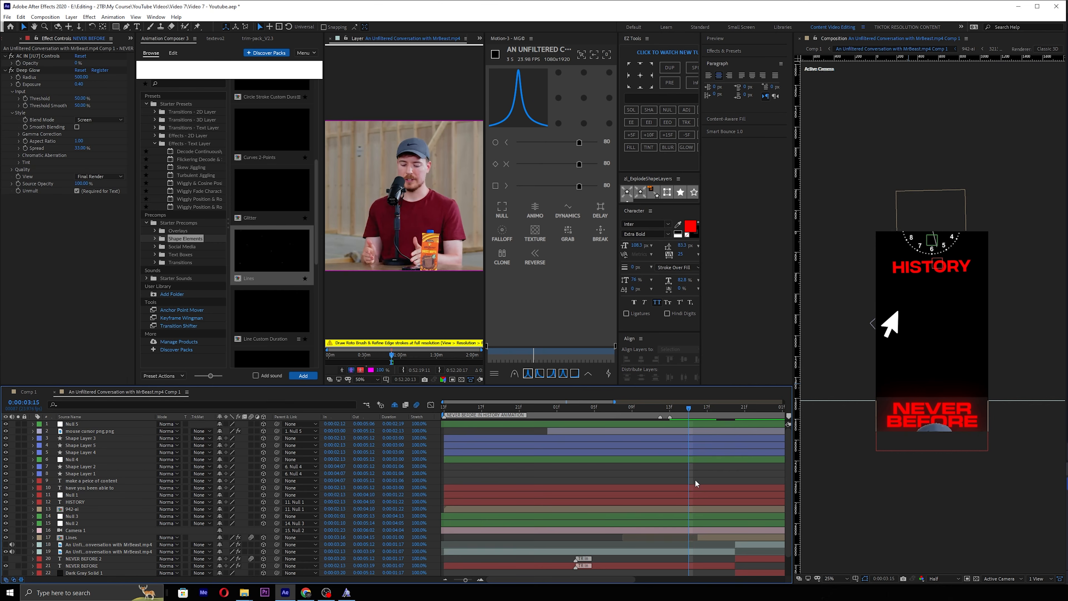
{"action": "key", "text": "ctrl+alt+y"}
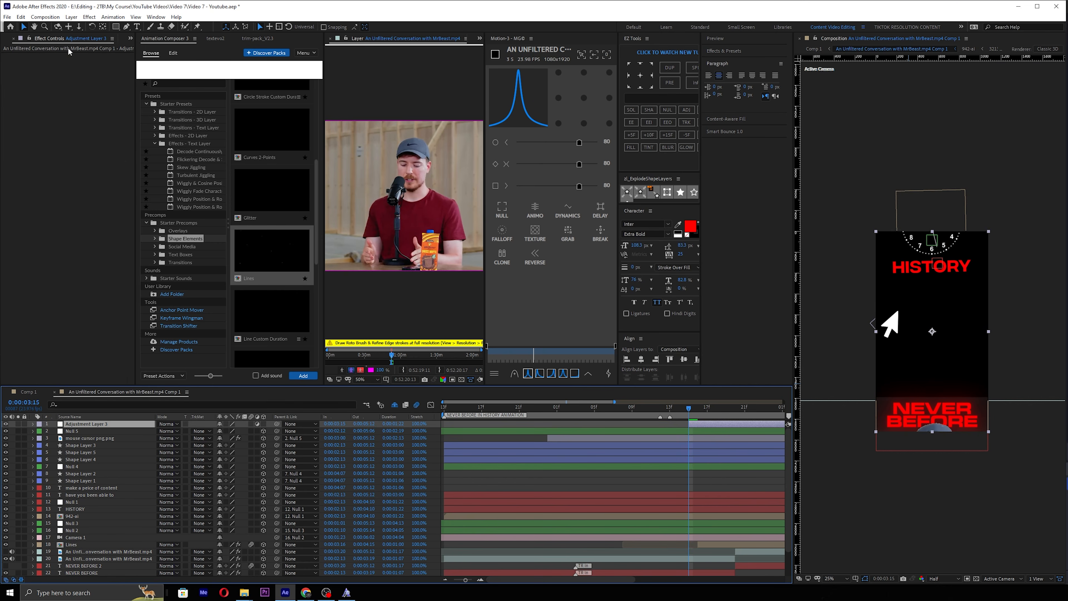
Apply the simple spreaded deep glow preset to the adjustment layer and enable its Unmult option.
{"action": "left_click", "coordinate": [112, 17]}
{"action": "mouse_move", "coordinate": [192, 45]}
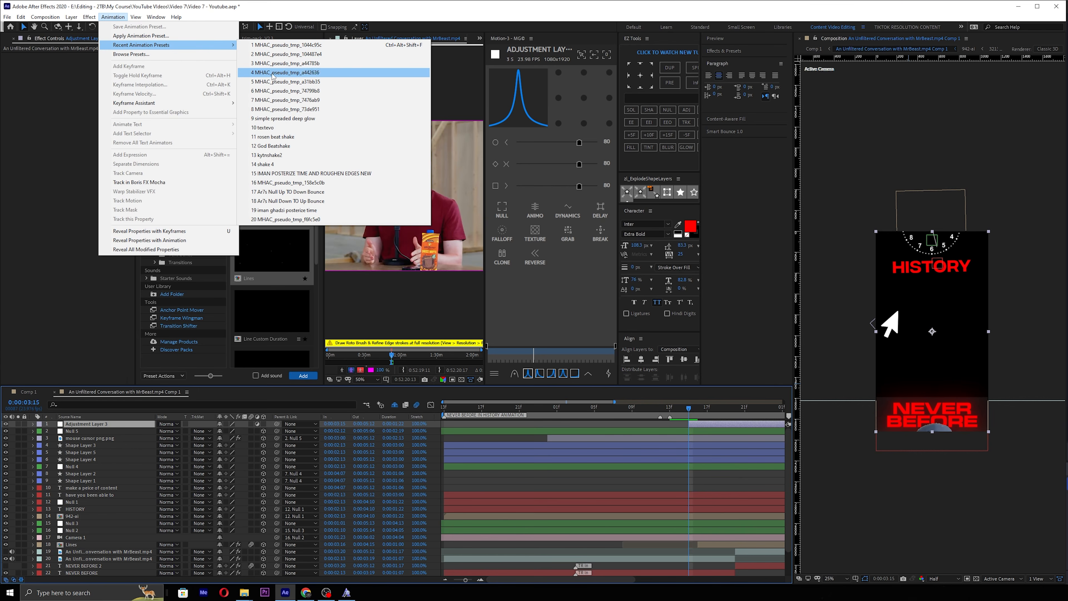
{"action": "left_click", "coordinate": [282, 119]}
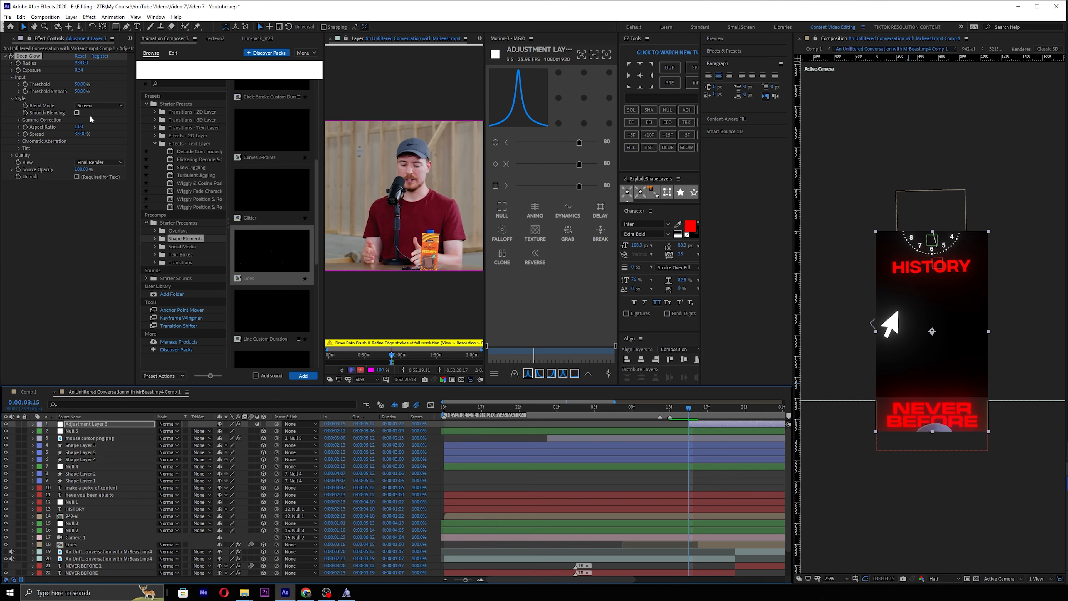
{"action": "left_click", "coordinate": [77, 176]}
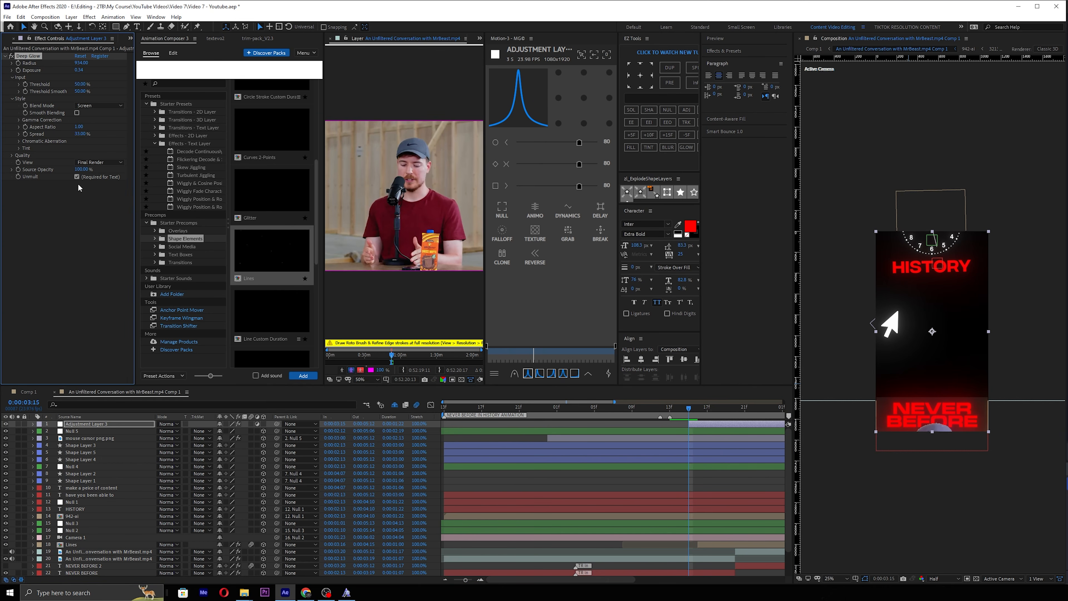
Set the adjustment layer's Deep Glow Exposure to 0.4 and Radius to 600.
{"action": "scroll", "coordinate": [934, 317], "scroll_direction": "up", "scroll_amount": 2}
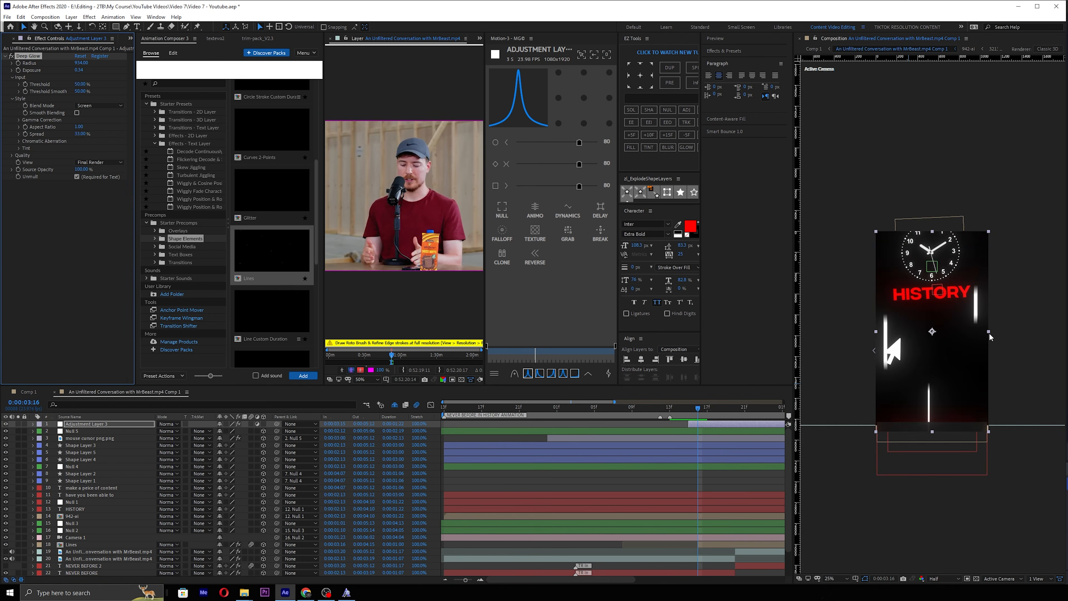
{"action": "key", "text": "Page_Down"}
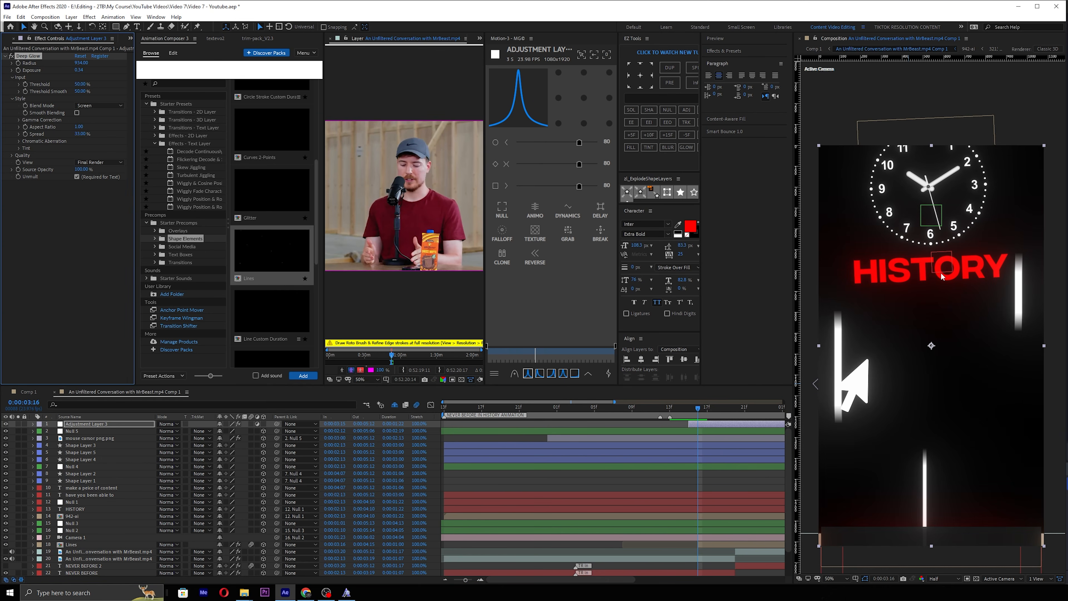
{"action": "left_click", "coordinate": [80, 69]}
{"action": "type", "text": "0.4"}
{"action": "key", "text": "Return"}
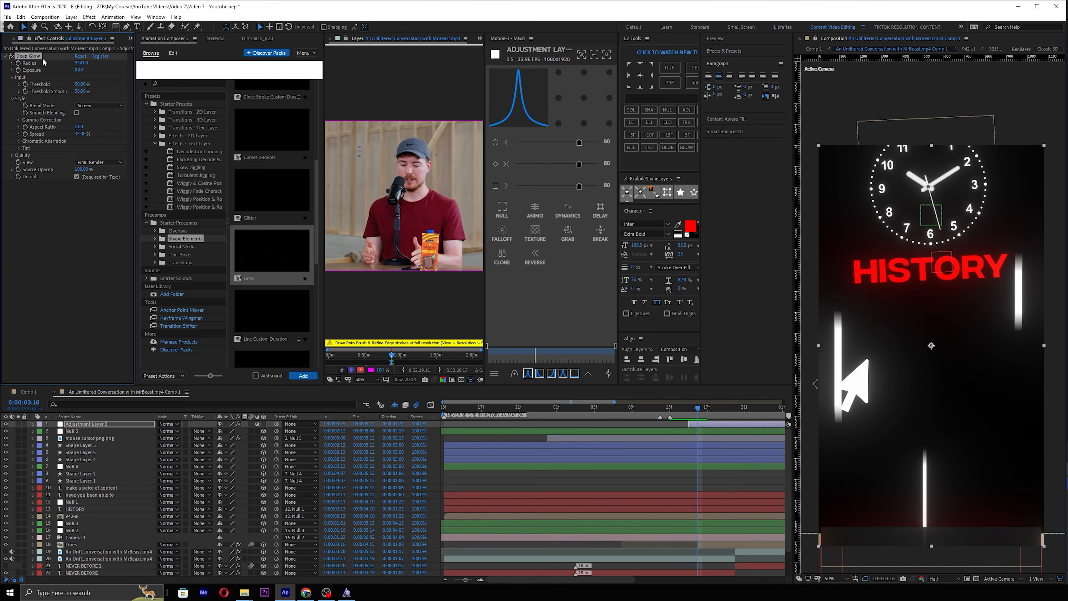
{"action": "left_click", "coordinate": [81, 63]}
{"action": "key", "text": "Return"}
Add Posterize Time to the adjustment layer with a frame rate of 16.
{"action": "left_click_drag", "start_coordinate": [696, 414], "coordinate": [690, 413]}
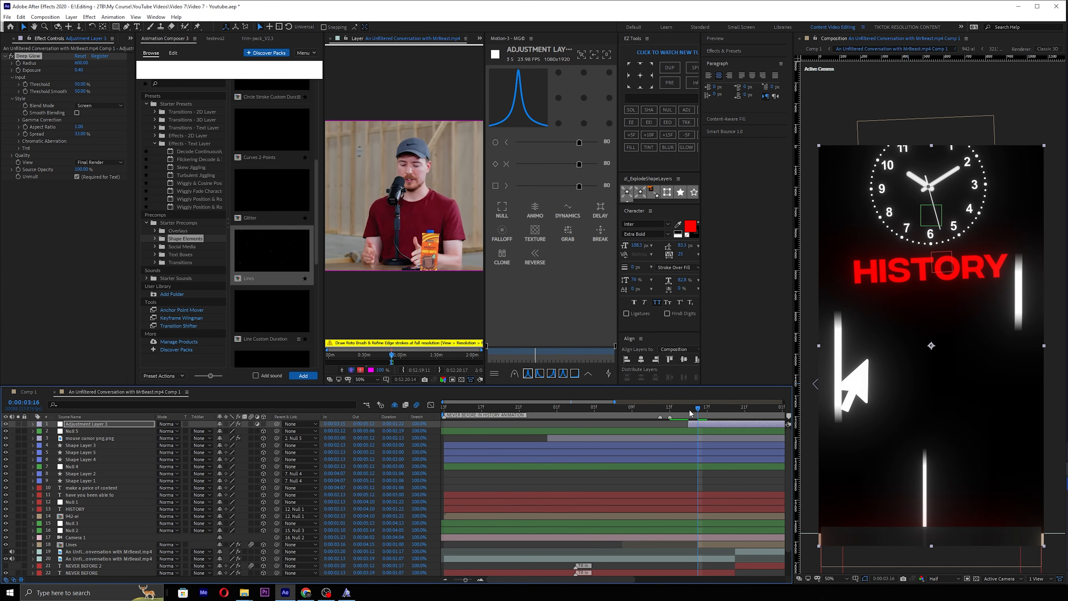
{"action": "left_click", "coordinate": [705, 425]}
{"action": "key", "text": "ctrl+space"}
{"action": "type", "text": "pos"}
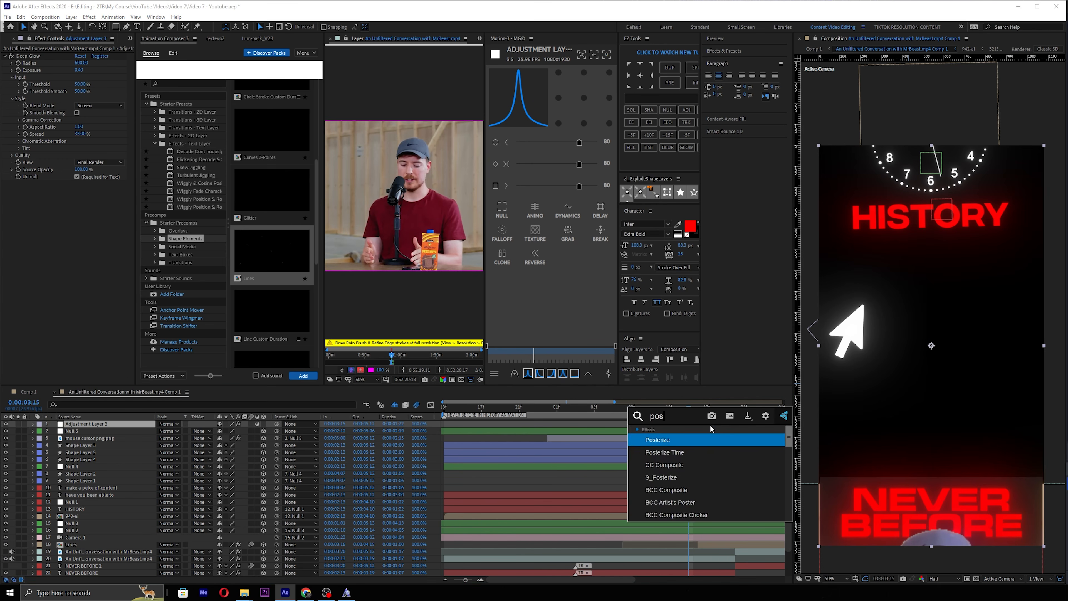
{"action": "key", "text": "Down"}
{"action": "key", "text": "Return"}
{"action": "left_click", "coordinate": [78, 191]}
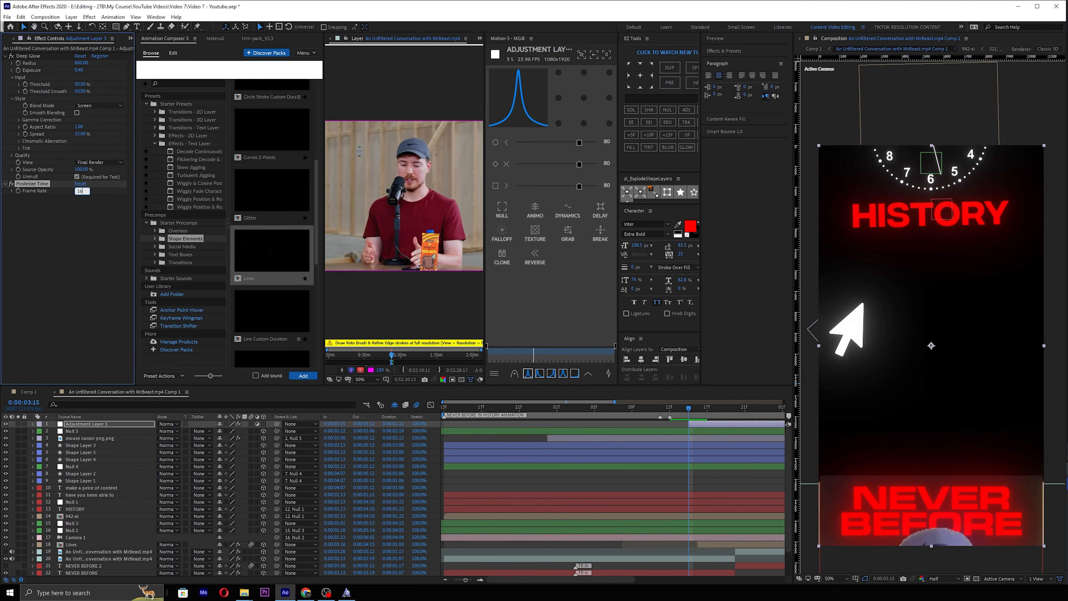
{"action": "type", "text": "16"}
{"action": "key", "text": "Return"}
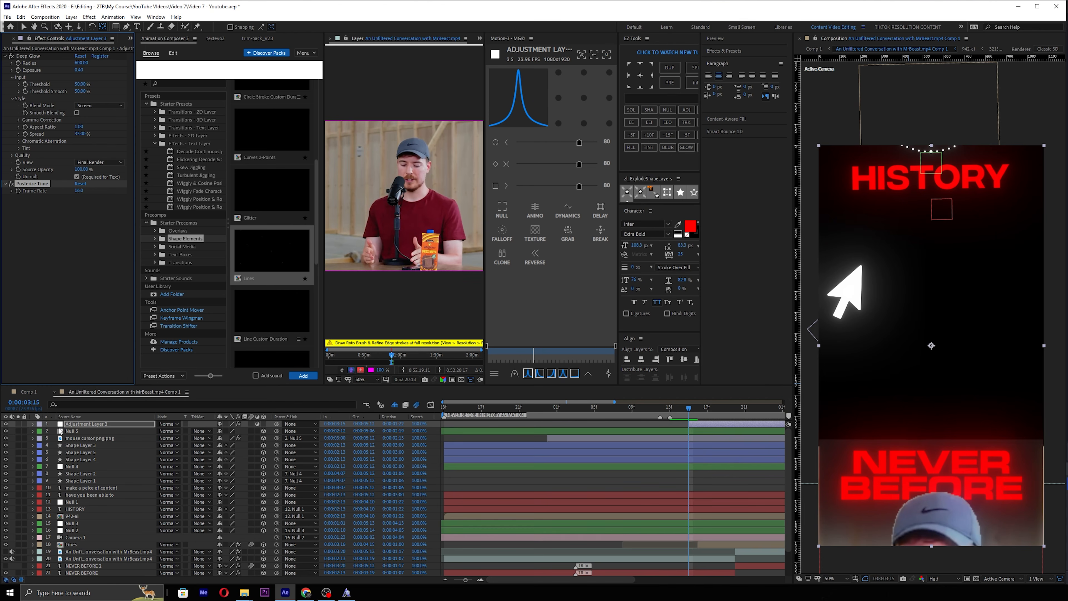
Fade in the adjustment layer with Opacity keyframes from 0% at 0:00:03:15 to 100% three frames further on, and preview it.
{"action": "key", "text": "t"}
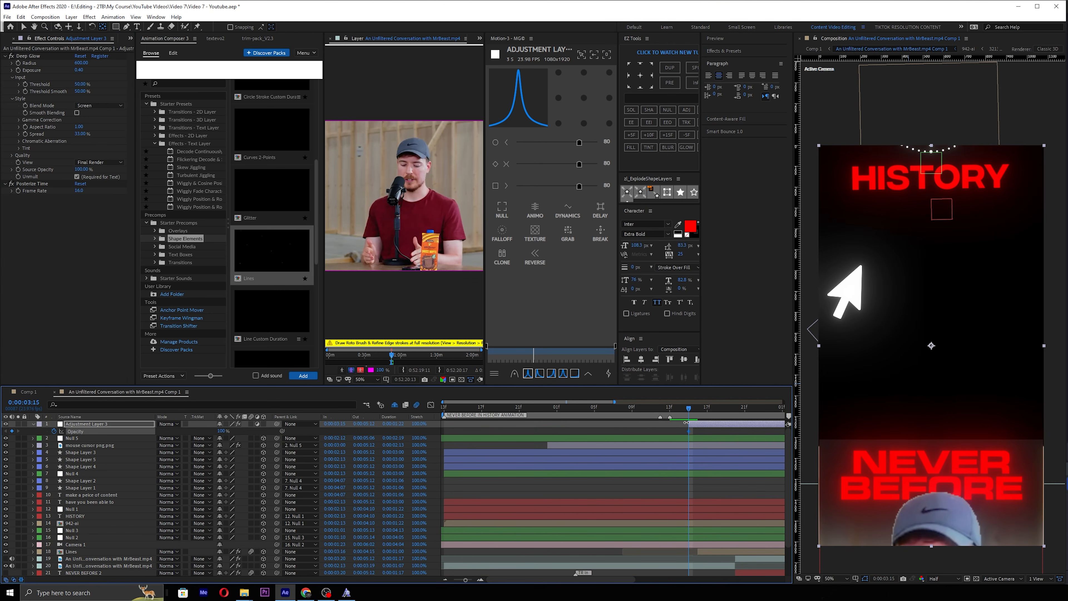
{"action": "key", "text": "Page_Down"}
{"action": "key", "text": "Page_Down"}
{"action": "key", "text": "Page_Down"}
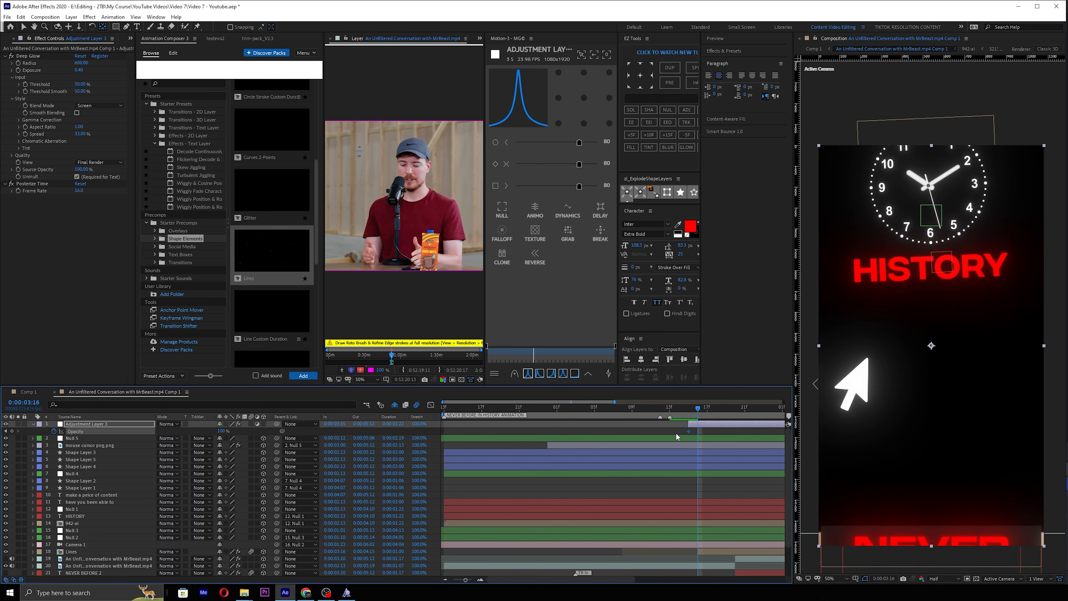
{"action": "left_click", "coordinate": [11, 431]}
{"action": "key", "text": "Page_Up"}
{"action": "key", "text": "Page_Up"}
{"action": "key", "text": "Page_Up"}
{"action": "left_click_drag", "start_coordinate": [222, 431], "coordinate": [125, 431]}
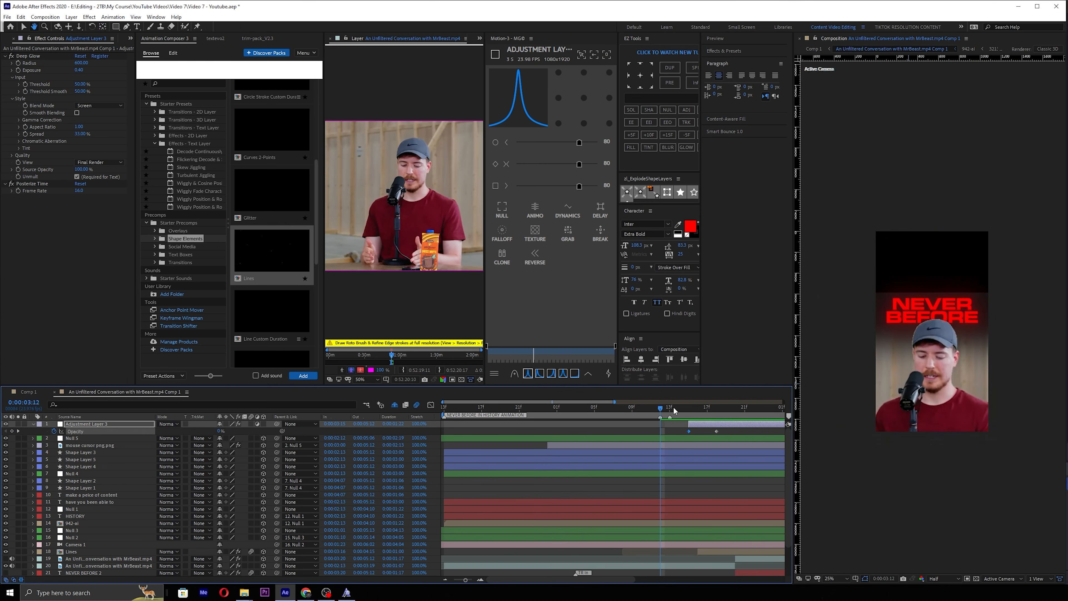
{"action": "key", "text": "space"}
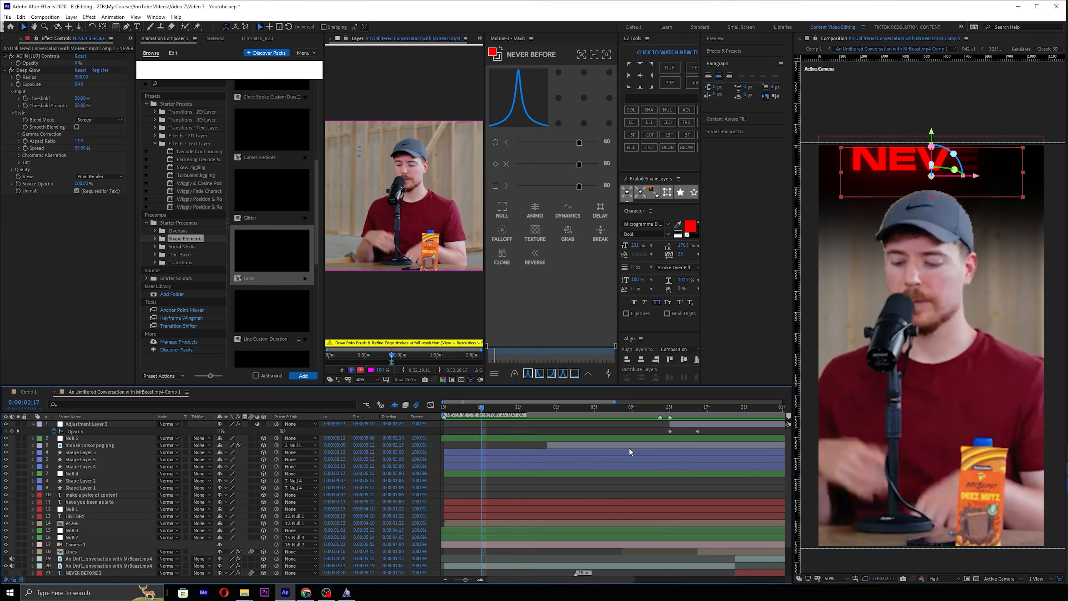
Select all layers in the precomp, collapse their properties and enable motion blur for them.
{"action": "key", "text": "ctrl+a"}
{"action": "left_click", "coordinate": [33, 425]}
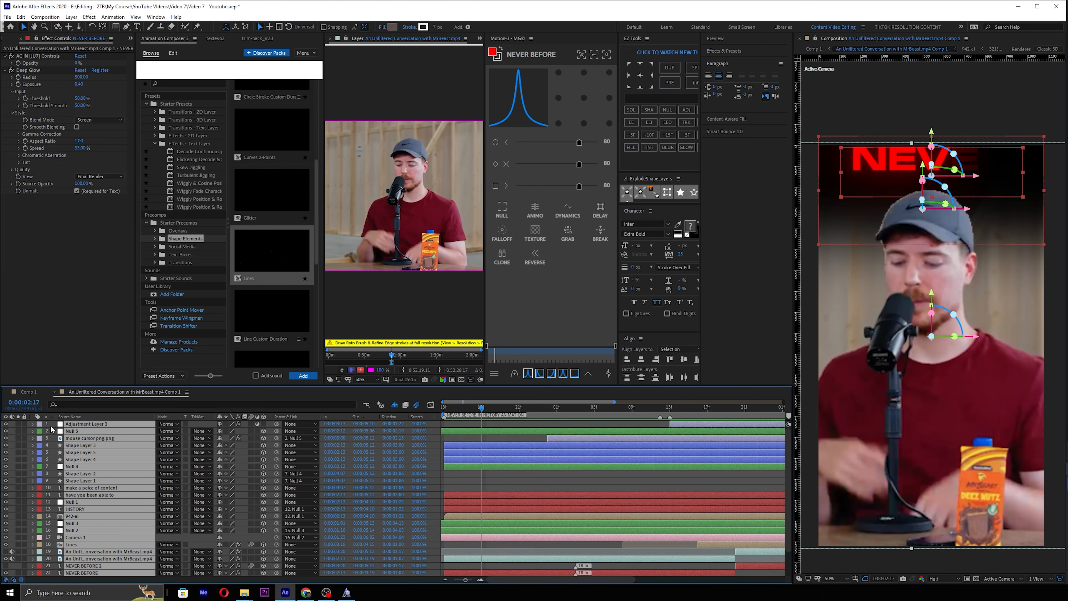
{"action": "left_click", "coordinate": [251, 425]}
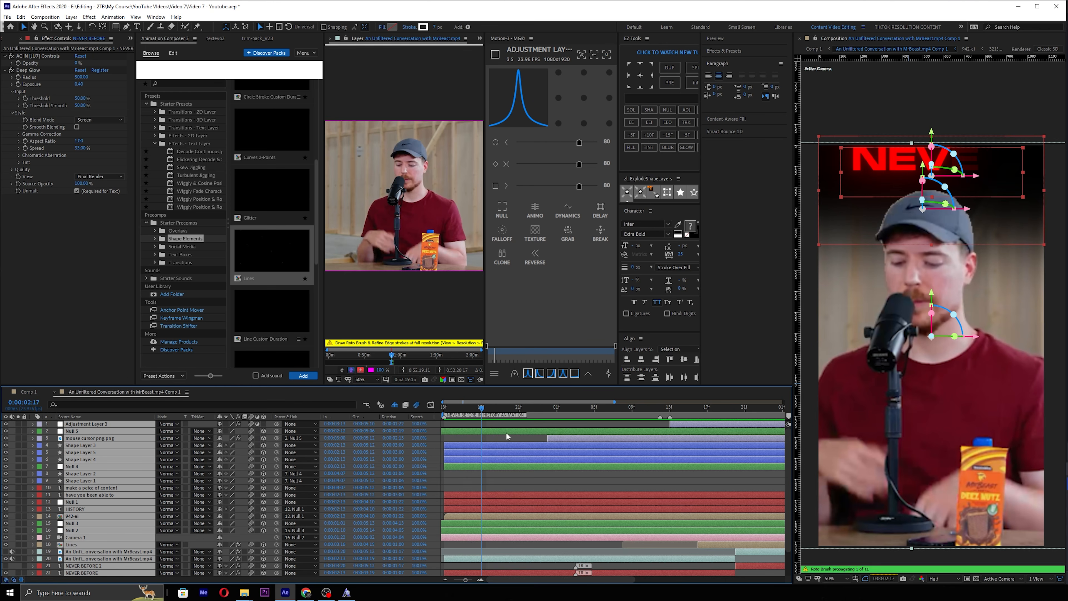
Return to Comp 1 and play back the NEVER BEFORE IN HISTORY section.
{"action": "left_click", "coordinate": [42, 394]}
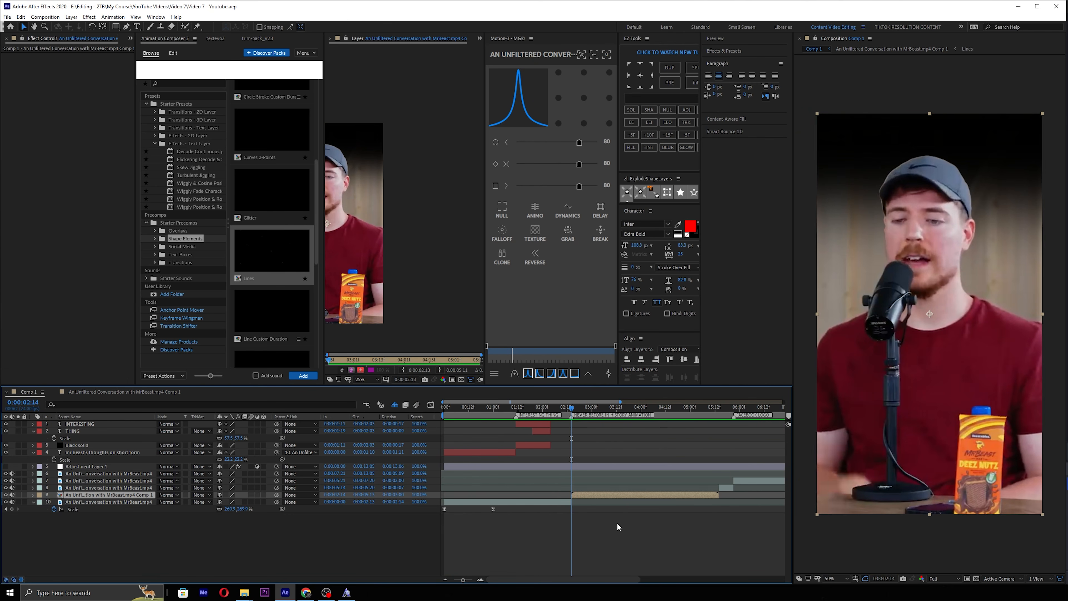
{"action": "left_click_drag", "start_coordinate": [570, 409], "coordinate": [573, 409]}
{"action": "key", "text": "space"}
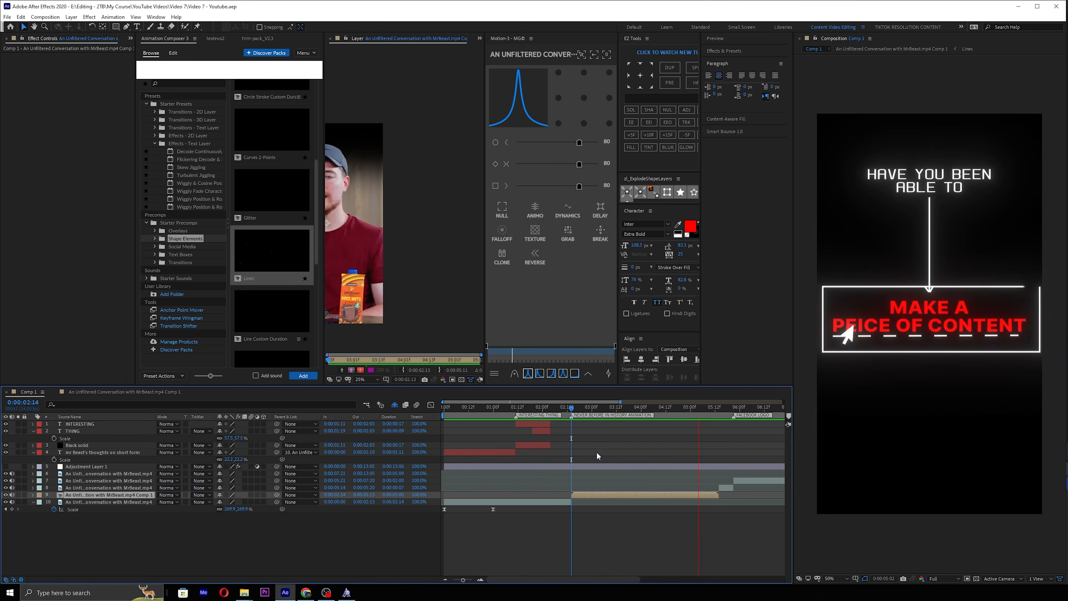
{"action": "left_click", "coordinate": [577, 407]}
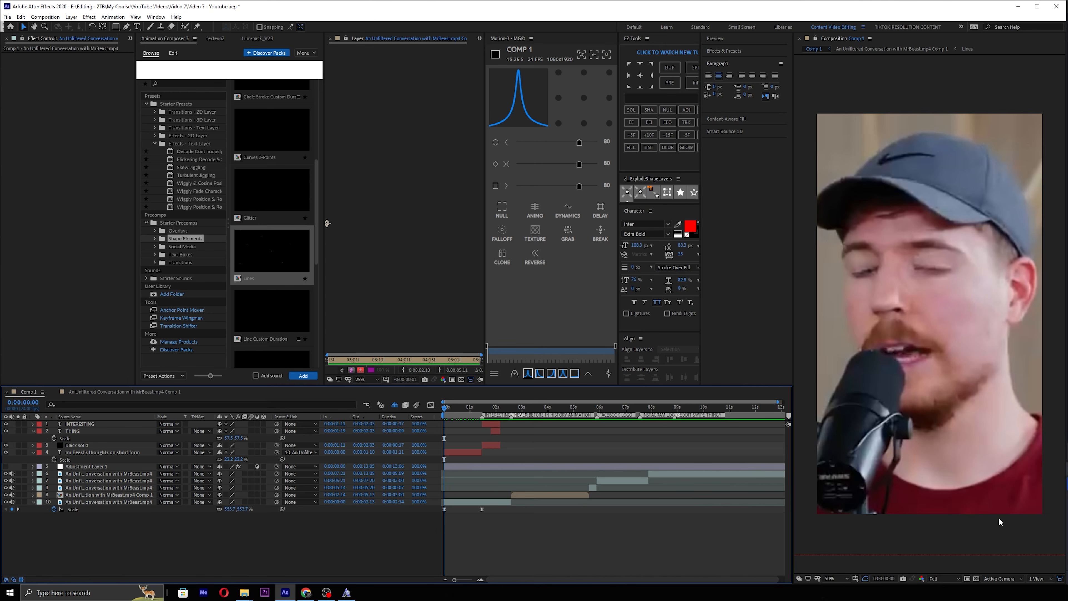
Apply the uni.Holomatrix II effect to the "Mr Beast's thoughts on short form" text layer.
{"action": "left_click_drag", "start_coordinate": [455, 405], "coordinate": [472, 405]}
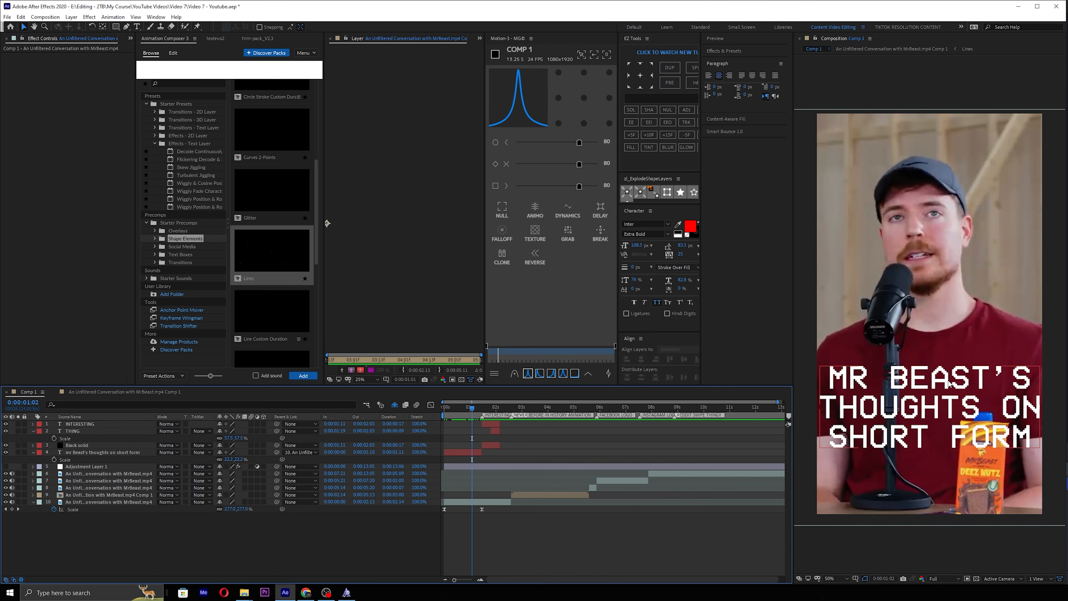
{"action": "left_click", "coordinate": [892, 443]}
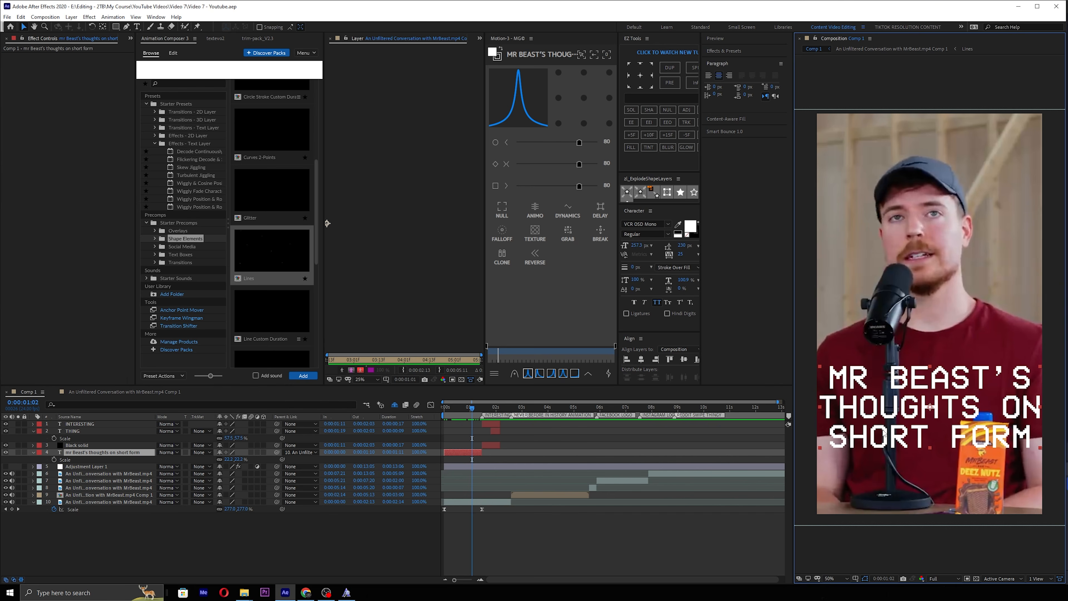
{"action": "key", "text": "ctrl+space"}
{"action": "type", "text": "un"}
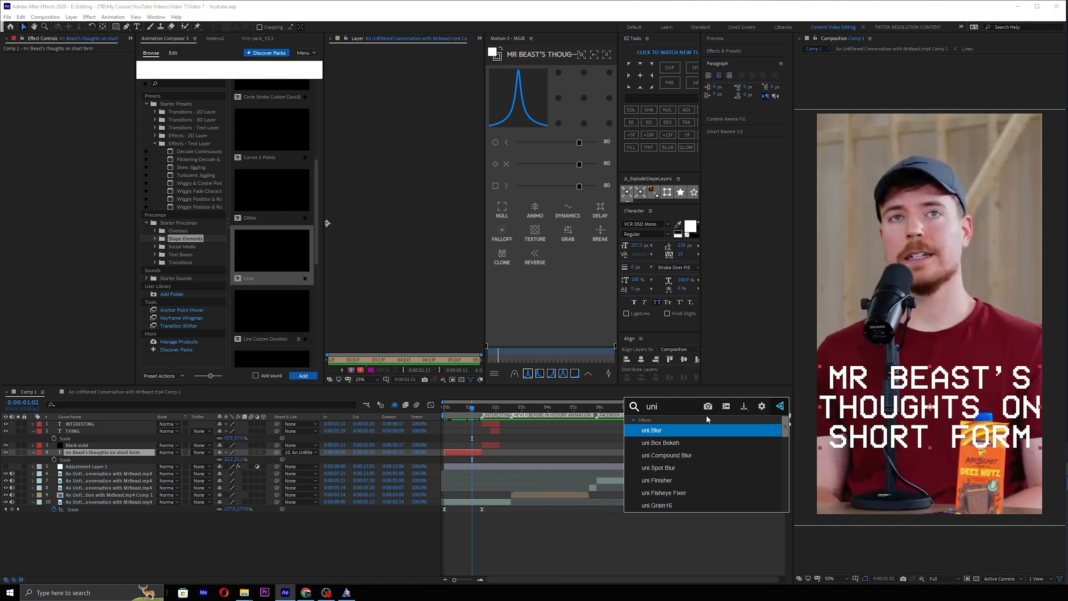
{"action": "type", "text": "i.holo"}
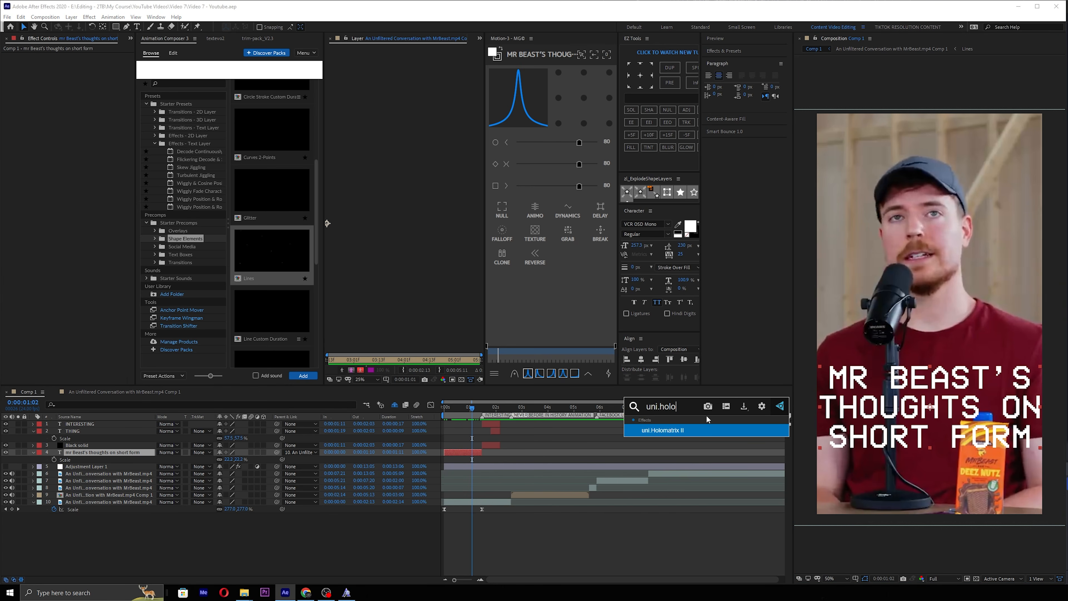
{"action": "key", "text": "Return"}
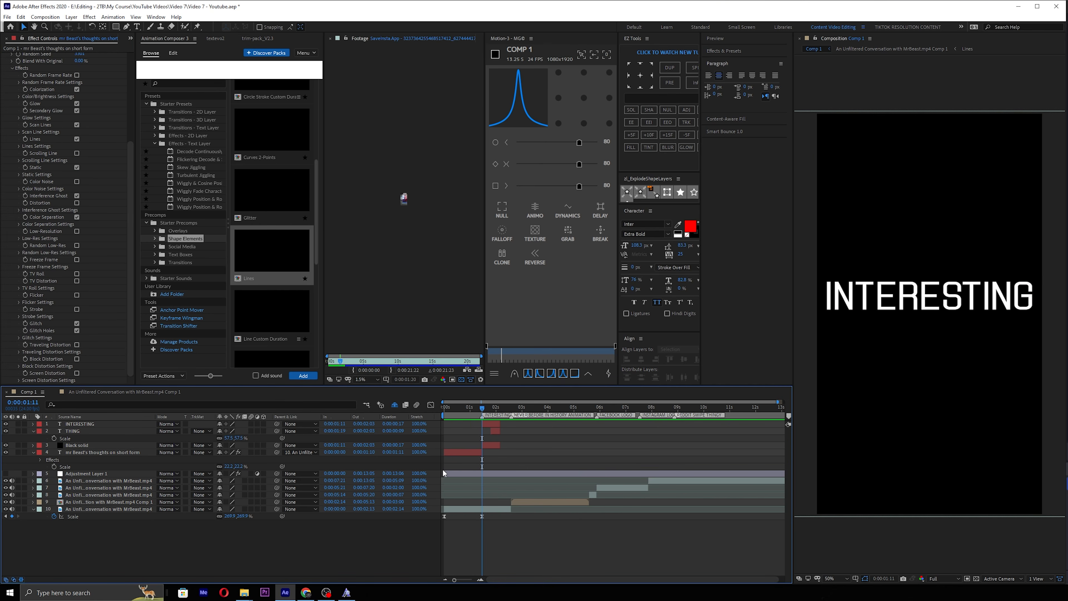
Open and scrub through the transition clips No ref (10).mov to No ref (13).mov from the project footage.
{"action": "scroll", "coordinate": [462, 448], "scroll_direction": "up", "scroll_amount": 3}
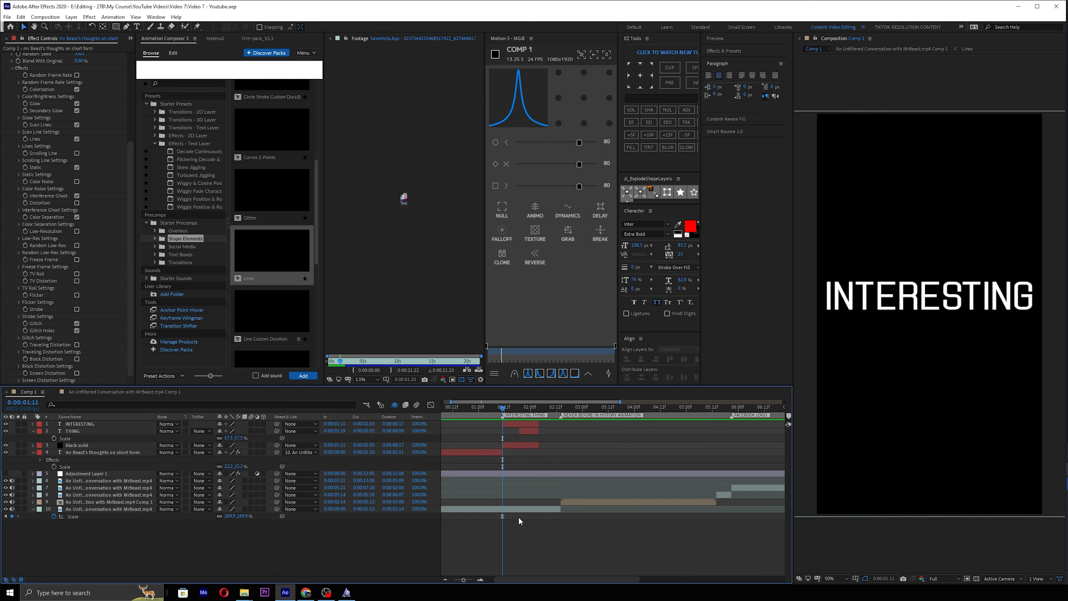
{"action": "key", "text": "ctrl+0"}
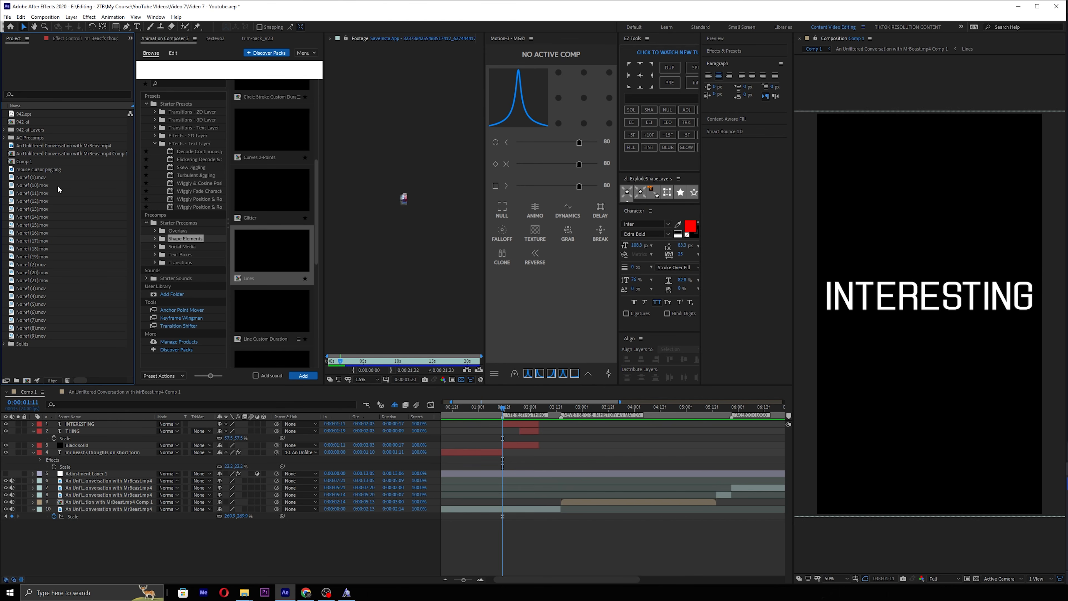
{"action": "double_click", "coordinate": [59, 185]}
{"action": "scroll", "coordinate": [394, 190], "scroll_direction": "up", "scroll_amount": 4}
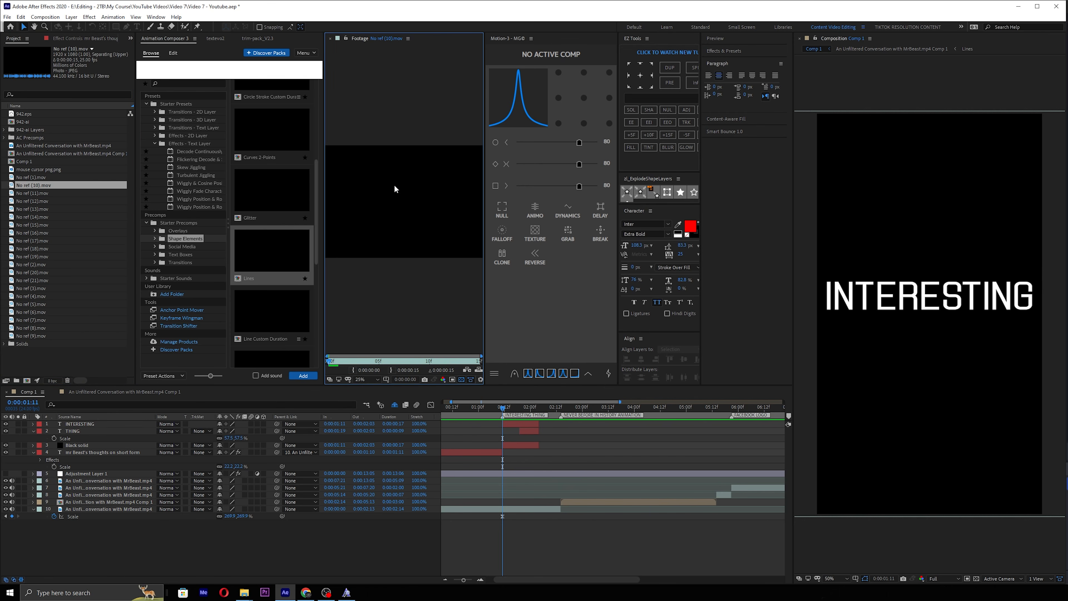
{"action": "left_click_drag", "start_coordinate": [338, 361], "coordinate": [406, 361]}
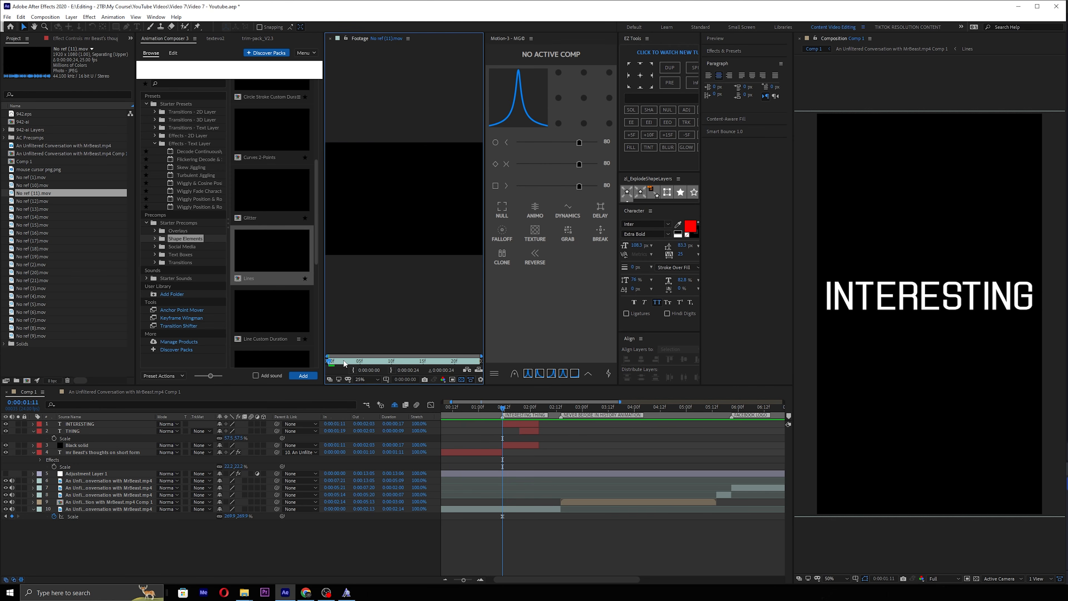
{"action": "left_click_drag", "start_coordinate": [344, 361], "coordinate": [385, 350]}
{"action": "double_click", "coordinate": [34, 201]}
{"action": "double_click", "coordinate": [53, 209]}
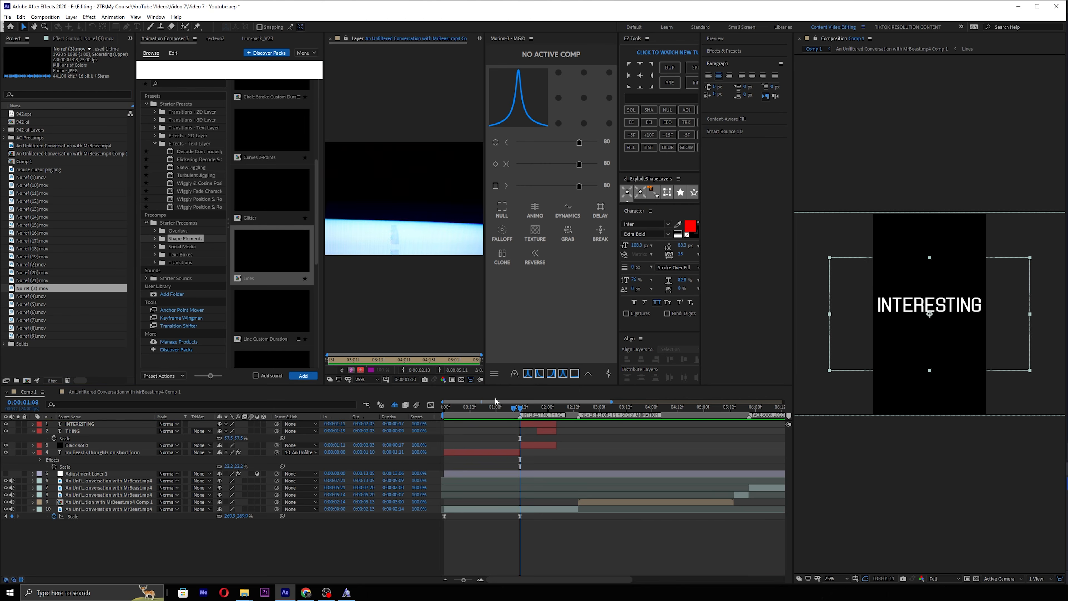
Add No ref (3).mov as the top layer over the cut to INTERESTING and fit it to the composition frame.
{"action": "key", "text": "ctrl+slash"}
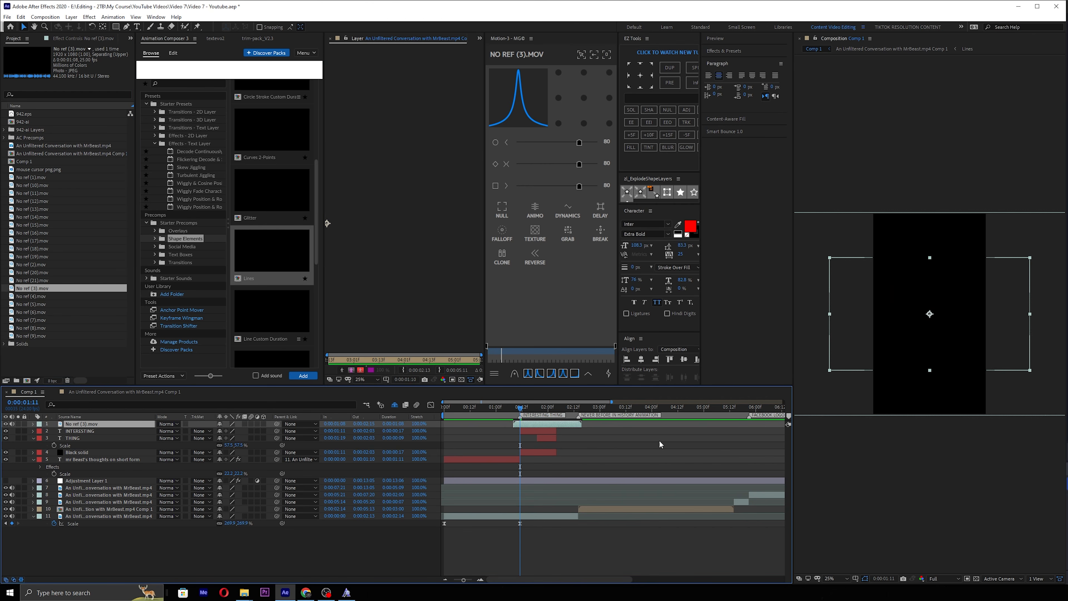
{"action": "left_click_drag", "start_coordinate": [540, 428], "coordinate": [530, 424]}
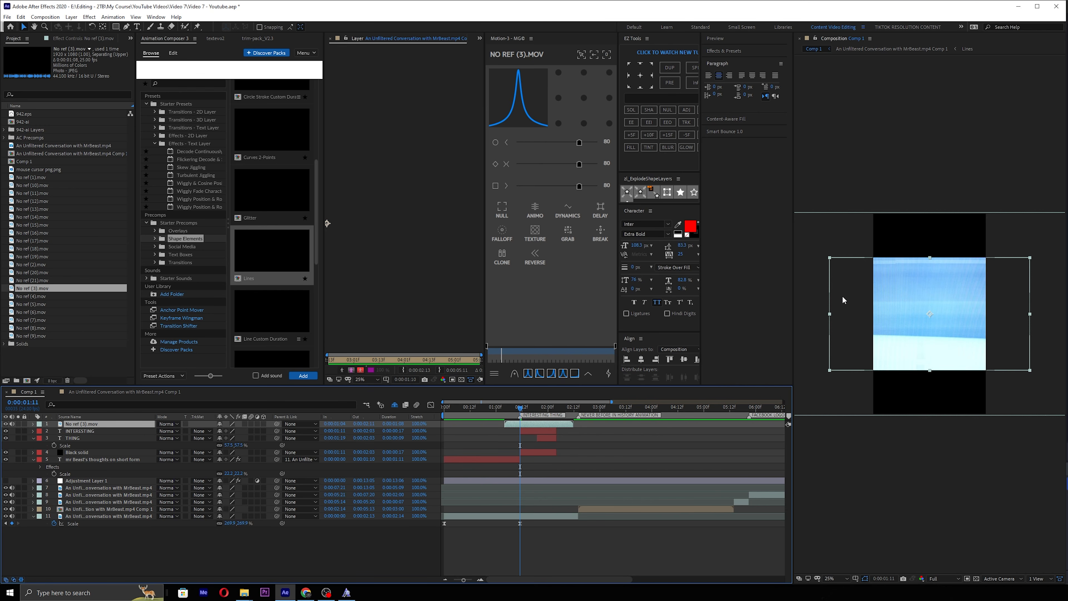
{"action": "key", "text": "ctrl+alt+f"}
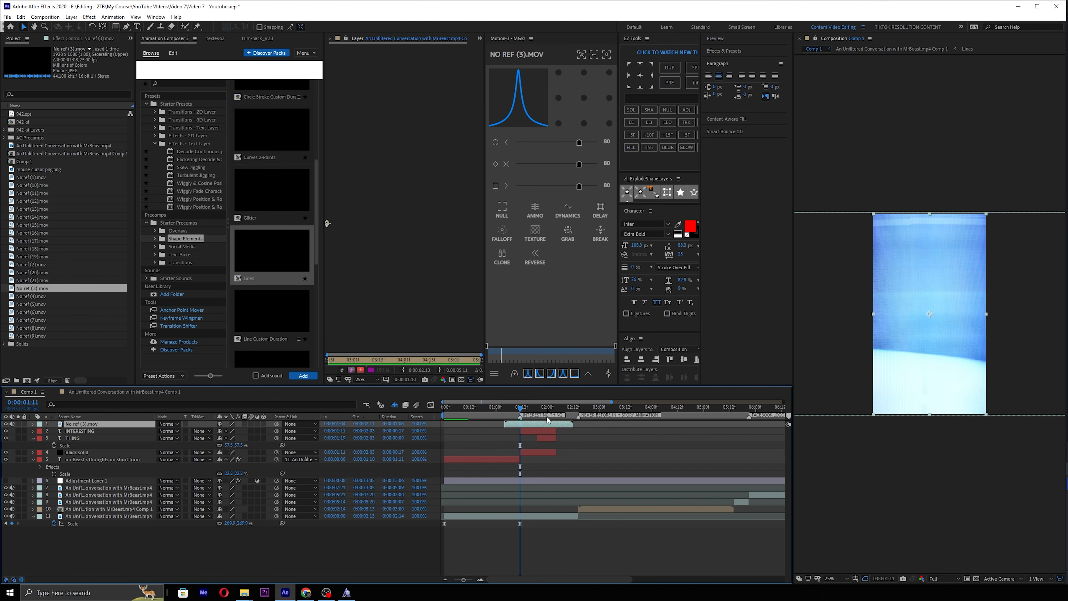
Open No ref (3).mov on its own, scrub through its flash and trim its out point to 0:00:00:16.
{"action": "double_click", "coordinate": [523, 425]}
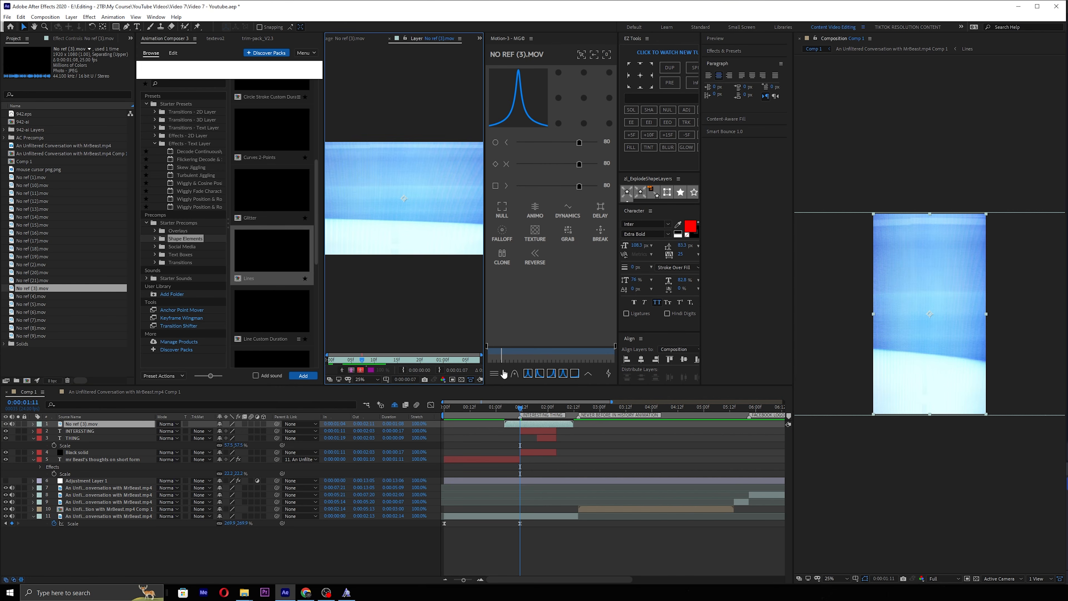
{"action": "key", "text": "comma"}
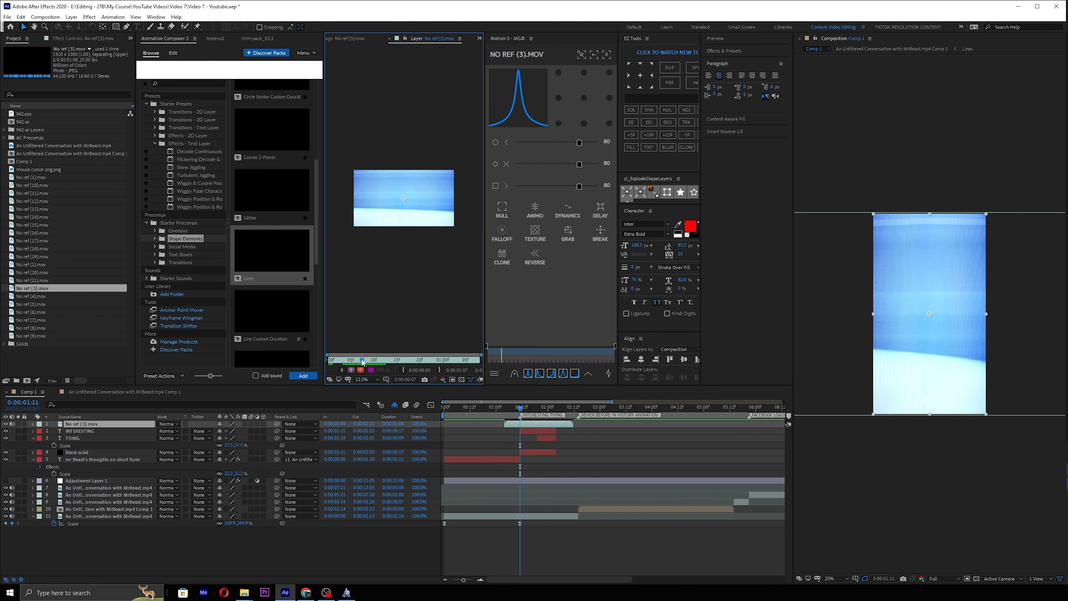
{"action": "mouse_move", "coordinate": [362, 362]}
{"action": "left_mouse_down"}
{"action": "mouse_move", "coordinate": [342, 361]}
{"action": "mouse_move", "coordinate": [378, 361]}
{"action": "mouse_move", "coordinate": [362, 354]}
{"action": "left_mouse_up"}
{"action": "mouse_move", "coordinate": [362, 360]}
{"action": "left_mouse_down"}
{"action": "mouse_move", "coordinate": [484, 344]}
{"action": "mouse_move", "coordinate": [405, 360]}
{"action": "mouse_move", "coordinate": [366, 348]}
{"action": "left_mouse_up"}
{"action": "left_click", "coordinate": [439, 370]}
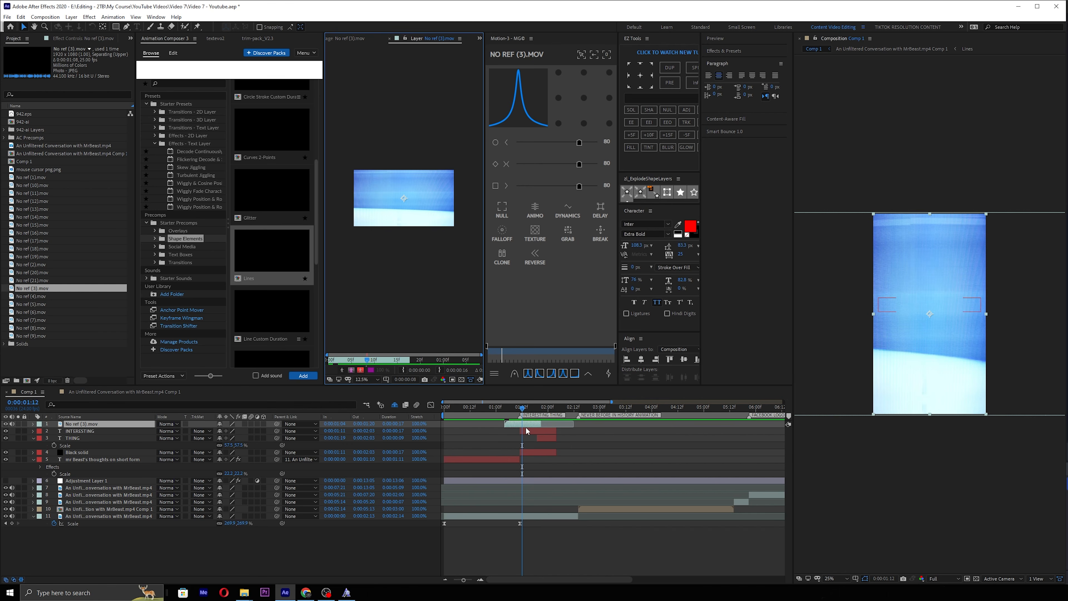
Shift No ref (3).mov one frame earlier, set its blending mode to Add and preview the transition.
{"action": "key", "text": "equal"}
{"action": "key", "text": "equal"}
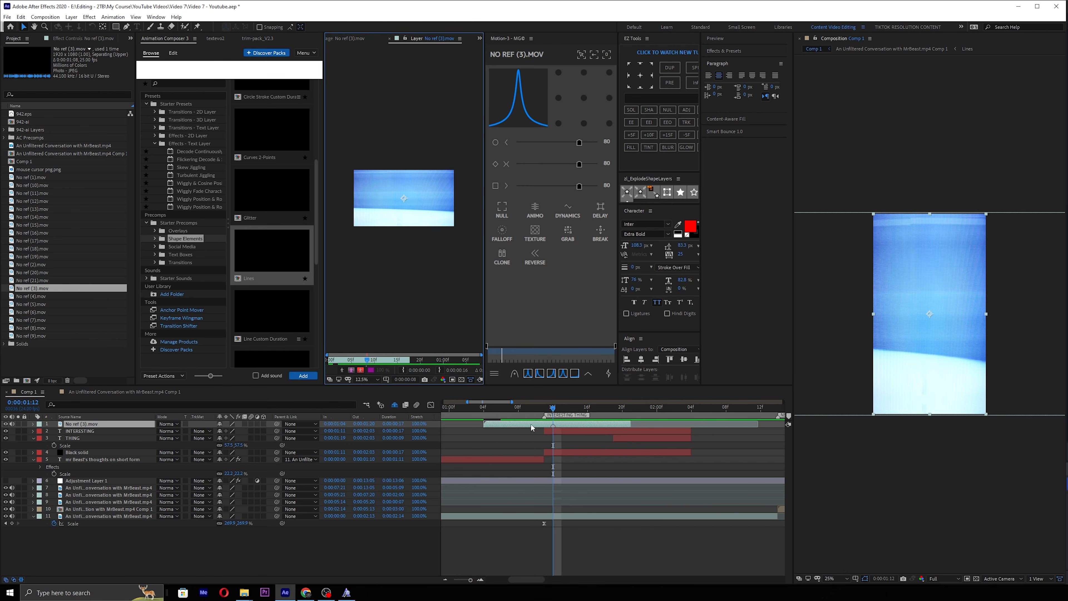
{"action": "left_click_drag", "start_coordinate": [531, 426], "coordinate": [523, 425]}
{"action": "left_click", "coordinate": [169, 423]}
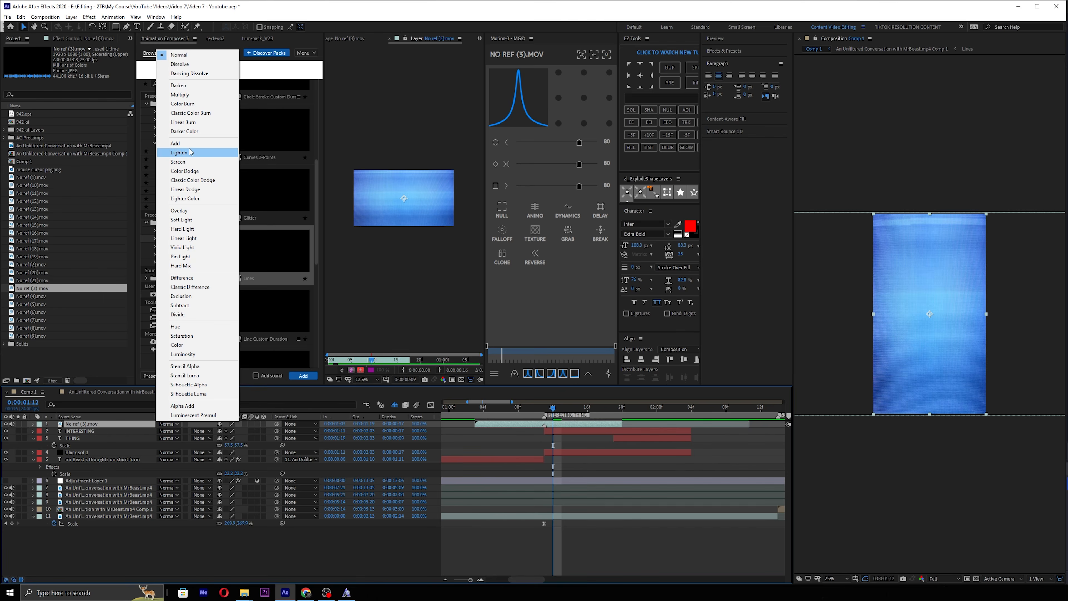
{"action": "left_click", "coordinate": [198, 144]}
{"action": "left_click", "coordinate": [466, 408]}
{"action": "key", "text": "space"}
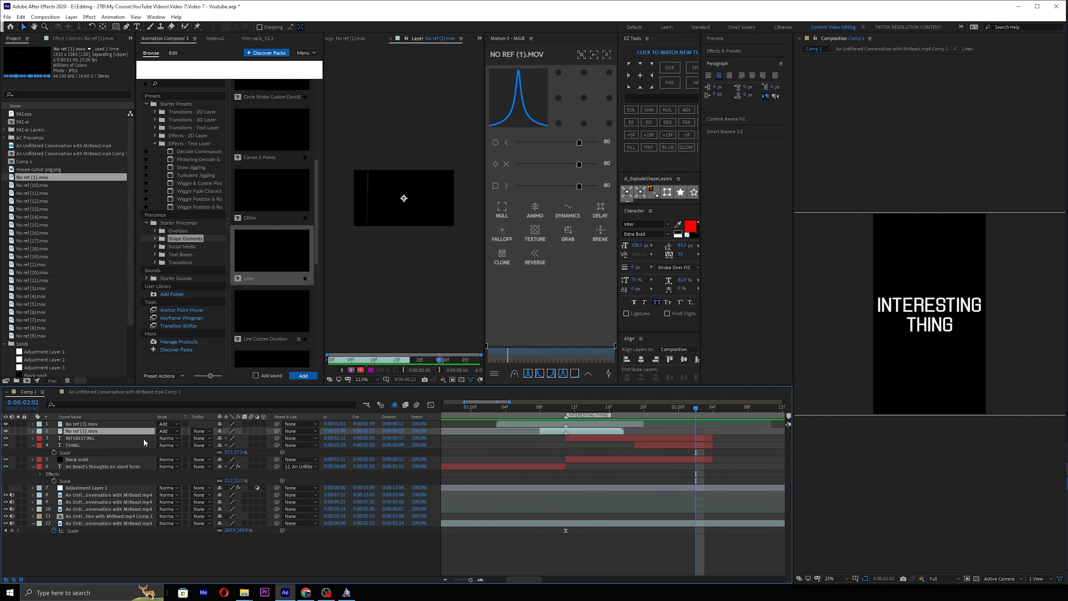
Create a null that controls both the INTERESTING and THING text layers.
{"action": "left_click", "coordinate": [122, 439]}
{"action": "left_click", "coordinate": [121, 445], "text": "ctrl"}
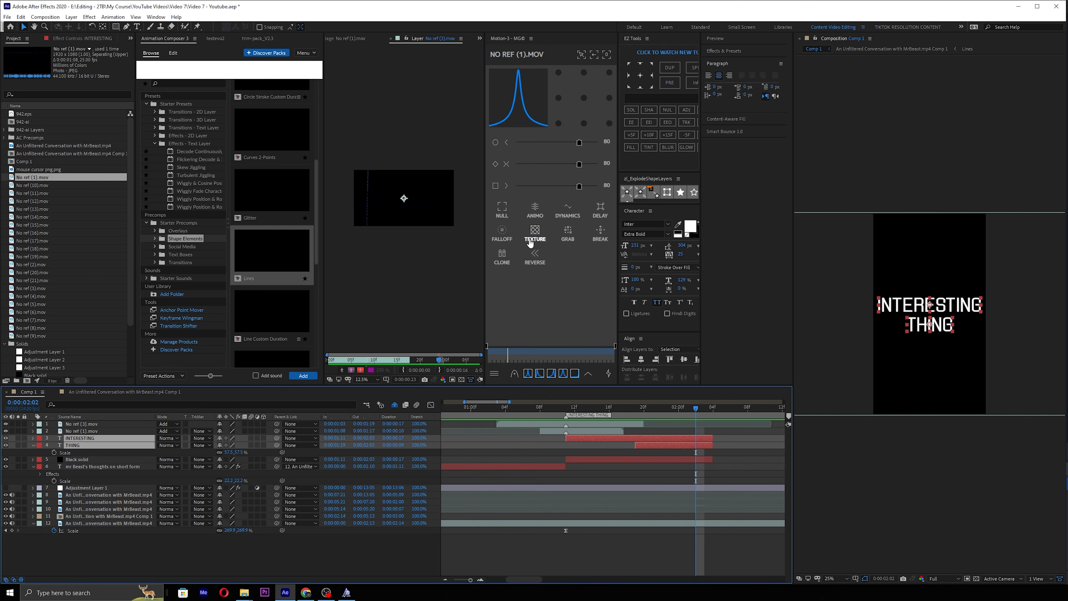
{"action": "left_click", "coordinate": [502, 209]}
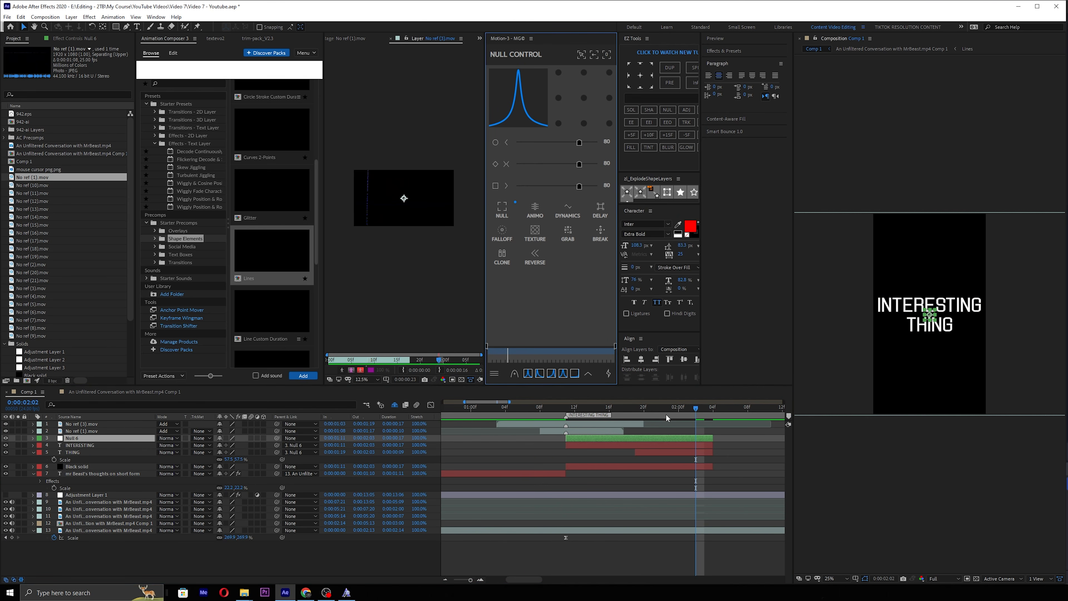
Keyframe the null's Scale from 100% at 0:00:01:11 to a slightly larger size at 0:00:02:03.
{"action": "left_click", "coordinate": [566, 413]}
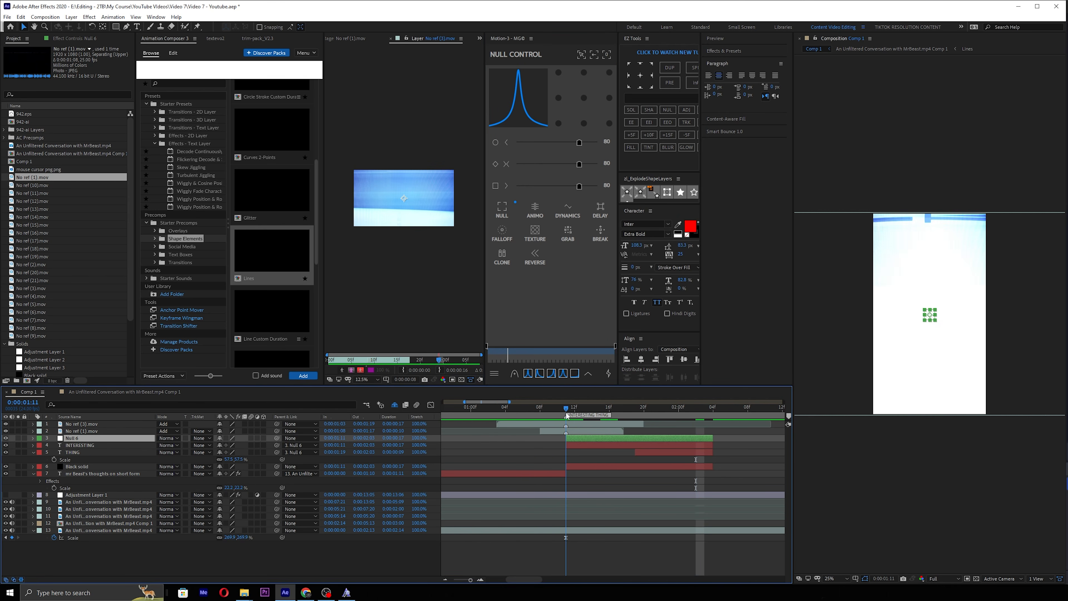
{"action": "key", "text": "s"}
{"action": "key", "text": "alt+shift+s"}
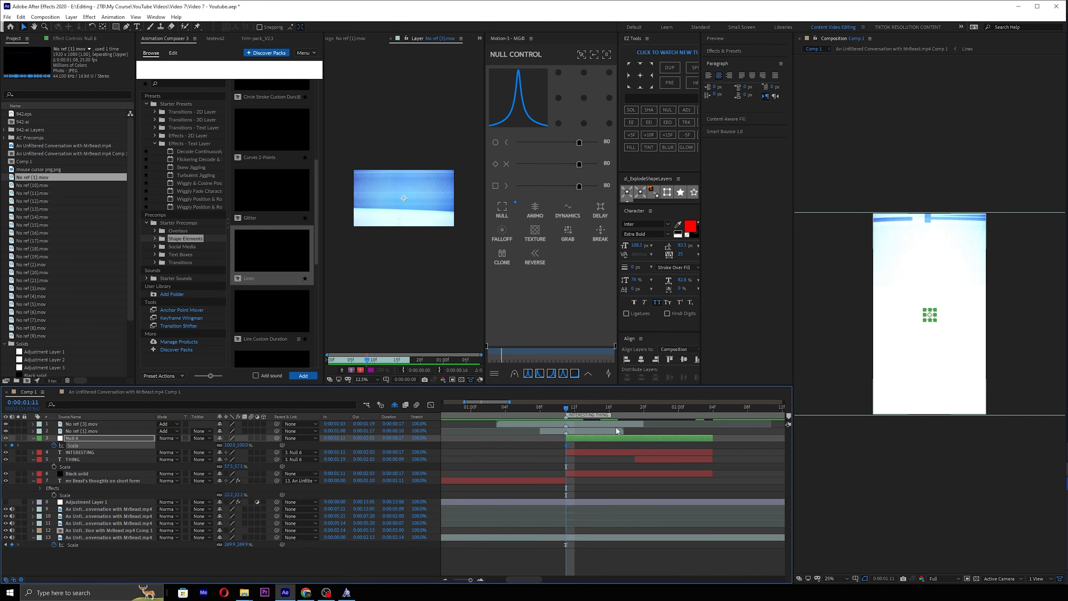
{"action": "left_click_drag", "start_coordinate": [675, 409], "coordinate": [706, 408]}
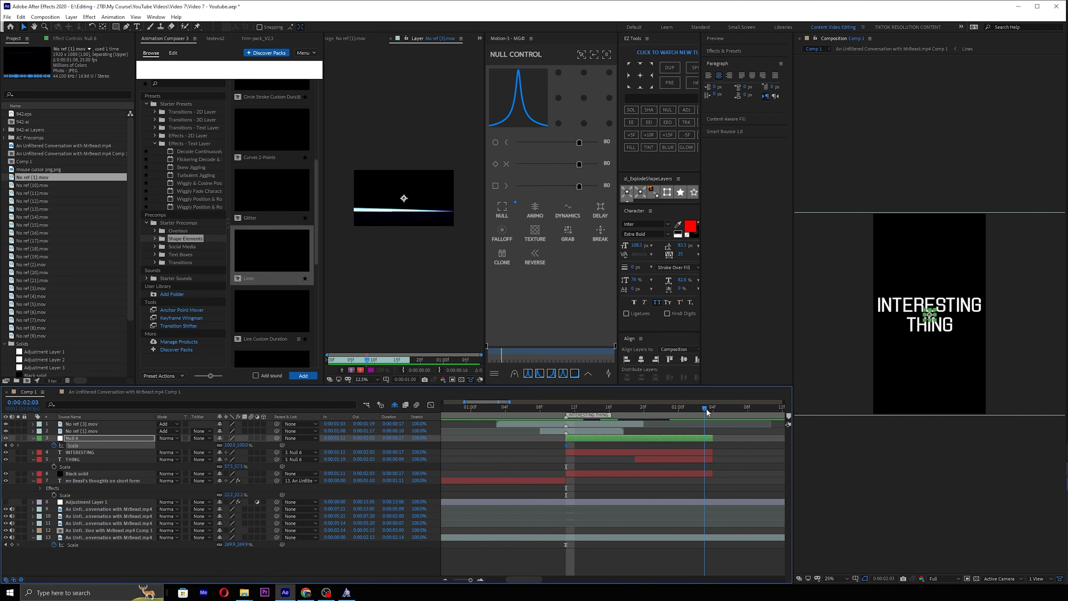
{"action": "left_click_drag", "start_coordinate": [241, 445], "coordinate": [271, 445]}
Lower the null's starting Scale value at the 0:00:01:11 keyframe.
{"action": "left_click", "coordinate": [92, 445]}
{"action": "left_click_drag", "start_coordinate": [633, 408], "coordinate": [561, 406]}
{"action": "left_click", "coordinate": [493, 458]}
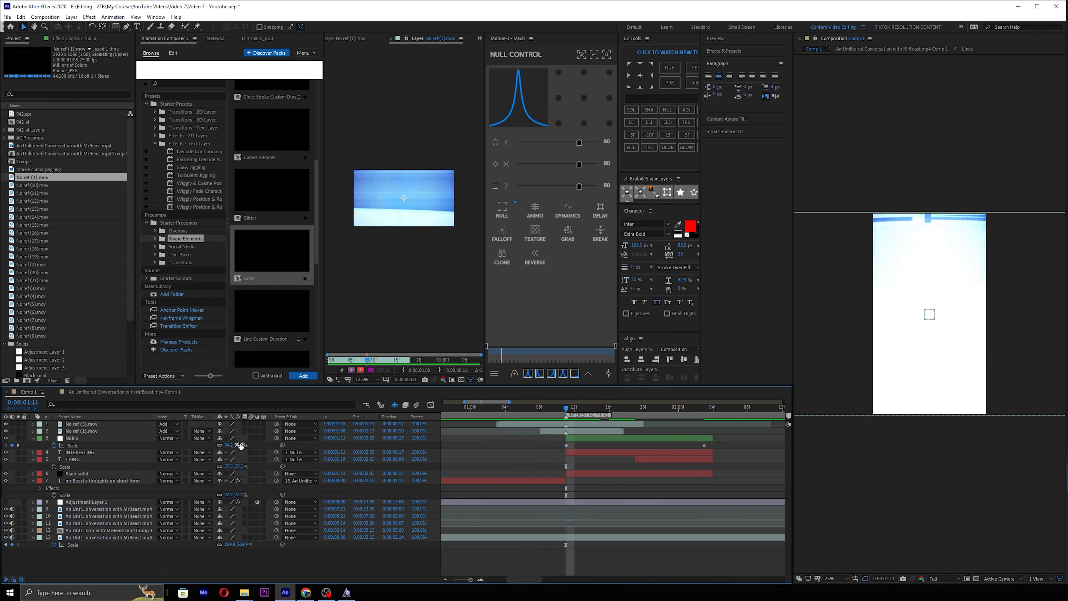
{"action": "left_click_drag", "start_coordinate": [241, 446], "coordinate": [230, 444]}
Ease both Scale keyframes of the null and play back the INTERESTING THING section.
{"action": "left_click_drag", "start_coordinate": [734, 437], "coordinate": [557, 447]}
{"action": "left_click", "coordinate": [575, 373]}
{"action": "key", "text": "space"}
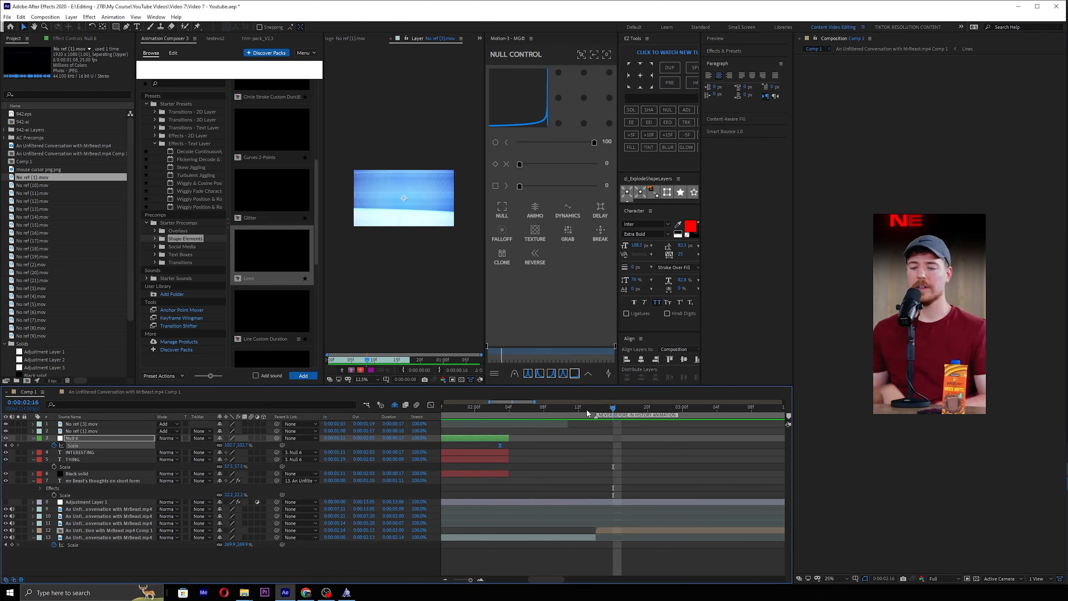
{"action": "left_click", "coordinate": [570, 411]}
{"action": "scroll", "coordinate": [507, 444], "scroll_direction": "up", "scroll_amount": 5}
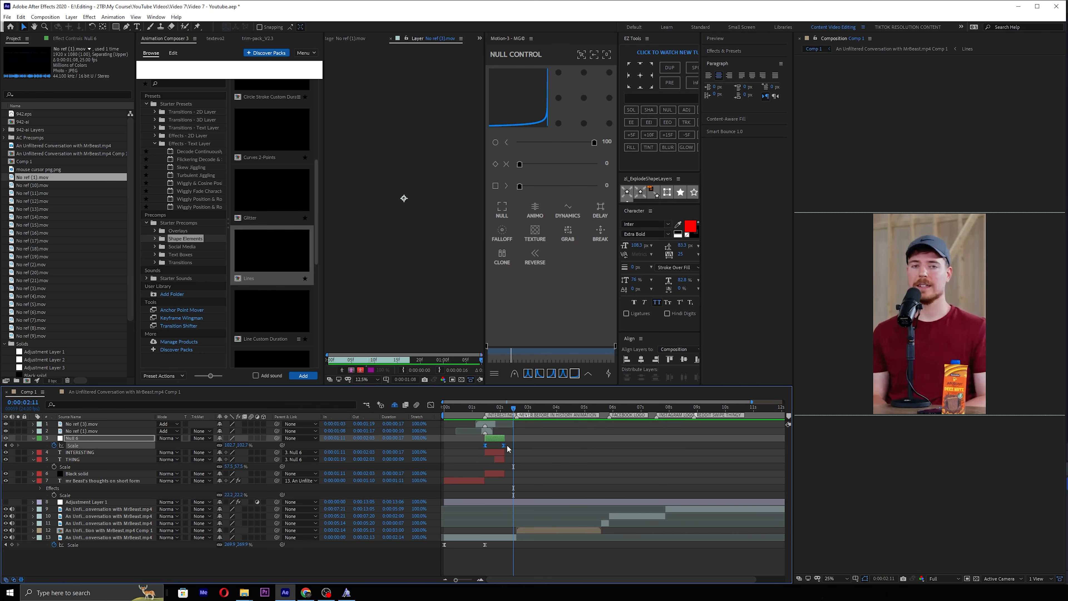
{"action": "scroll", "coordinate": [566, 447], "scroll_direction": "down", "scroll_amount": 6}
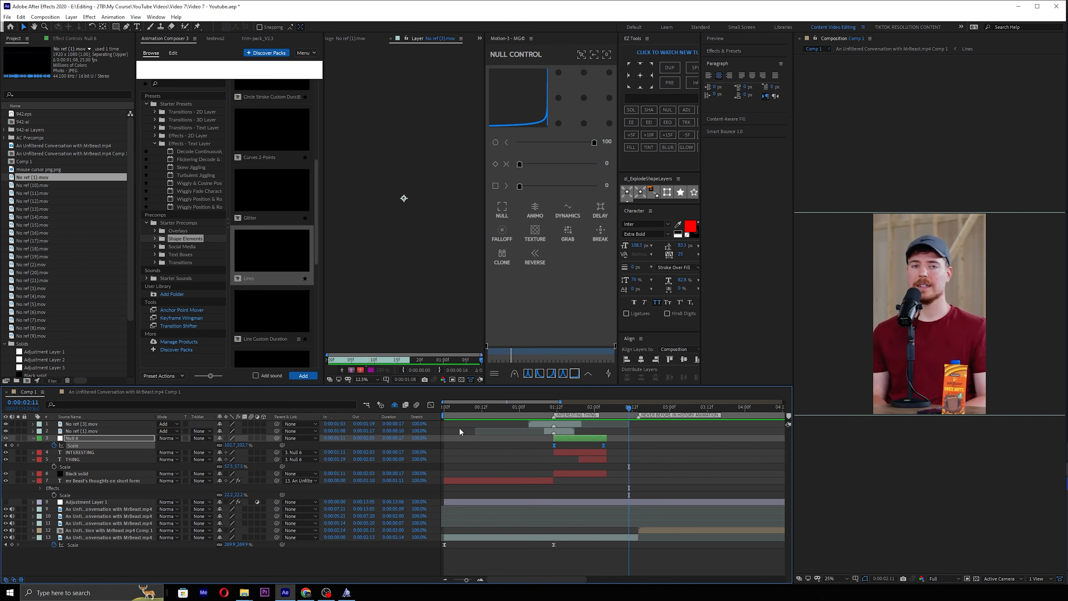
Reshape the null's Scale speed curve so the movement peaks early and slows into the last keyframe.
{"action": "left_click", "coordinate": [431, 405]}
{"action": "scroll", "coordinate": [724, 504], "scroll_direction": "up", "scroll_amount": 3}
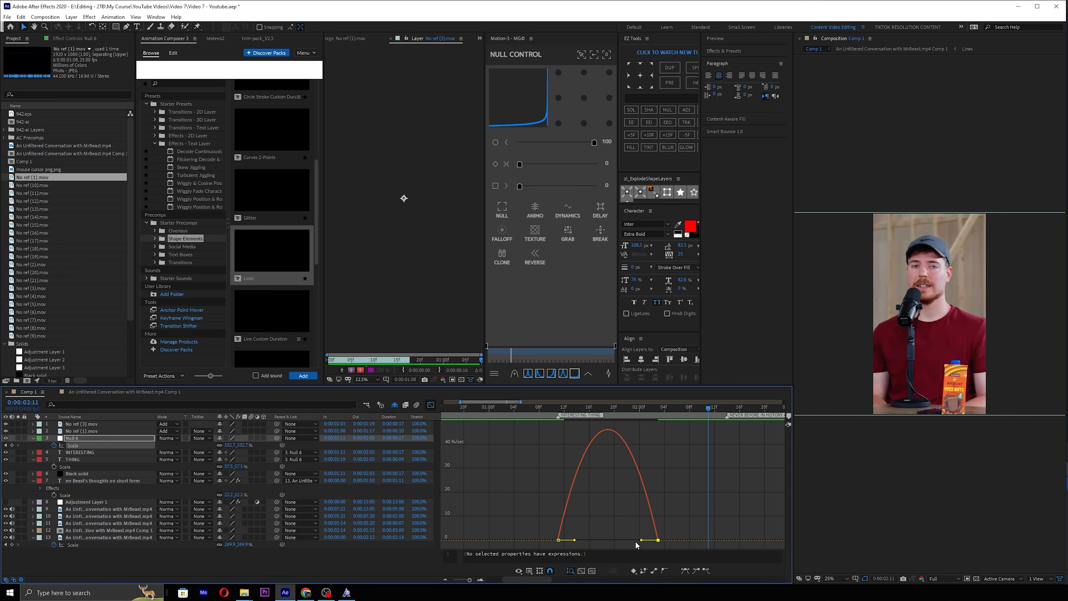
{"action": "left_click_drag", "start_coordinate": [642, 541], "coordinate": [587, 541]}
{"action": "left_click", "coordinate": [689, 407]}
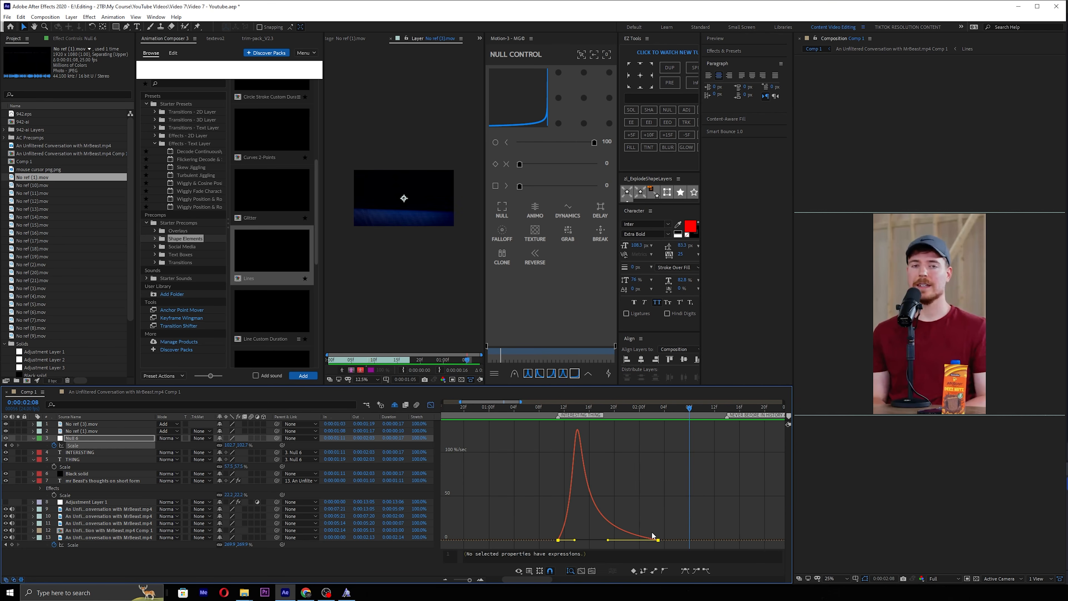
Remove the easing from the null's Scale keyframes, making them linear, and scrub through the text section.
{"action": "left_click", "coordinate": [658, 540]}
{"action": "key", "text": "Delete"}
{"action": "left_click", "coordinate": [431, 405]}
{"action": "left_click", "coordinate": [658, 445], "text": "ctrl"}
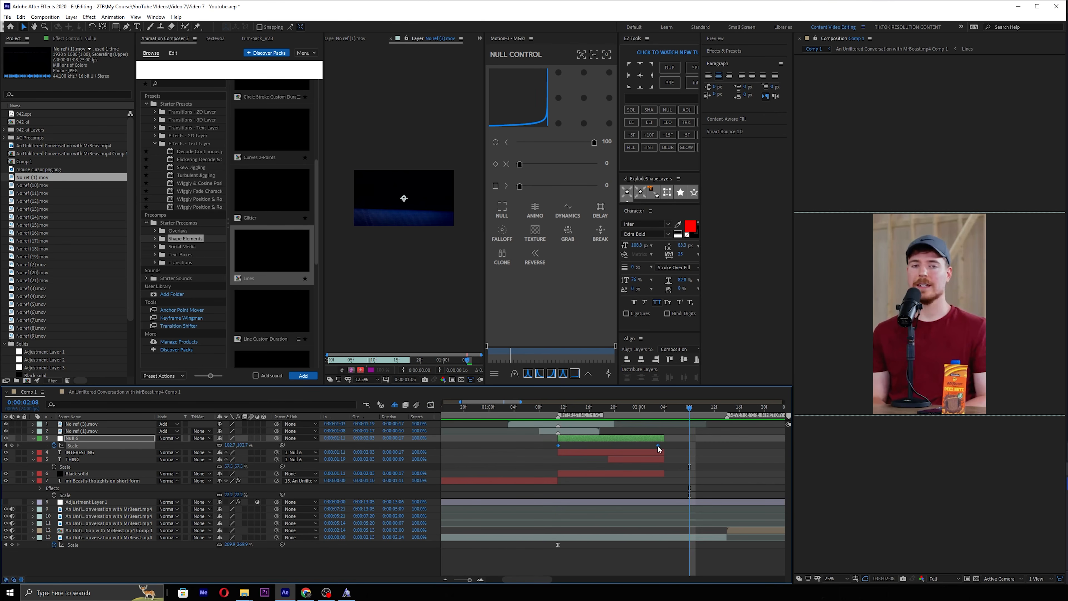
{"action": "left_click_drag", "start_coordinate": [664, 407], "coordinate": [547, 409]}
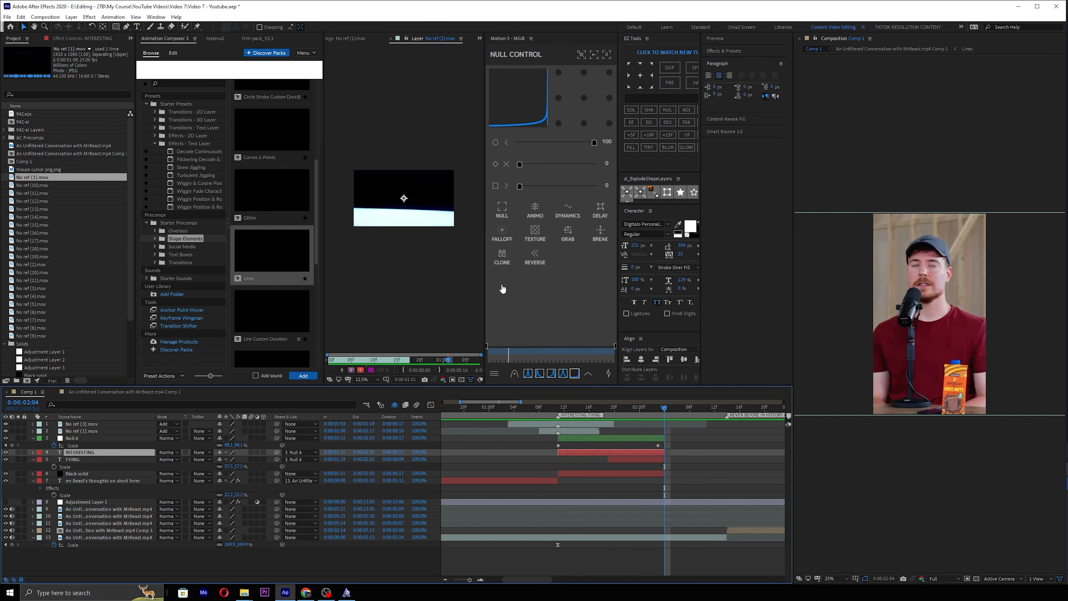
Apply the recent animation preset "simple spreaded deep glow" to the INTERESTING and THING text layers.
{"action": "left_click", "coordinate": [636, 457], "text": "shift"}
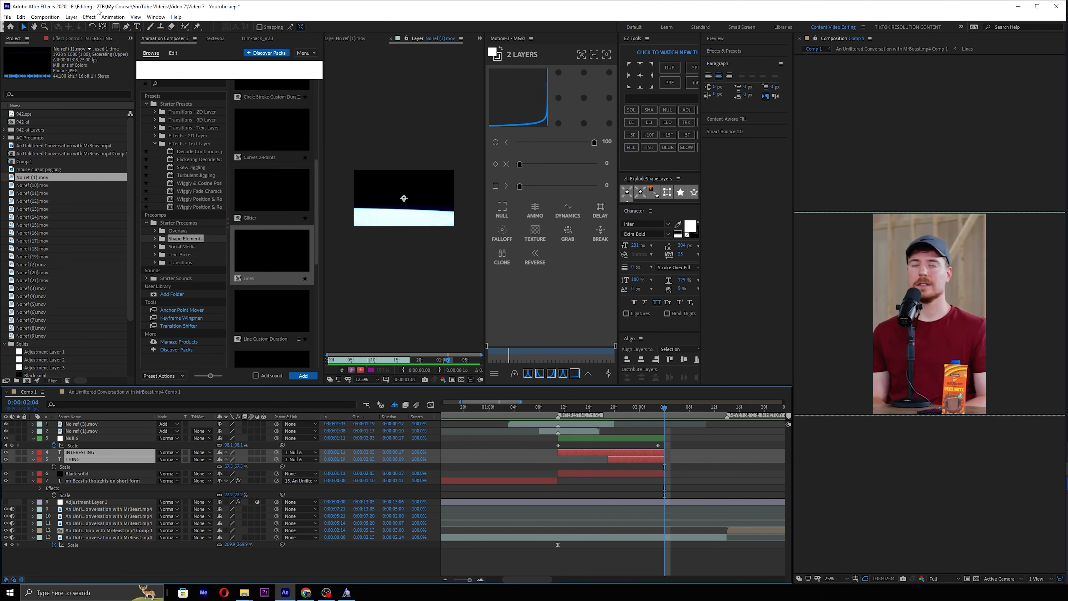
{"action": "left_click", "coordinate": [113, 17]}
{"action": "mouse_move", "coordinate": [168, 45]}
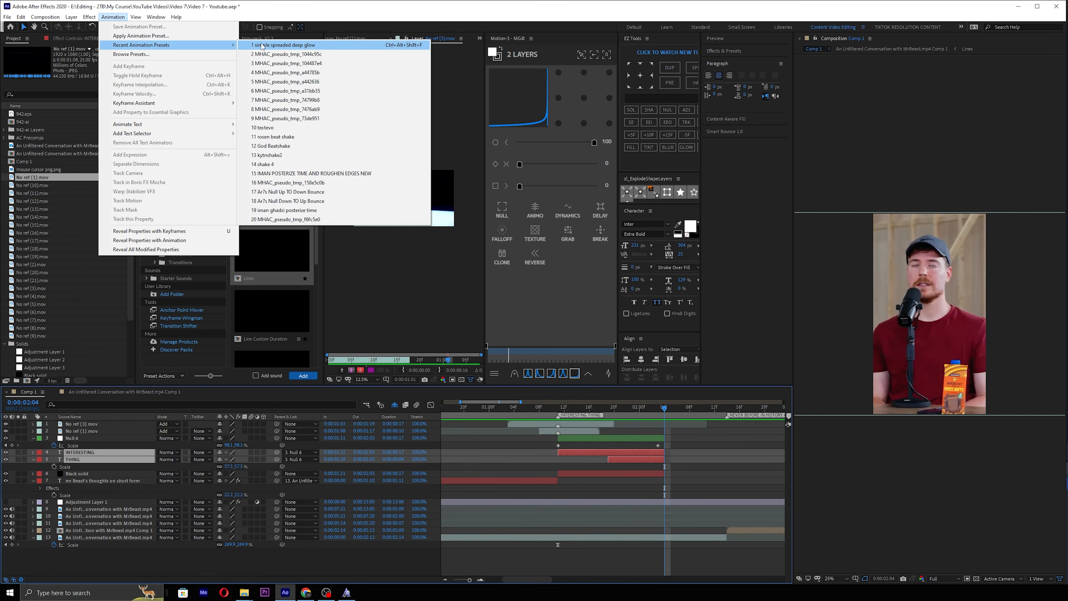
{"action": "left_click", "coordinate": [261, 44]}
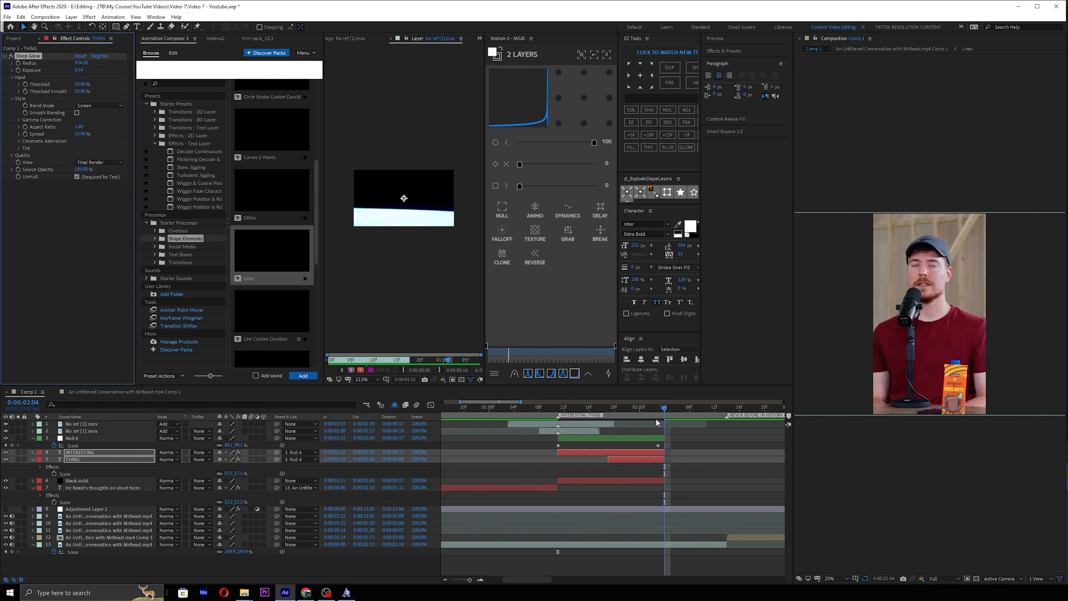
Play back the INTERESTING THING section from 0:00:01:11 to review the glow on the text.
{"action": "left_click_drag", "start_coordinate": [652, 406], "coordinate": [555, 402]}
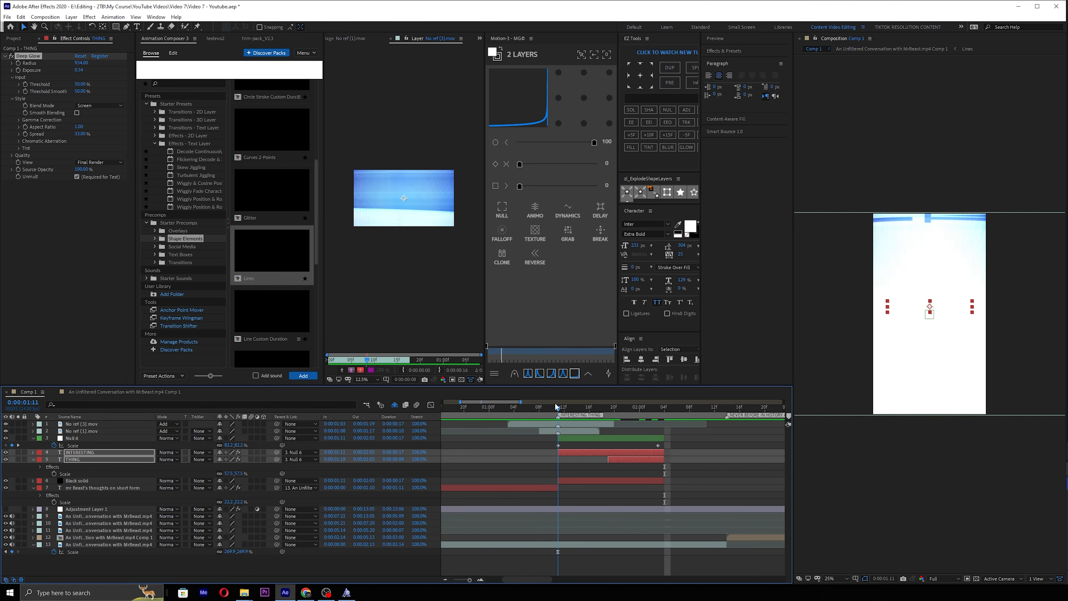
{"action": "key", "text": "space"}
{"action": "left_click_drag", "start_coordinate": [627, 408], "coordinate": [502, 413]}
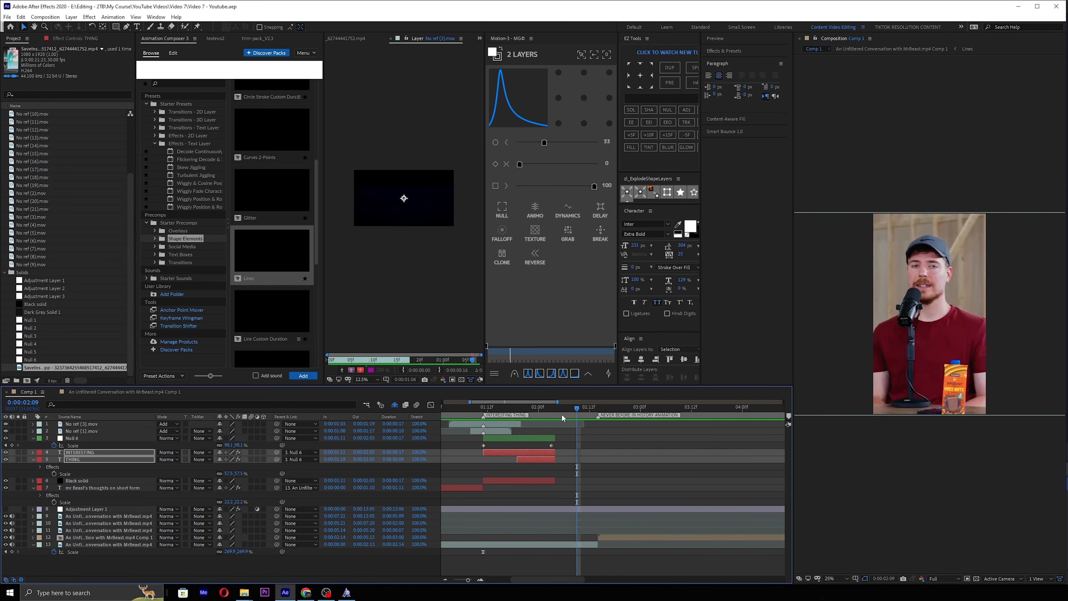
Split the MrBeast conversation clip at 0:00:02:04, where the INTERESTING THING text ends.
{"action": "mouse_move", "coordinate": [562, 413]}
{"action": "left_mouse_down"}
{"action": "mouse_move", "coordinate": [541, 403]}
{"action": "mouse_move", "coordinate": [555, 403]}
{"action": "left_mouse_up"}
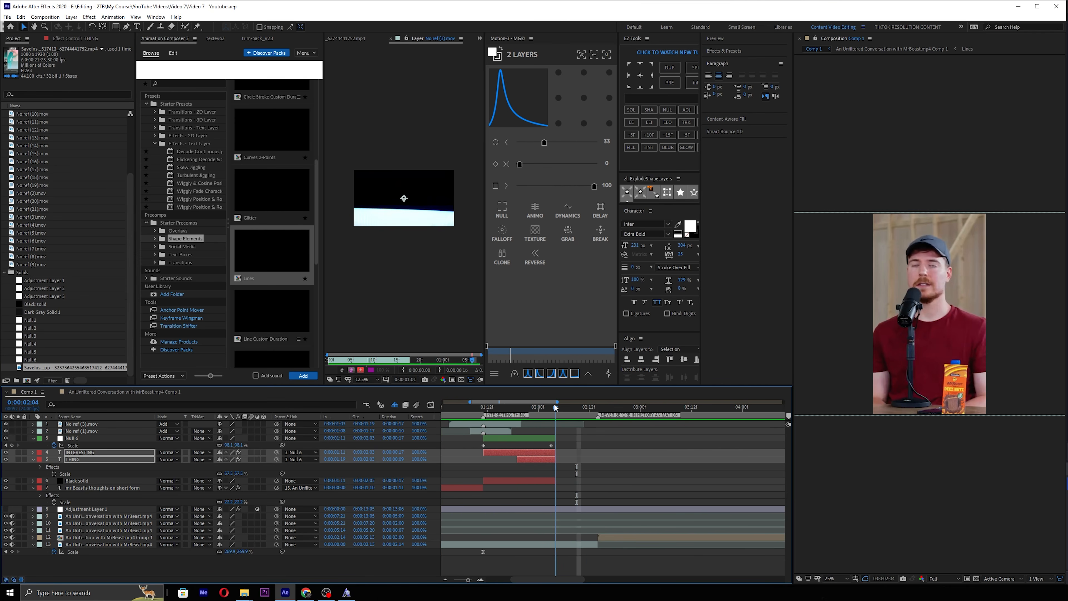
{"action": "left_click", "coordinate": [564, 544]}
{"action": "key", "text": "ctrl+shift+d"}
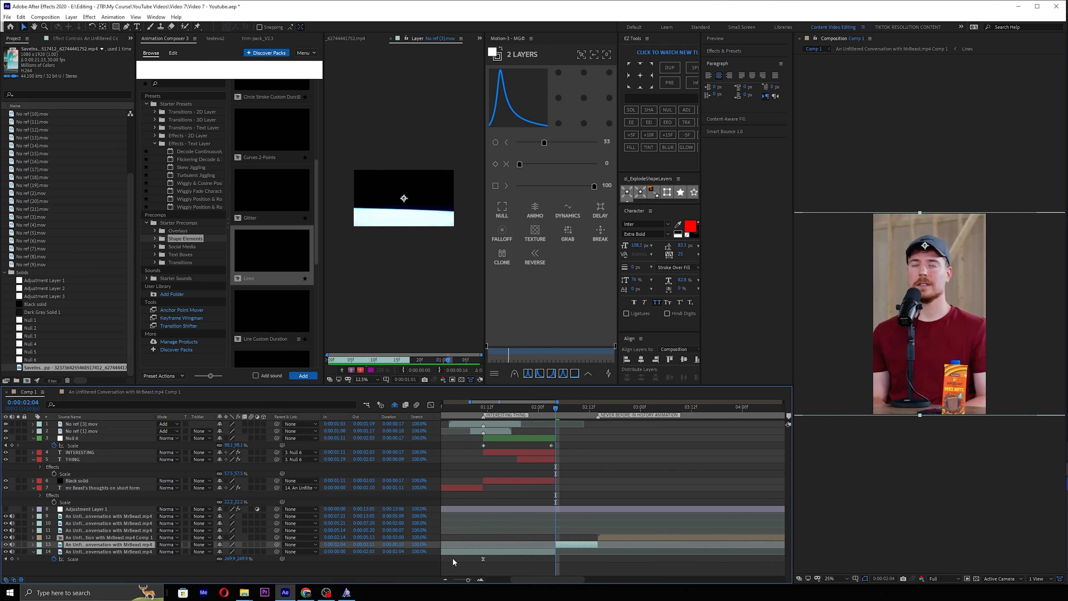
Keyframe the new segment's Scale at 0:00:02:04 and increase it to about 287% at 0:00:02:13, with eased keyframes.
{"action": "key", "text": "s"}
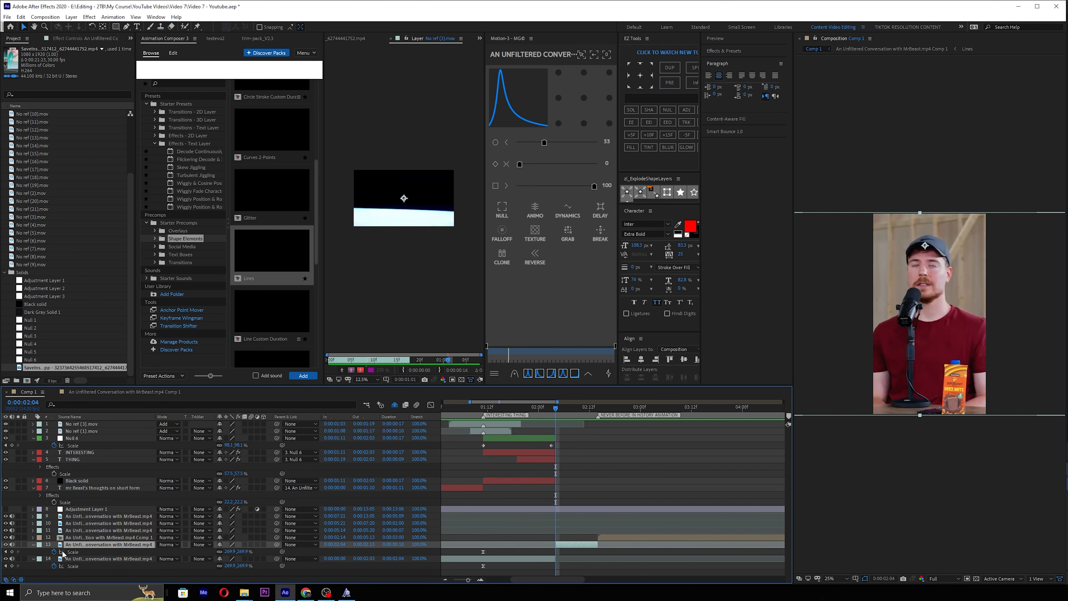
{"action": "left_click", "coordinate": [55, 551]}
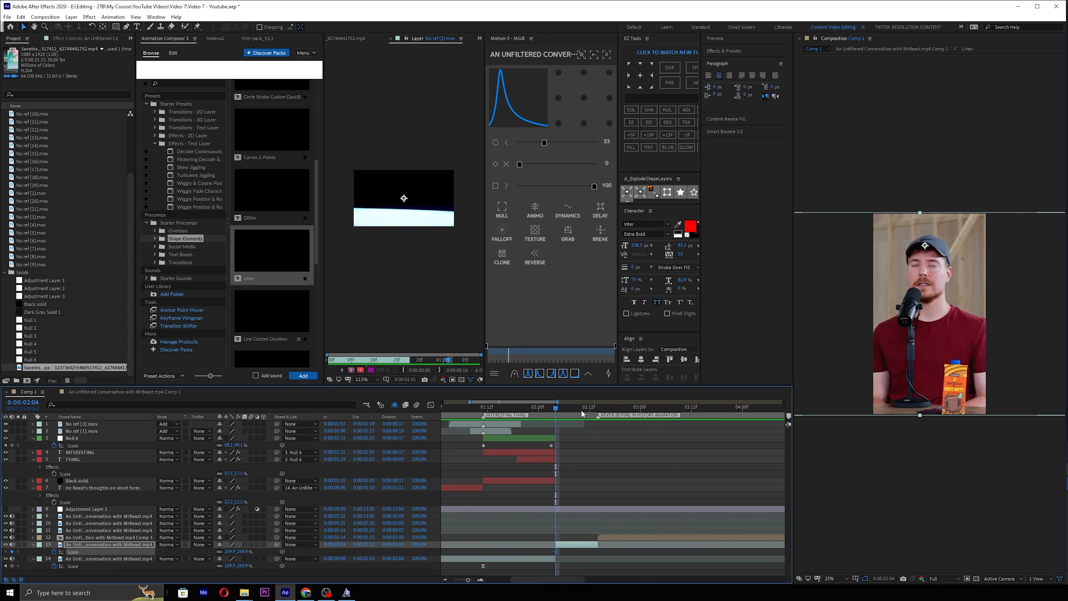
{"action": "left_click", "coordinate": [595, 407]}
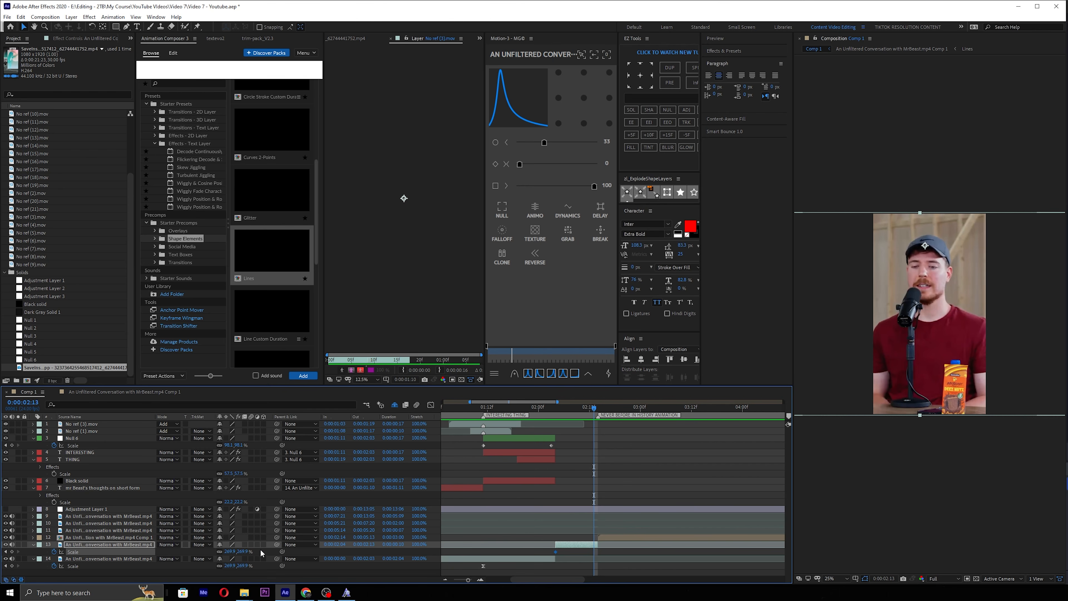
{"action": "left_click_drag", "start_coordinate": [241, 552], "coordinate": [574, 559]}
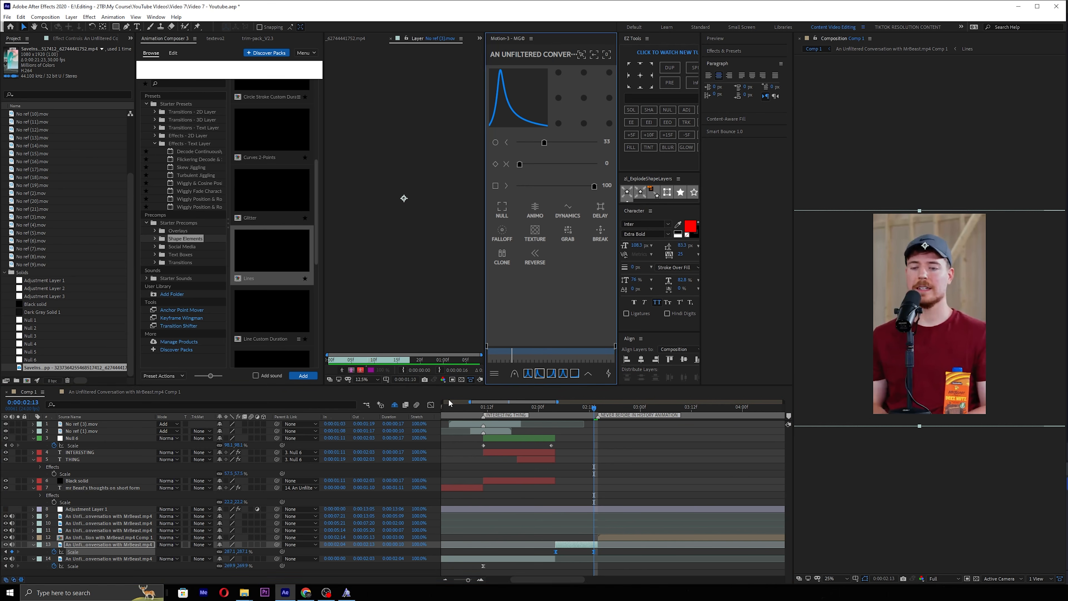
Check the segment's Scale speed curve, peaking at the start, and raise the end keyframe's Scale to 312.2%.
{"action": "left_click", "coordinate": [430, 404]}
{"action": "left_click_drag", "start_coordinate": [525, 489], "coordinate": [557, 540]}
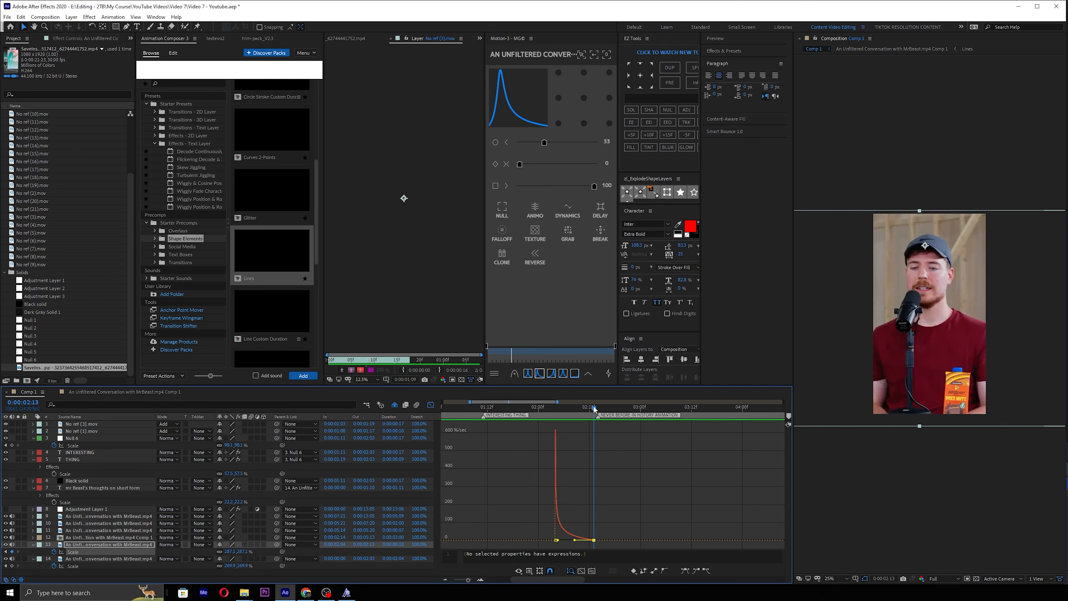
{"action": "left_click_drag", "start_coordinate": [242, 552], "coordinate": [383, 533]}
{"action": "key", "text": "Page_Down"}
{"action": "left_click", "coordinate": [431, 405]}
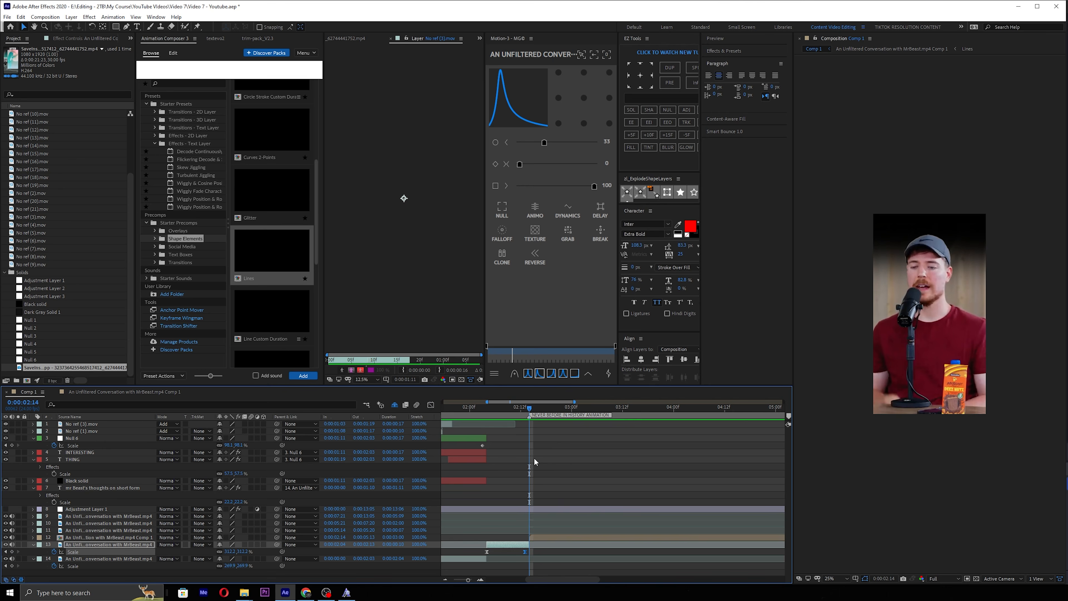
Show the whole composition's timing, clear the layer selection and collapse the Solids folder in the project.
{"action": "left_click", "coordinate": [580, 479]}
{"action": "key", "text": ";"}
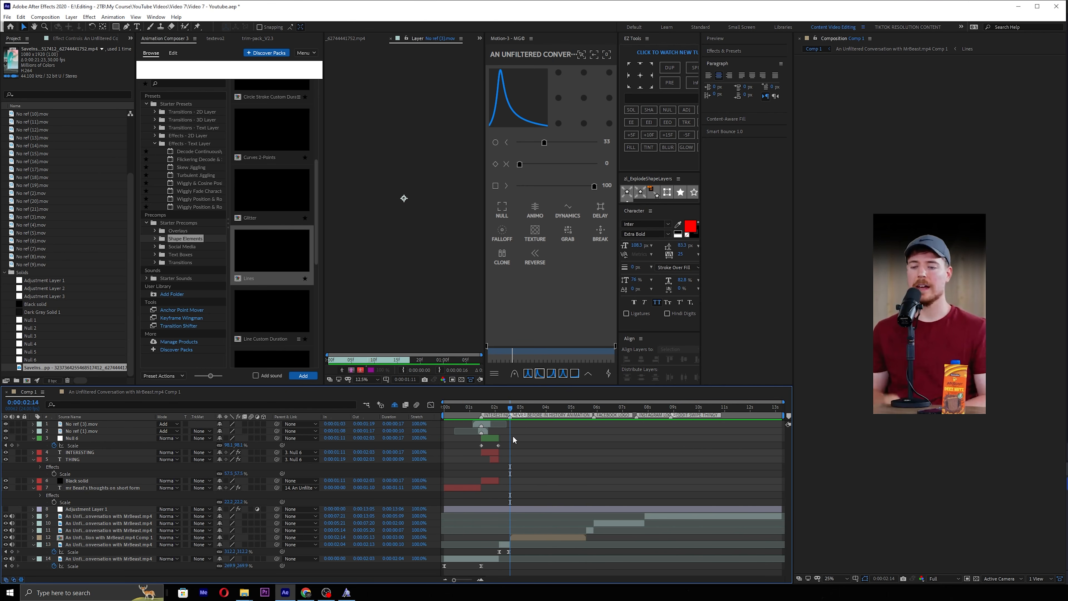
{"action": "left_click", "coordinate": [513, 536]}
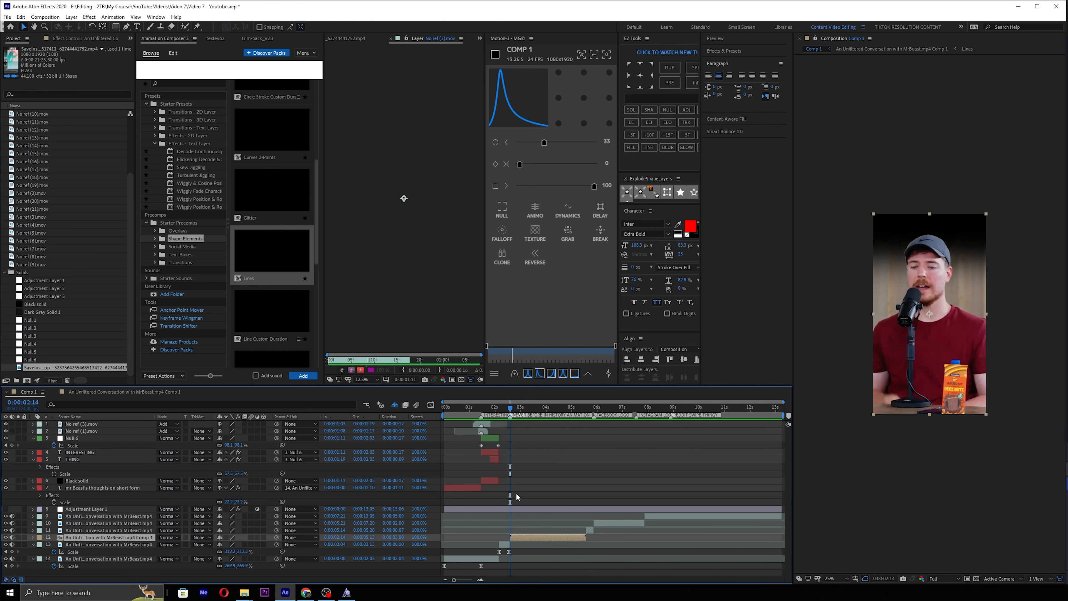
{"action": "left_click", "coordinate": [554, 465]}
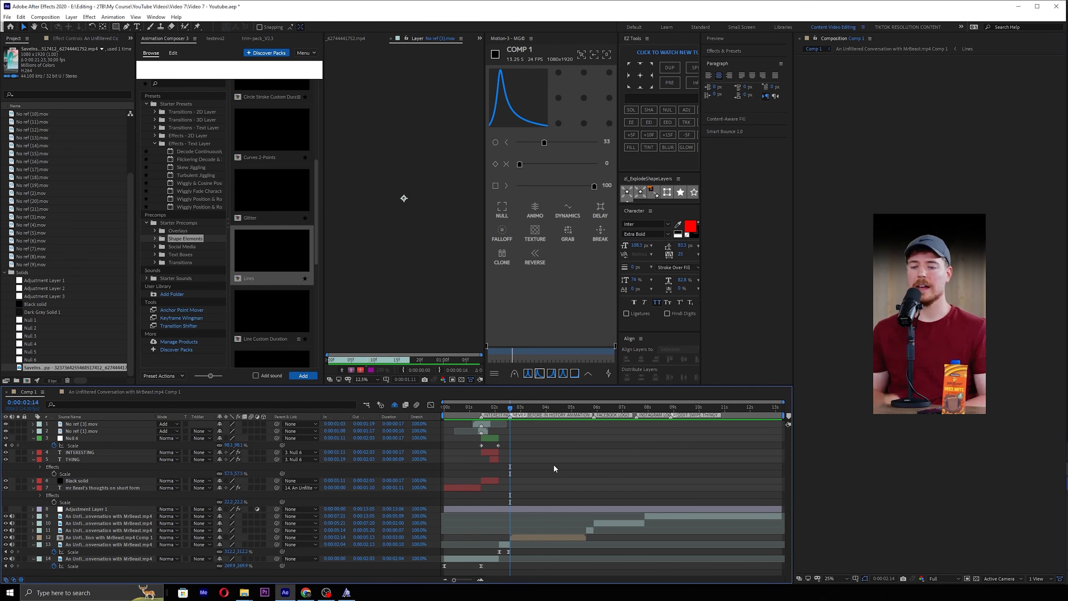
{"action": "left_click", "coordinate": [5, 272]}
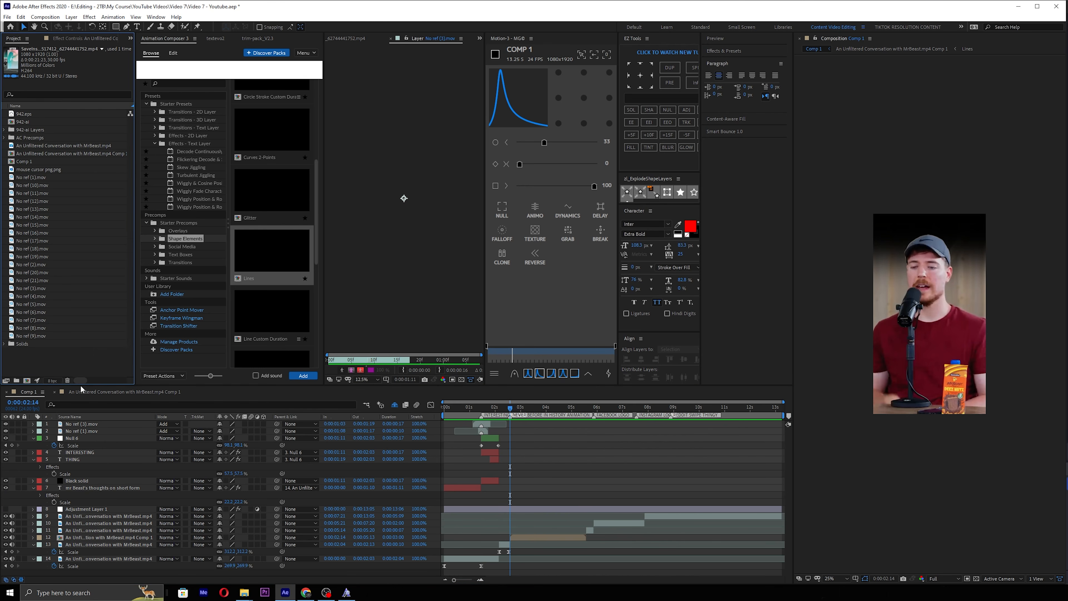
{"action": "left_click", "coordinate": [82, 357]}
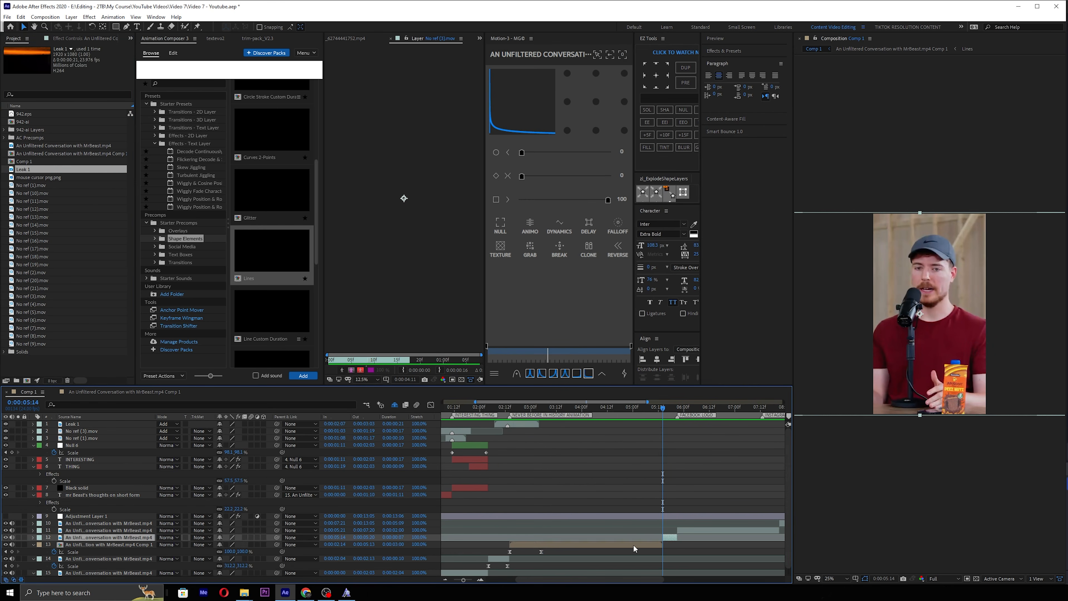
Keyframe the Scale of the short clip starting at 0:00:05:14, increase it to 305.5% at 0:00:05:20 with easing, and preview it.
{"action": "left_click", "coordinate": [53, 545]}
{"action": "scroll", "coordinate": [687, 536], "scroll_direction": "up", "scroll_amount": 1}
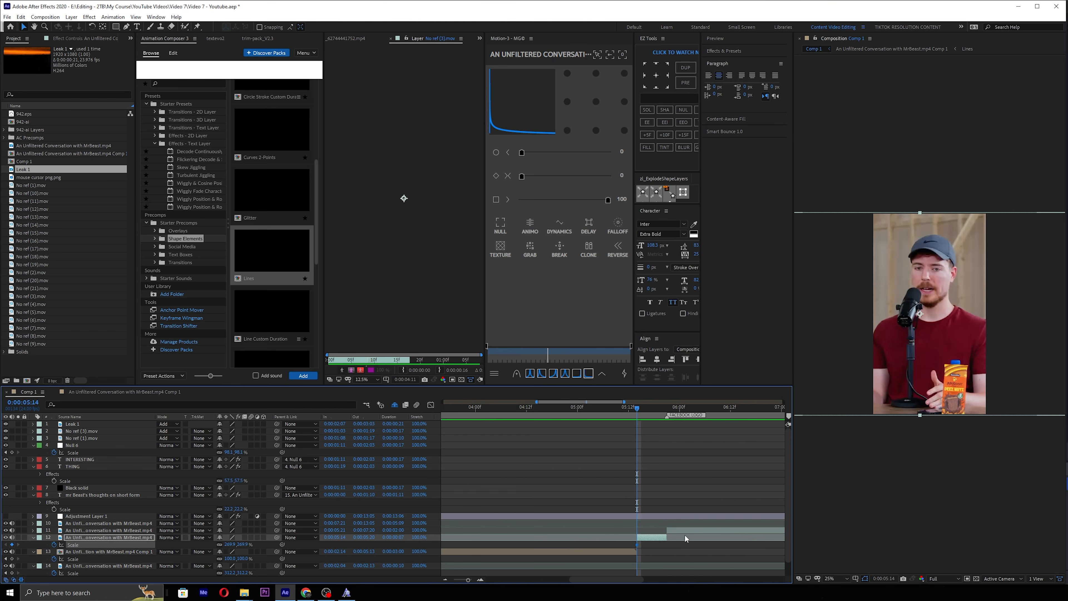
{"action": "key", "text": "o"}
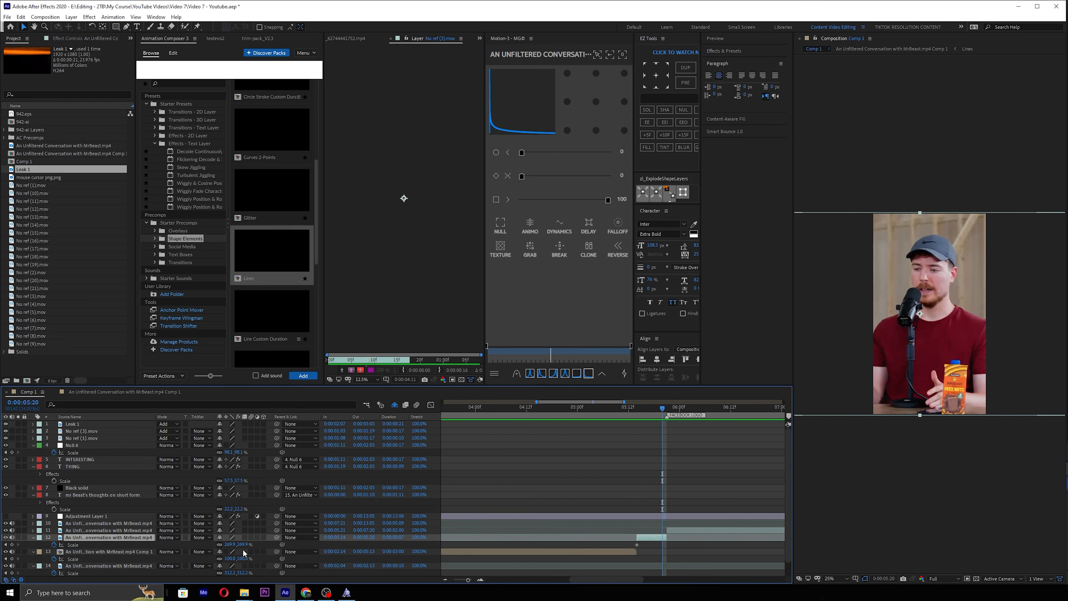
{"action": "left_click_drag", "start_coordinate": [244, 544], "coordinate": [388, 544]}
{"action": "left_click", "coordinate": [698, 547]}
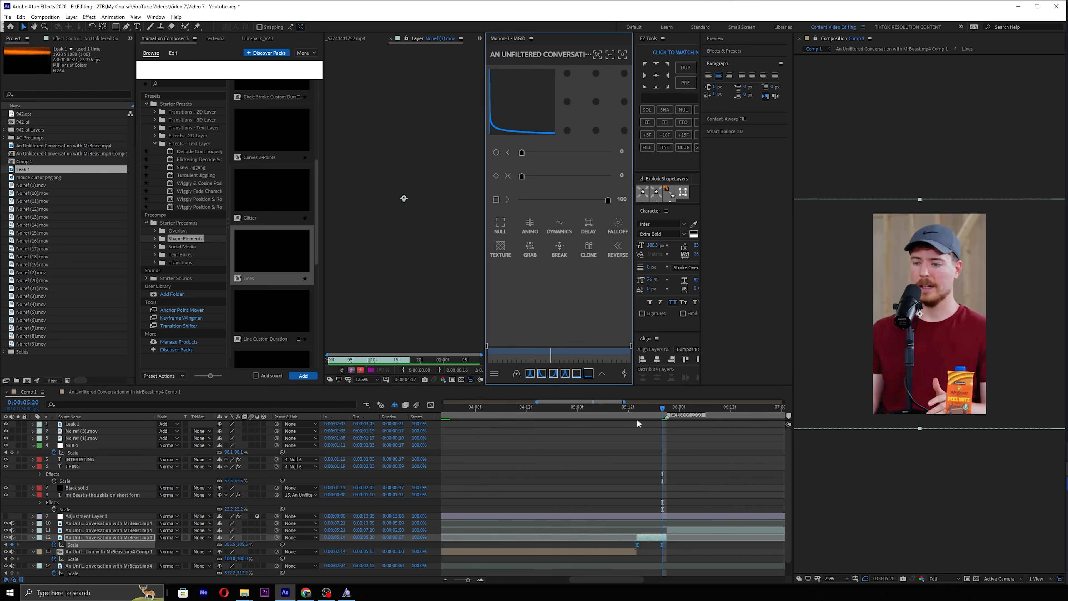
{"action": "left_click", "coordinate": [621, 408]}
{"action": "key", "text": "space"}
Set the Scale of the conversation clip starting at 0:00:05:21 to 305% to match the preceding clip's end.
{"action": "left_click", "coordinate": [636, 529]}
{"action": "key", "text": "i"}
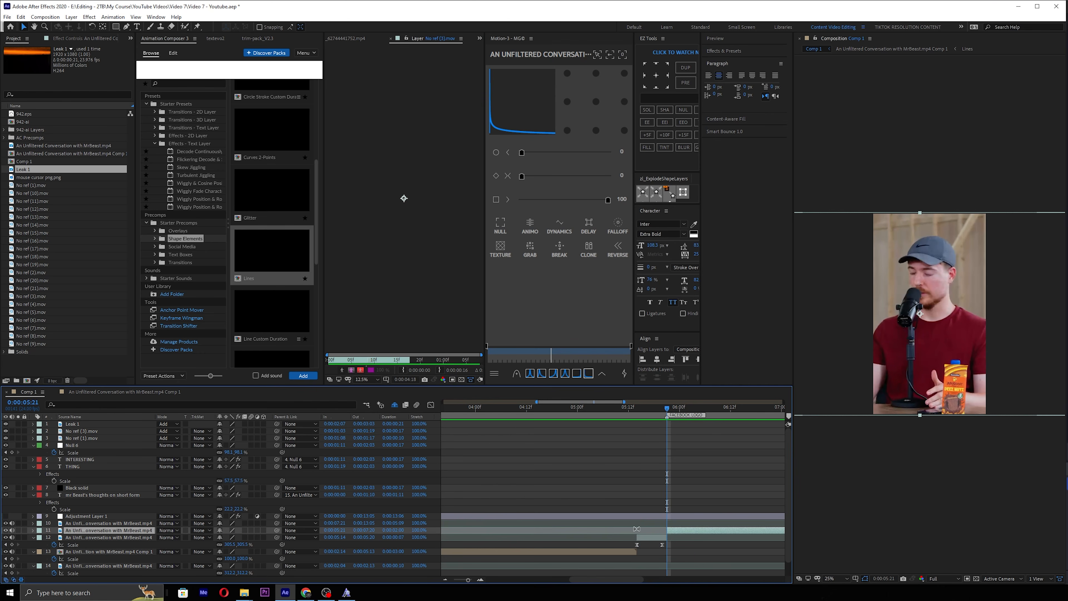
{"action": "key", "text": "s"}
{"action": "left_click", "coordinate": [240, 539]}
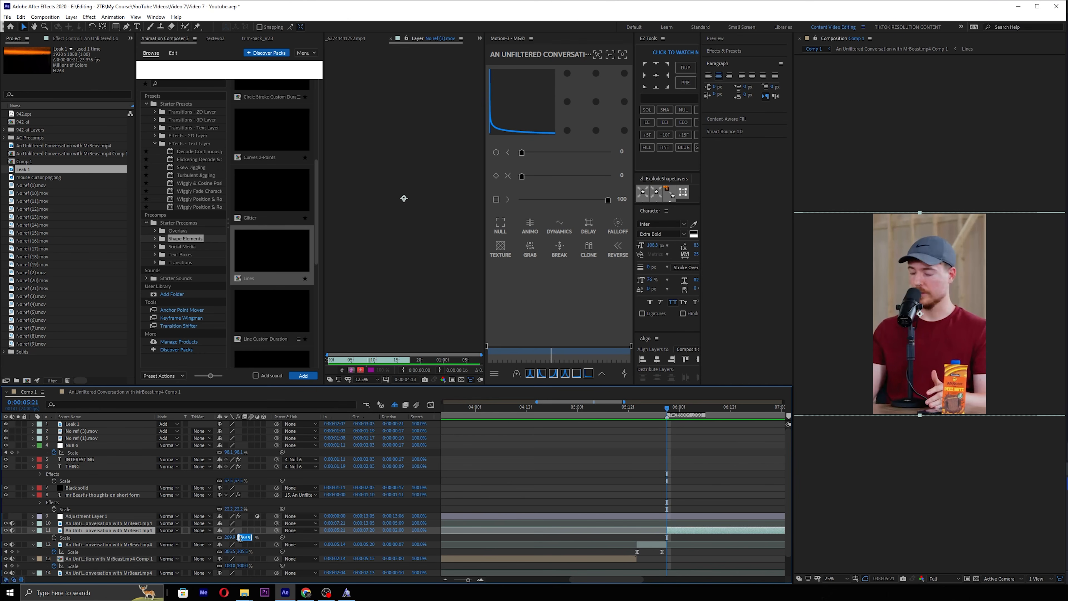
{"action": "type", "text": "305"}
{"action": "key", "text": "Return"}
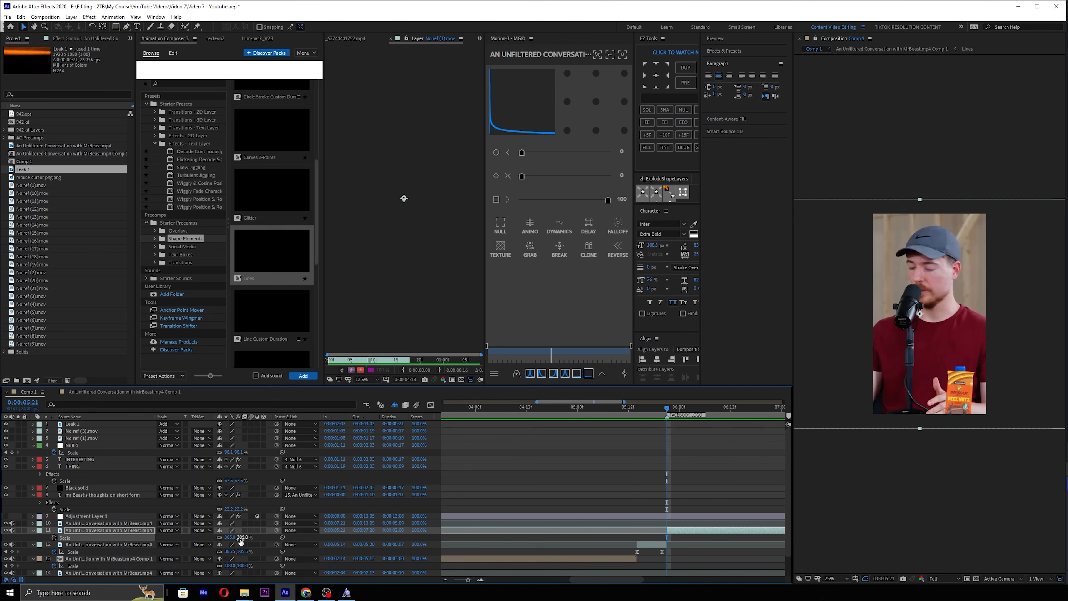
{"action": "left_click", "coordinate": [659, 543]}
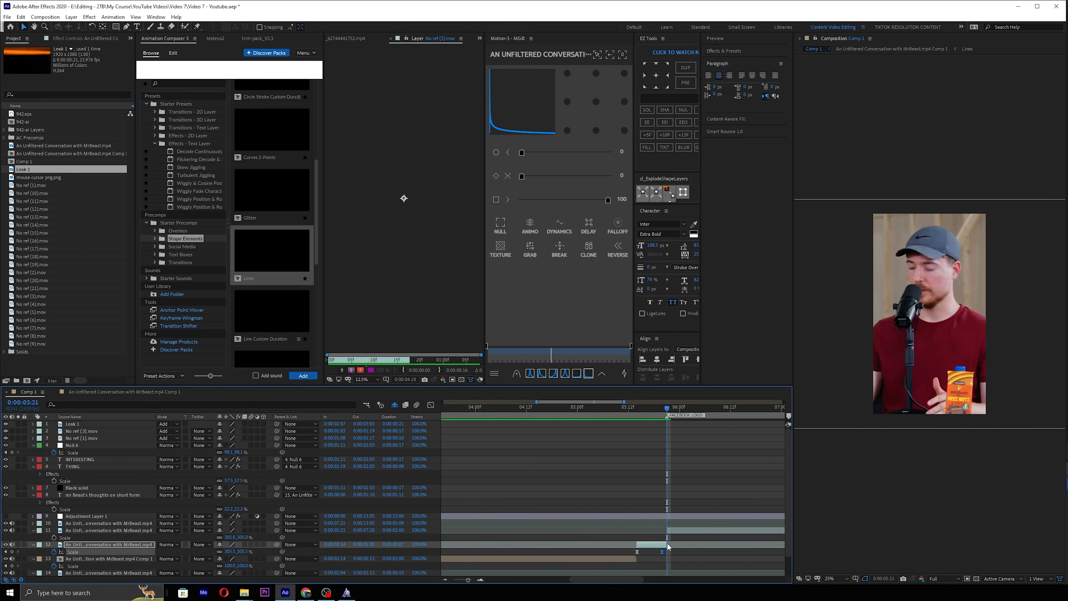
{"action": "left_click", "coordinate": [673, 528]}
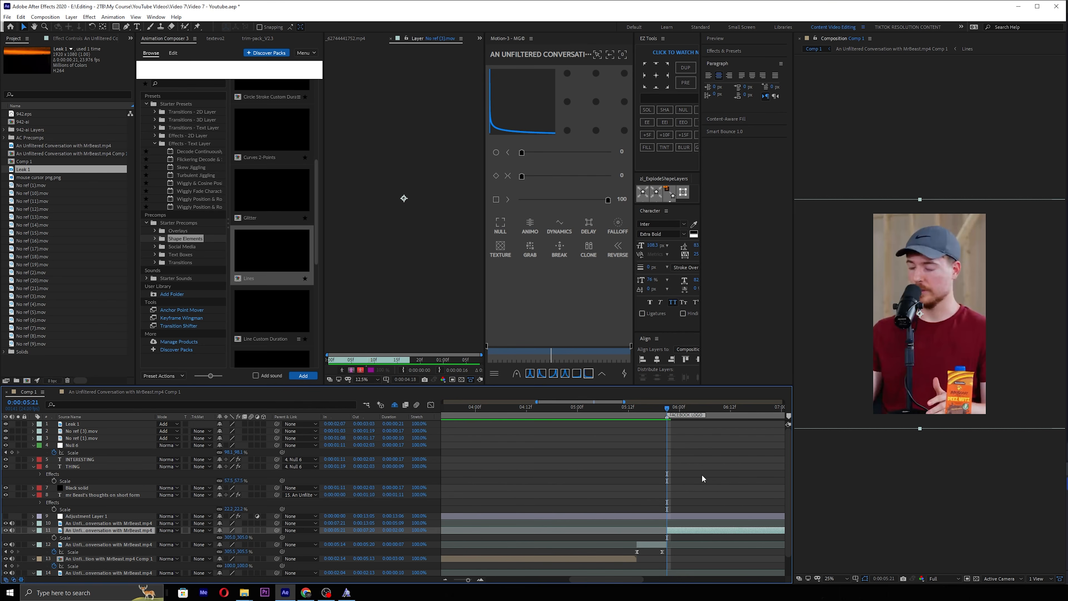
{"action": "key", "text": "minus"}
{"action": "key", "text": "minus"}
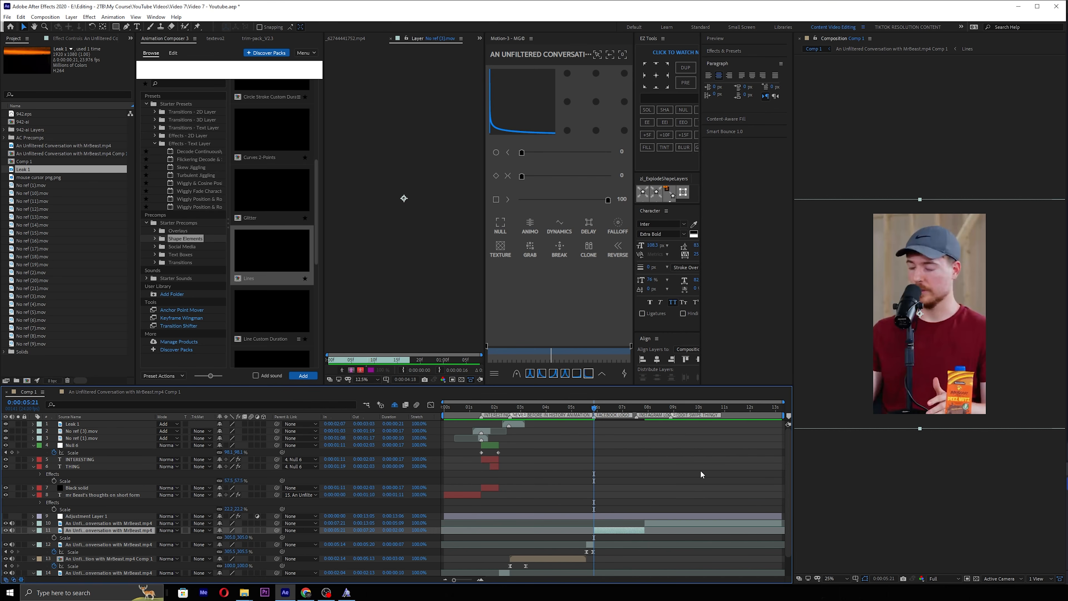